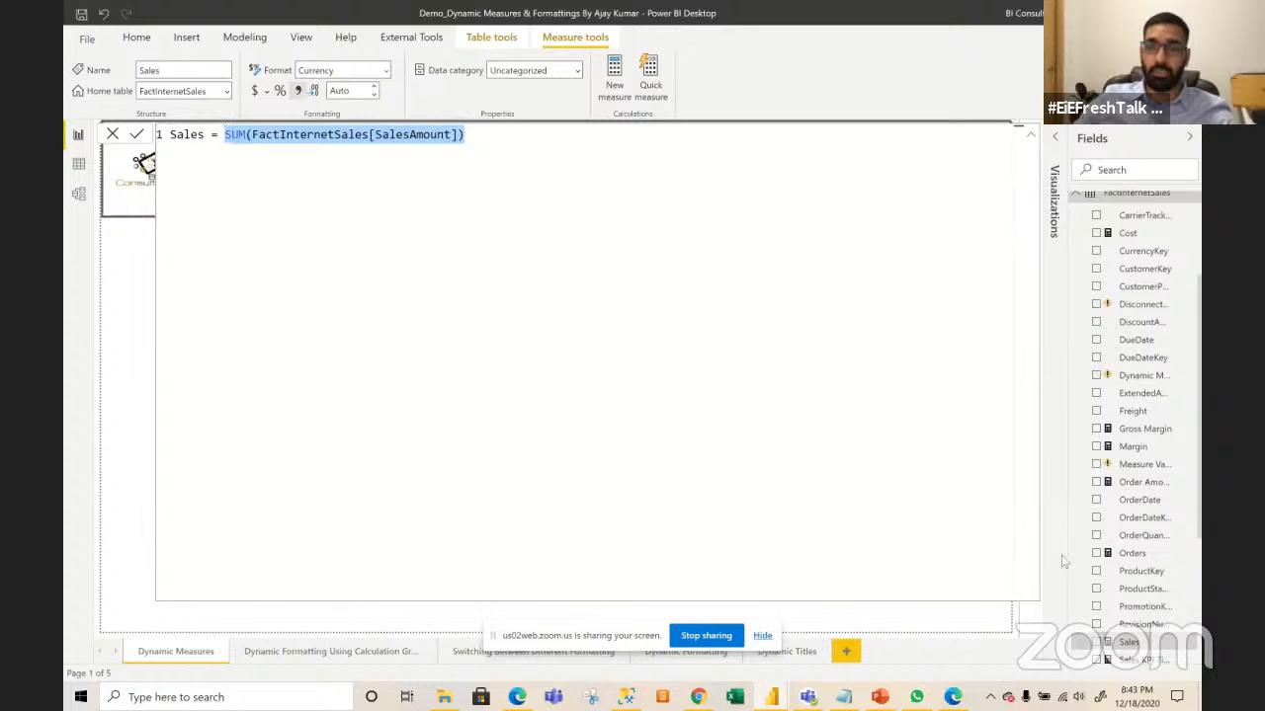
- Review the DAX formulas of the Margin, Orders, Cost and Gross Margin measures, then close the formula without changes
left_click(1133, 448)
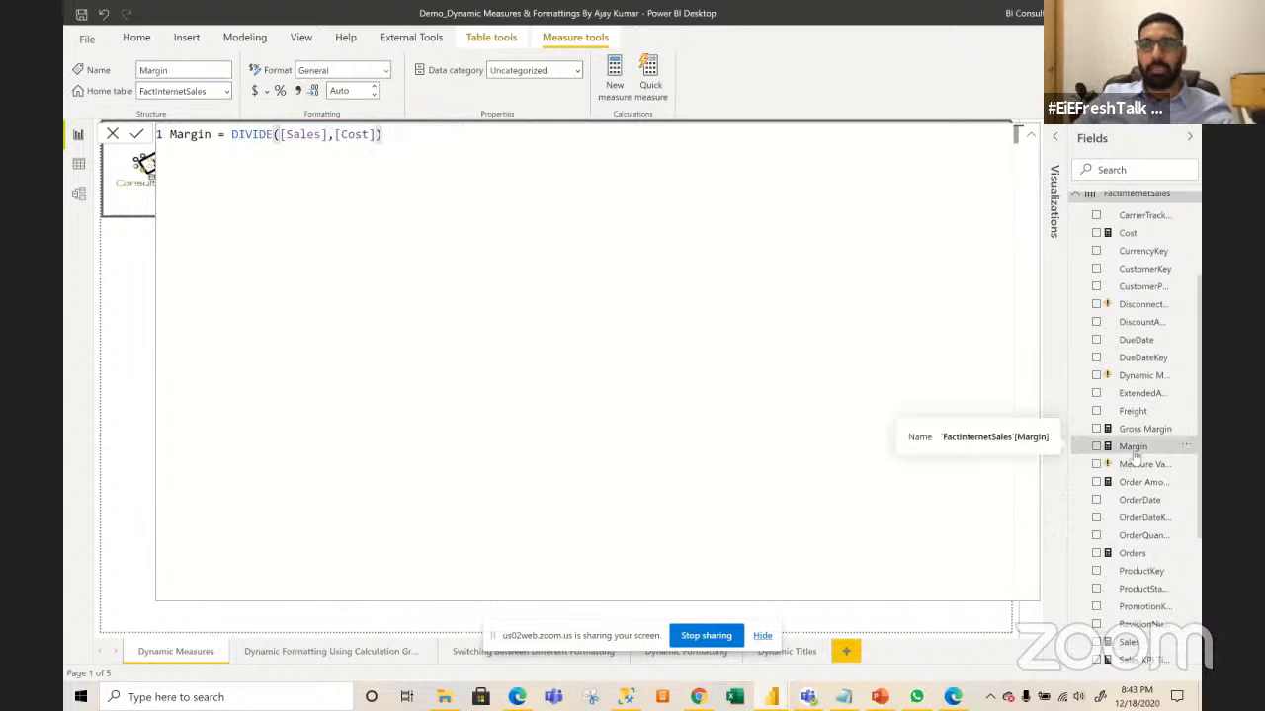
left_click(1133, 553)
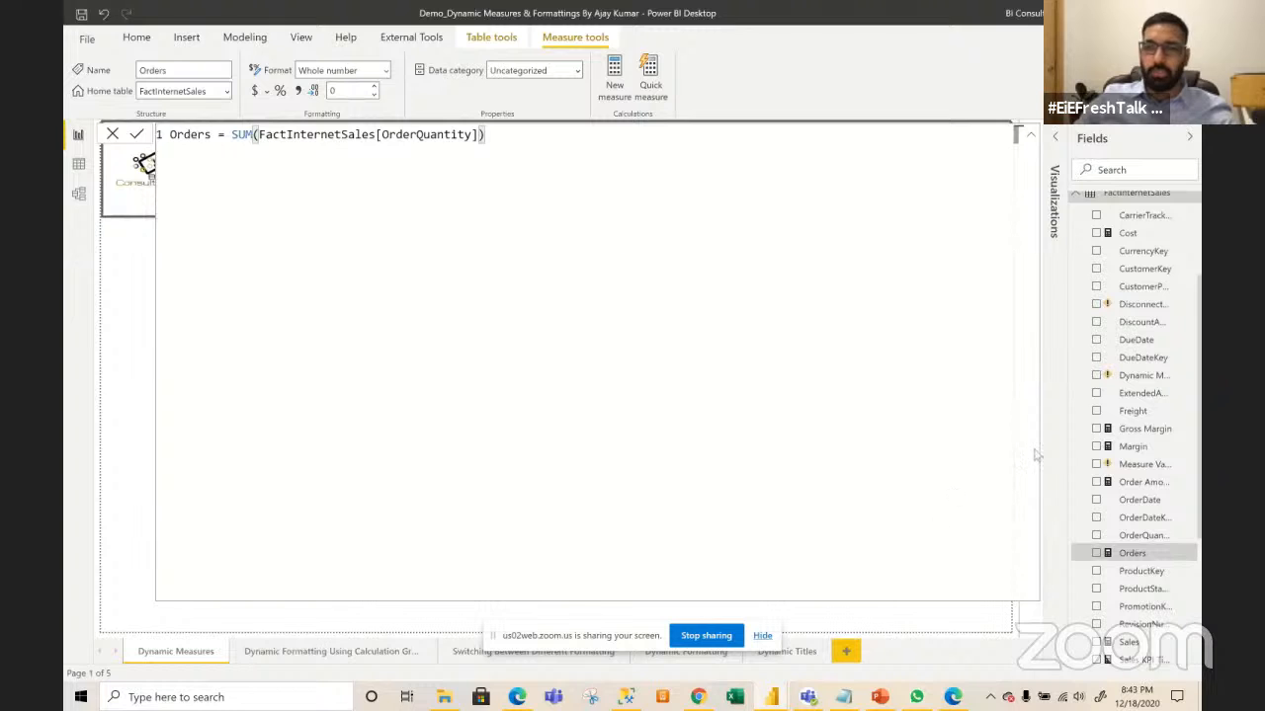
left_click(1127, 448)
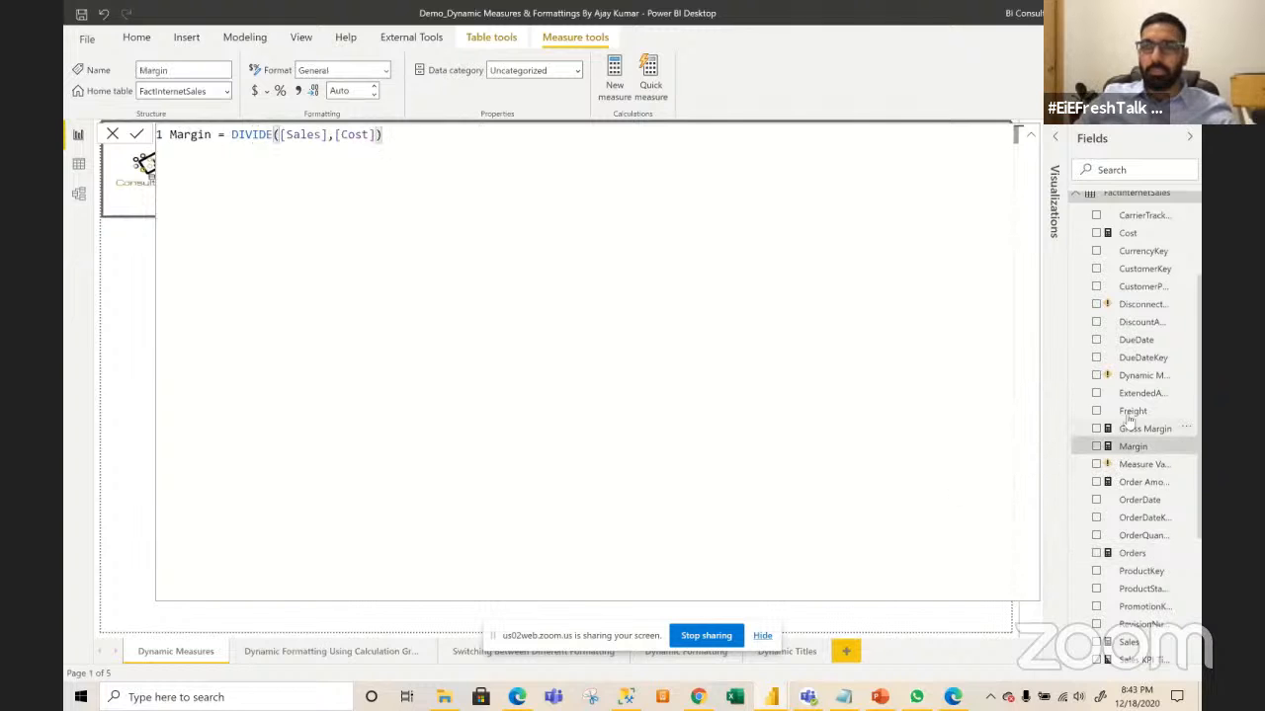
left_click(1127, 234)
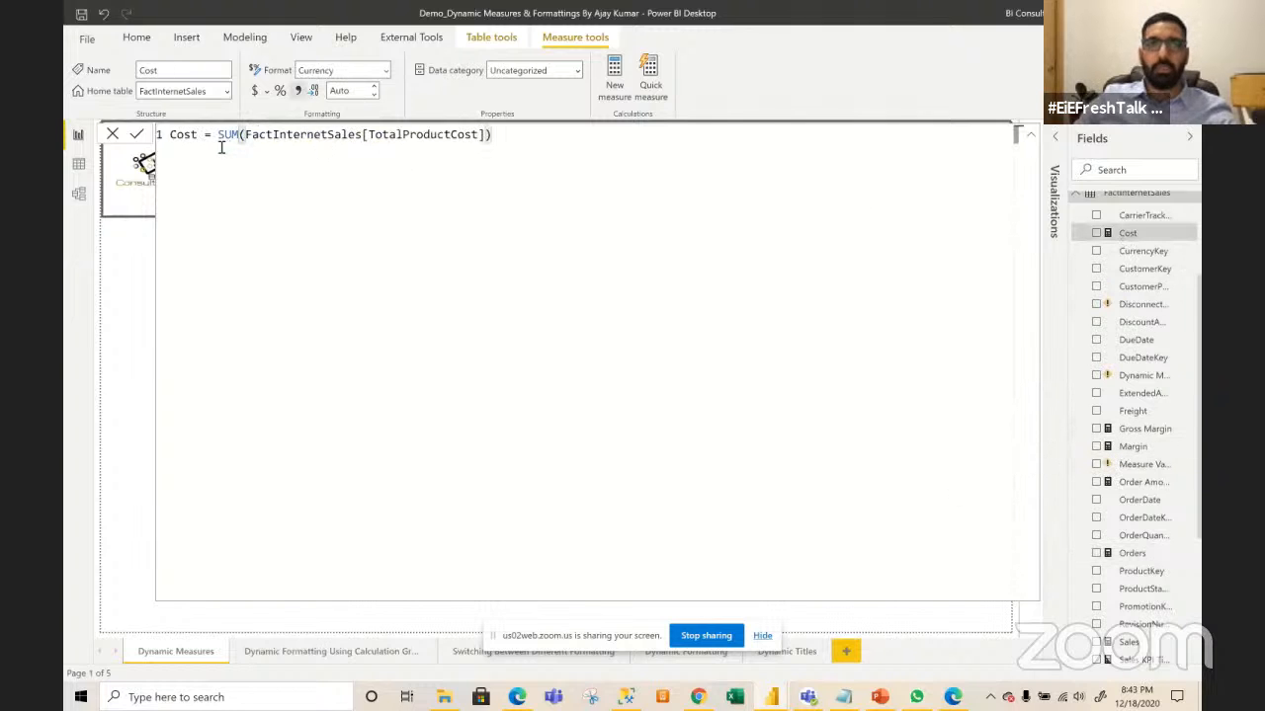
left_click_drag(220, 134, 600, 127)
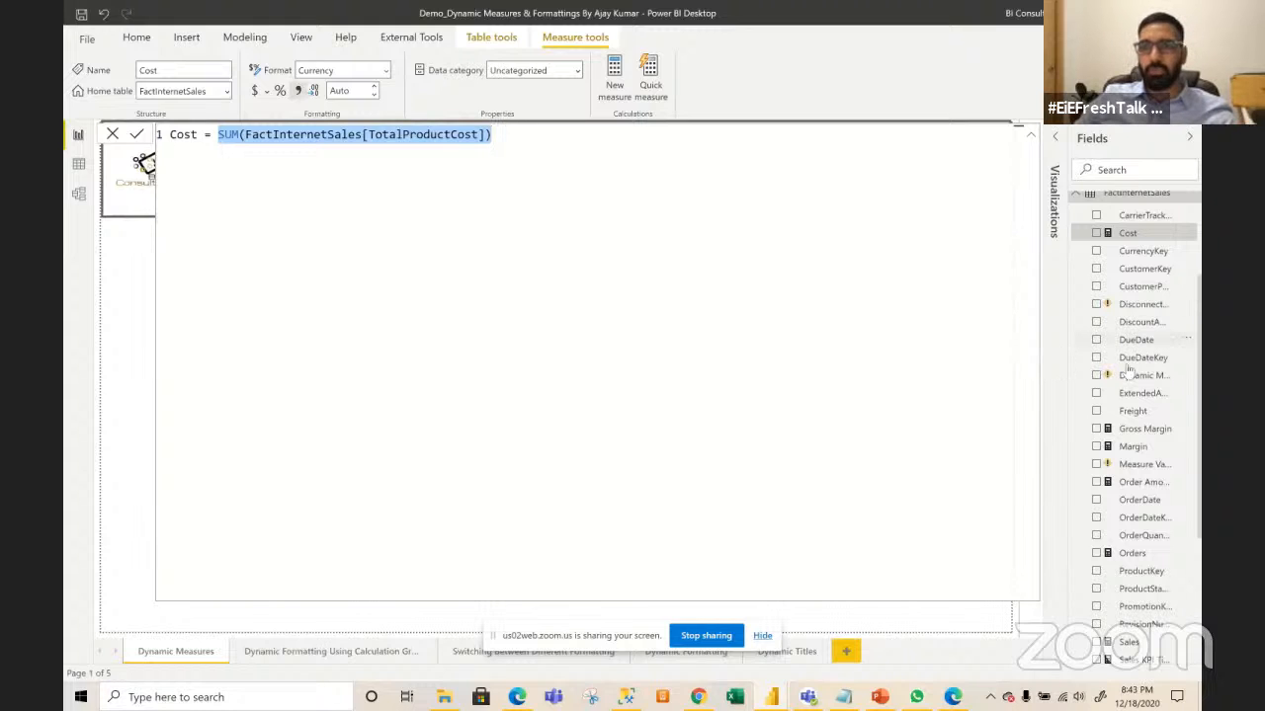
left_click(1136, 447)
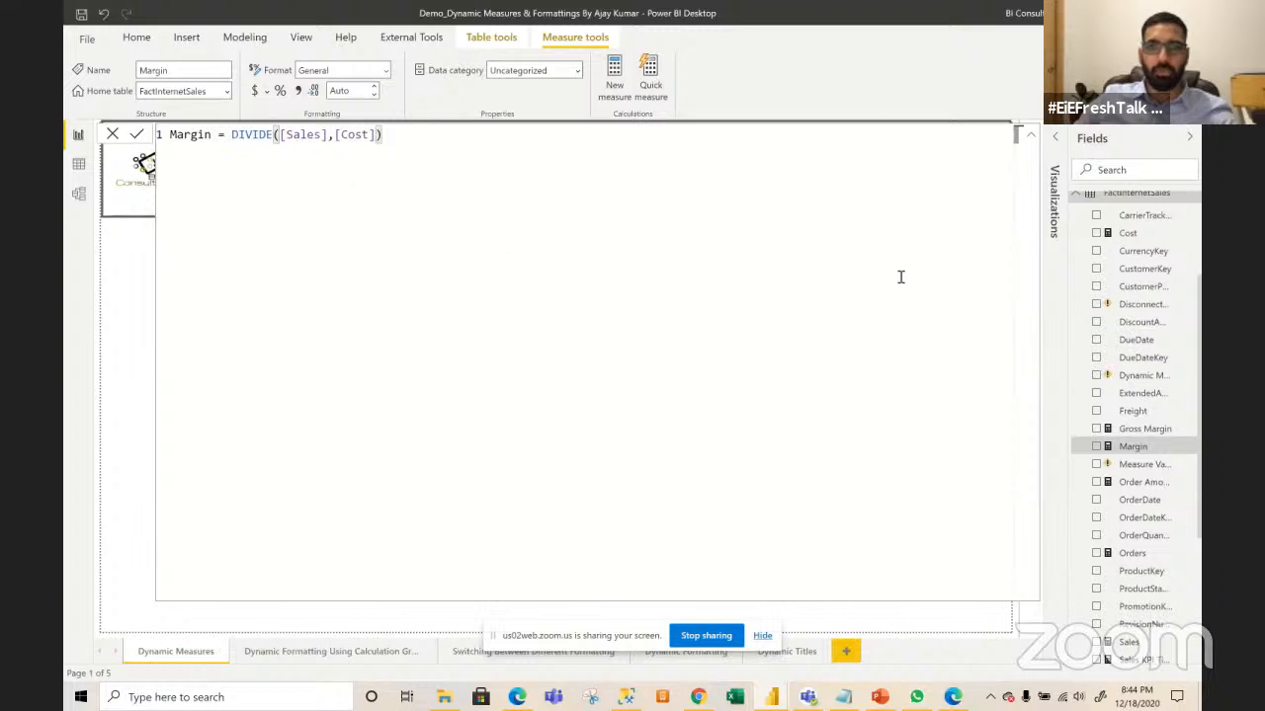
left_click(1146, 431)
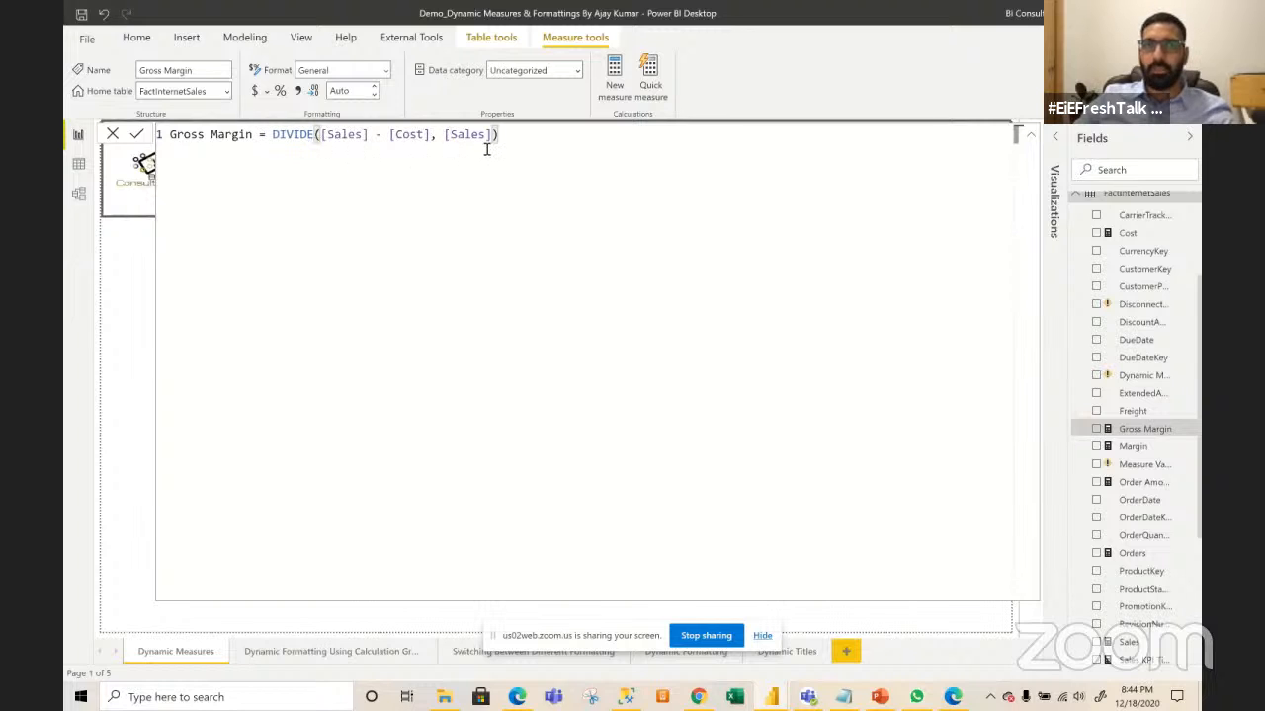
left_click(113, 135)
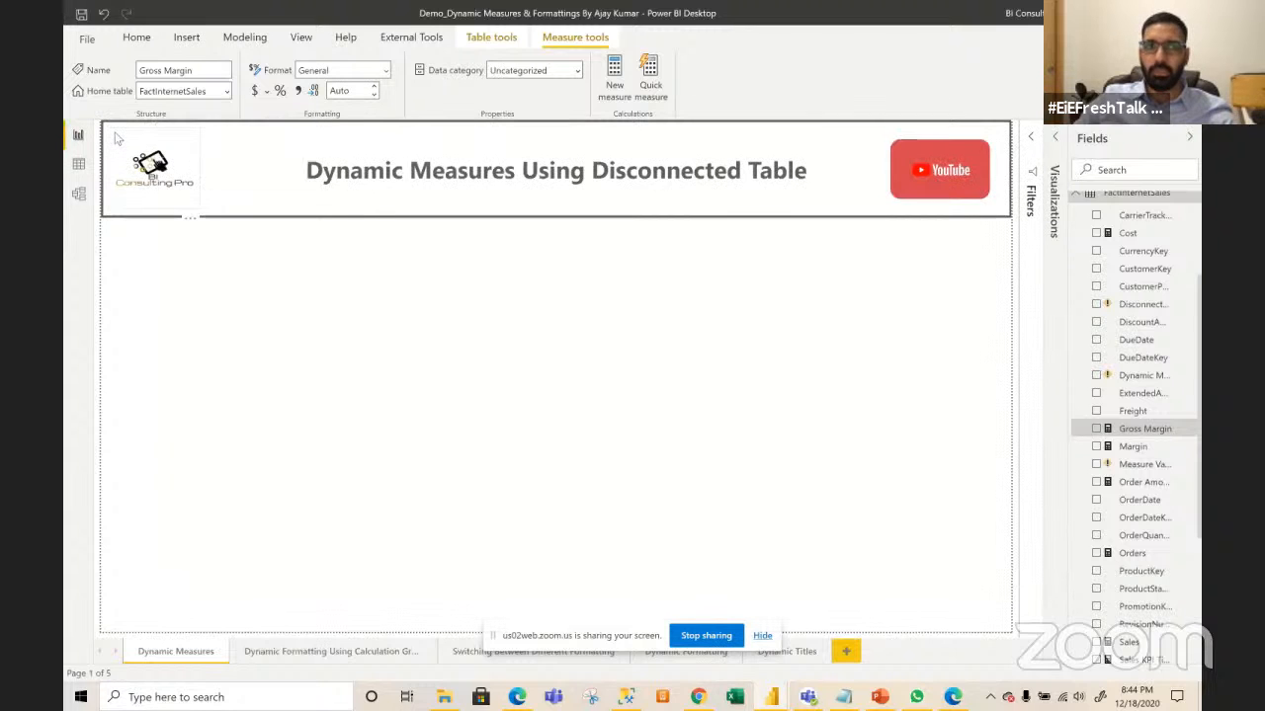
- Start a new manually entered table and name it Measure Table
left_click(240, 420)
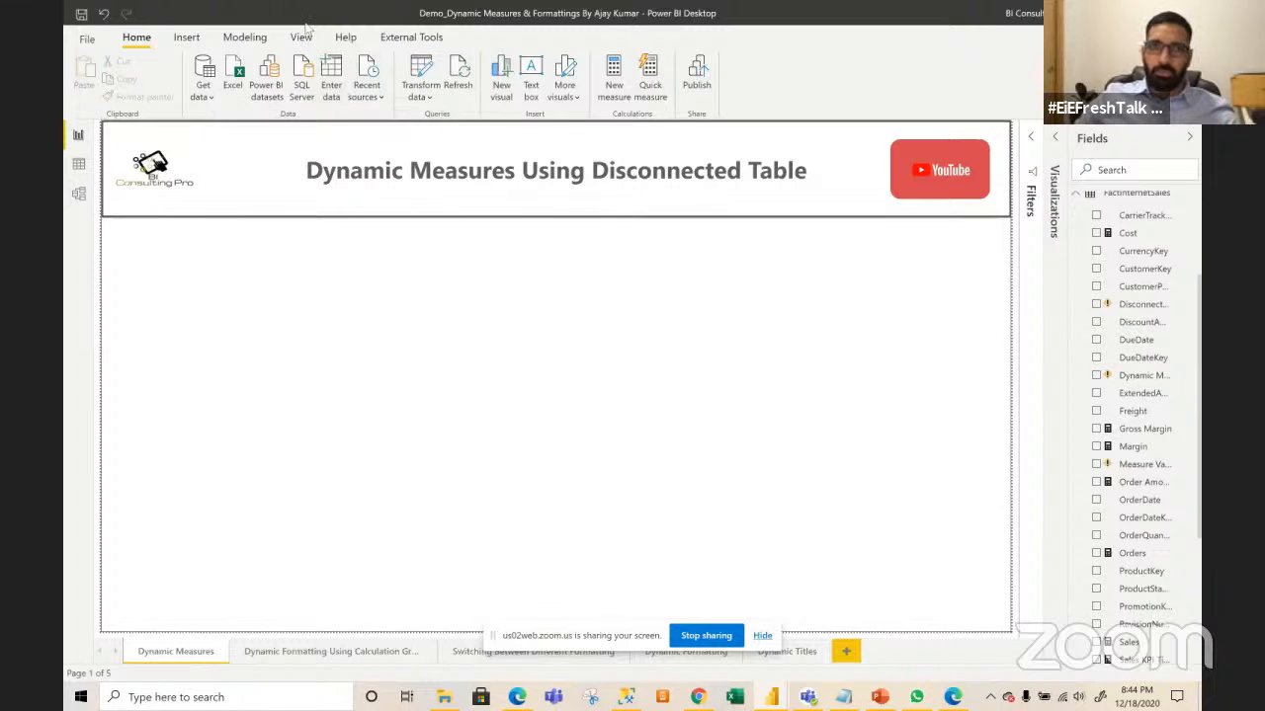
left_click(344, 87)
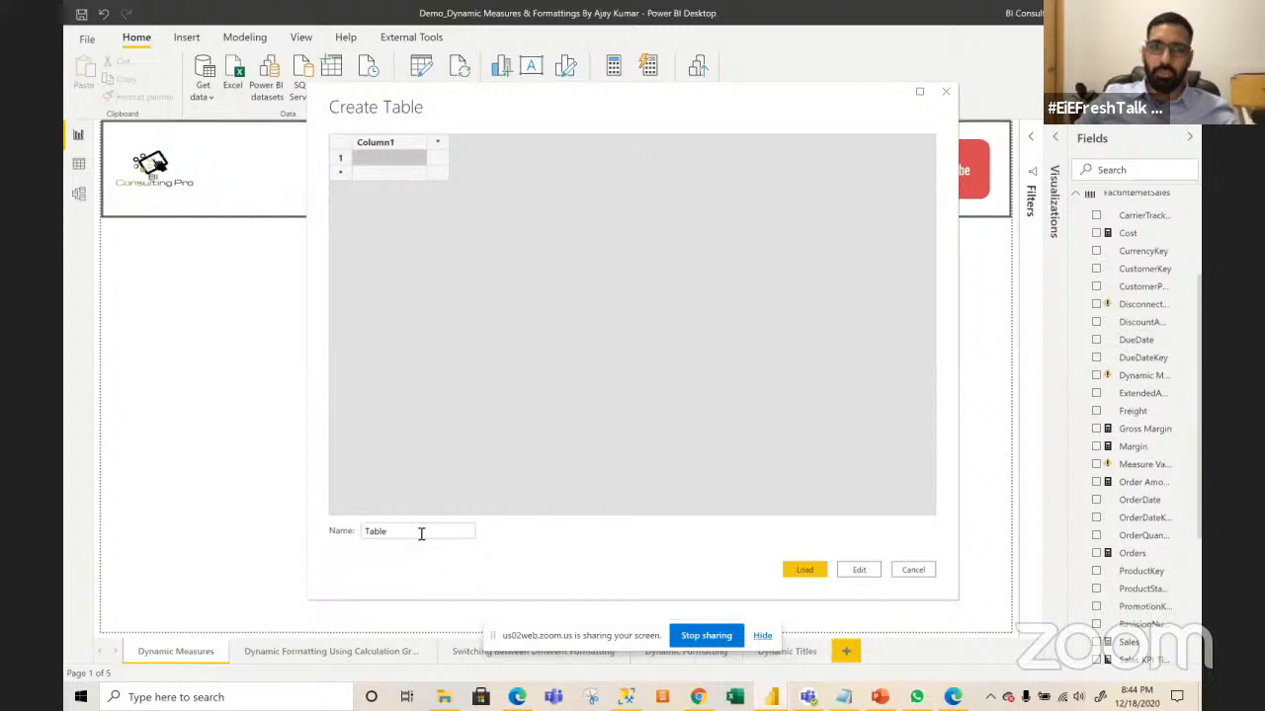
left_click(421, 531)
double_click(421, 530)
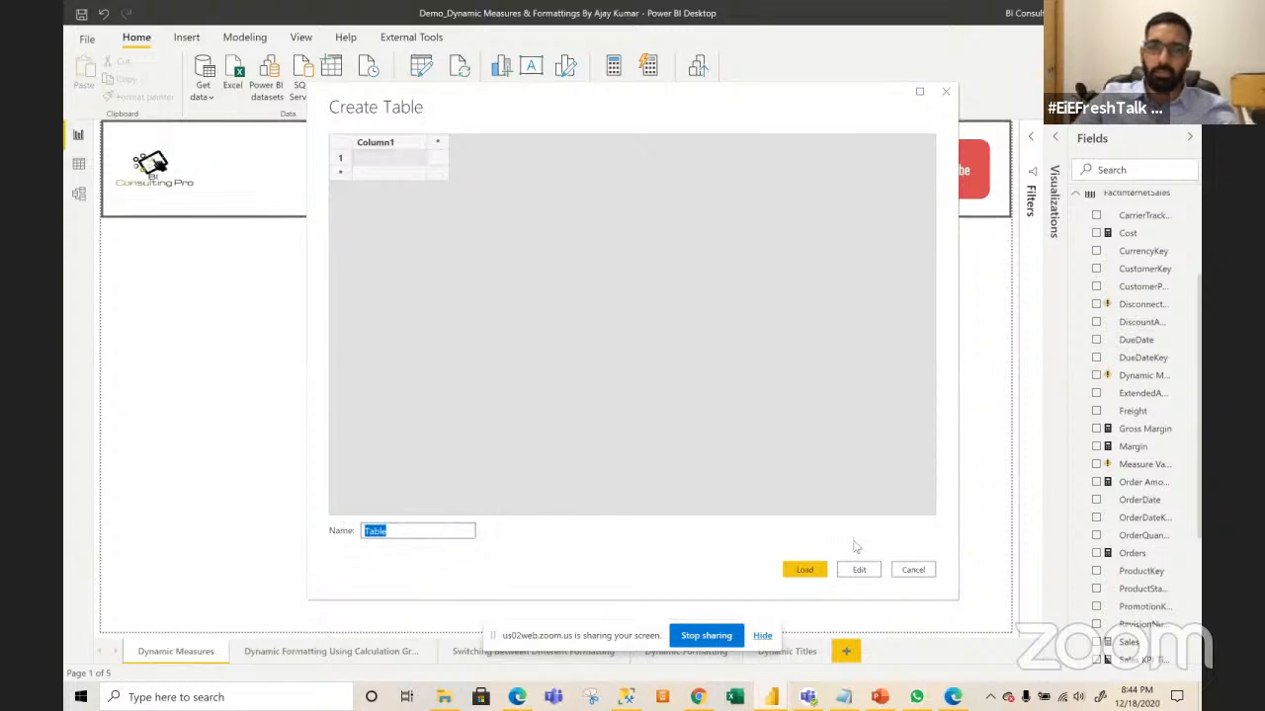
type("Measu")
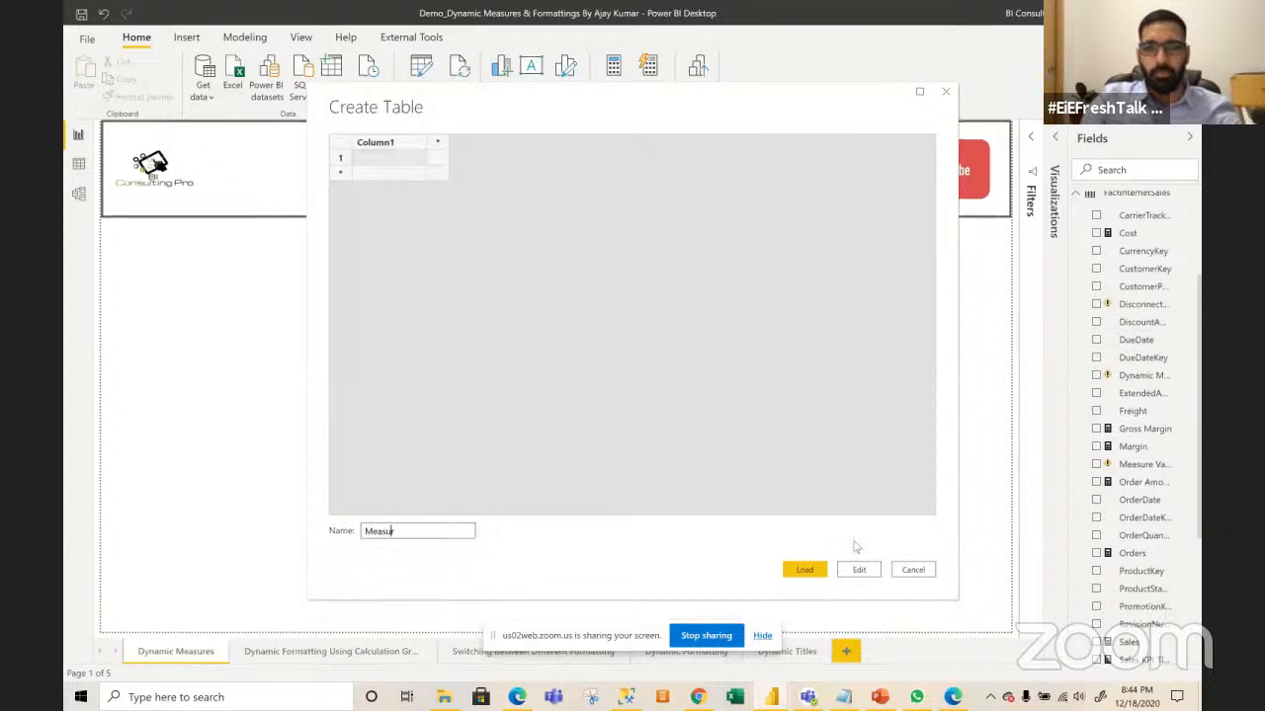
type("re Table")
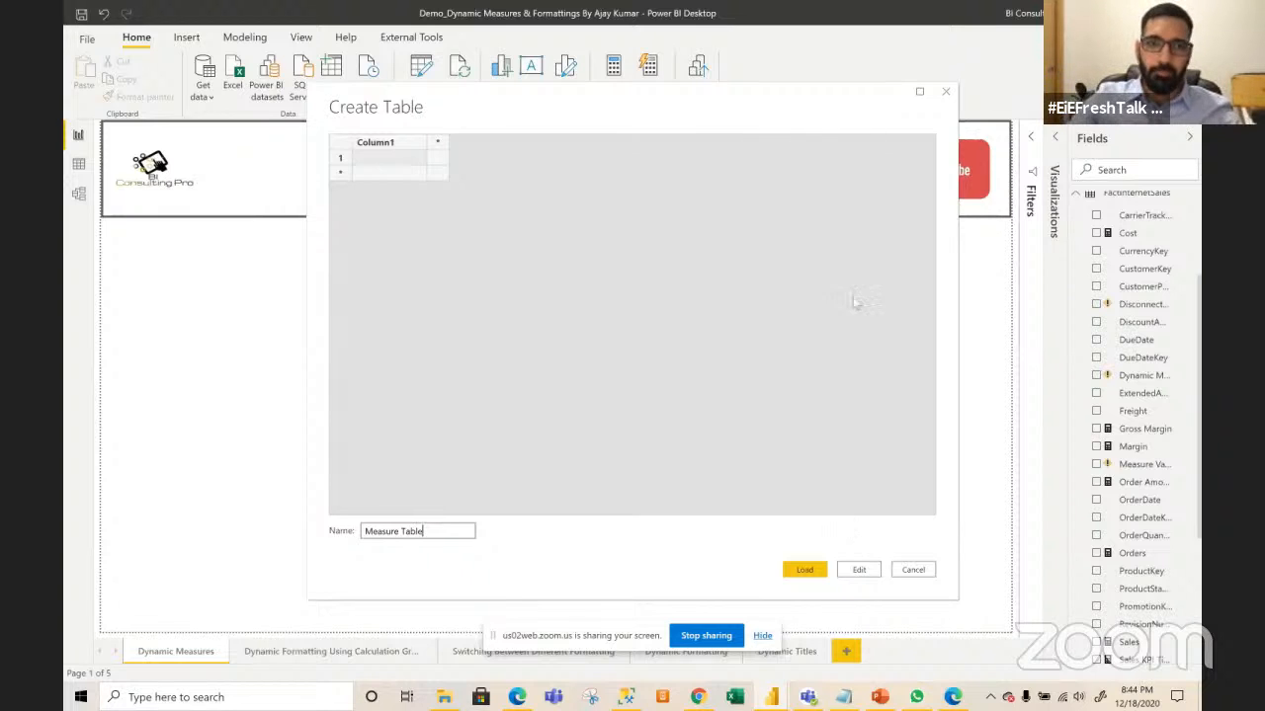
- Rename the first column Measure Name and add a second column named Sort Order
double_click(373, 145)
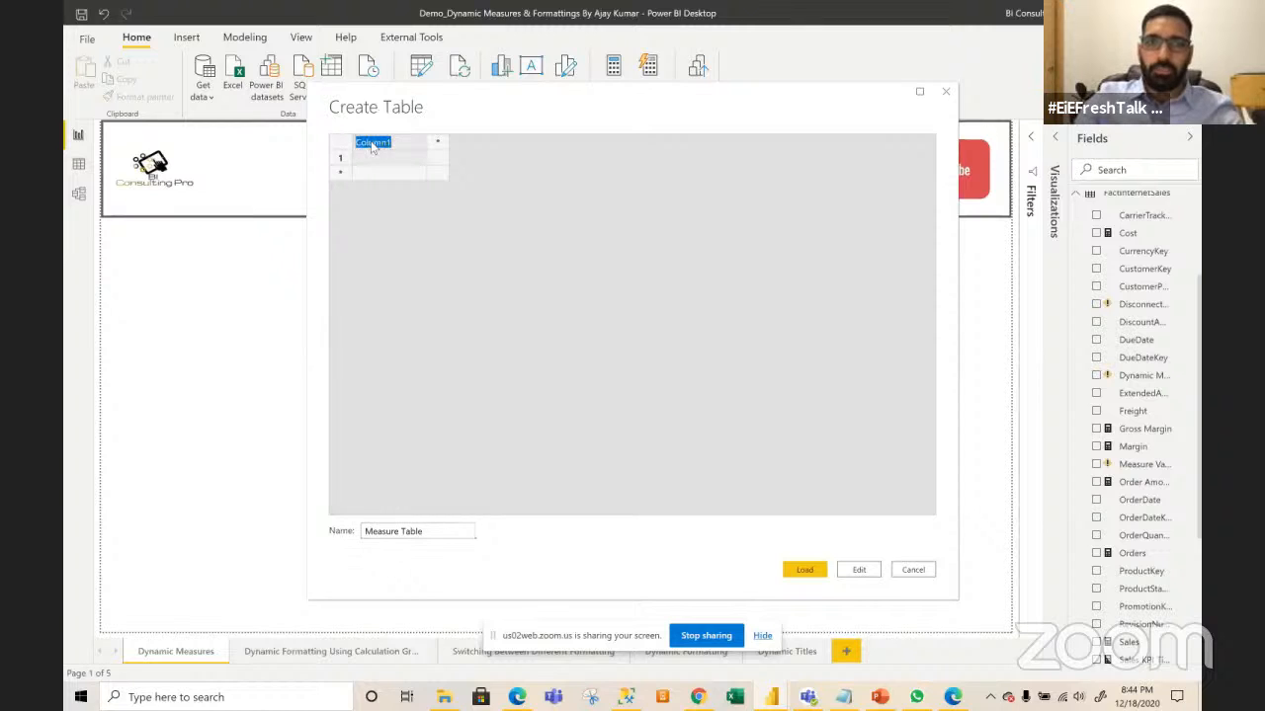
type("Measure")
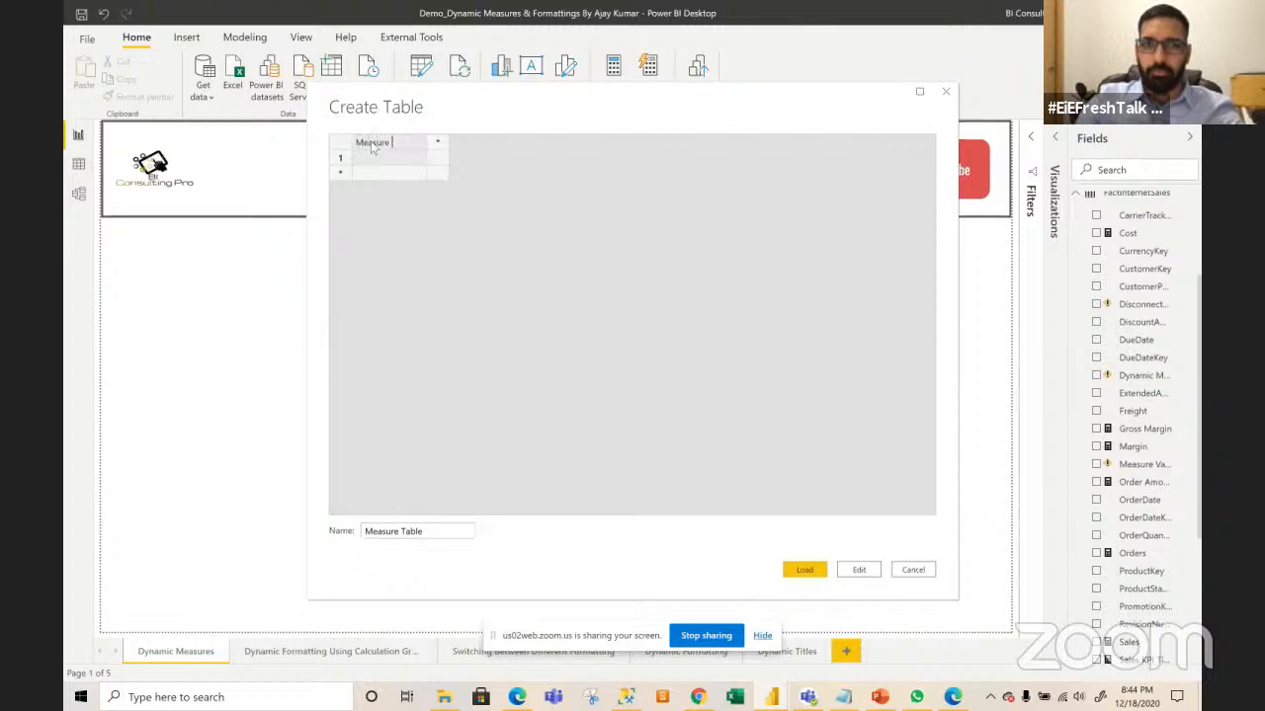
type(" Name")
left_click(440, 146)
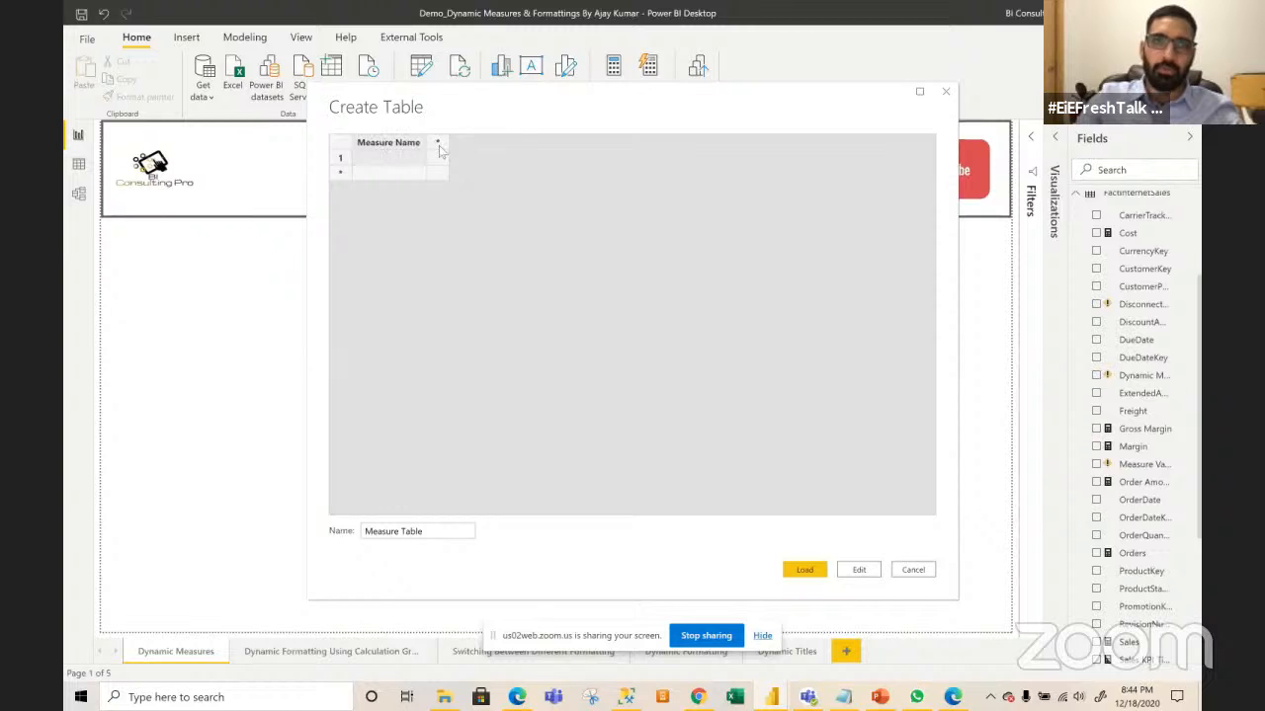
double_click(470, 146)
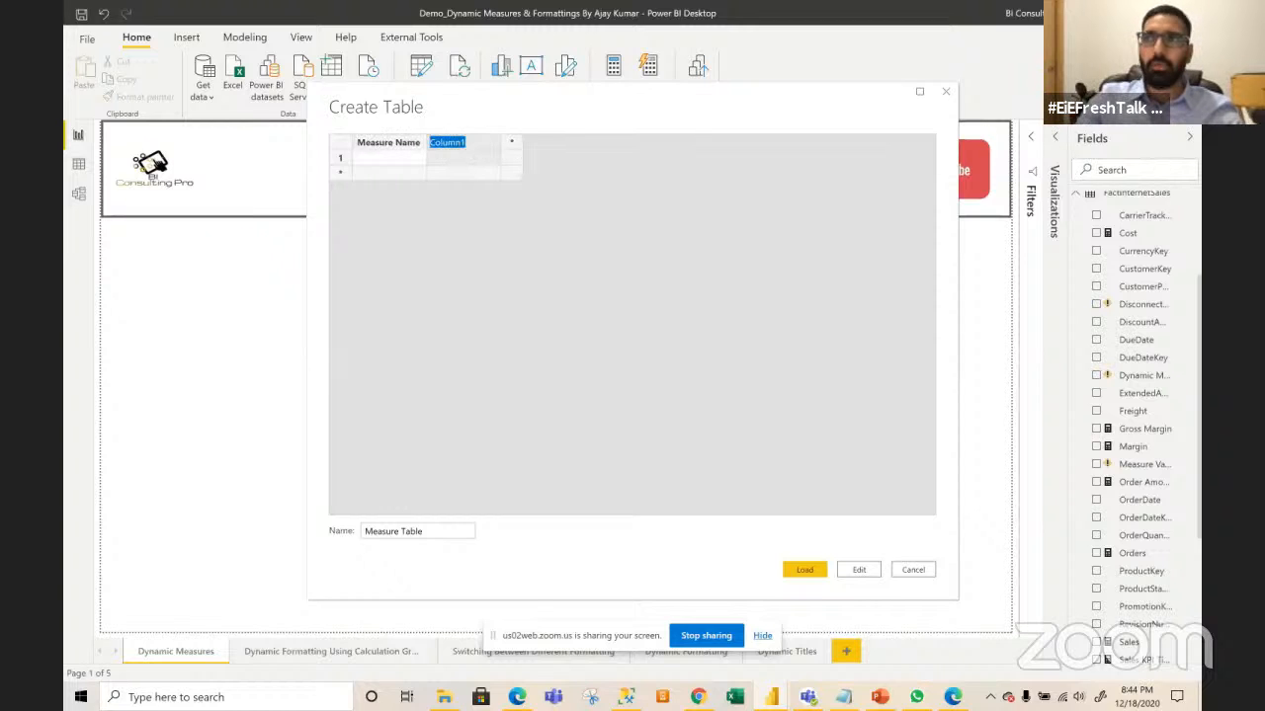
key("Return")
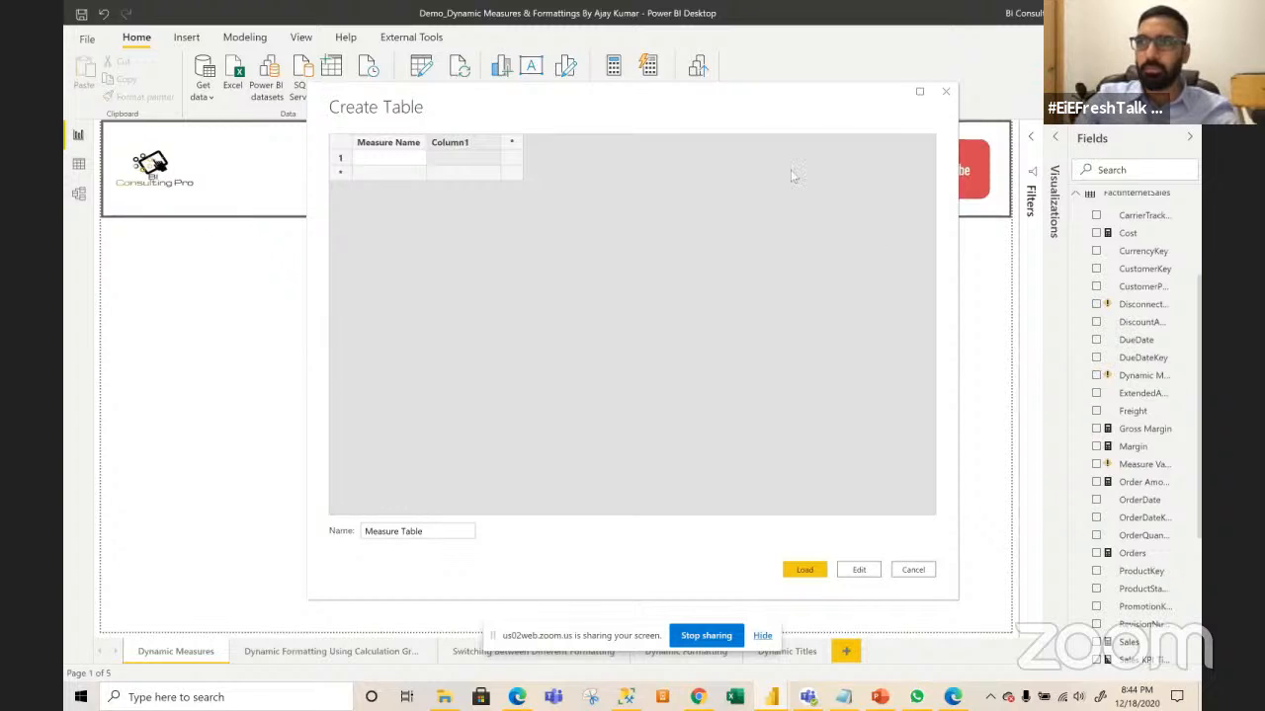
double_click(453, 144)
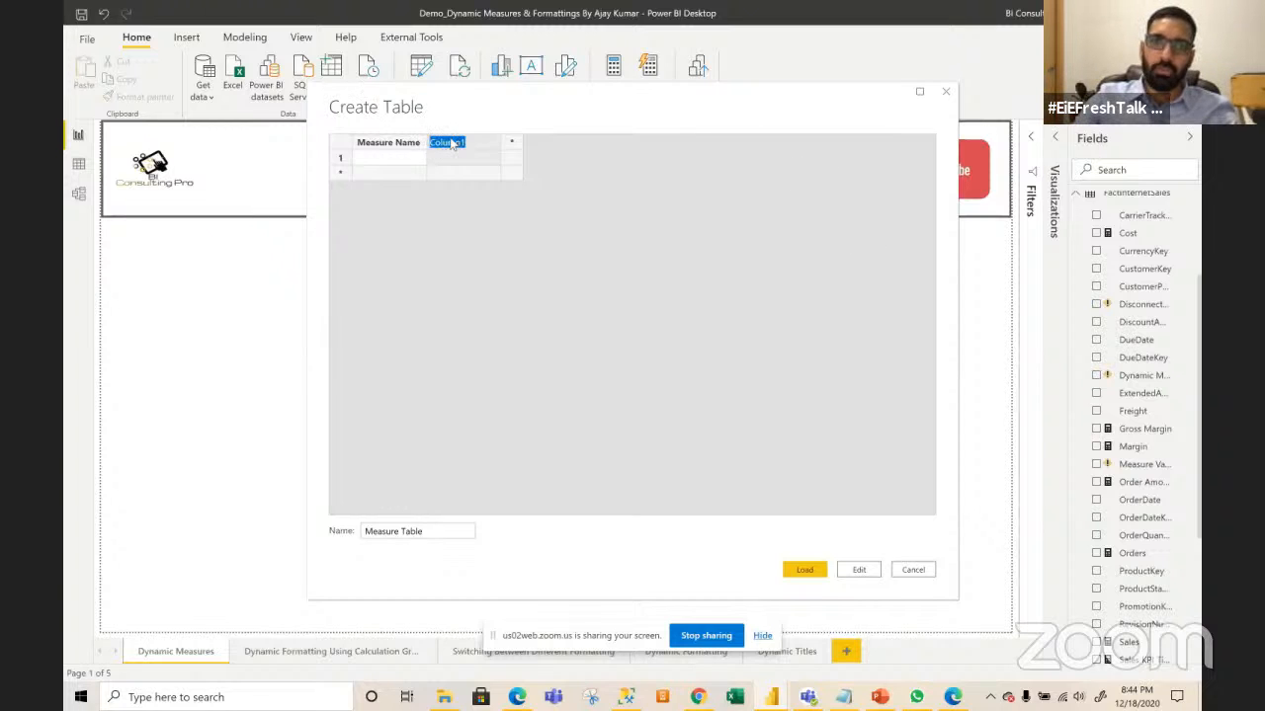
type("Sort Order")
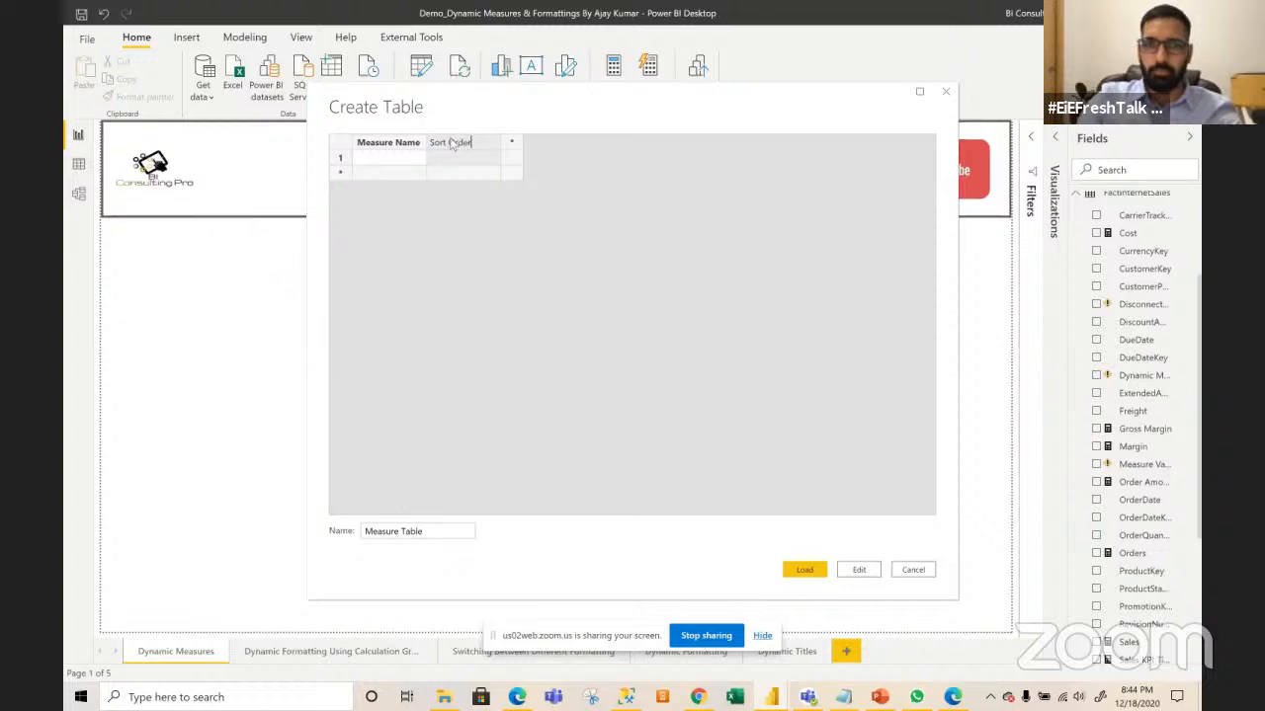
- Fill three rows of the Measure Name column with Sales, Unit Cost and Margin
left_click(389, 160)
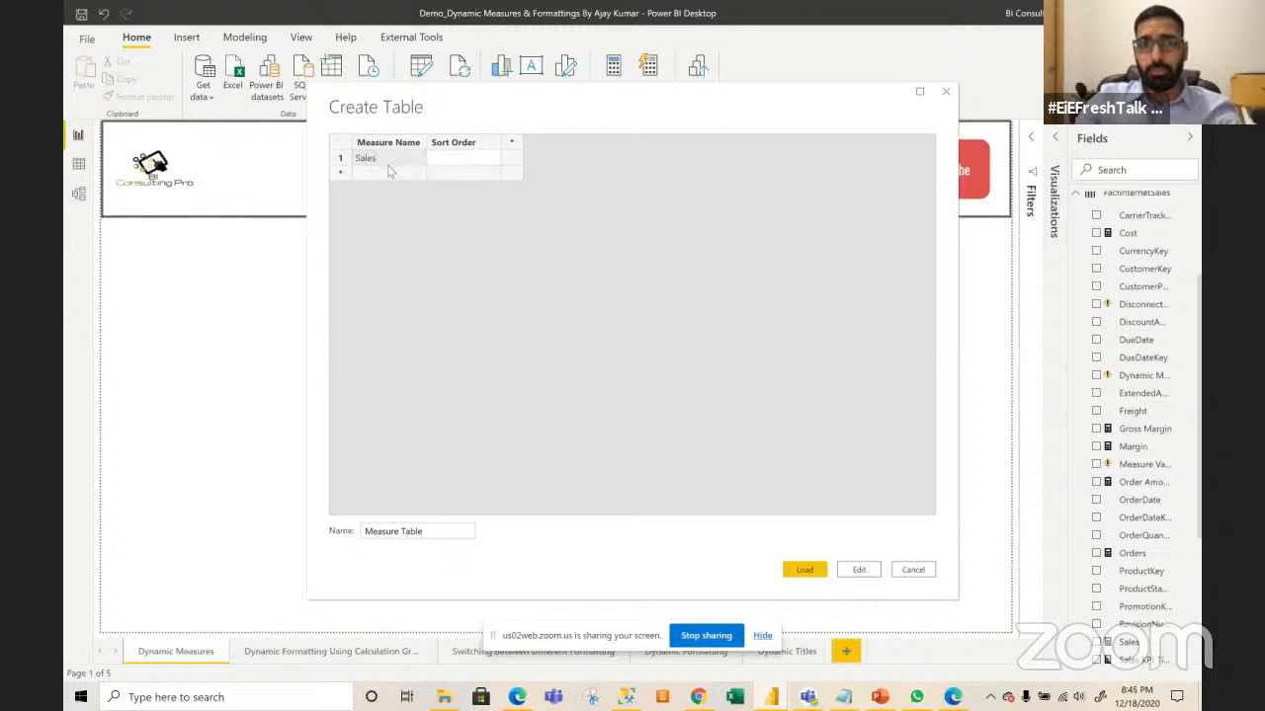
left_click(391, 173)
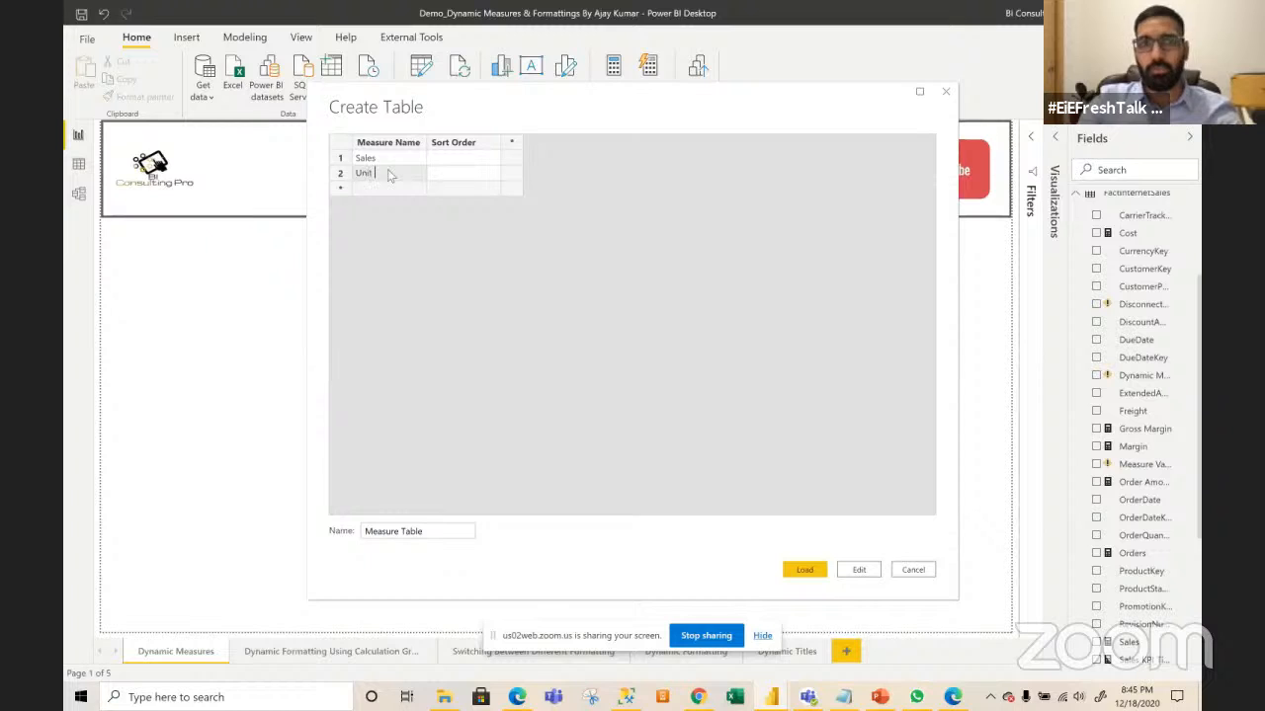
left_click(371, 190)
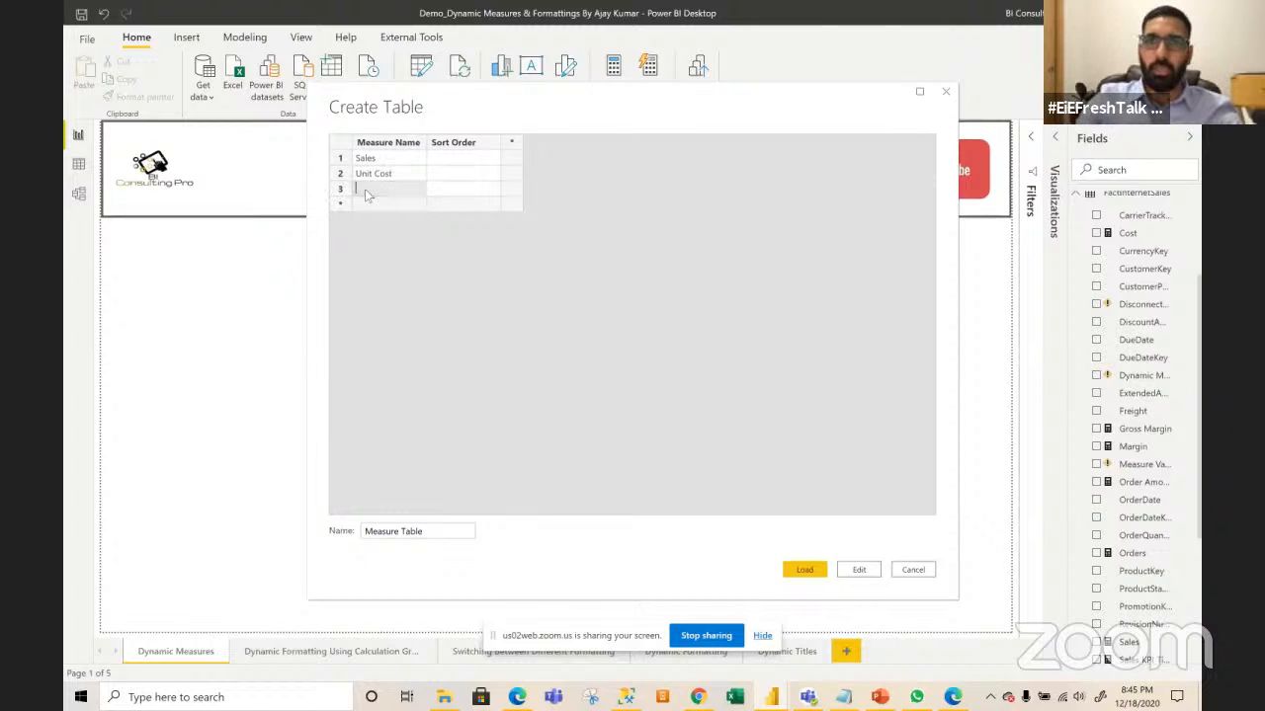
type("Margin")
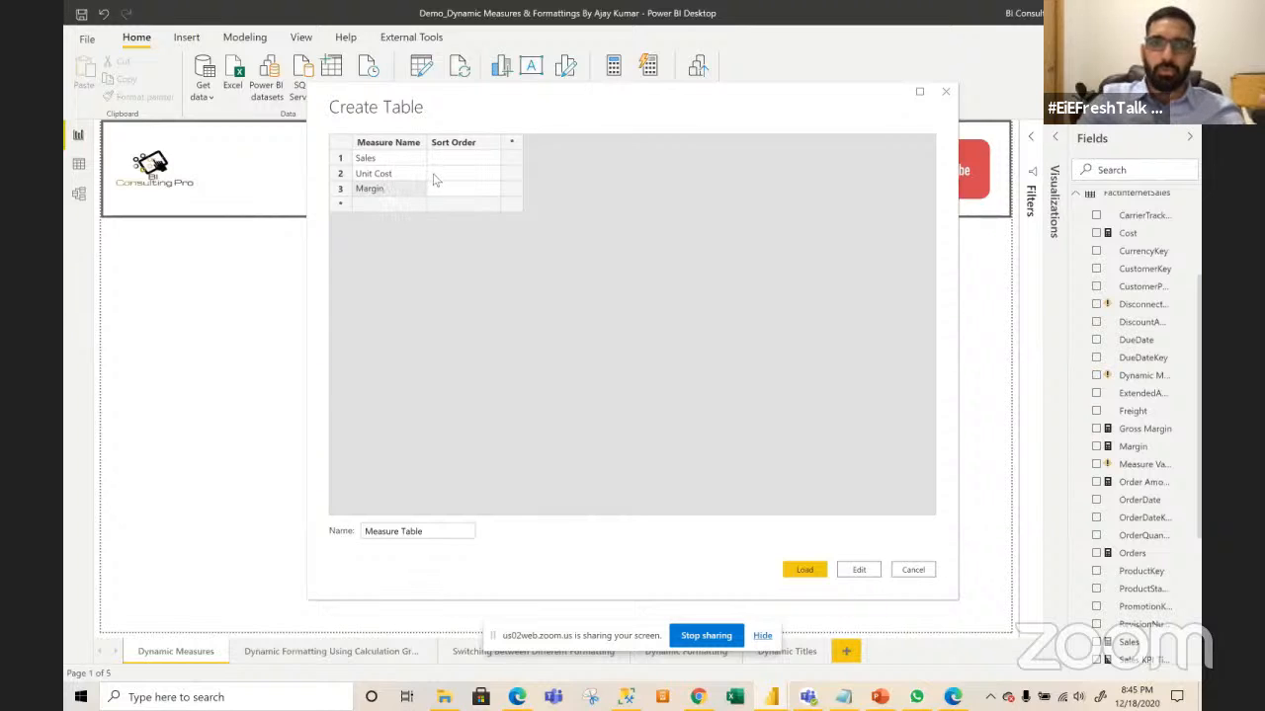
- Assign sort orders 1, 2 and 3 to Sales, Unit Cost and Margin, and load the table into the model
left_click(441, 163)
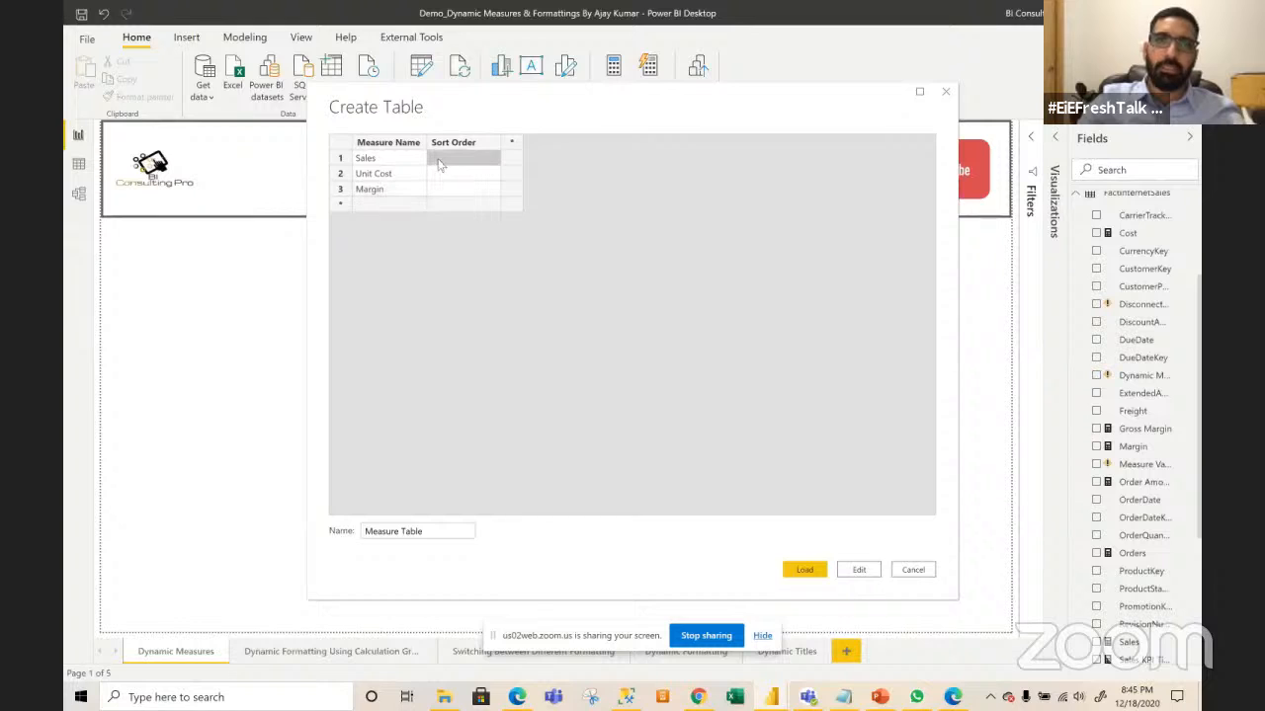
type("1")
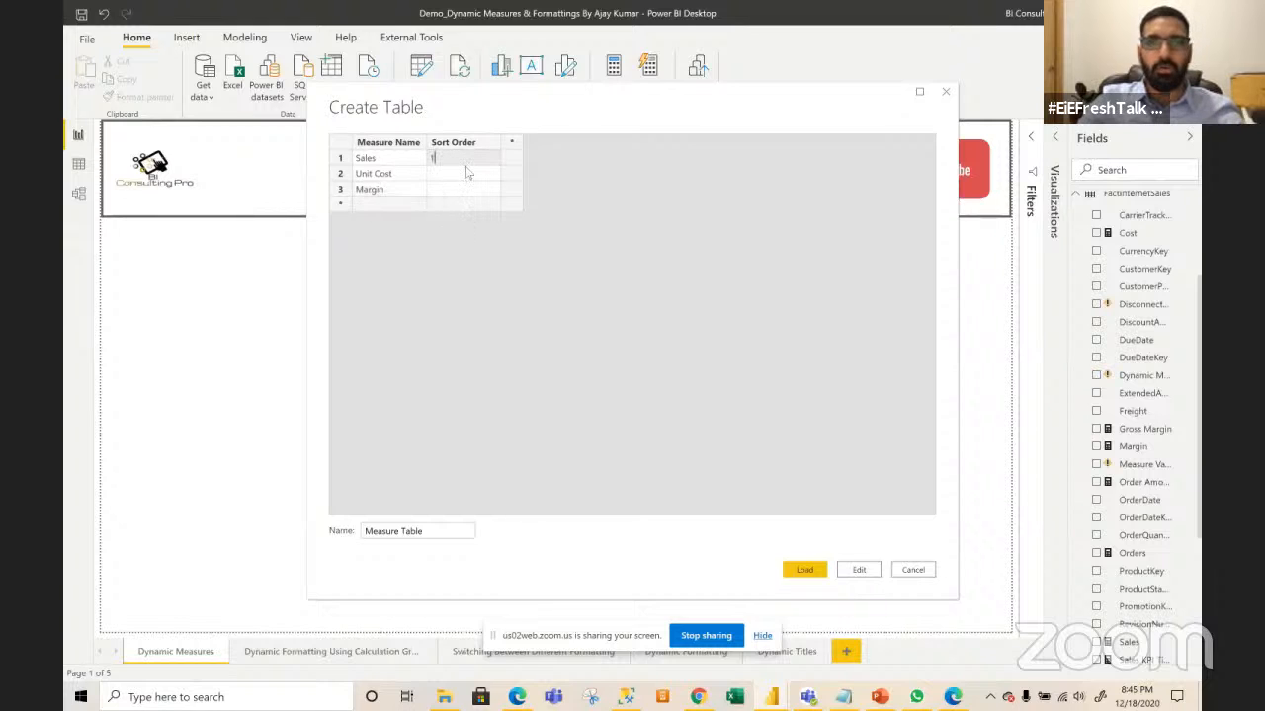
left_click(451, 189)
left_click(460, 176)
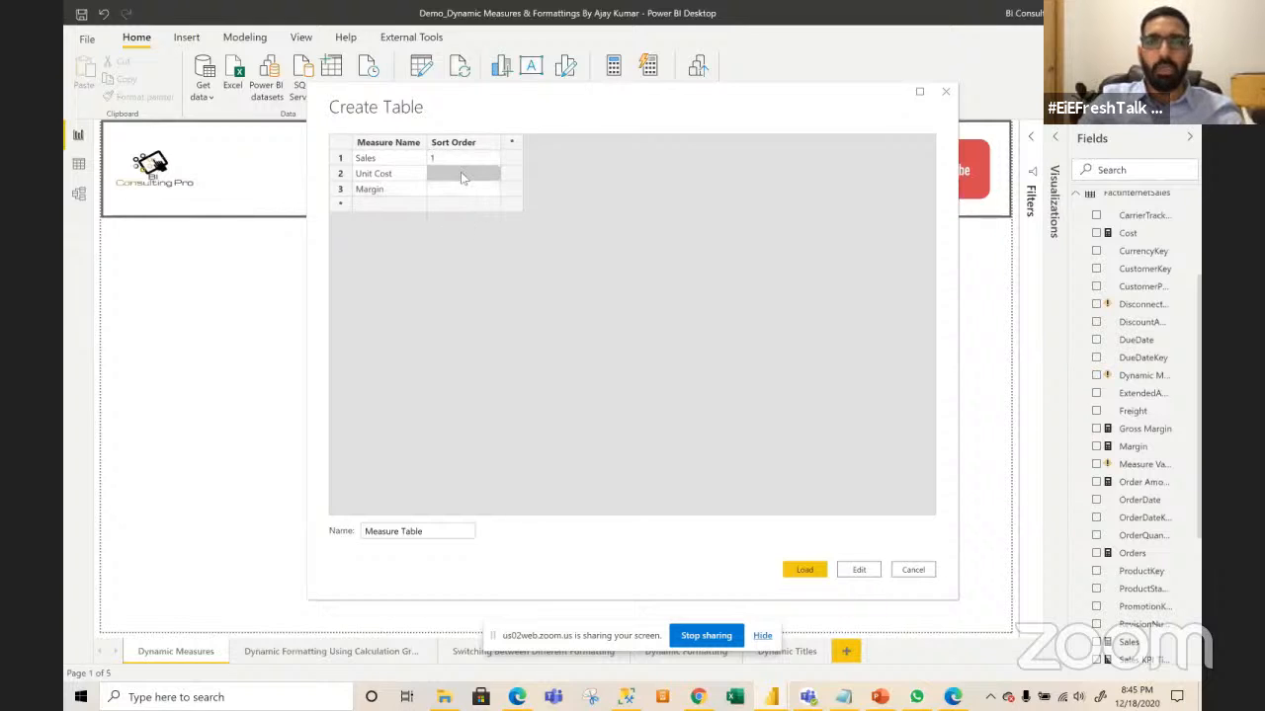
left_click(460, 176)
type("2")
left_click(466, 195)
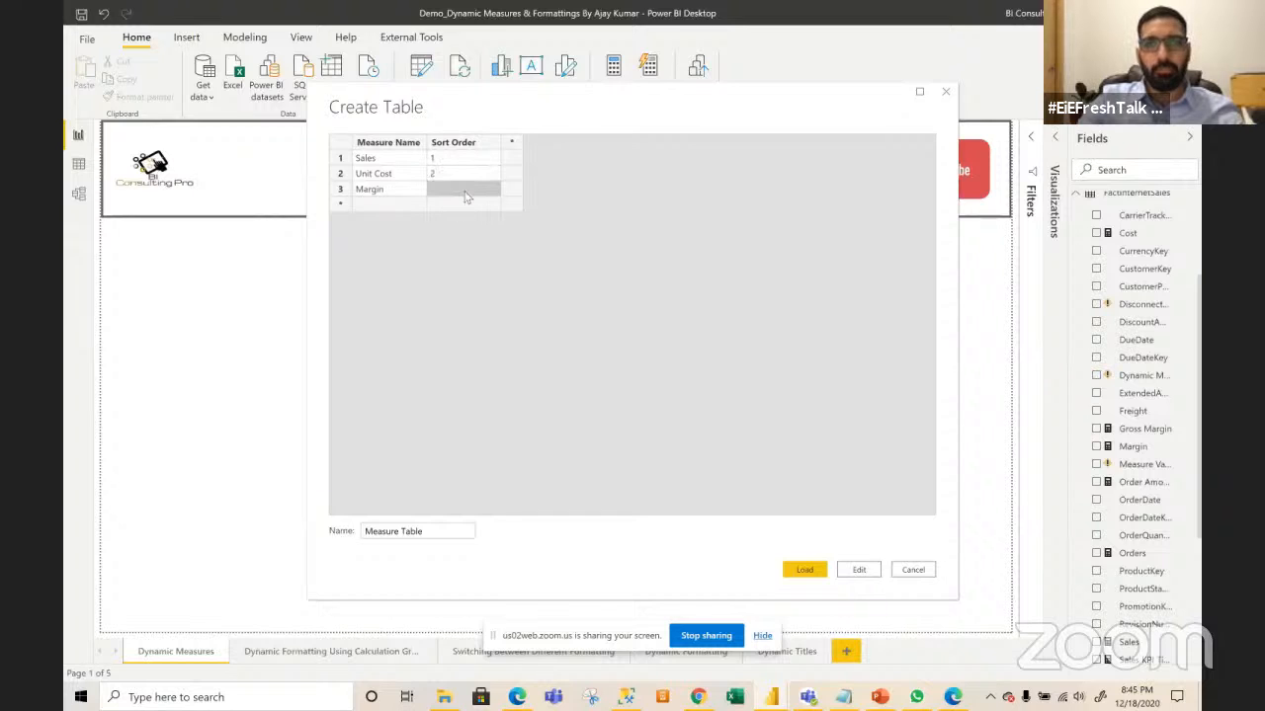
left_click(466, 196)
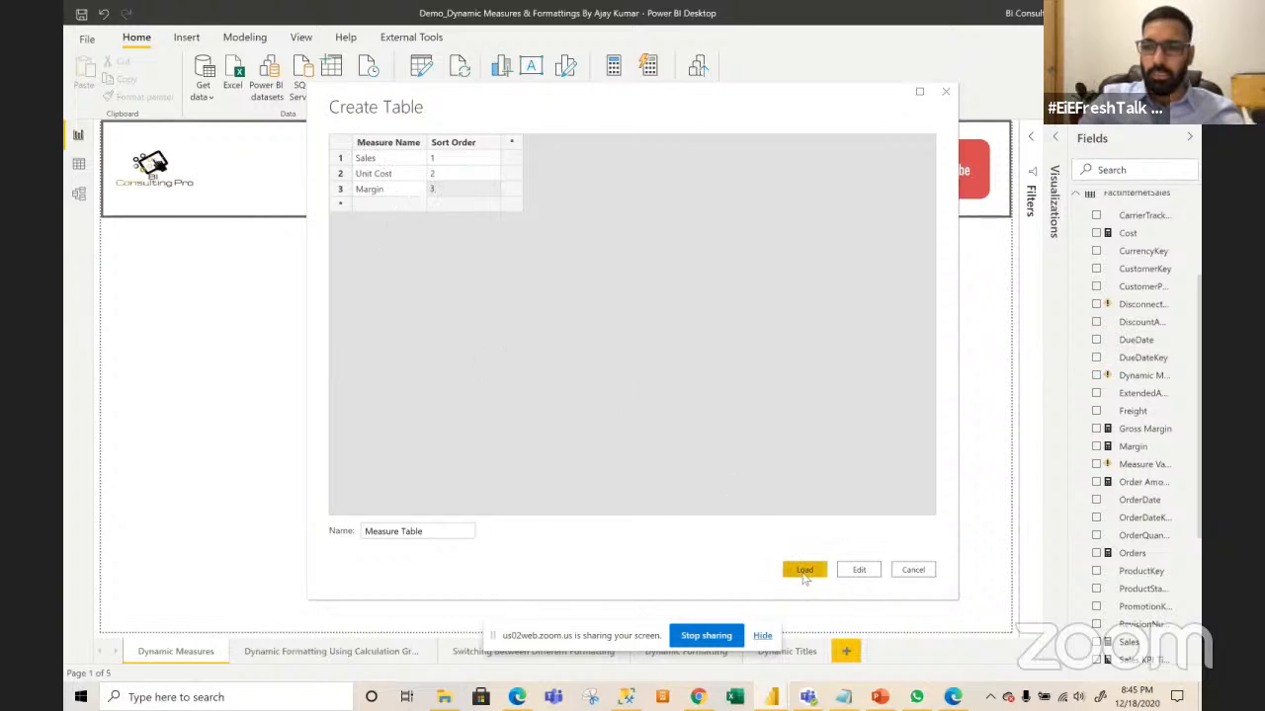
left_click(806, 571)
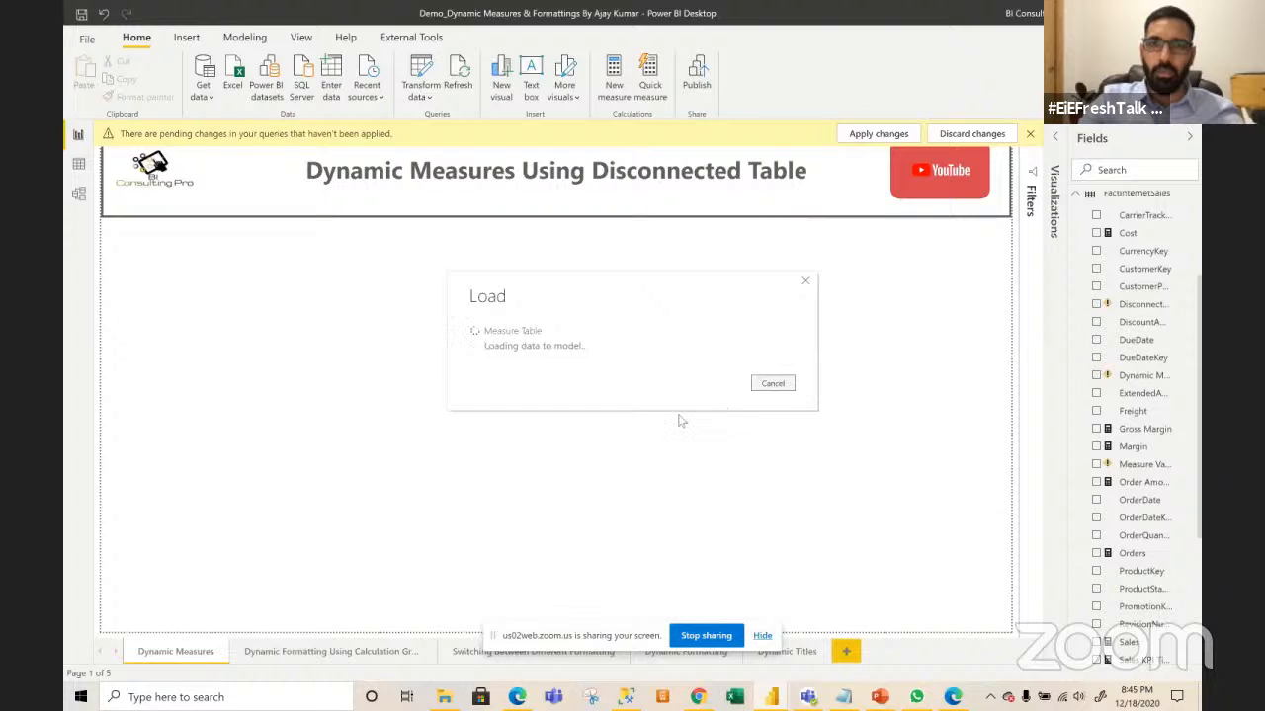
- In the model diagram, move Measure Table to the empty area below DimReseller, beside FactResellerSales
left_click(75, 197)
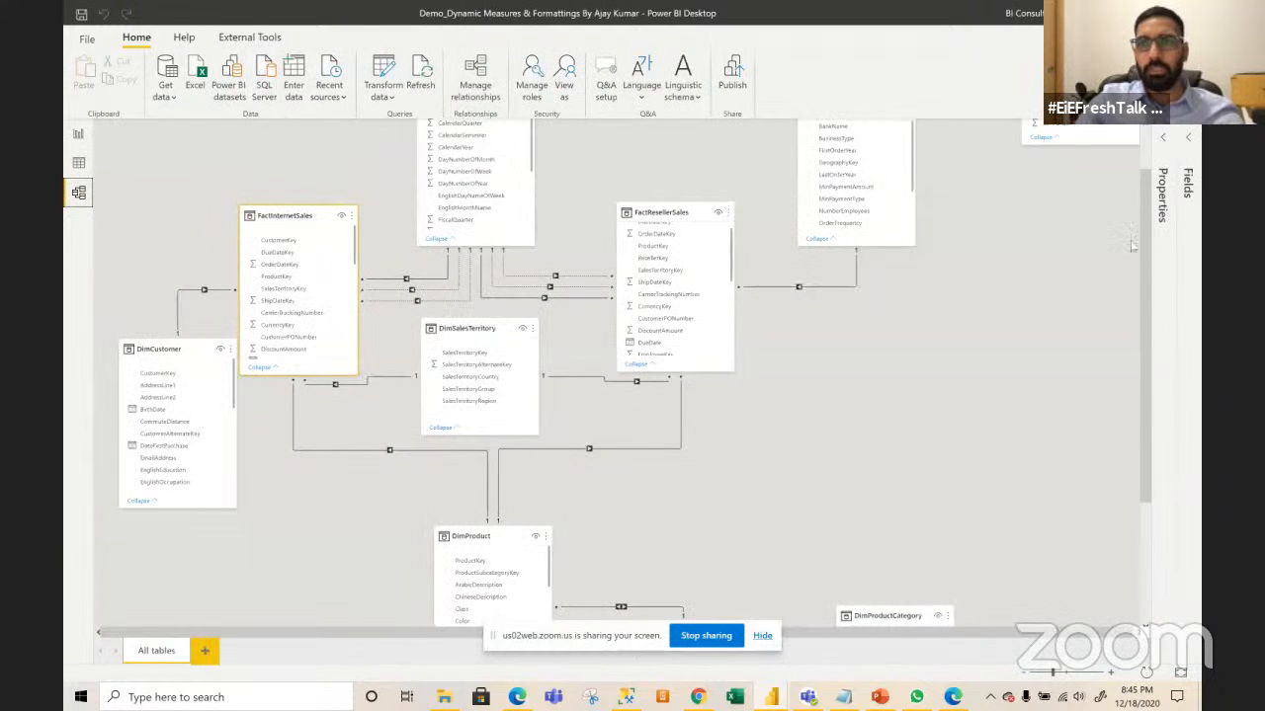
right_click(1147, 215)
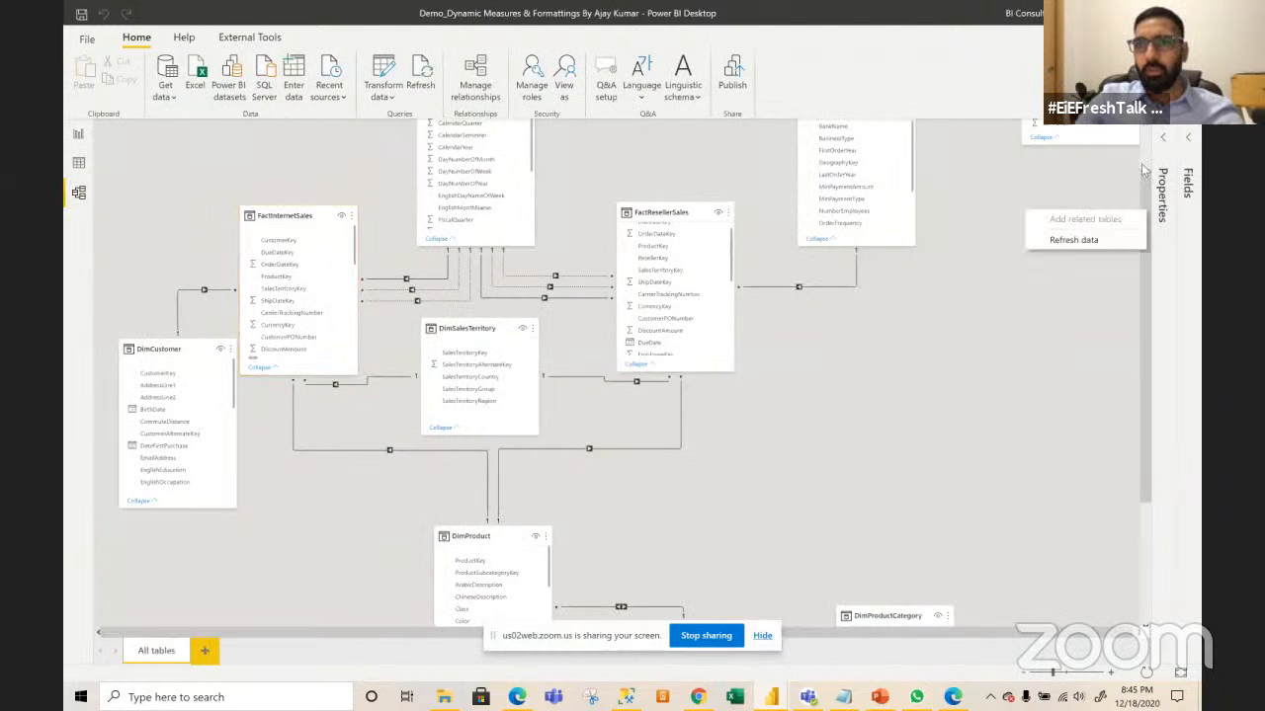
left_click(1160, 180)
left_click(1116, 143)
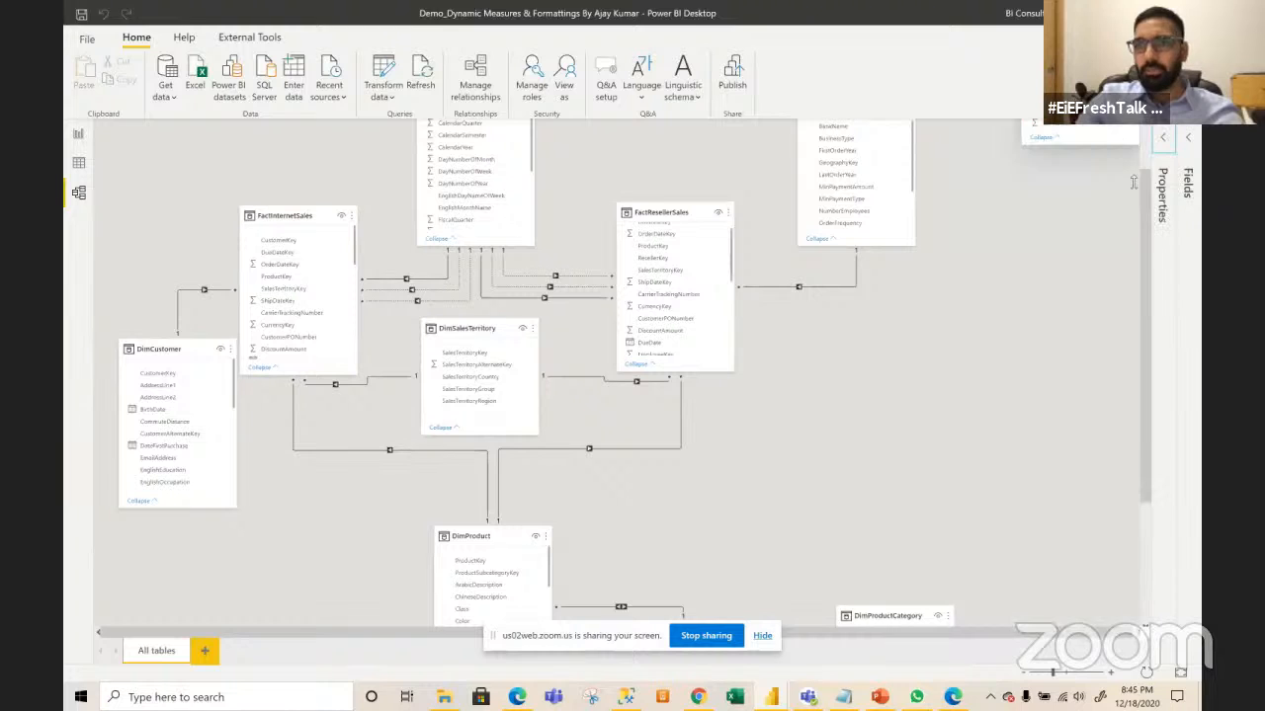
scroll(1136, 158, "up", 2)
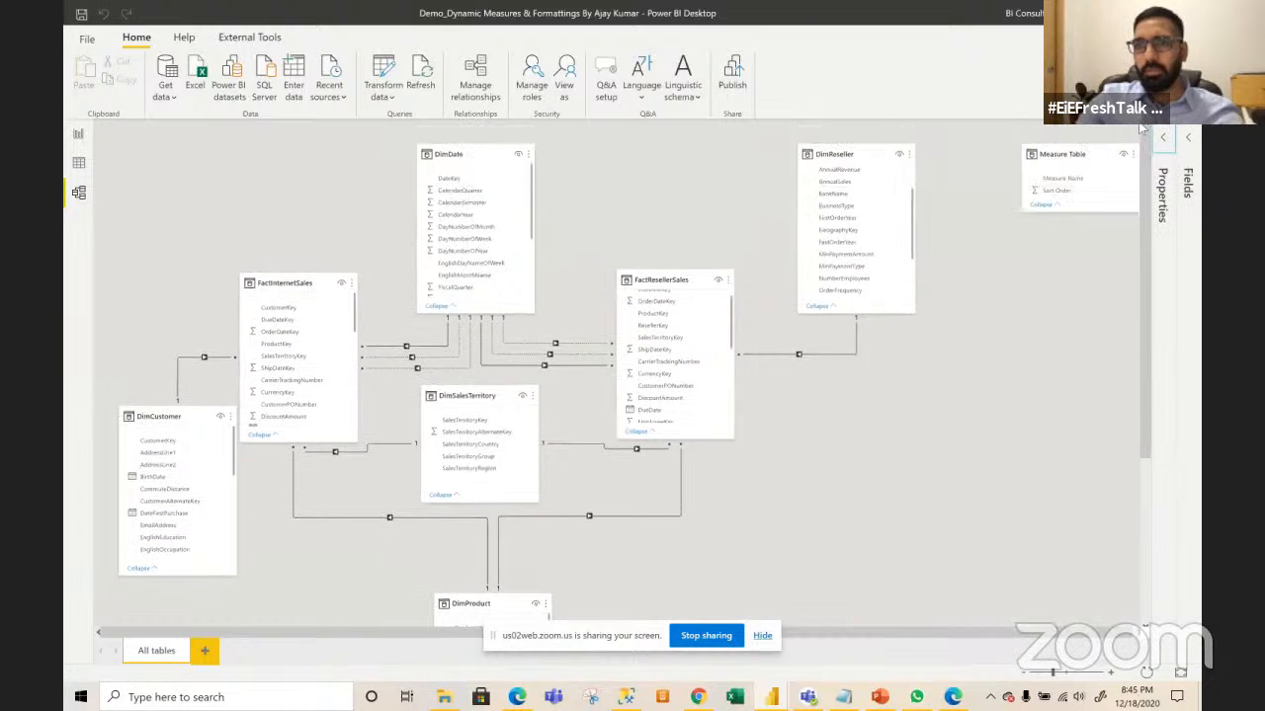
left_click_drag(1032, 154, 909, 442)
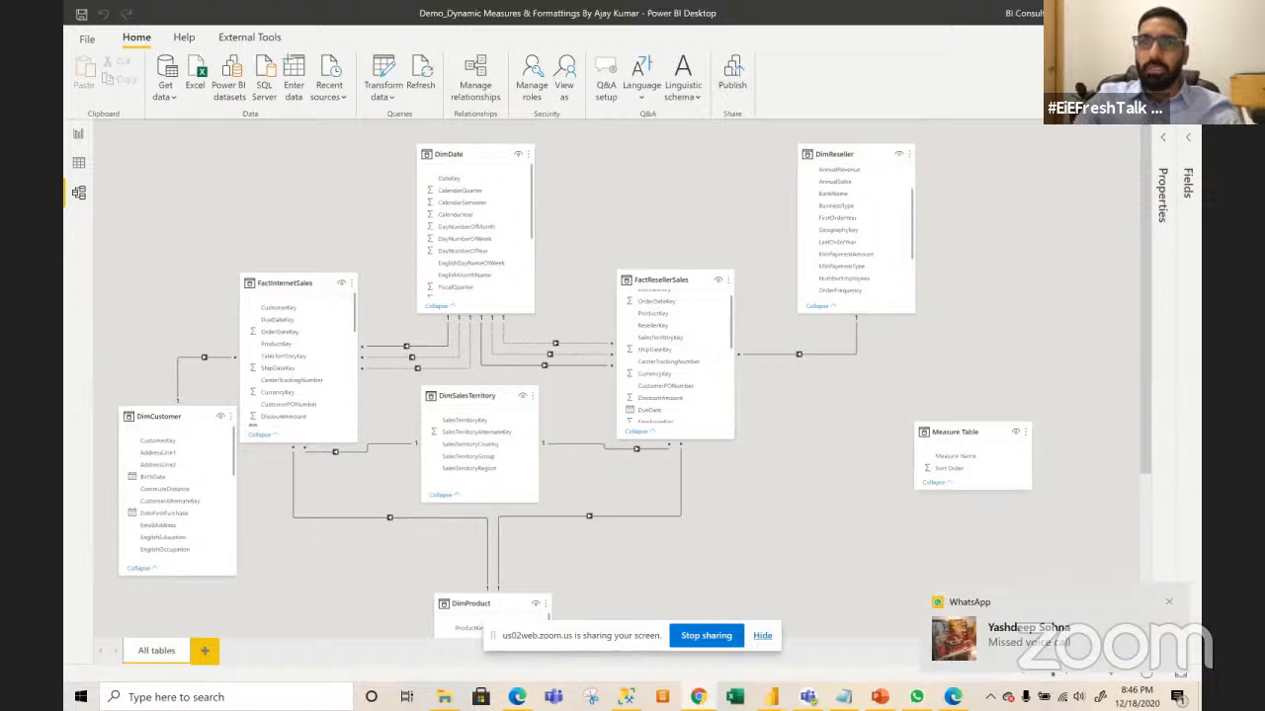
- Dismiss the WhatsApp missed-call notification and close the WhatsApp application
left_click(1164, 599)
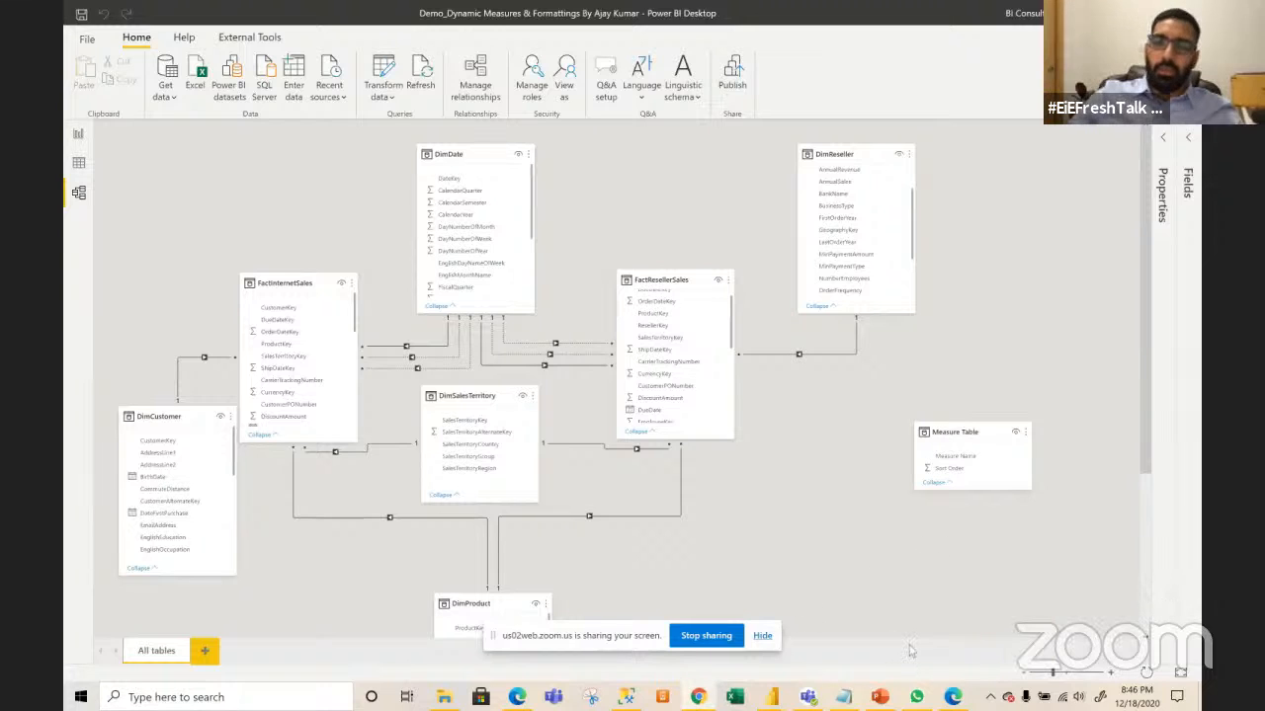
right_click(918, 699)
left_click(866, 672)
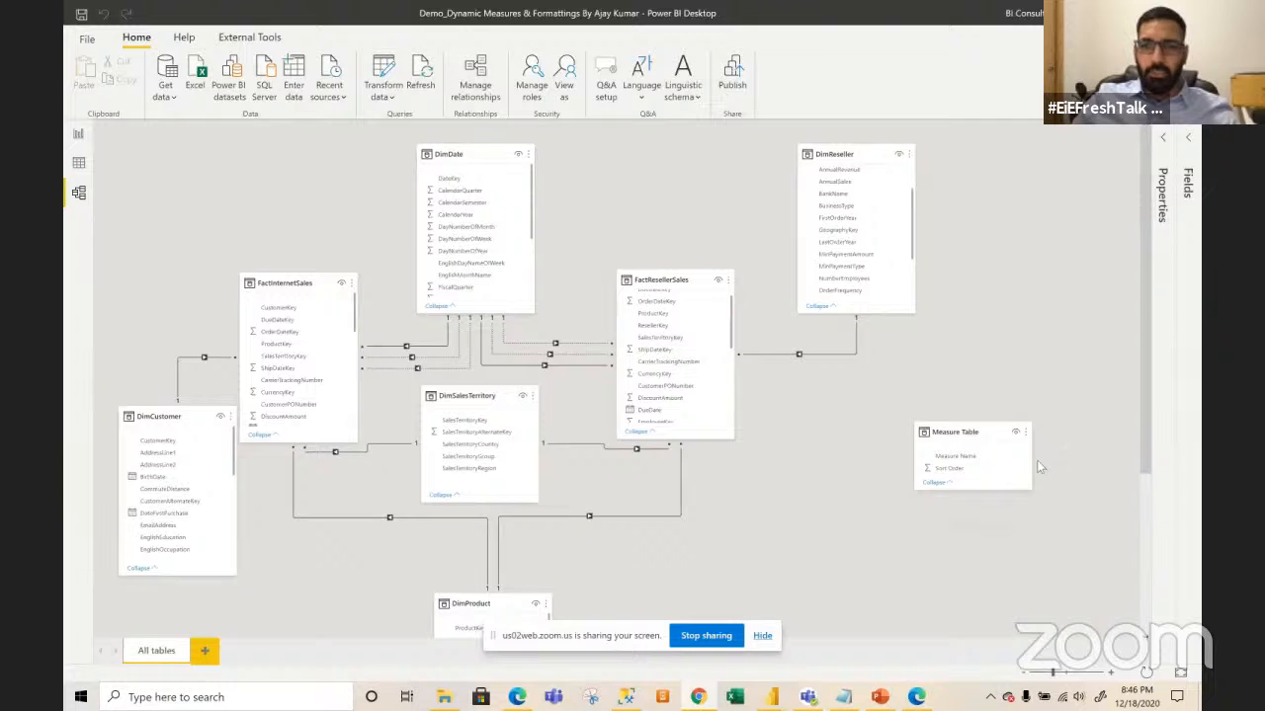
- In the report view, create a new measure named Selected Measure in the FactInternetSales table
left_click(78, 137)
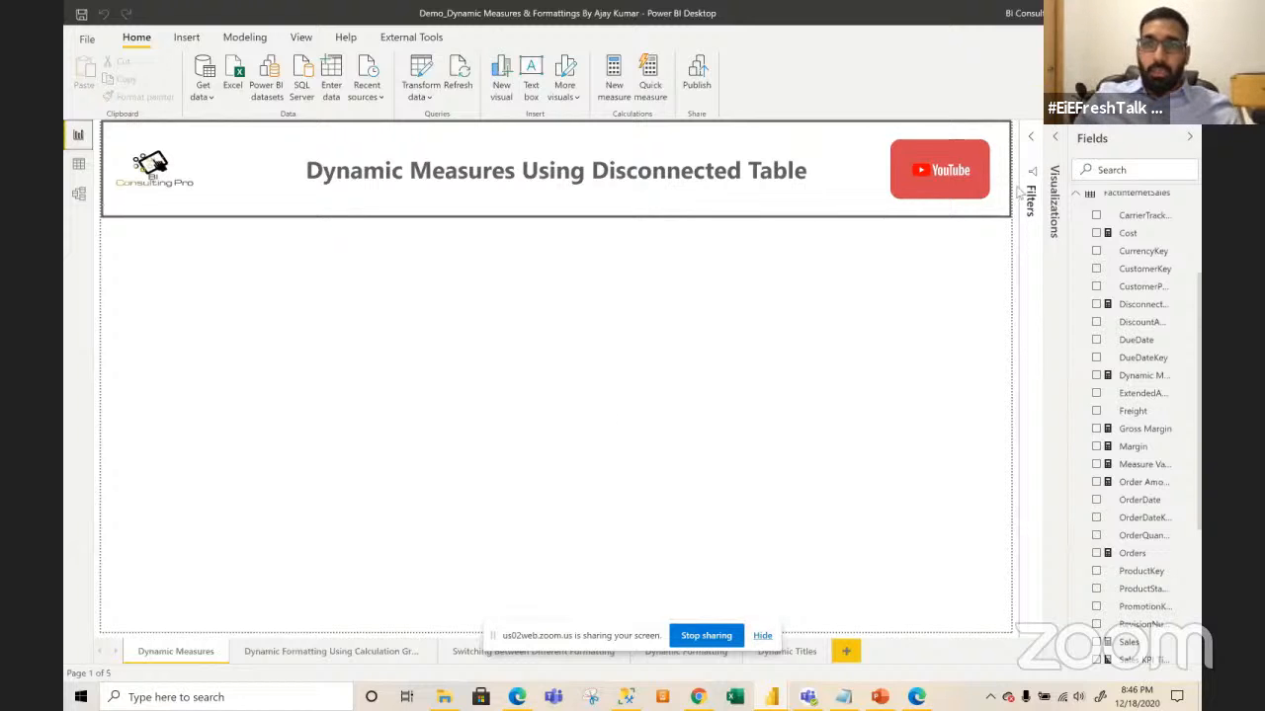
left_click(1082, 194)
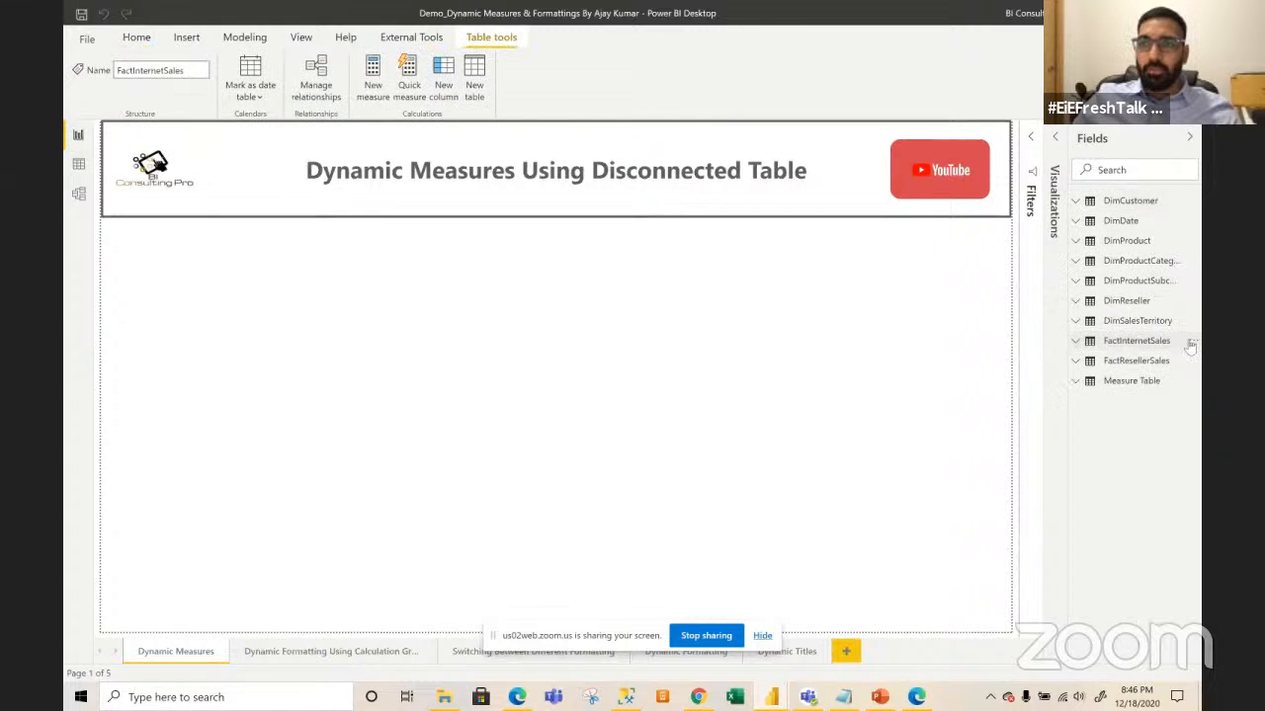
left_click(1192, 344)
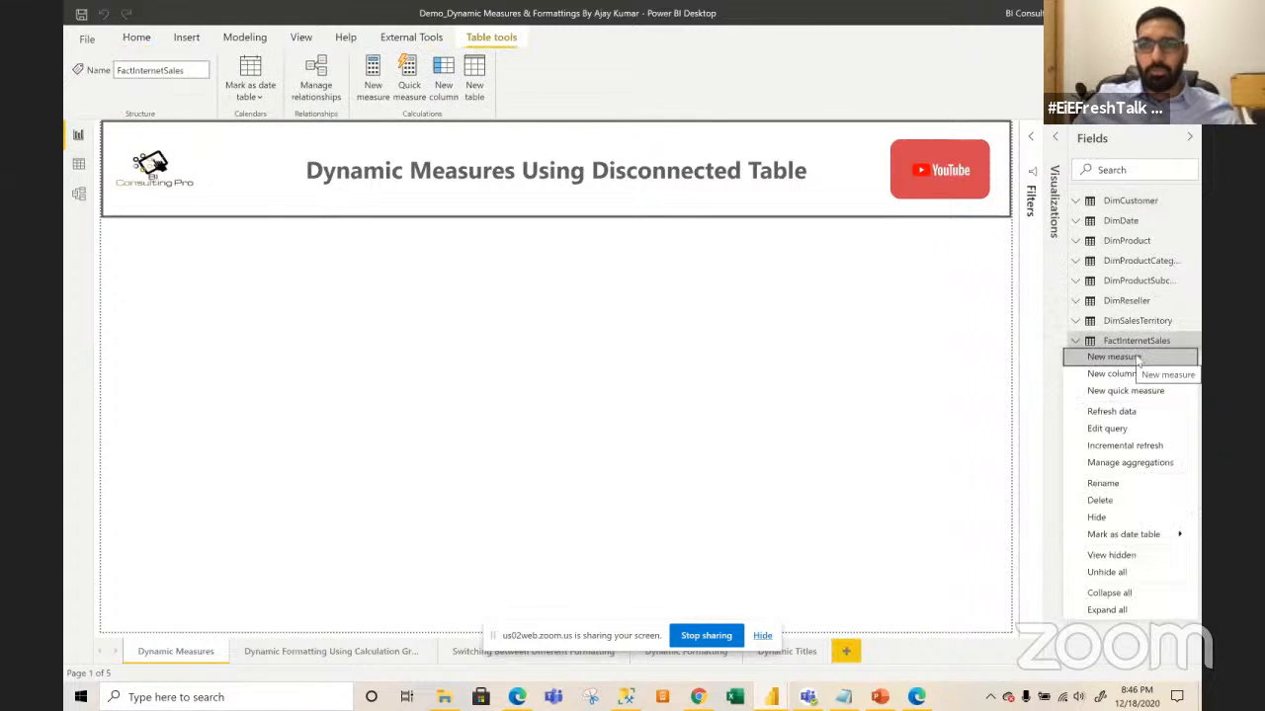
left_click(1138, 360)
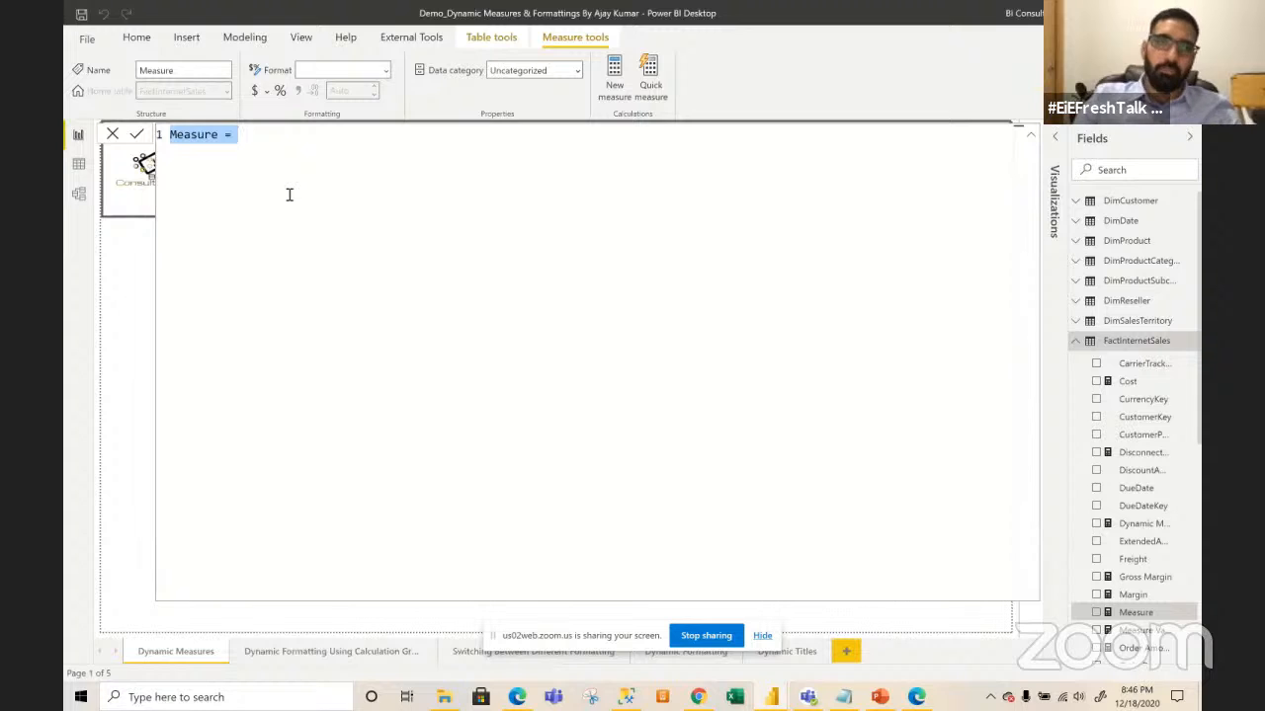
type("Selected")
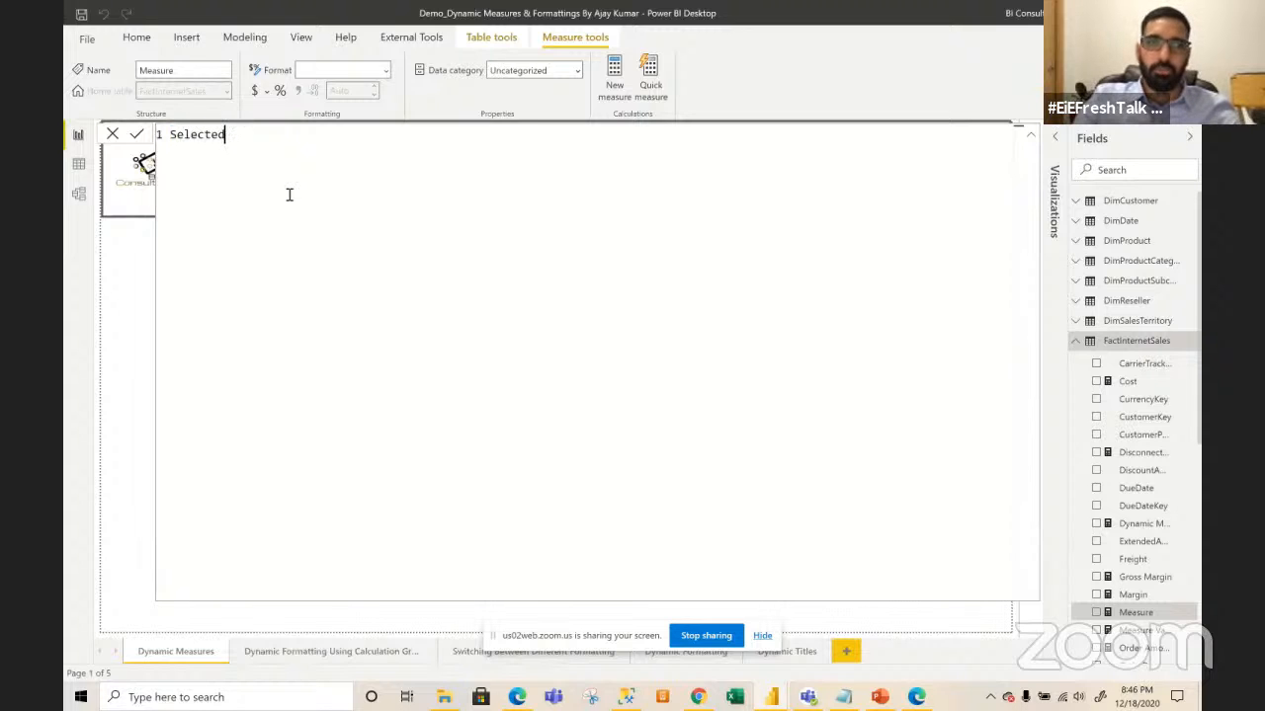
type(" Measure =")
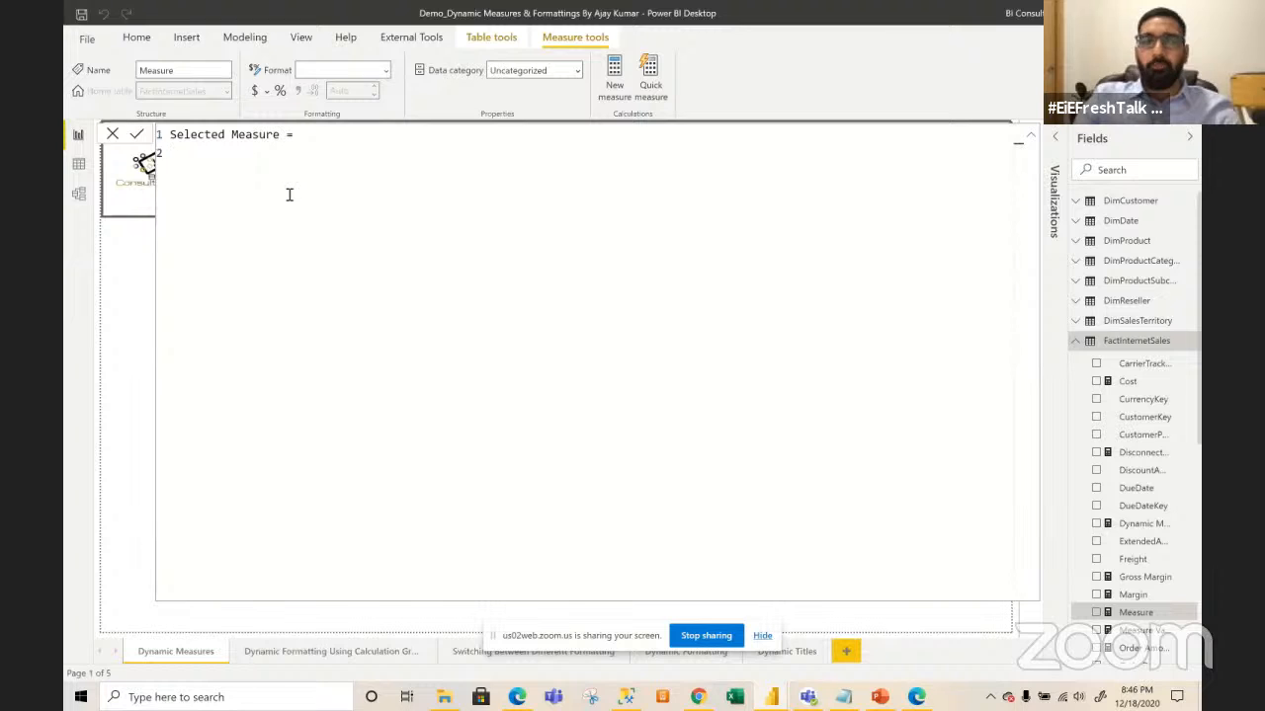
- Declare a variable MySelection in the measure formula and start its expression with the SELECTEDVALUE function
type("VAR ")
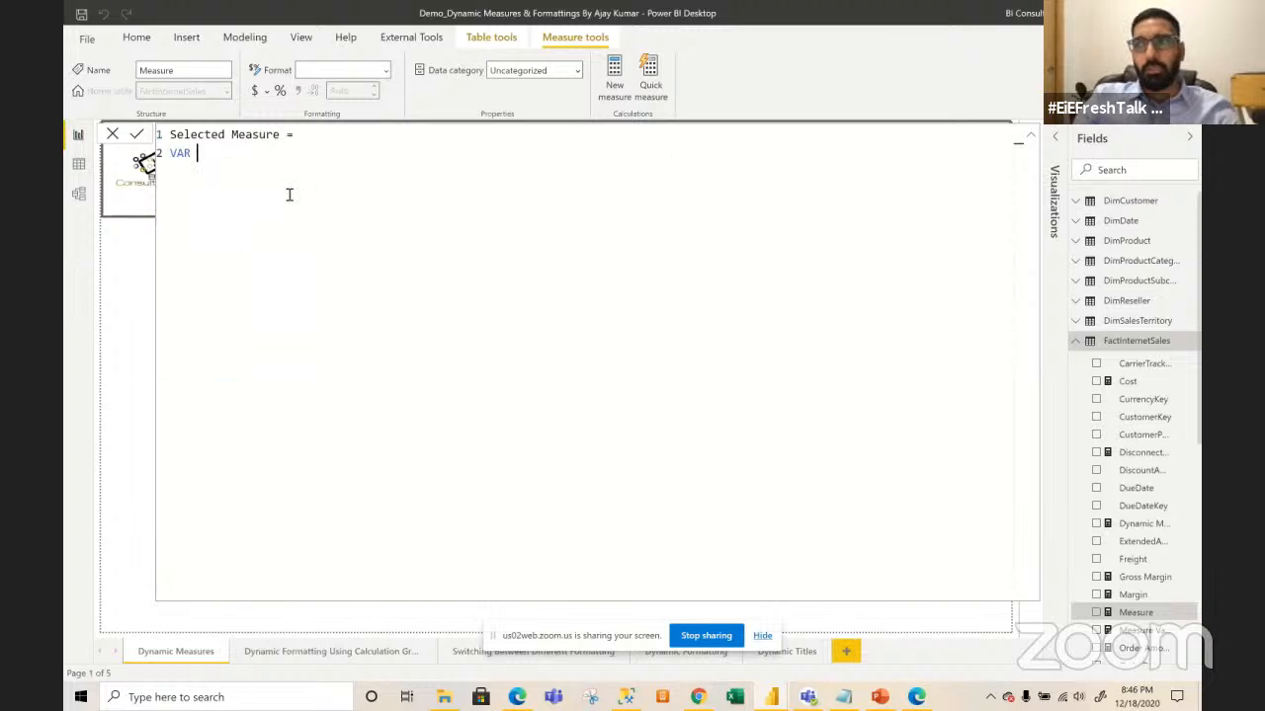
type("MySelection ")
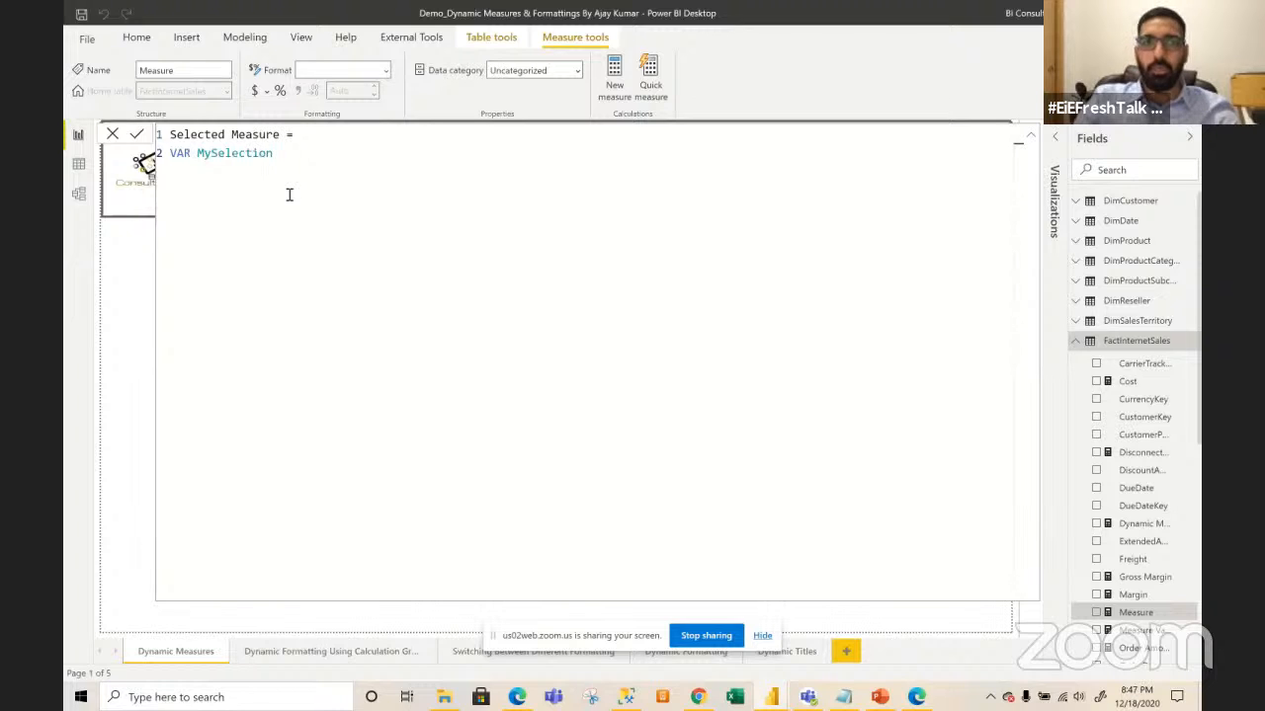
type("=")
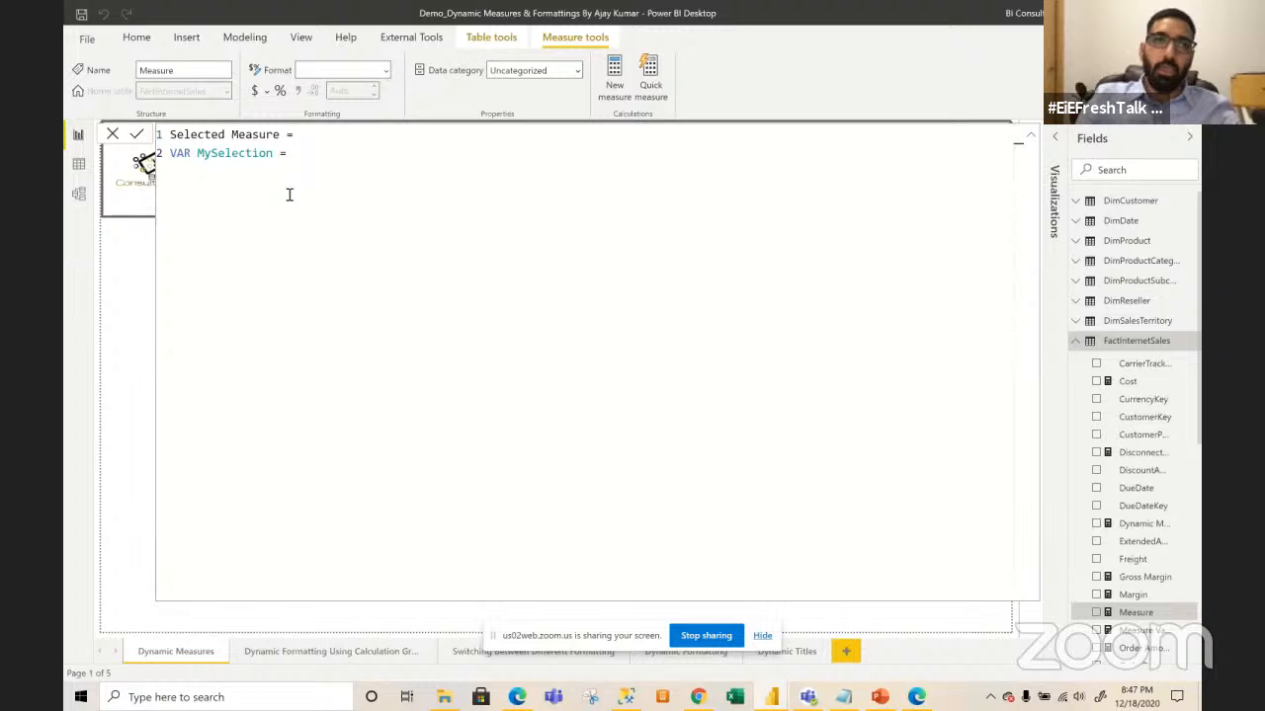
type("SELEC")
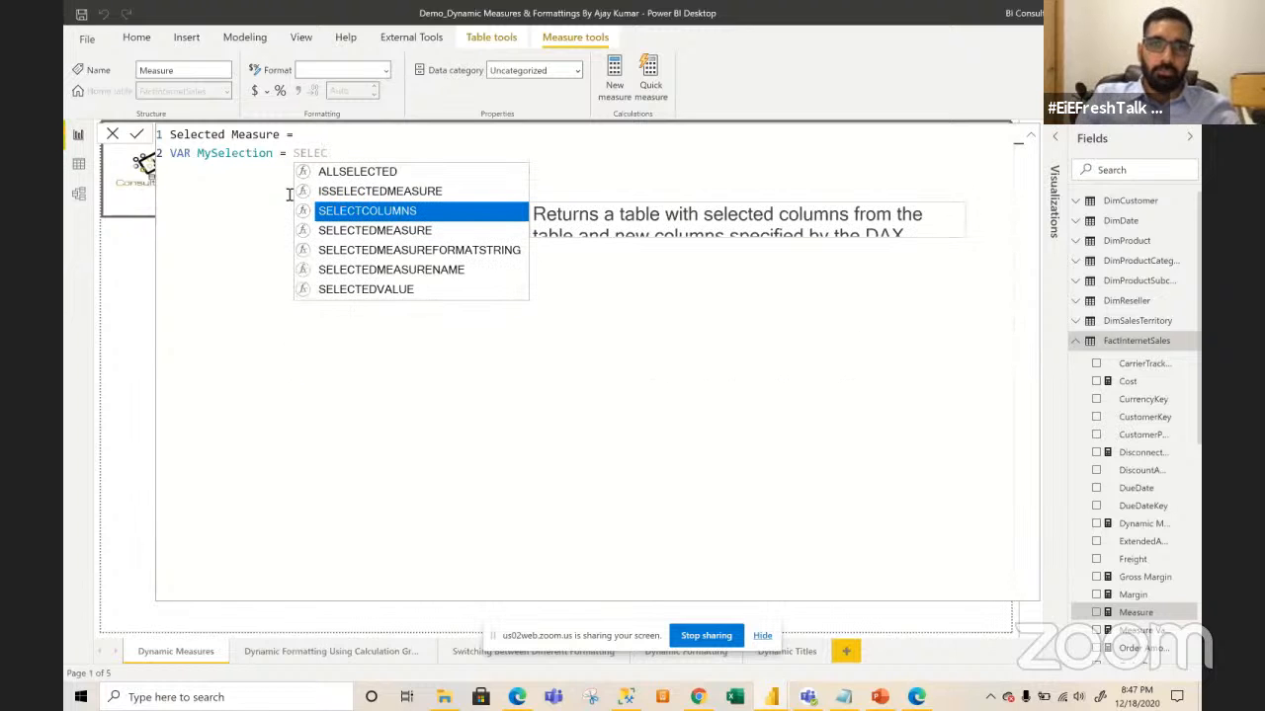
key("Down")
key("Down")
key("Down")
key("Down")
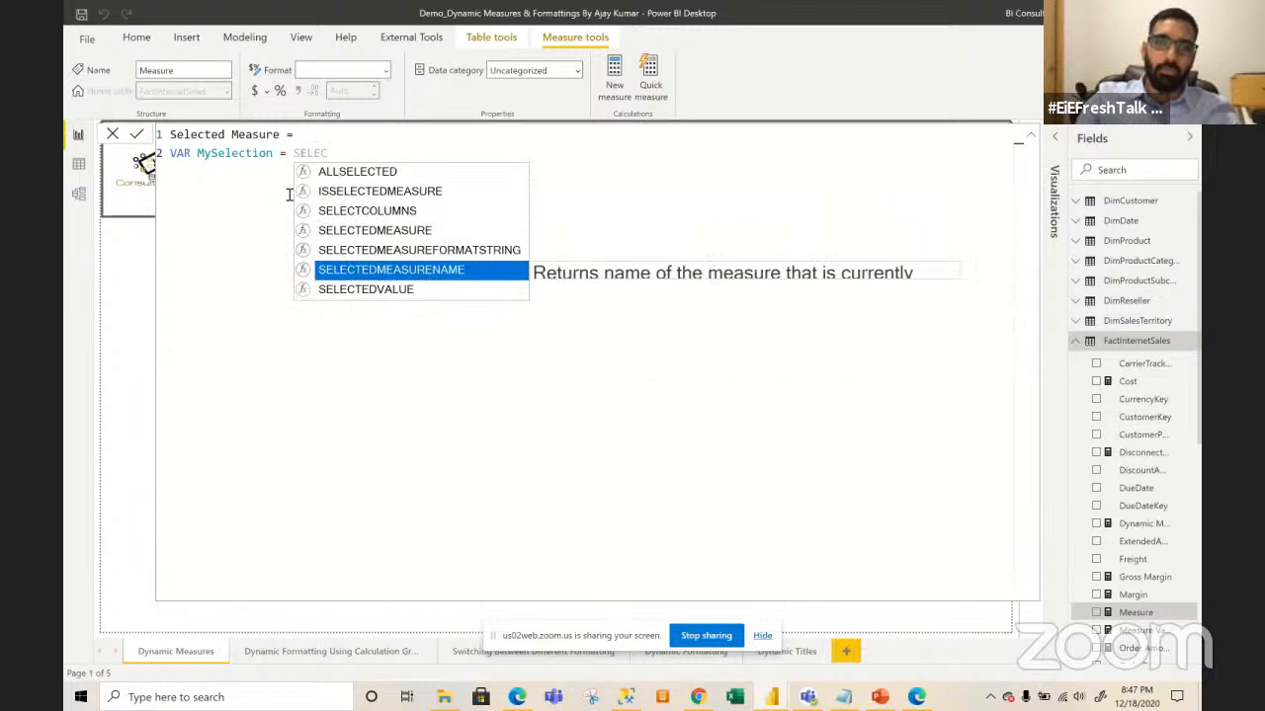
key("Tab")
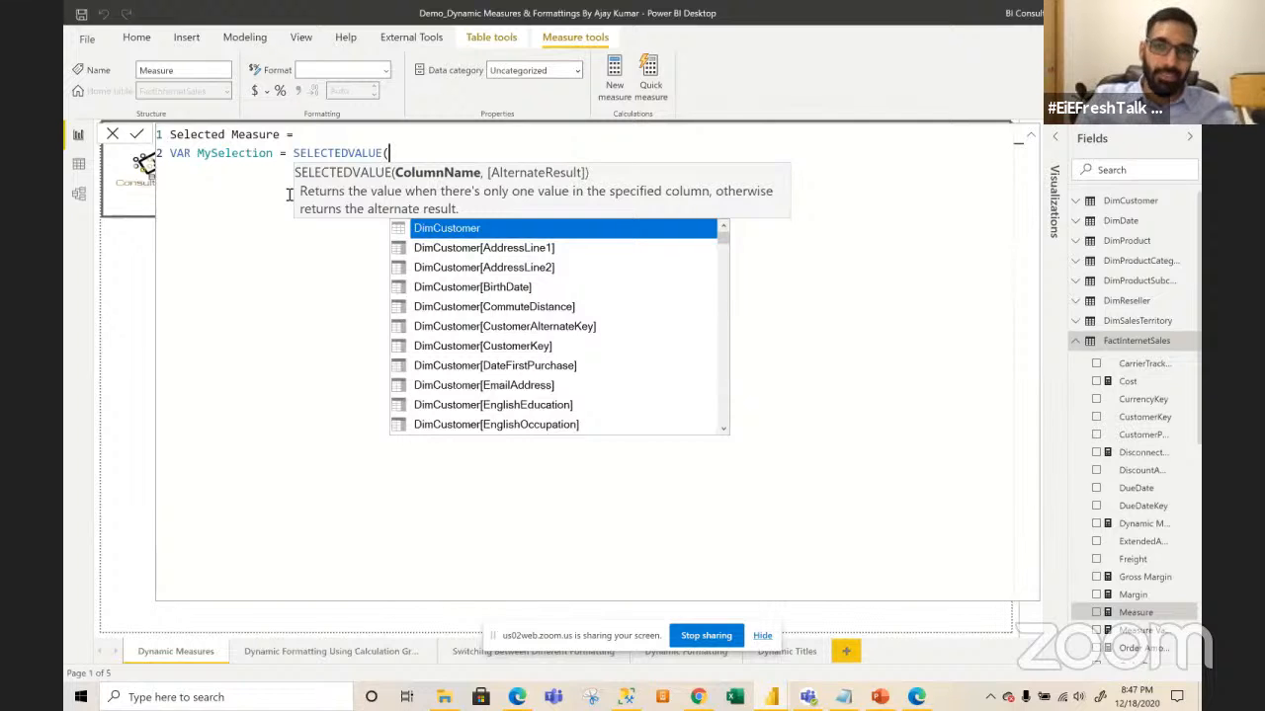
- Pass 'Measure Table'[Measure Name] as the SELECTEDVALUE column and close the function
type("meas")
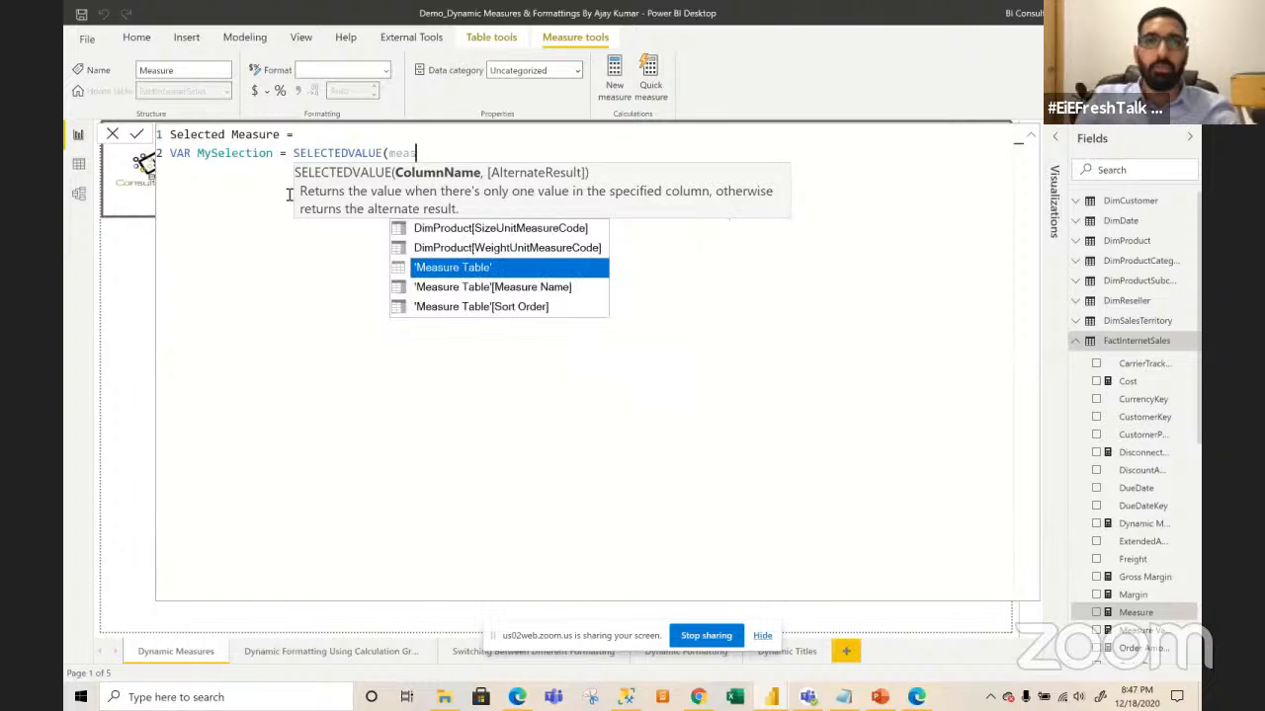
key("Down")
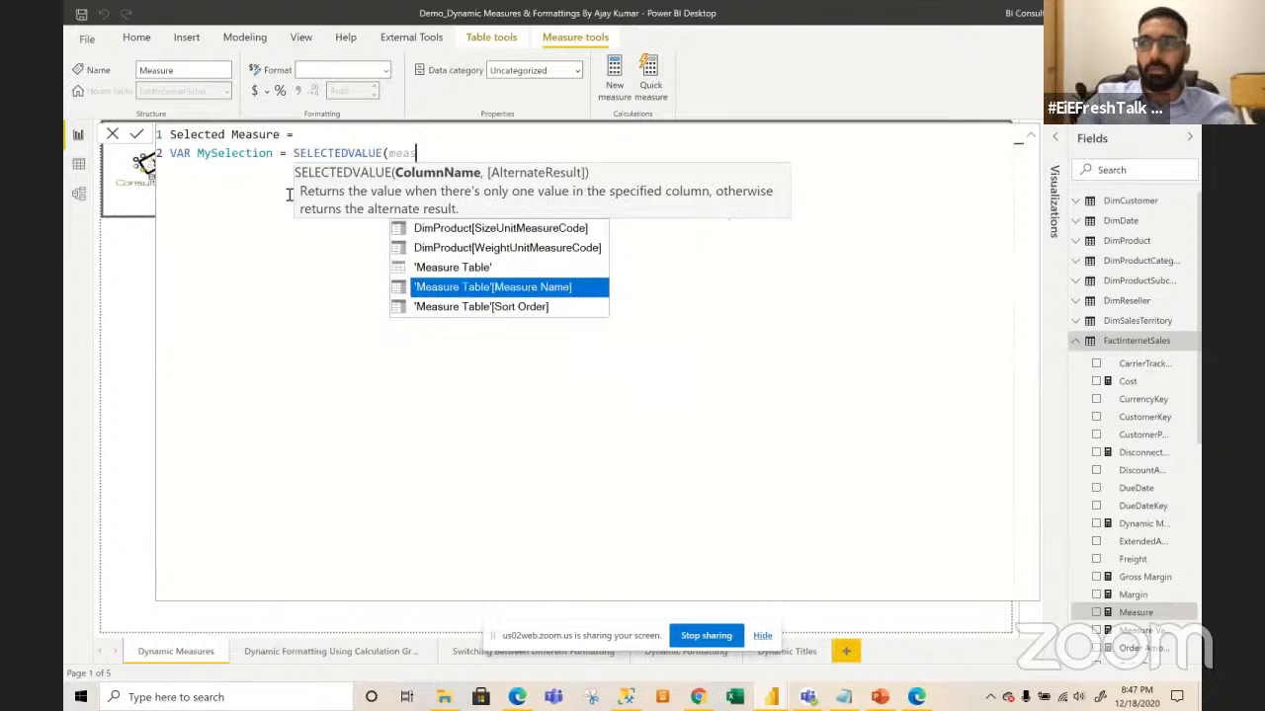
key("Tab")
type(")")
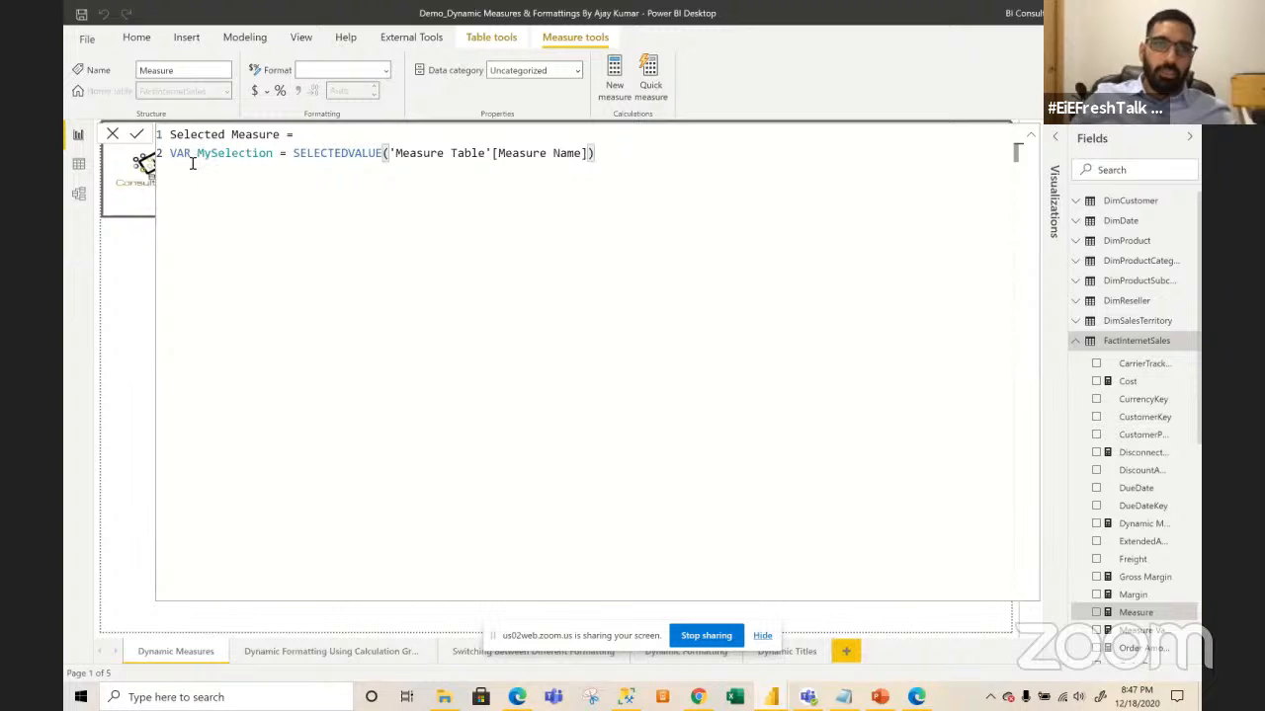
left_click_drag(196, 153, 275, 154)
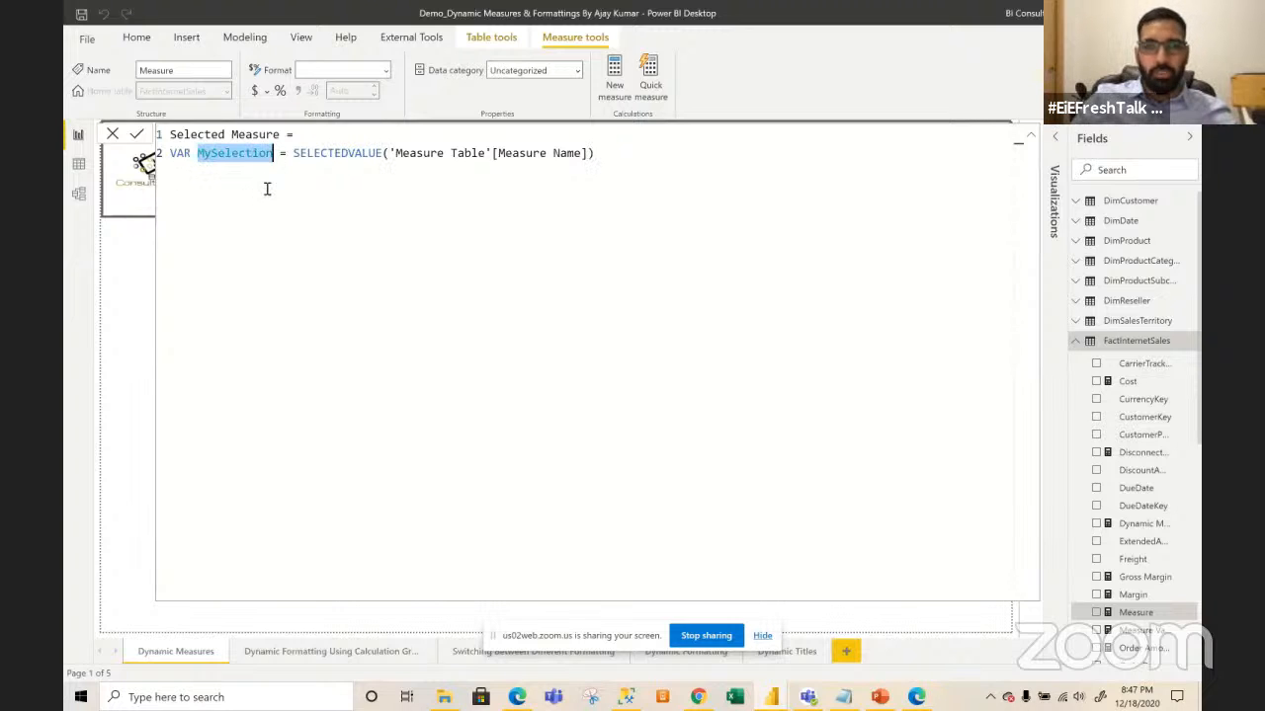
left_click(268, 189)
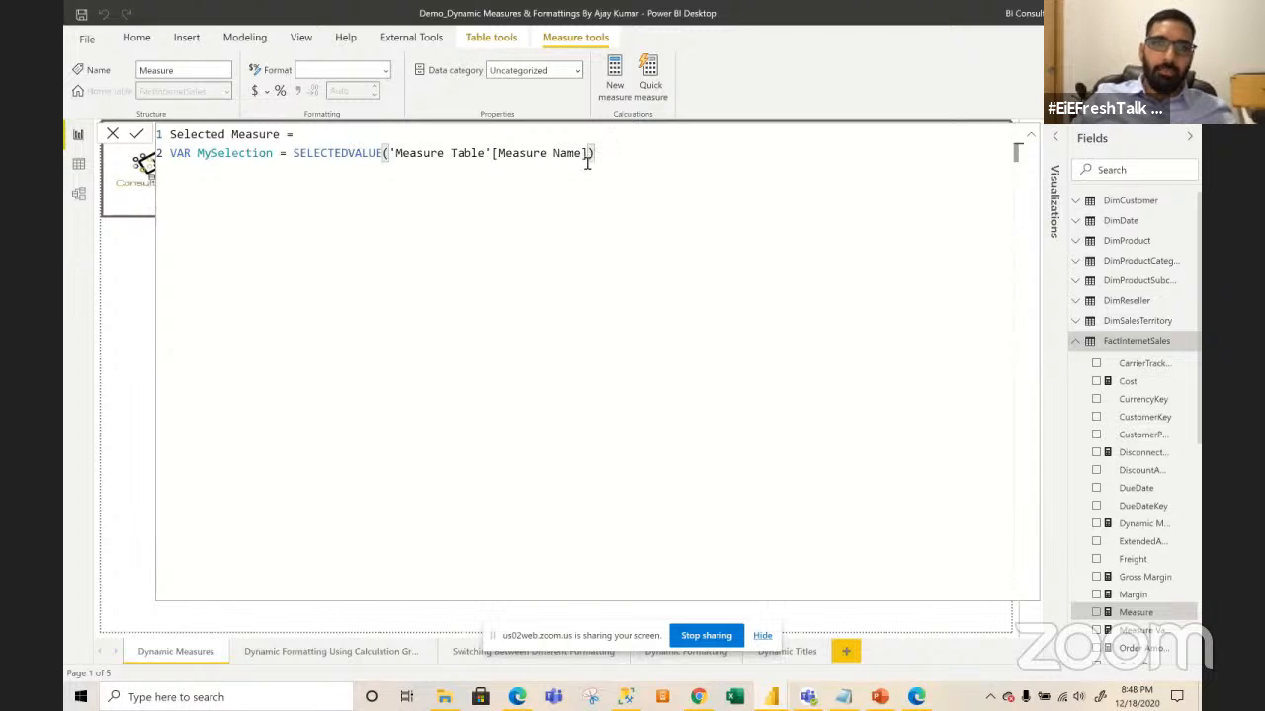
left_click_drag(593, 153, 492, 154)
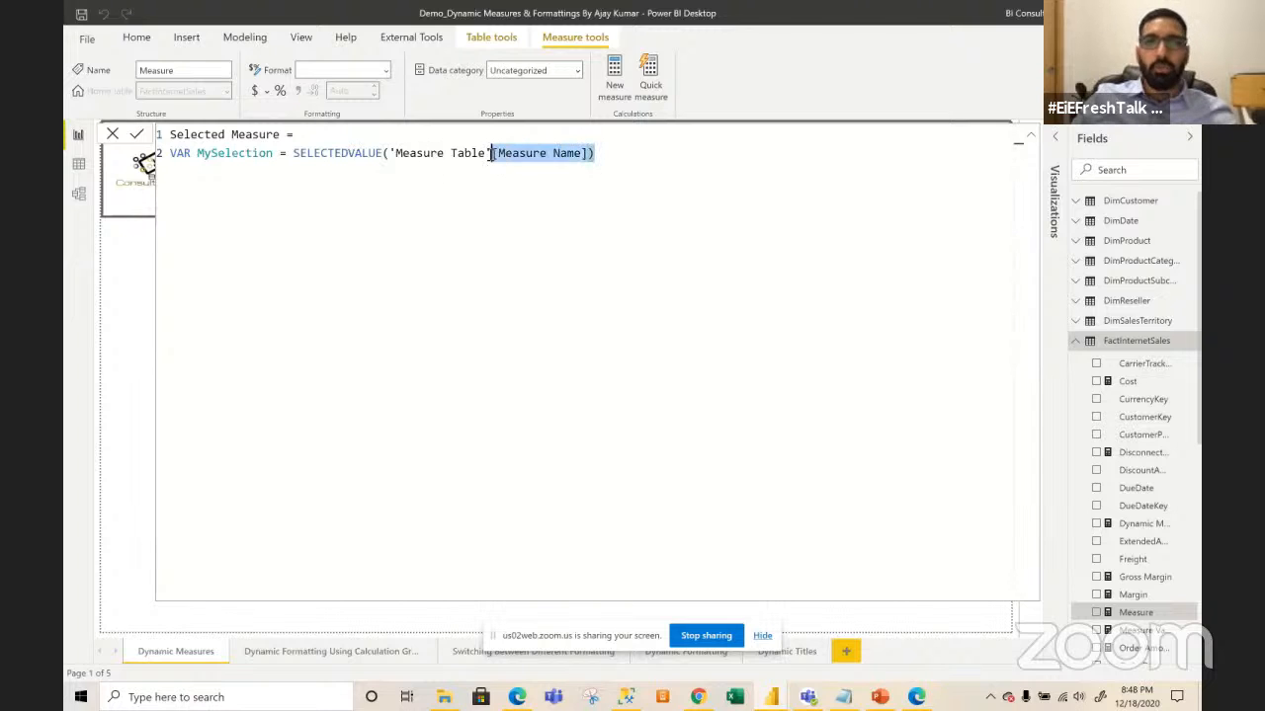
- Add a RETURN line below the MySelection variable, followed by a new empty line
left_click(624, 153)
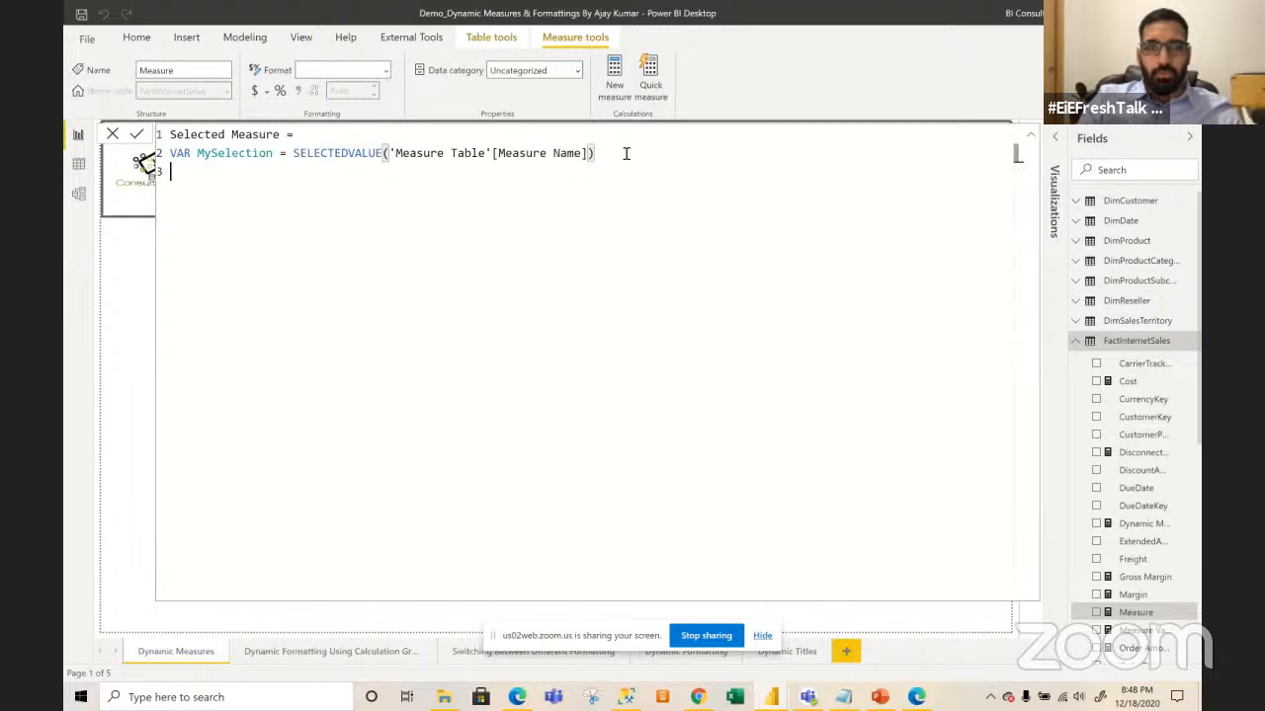
type("RETURN")
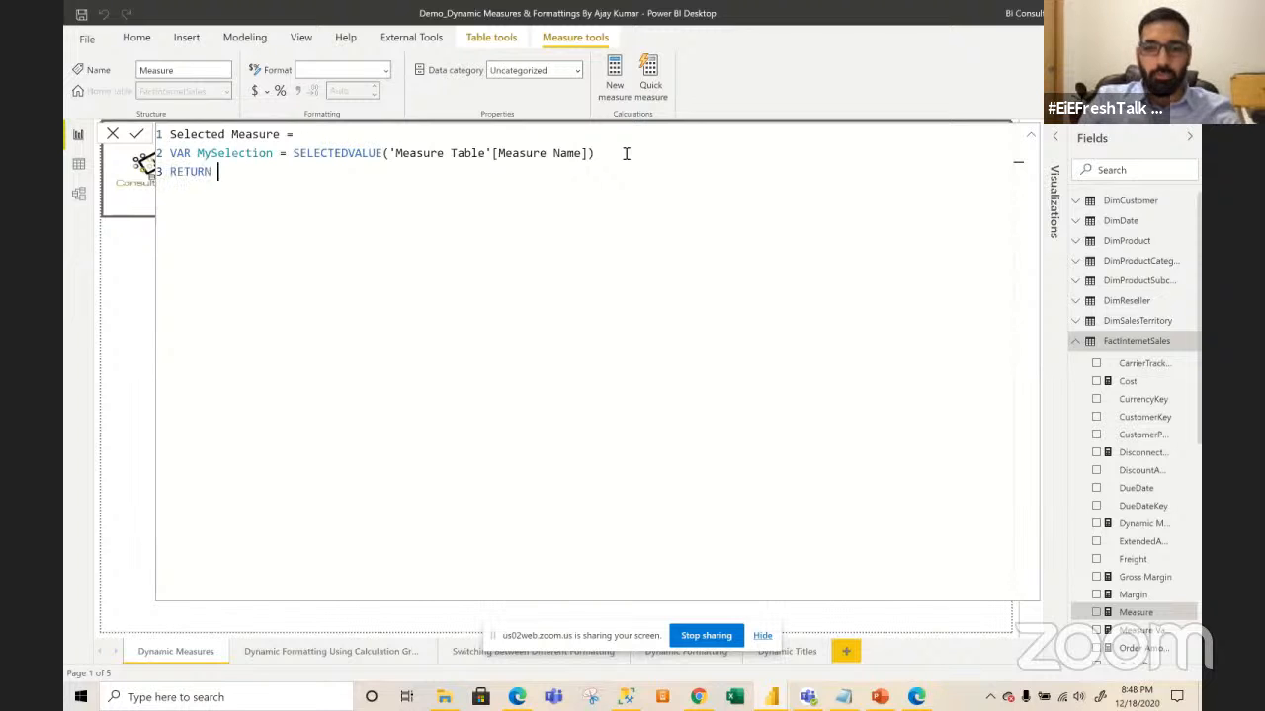
key("Return")
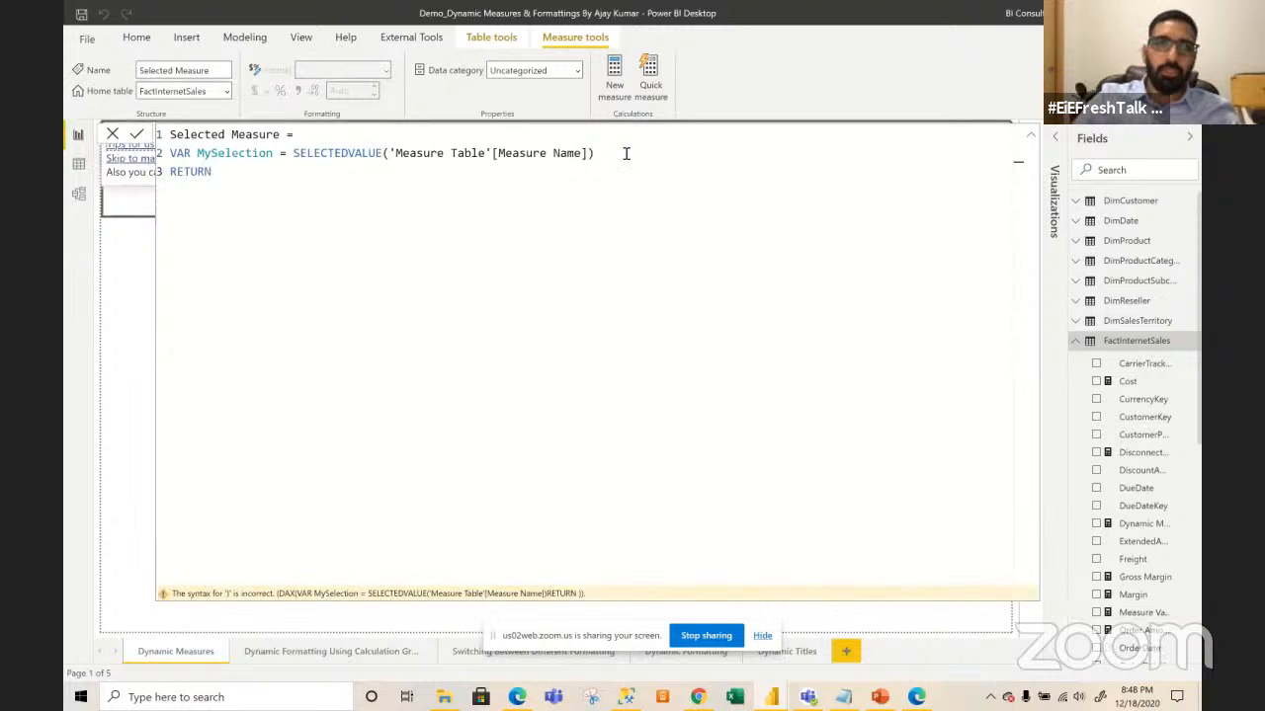
left_click(291, 173)
key("shift+Return")
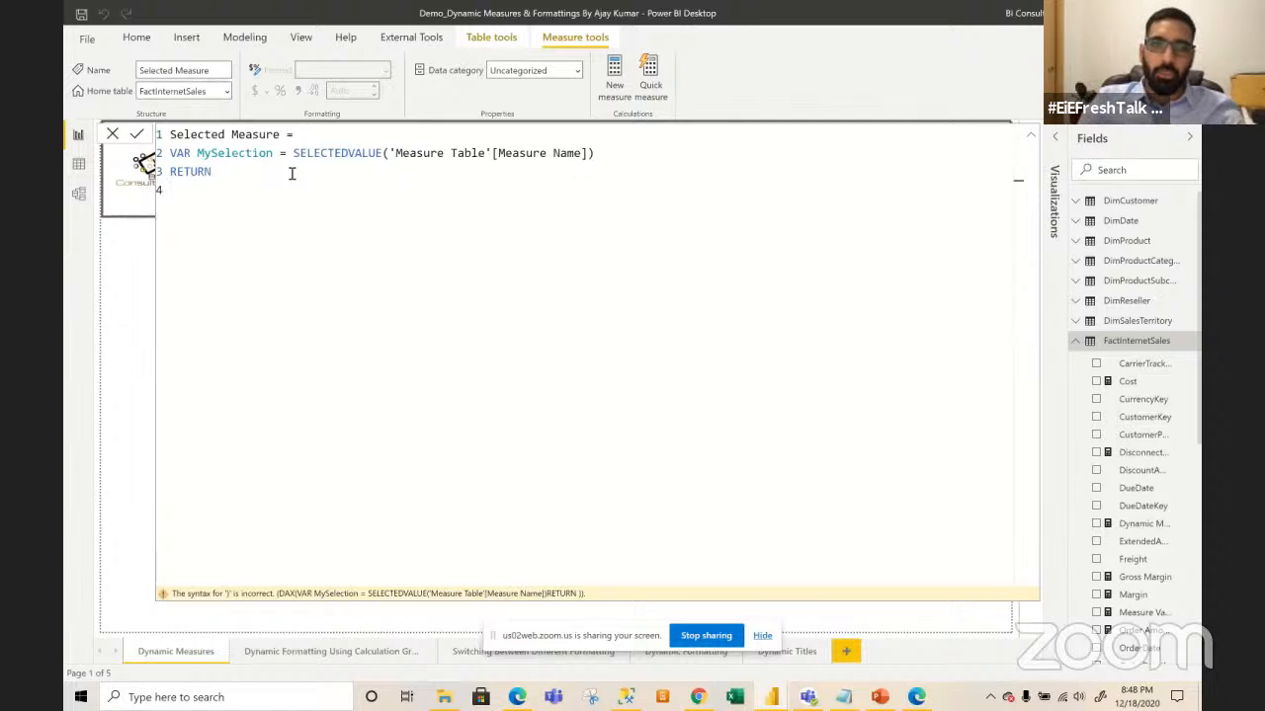
- Begin a SWITCH function under RETURN with TRUE() as its expression, followed by a new line for the conditions
type("SW")
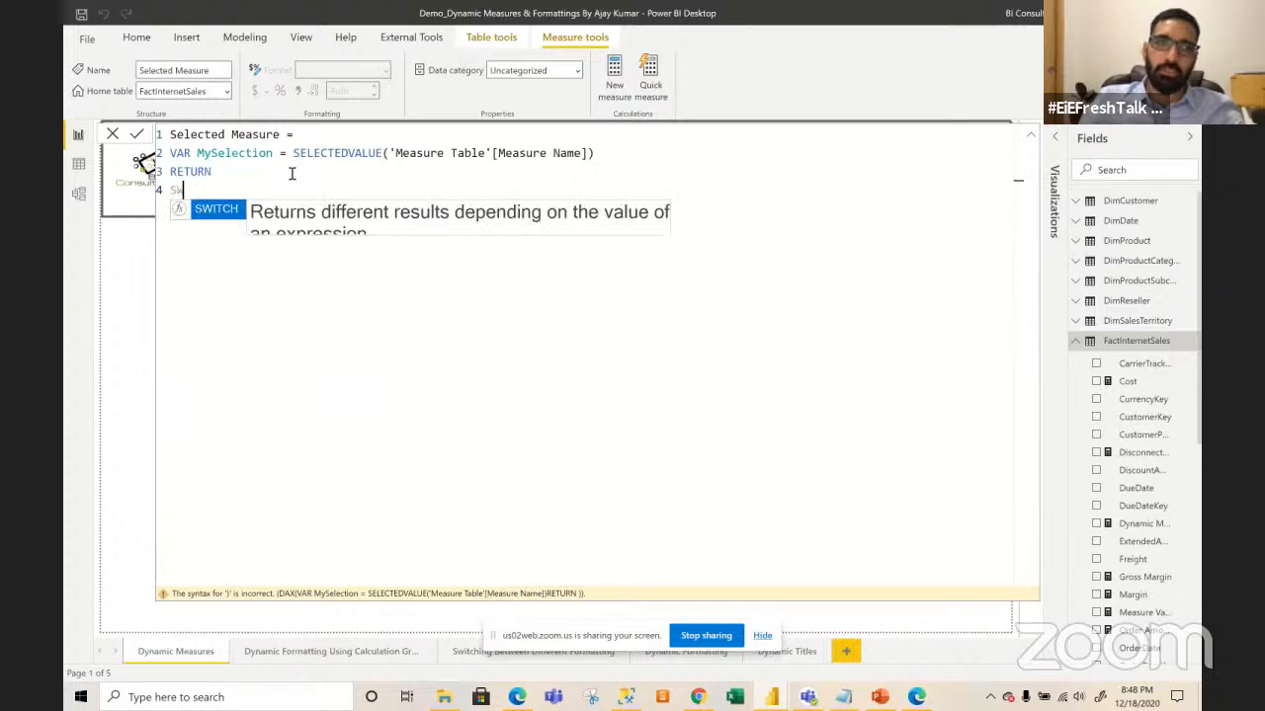
type("IT")
key("Tab")
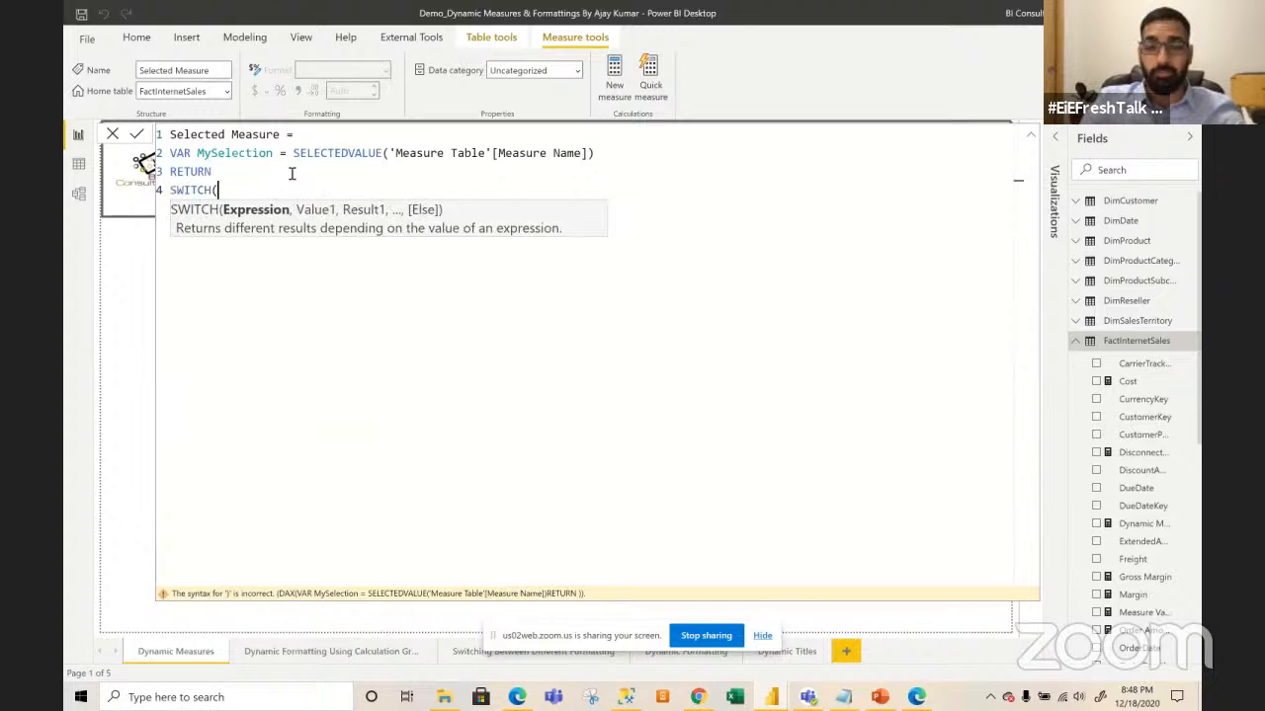
type(")")
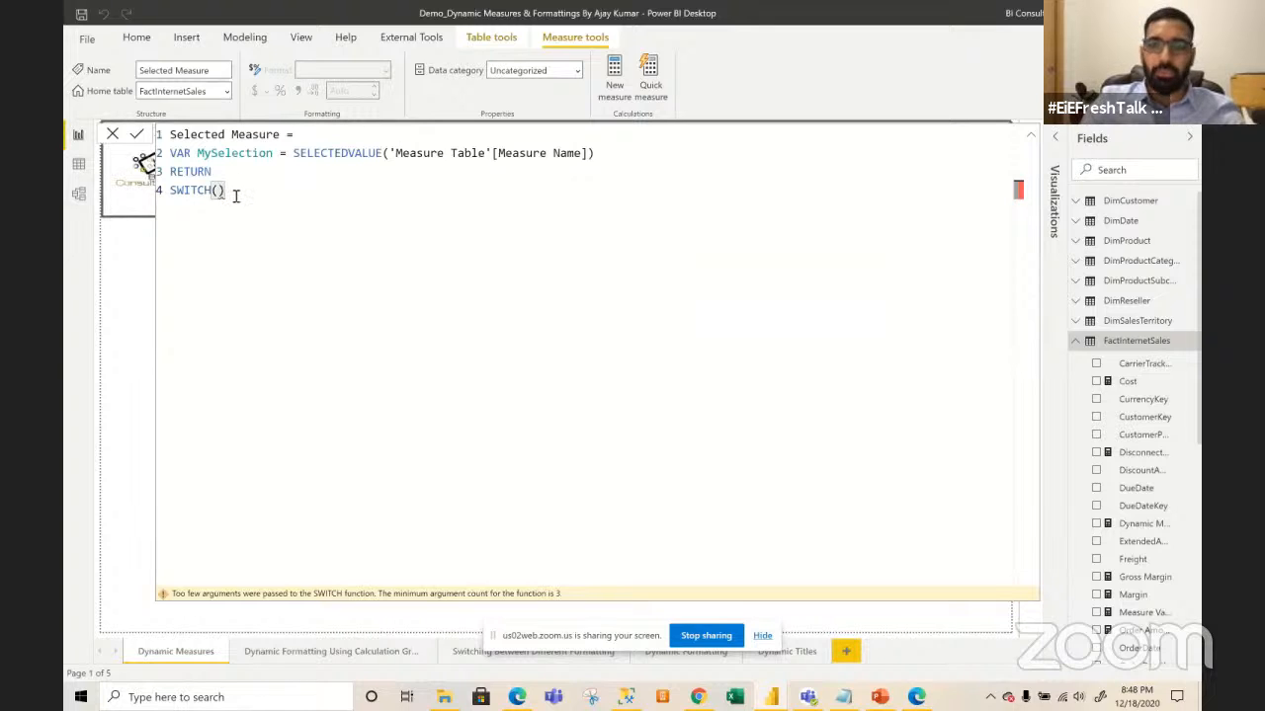
key("BackSpace")
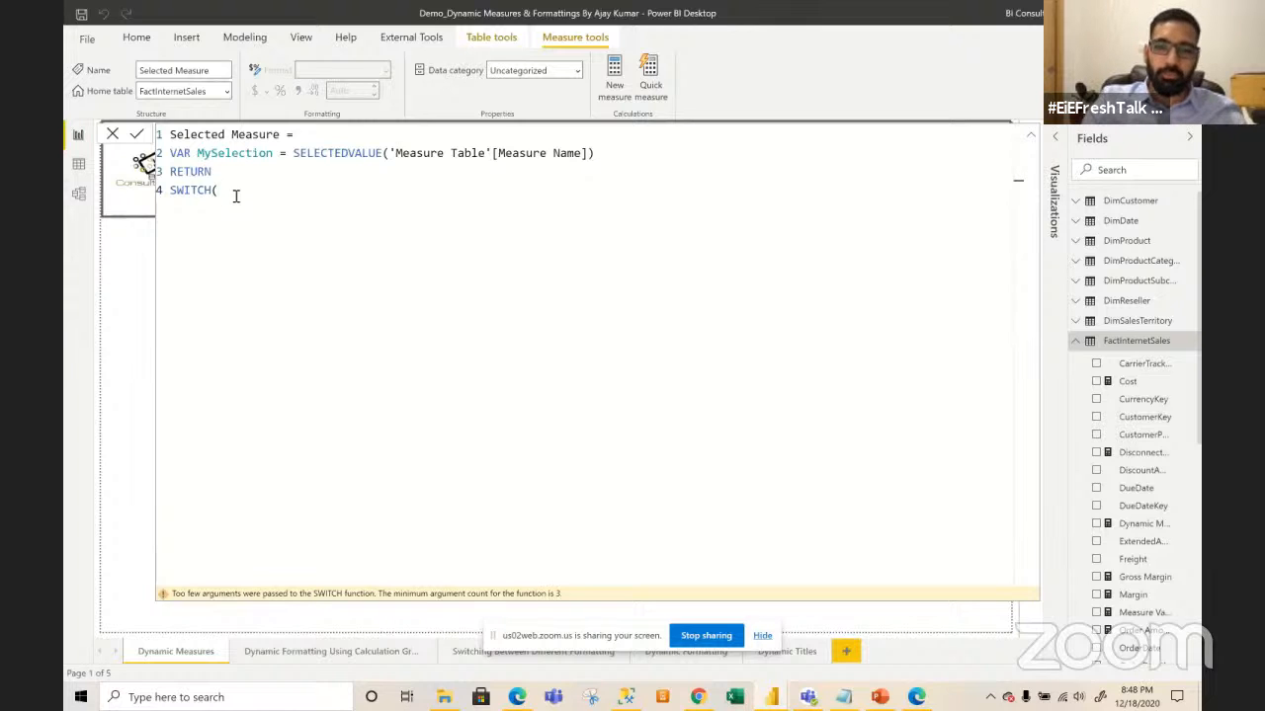
key("shift+Return")
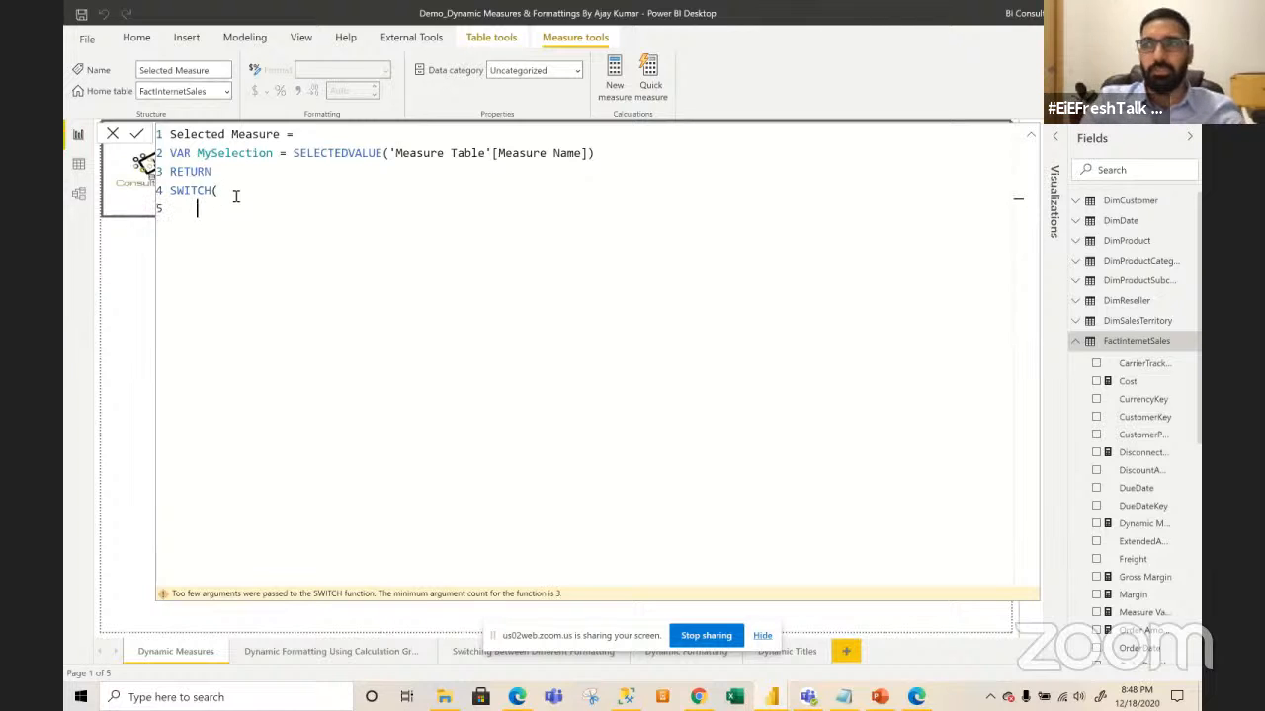
key("Tab")
type("TRUE()")
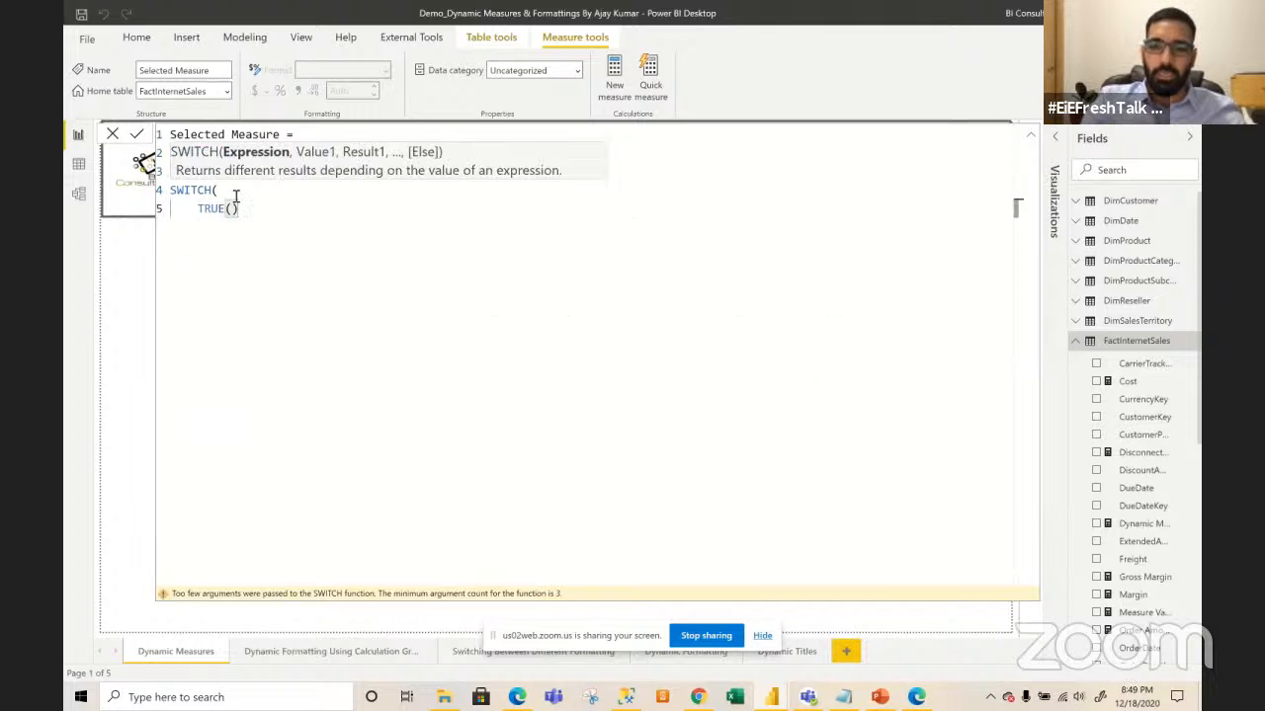
type(",")
key("Return")
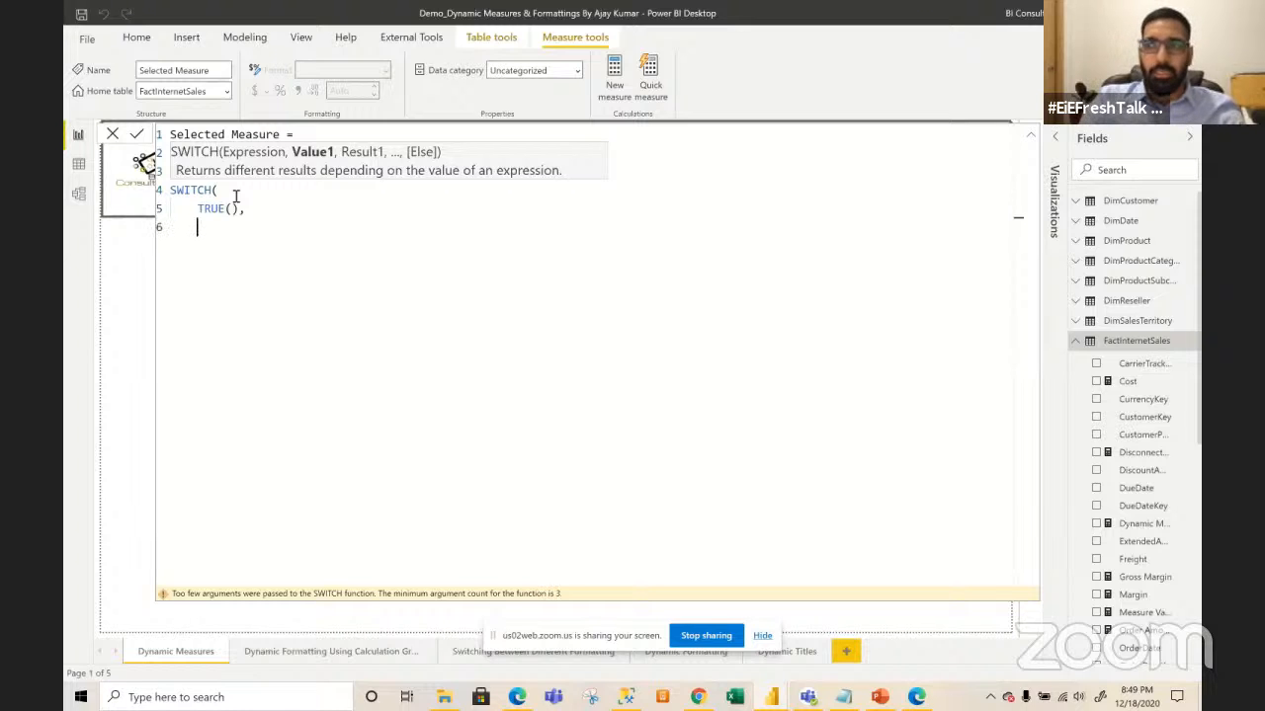
- Add the first SWITCH condition, testing whether MySelection equals "Sales"
type("MyS")
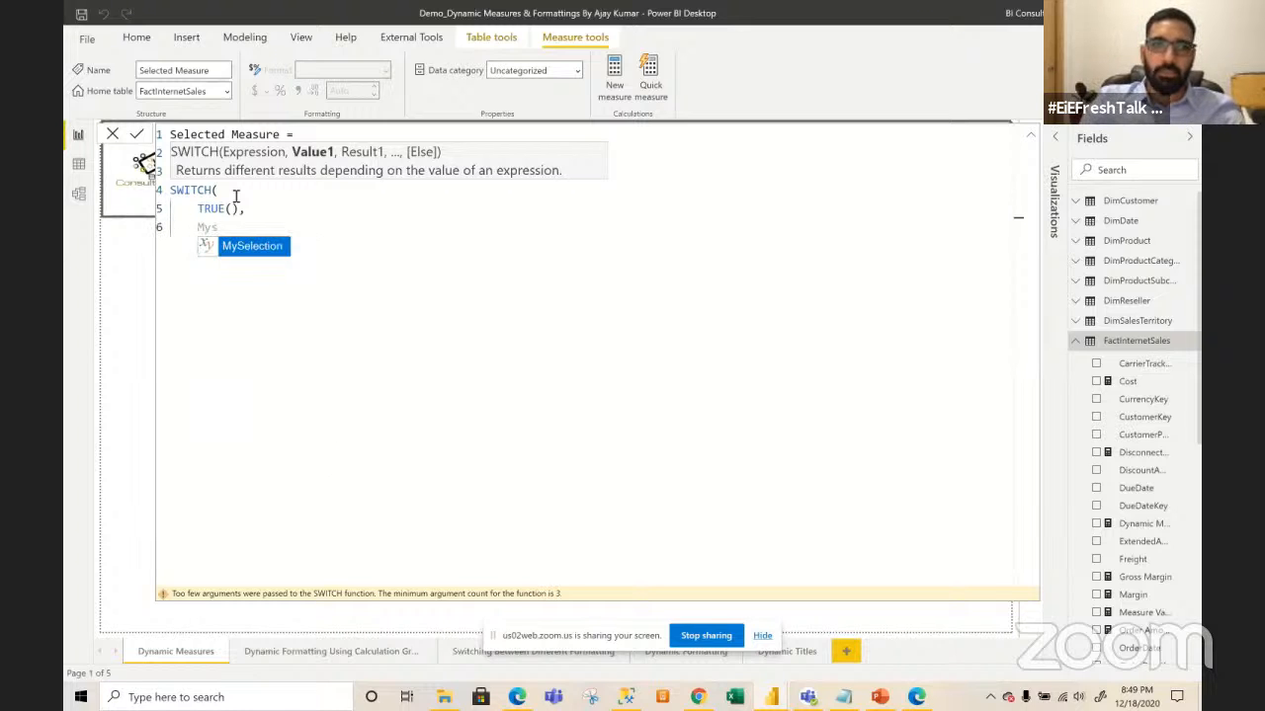
key("Tab")
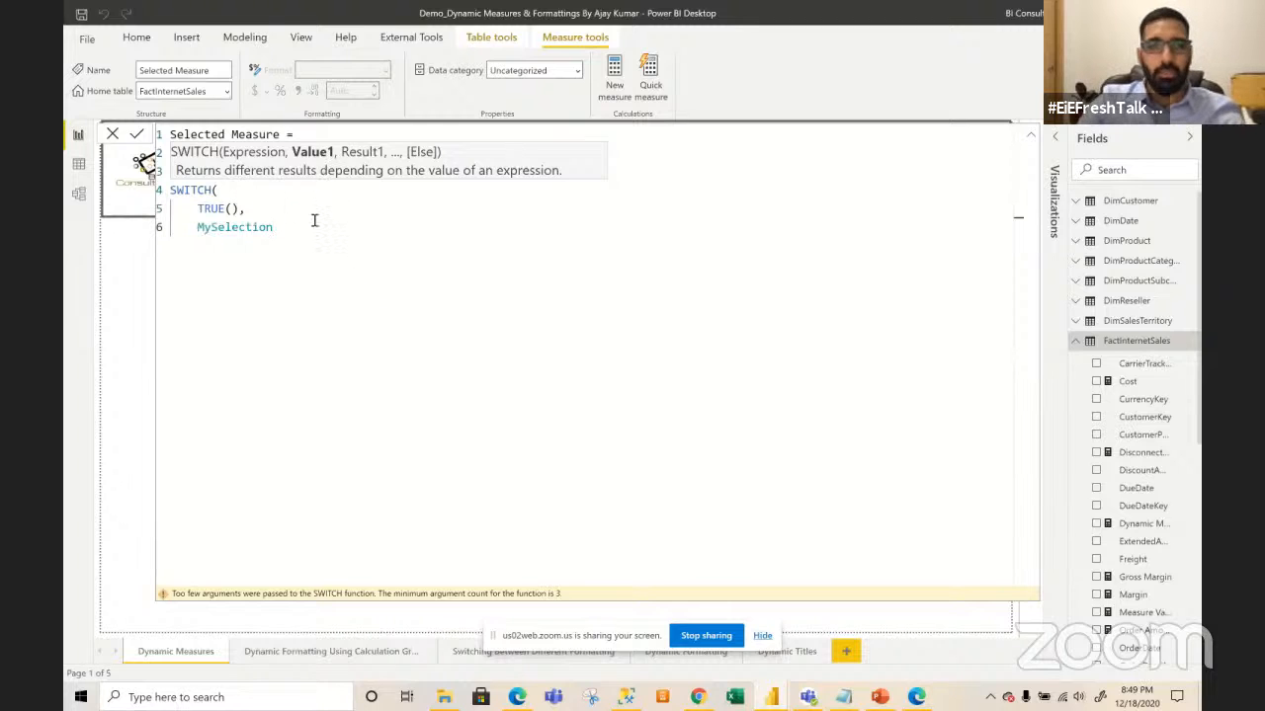
key("Escape")
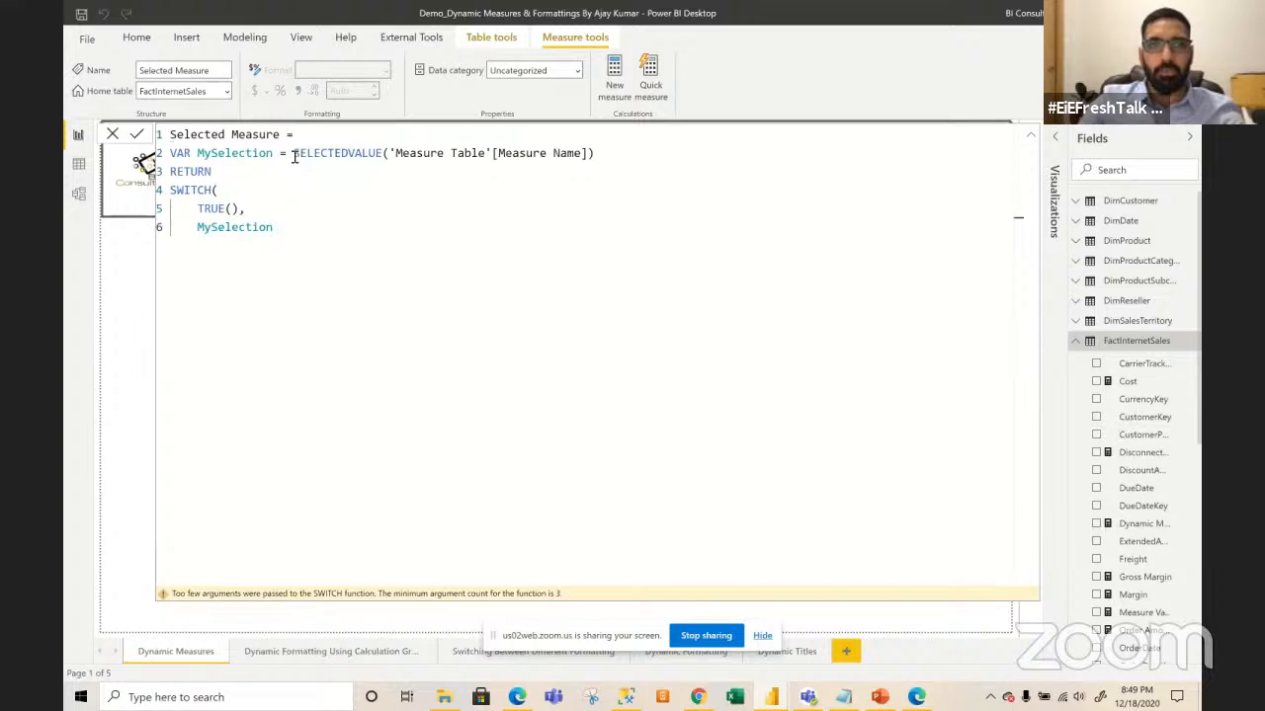
left_click_drag(293, 155, 612, 154)
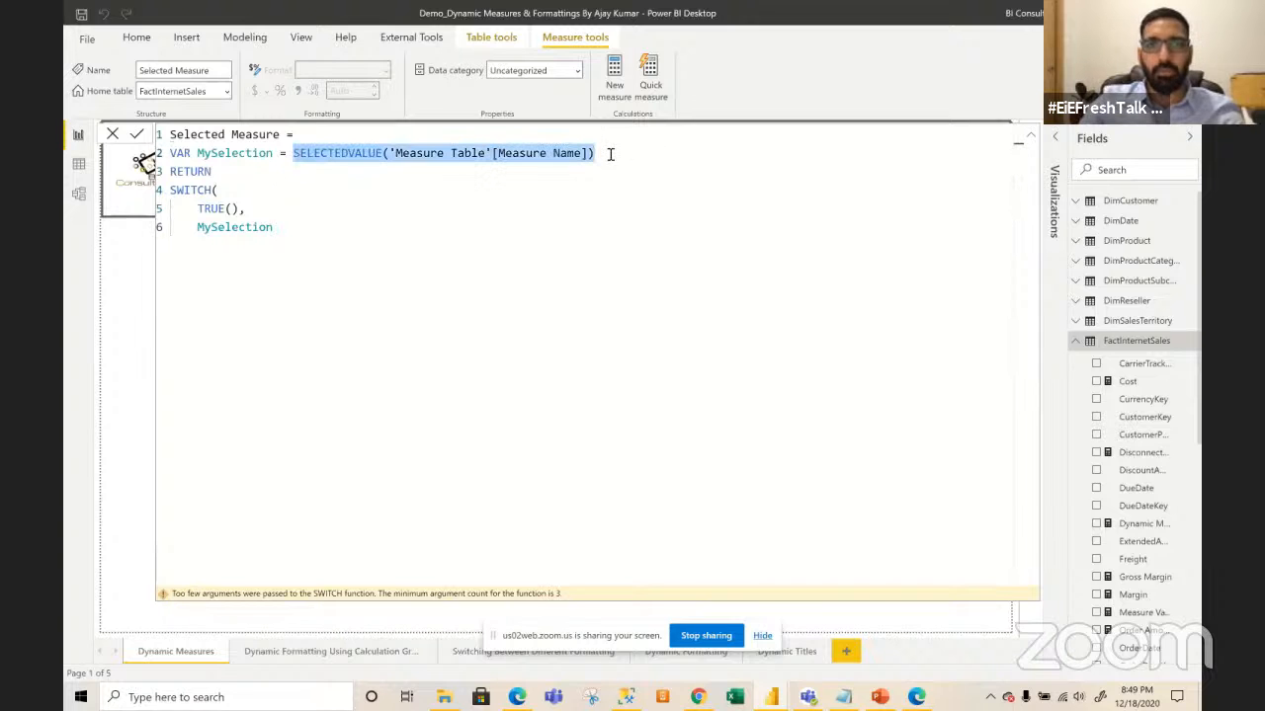
left_click(288, 225)
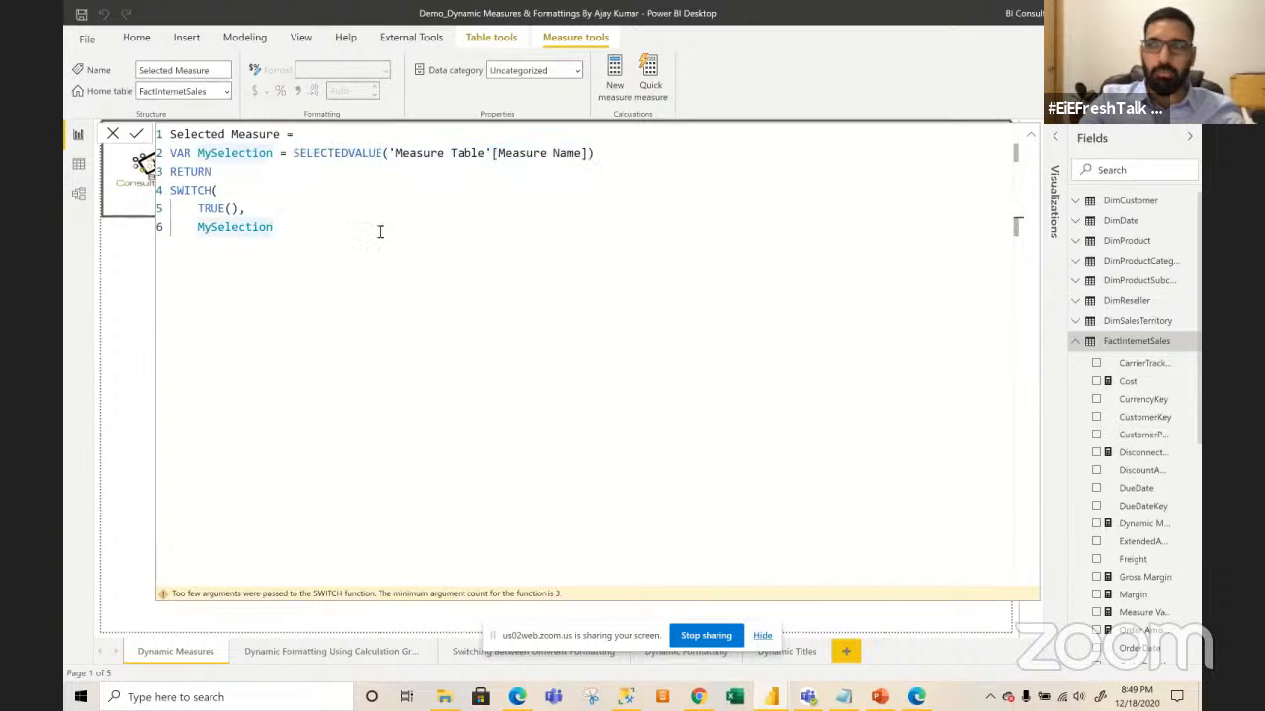
type("= ")
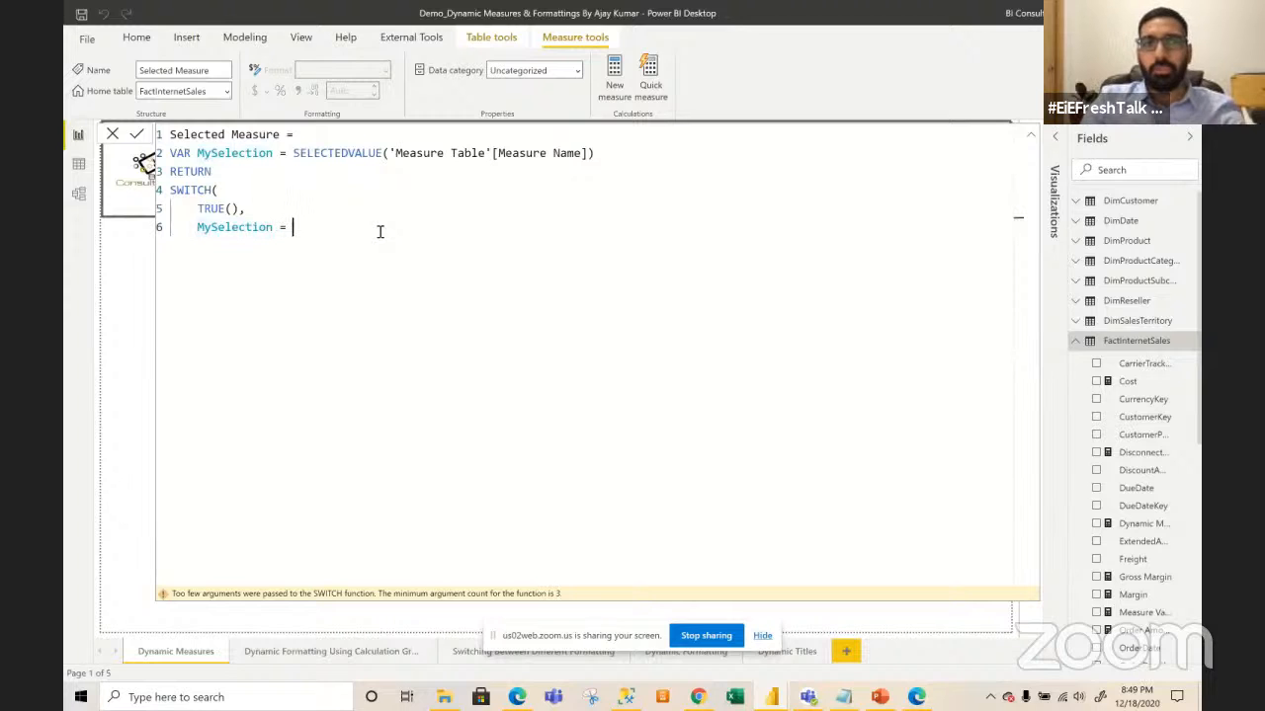
type("\"Sales\"")
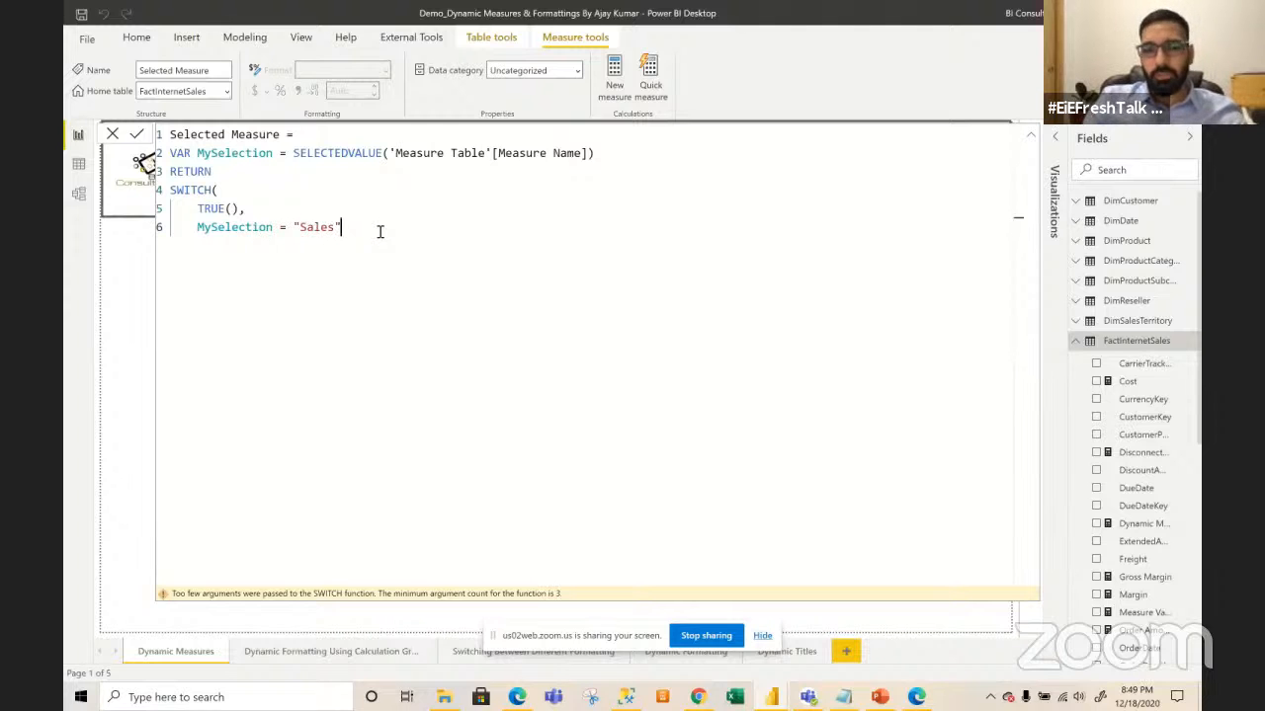
- Return the [Sales] measure for the "Sales" condition and start a new line for another condition
type(",")
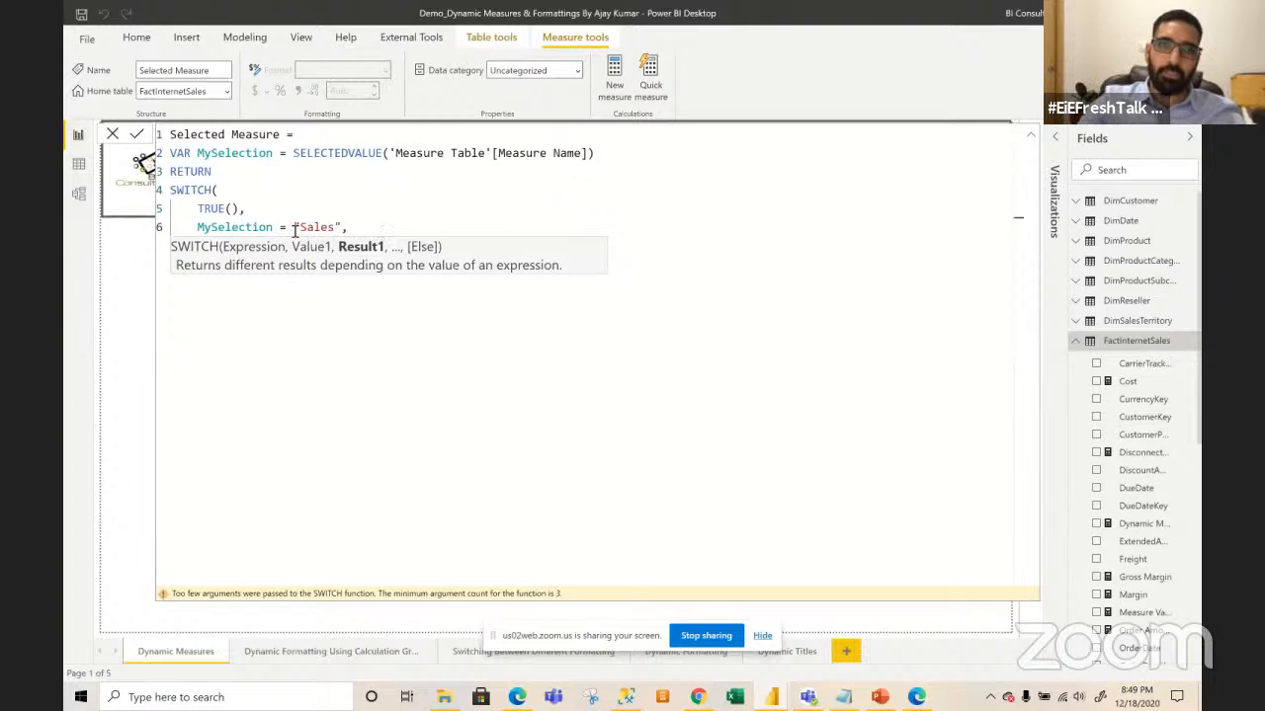
type(" [")
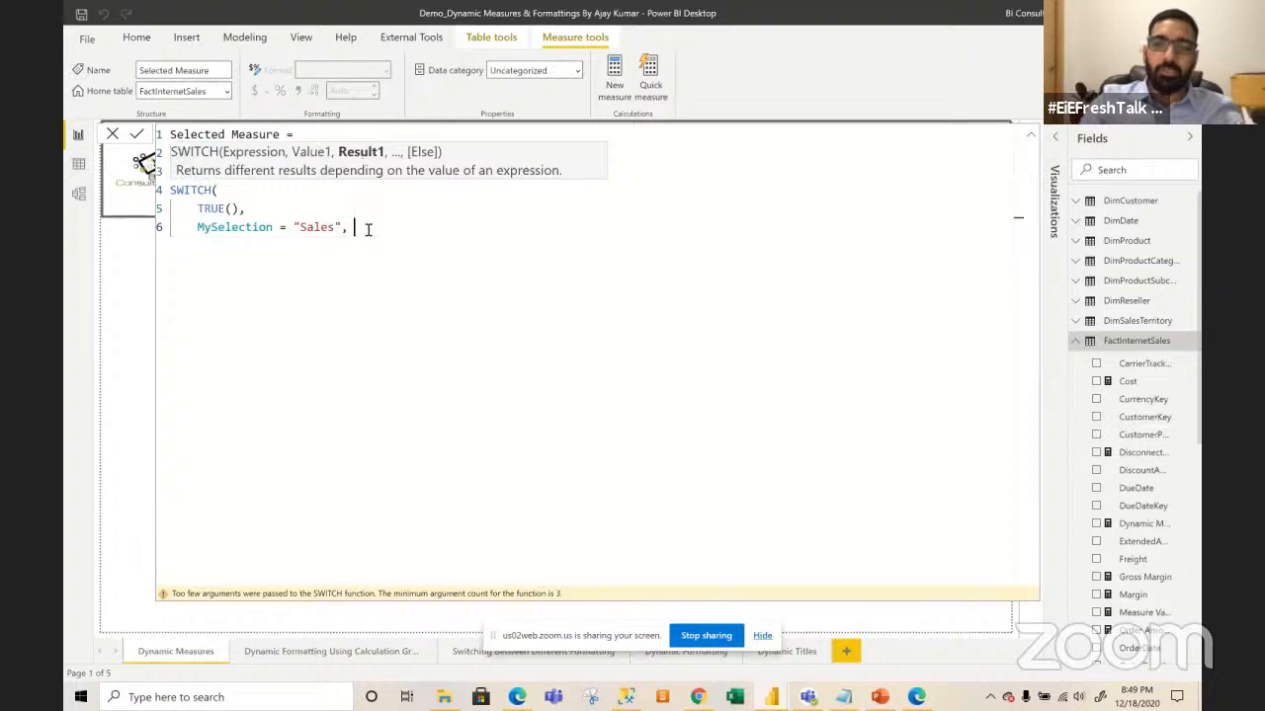
type("Sales")
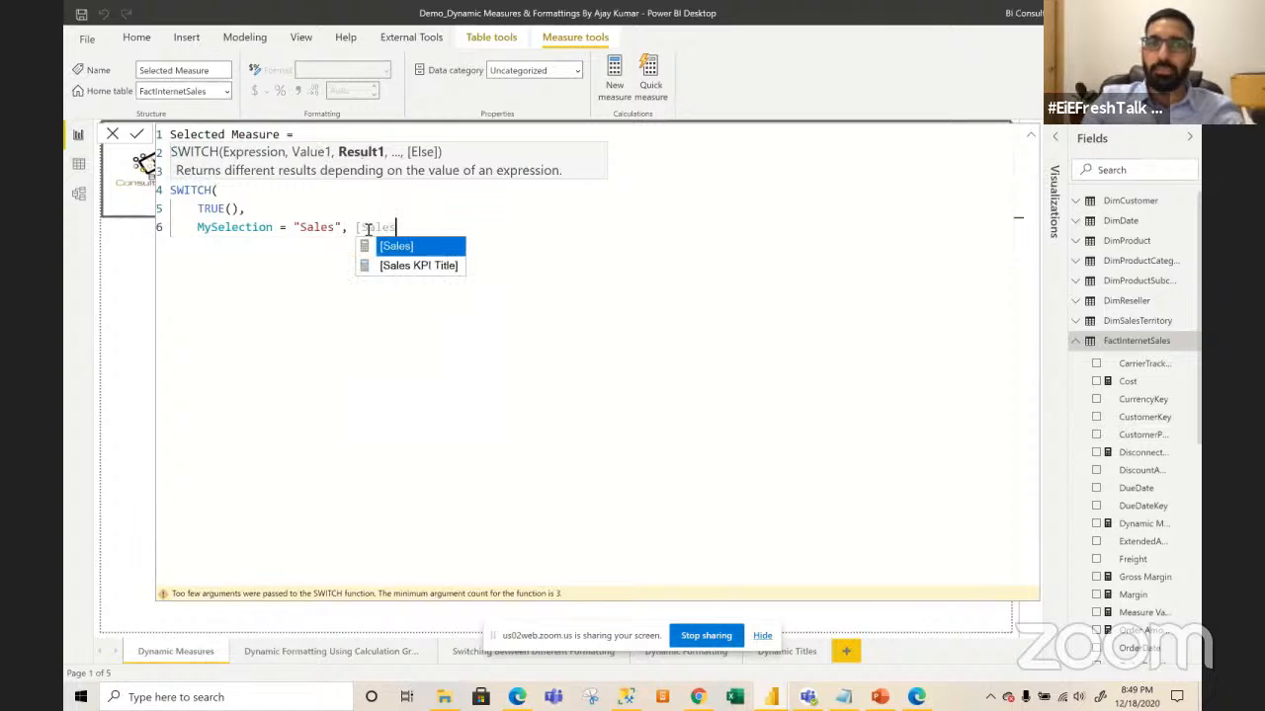
key("Tab")
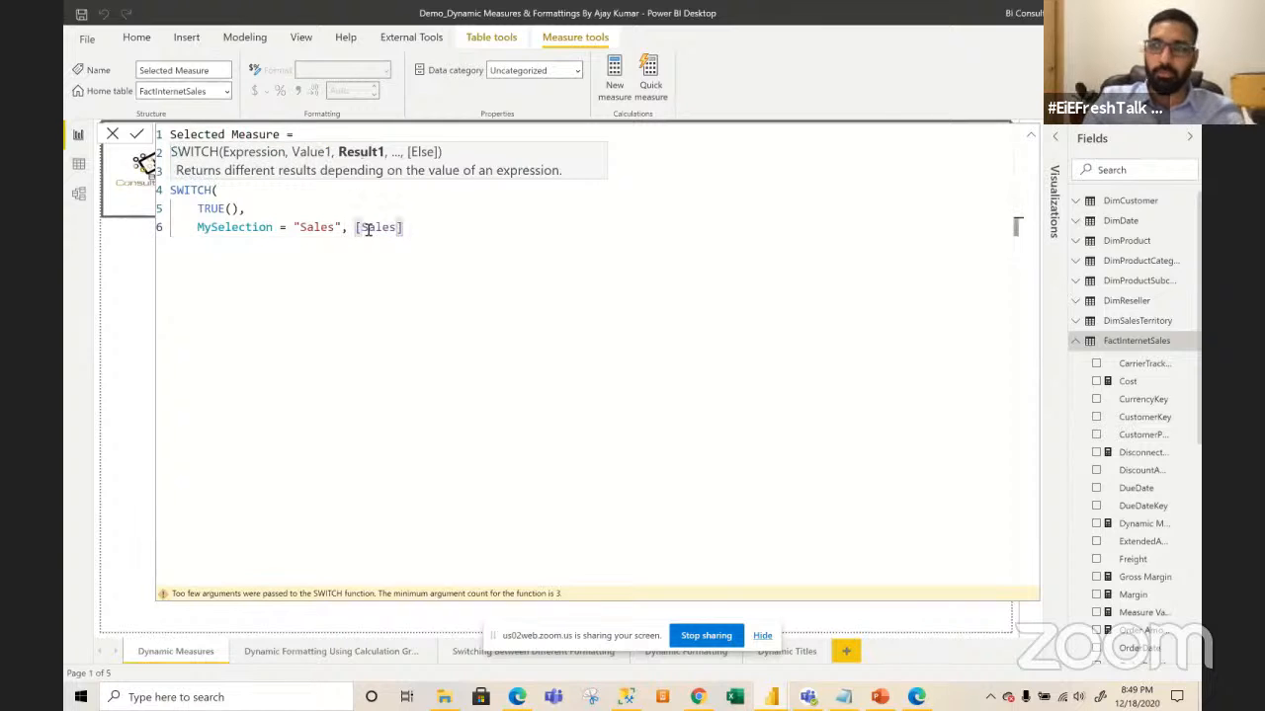
type(",")
key("shift+Return")
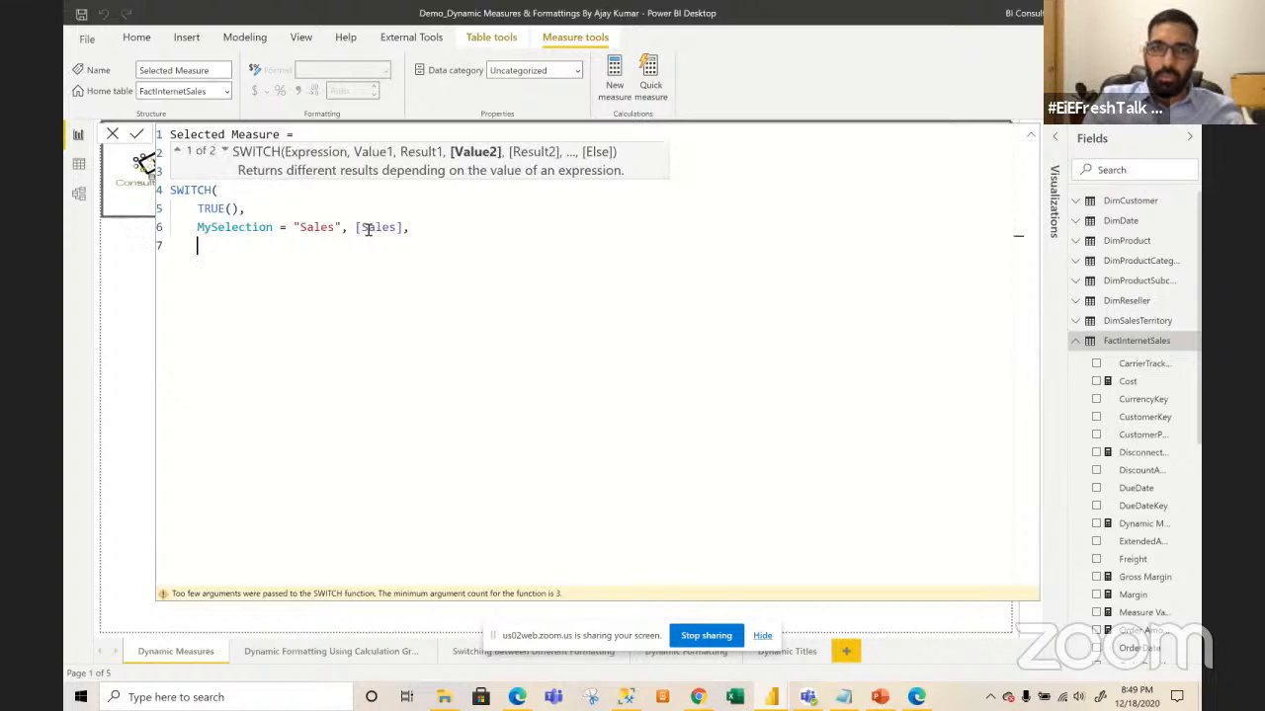
- Add a second SWITCH condition returning [Cost] when MySelection equals "Unit Cost", followed by a new line
type("MyS")
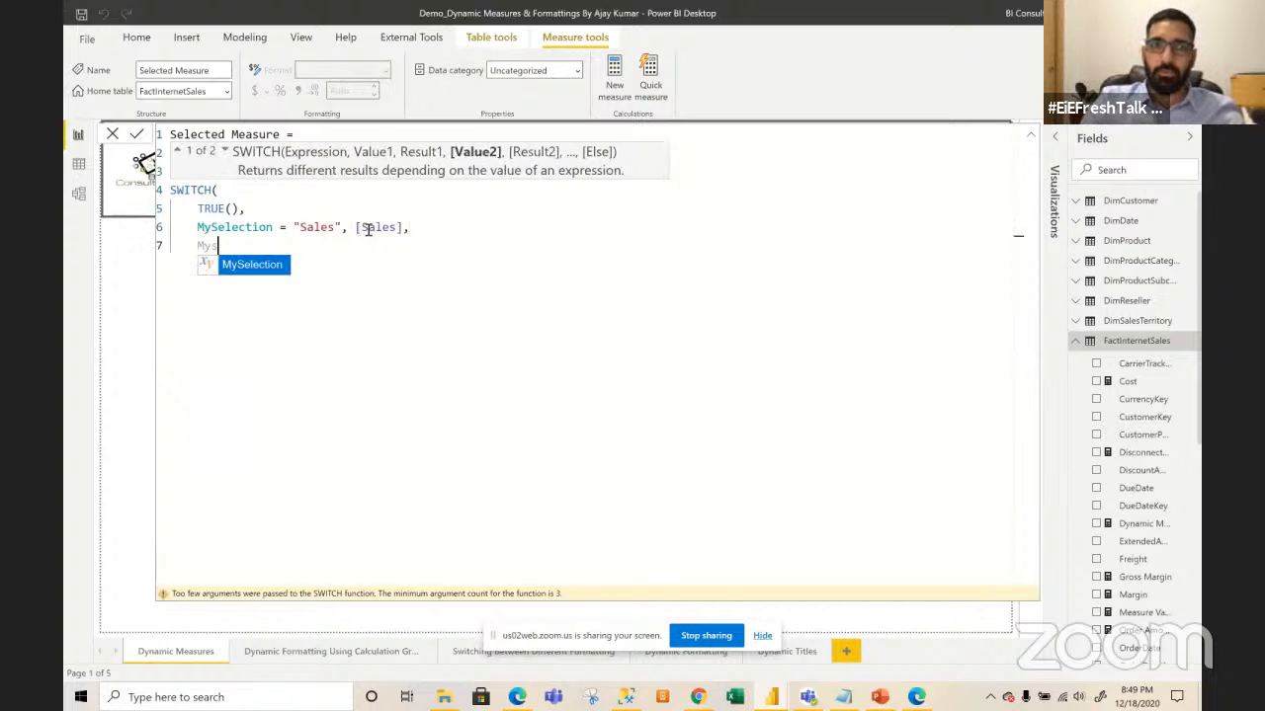
key("Tab")
type("= \"C")
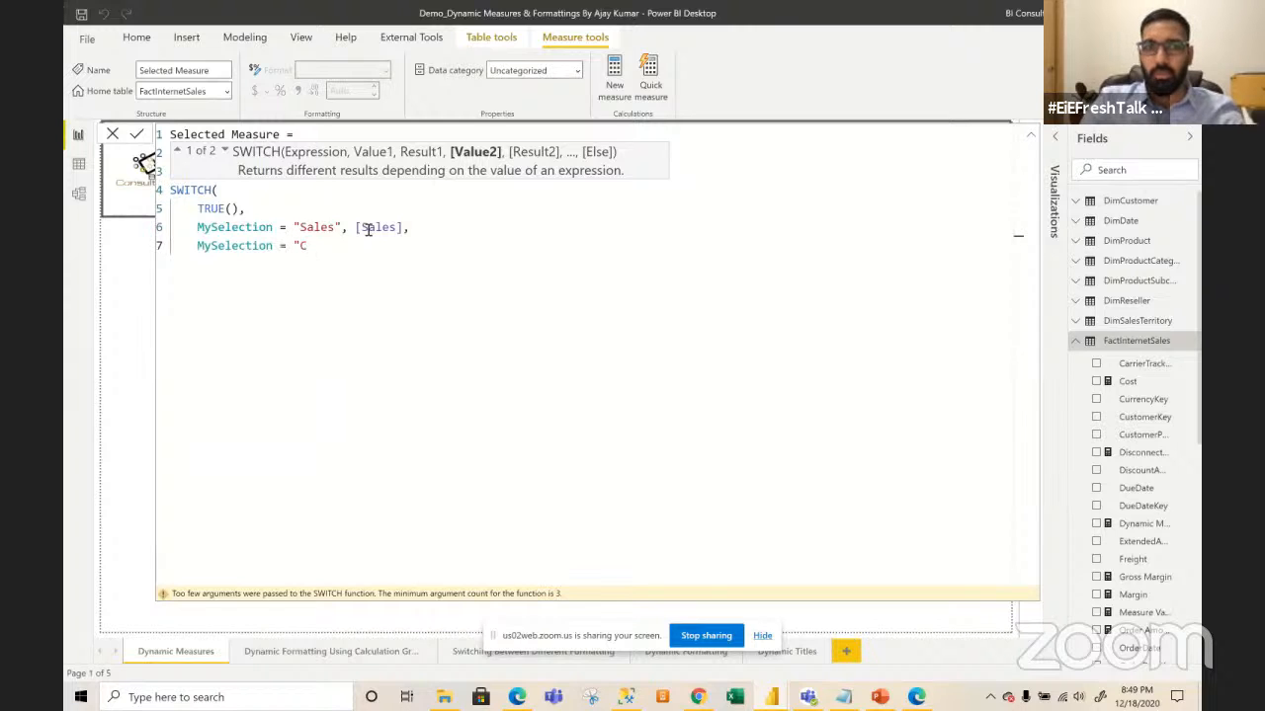
key("BackSpace")
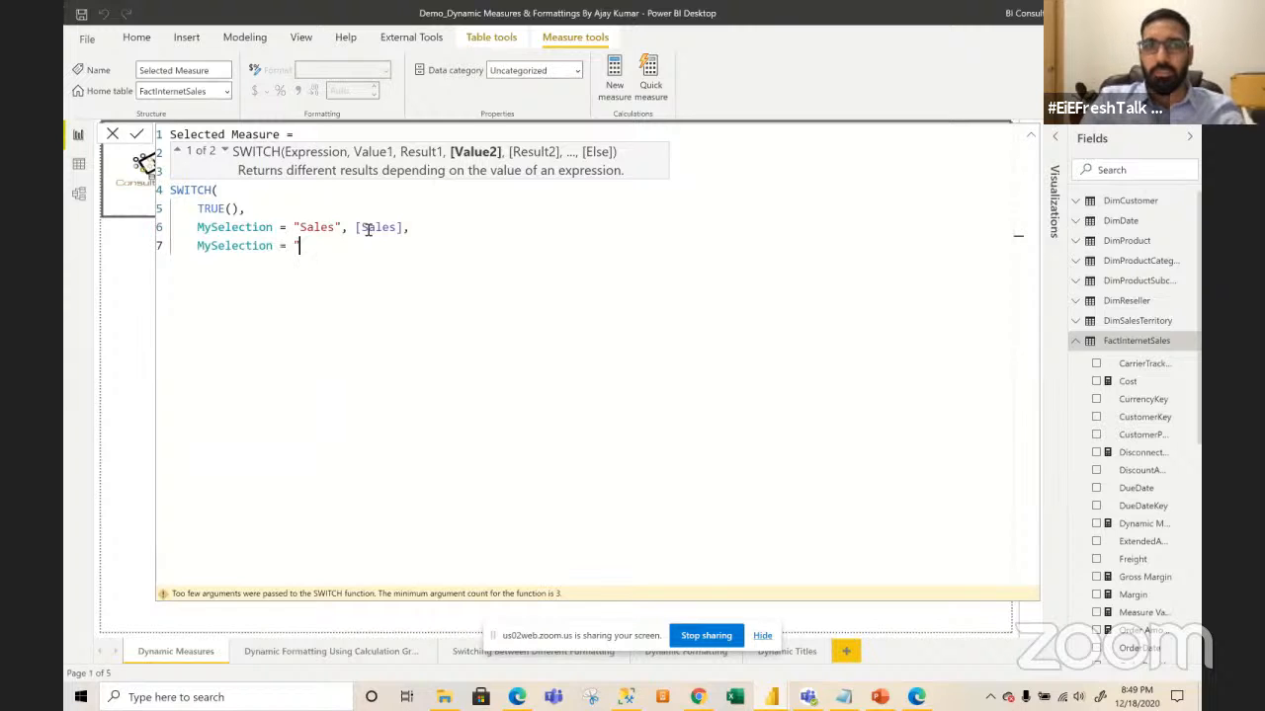
type("Unit Cost")
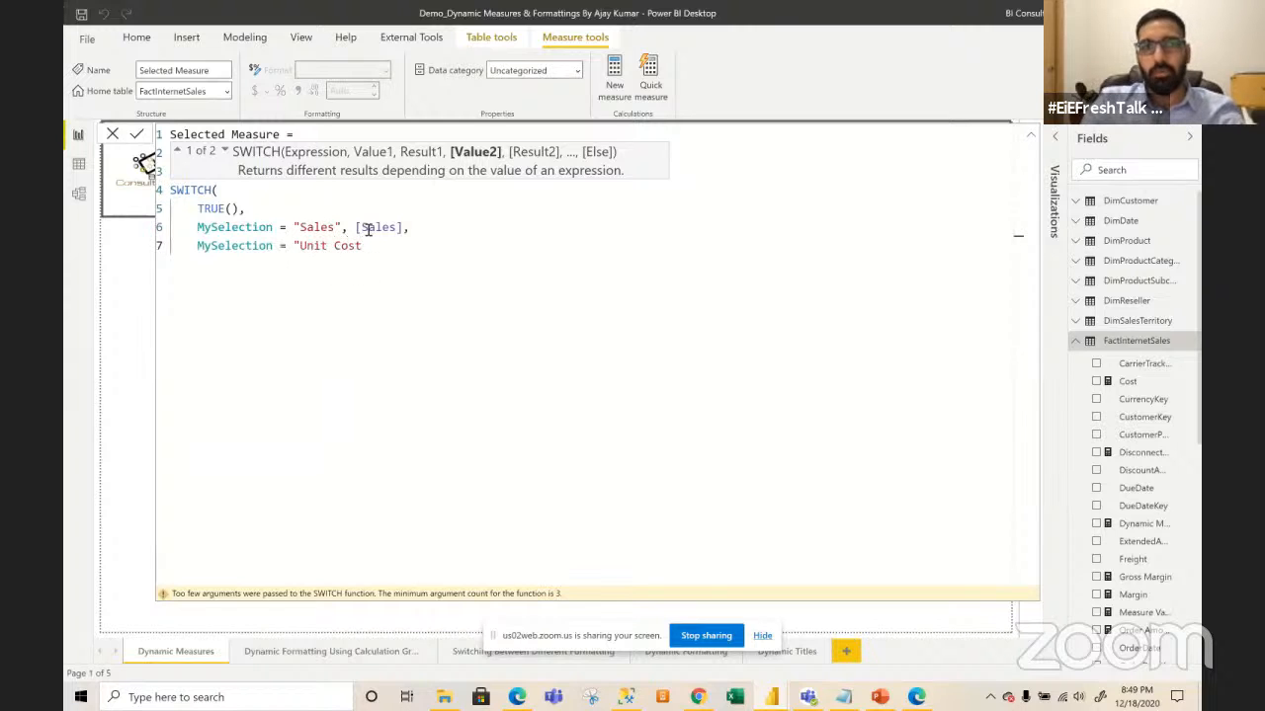
type("\", ")
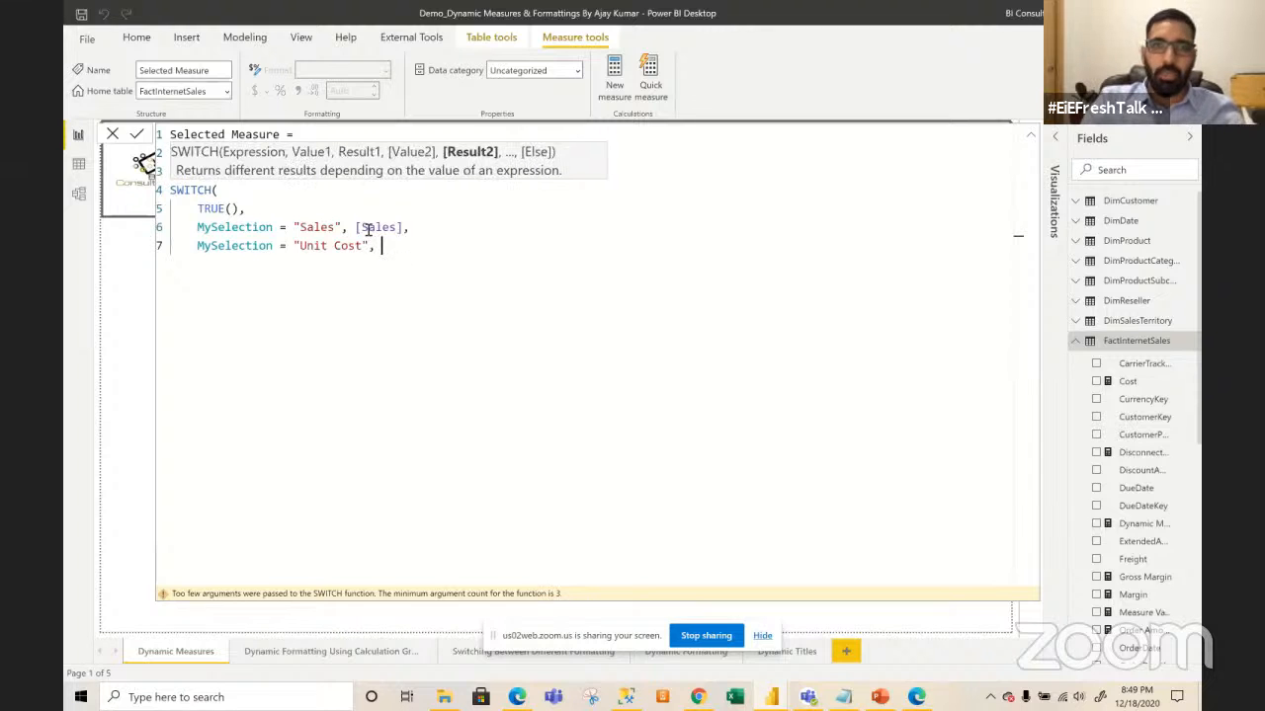
type("[C")
key("Tab")
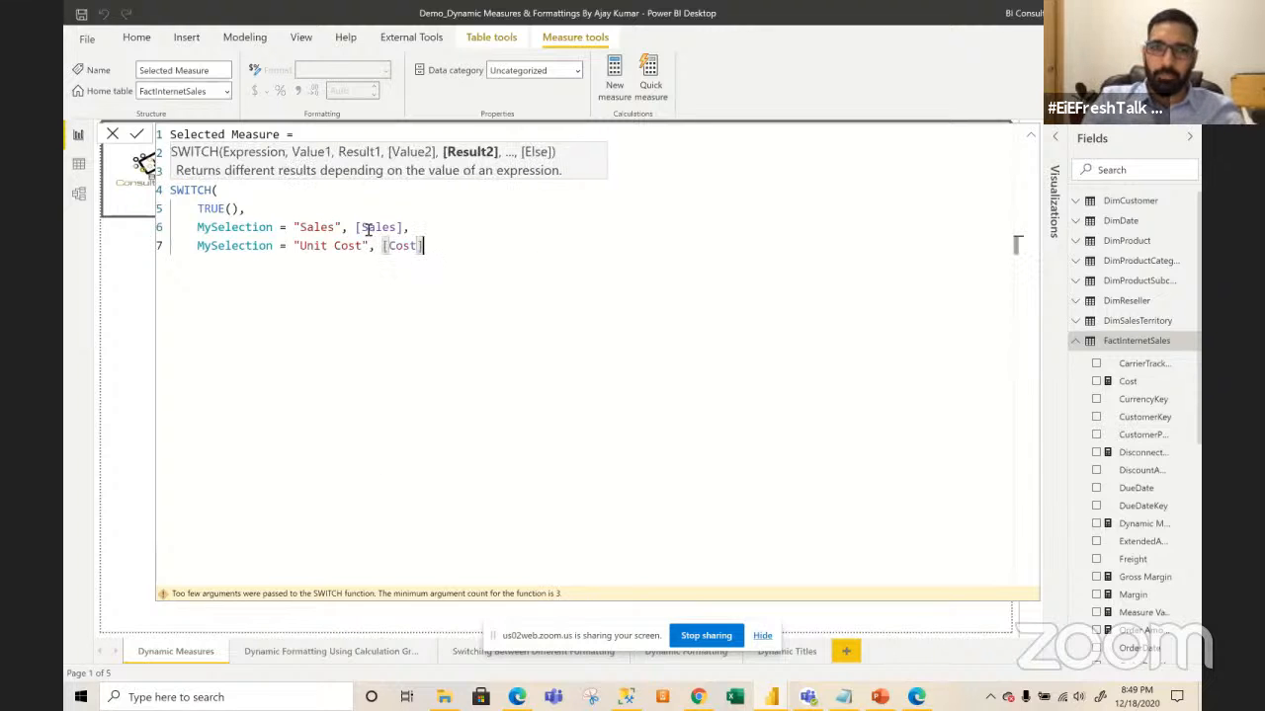
type(",")
key("shift+Return")
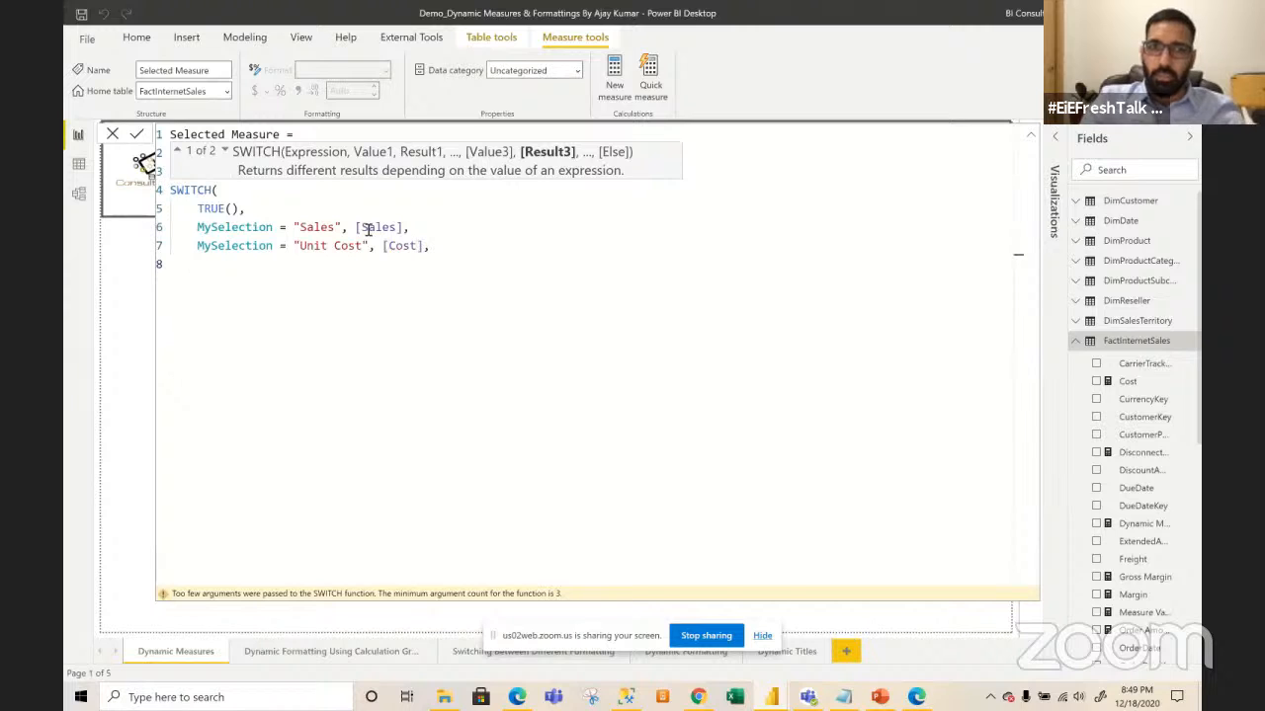
- Add a third SWITCH condition returning [Margin] when MySelection equals "Margin"
type("my")
key("Tab")
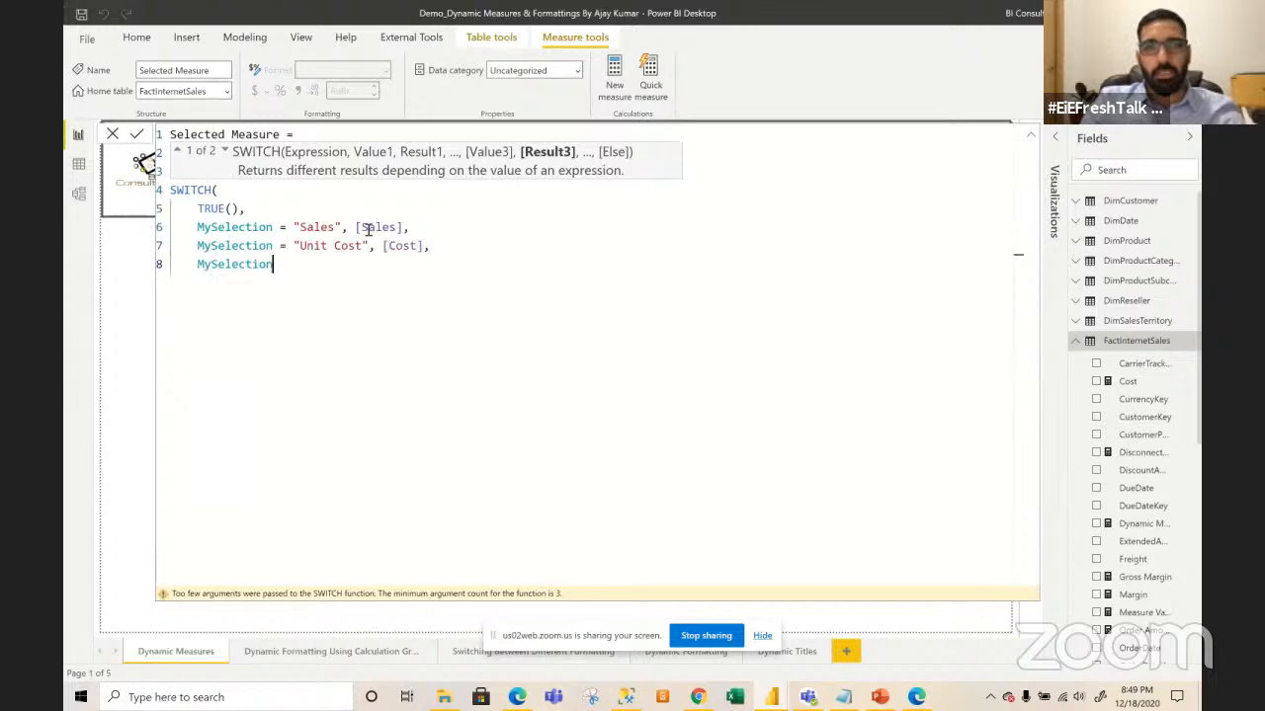
key("BackSpace")
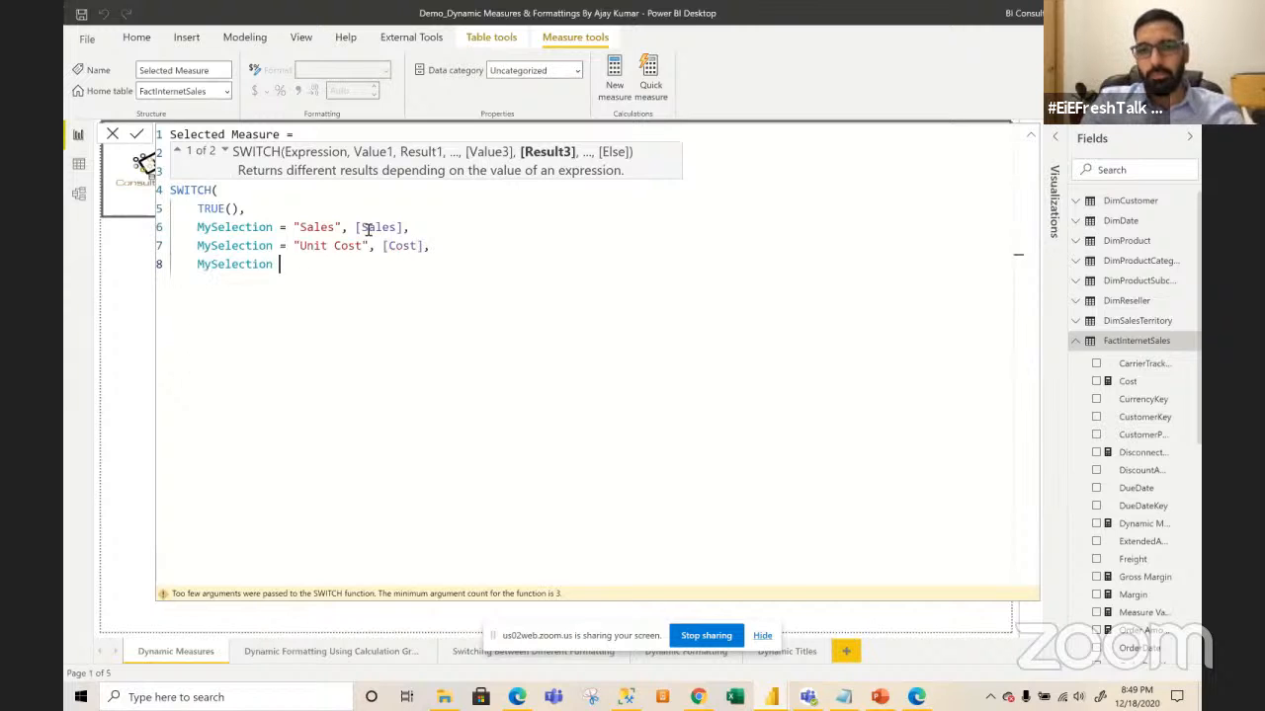
type("= \"Margin")
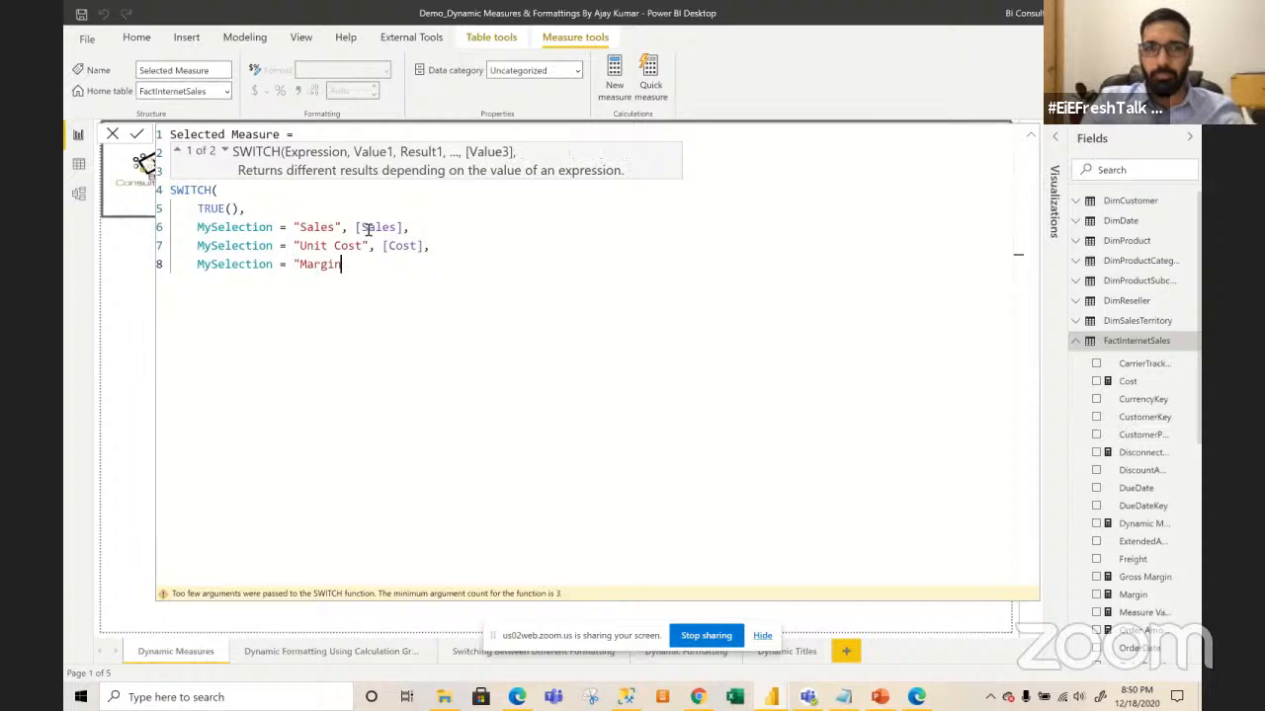
type("\"")
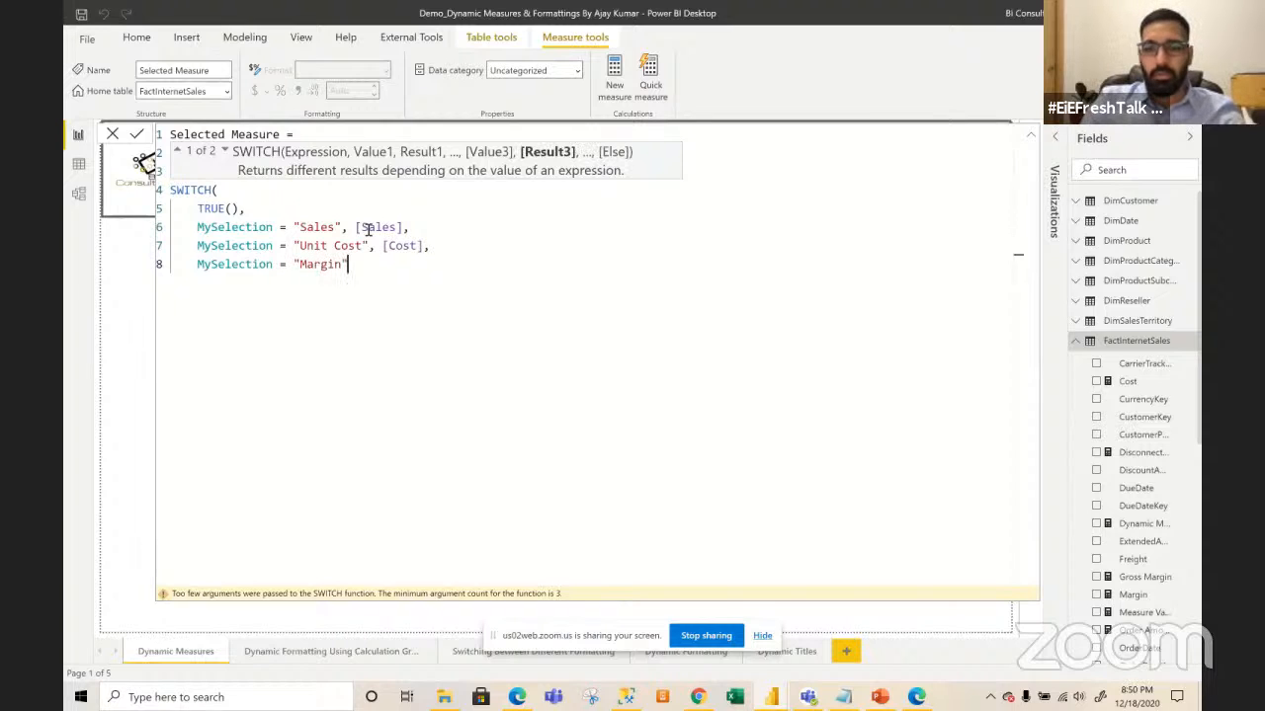
type(", [")
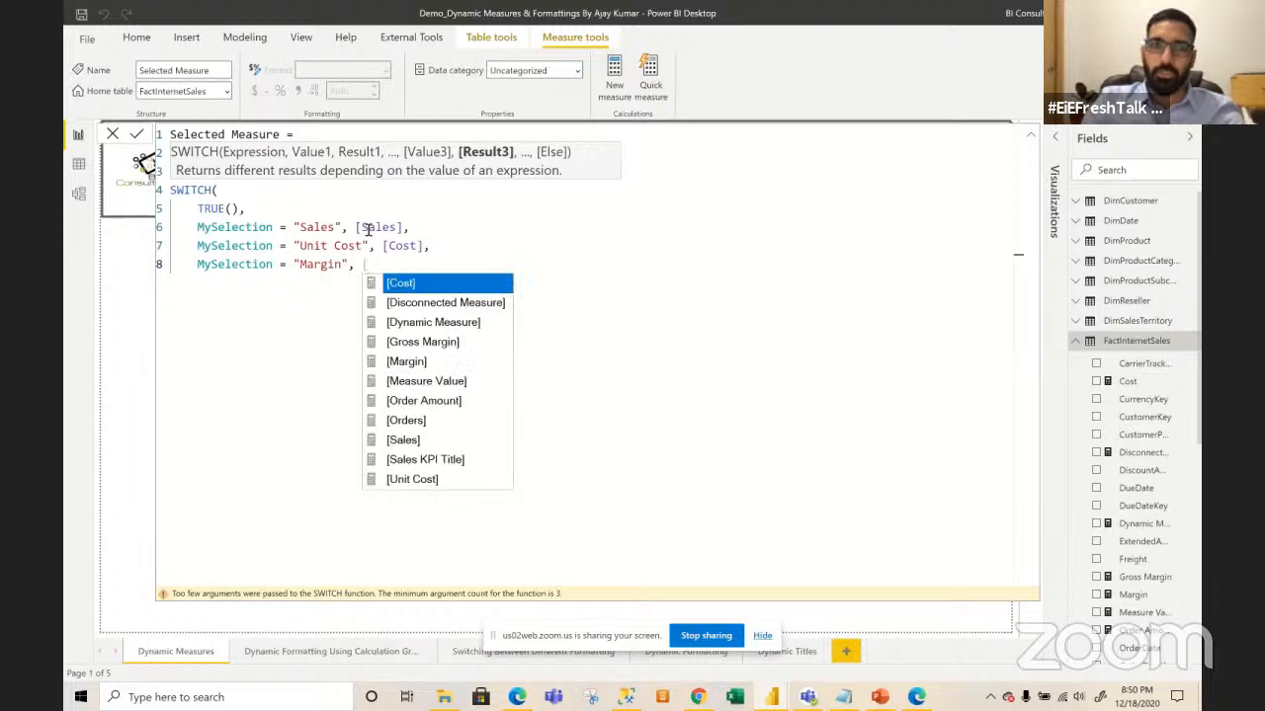
type("Mar")
key("Tab")
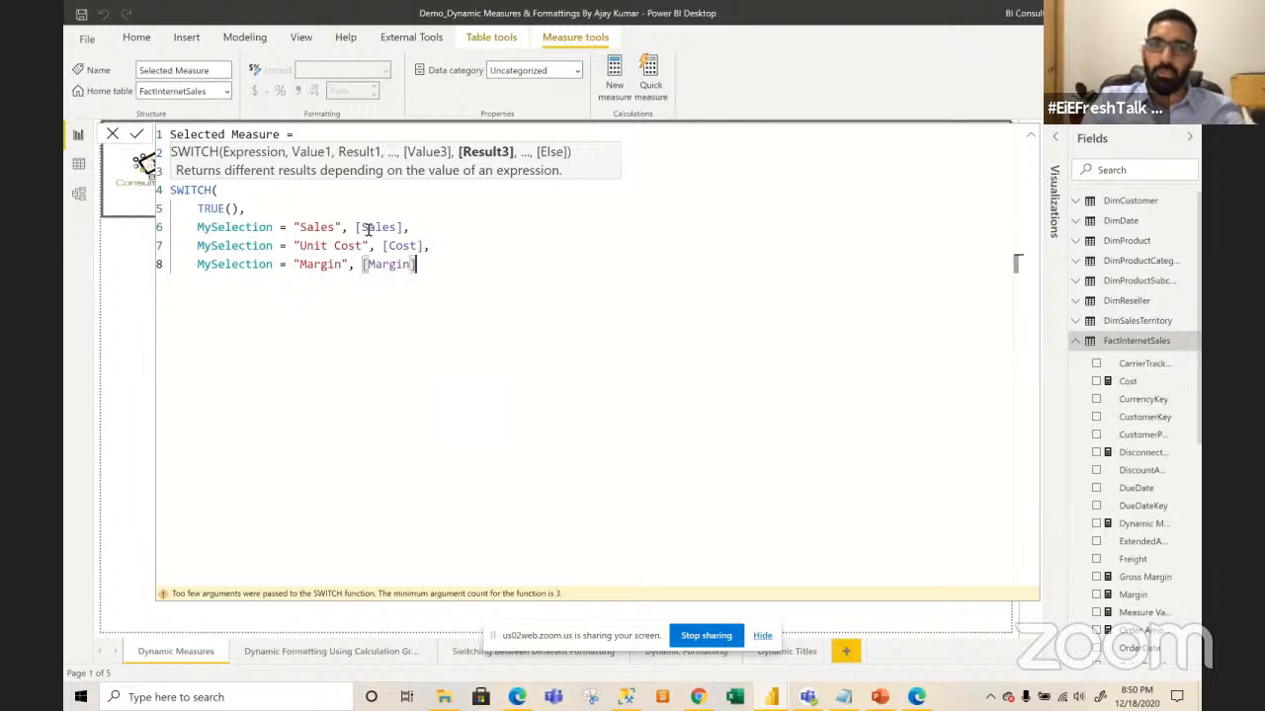
type(",")
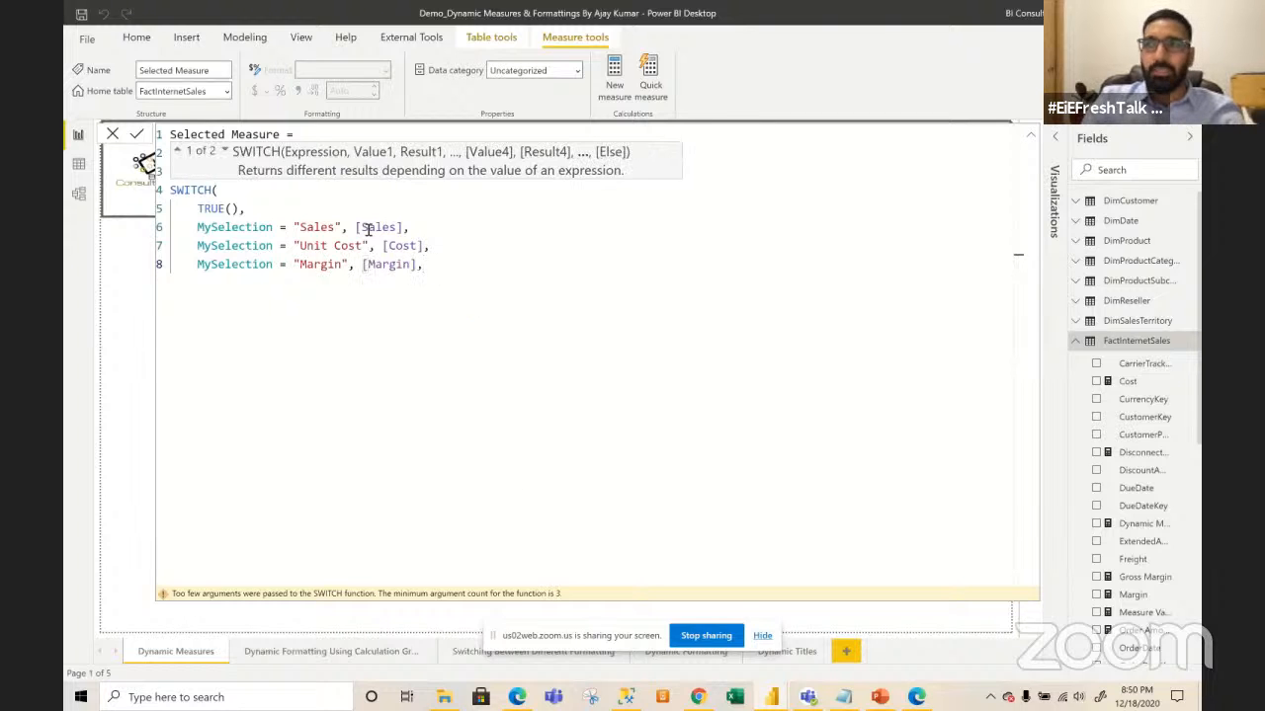
- Set [Sales] as the SWITCH function's fallback result, close the function, and commit the measure formula
key("Return")
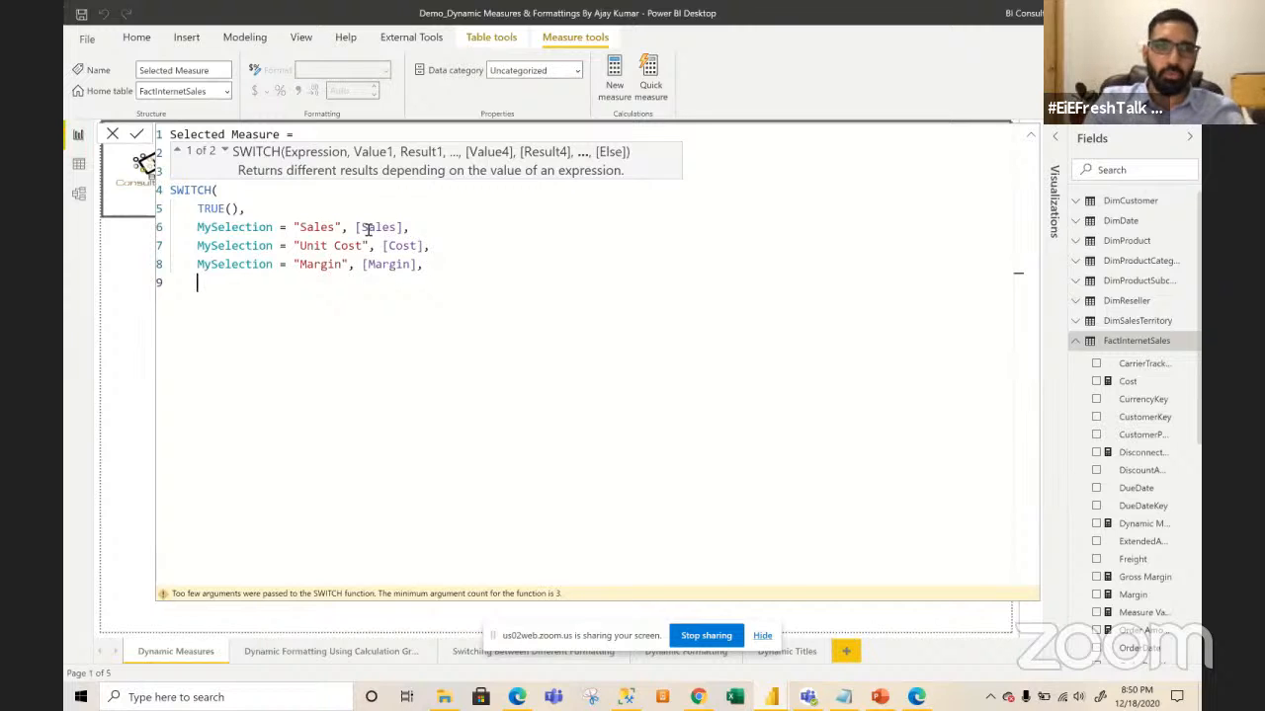
type("[sale")
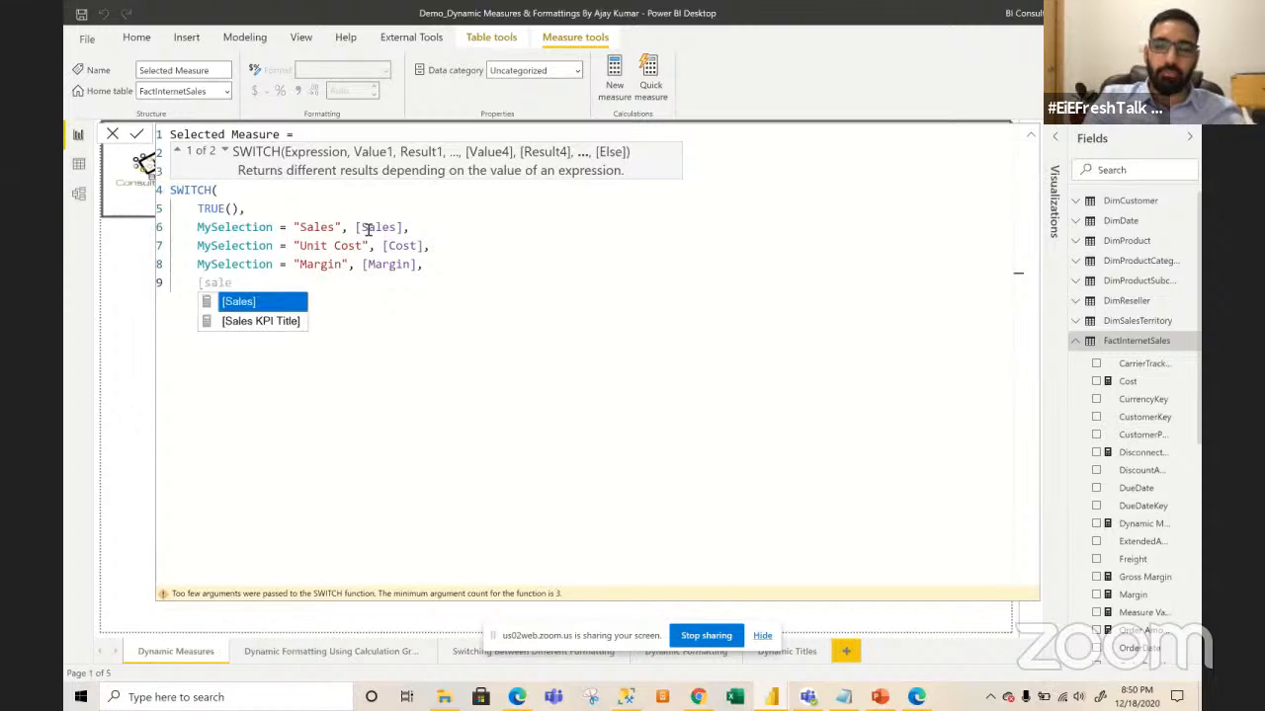
key("Tab")
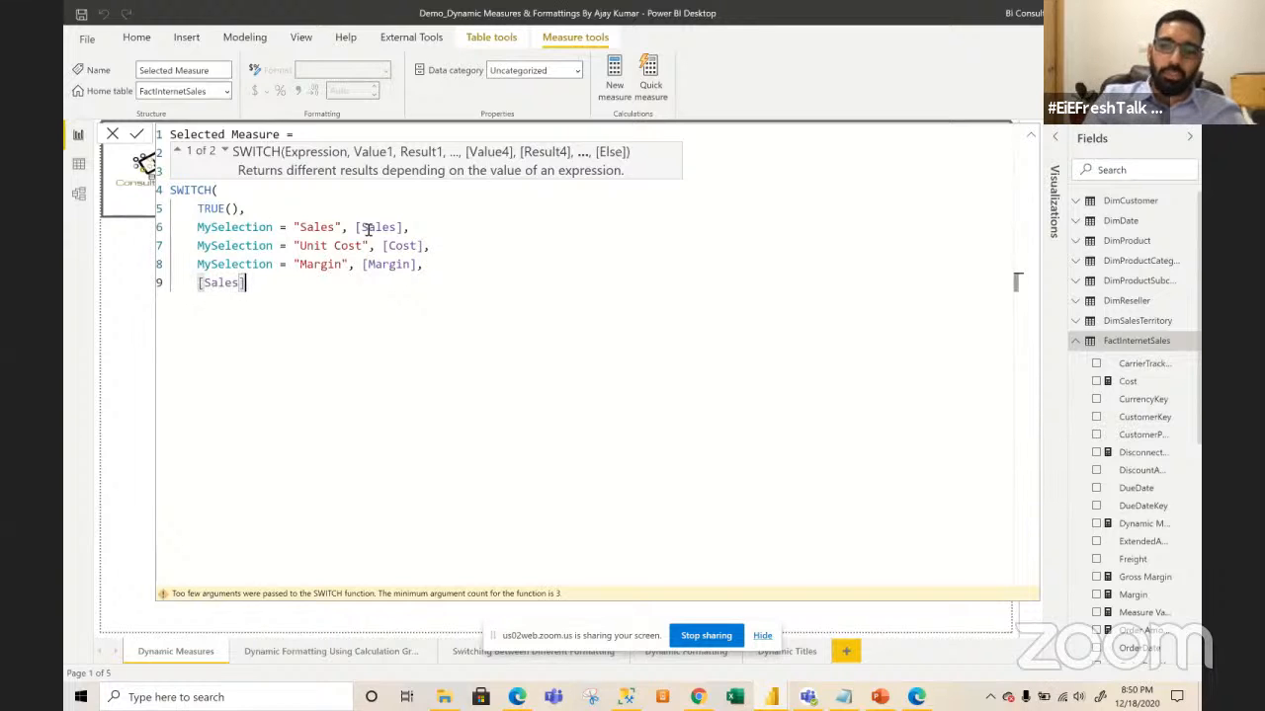
type(")")
key("Return")
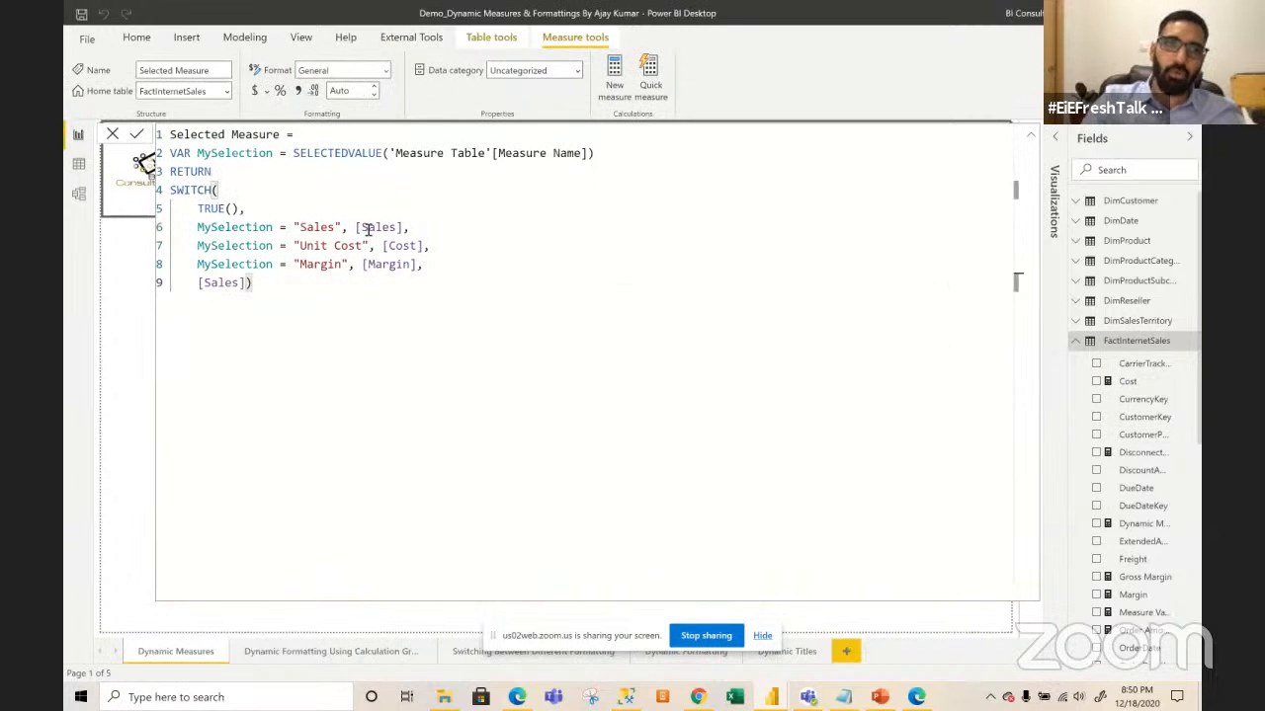
left_click(111, 136)
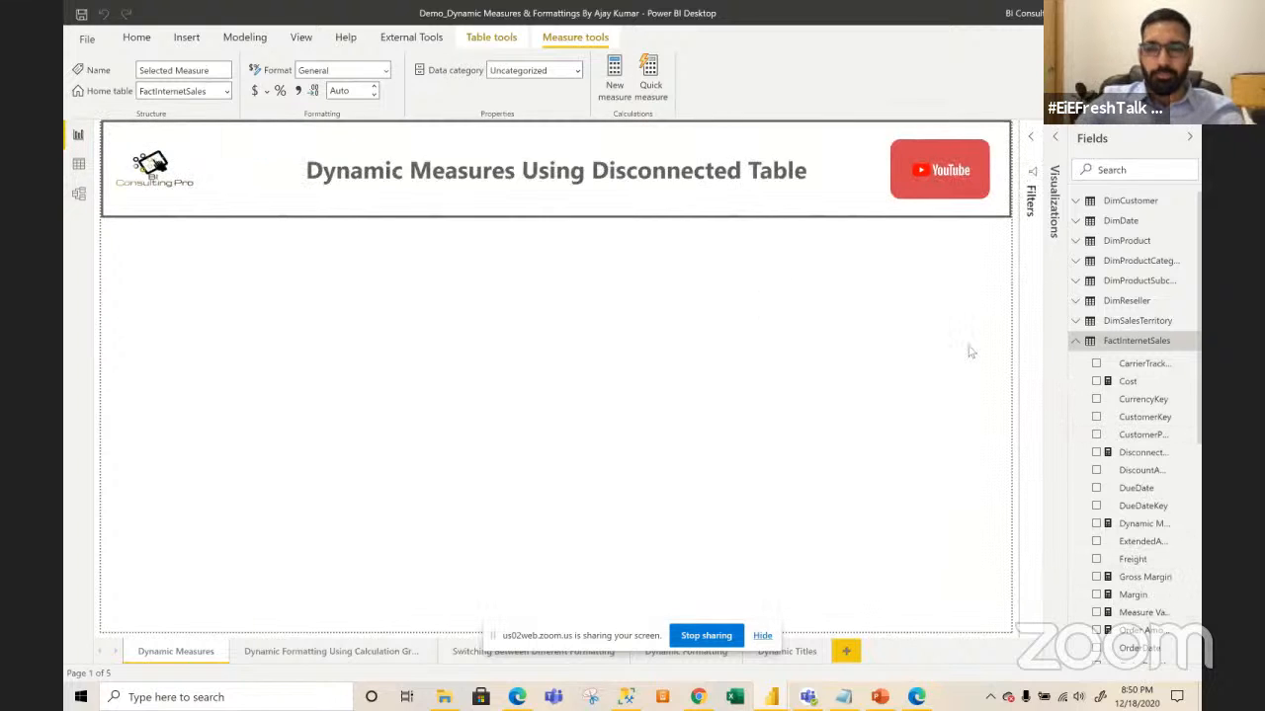
- Add a slicer to the Dynamic Measures page using the Measure Name field from Measure Table
left_click(1054, 173)
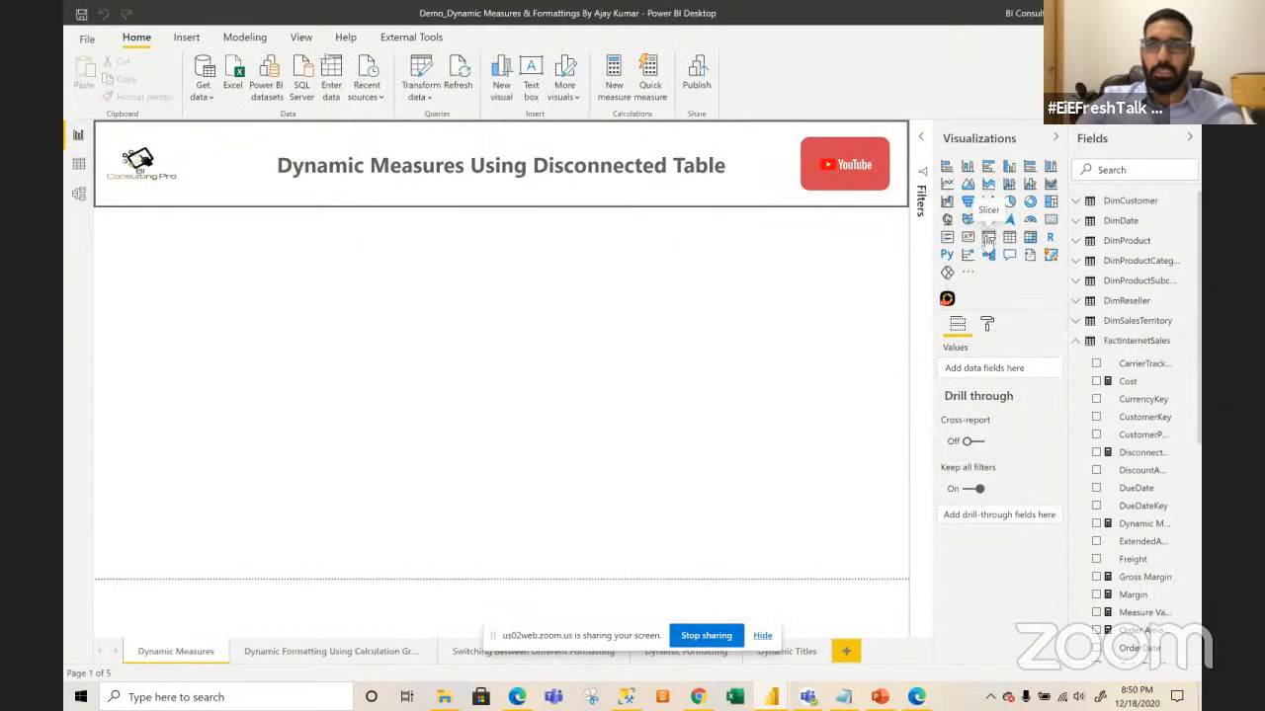
left_click(988, 240)
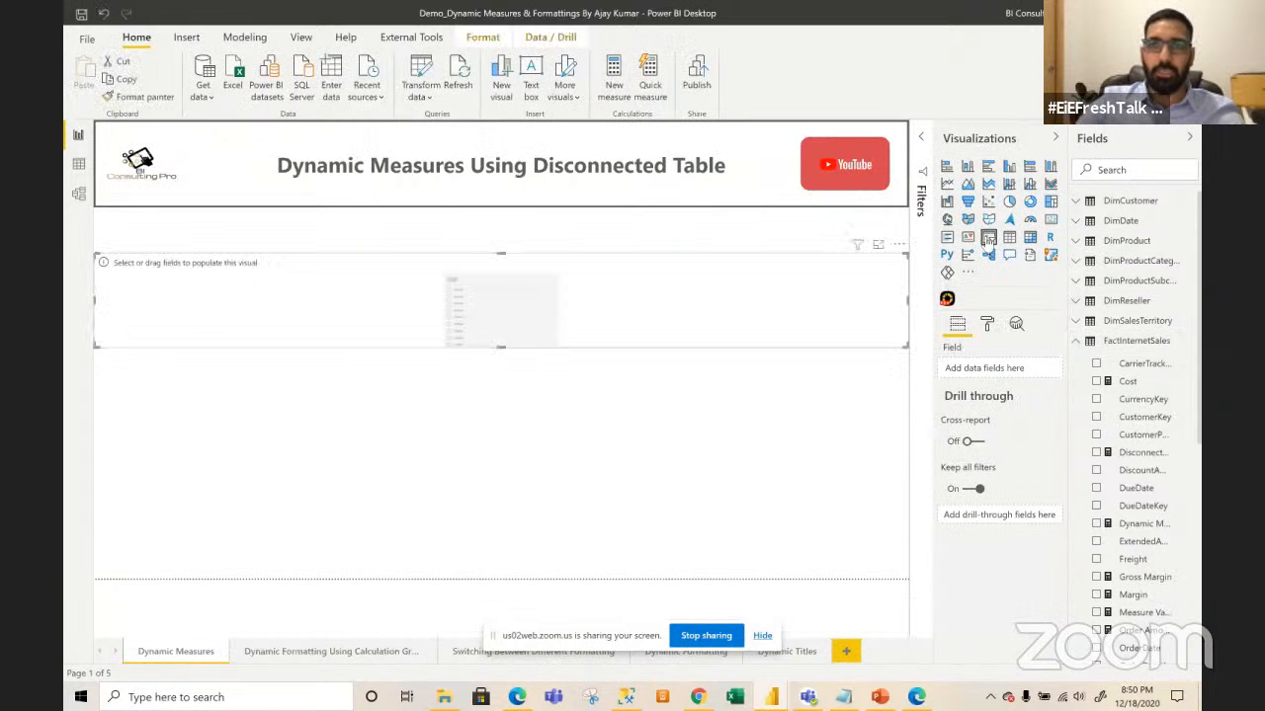
left_click(1081, 345)
left_click(1078, 381)
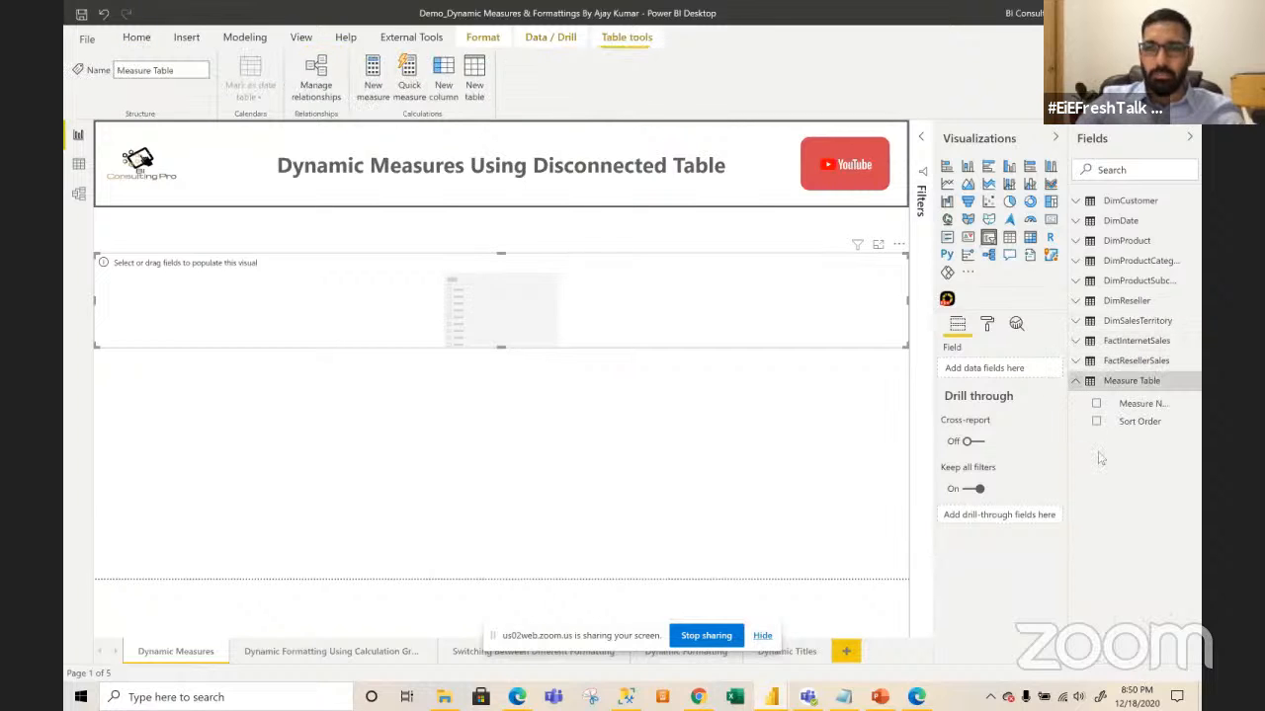
left_click_drag(1141, 403, 1008, 369)
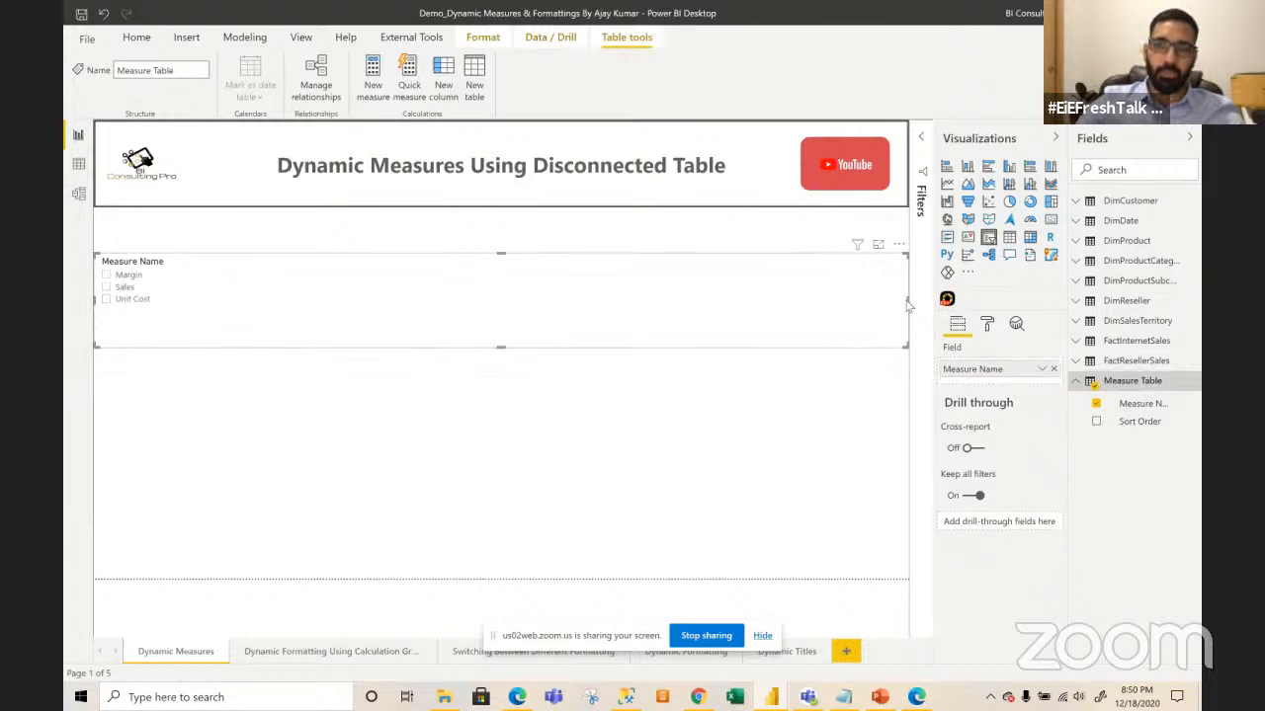
- Narrow the Measure Name slicer and add an enlarged, empty stacked column chart in the middle of the page
left_click_drag(908, 305, 220, 303)
left_click(492, 409)
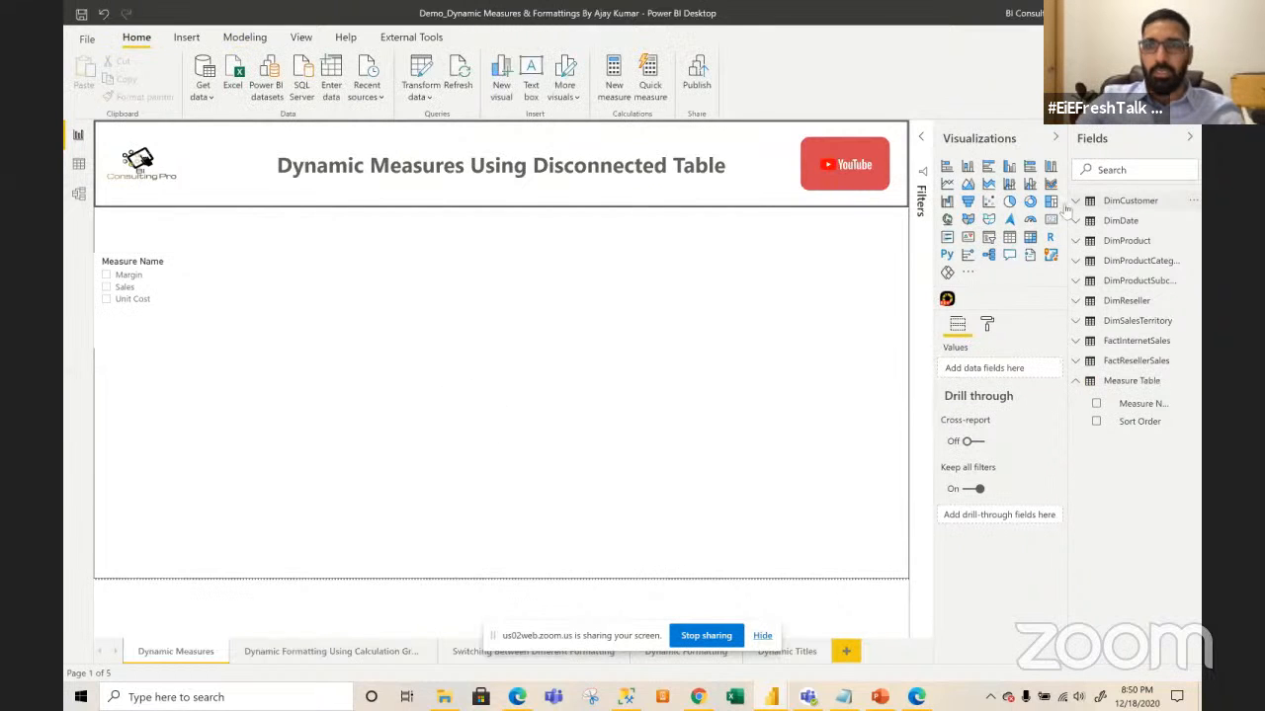
left_click(1009, 239)
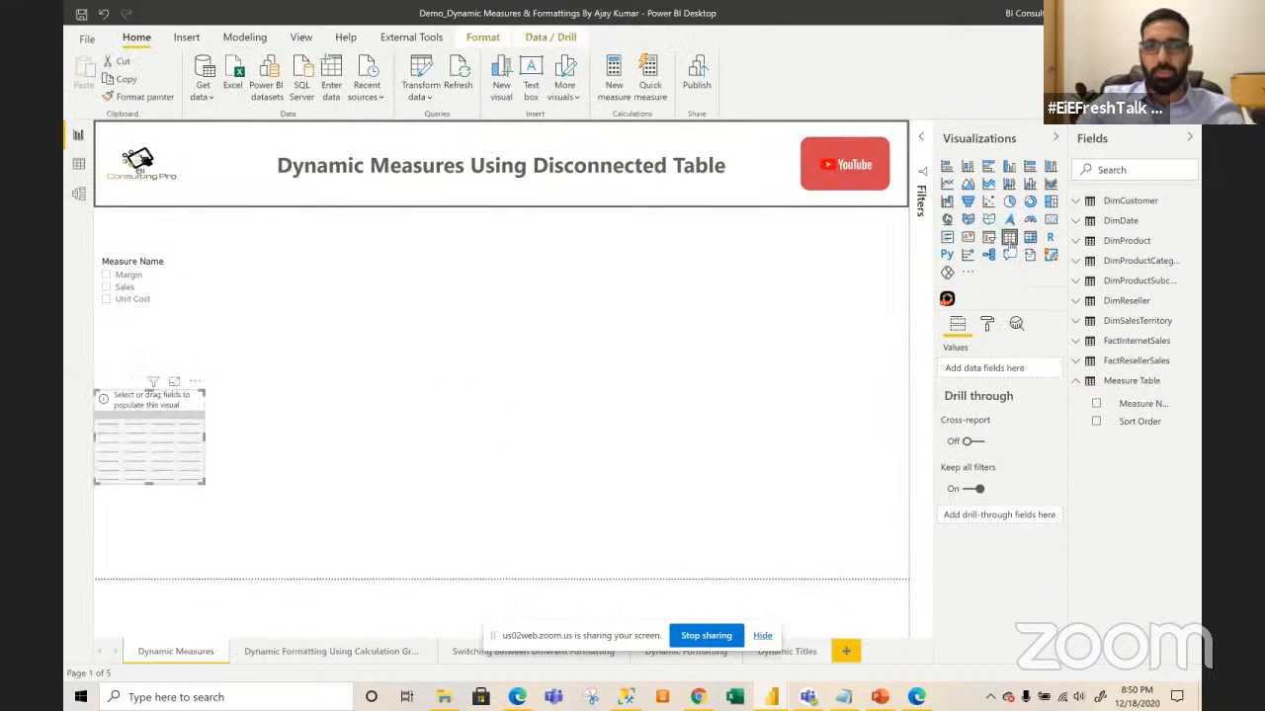
left_click(967, 168)
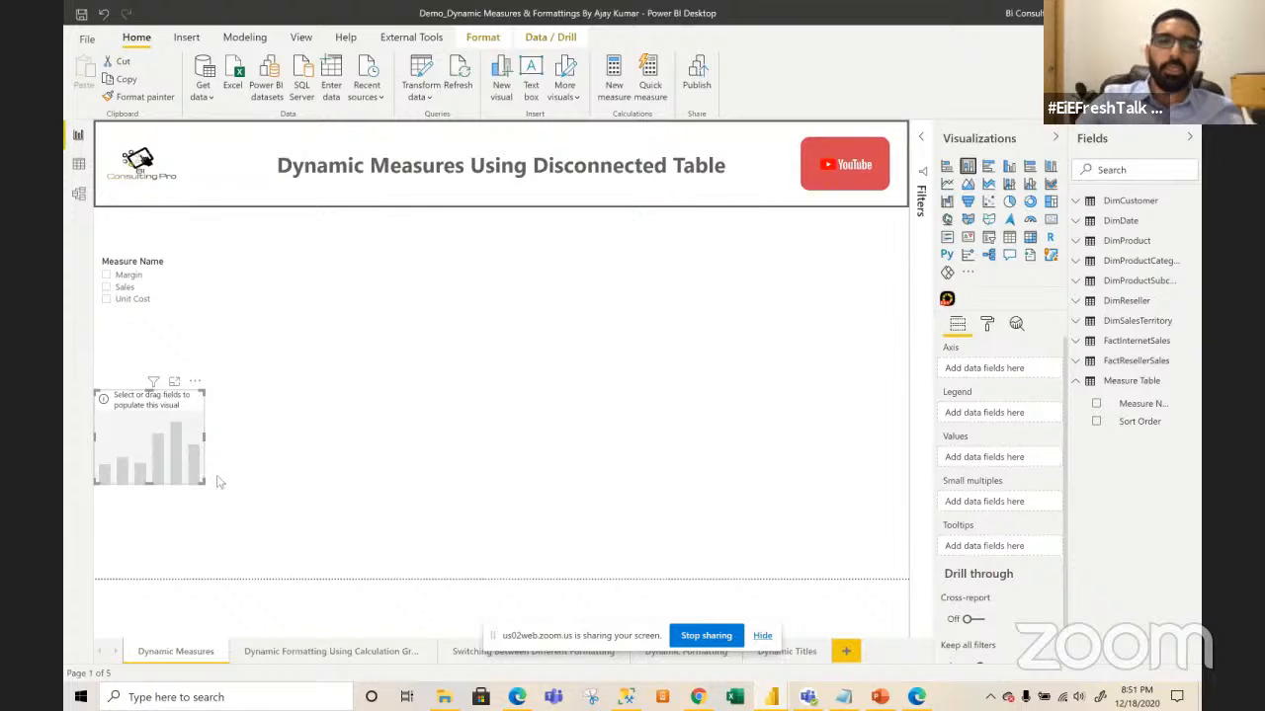
left_click_drag(202, 482, 370, 585)
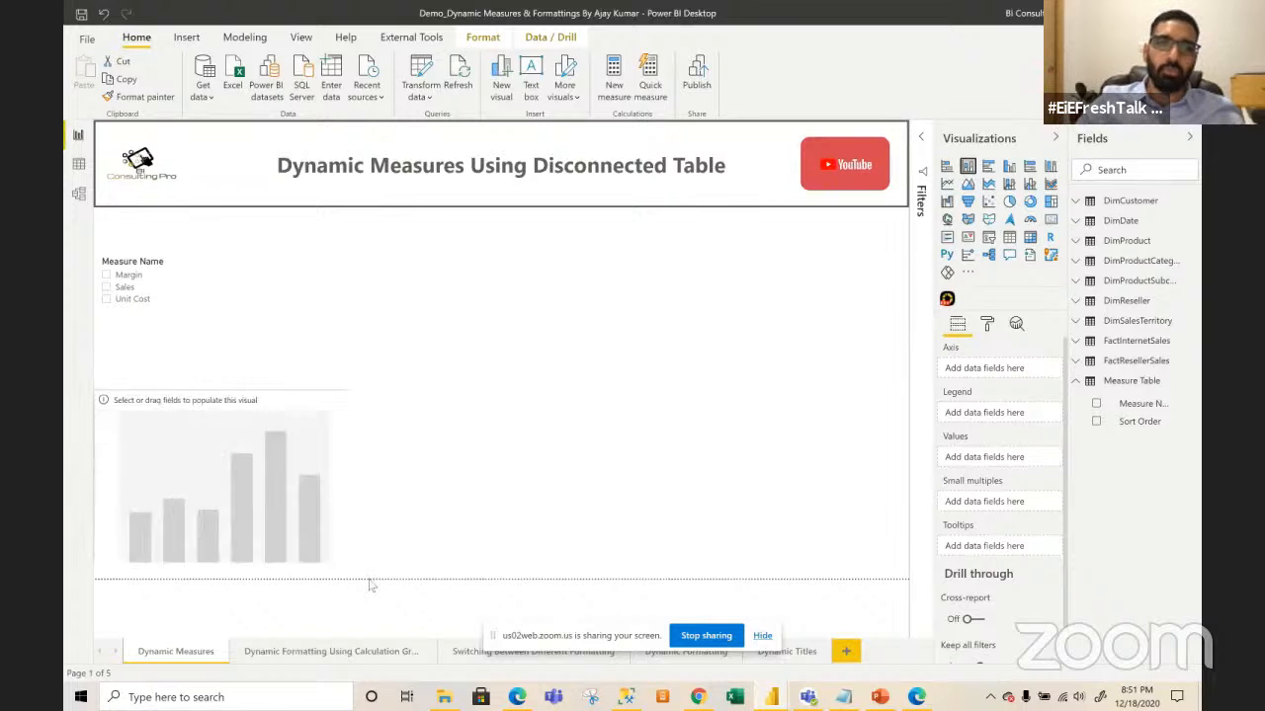
left_click_drag(227, 474, 486, 407)
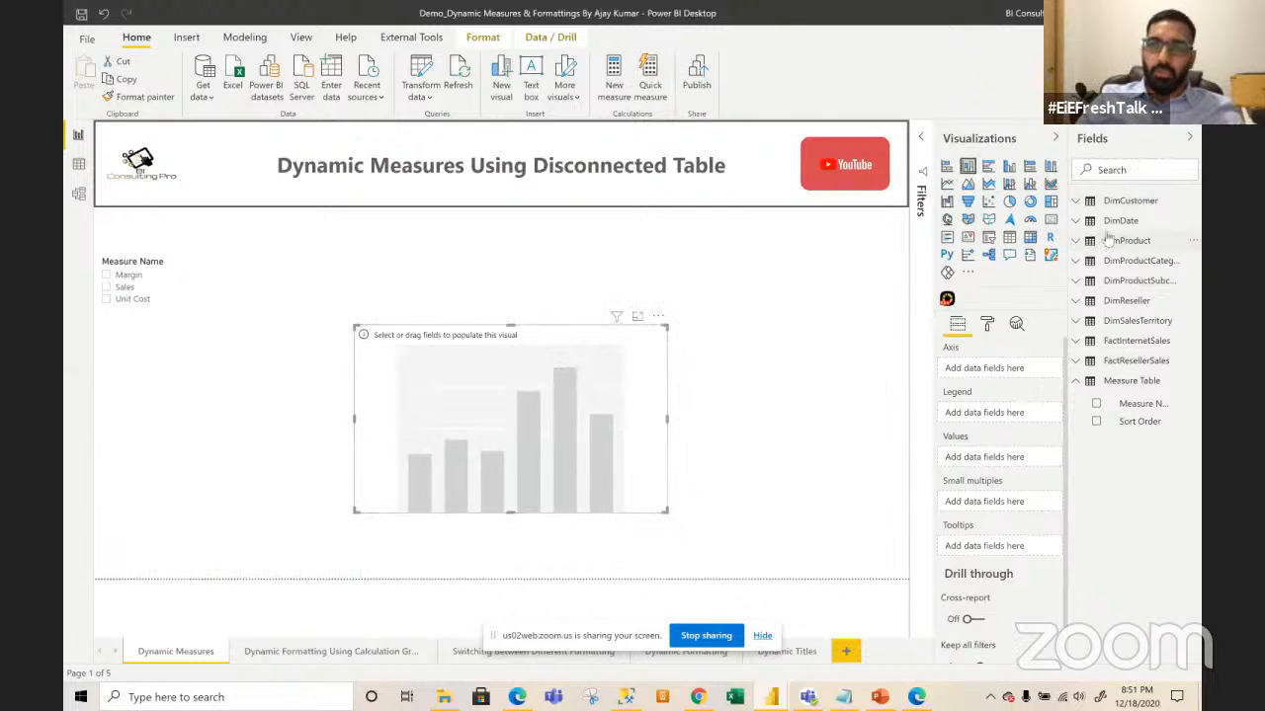
- Assign FullDateAlternateKey from DimDate to the column chart's axis and Selected Measure to its values
left_click(1079, 220)
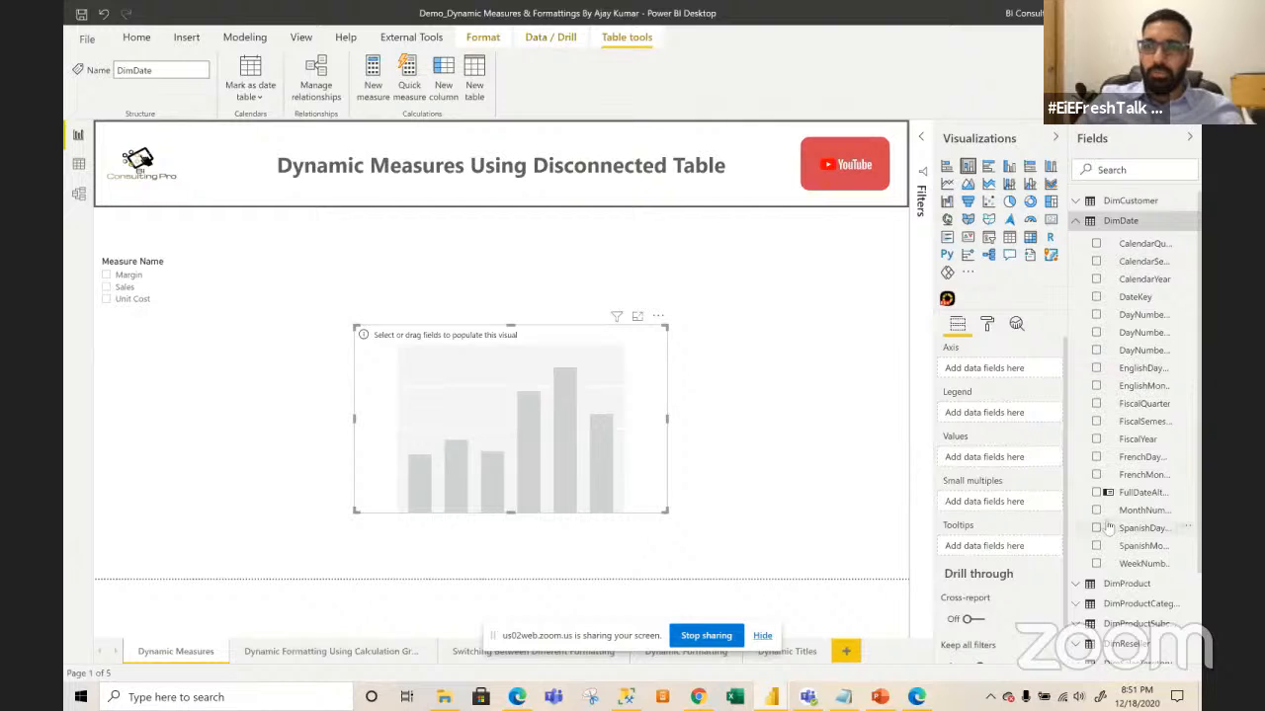
left_click_drag(1127, 493, 994, 380)
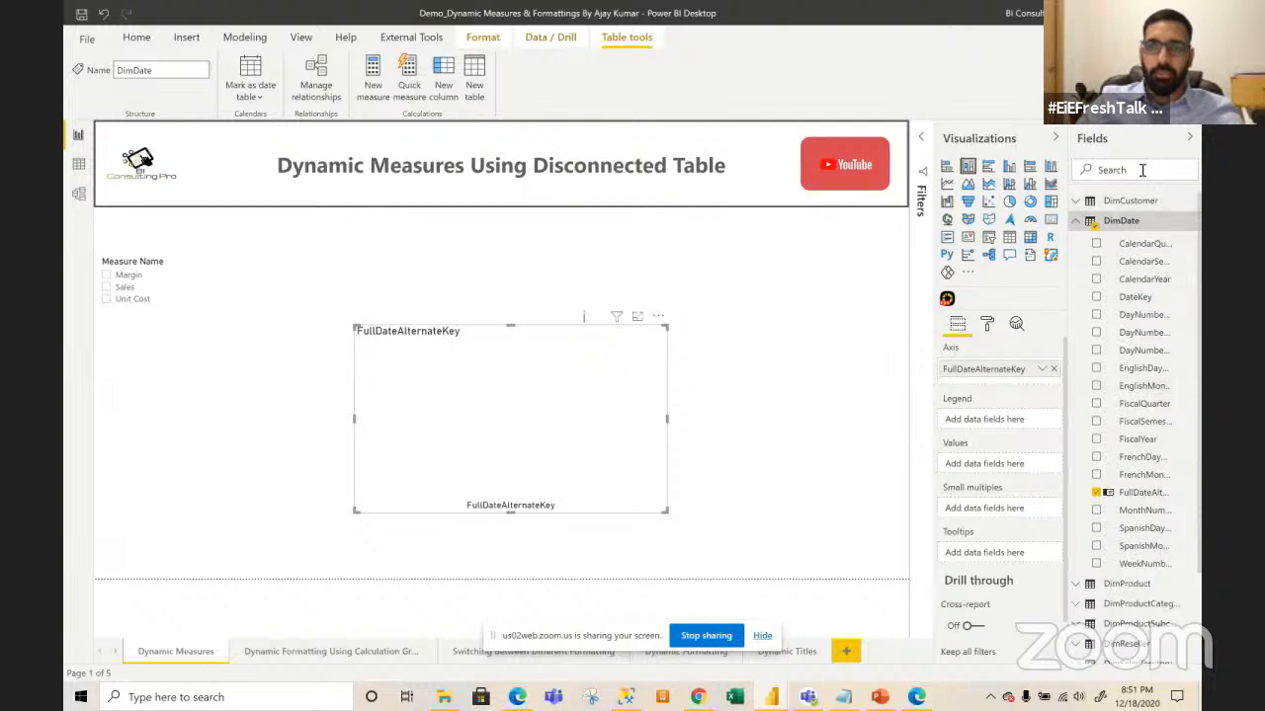
type("sel")
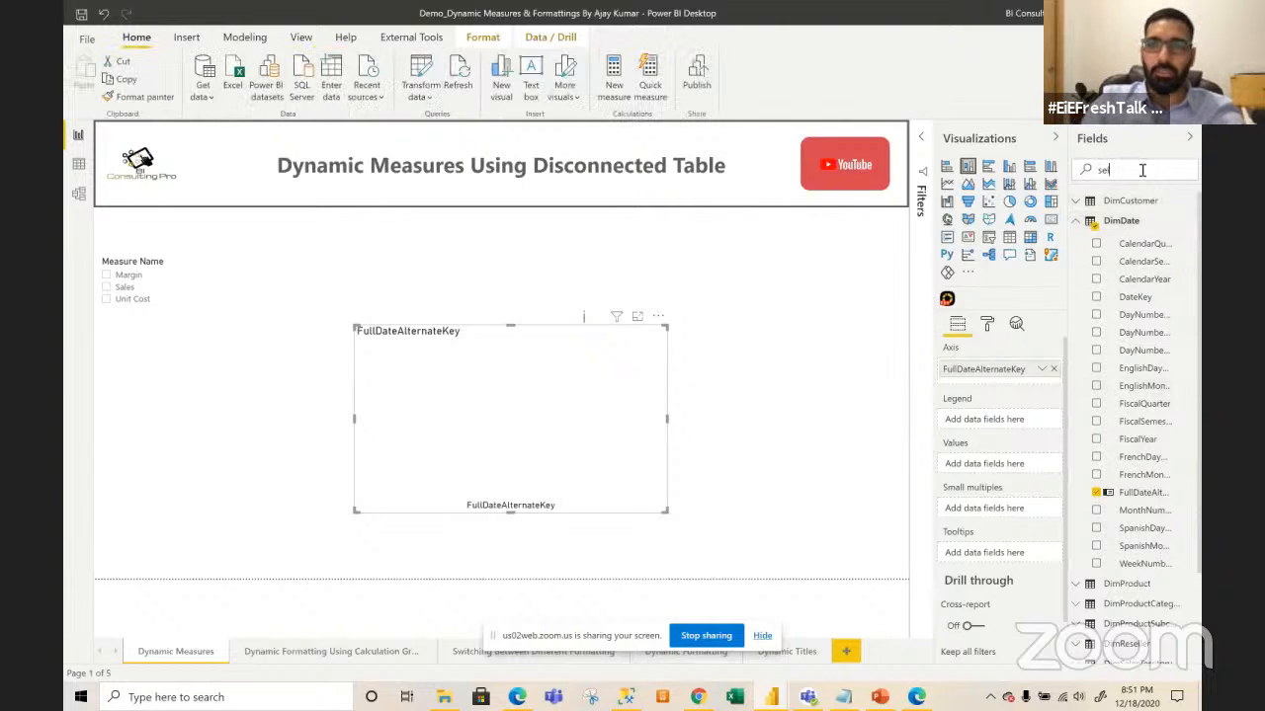
type("ect")
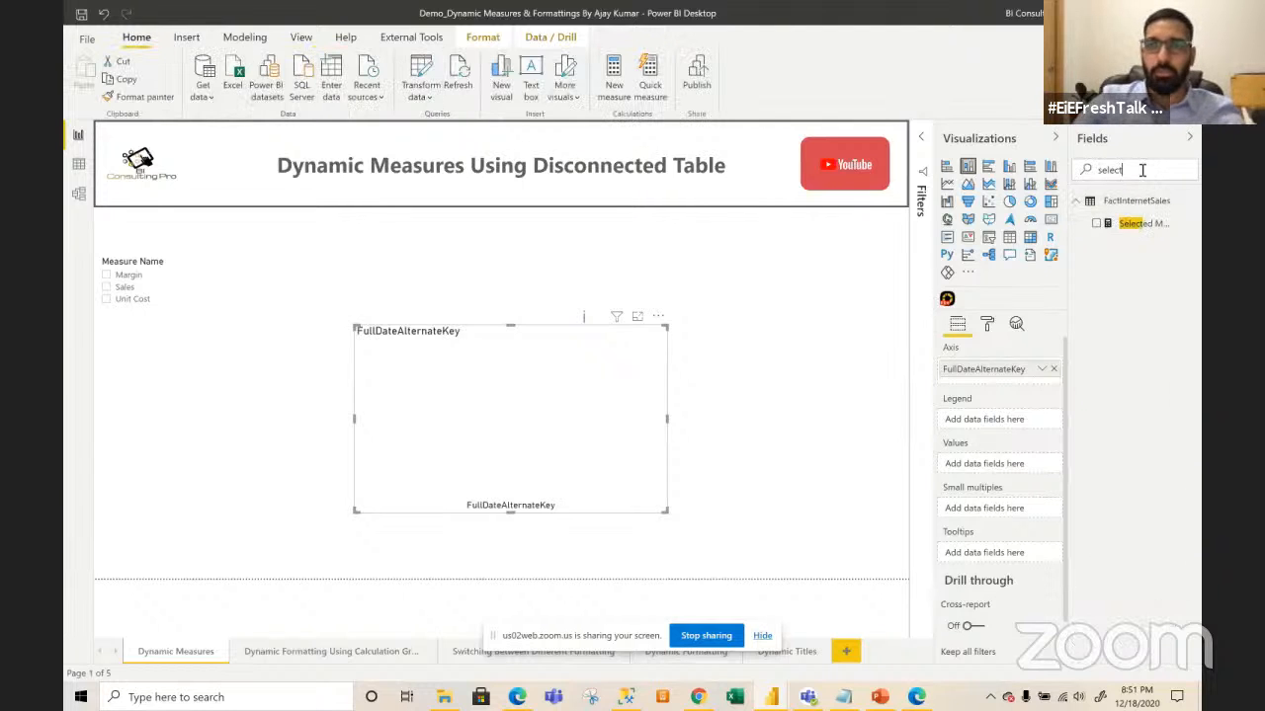
left_click(1134, 224)
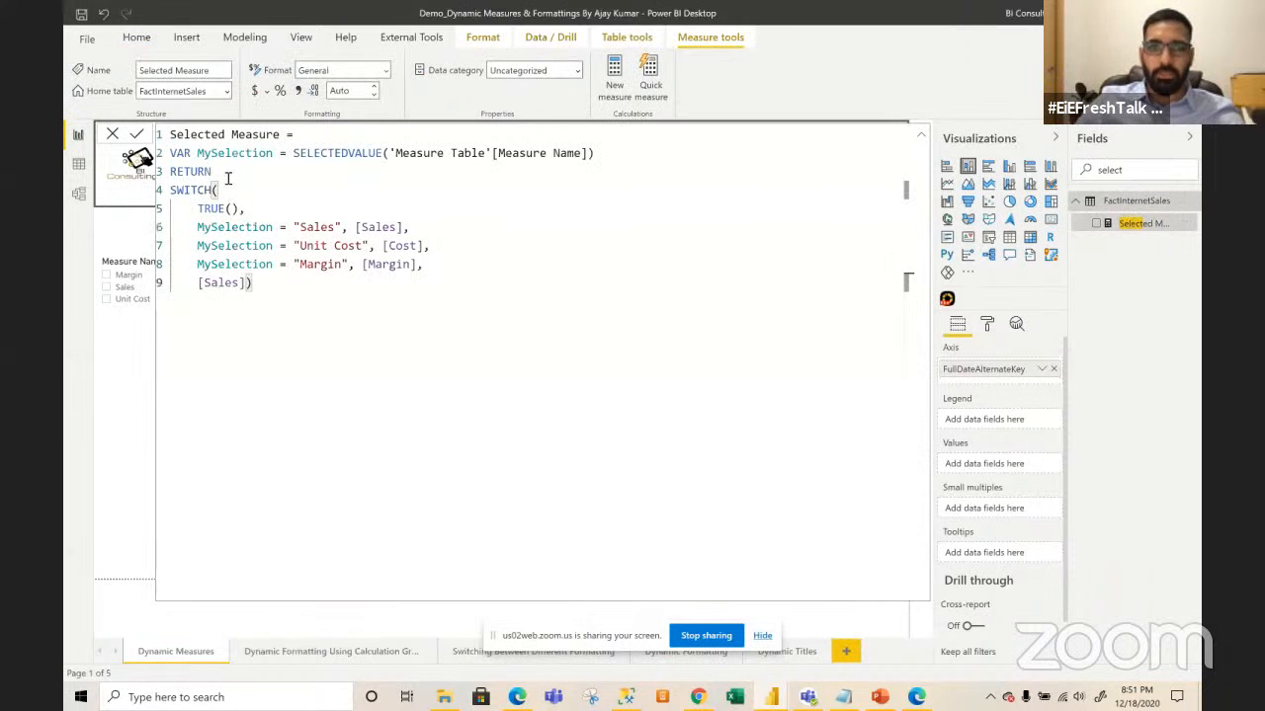
left_click(111, 134)
left_click_drag(1136, 224, 1008, 464)
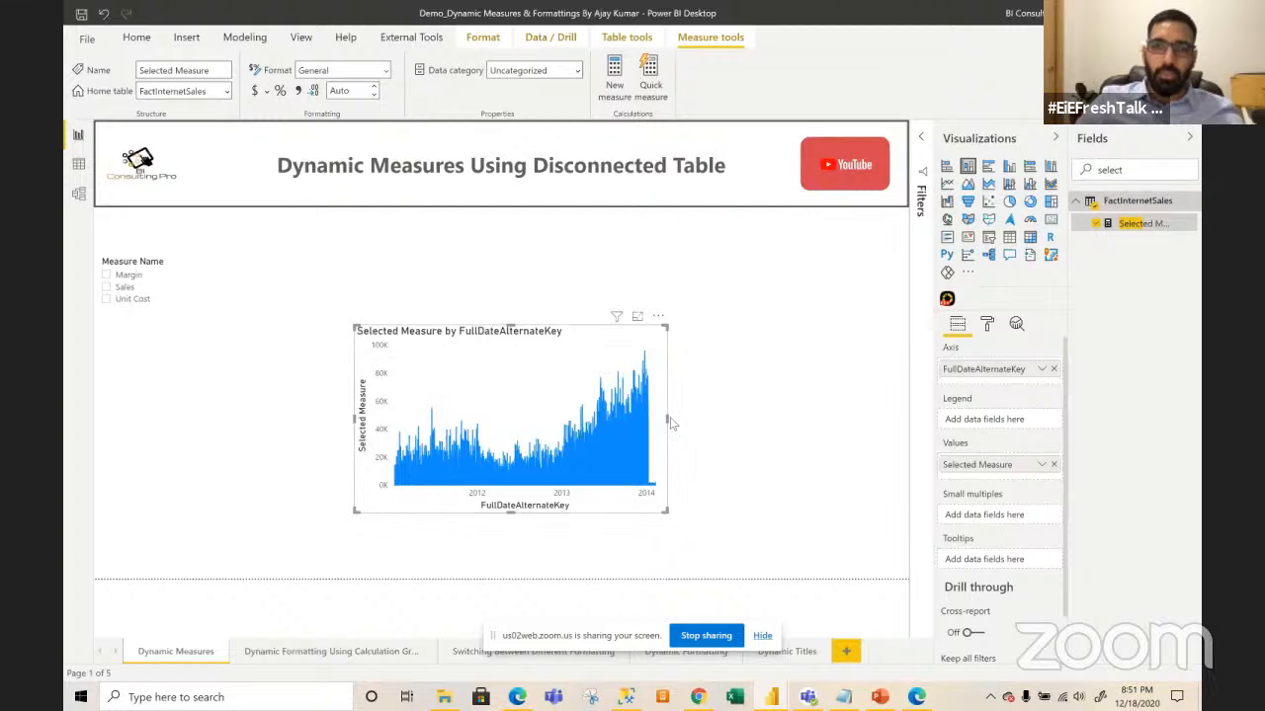
- Widen the Selected Measure column chart to the page's right edge and inspect individual data points
left_click_drag(667, 419, 907, 426)
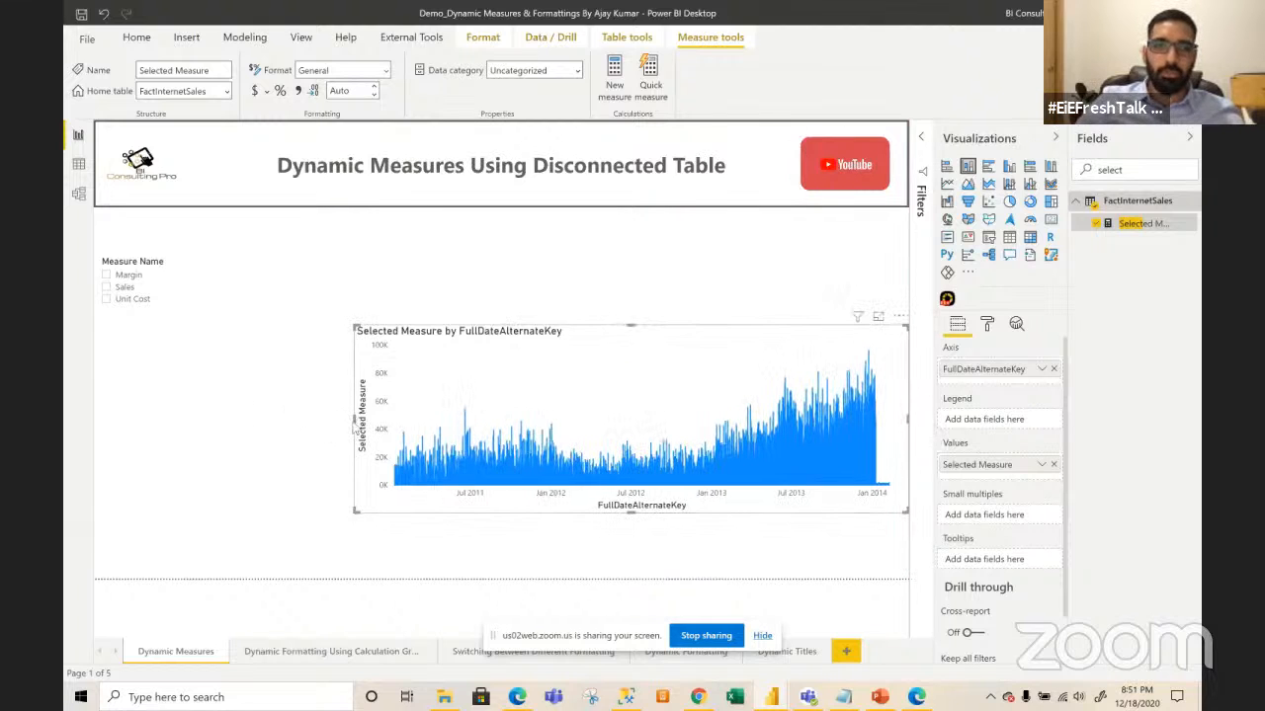
left_click(341, 430)
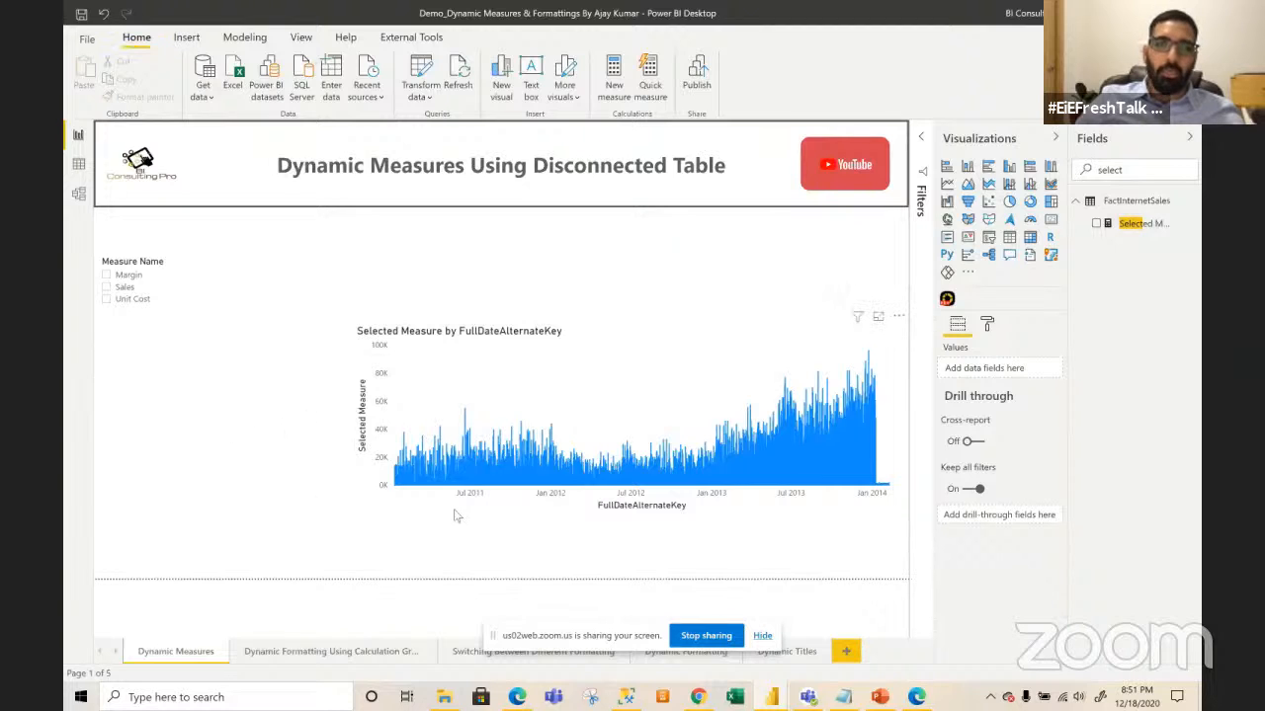
left_click(363, 334)
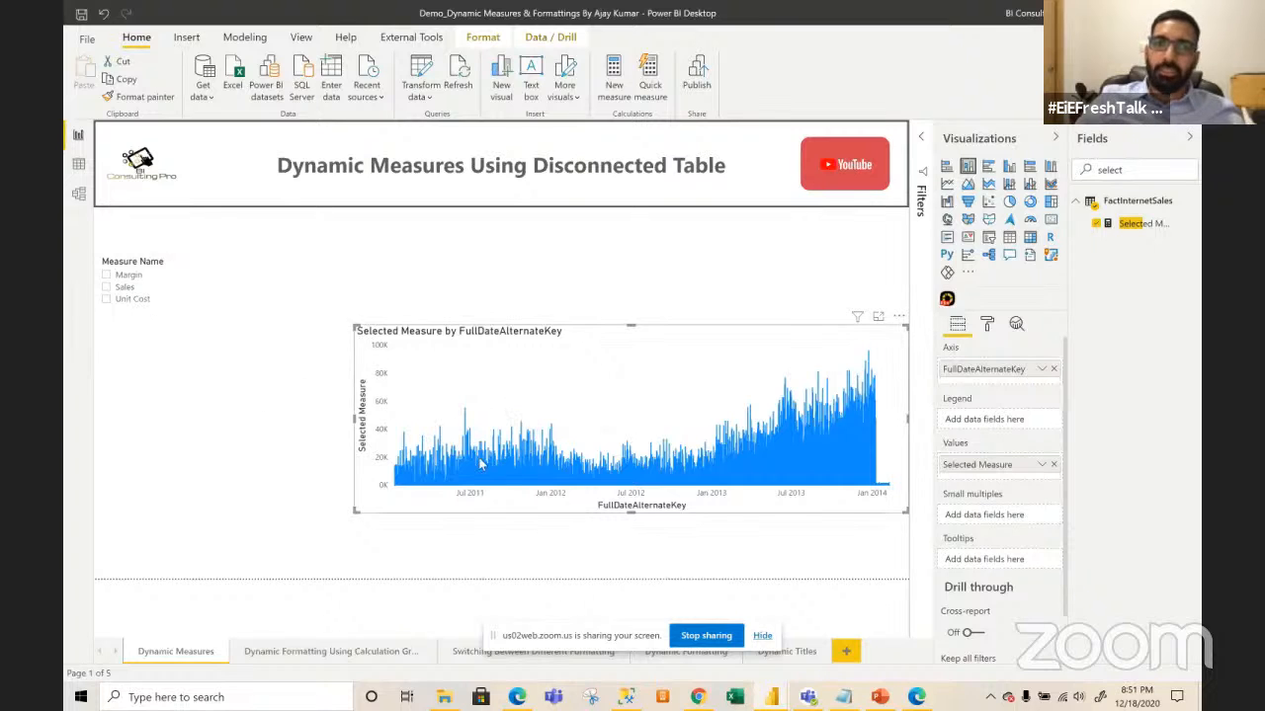
mouse_move(524, 447)
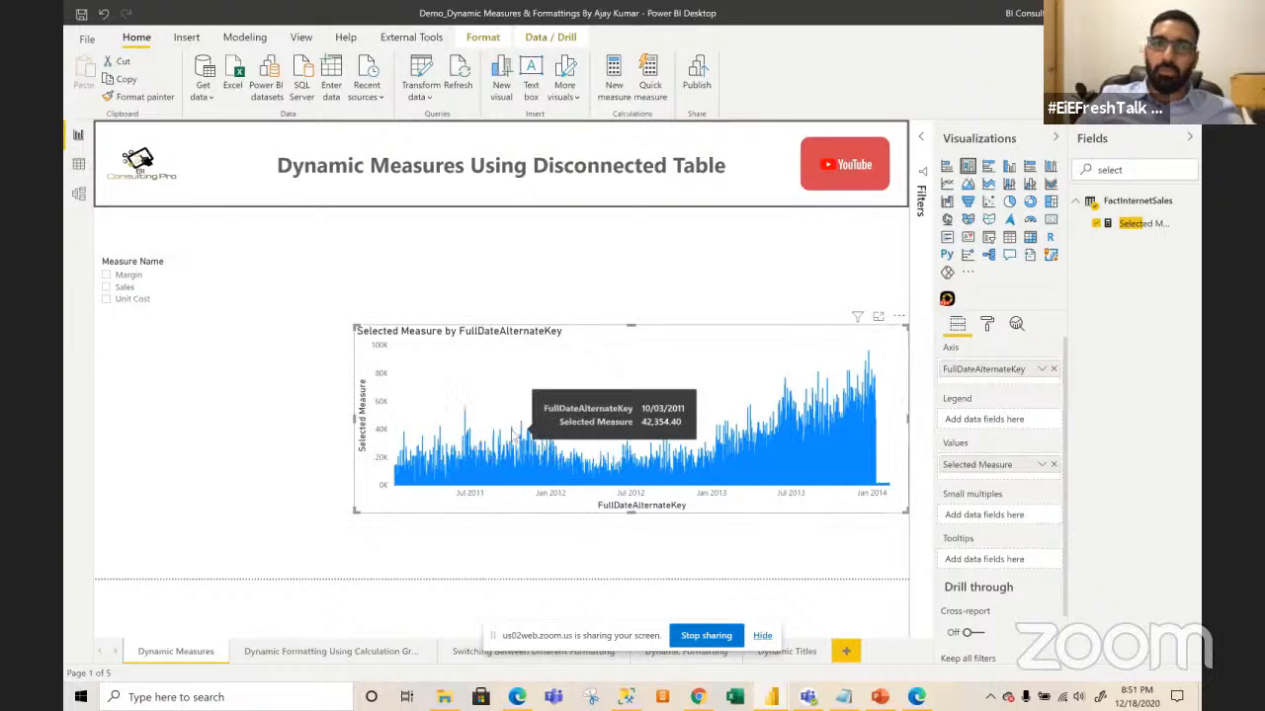
mouse_move(573, 471)
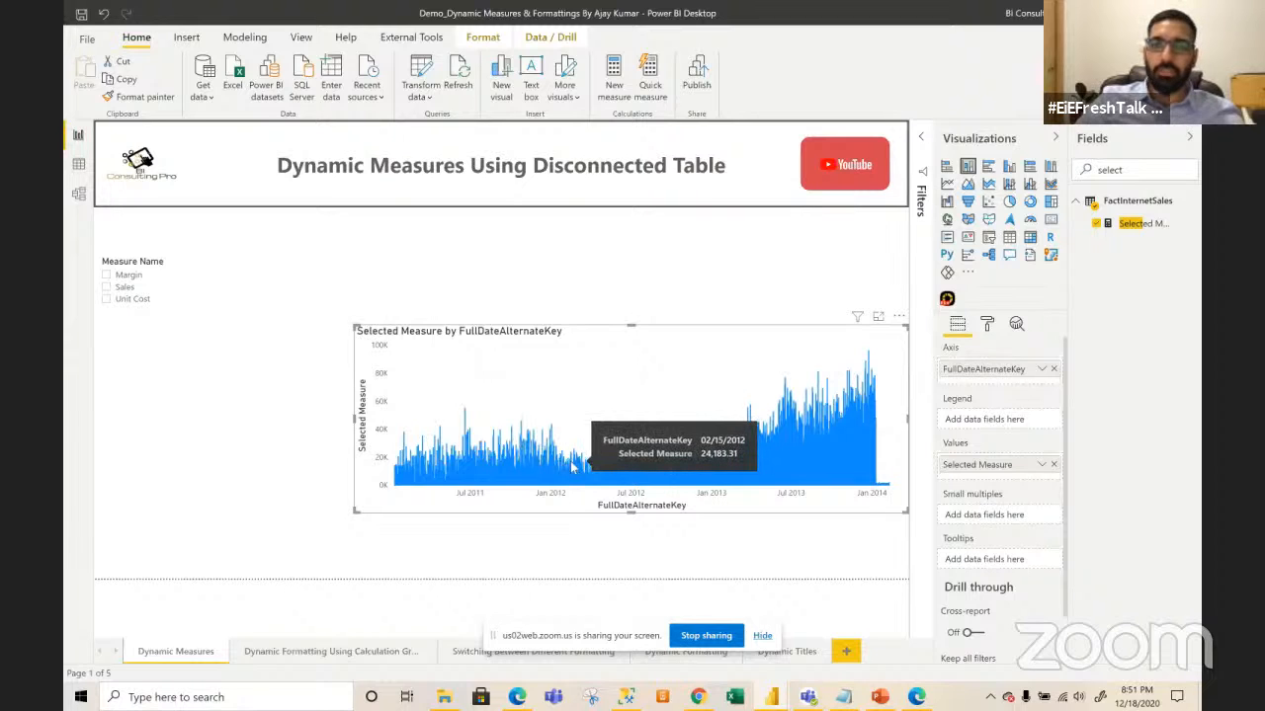
- Filter the slicer to Margin and review the Margin measure's formula without changing it
left_click(126, 275)
mouse_move(482, 438)
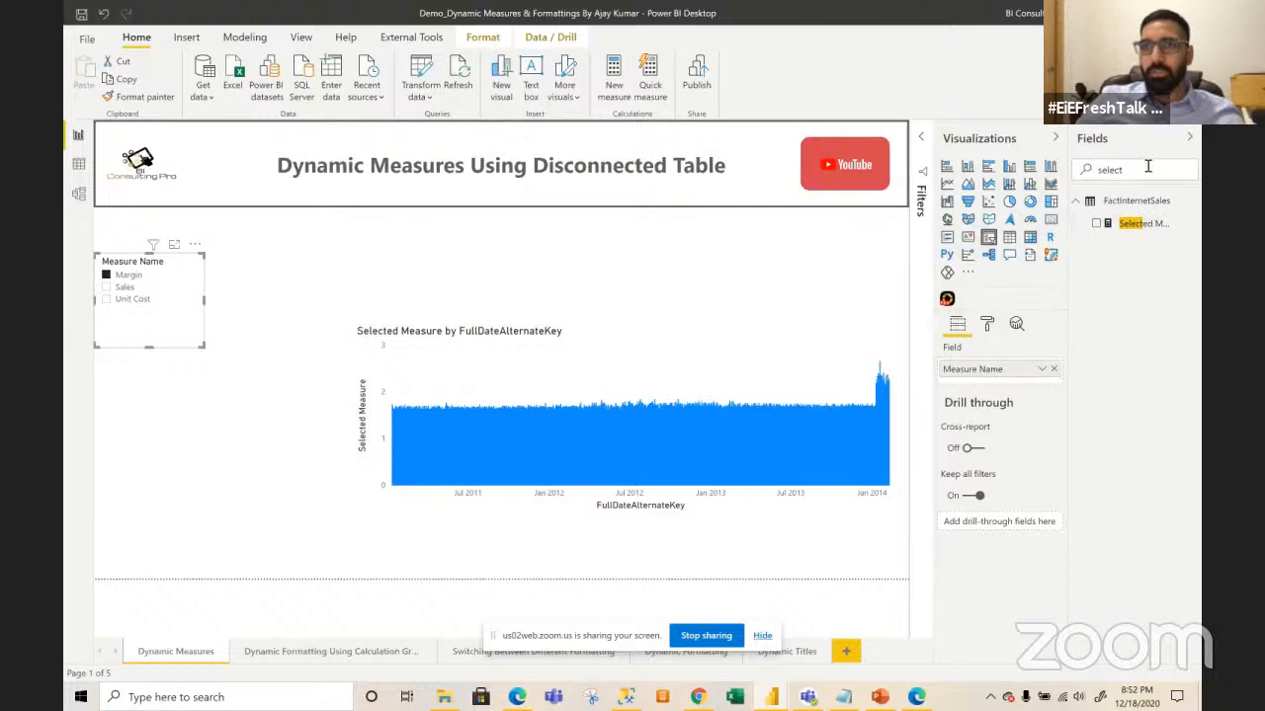
left_click_drag(1146, 169, 1092, 174)
type("margin")
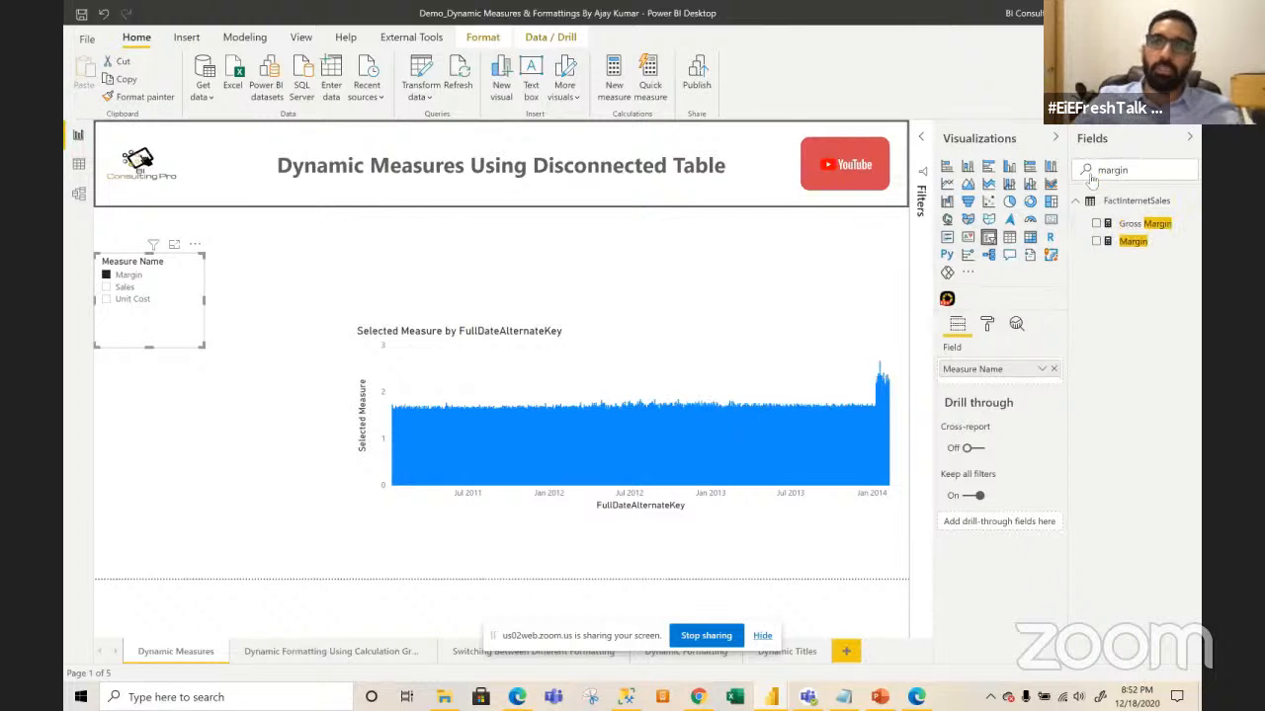
left_click(1130, 241)
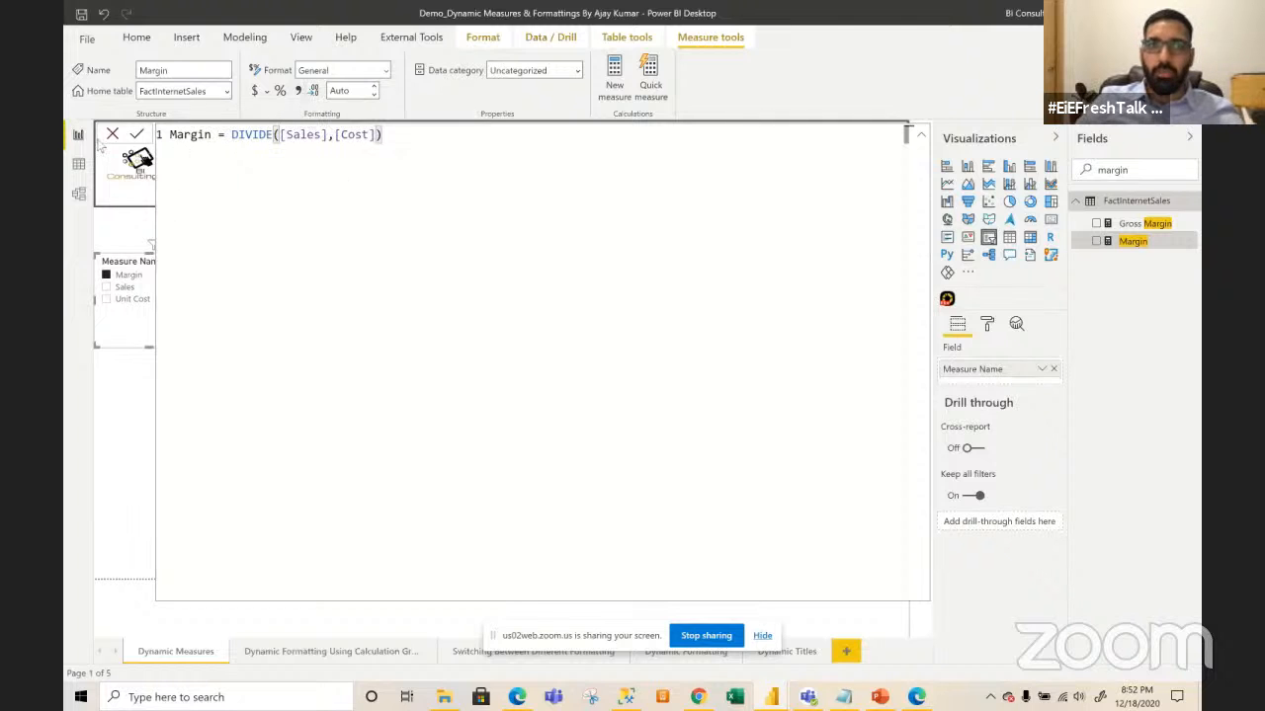
left_click(112, 134)
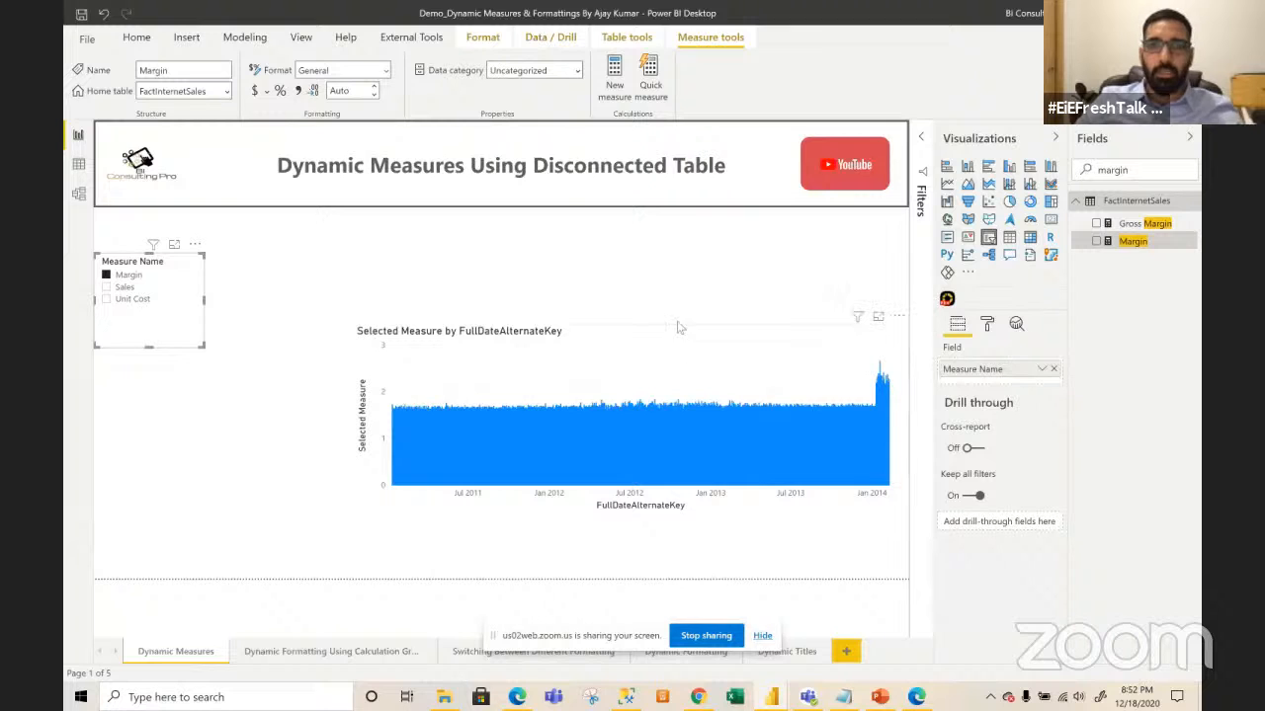
- Move the column chart up beside the slicer and place a copy below, converted to a narrower table
left_click(674, 296)
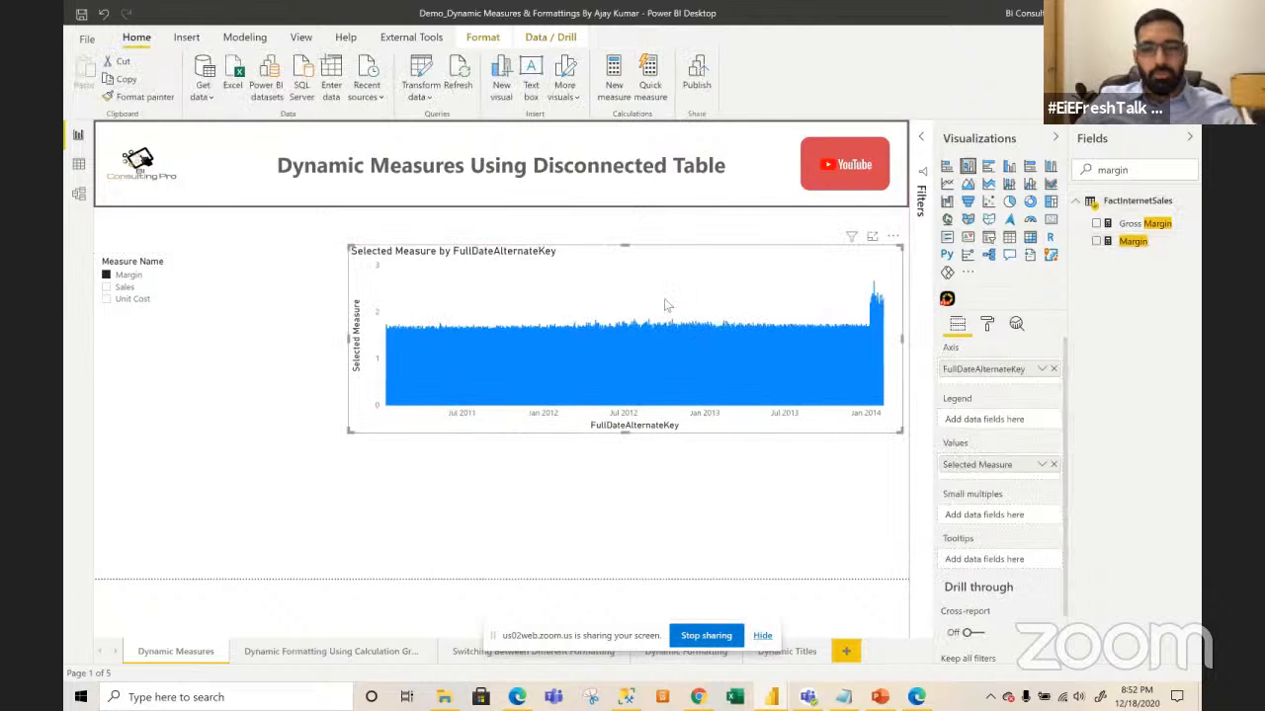
key("ctrl+c")
key("ctrl+v")
left_click_drag(665, 306, 444, 445)
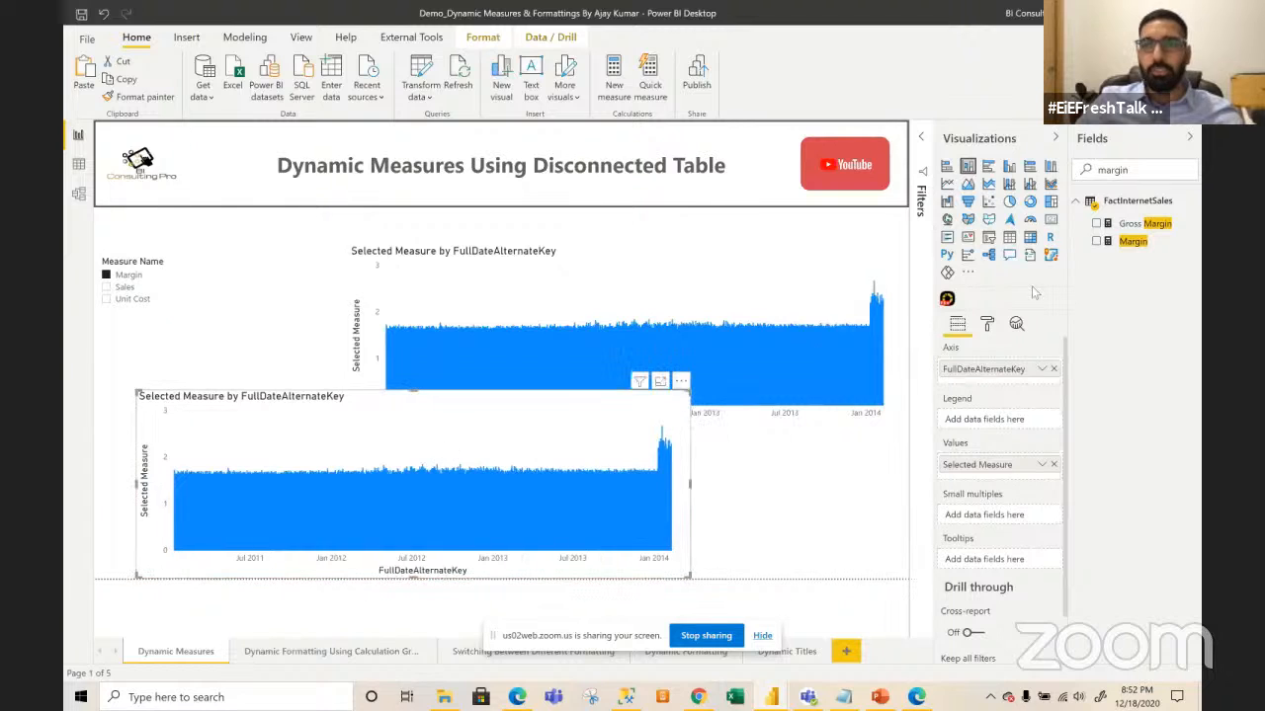
left_click(1009, 237)
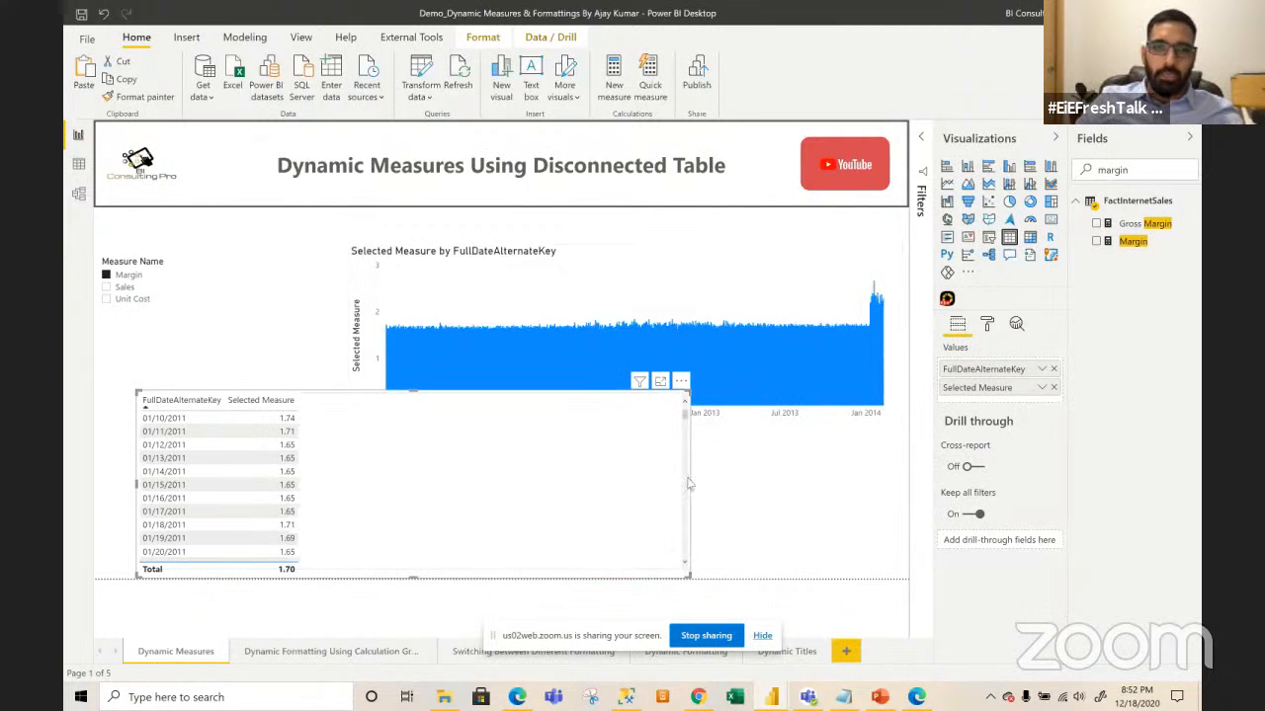
left_click_drag(689, 484, 376, 485)
- Switch the Measure Name slicer to Sales, Unit Cost, Margin and back to Sales, and widen the slicer slightly
left_click(125, 288)
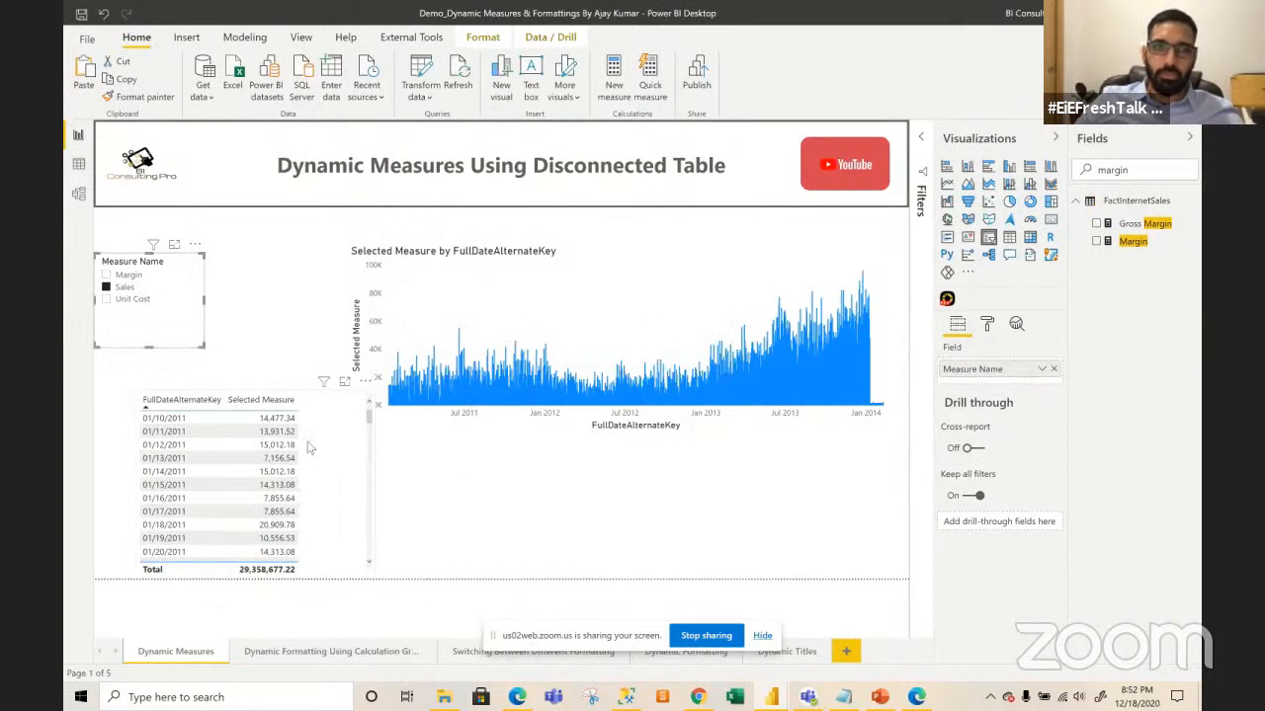
left_click(118, 298)
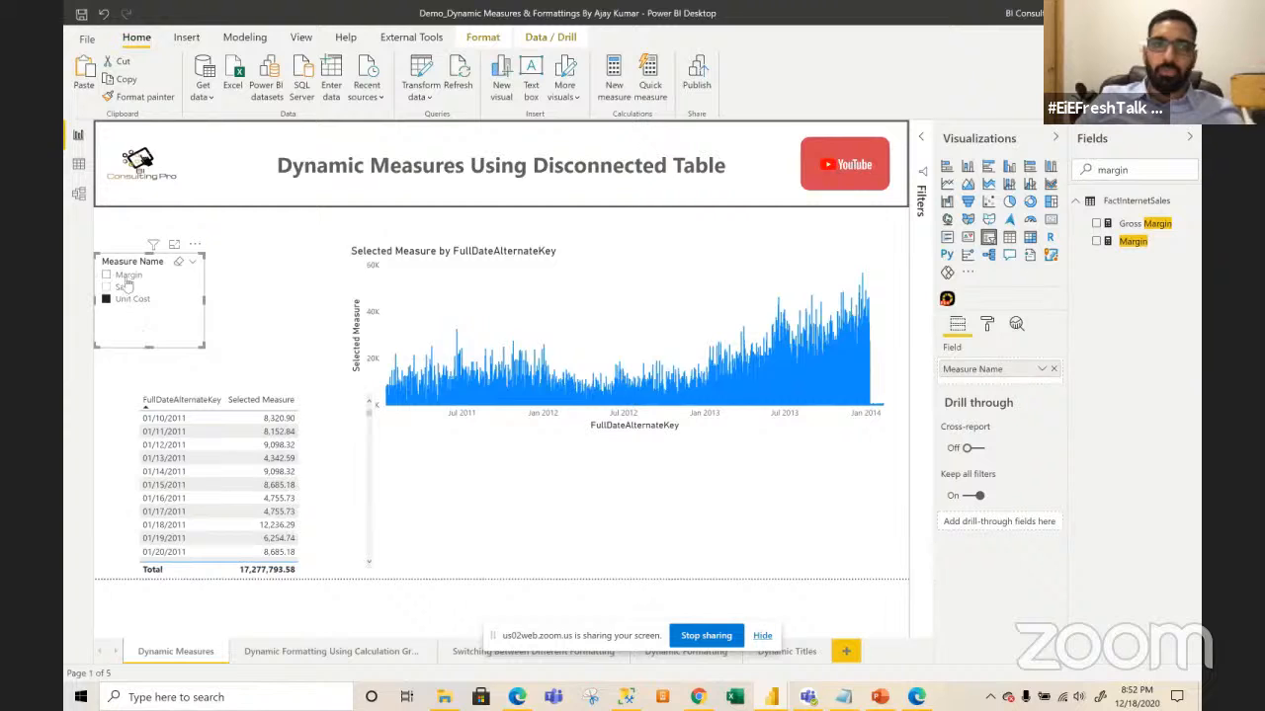
left_click(129, 277)
left_click(127, 289)
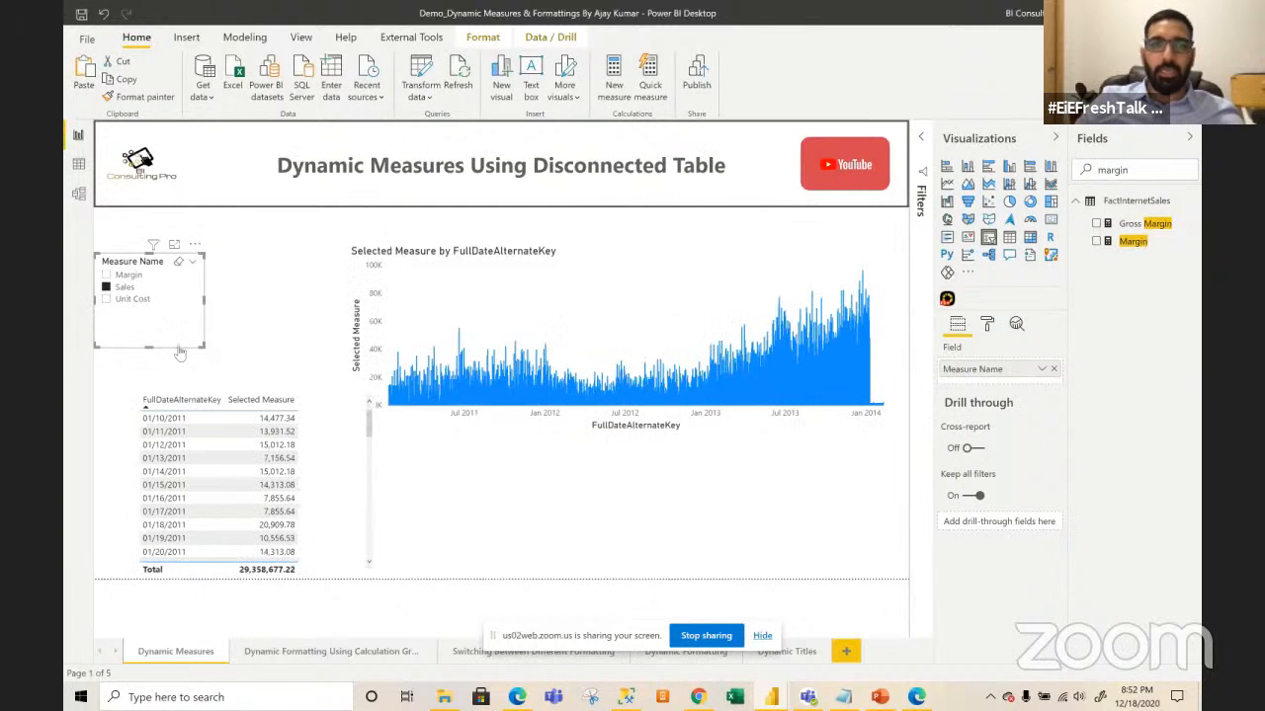
mouse_move(203, 346)
left_mouse_down()
mouse_move(180, 332)
mouse_move(212, 347)
left_mouse_up()
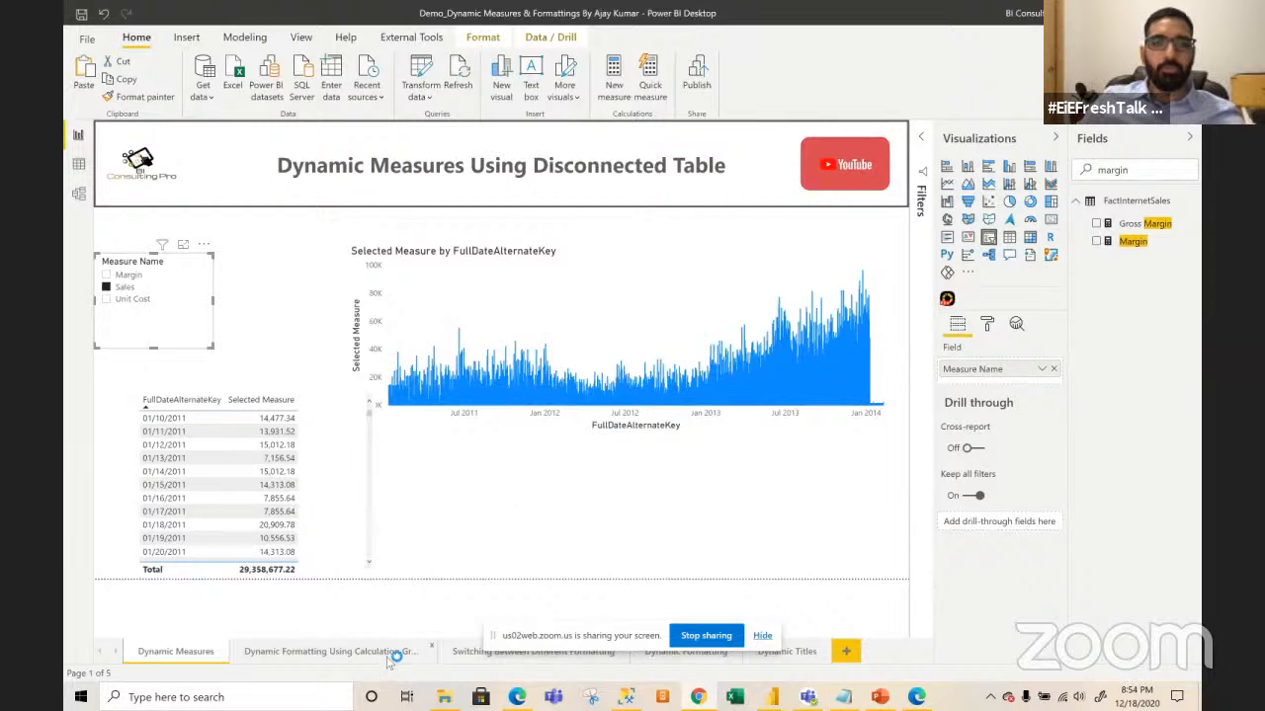
- Open the Dynamic Formatting Using Calculation Group page, collapse Visualizations, and show the full list of model tables
left_click(331, 651)
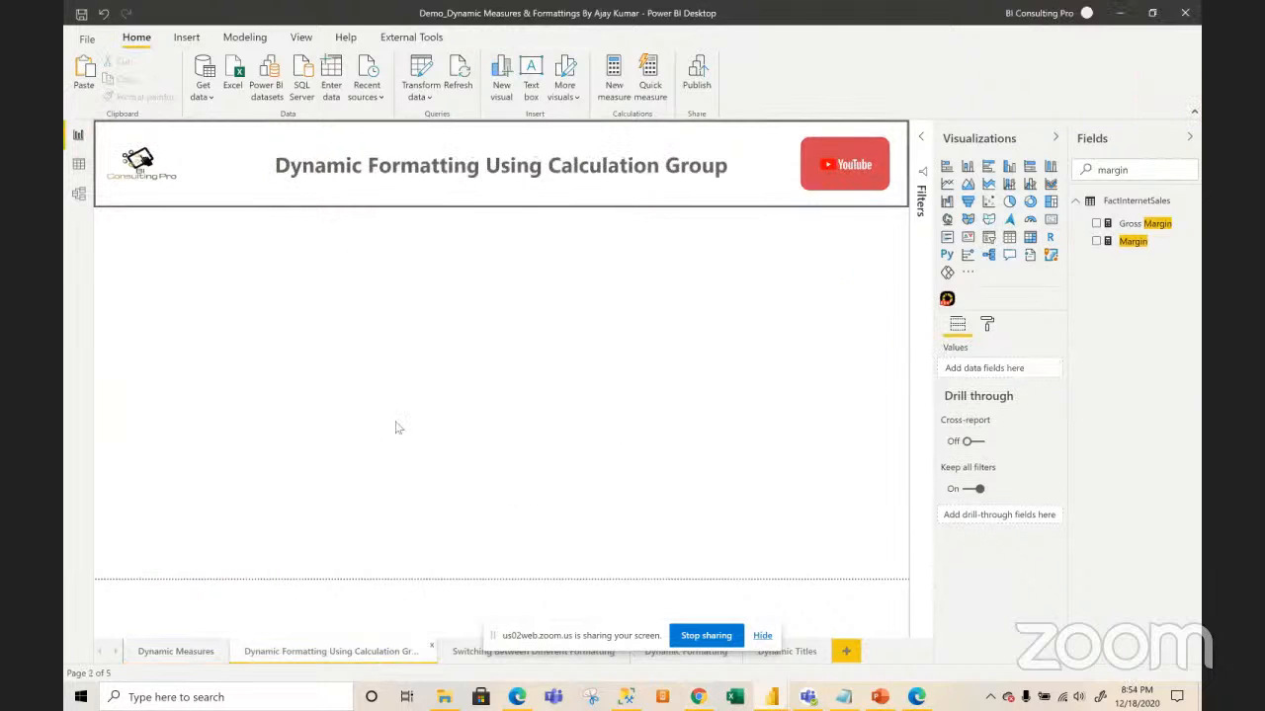
left_click(1113, 140)
left_click(1102, 136)
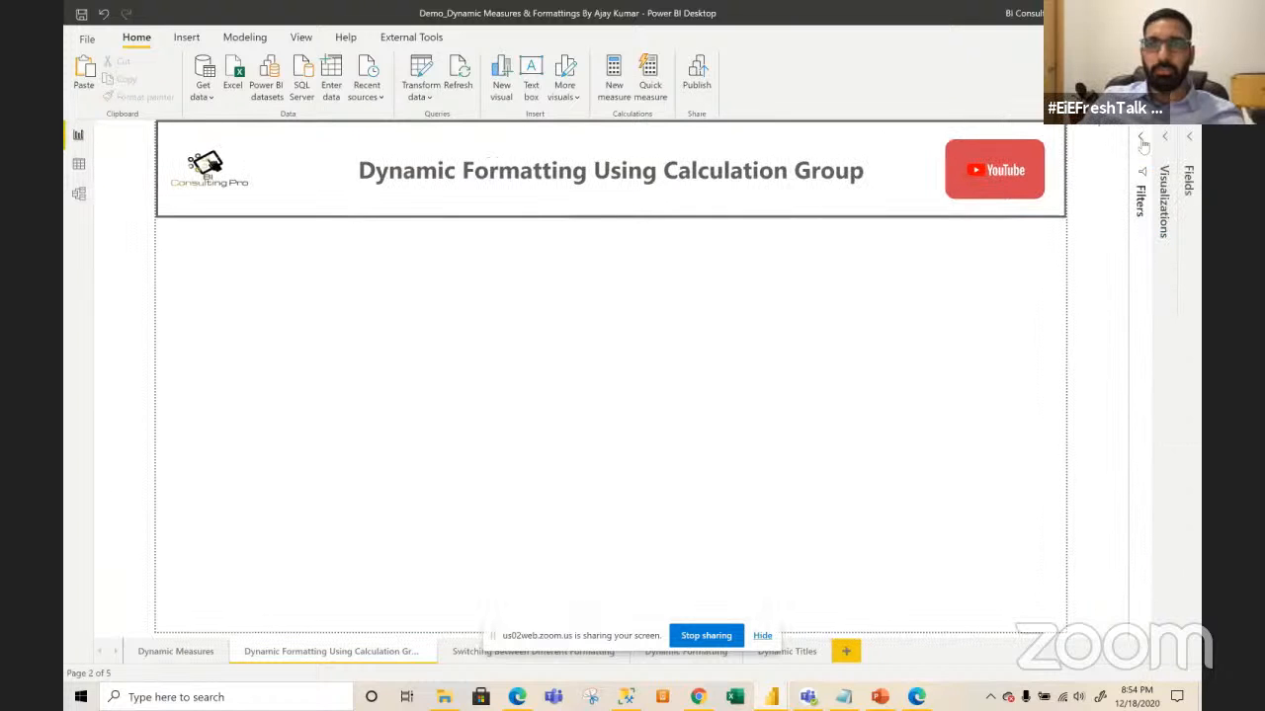
left_click(1189, 183)
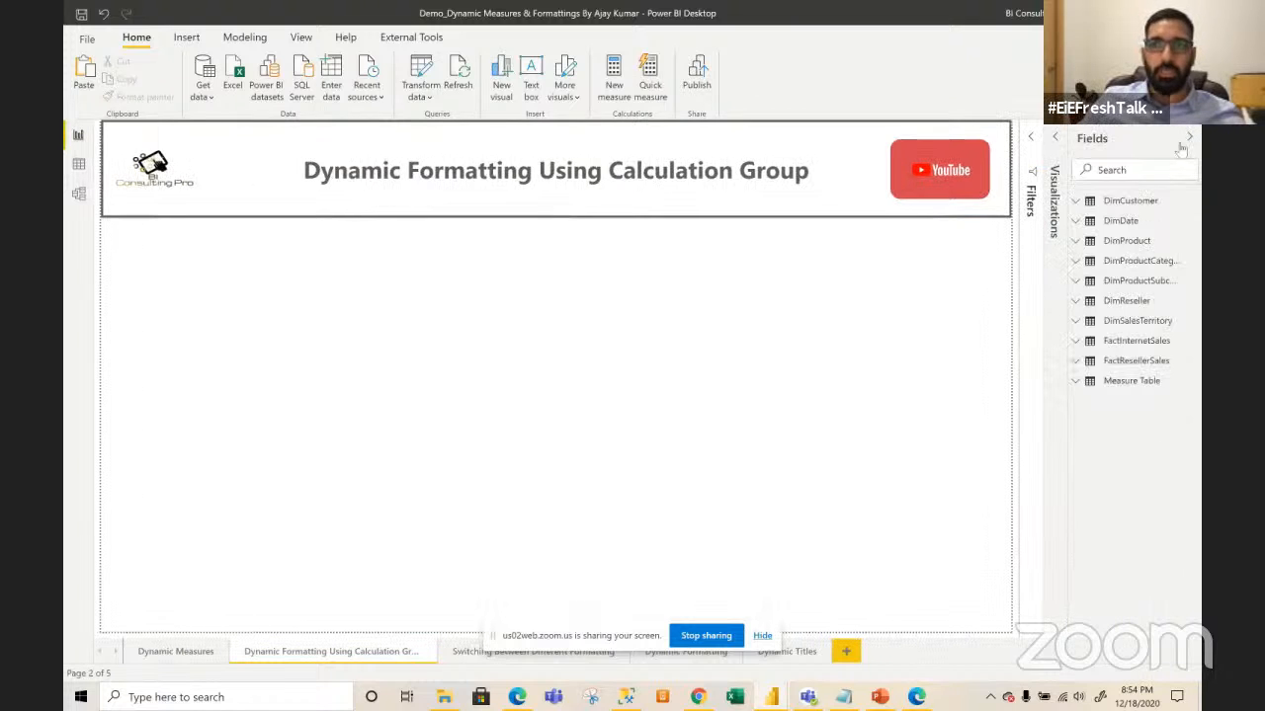
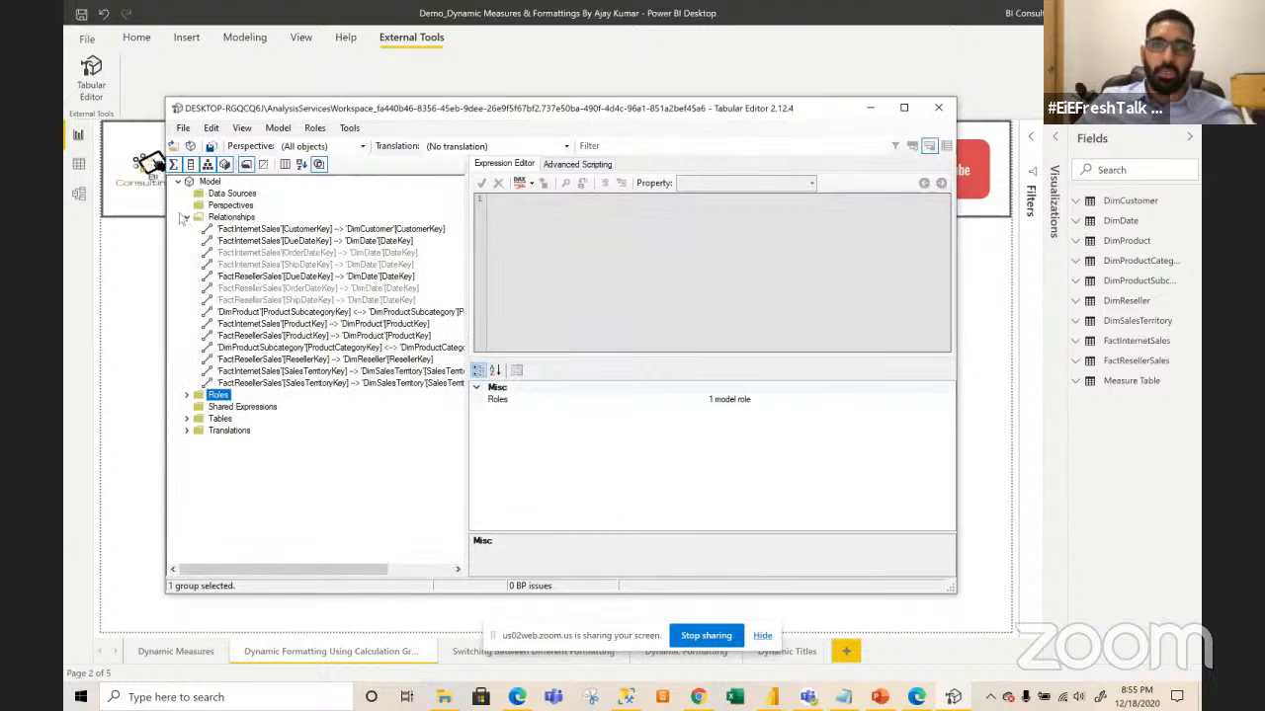
- Create a calculation group named Metric among the model's tables
left_click(187, 218)
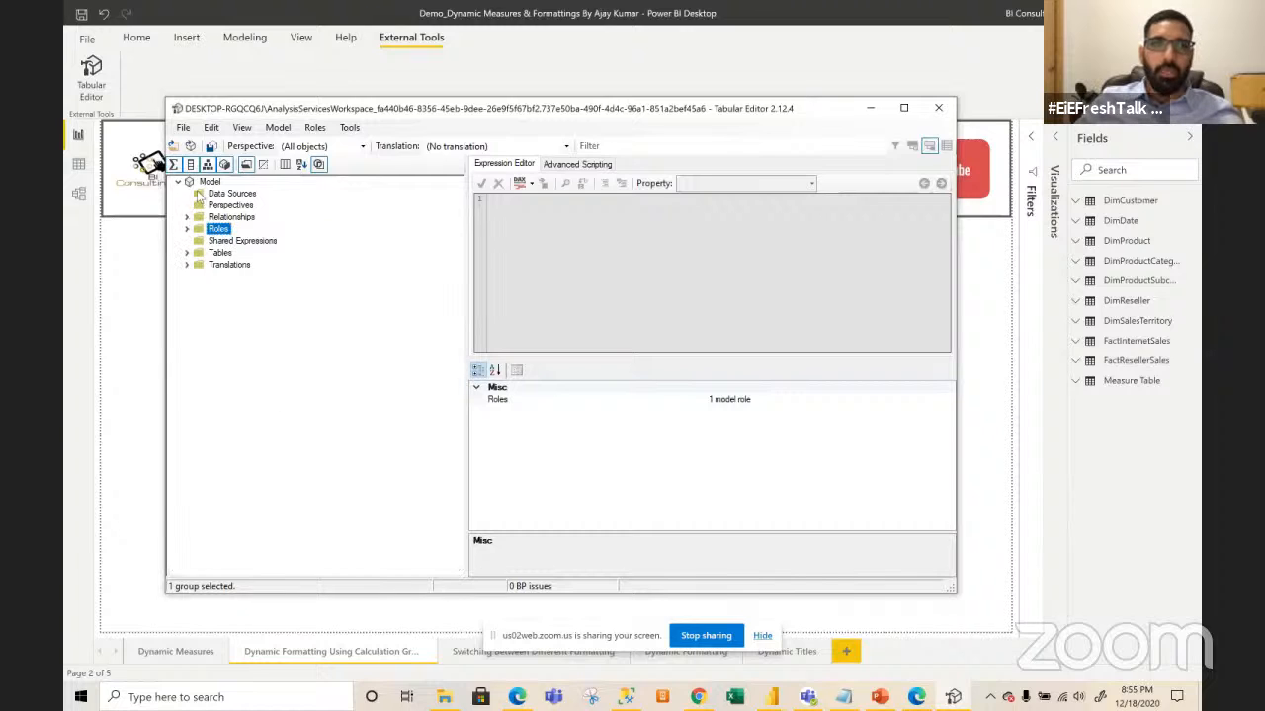
left_click(186, 253)
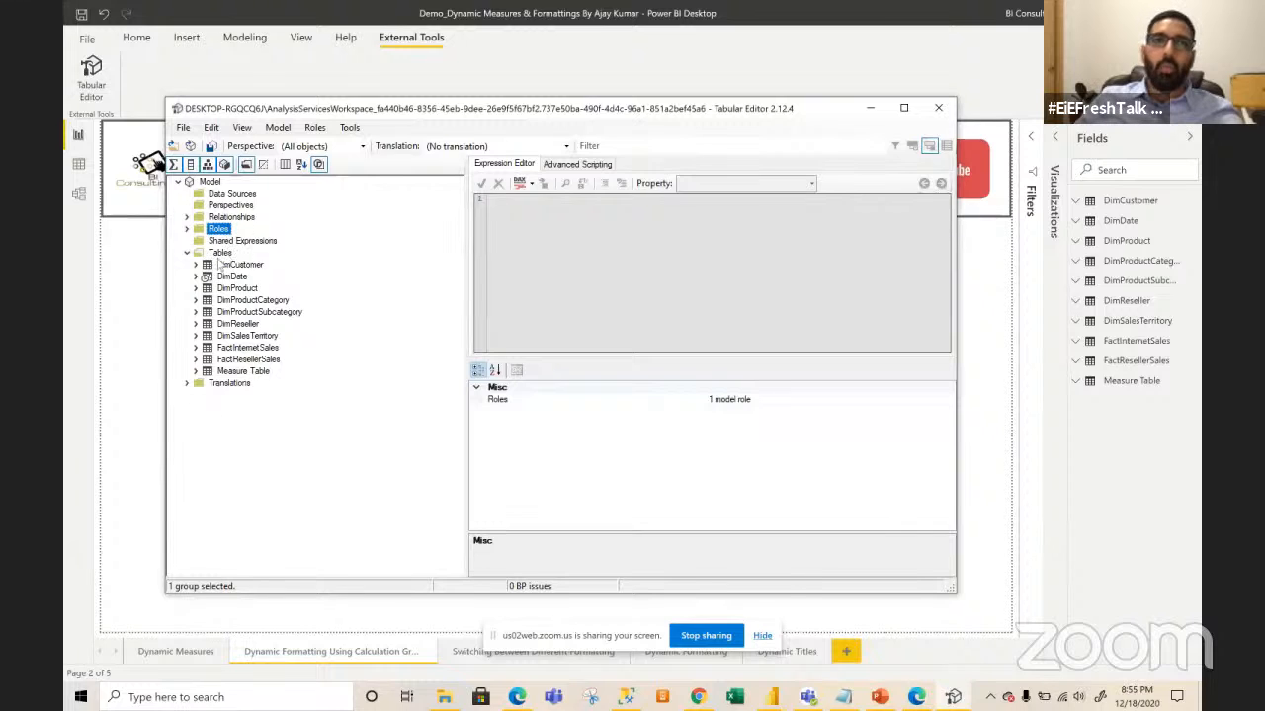
right_click(221, 254)
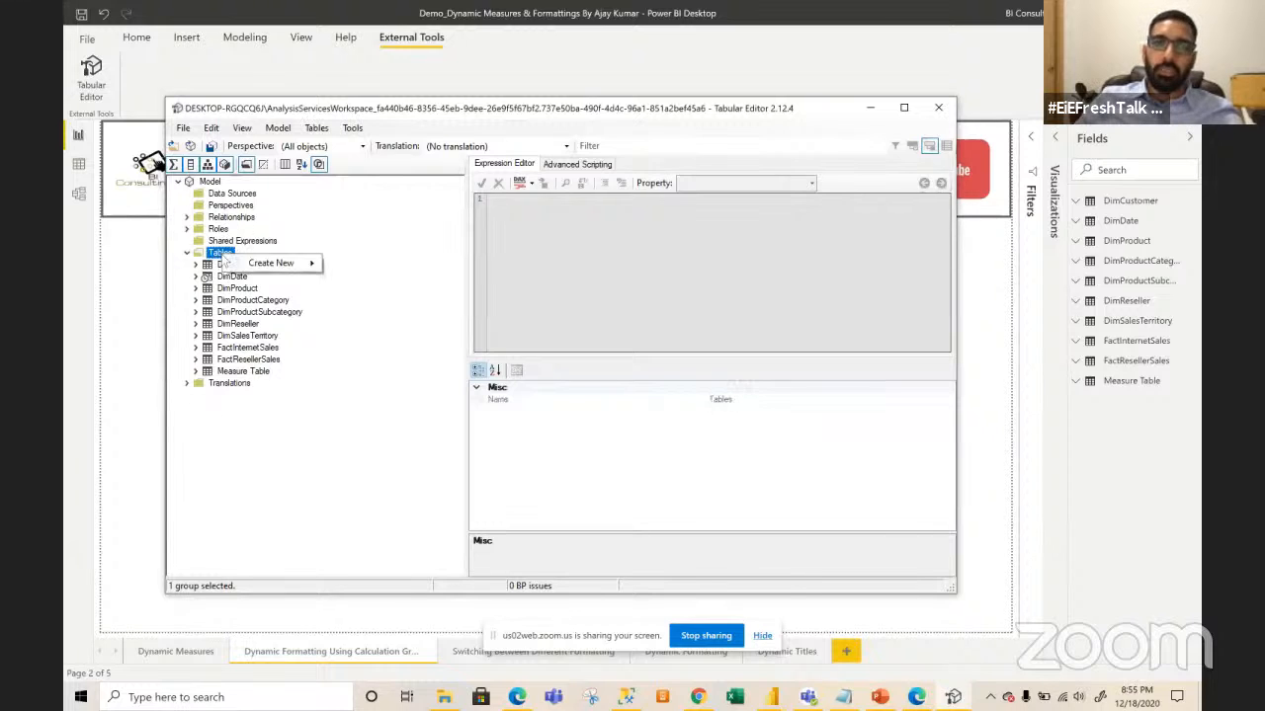
mouse_move(314, 265)
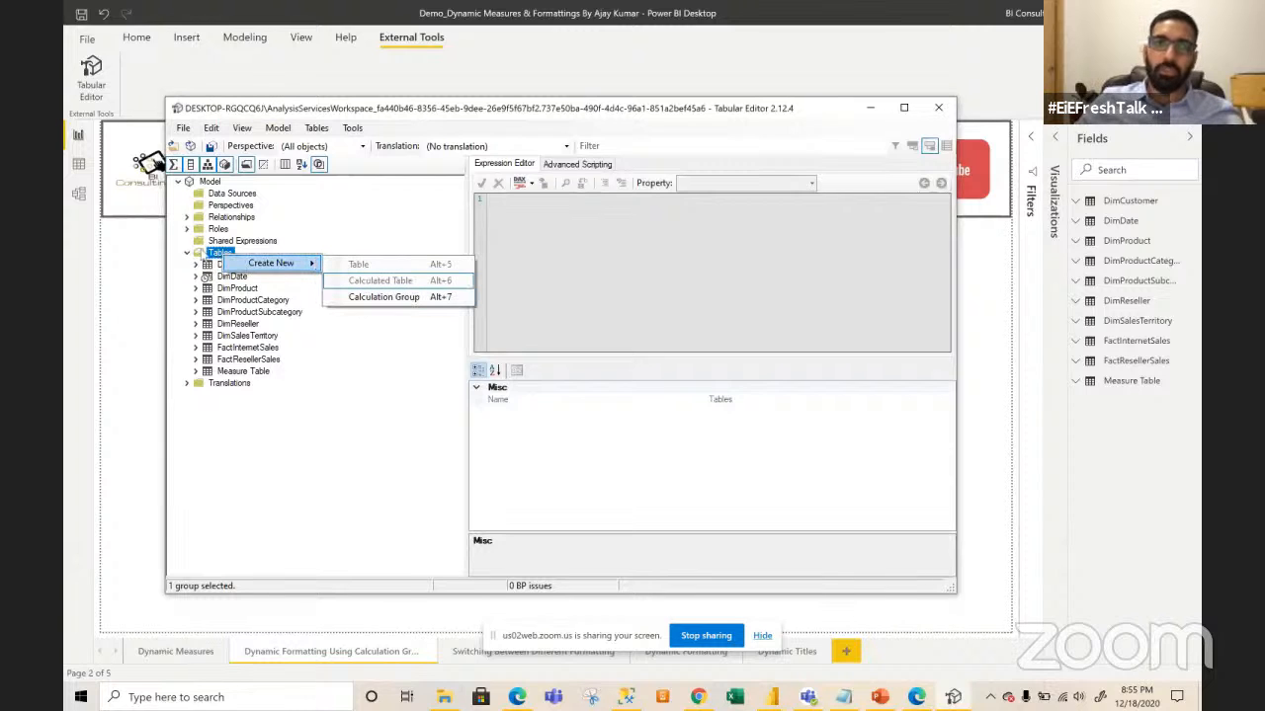
right_click(202, 250)
mouse_move(289, 263)
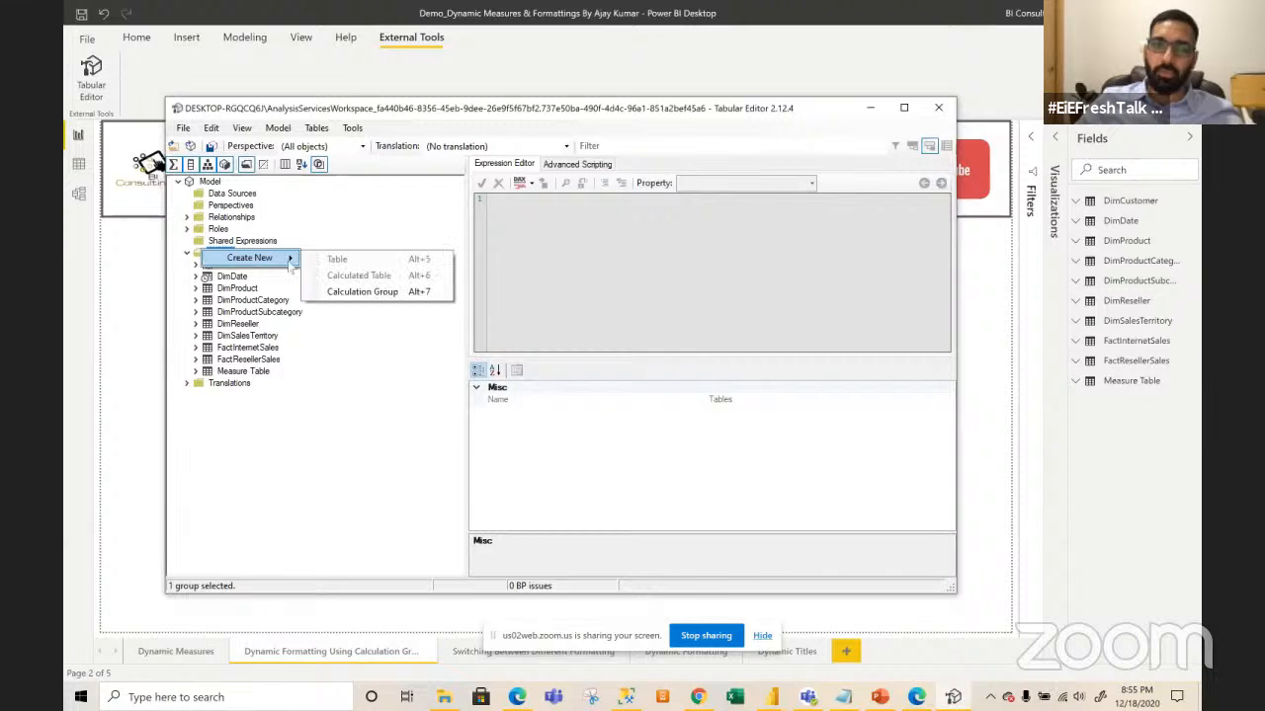
left_click(334, 295)
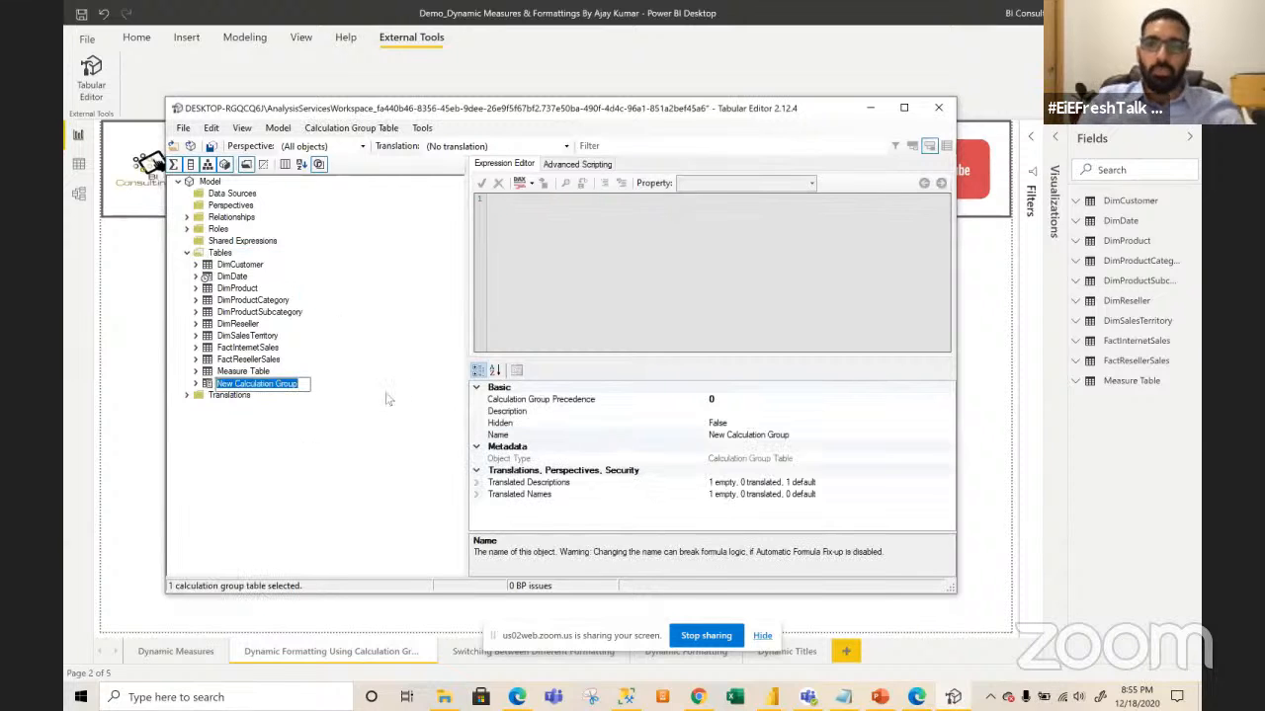
type("Metric")
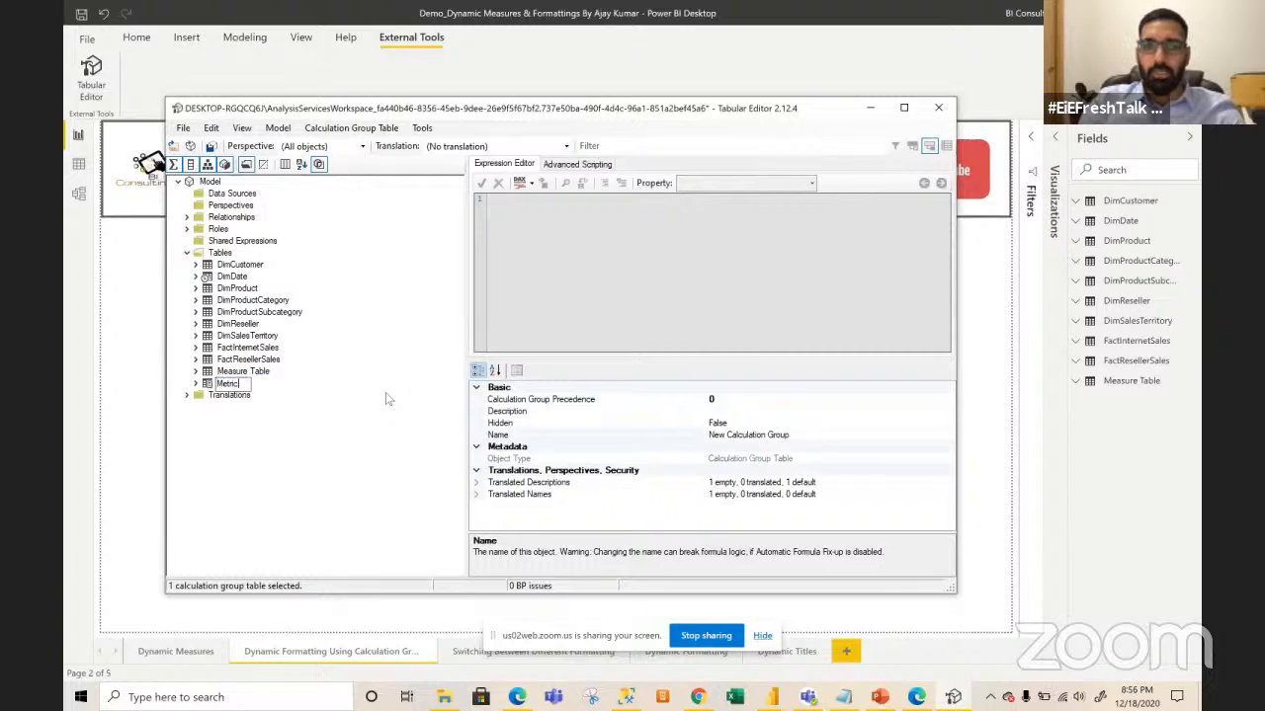
key("Return")
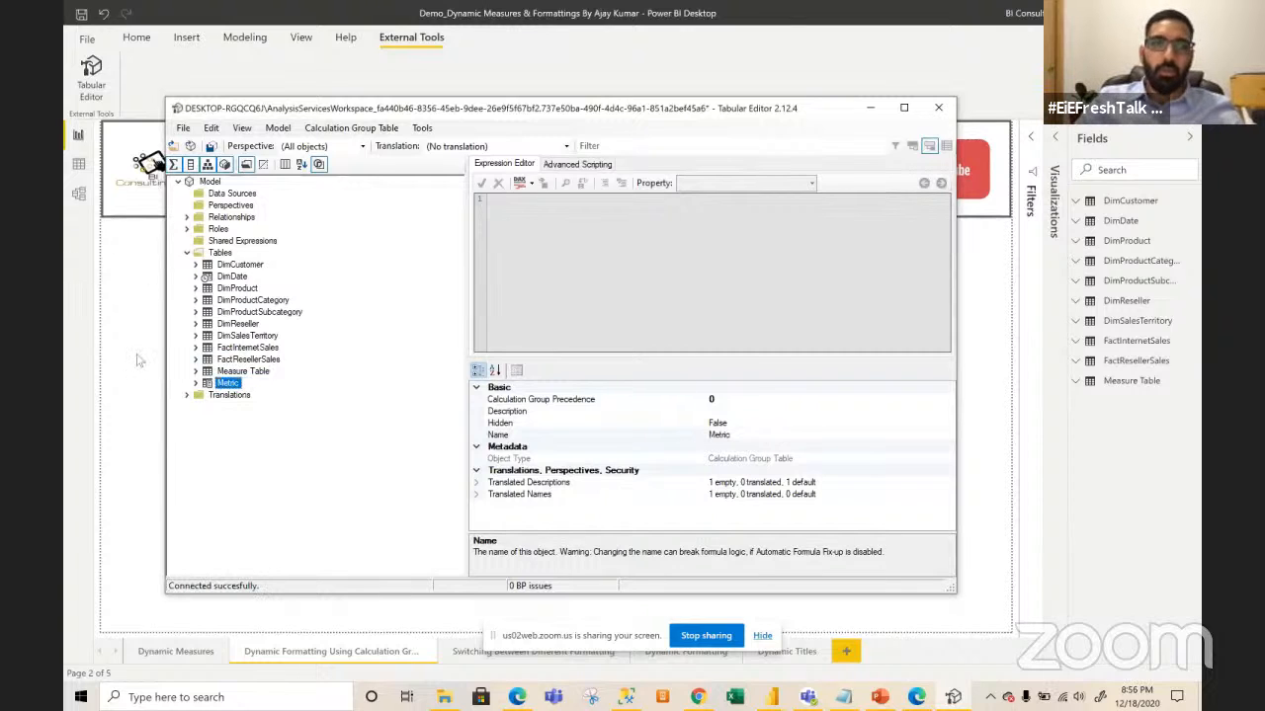
- Add a calculation item named Sales to the Metric calculation group
left_click(196, 384)
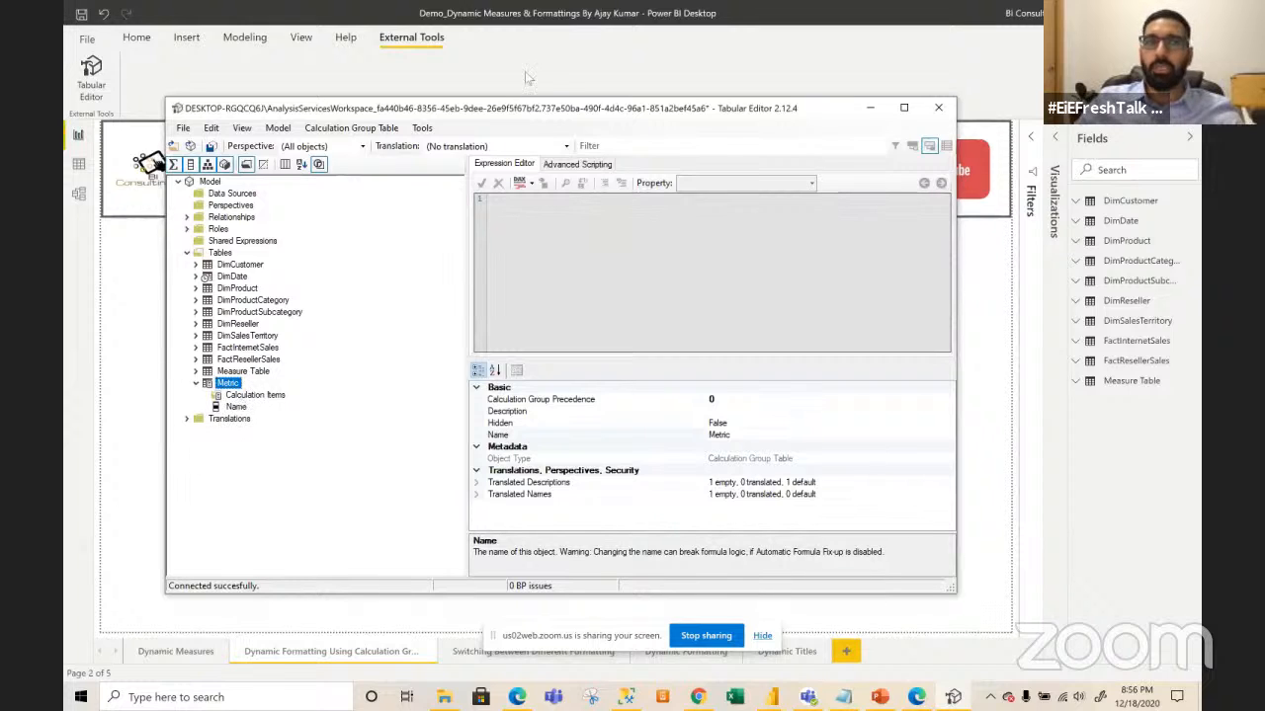
left_click_drag(548, 116, 712, 118)
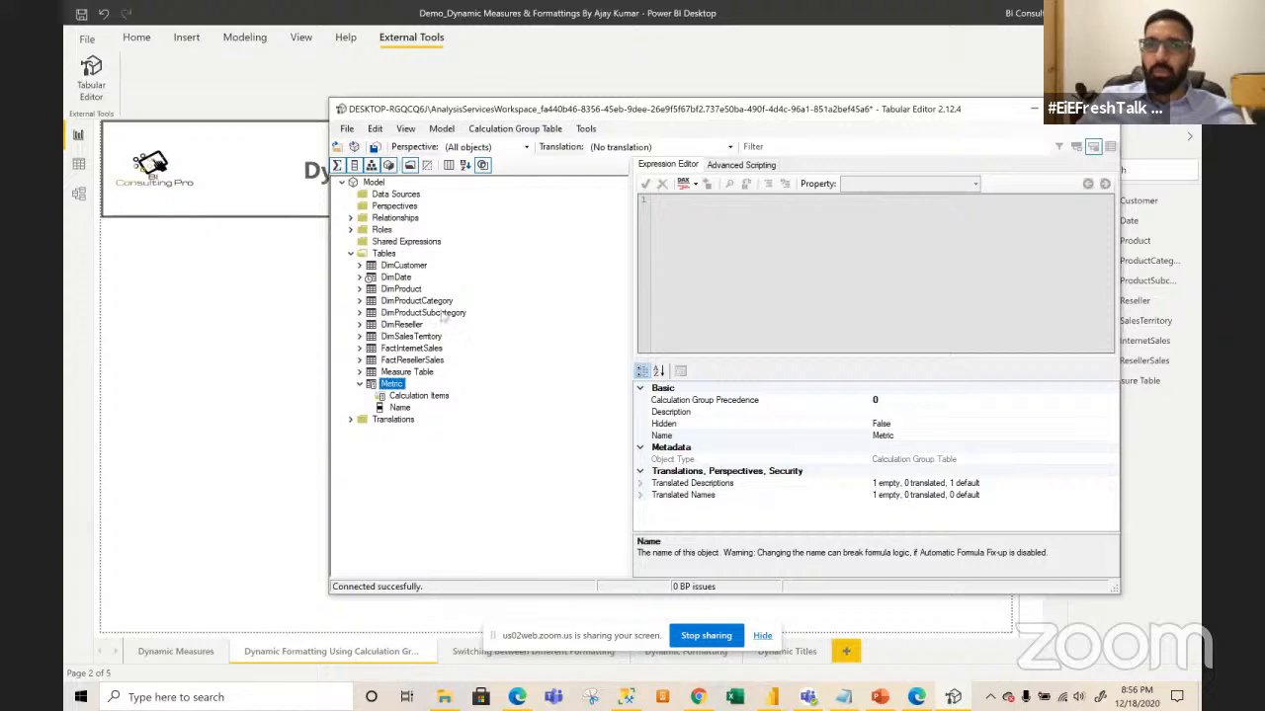
left_click(405, 396)
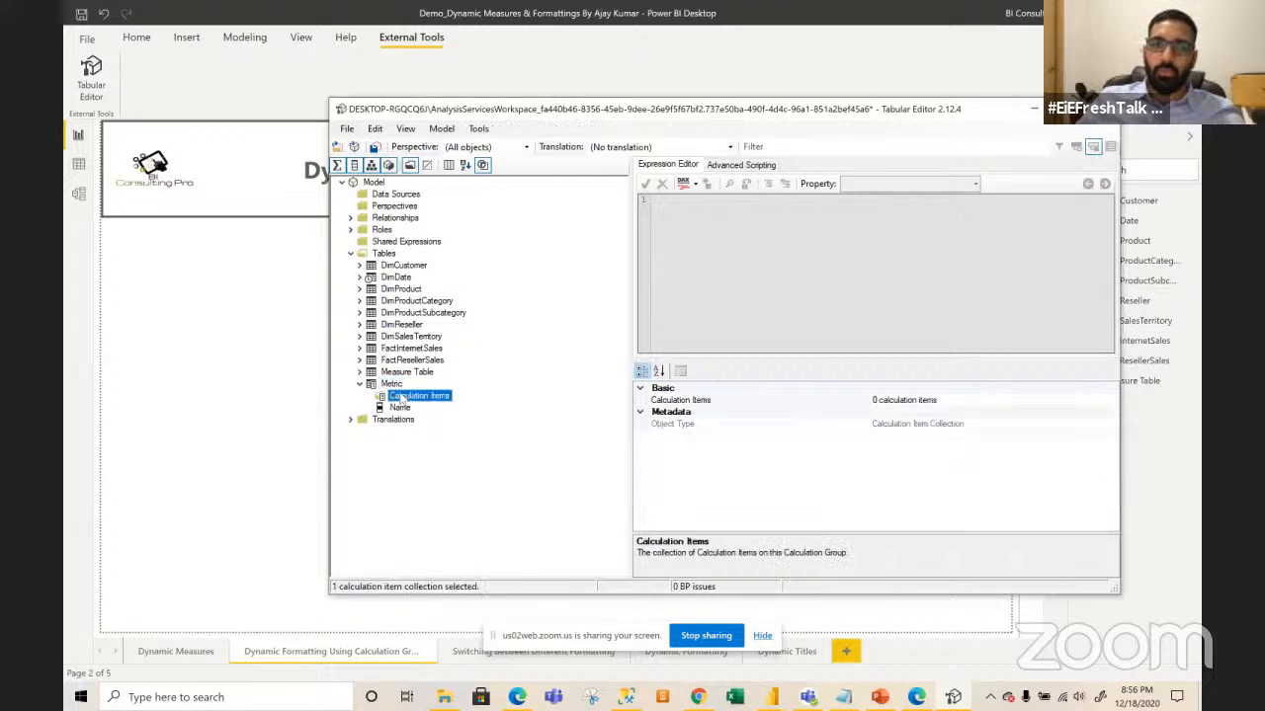
right_click(420, 396)
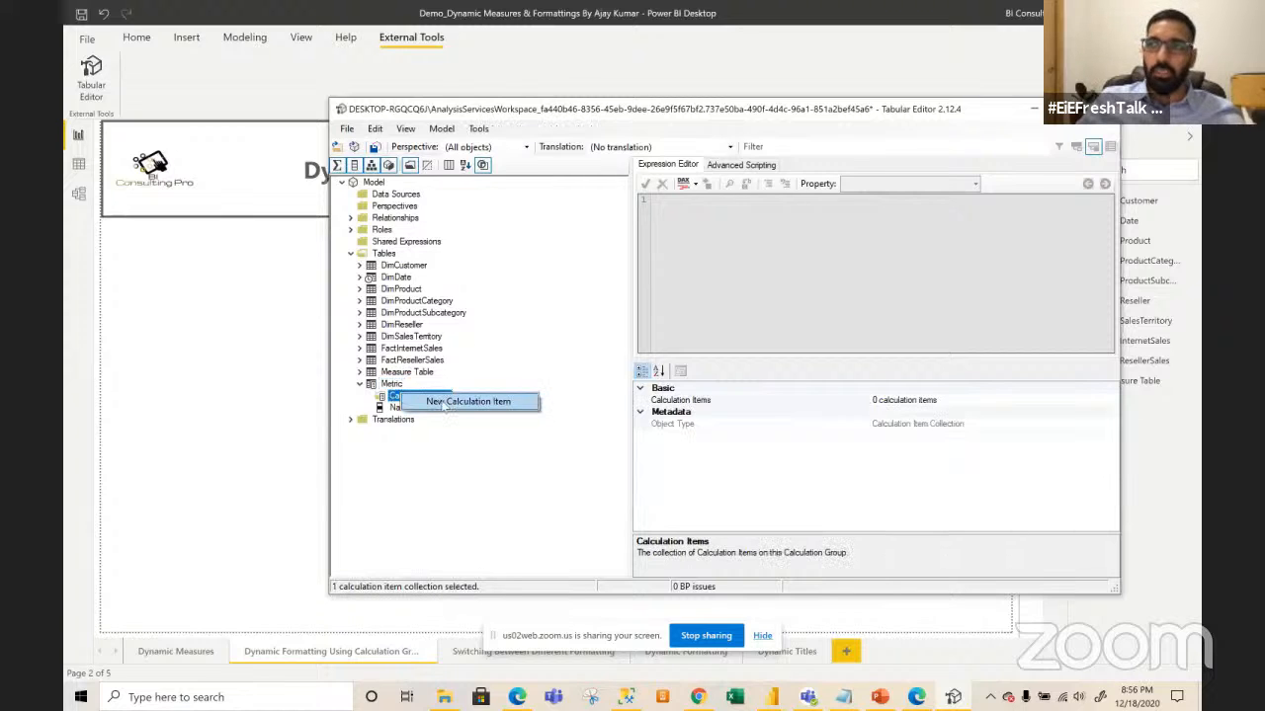
left_click(444, 402)
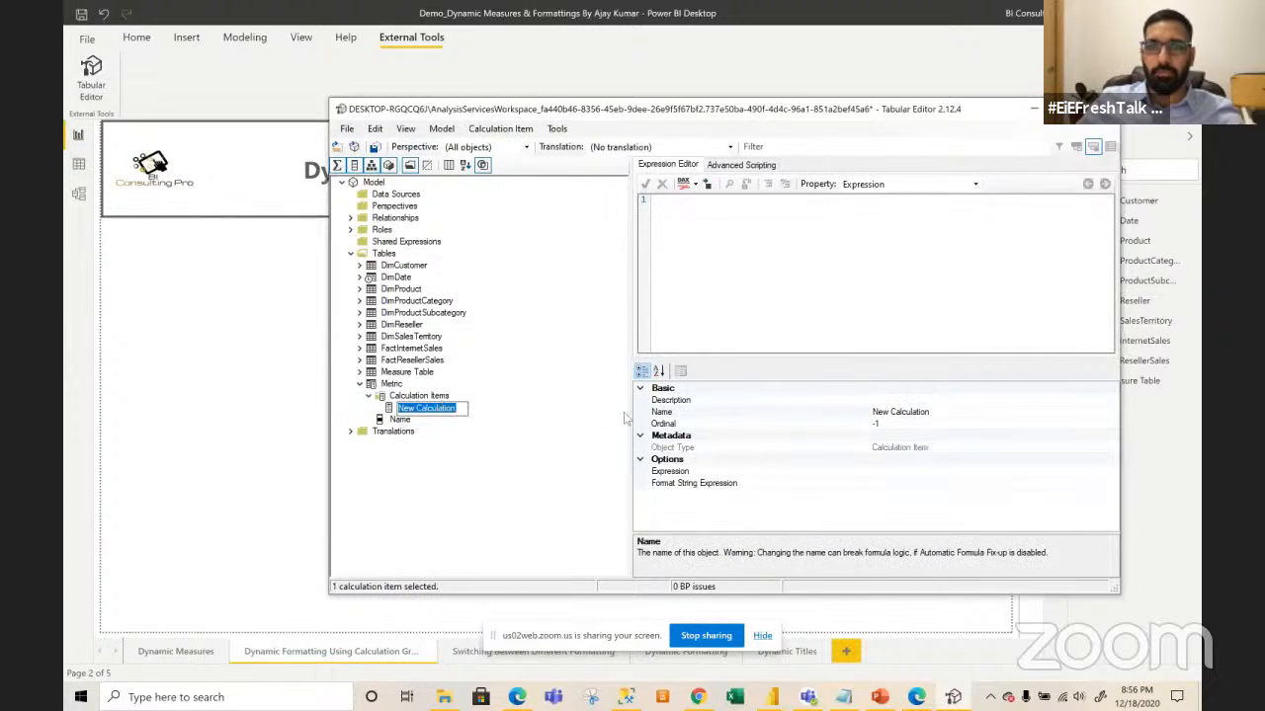
type("Sales")
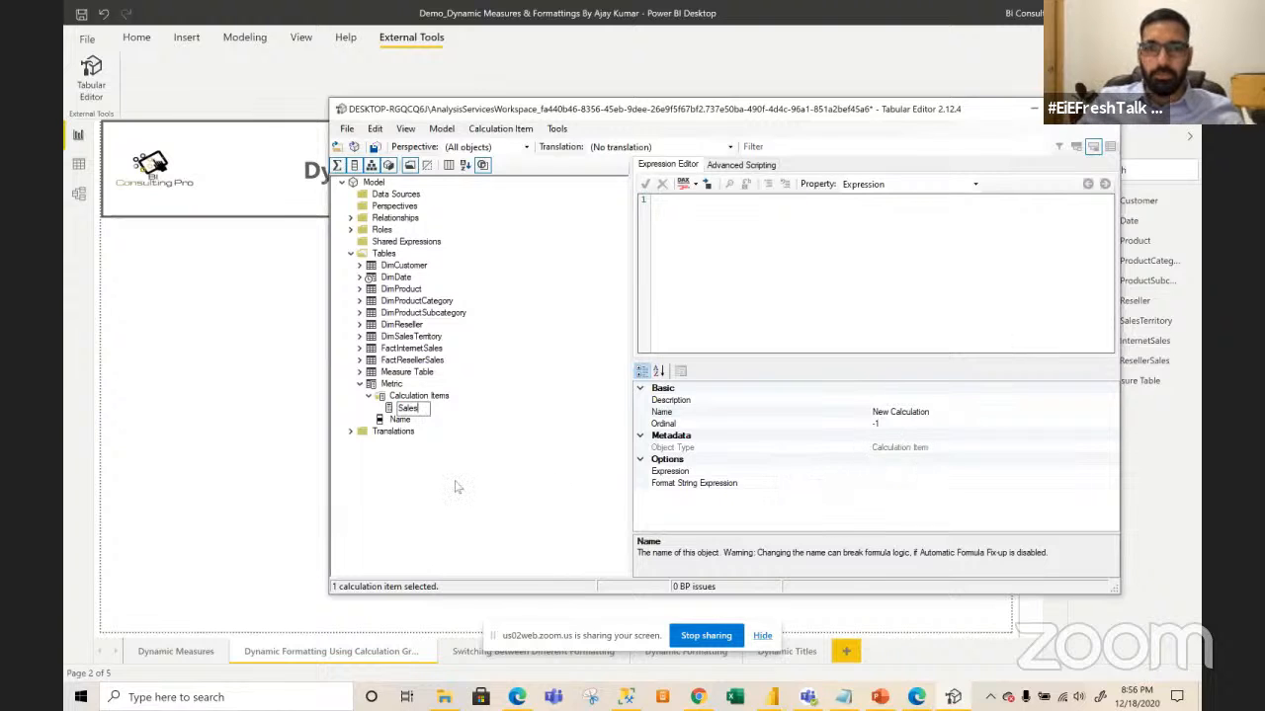
left_click(387, 408)
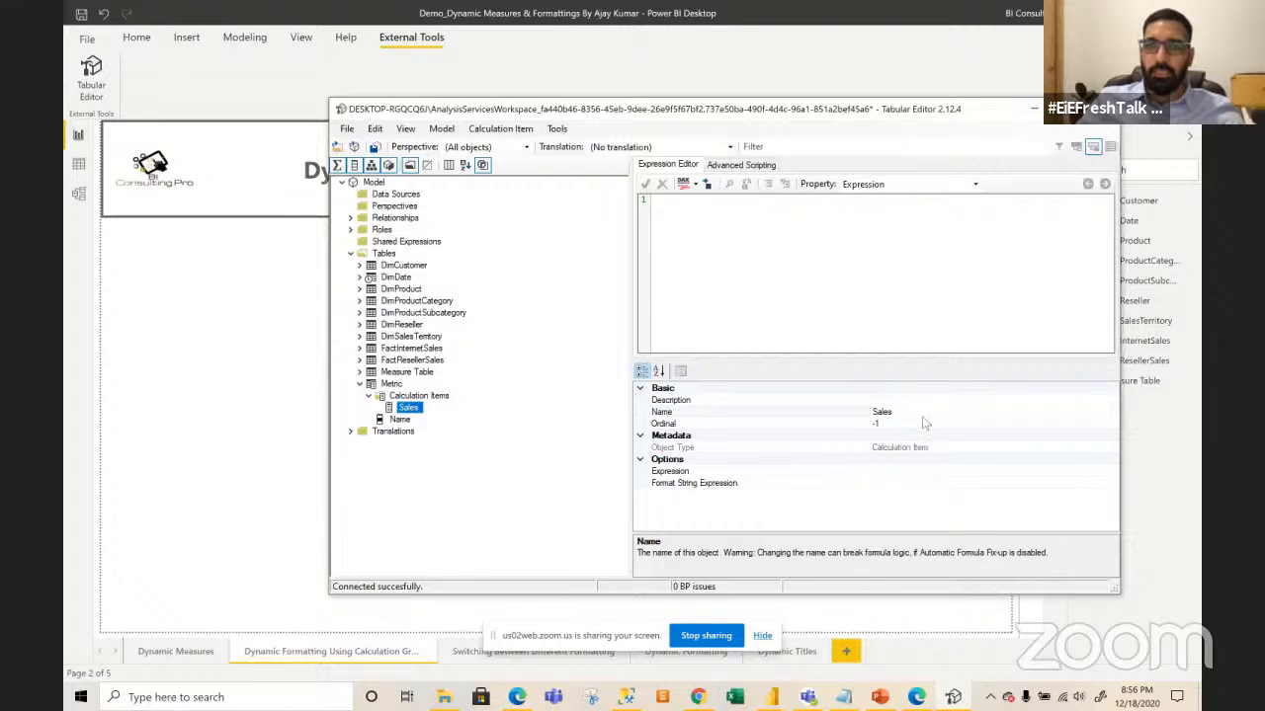
- Set the Sales calculation item's DAX expression to [Sales]
left_click(887, 472)
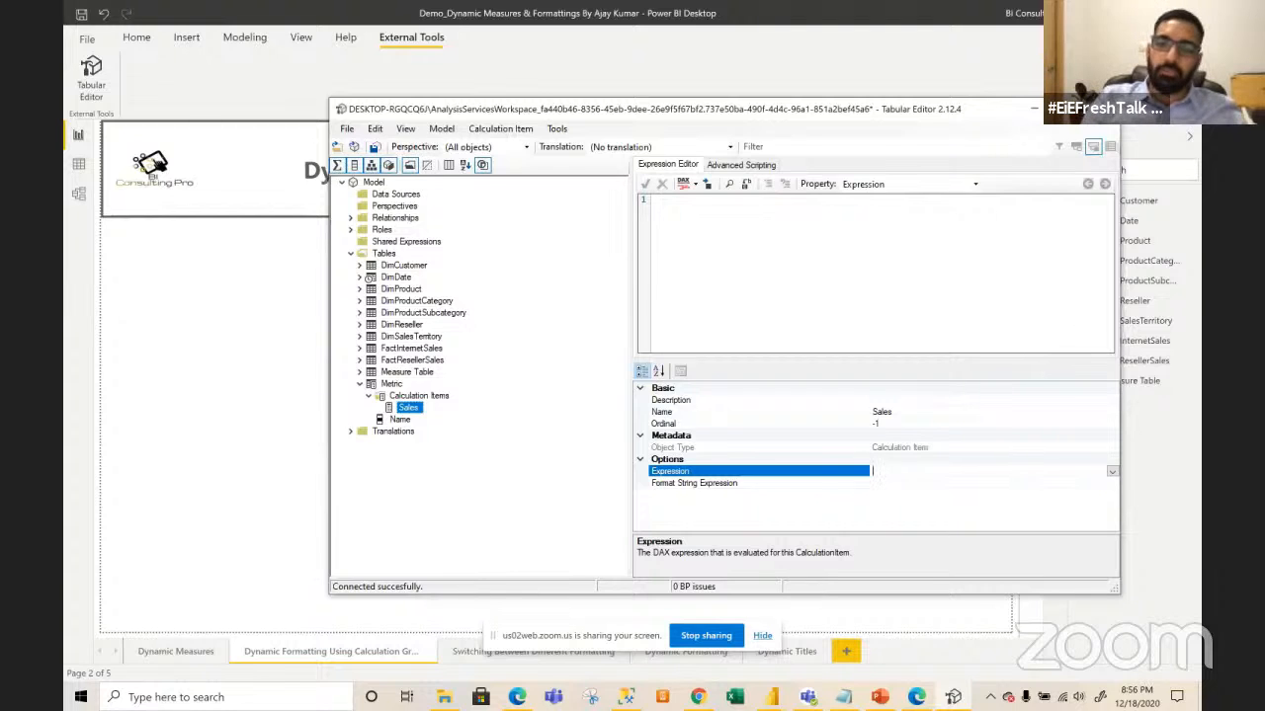
type("[Sal")
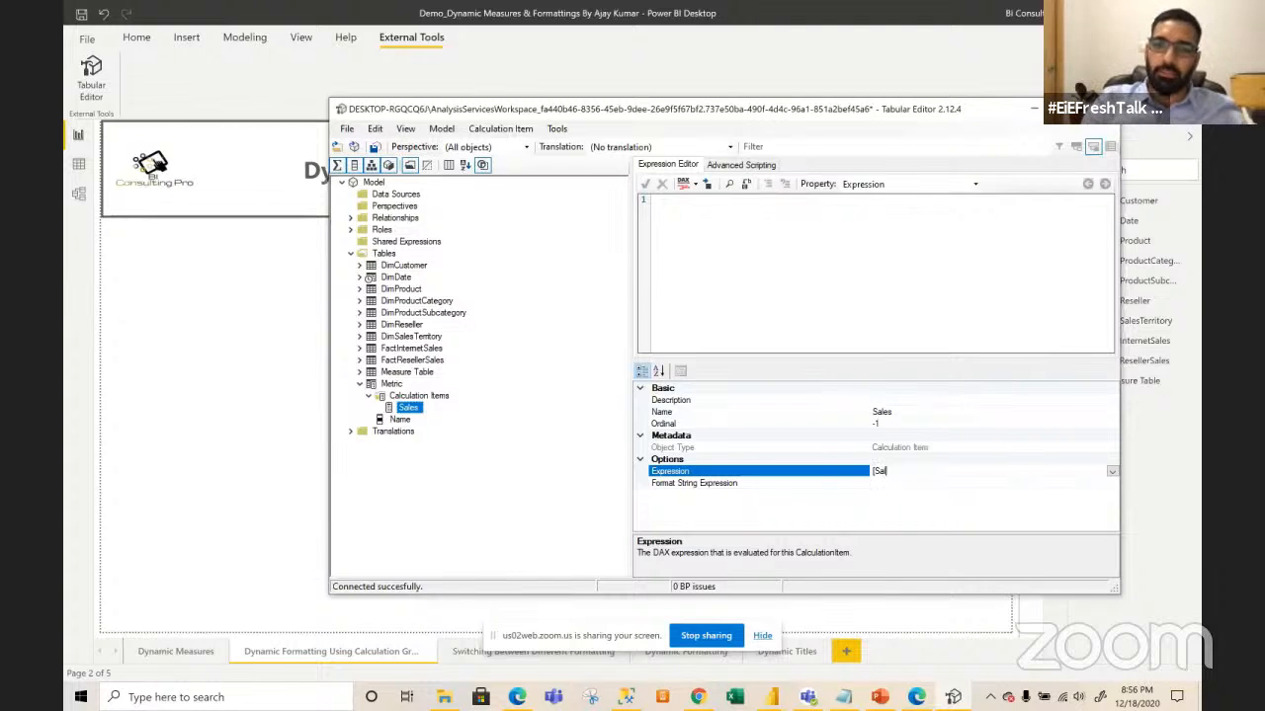
type("es")
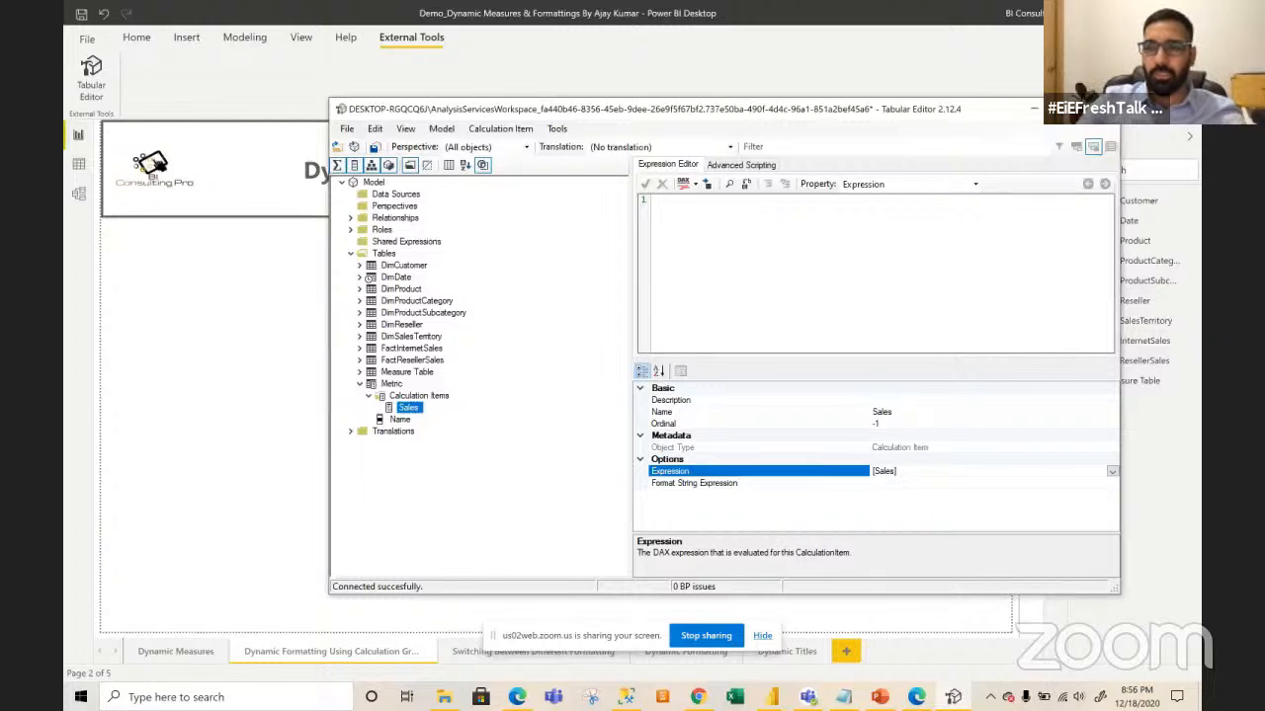
type("]")
- Set the Sales item's format string expression to "#,0" and maximize the Tabular Editor window
left_click(895, 483)
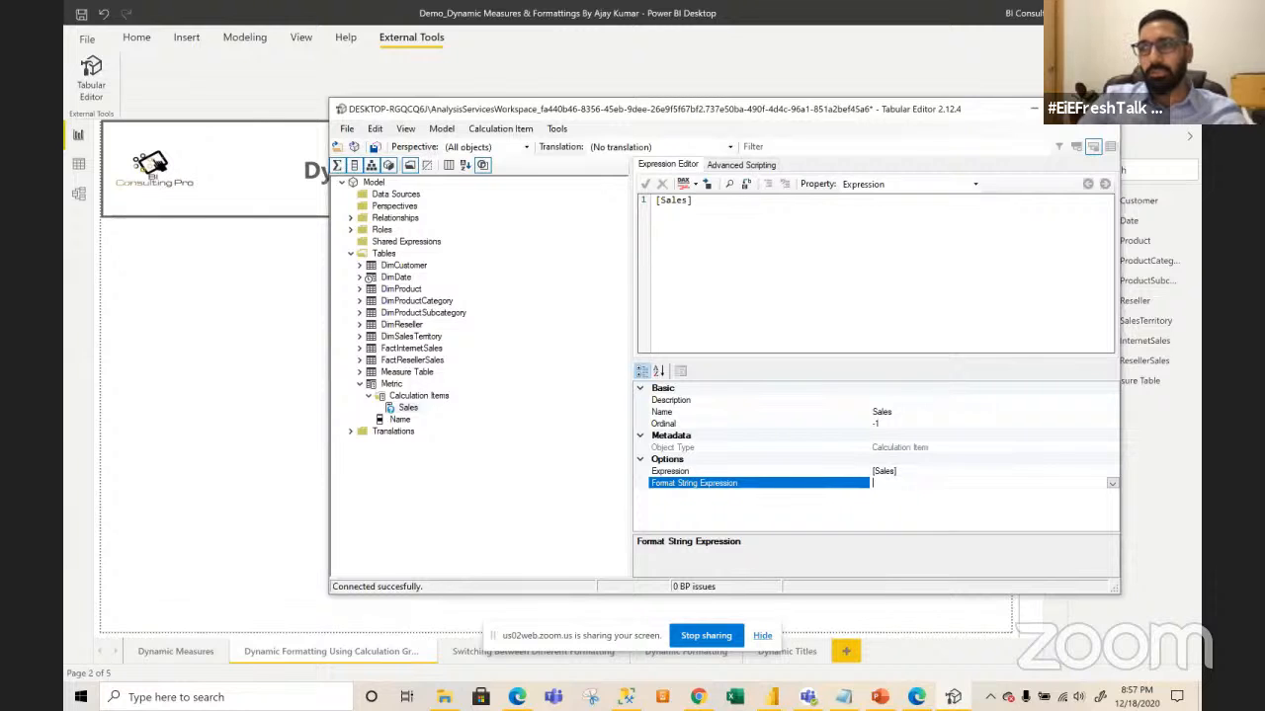
left_click(763, 636)
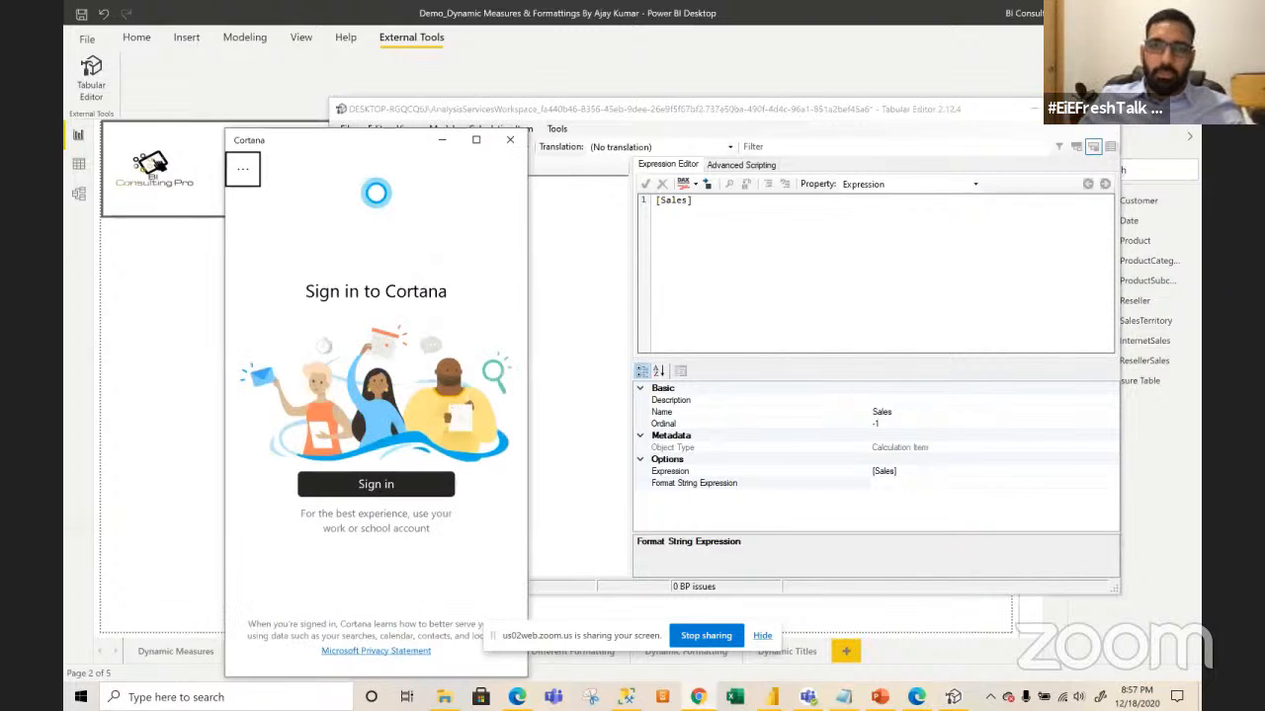
left_click(510, 139)
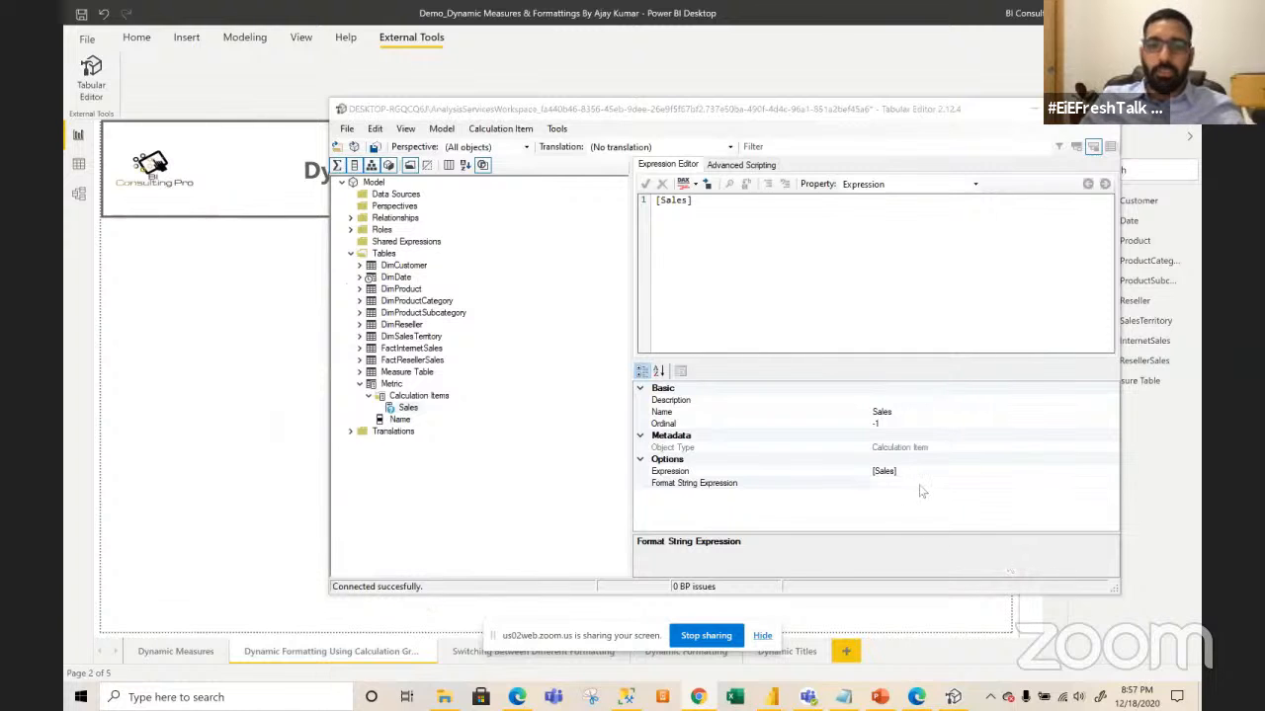
left_click(920, 481)
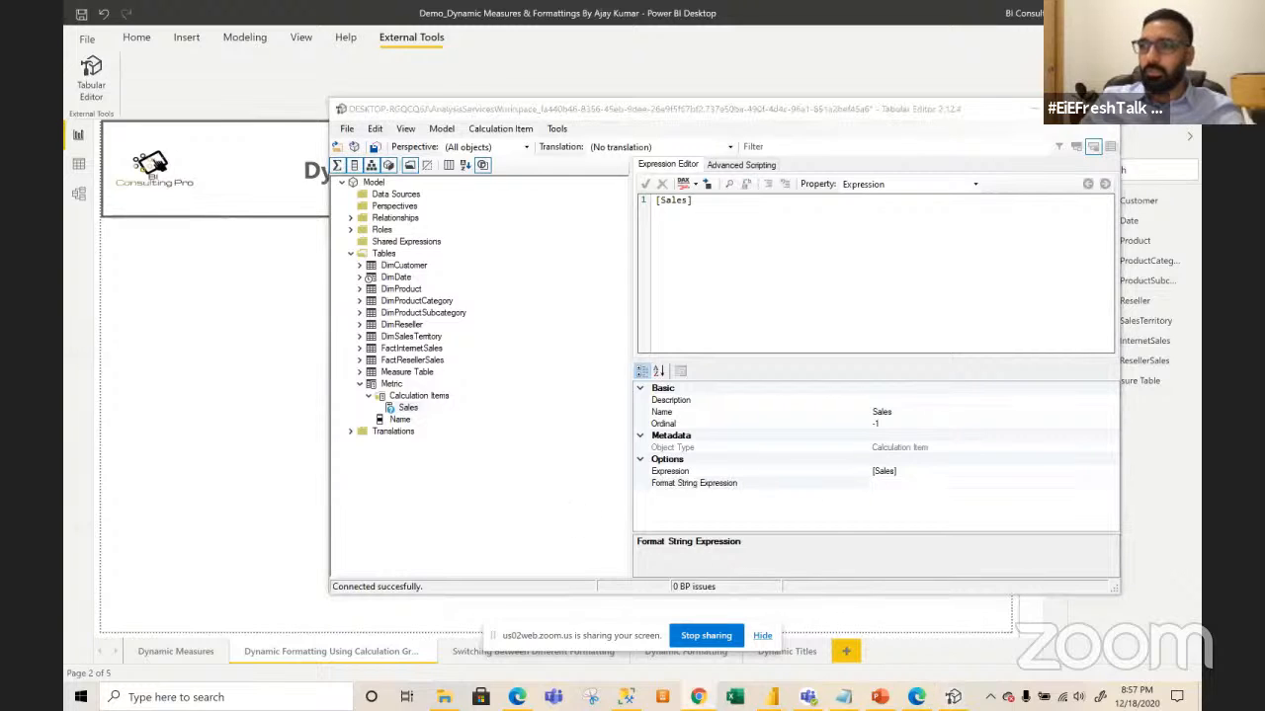
left_click(923, 483)
type("\"#,0\"")
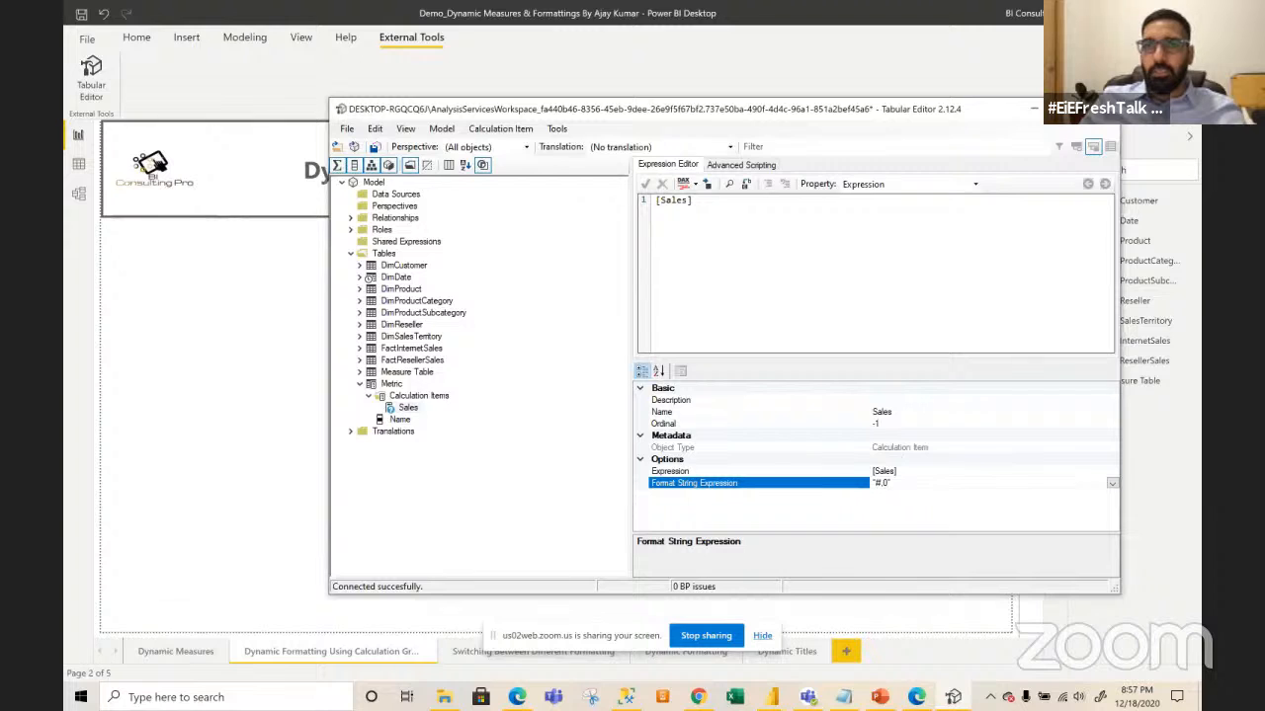
left_click(1069, 108)
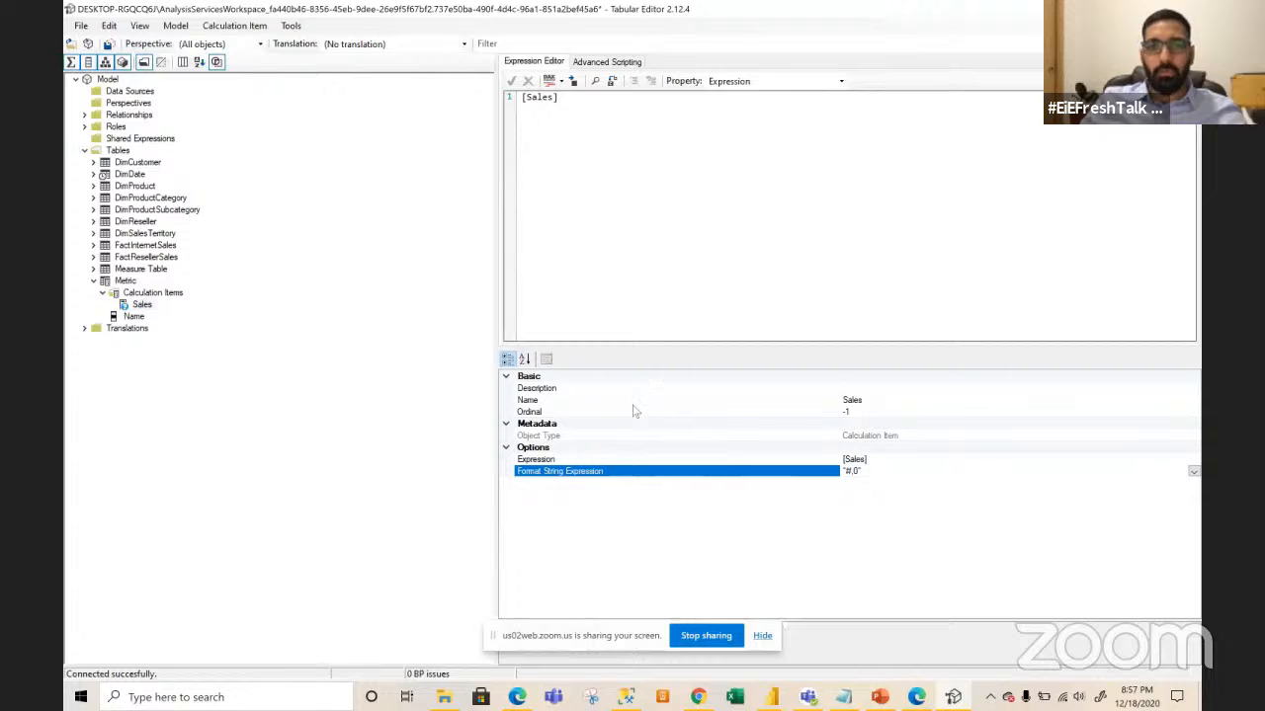
left_click(525, 414)
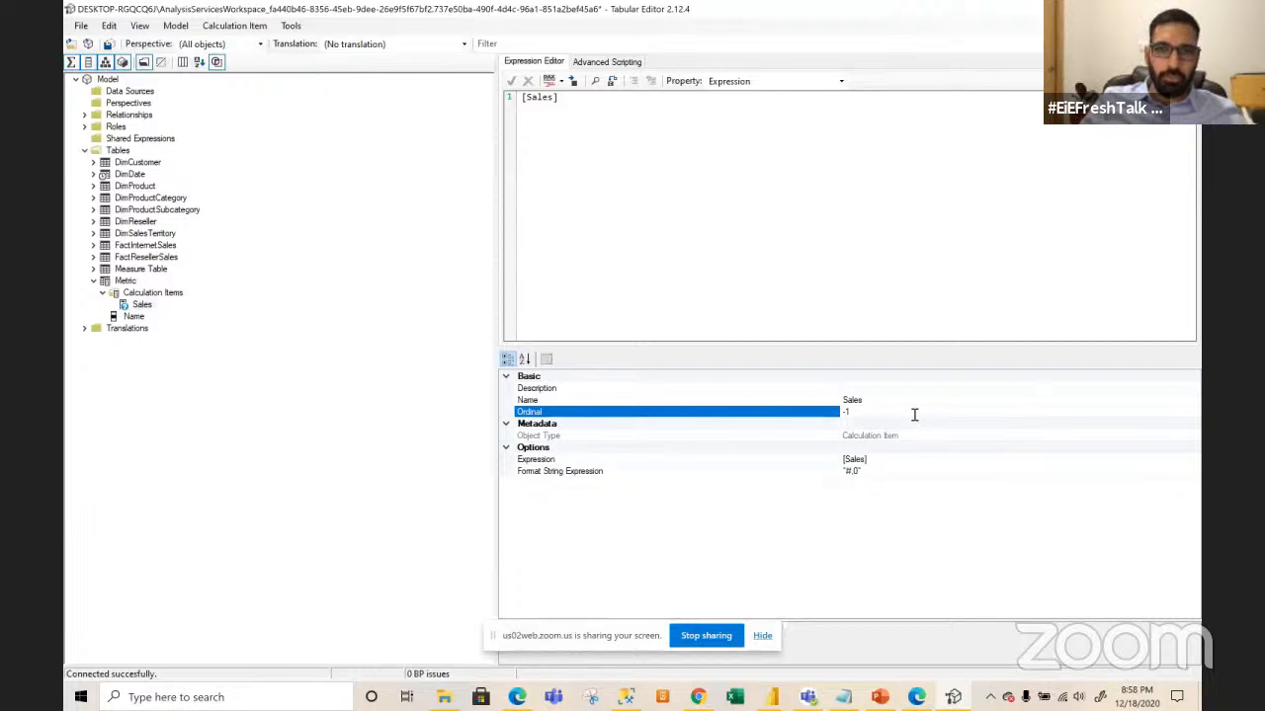
- Add a second calculation item to the Metric group and try to name it Cost
left_click(156, 295)
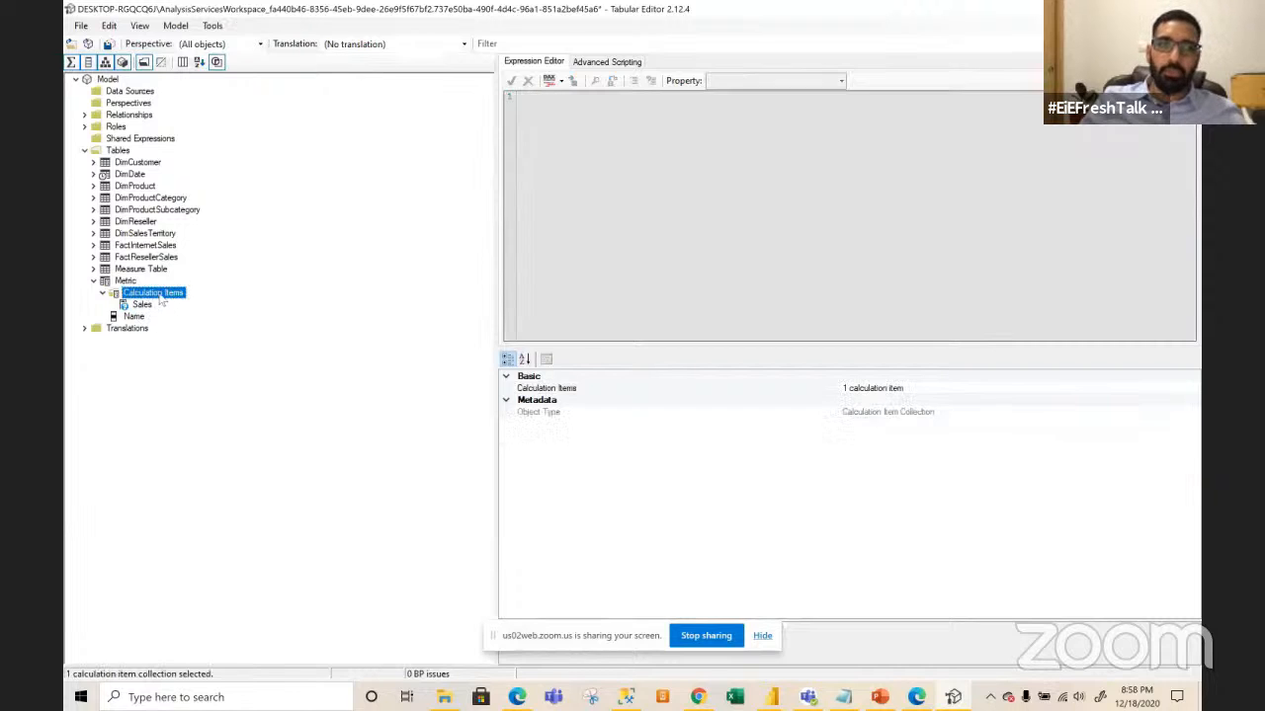
right_click(160, 296)
left_click(233, 303)
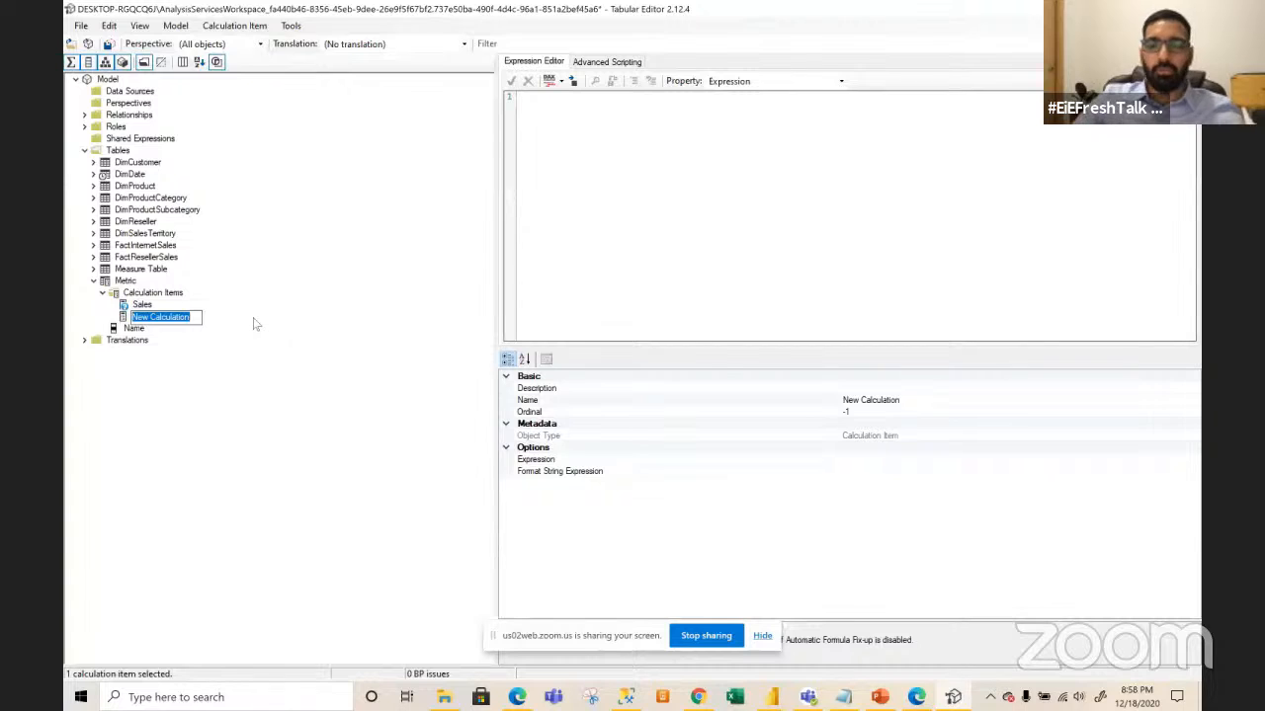
type("Cost")
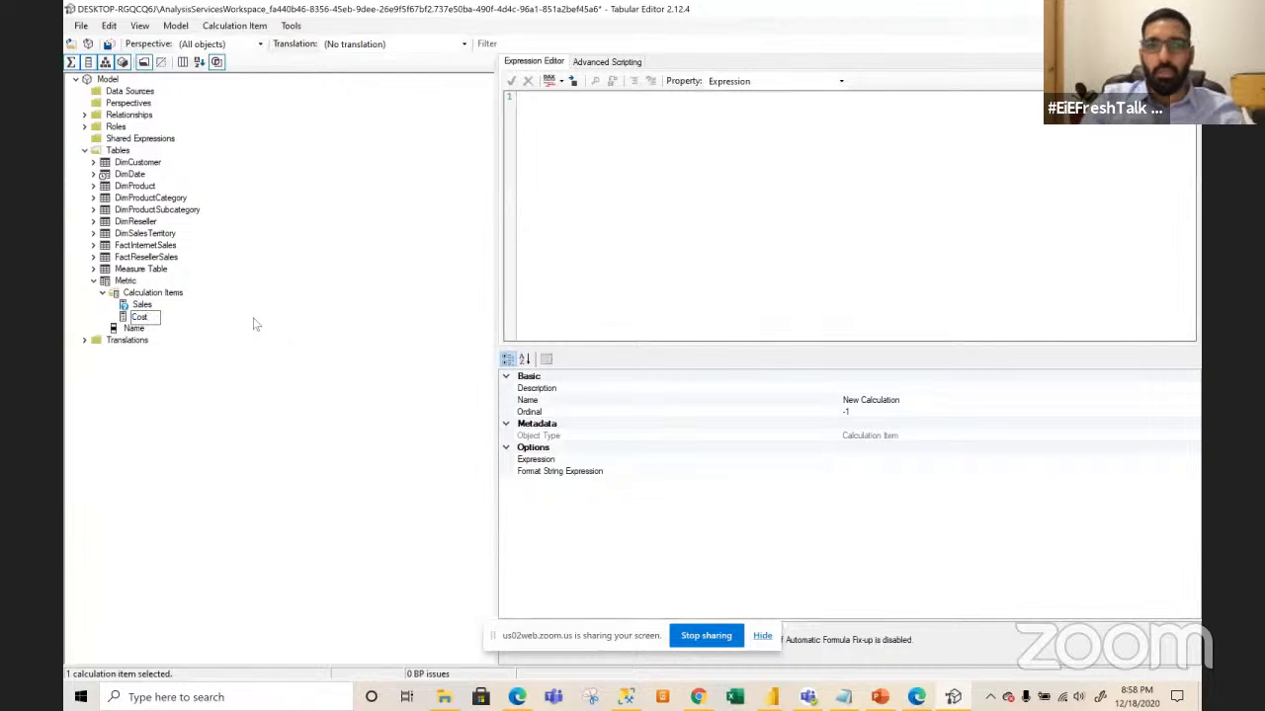
left_click(858, 435)
- Give the second calculation item the expression [Cost] and the format string expression "#,##0"
left_click(855, 460)
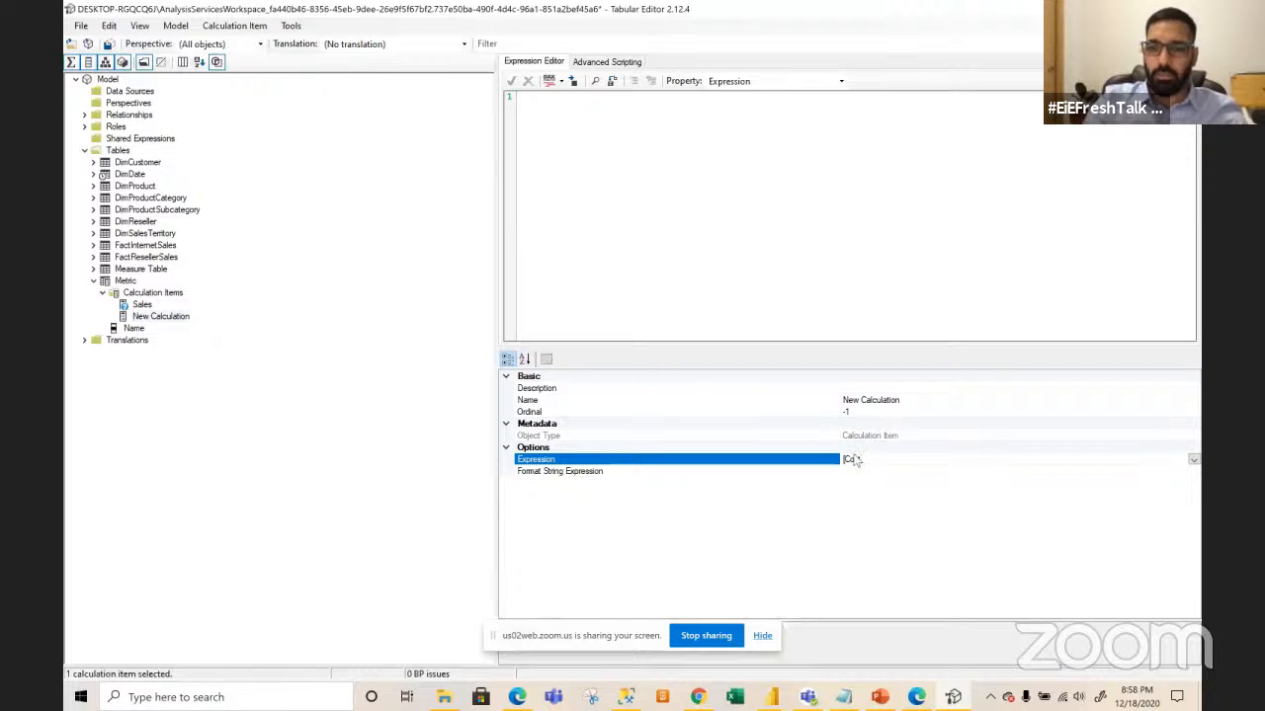
left_click(872, 473)
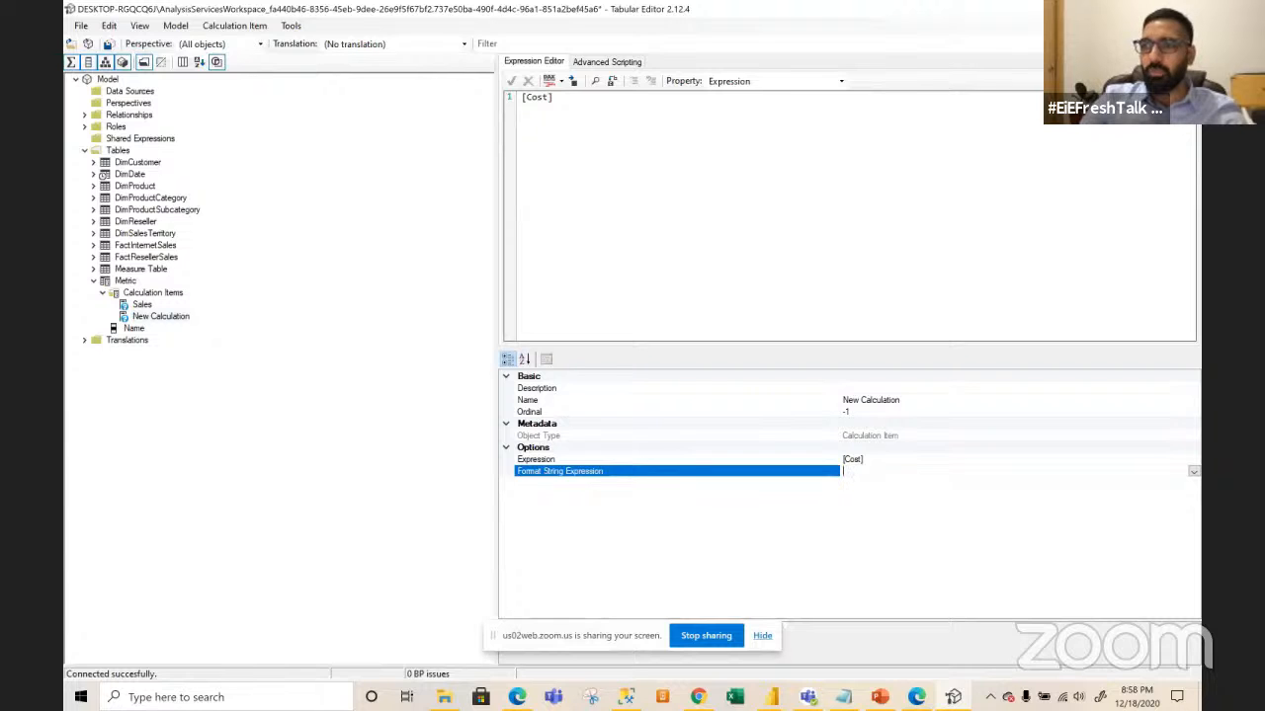
key("alt+Tab")
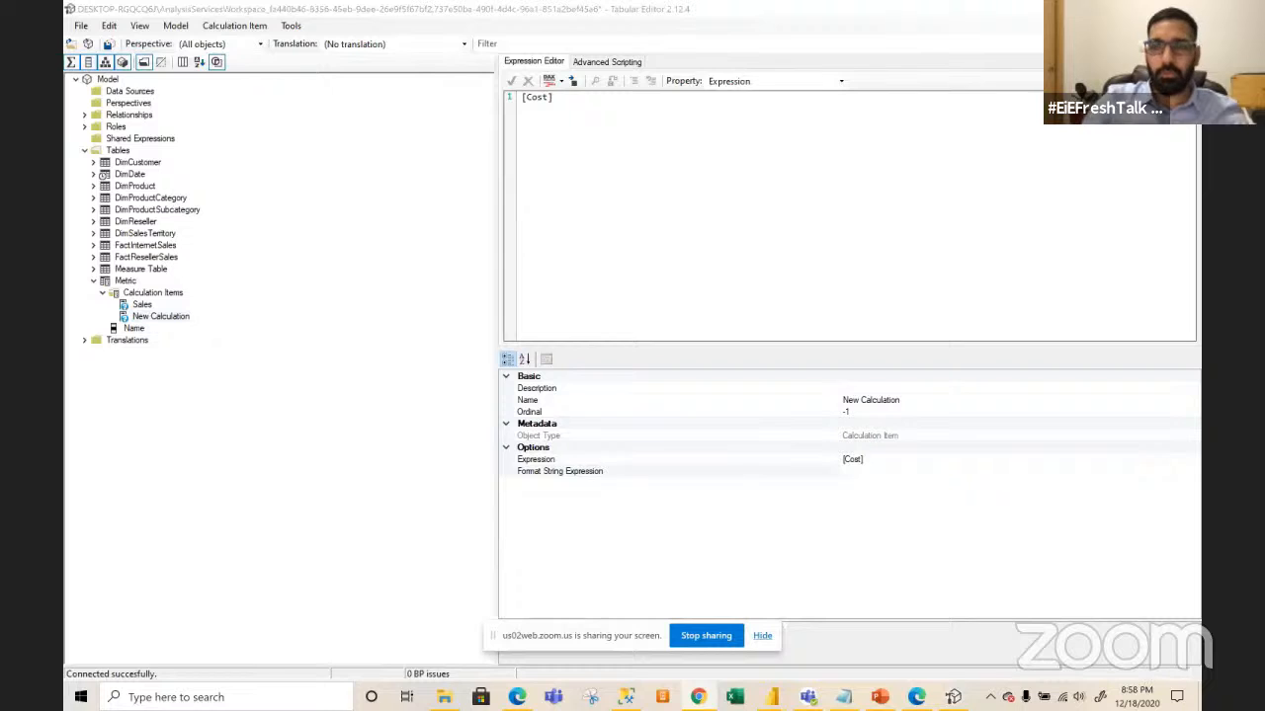
left_click(859, 473)
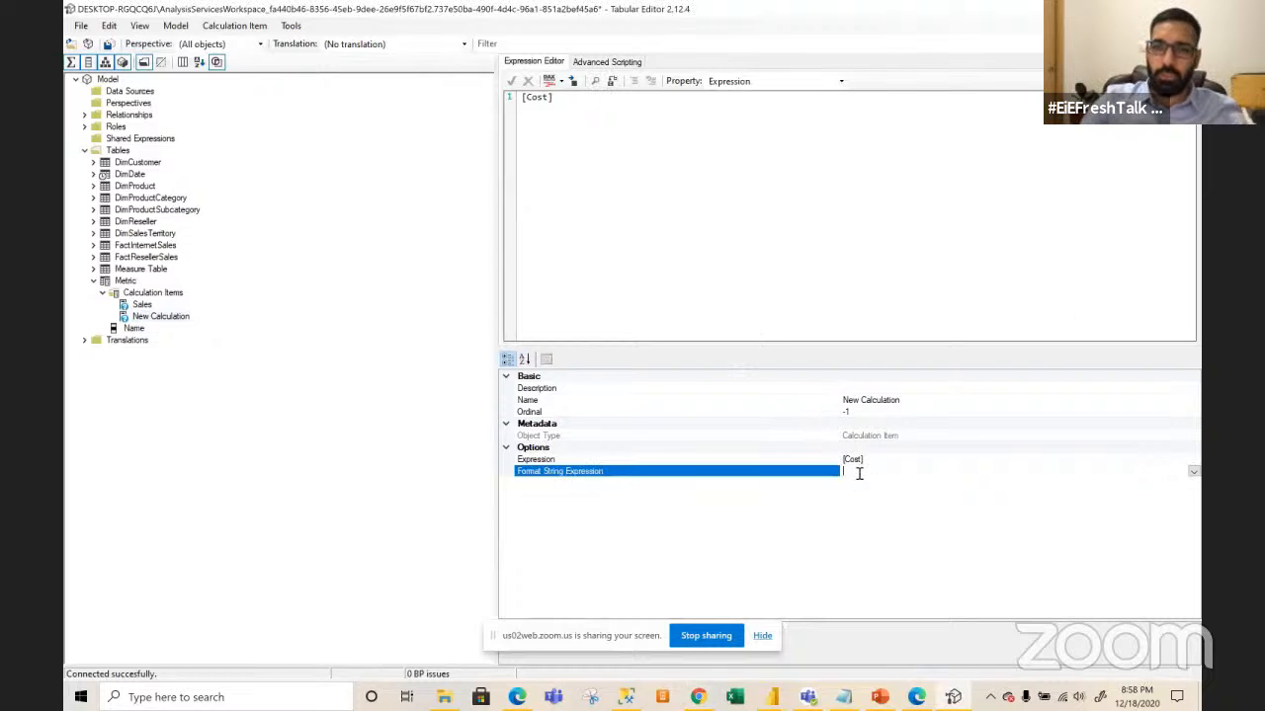
type("\"#,##0\"")
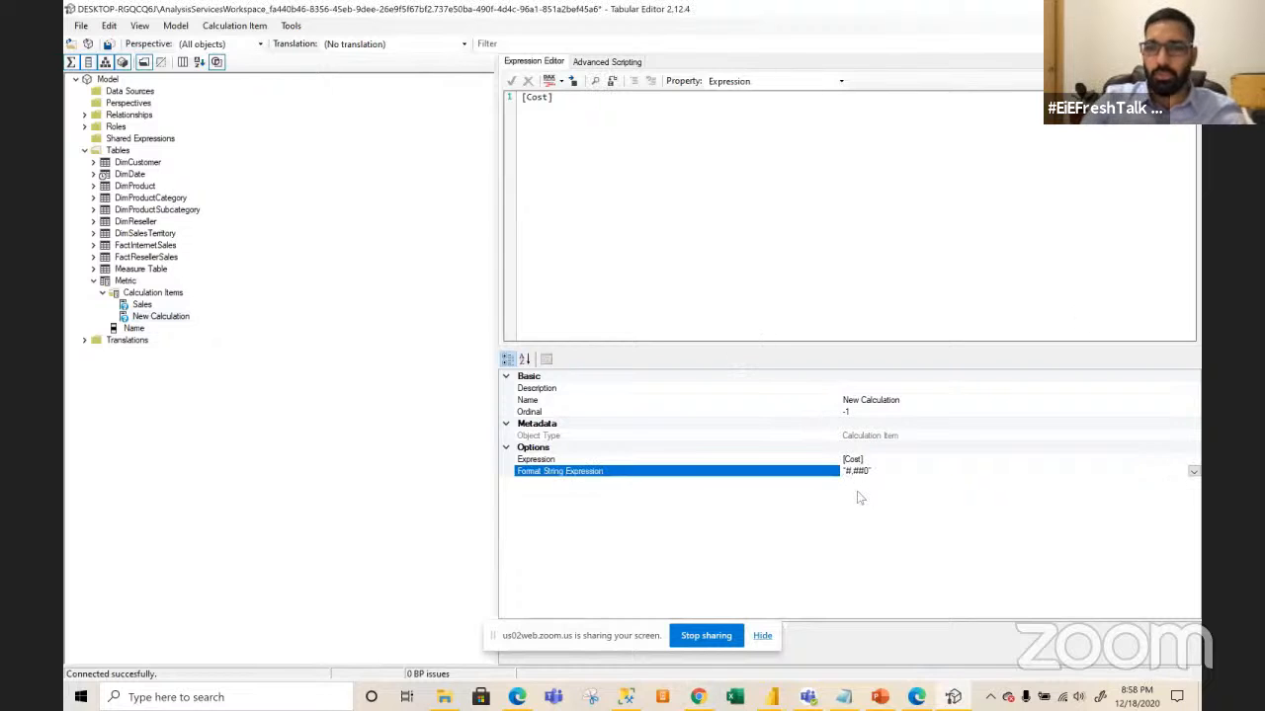
- Rename the second calculation item in the Metric group as Cost
left_click(136, 295)
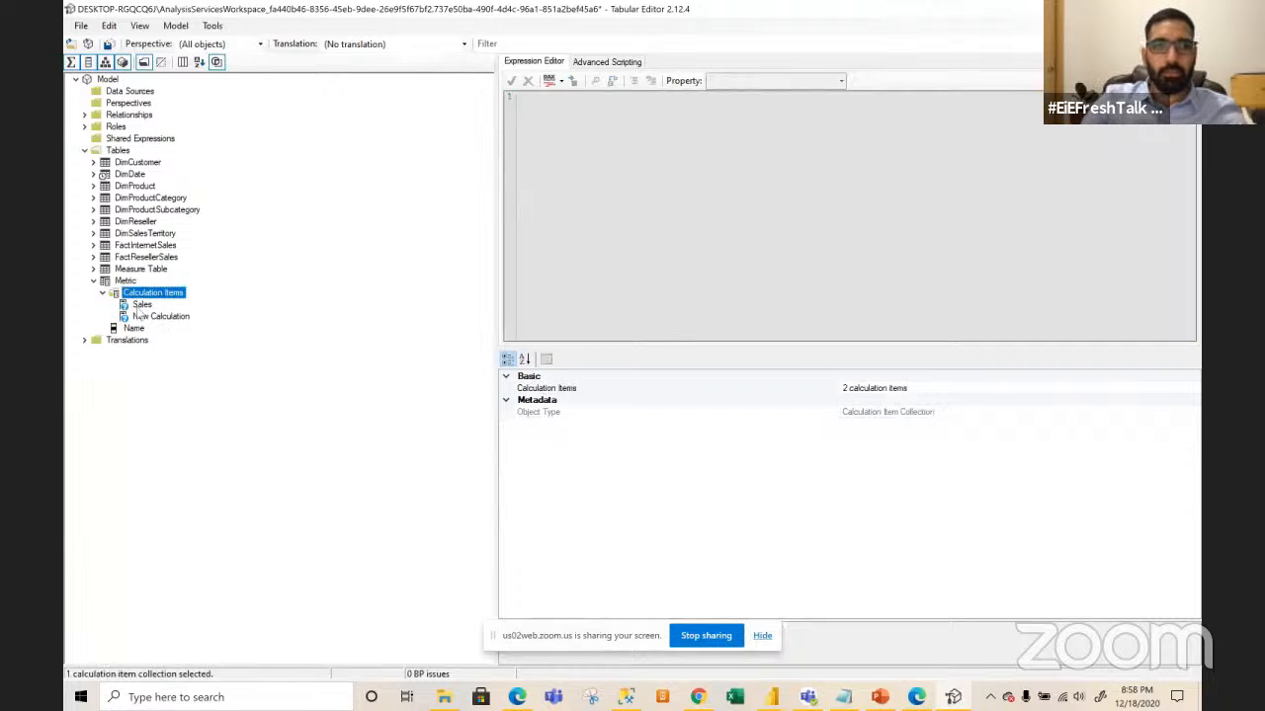
left_click(139, 316)
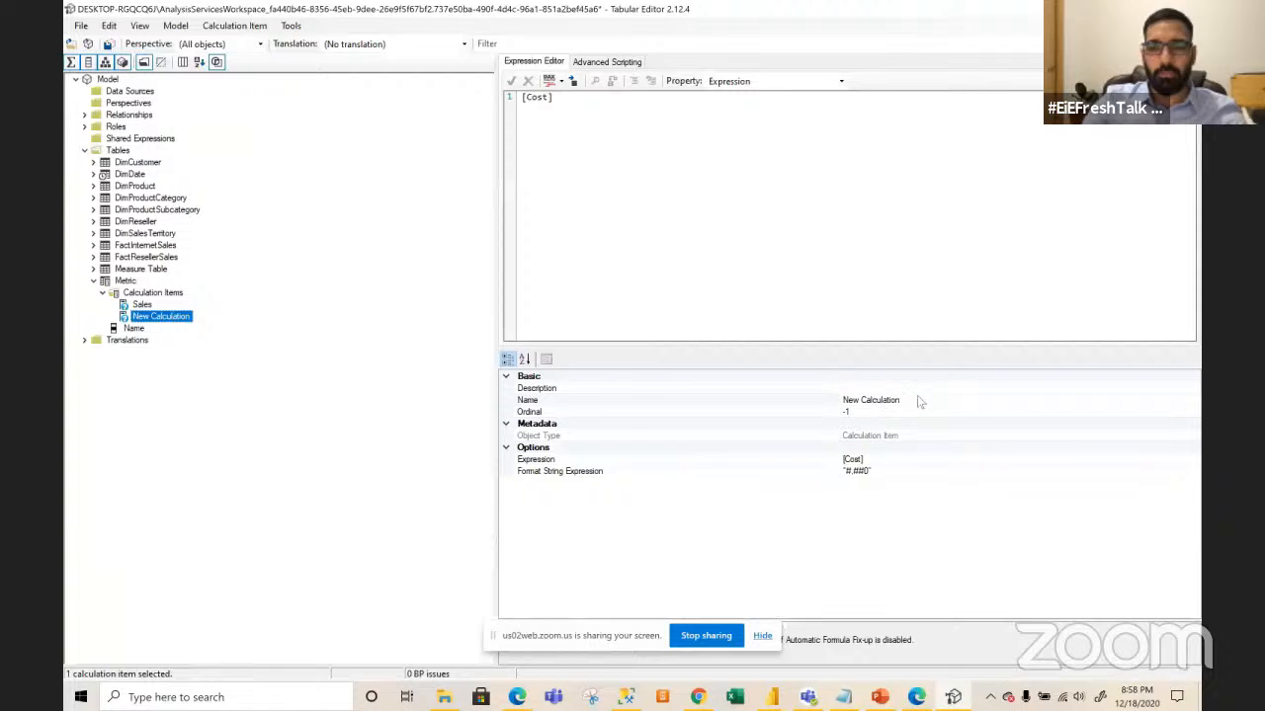
left_click(911, 400)
left_click(909, 400)
type("C")
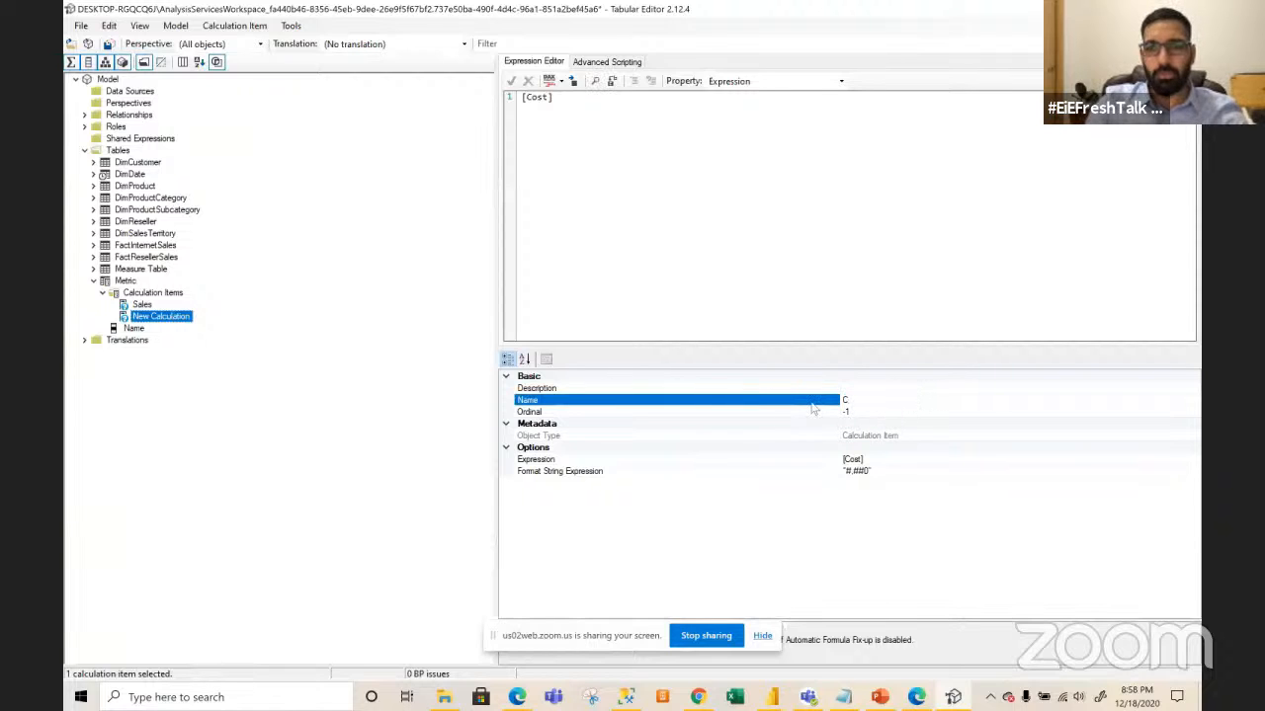
type("ost")
left_click(253, 373)
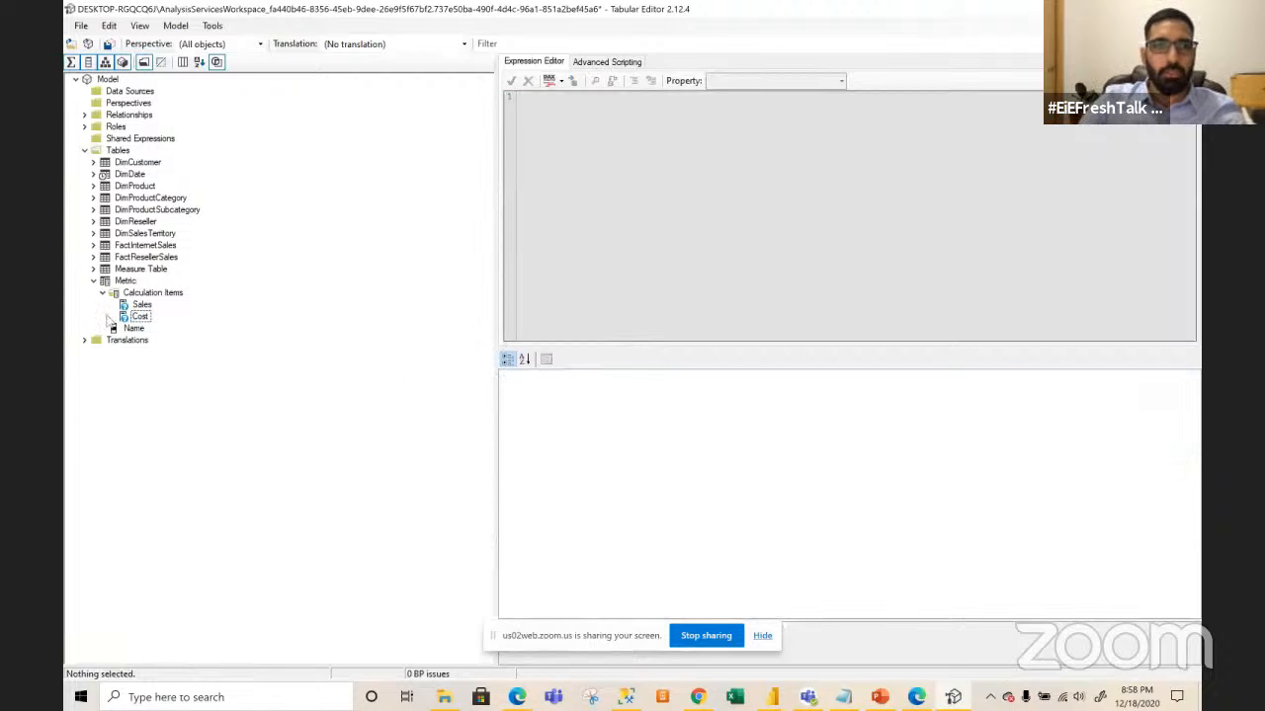
- Add a third calculation item to the Metric group and name it Margin
right_click(150, 294)
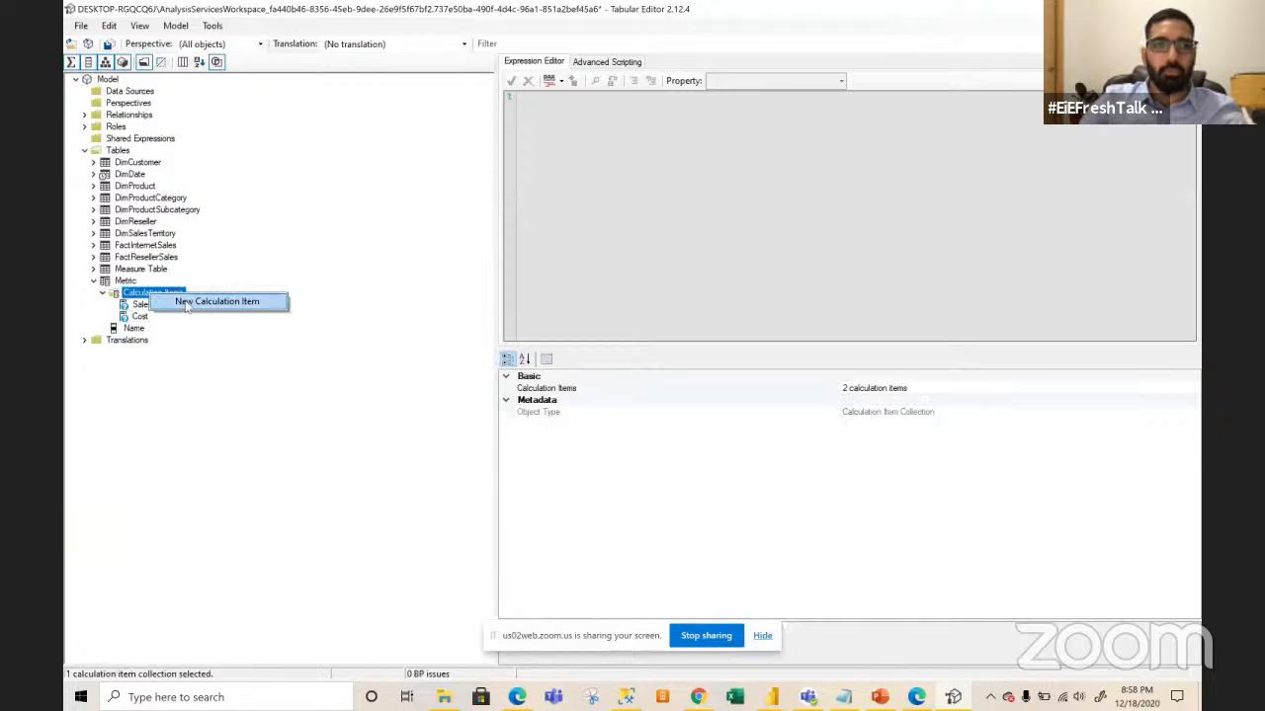
left_click(217, 301)
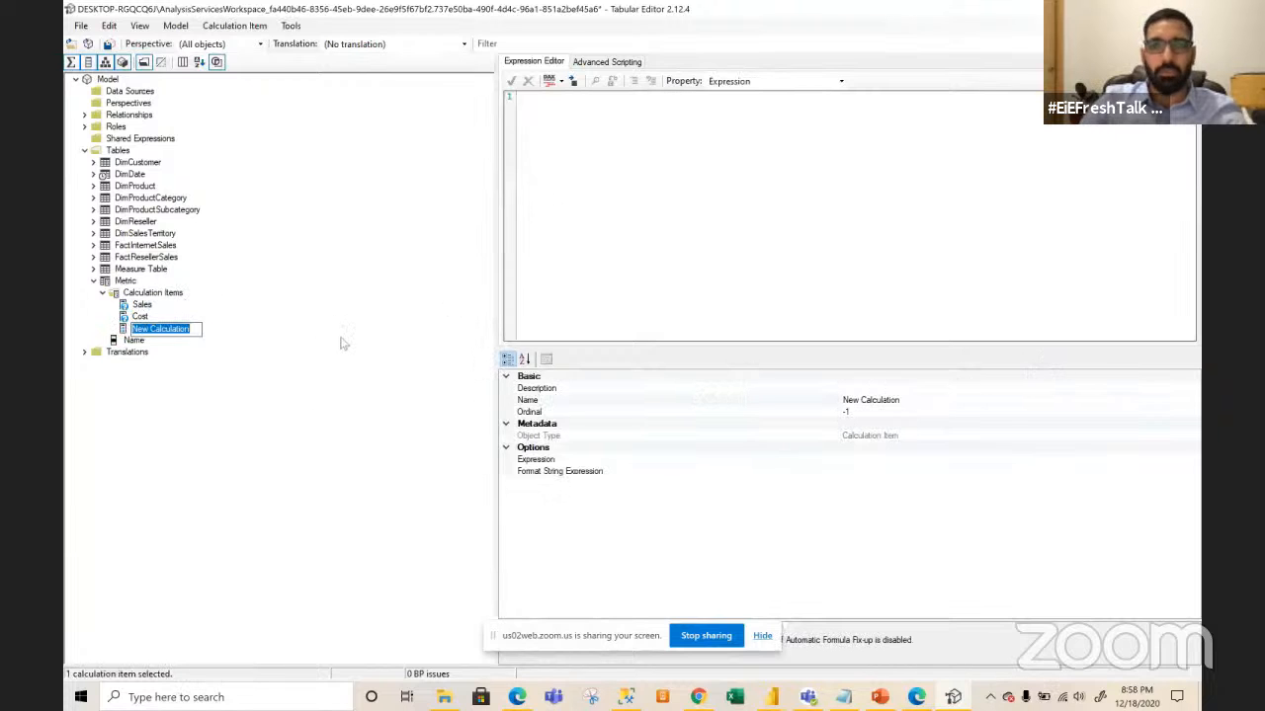
left_click(929, 403)
left_click_drag(887, 403, 833, 413)
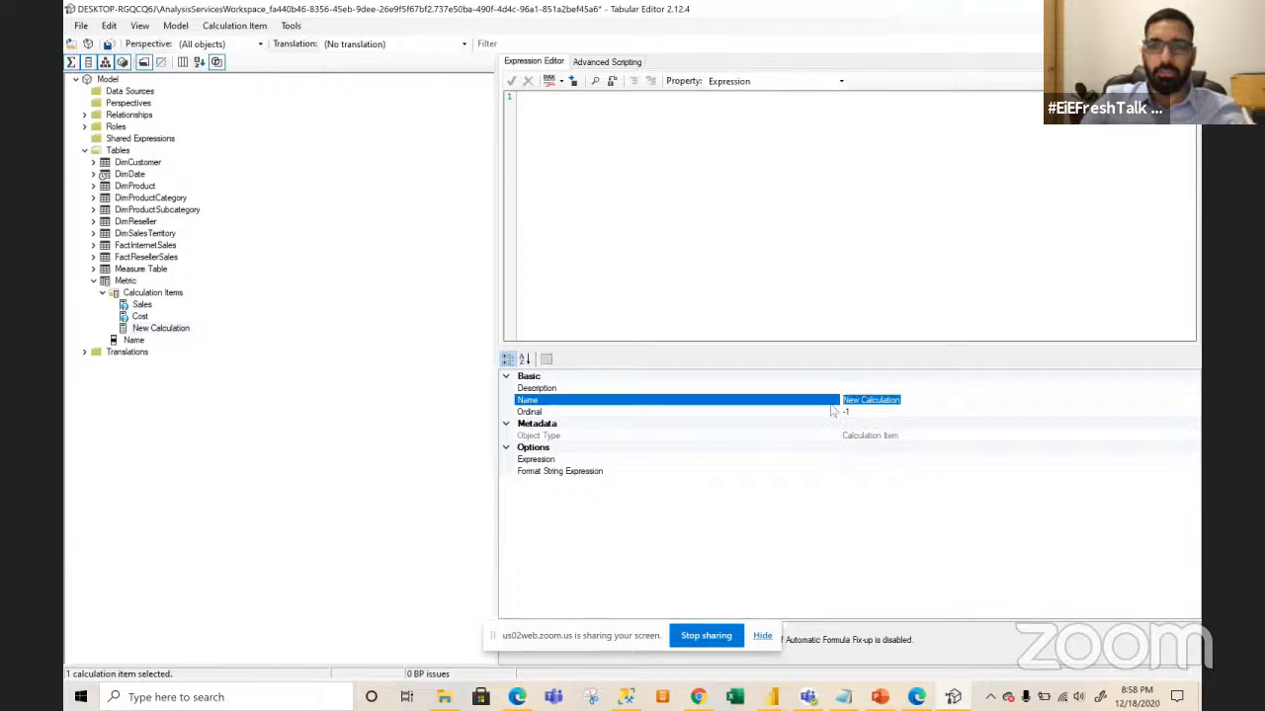
type("Marg")
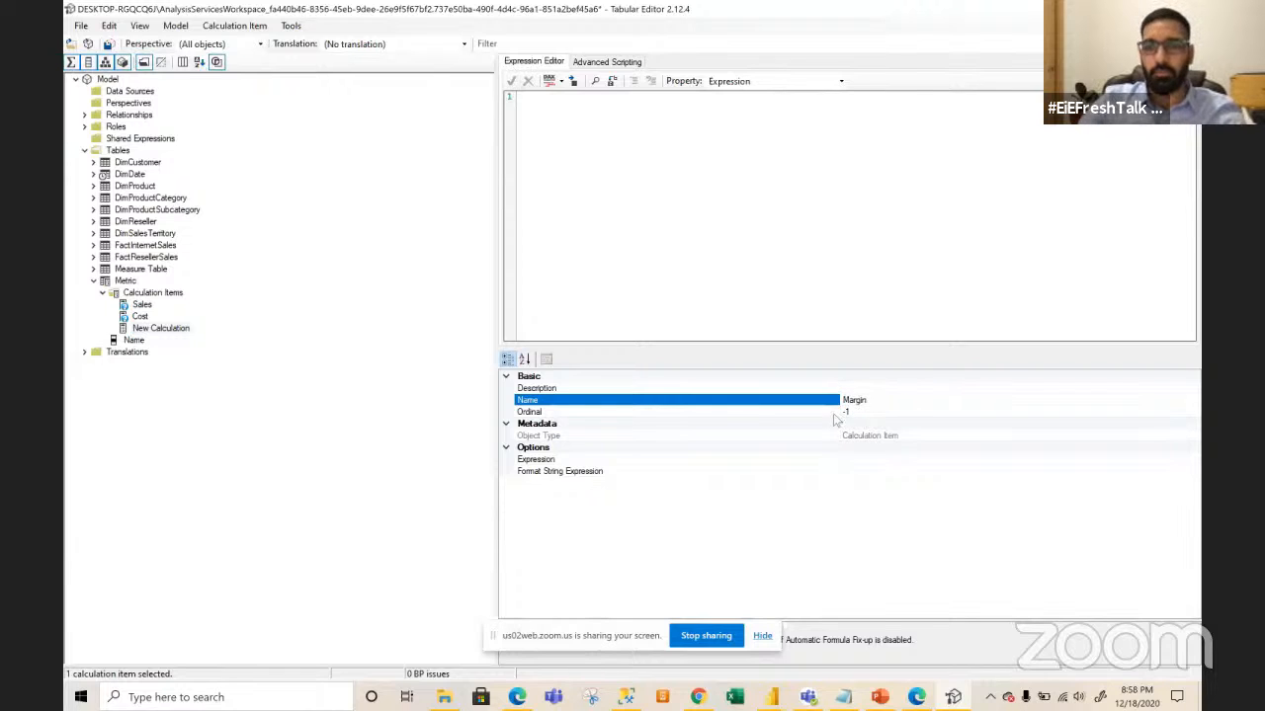
type("in")
left_click(864, 437)
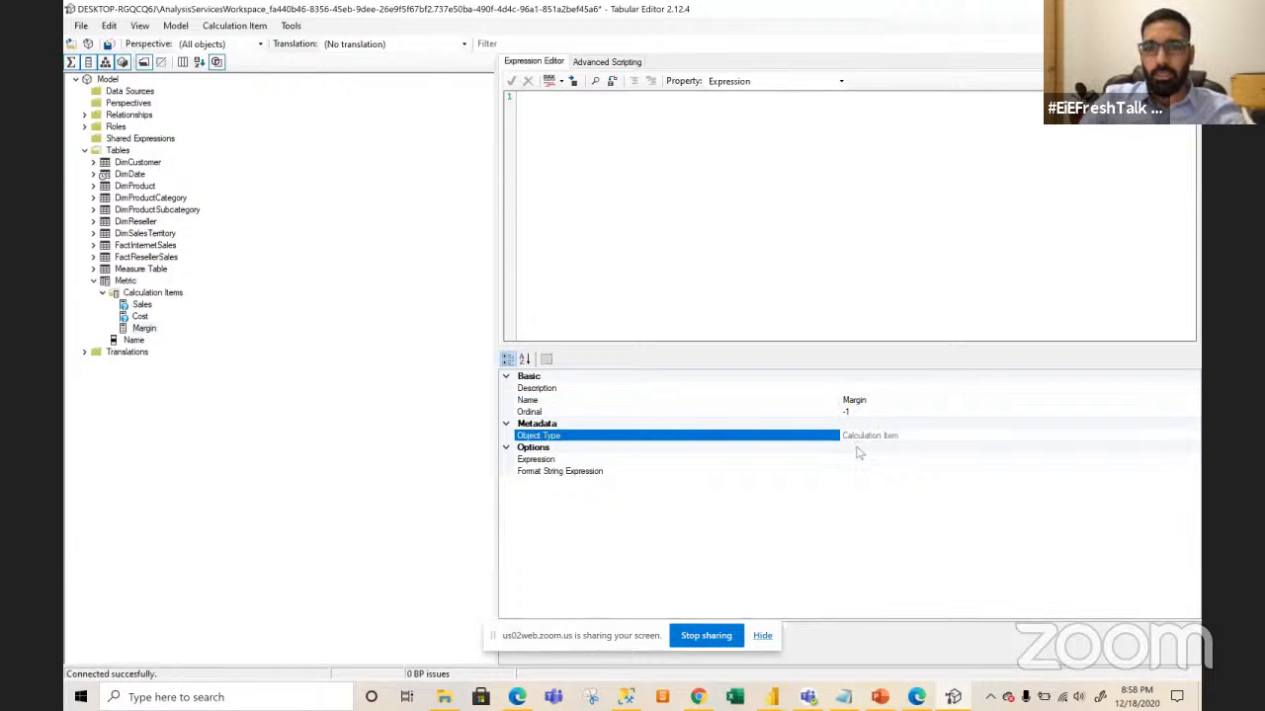
- Give the Margin item the expression [Margin] and the format string expression "#,##0.00 %"
left_click(856, 458)
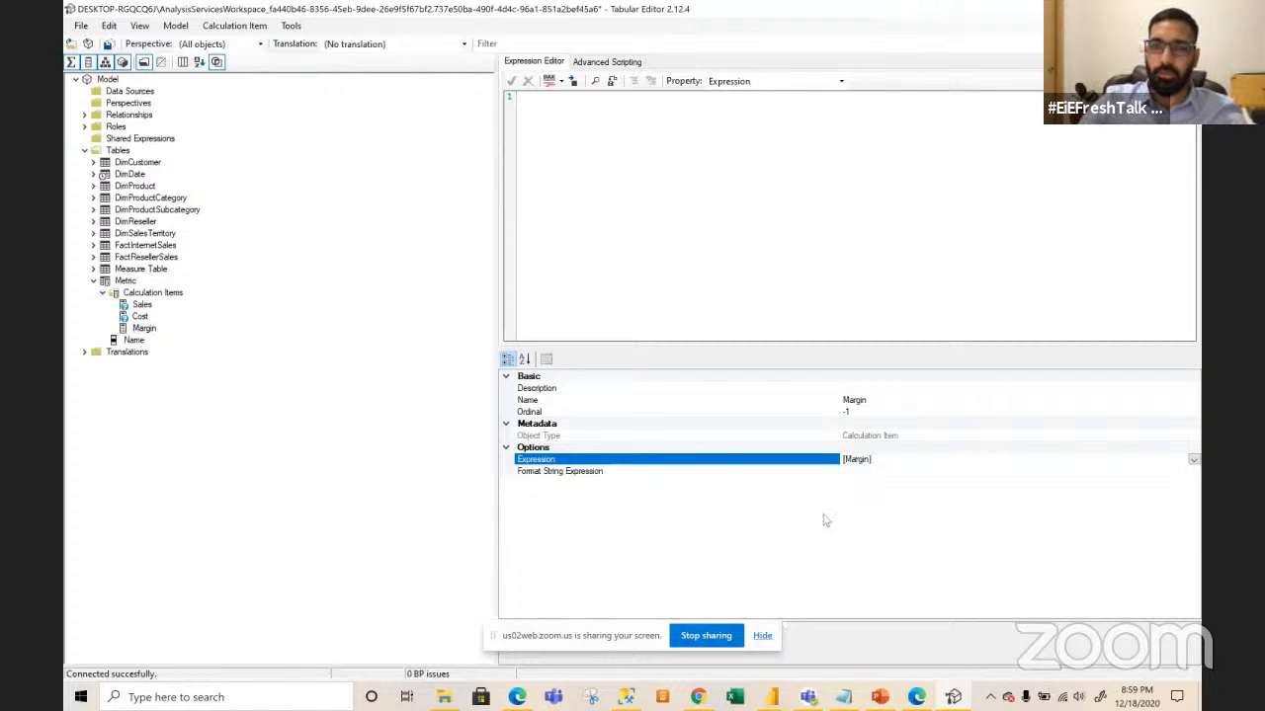
left_click(852, 471)
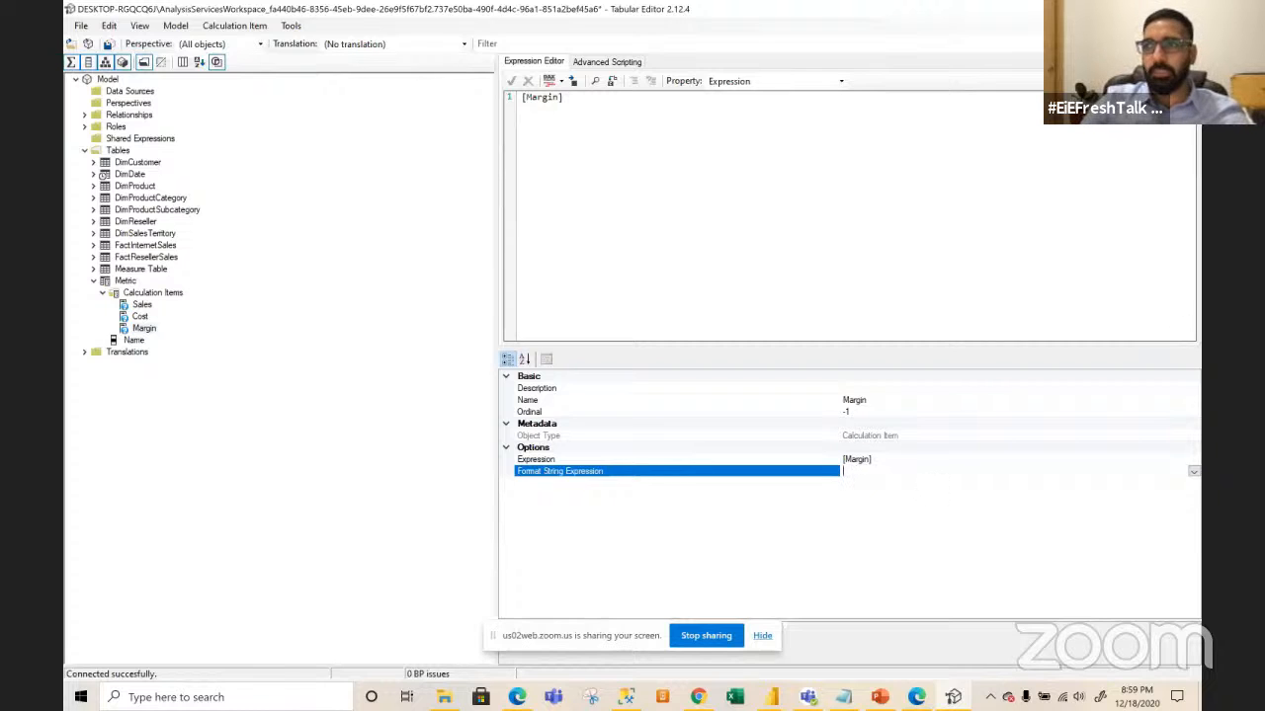
key("alt+Tab")
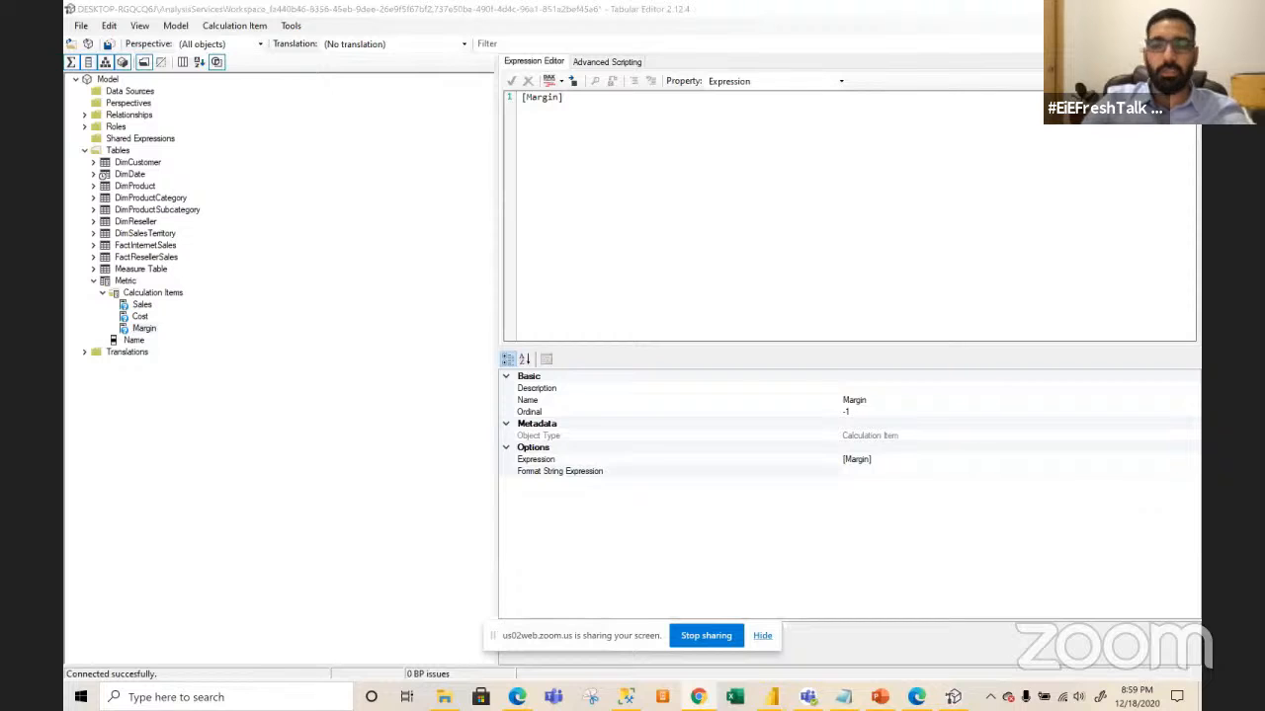
left_click(875, 475)
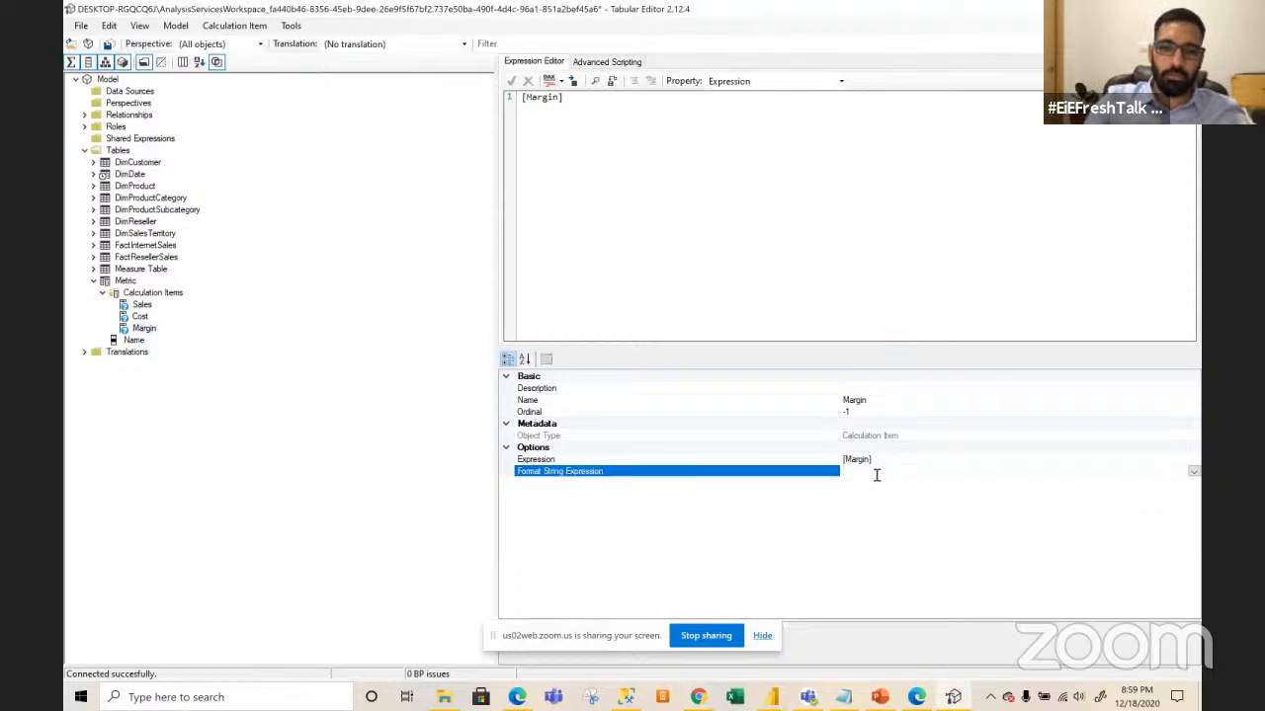
type("\"#,##0.00 %\"")
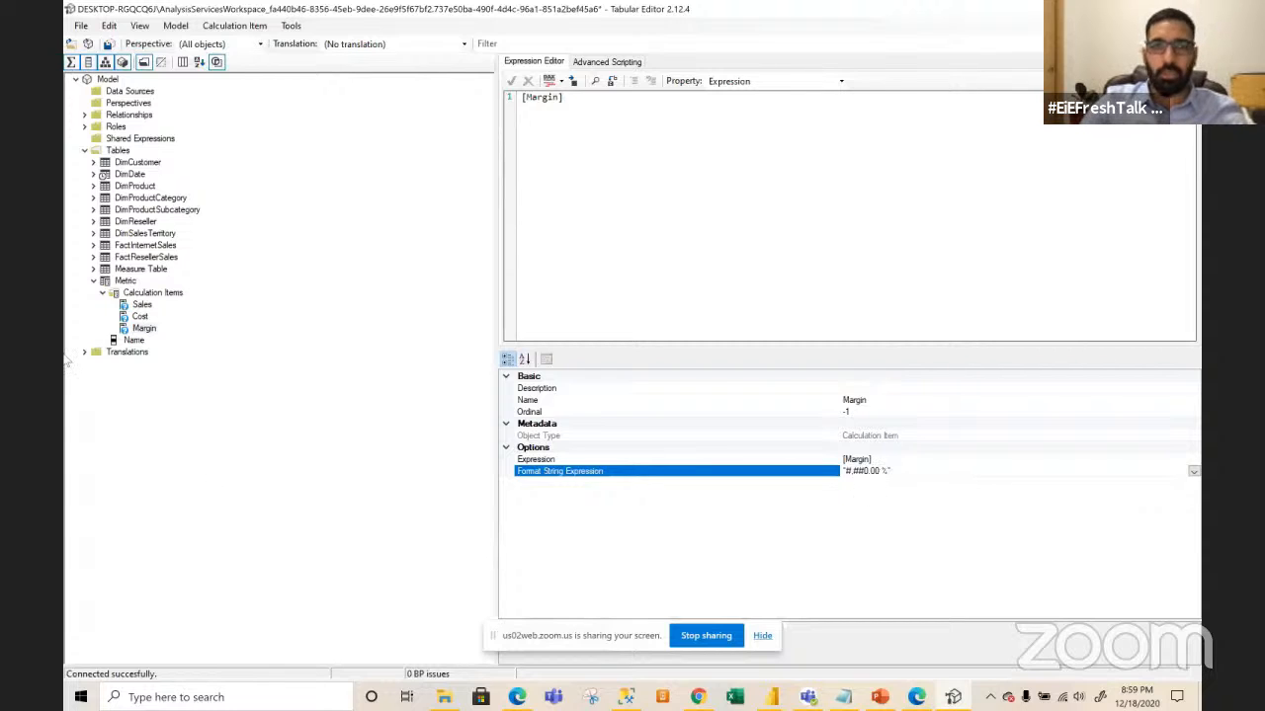
- Reorder the calculation items as Sales, Margin, Cost and save the changes to the connected model from the restored window
left_click_drag(132, 334, 144, 301)
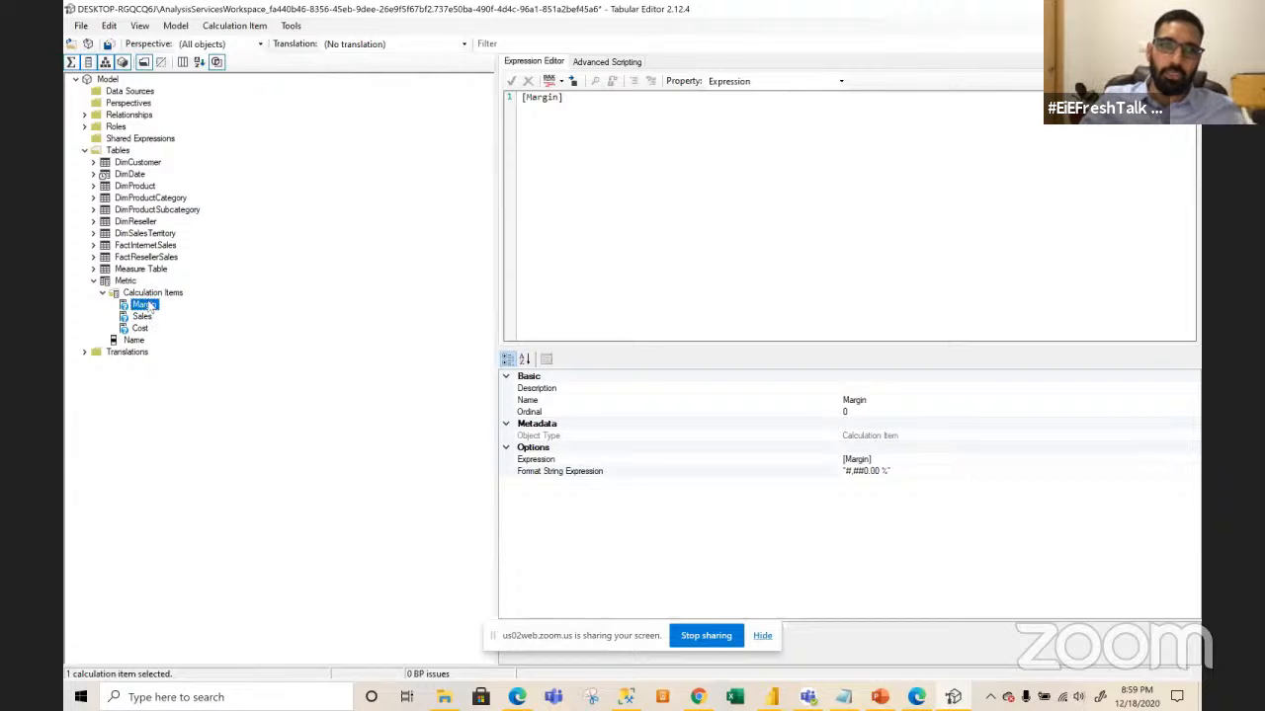
mouse_move(145, 306)
left_mouse_down()
mouse_move(152, 332)
mouse_move(147, 309)
left_mouse_up()
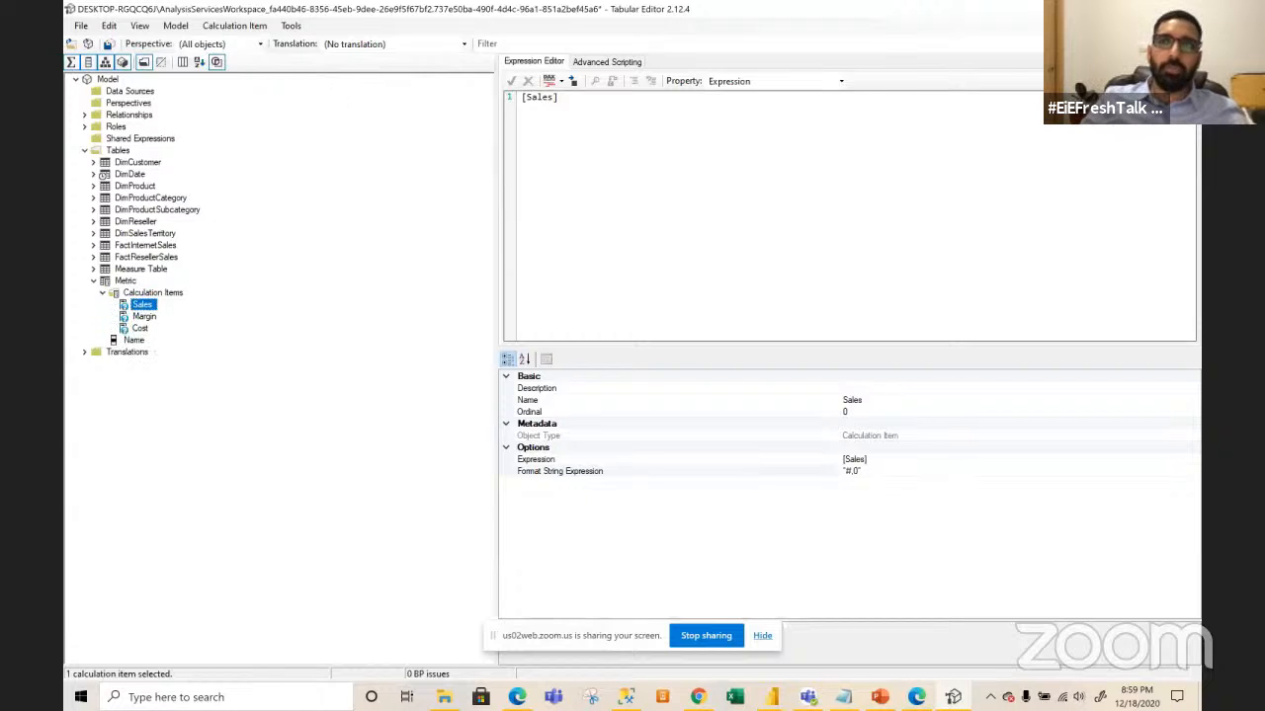
left_click(1150, 8)
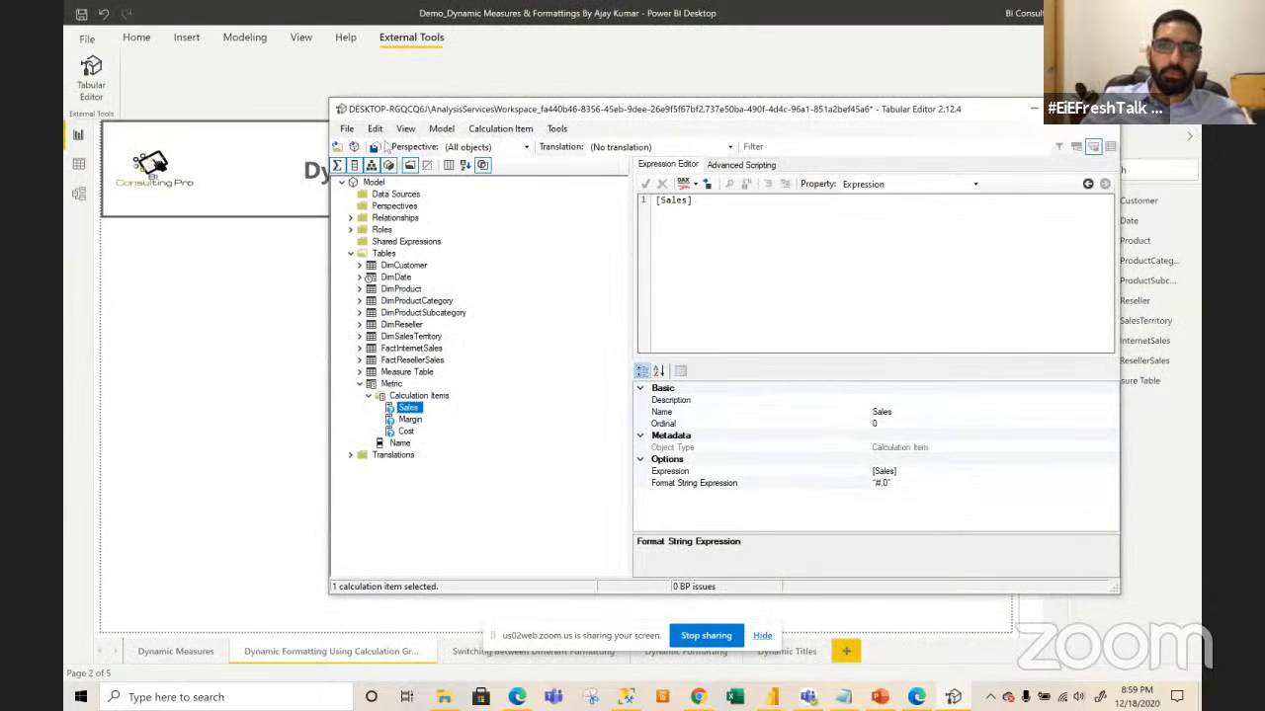
left_click(377, 147)
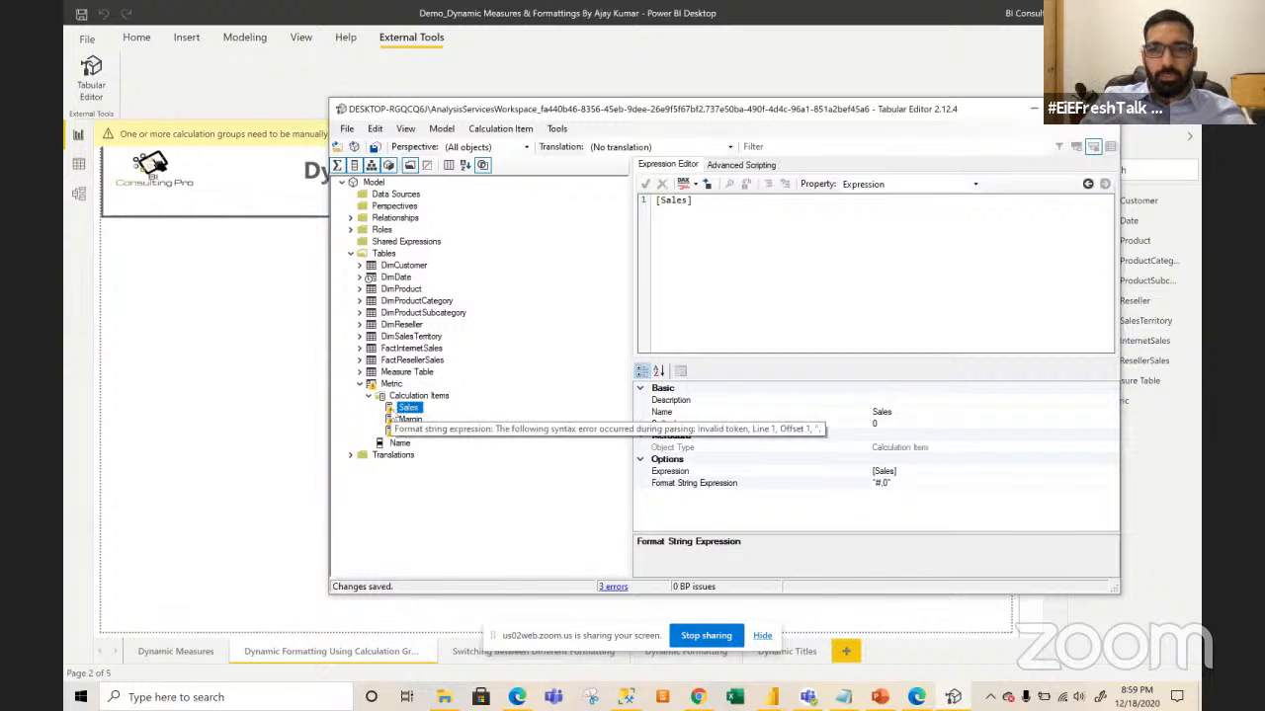
- Retype the quotation marks around the Sales item's format string as plain double quotes, keeping the expression "#,0"
left_click(894, 486)
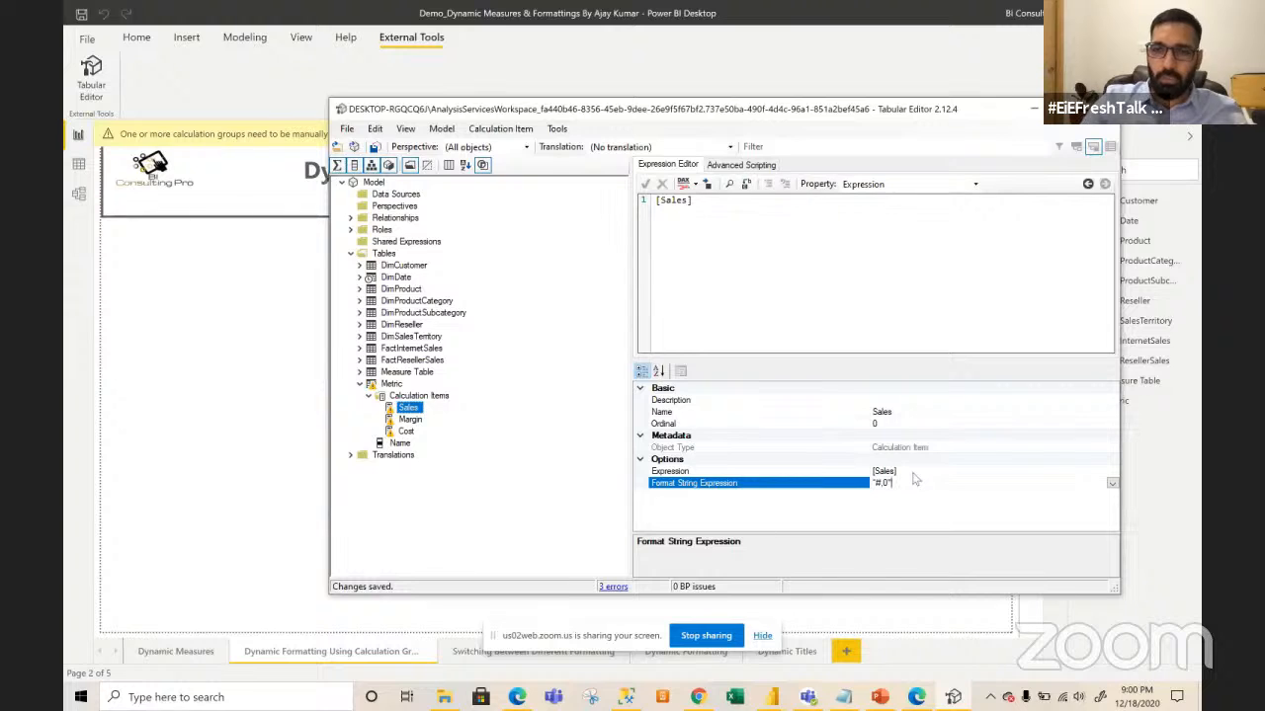
key("Left")
key("Left")
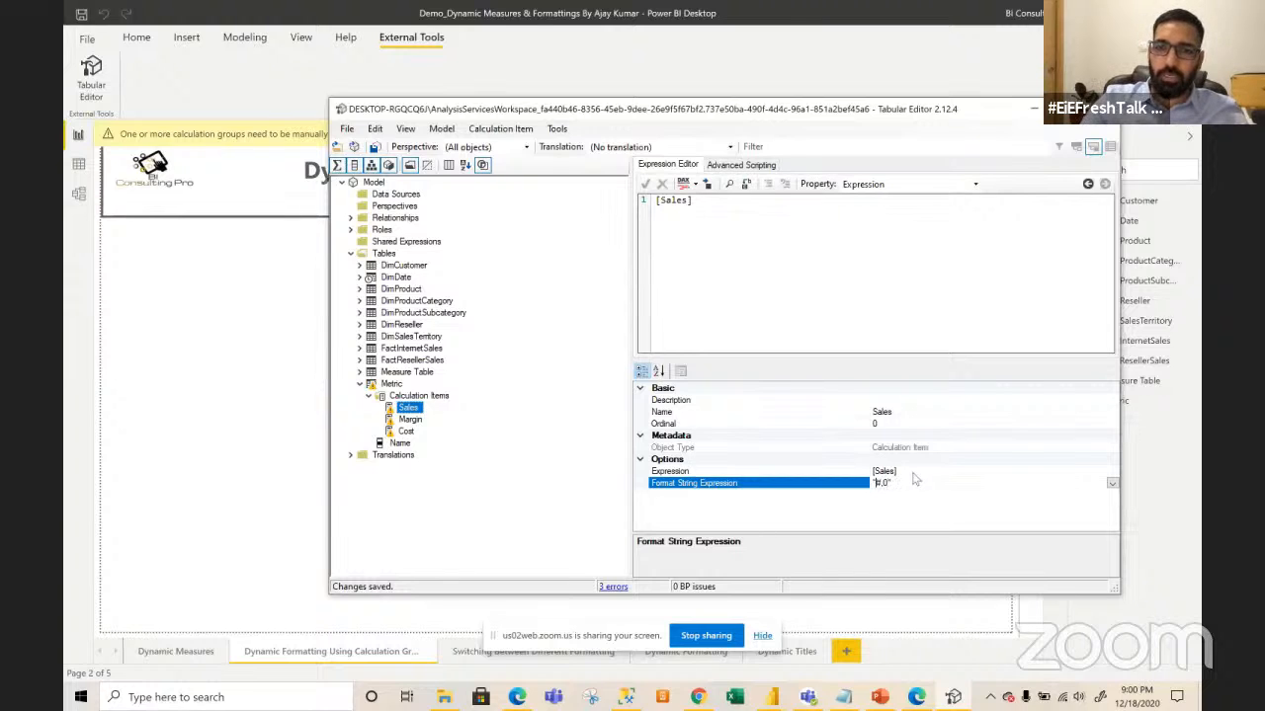
type("\"")
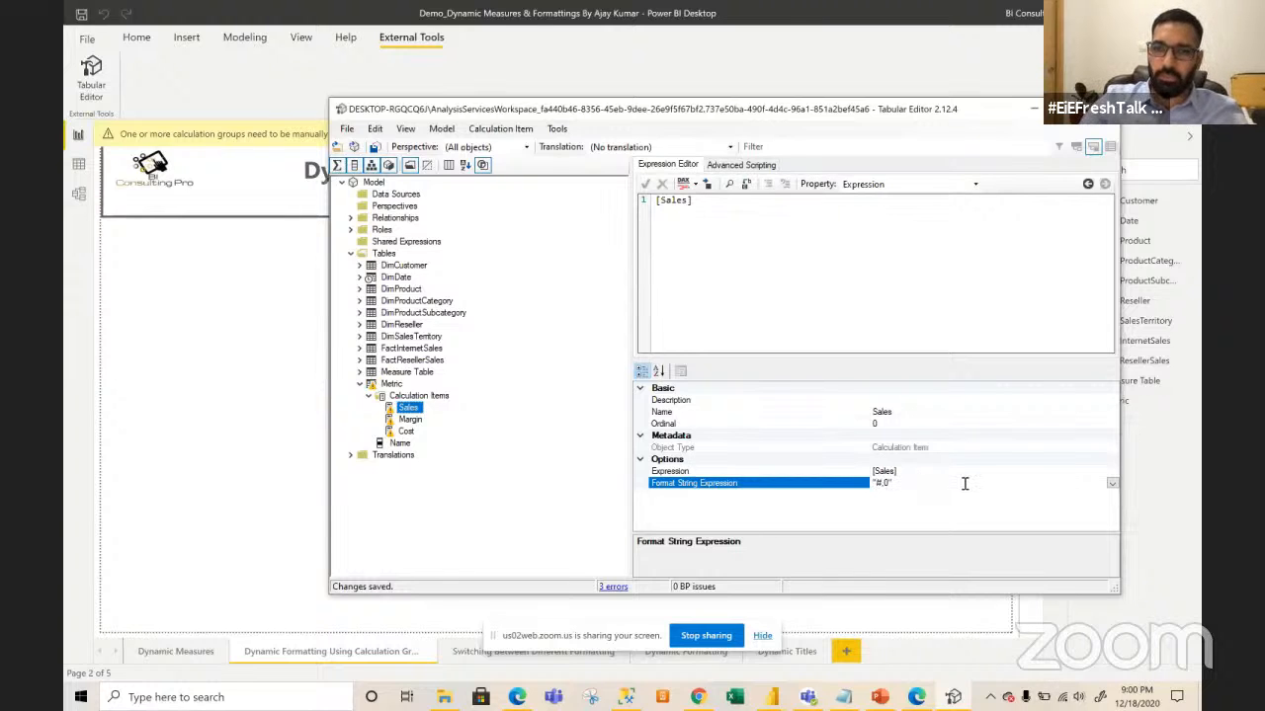
left_click(960, 484)
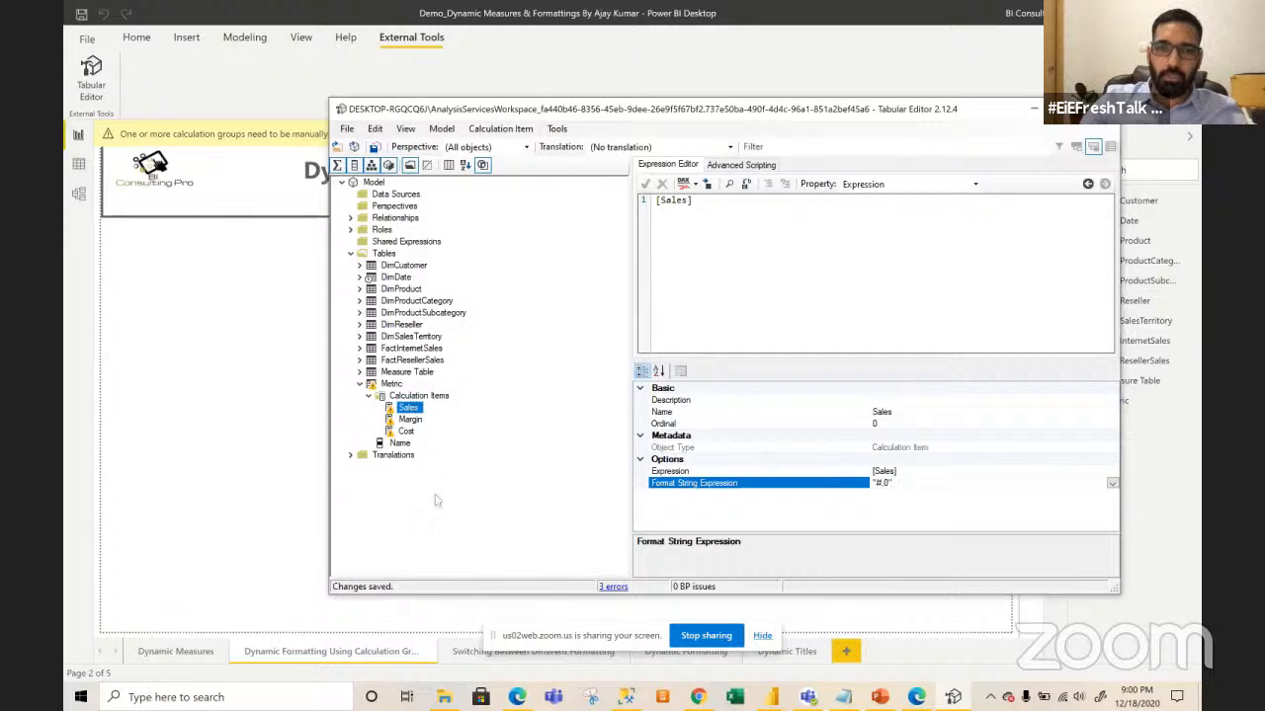
- Retype the quotation marks around the Margin item's format string as plain double quotes, keeping the expression "#,##0.00 %"
left_click(410, 420)
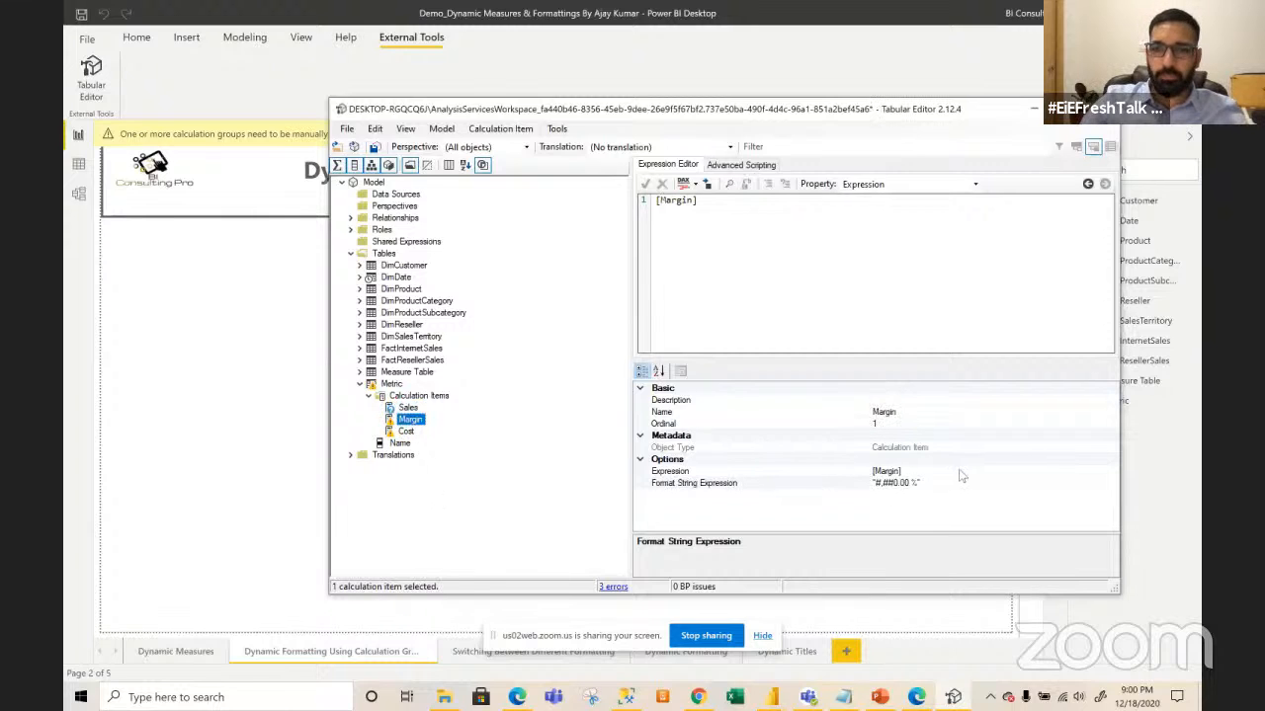
left_click(926, 482)
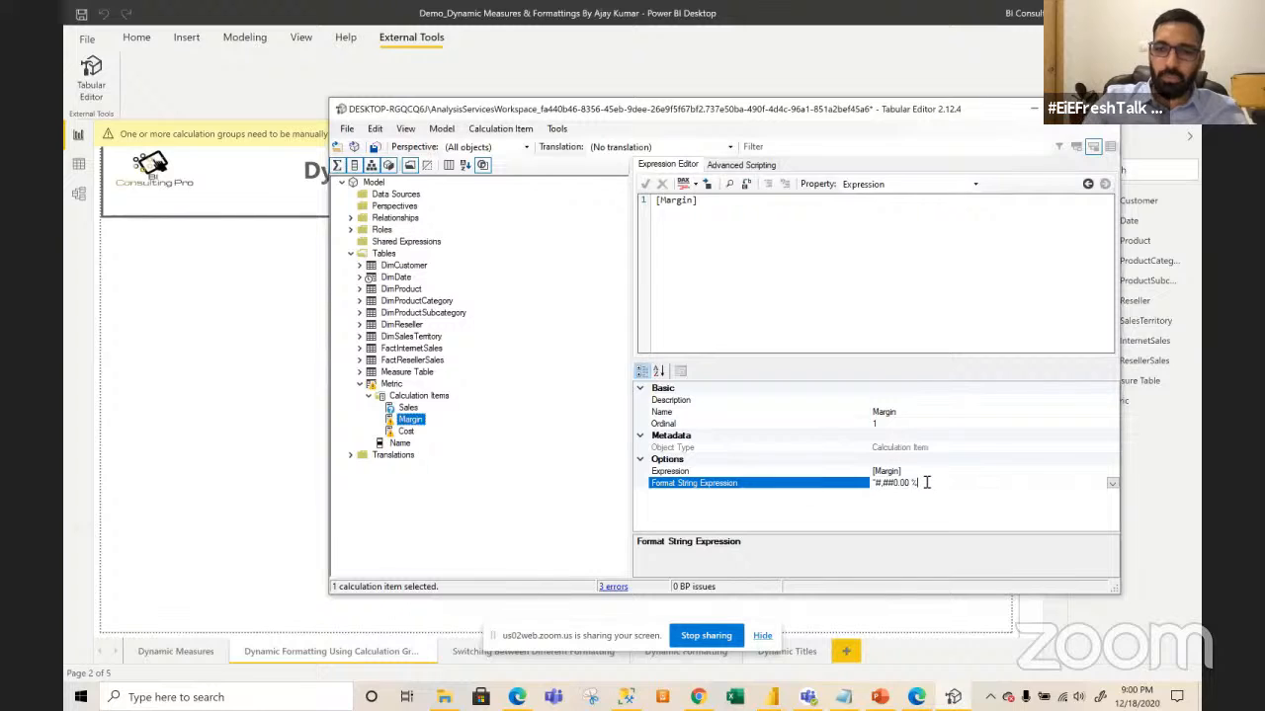
type("\"")
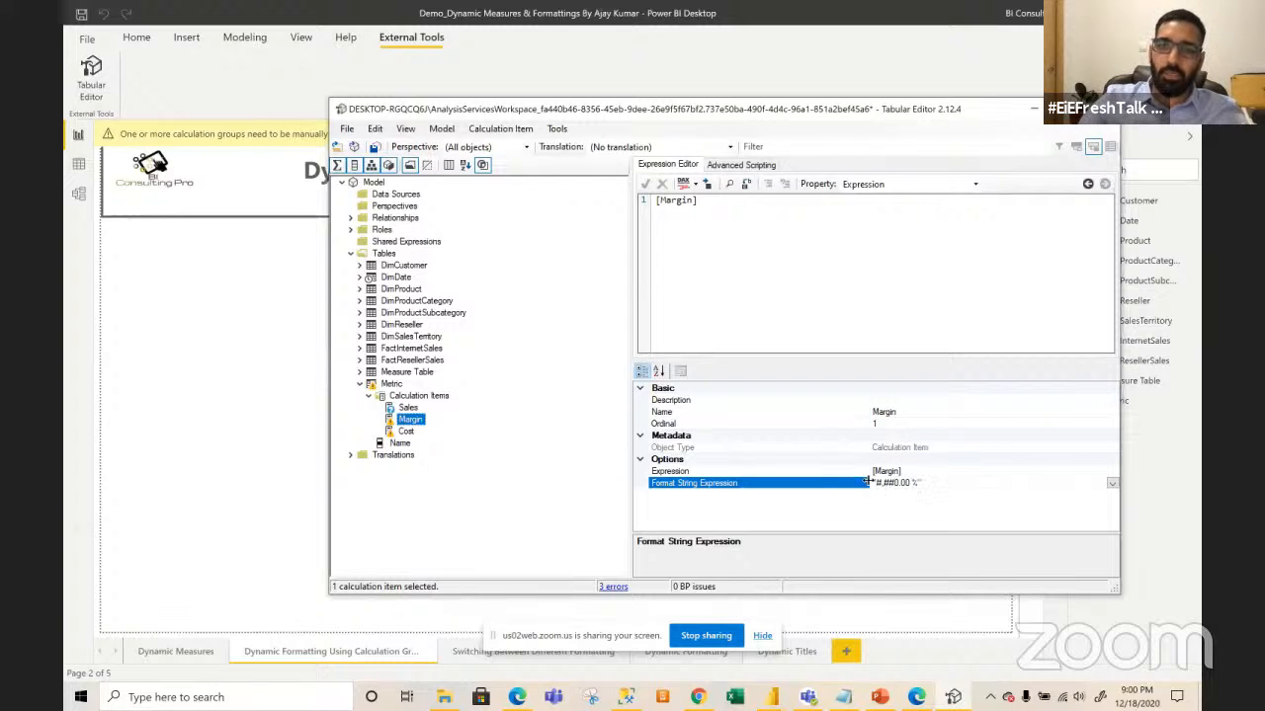
- Retype the quotation marks in the Cost item's format string "#,##0" as plain double quotes and save the changes to the model
left_click(408, 432)
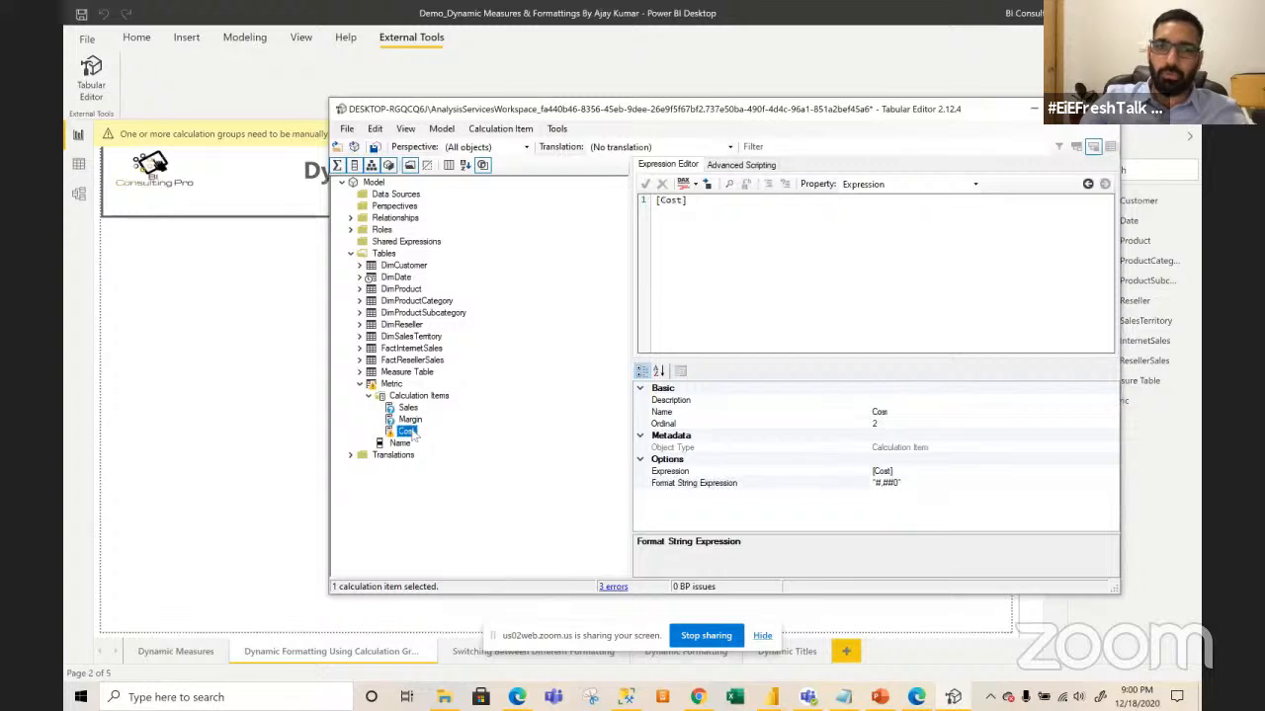
left_click(929, 482)
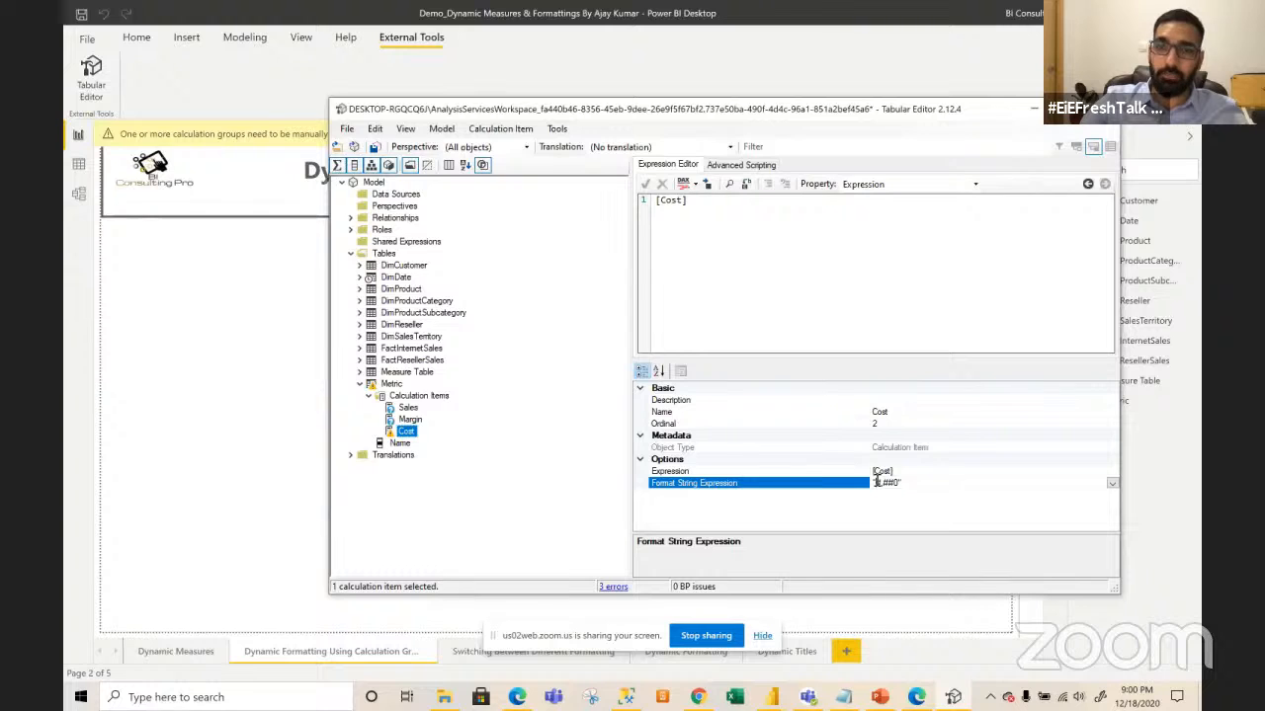
key("BackSpace")
type("\"")
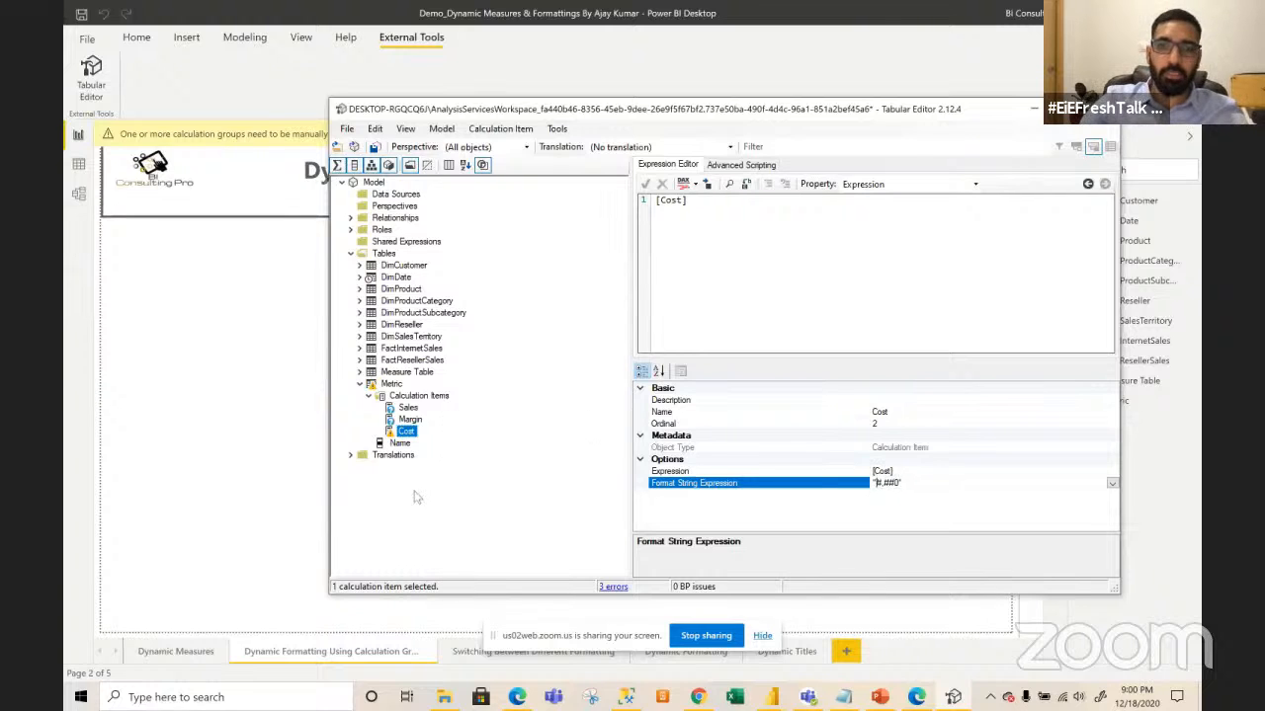
left_click(416, 497)
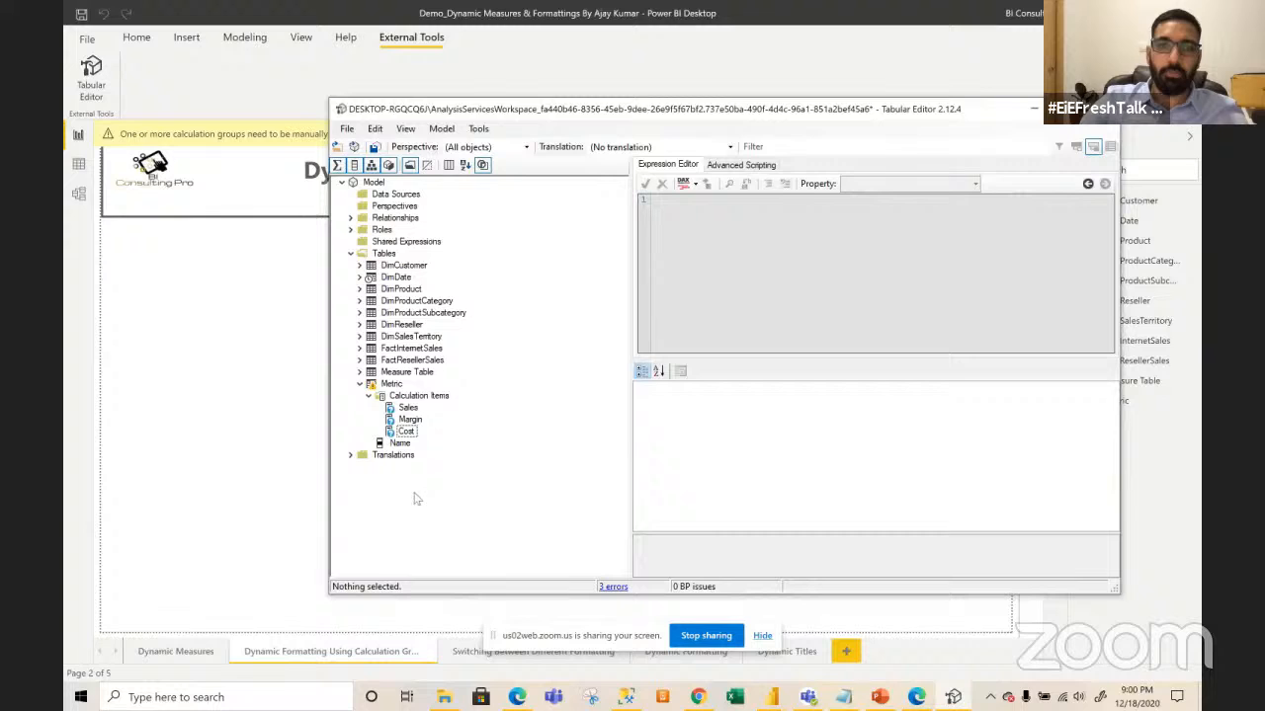
left_click(375, 146)
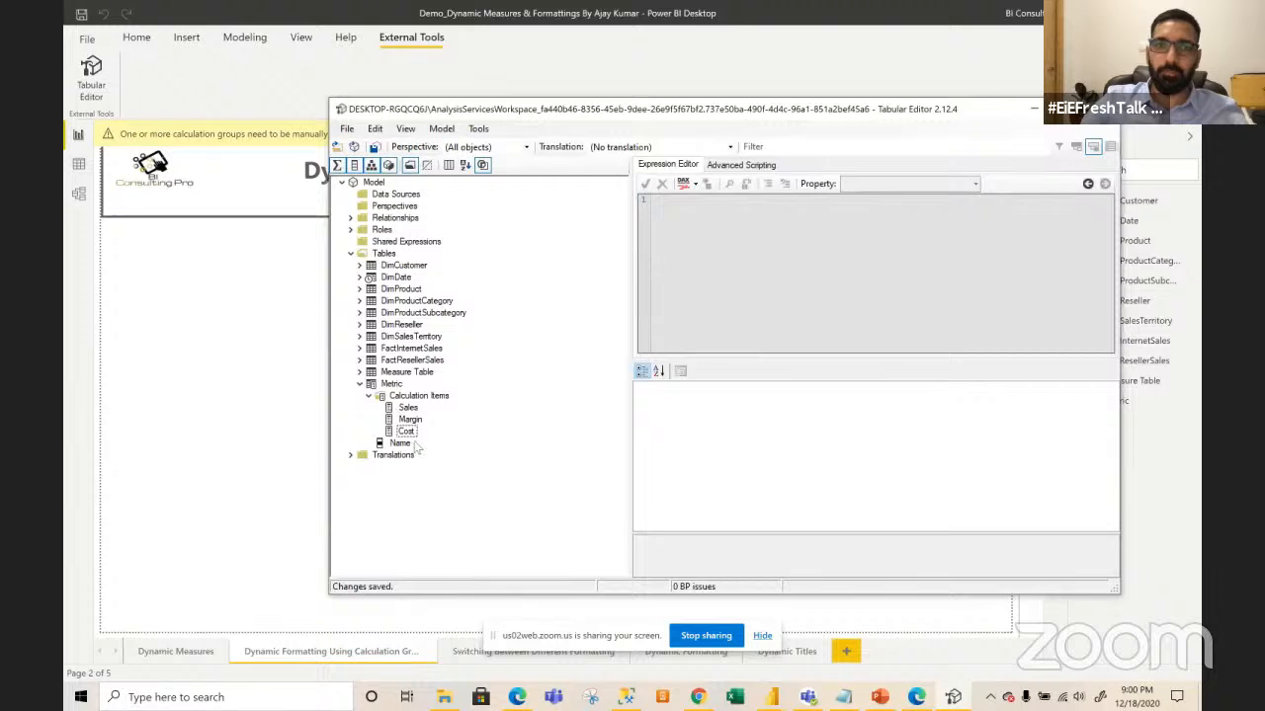
- Switch to Power BI Desktop, refresh the calculation groups and place the Metric table's Name field on the blank report page
left_click(1031, 110)
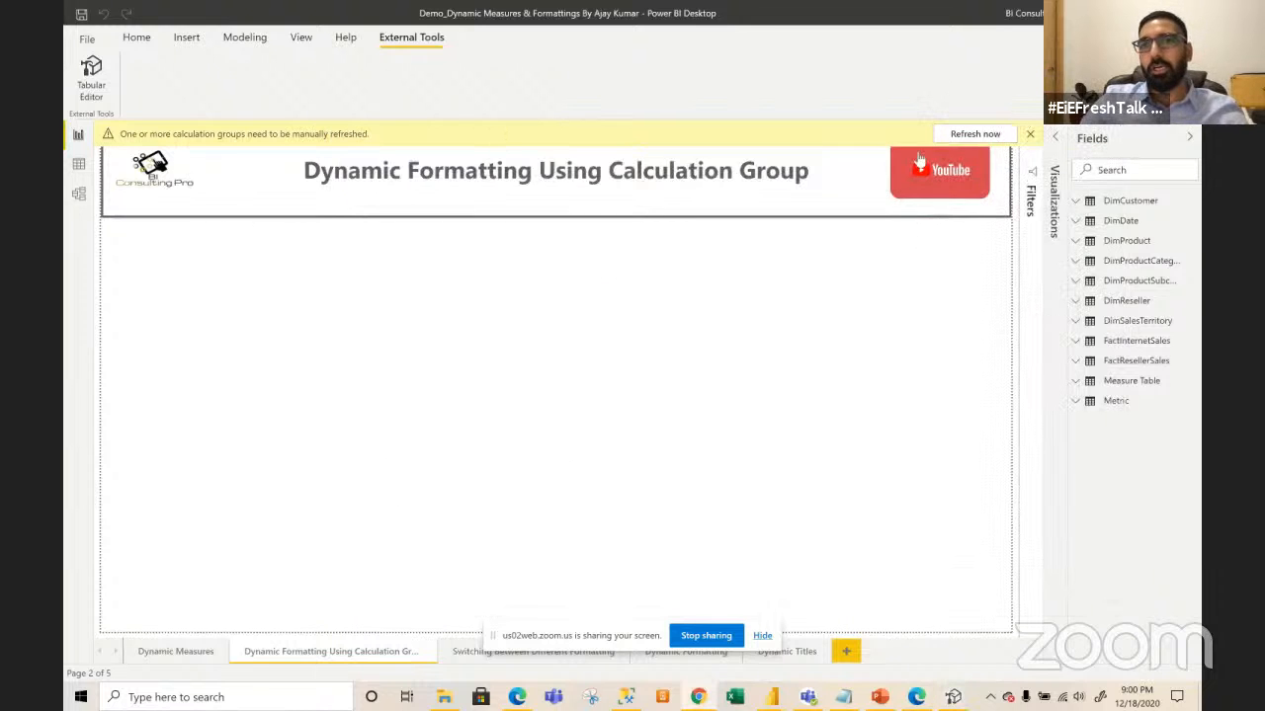
left_click(977, 135)
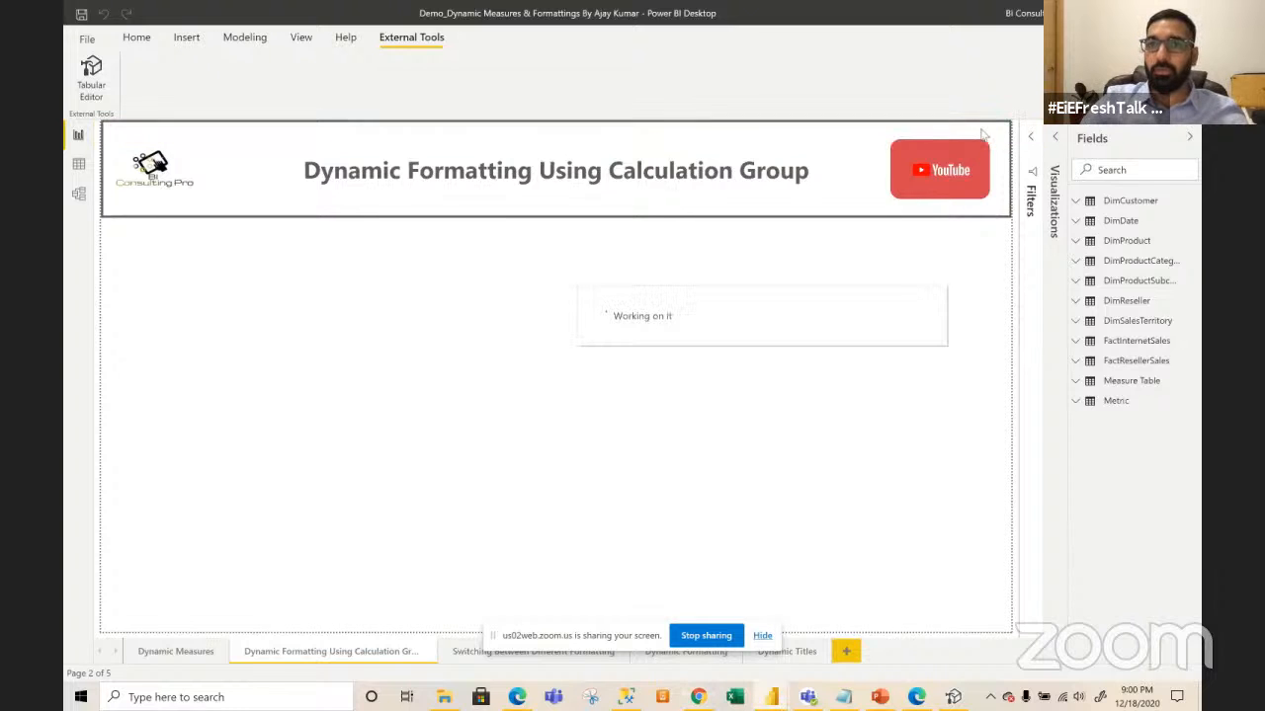
left_click(1076, 402)
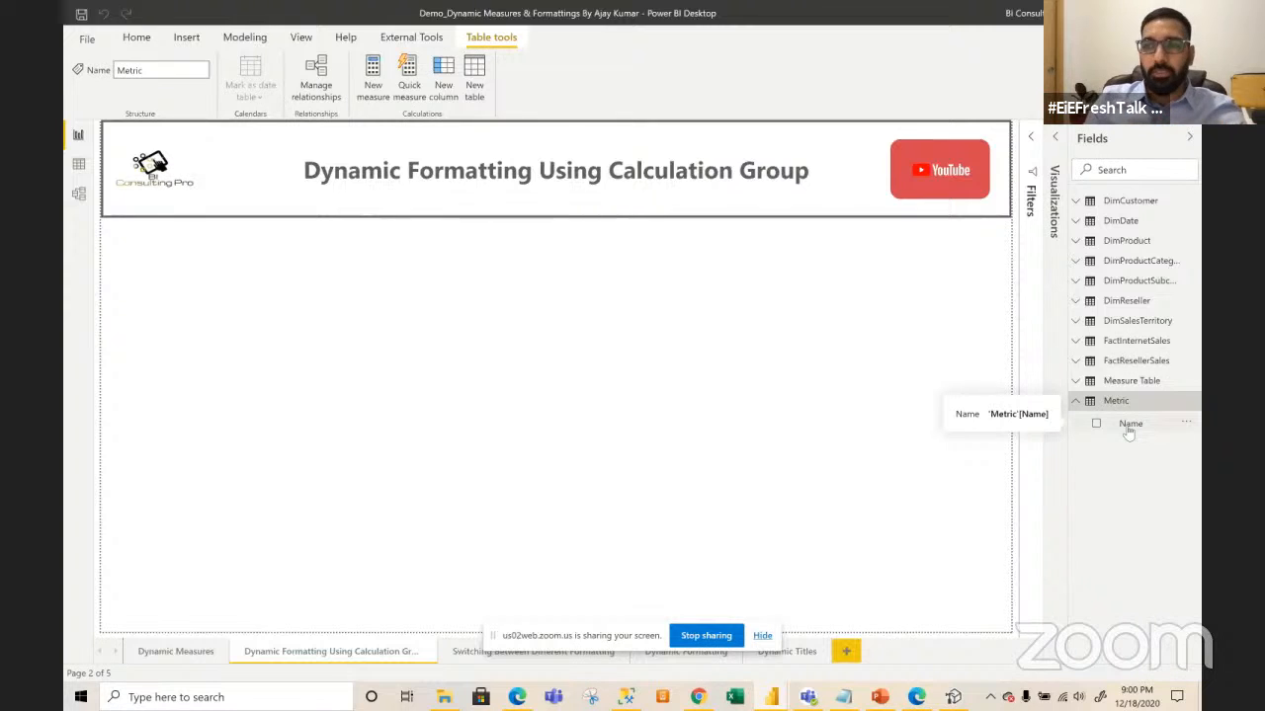
left_click_drag(1130, 425, 409, 389)
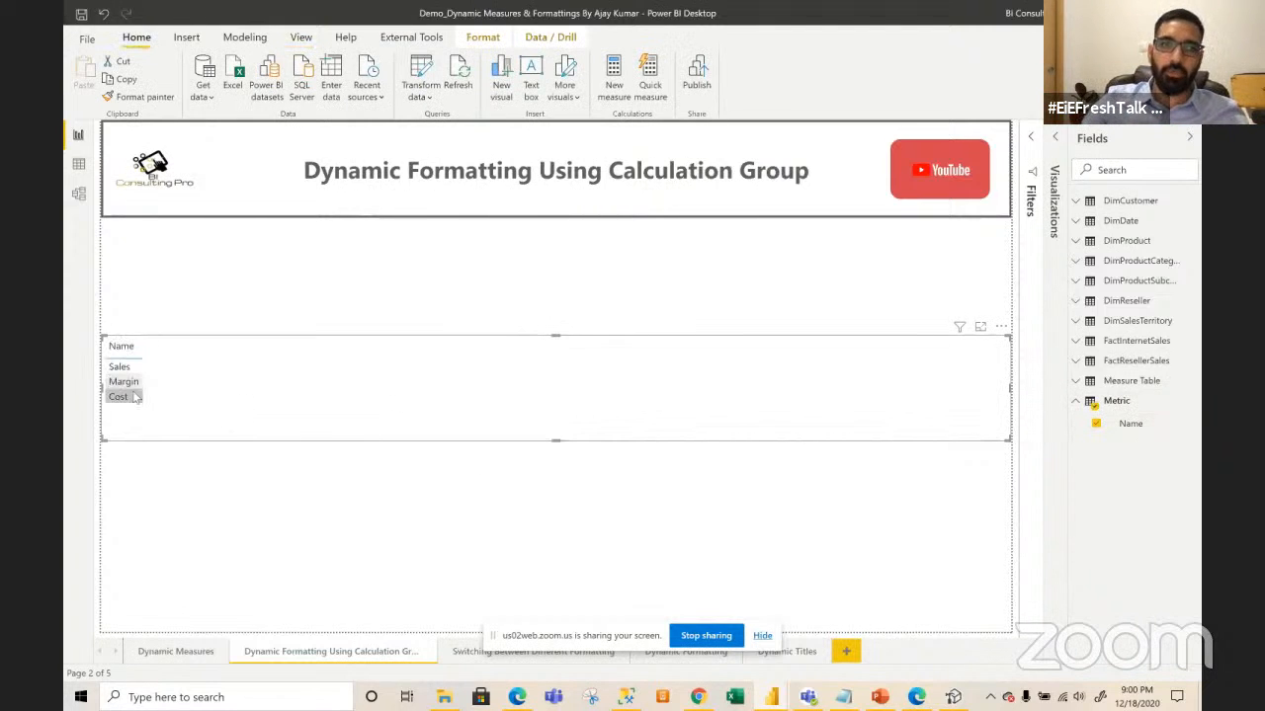
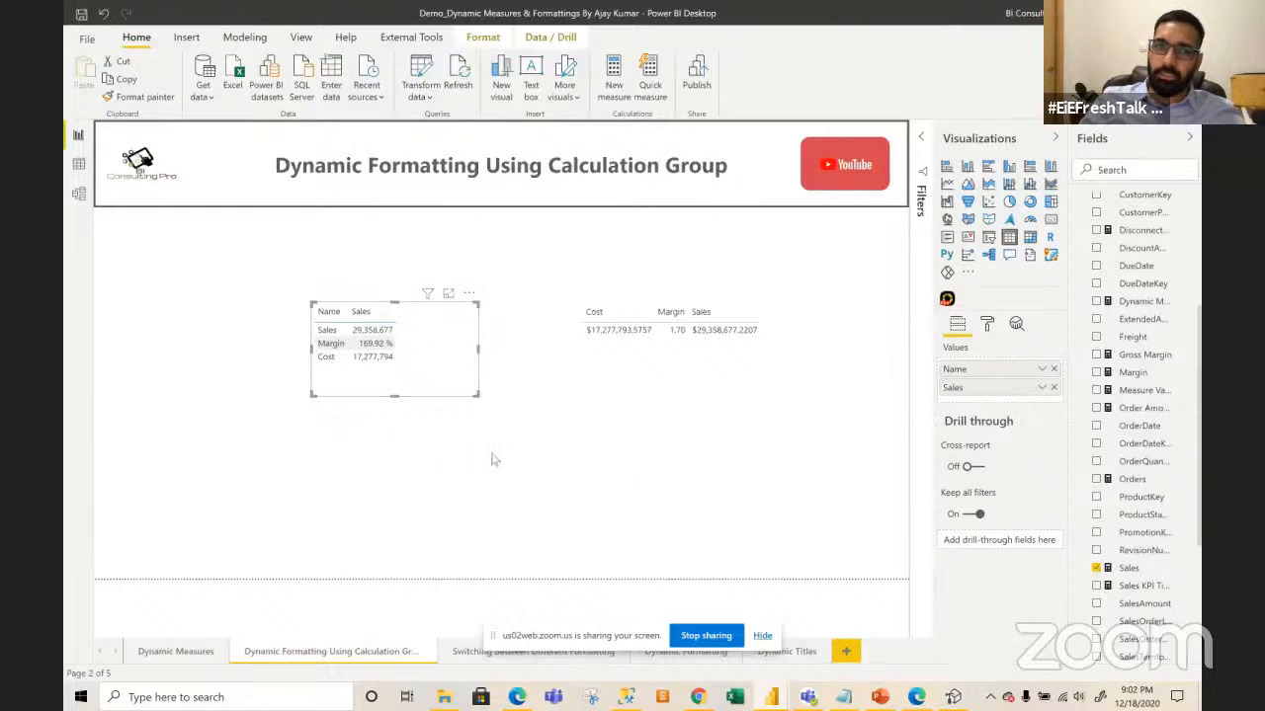
- Resize the table visual showing Name and Sales so its frame is narrower and taller
left_click(371, 344)
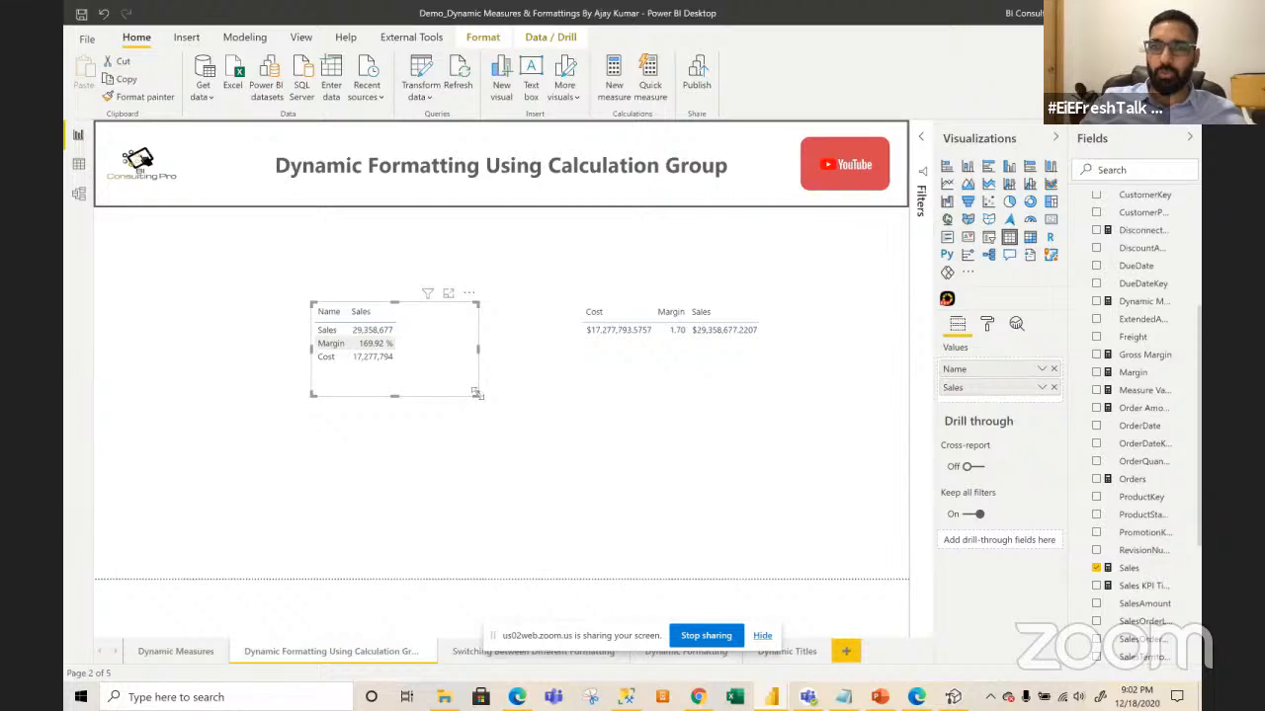
left_click_drag(478, 394, 436, 422)
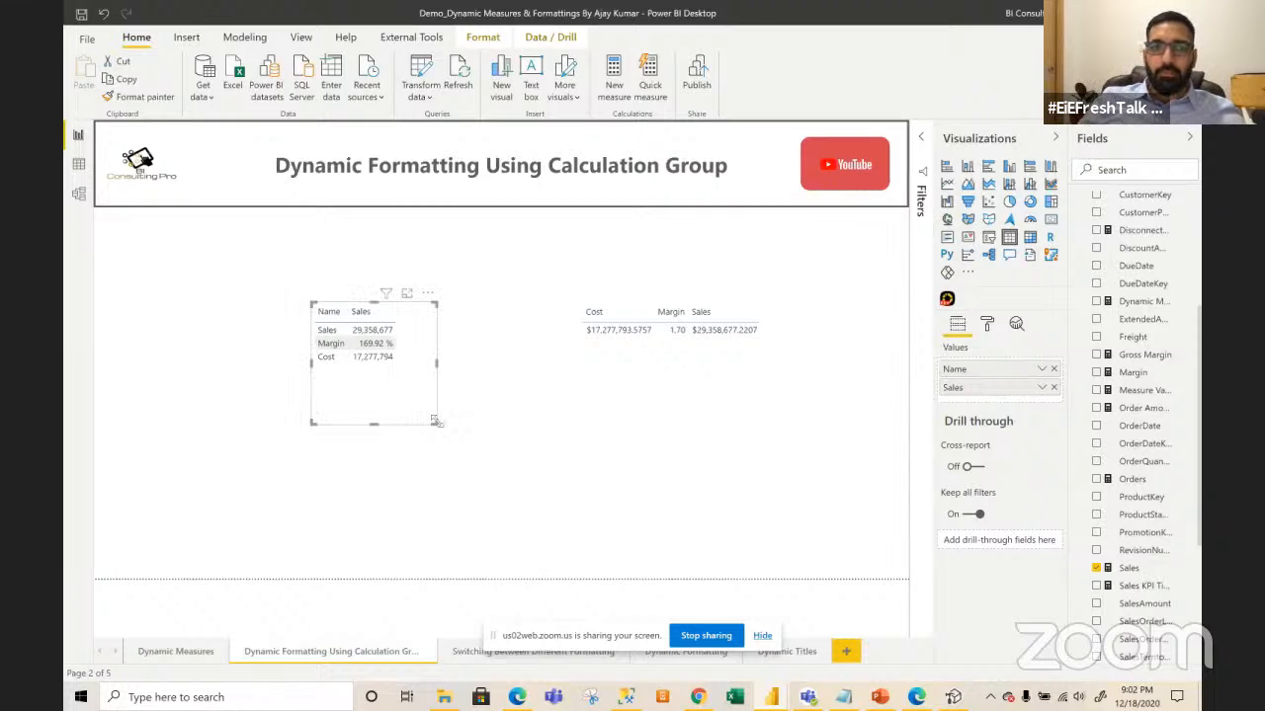
left_click(444, 463)
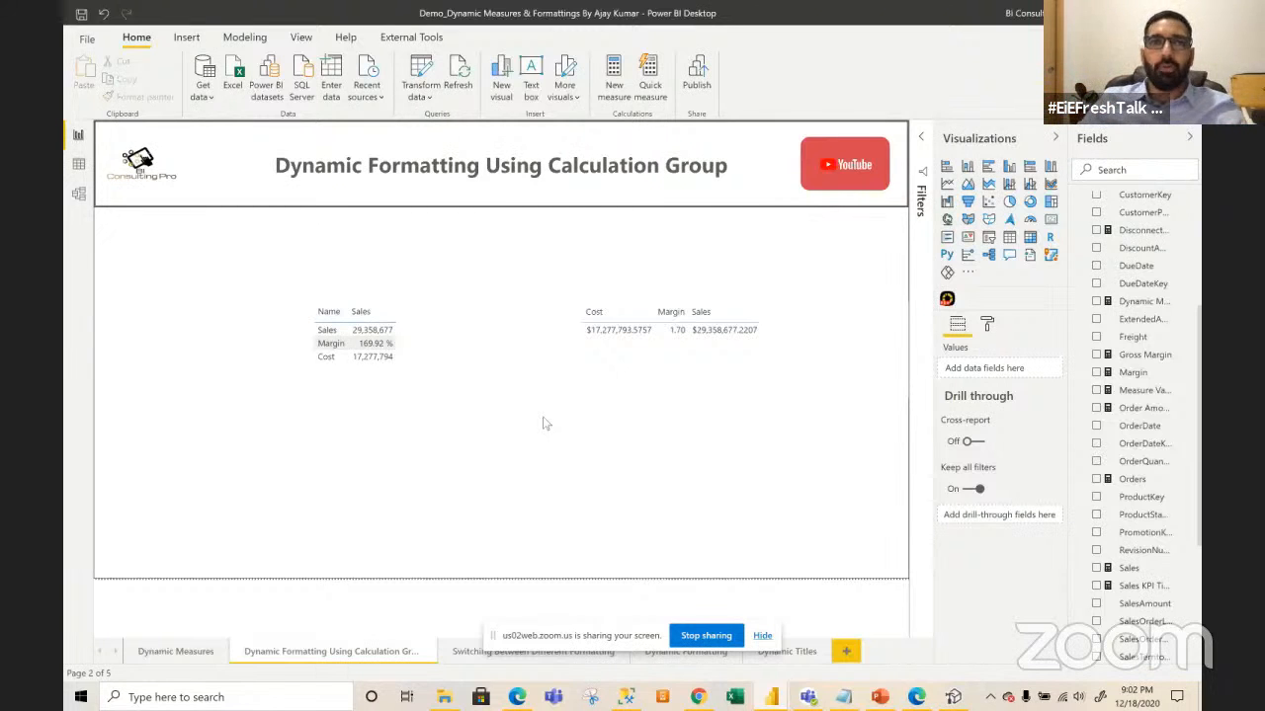
- Examine the Sales measure's DAX definition and its format setting, and close the formula without changing it
left_click(1136, 569)
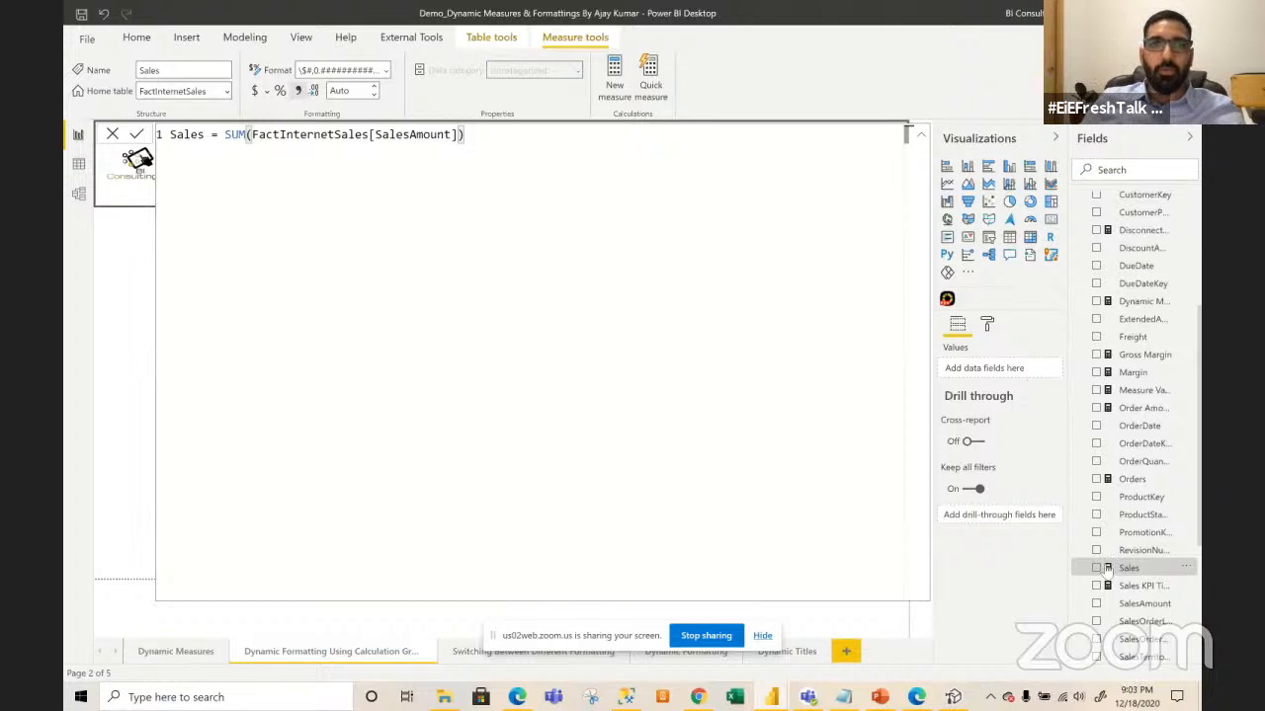
left_click(340, 69)
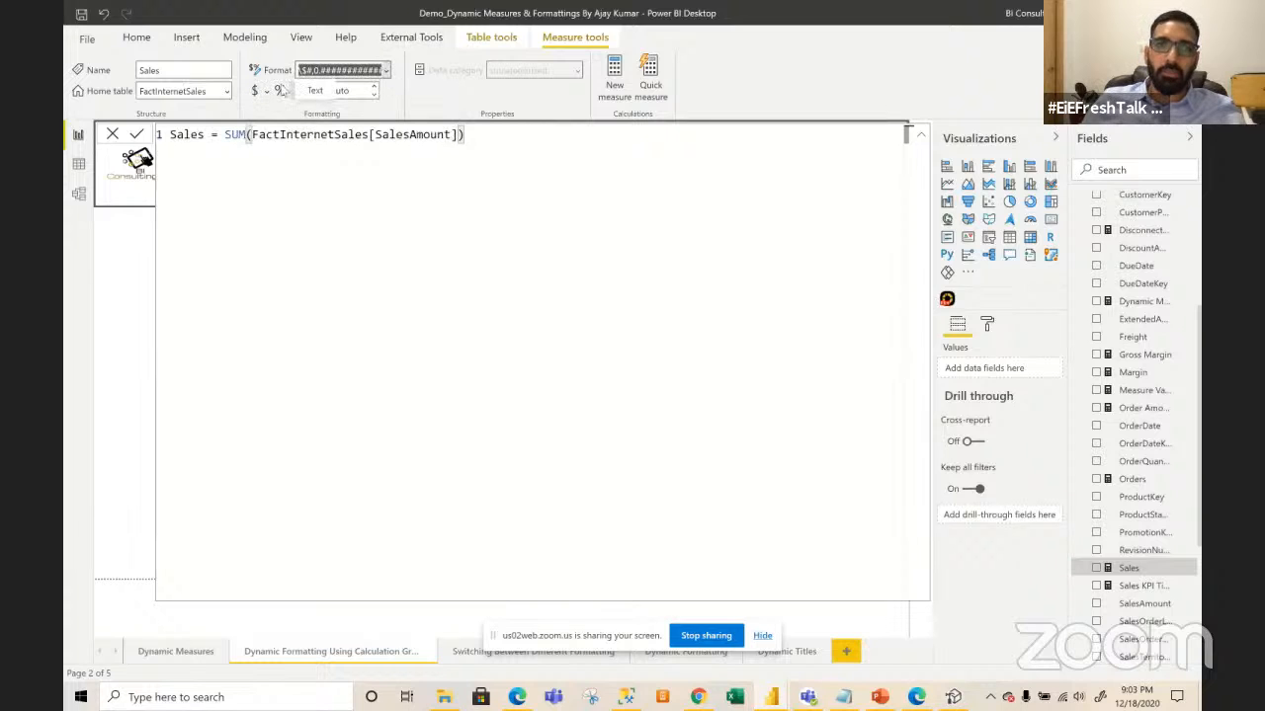
left_click(260, 116)
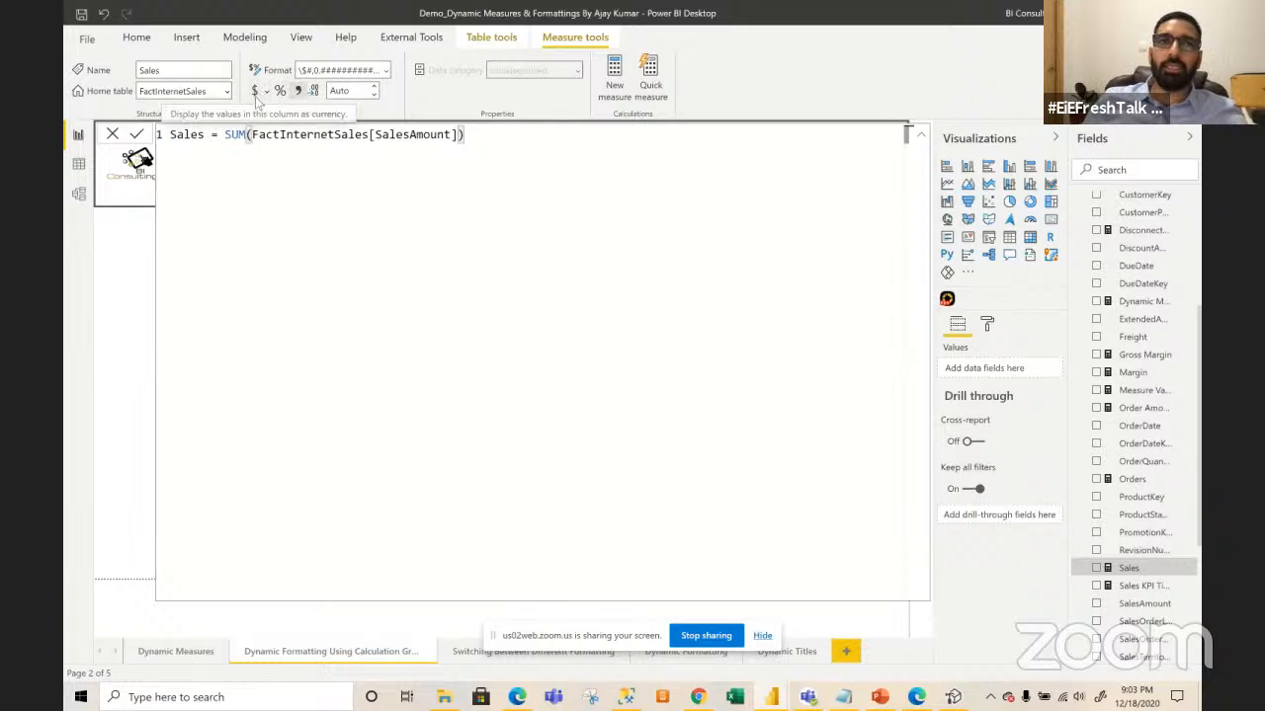
left_click(309, 66)
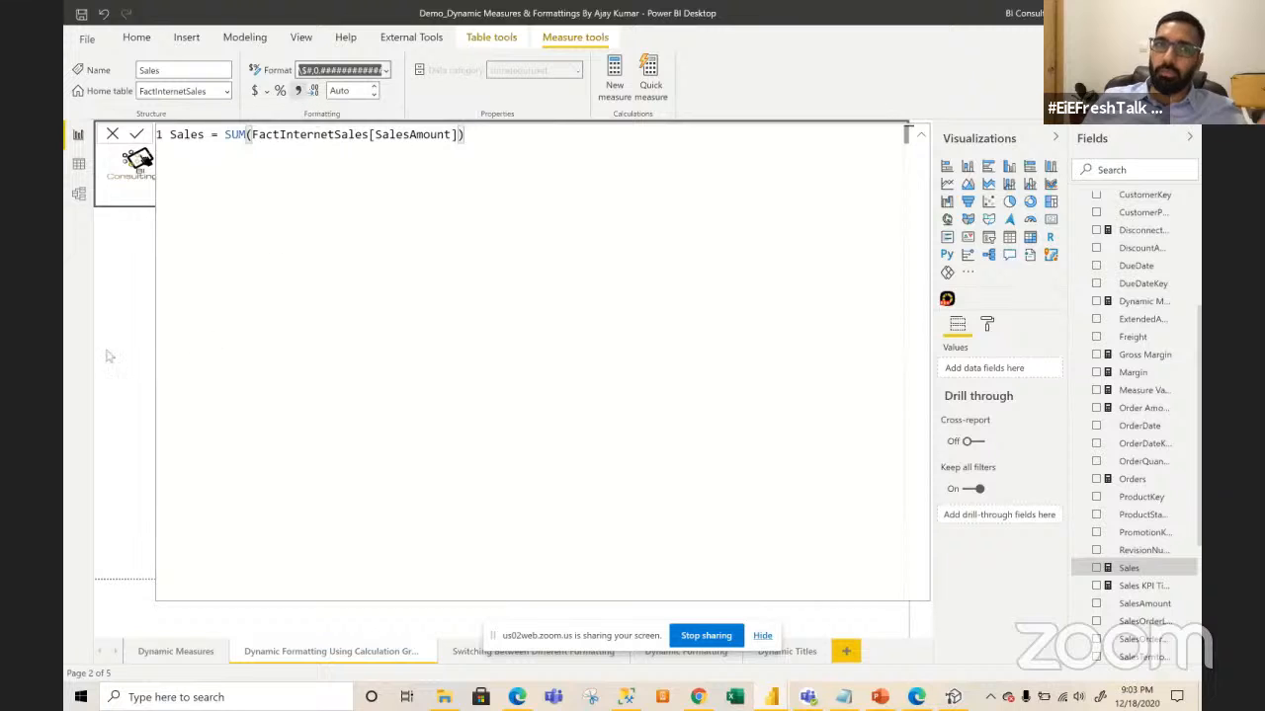
left_click(113, 134)
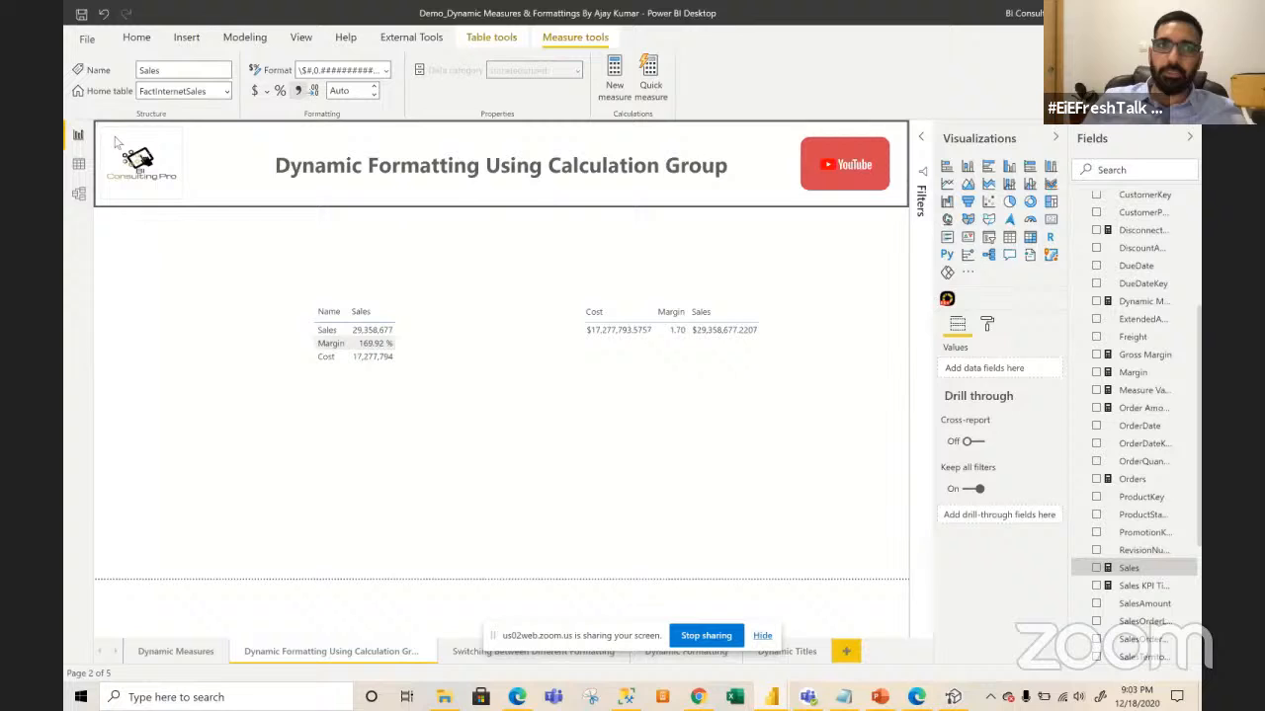
- Open the "Dynamically Switching Formatting Measures" report page and check which field the FullDateAlternateKey chart uses
left_click(481, 656)
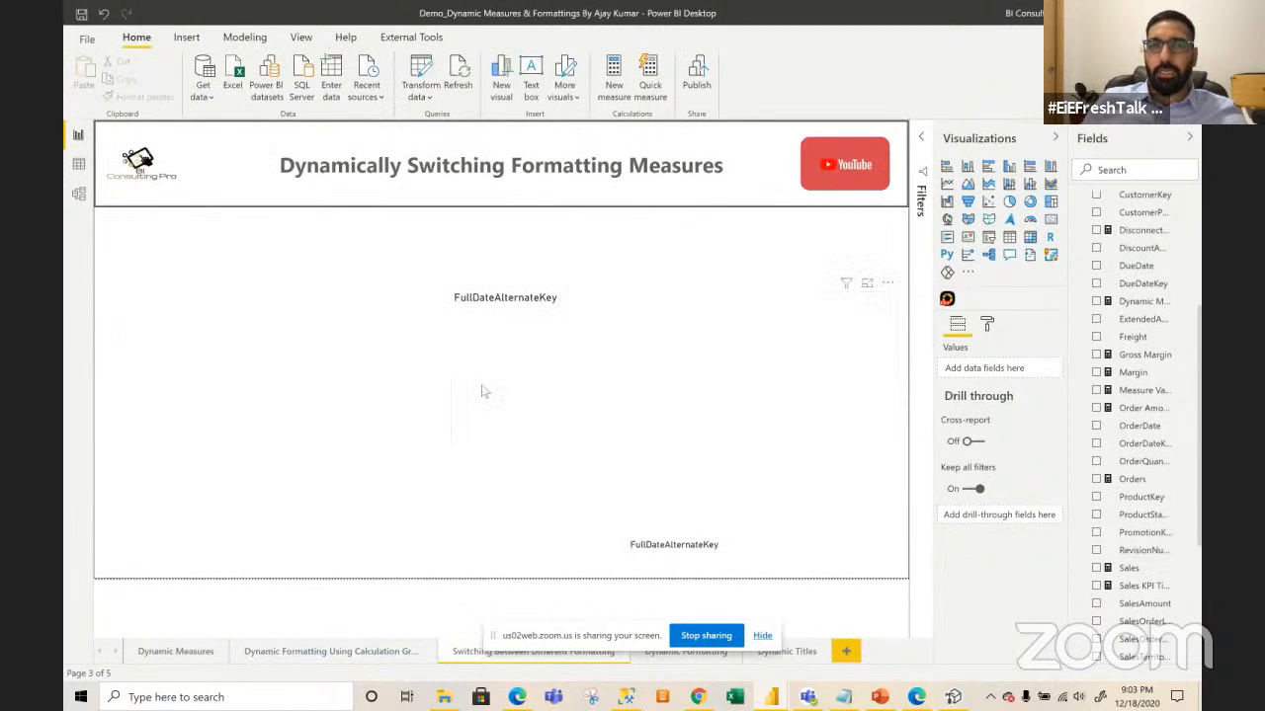
left_click(450, 424)
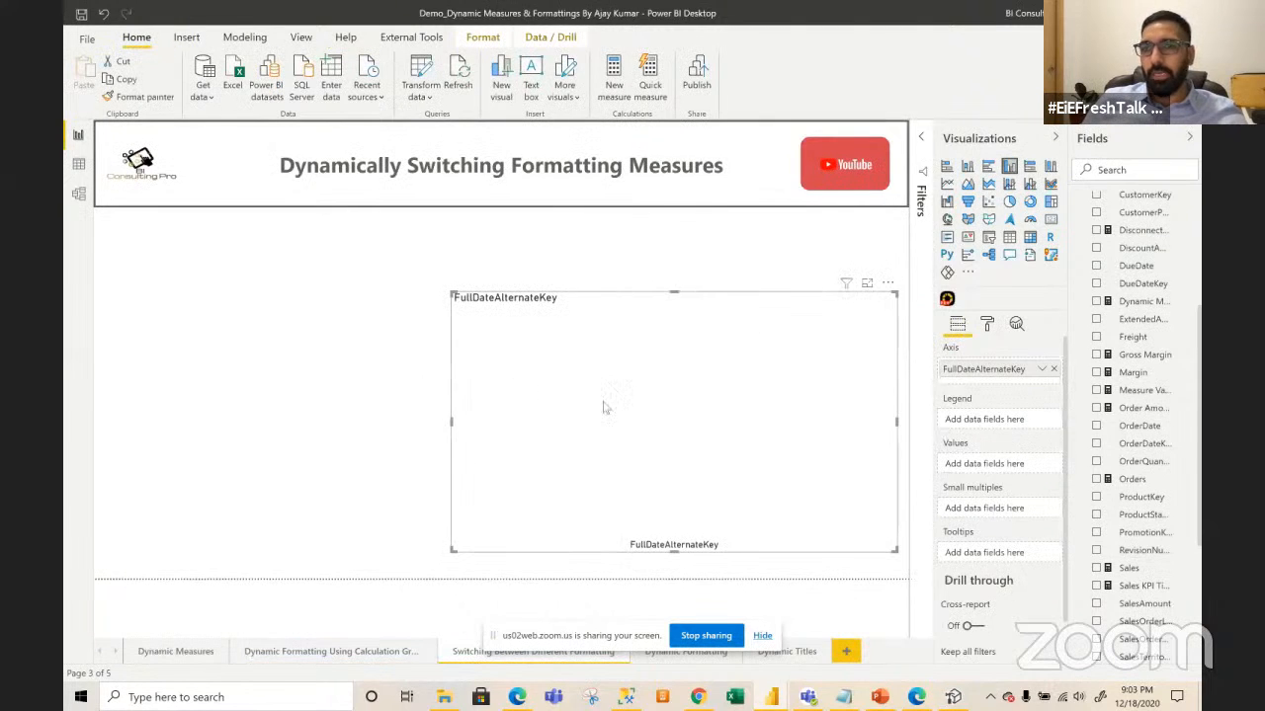
left_click(395, 398)
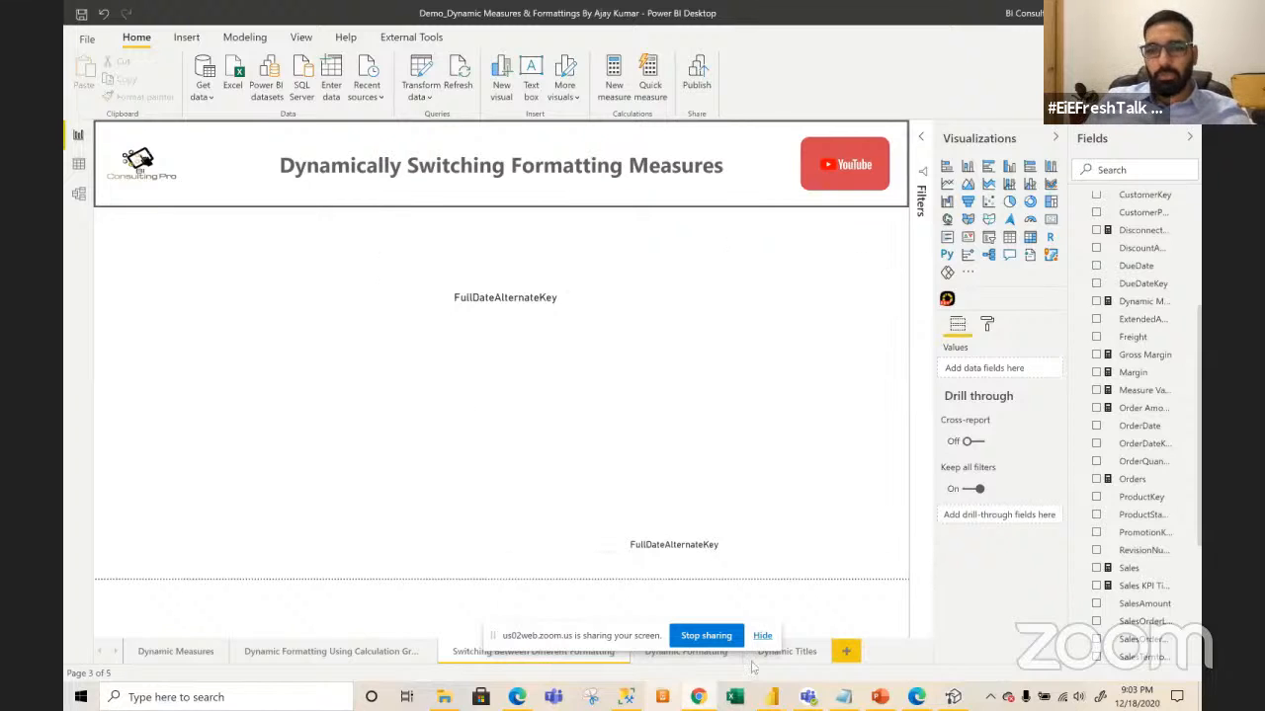
- In Tabular Editor, review the Metric group's Sales, Margin and Cost calculation items, and return to Power BI Desktop
left_click(955, 697)
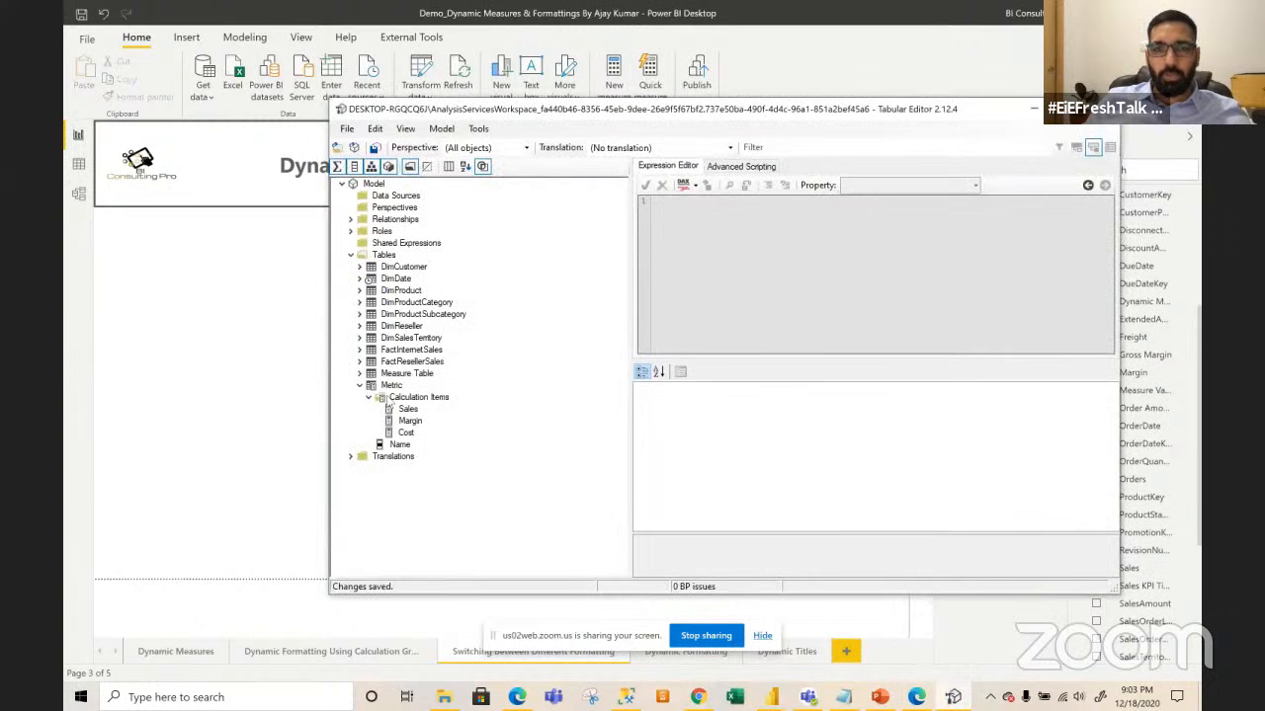
left_click(397, 387)
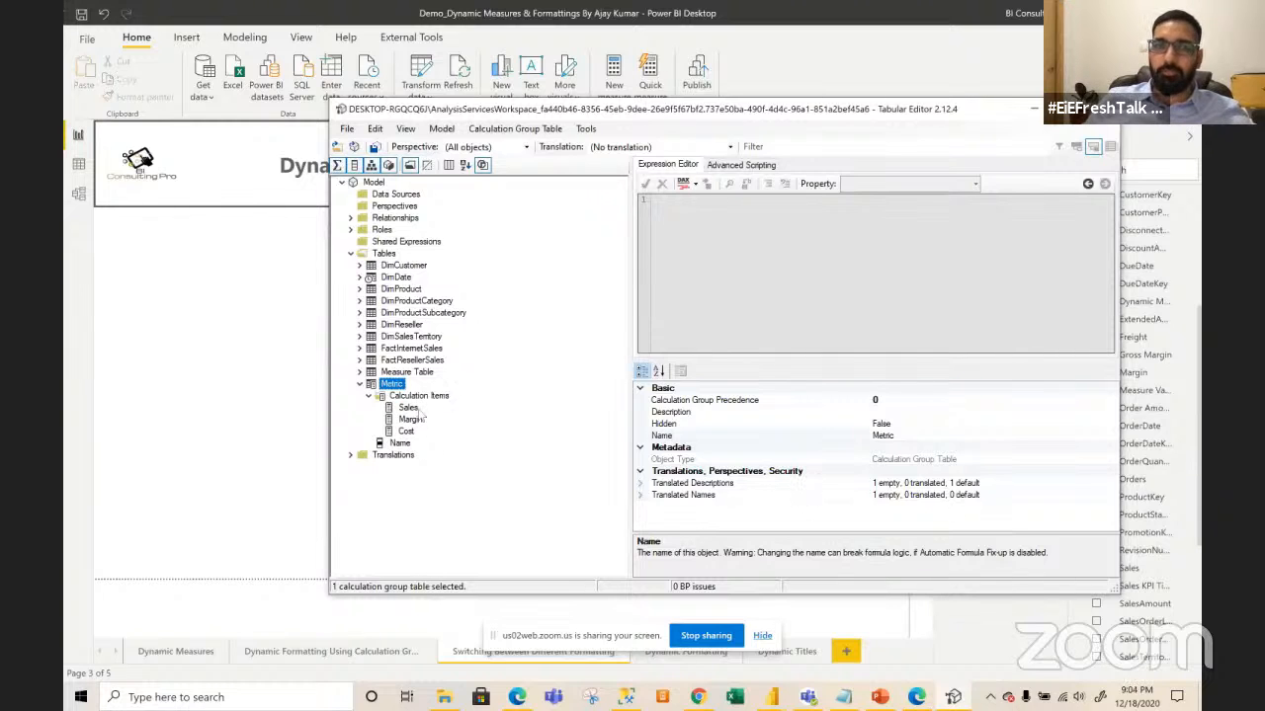
left_click(408, 407)
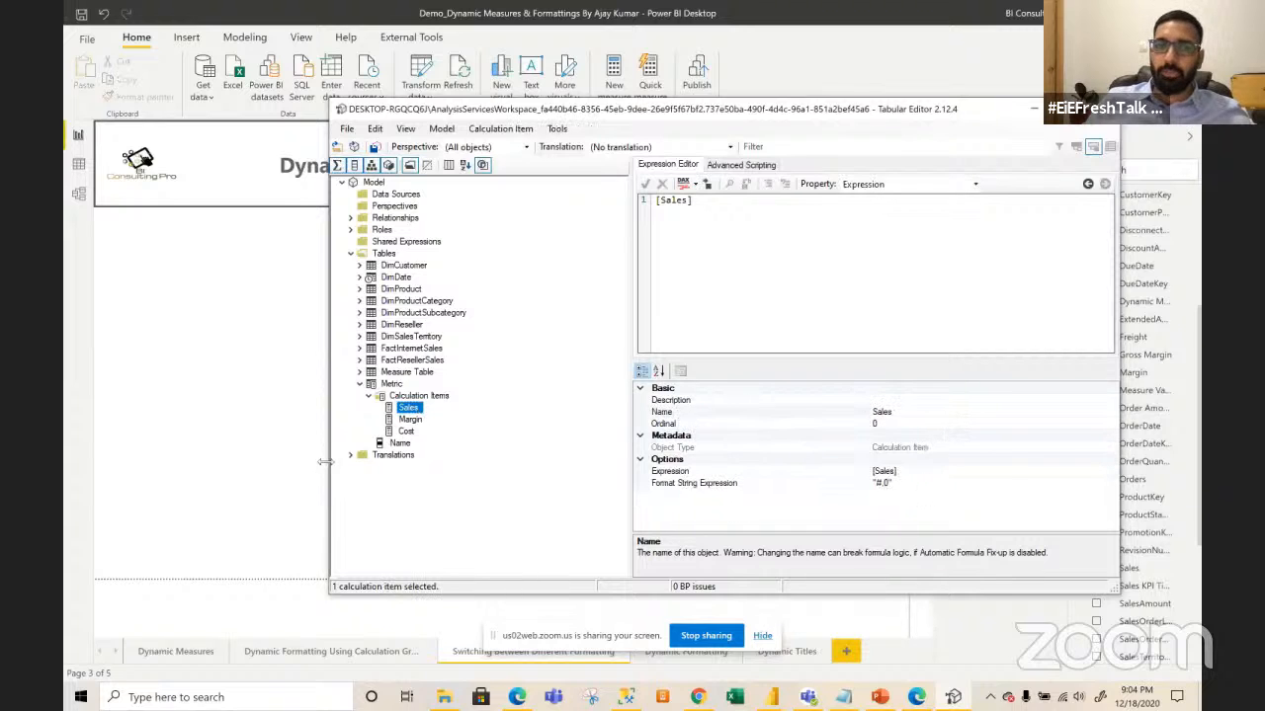
left_click(409, 421)
left_click(410, 432)
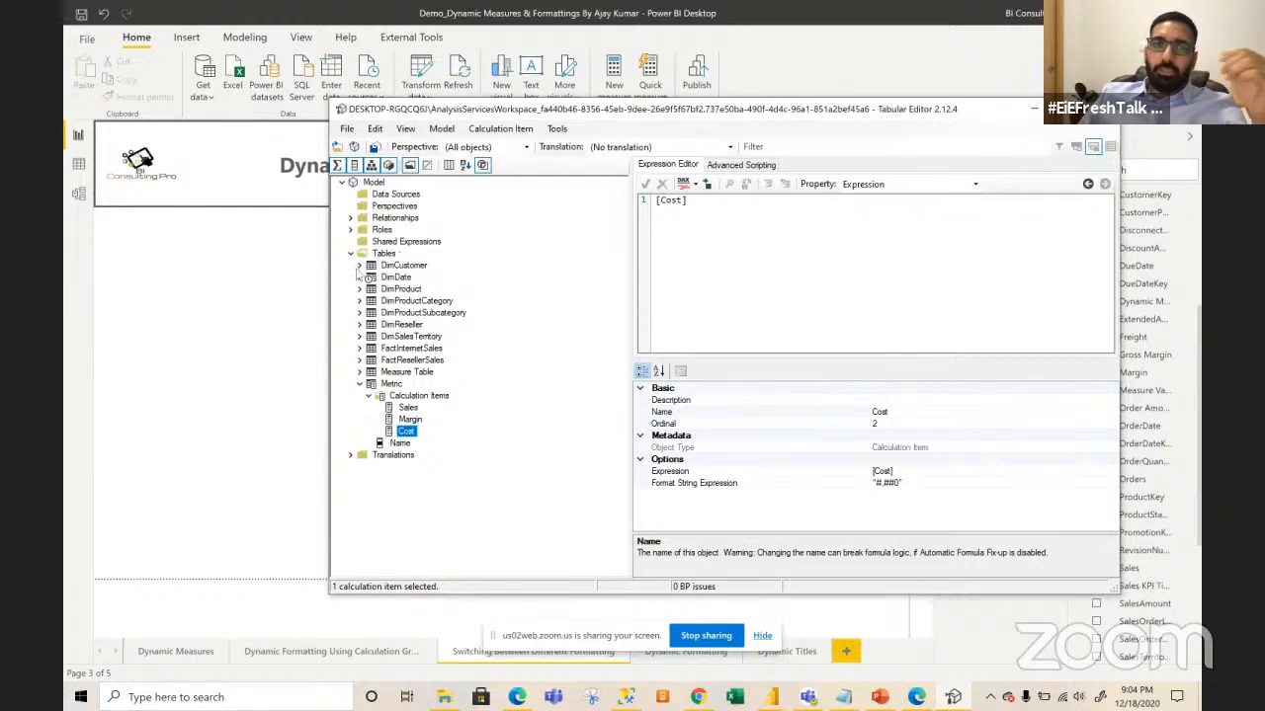
left_click(198, 310)
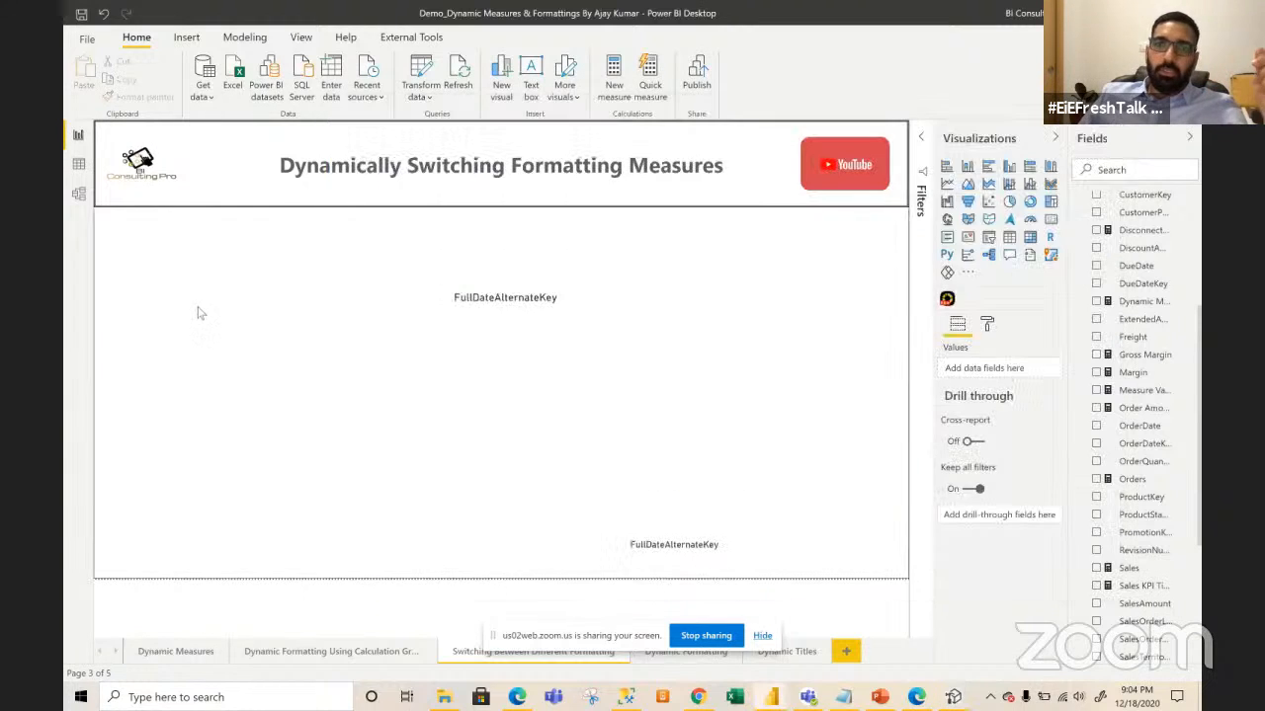
- Find the Selected Measure by searching the fields for "selected", read its SWITCH formula and close it unchanged
left_click(1116, 175)
type("sel")
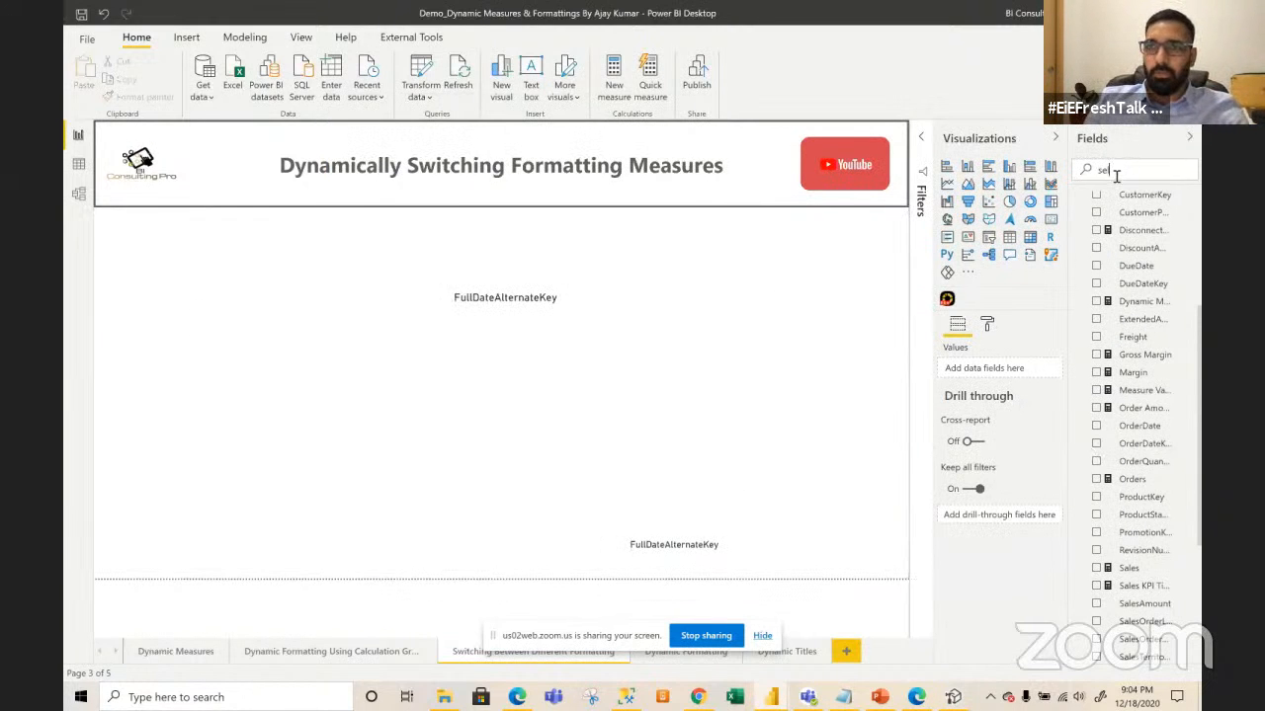
type("ected")
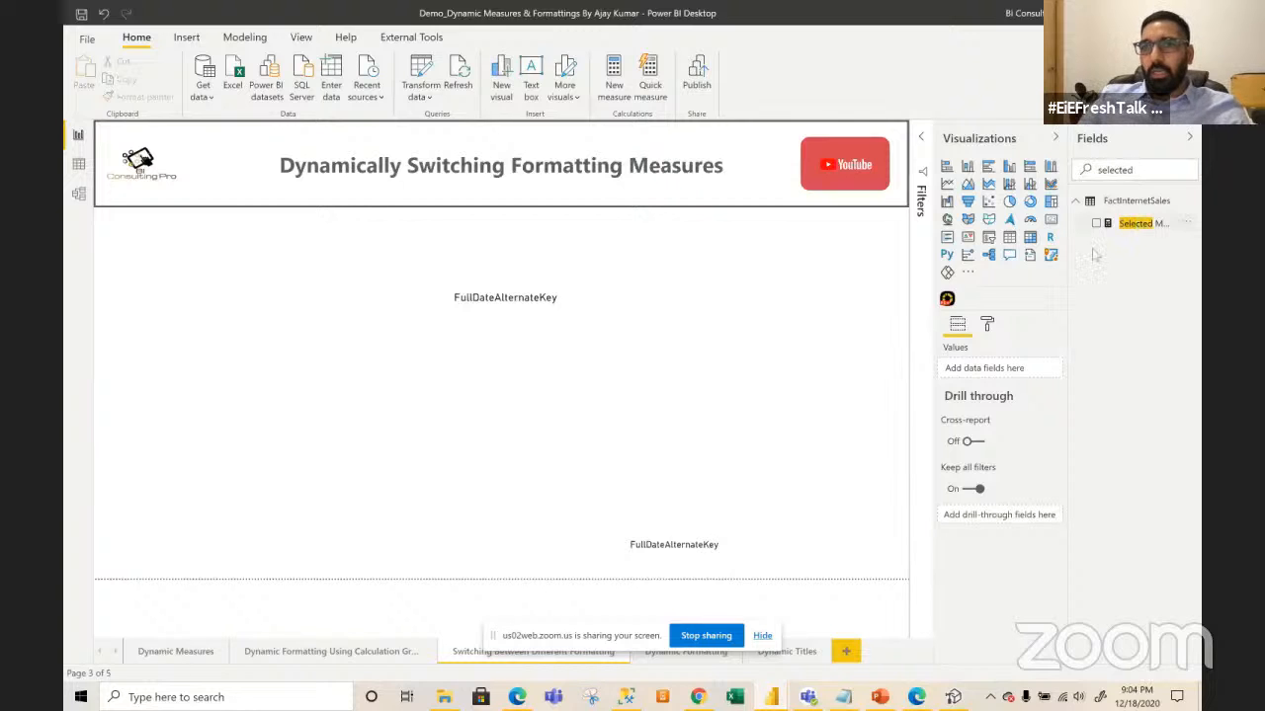
left_click(1136, 224)
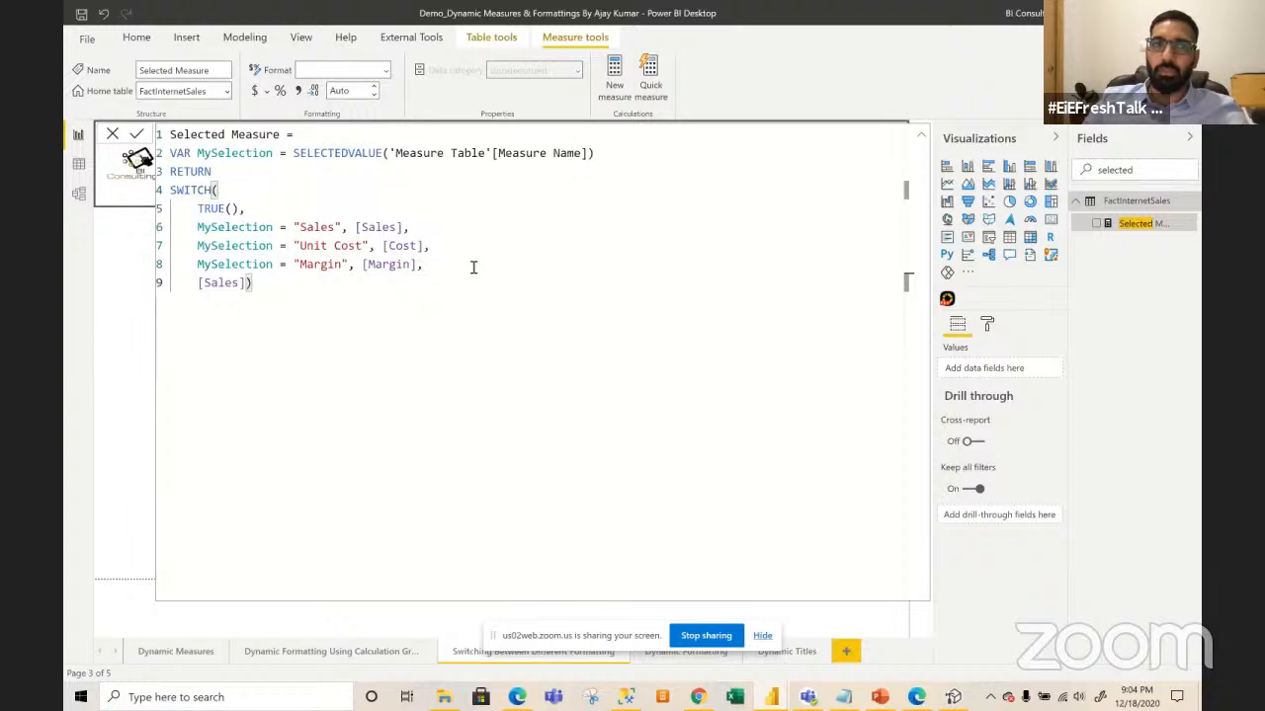
left_click(112, 136)
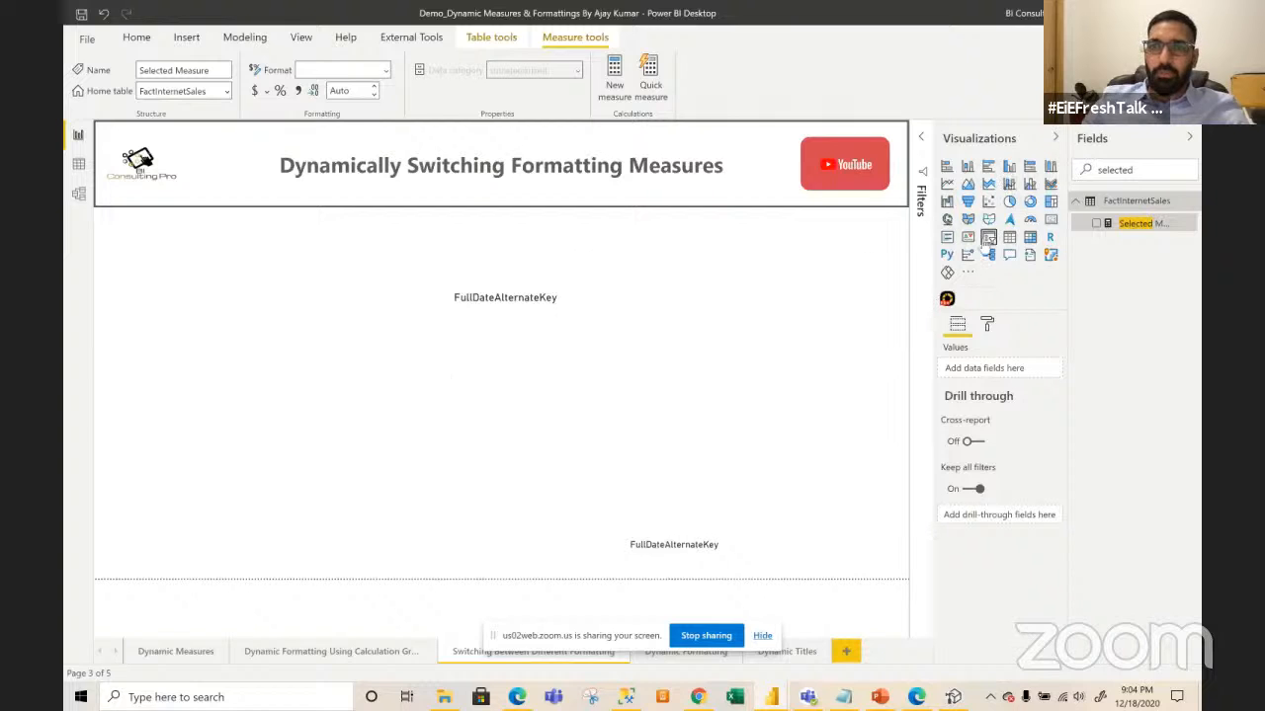
- Add a slicer on the Measure Table's Measure Name field and fit it compactly just below the title banner, above the chart
left_click(988, 238)
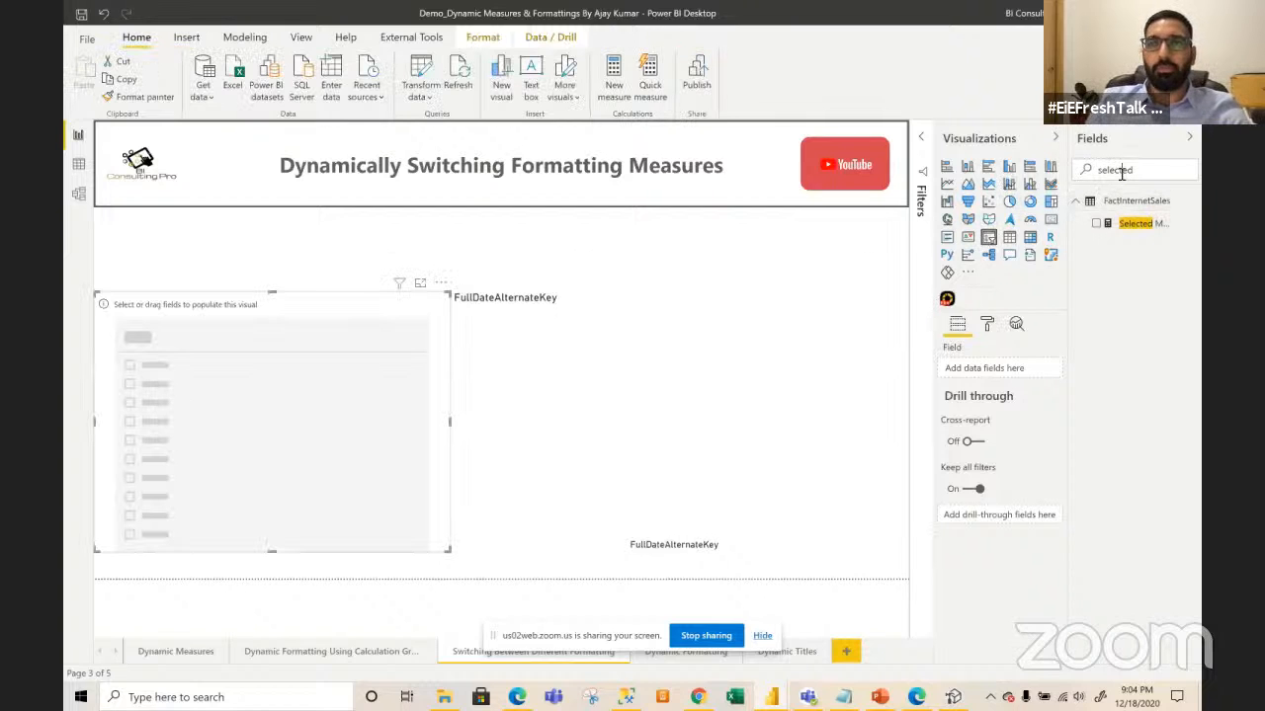
left_click_drag(1158, 180, 1030, 178)
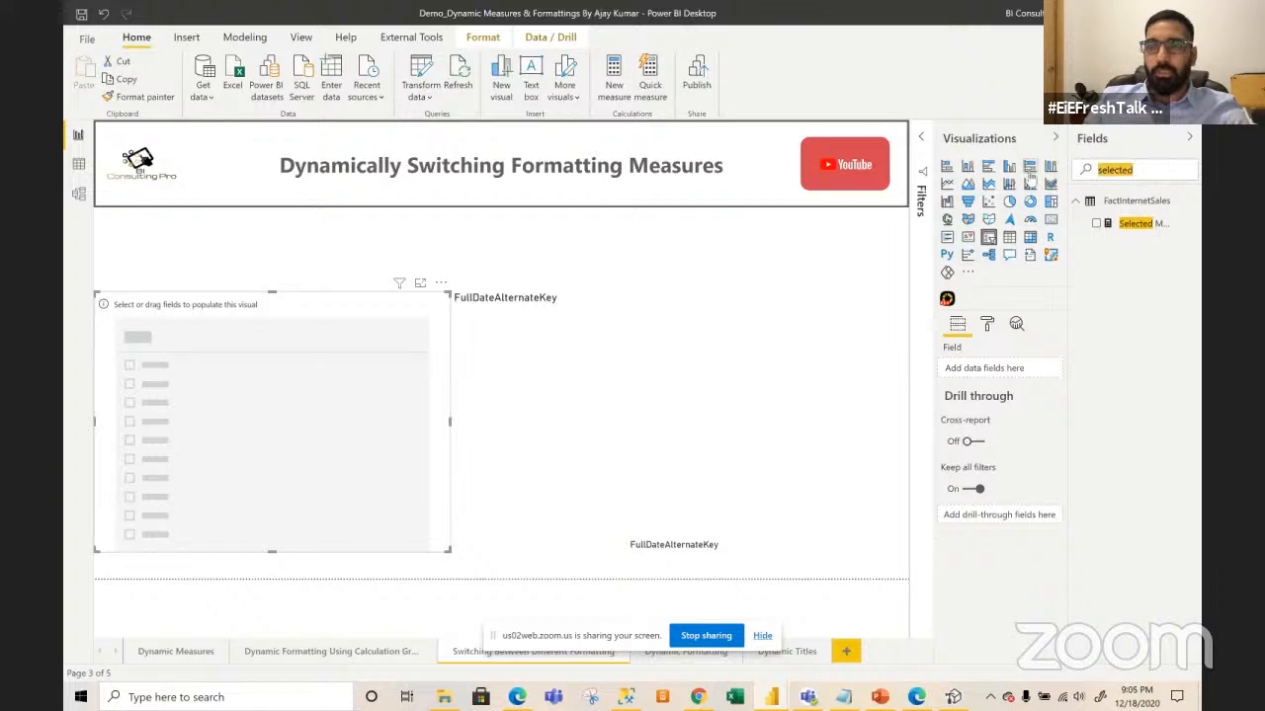
type("name")
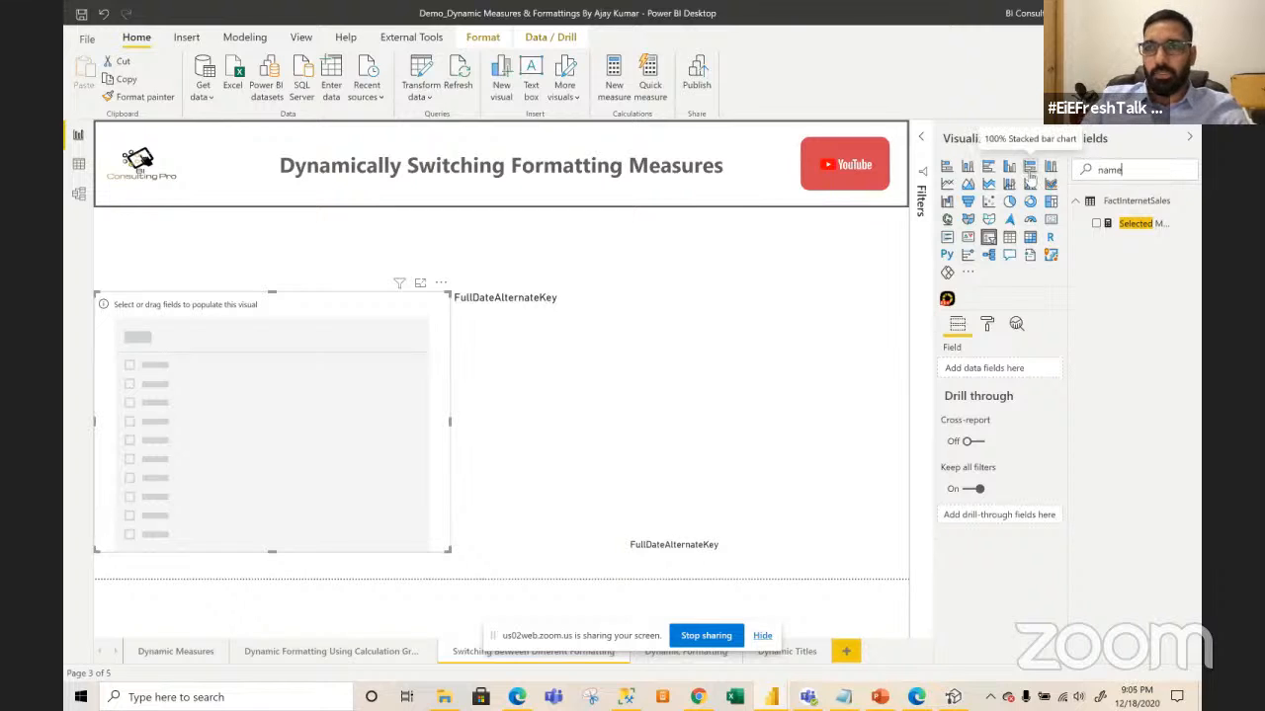
scroll(1146, 326, "down", 3)
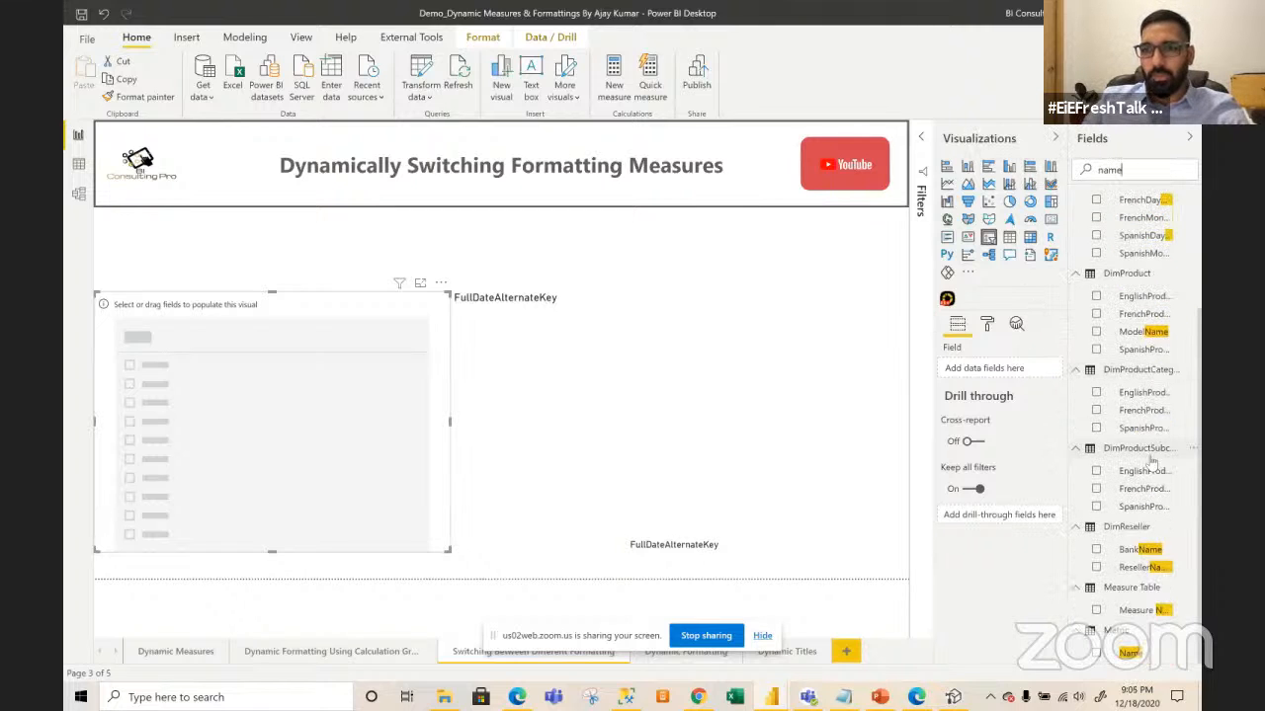
left_click_drag(1136, 611, 218, 356)
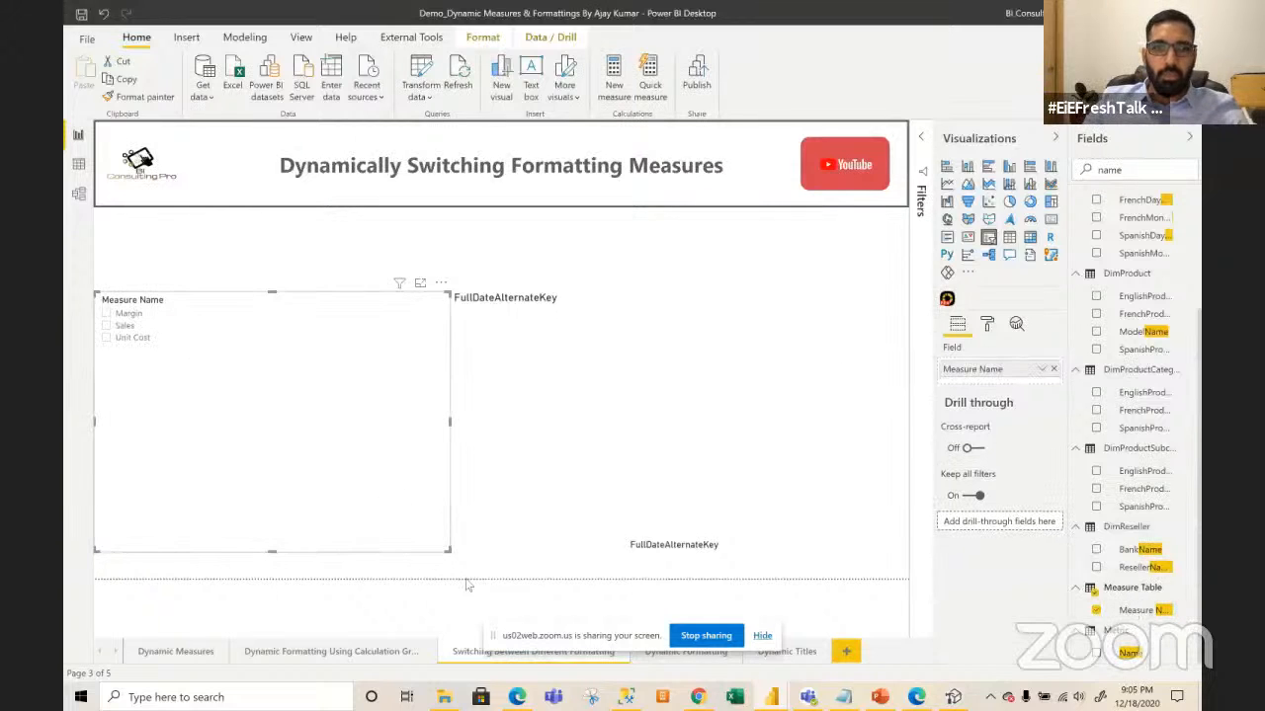
left_click_drag(447, 547, 275, 272)
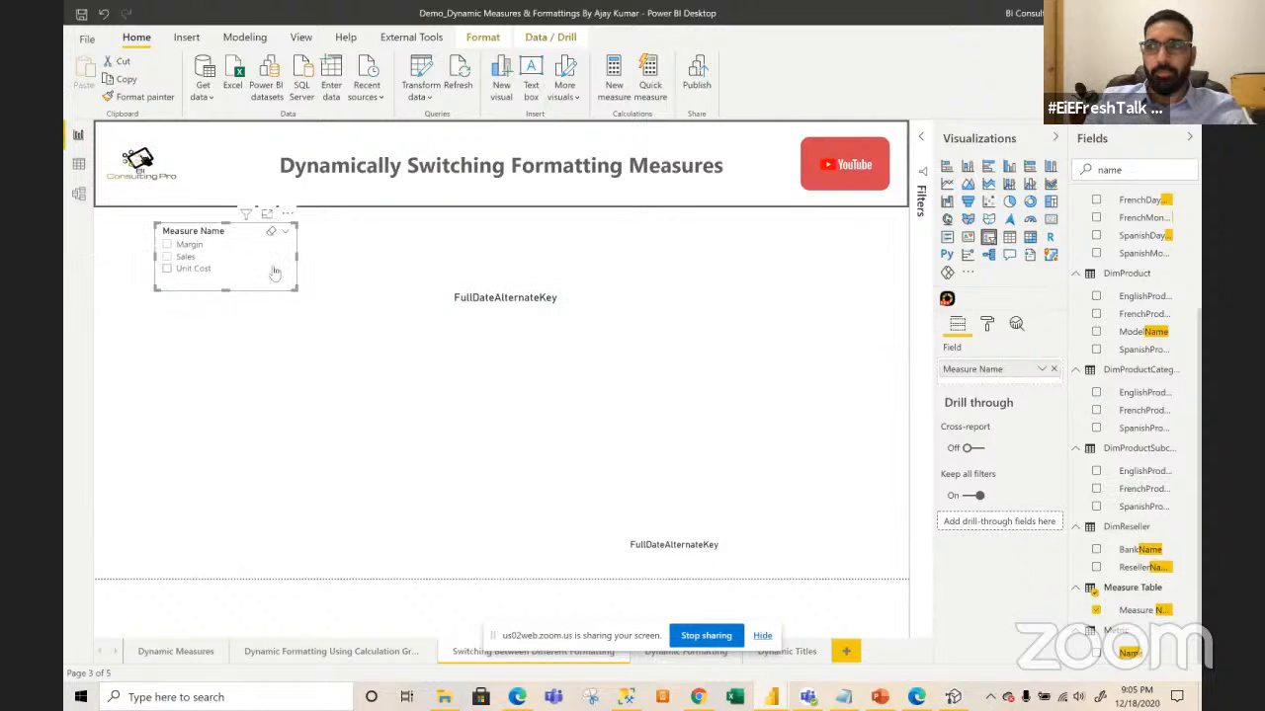
left_click(259, 326)
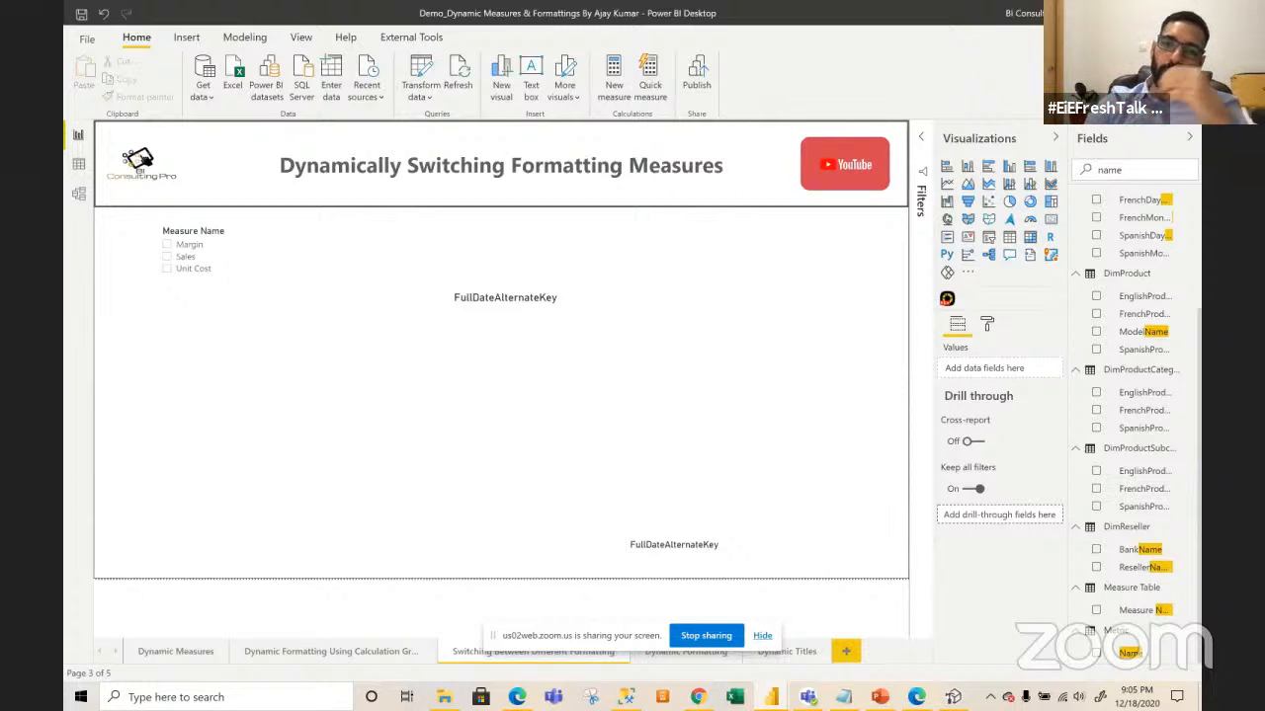
- Switch to Tabular Editor and create a new calculation group under the model's Tables
left_click(915, 694)
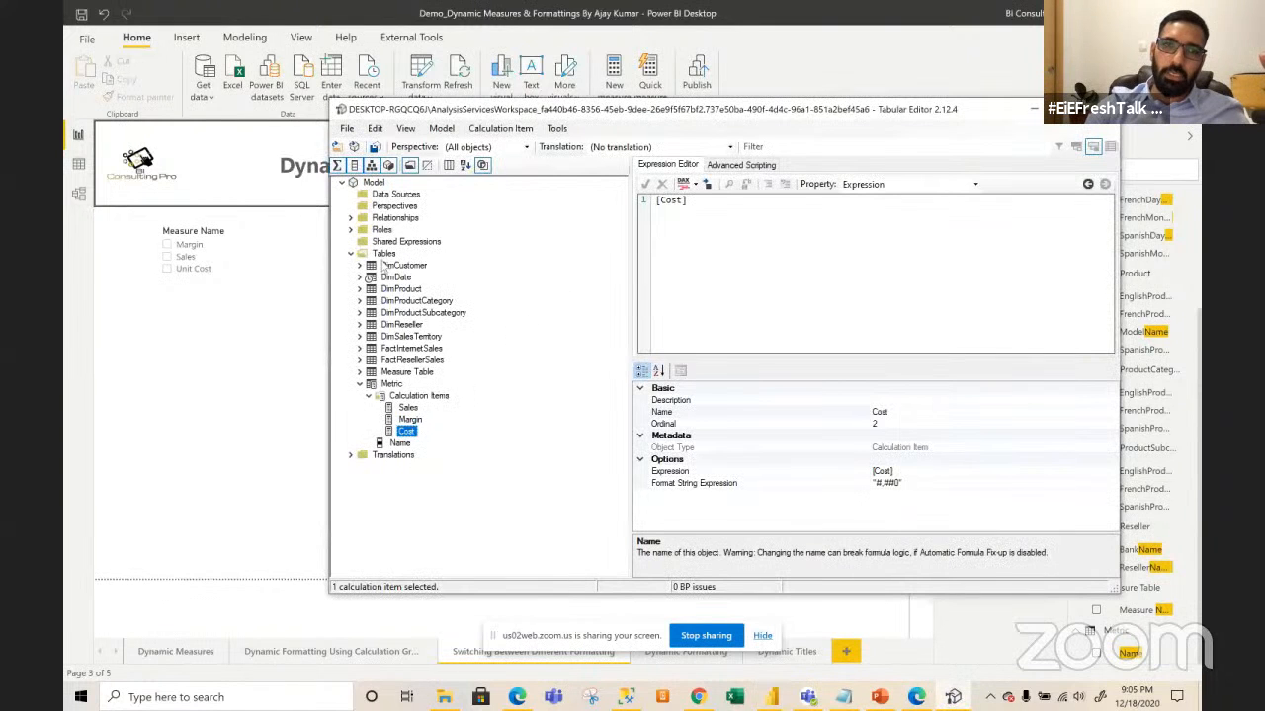
left_click(384, 254)
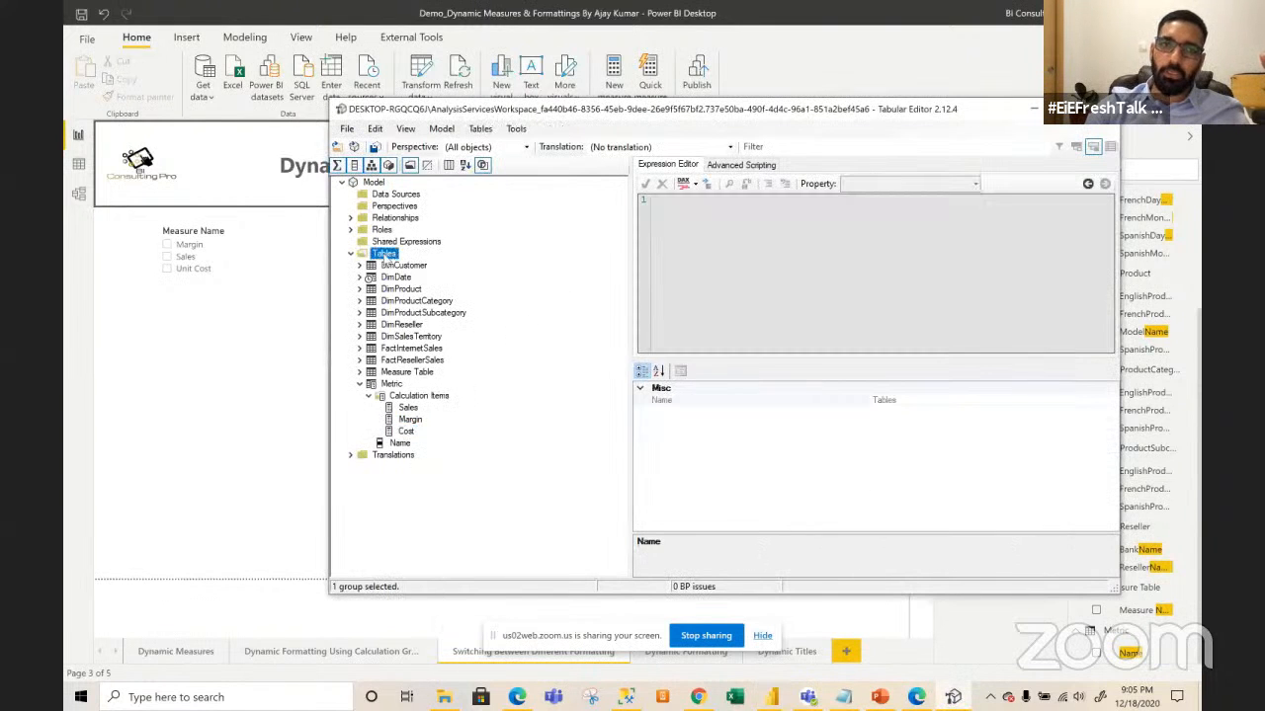
right_click(386, 258)
mouse_move(433, 264)
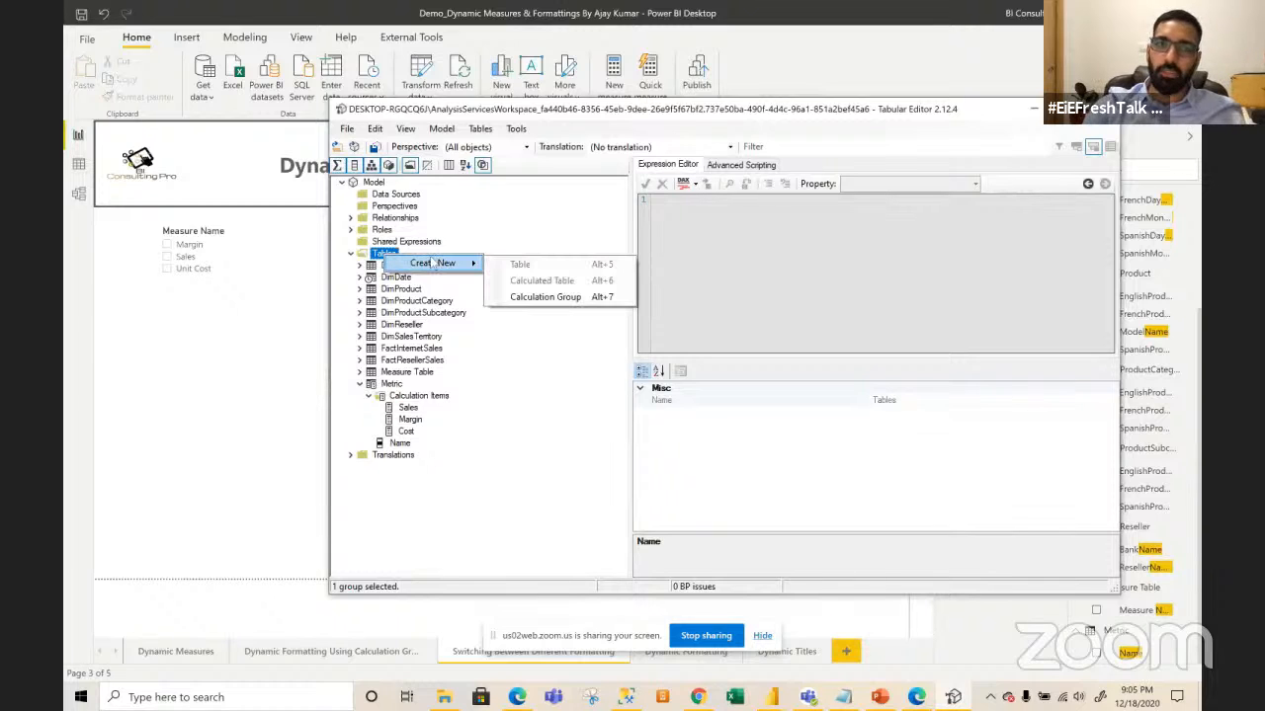
left_click(504, 296)
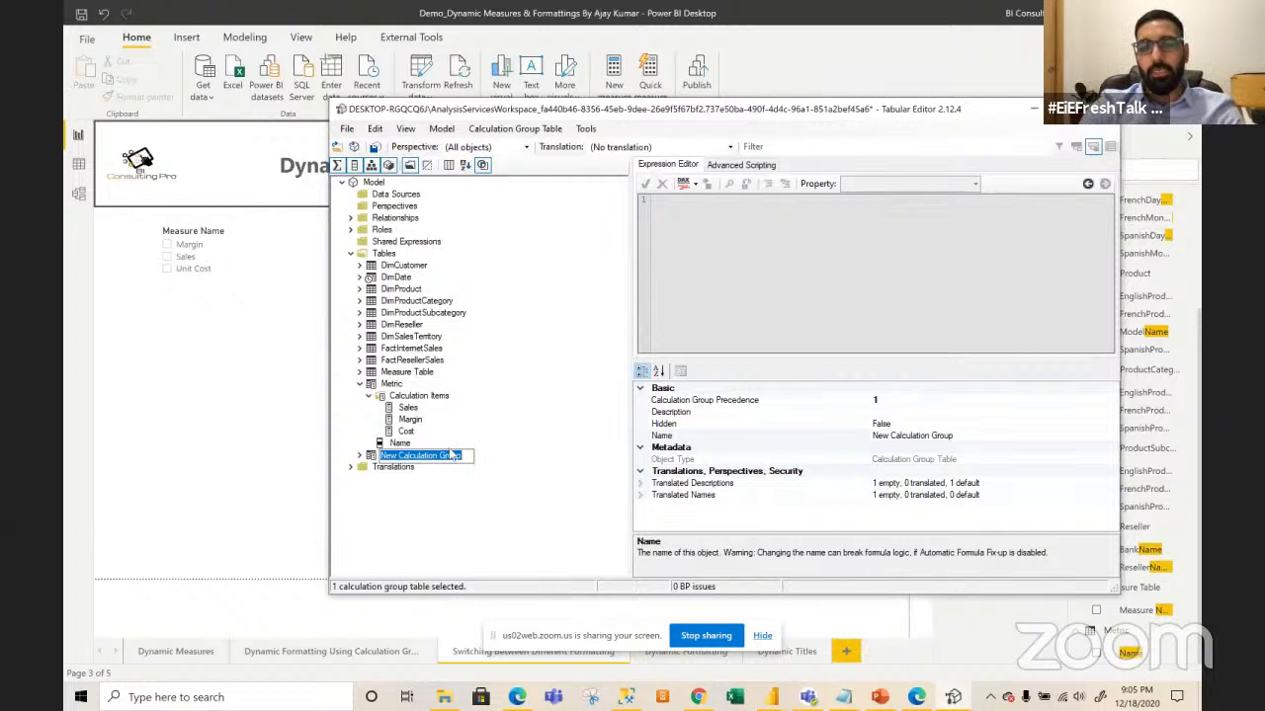
- Name the new calculation group Dynamic Measure
type("D")
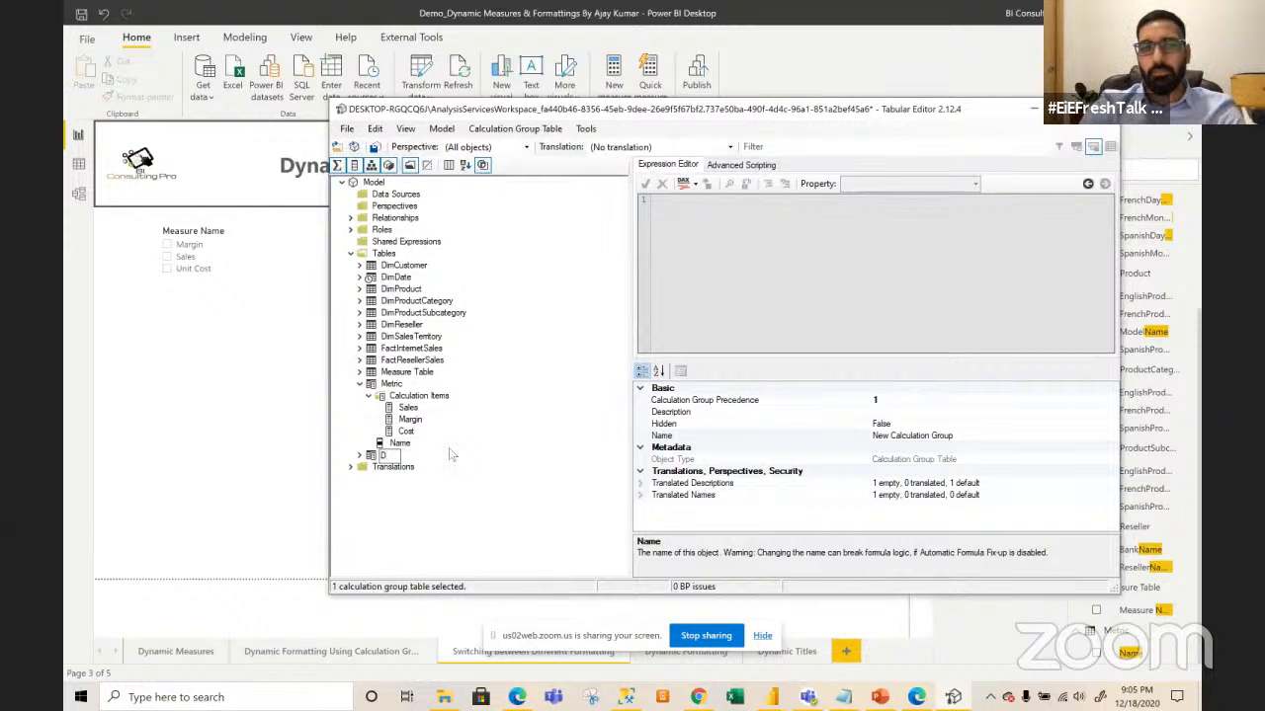
type("is")
key("BackSpace")
key("BackSpace")
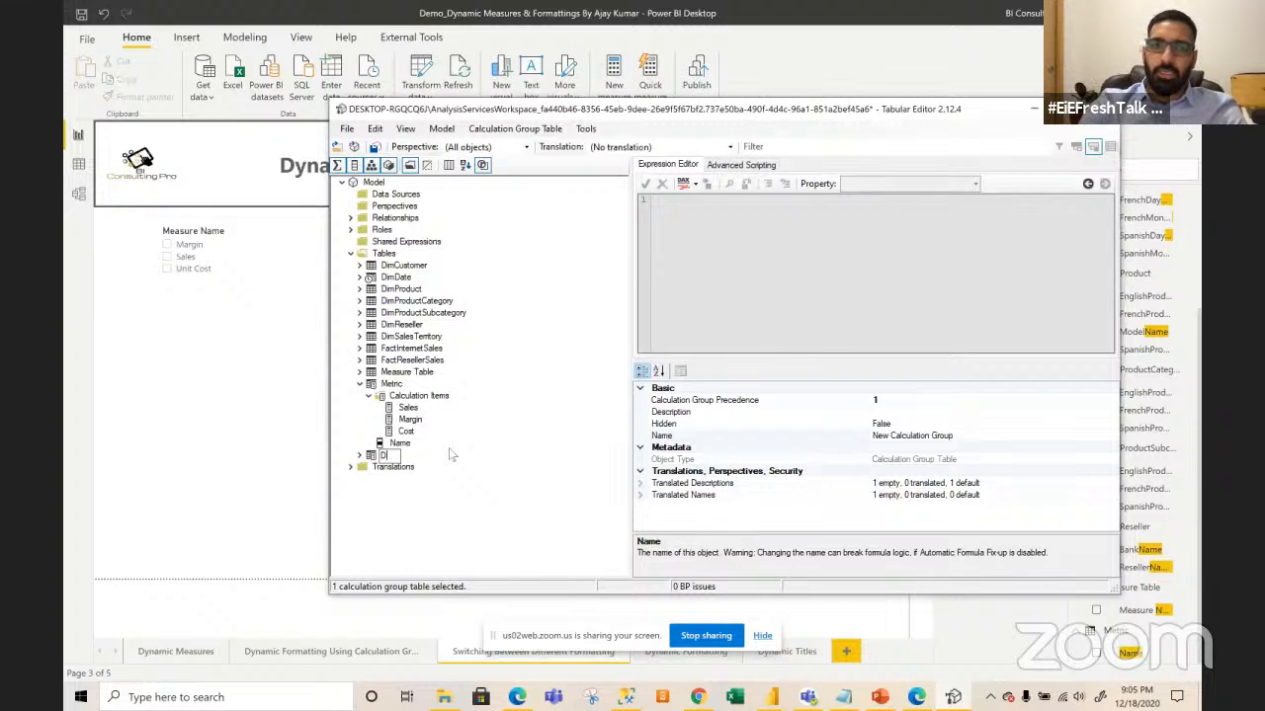
type("ynami")
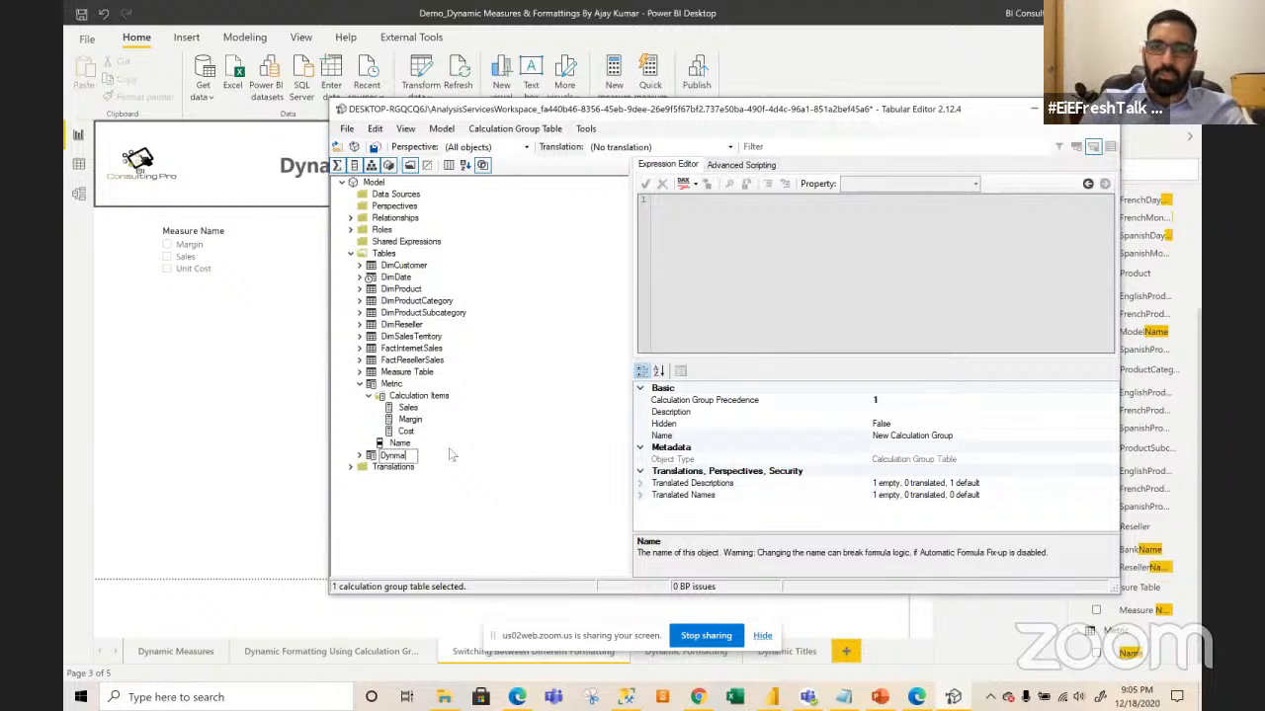
key("BackSpace")
key("BackSpace")
key("BackSpace")
type("namic ")
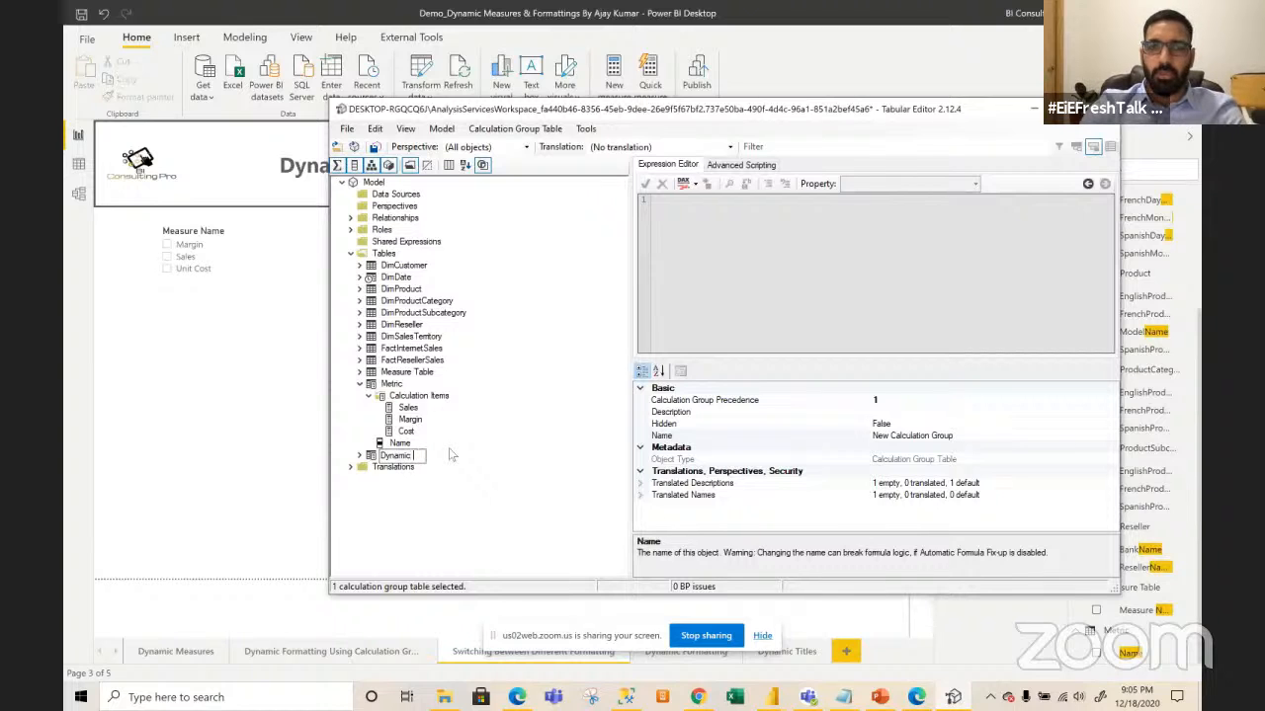
type("Measure")
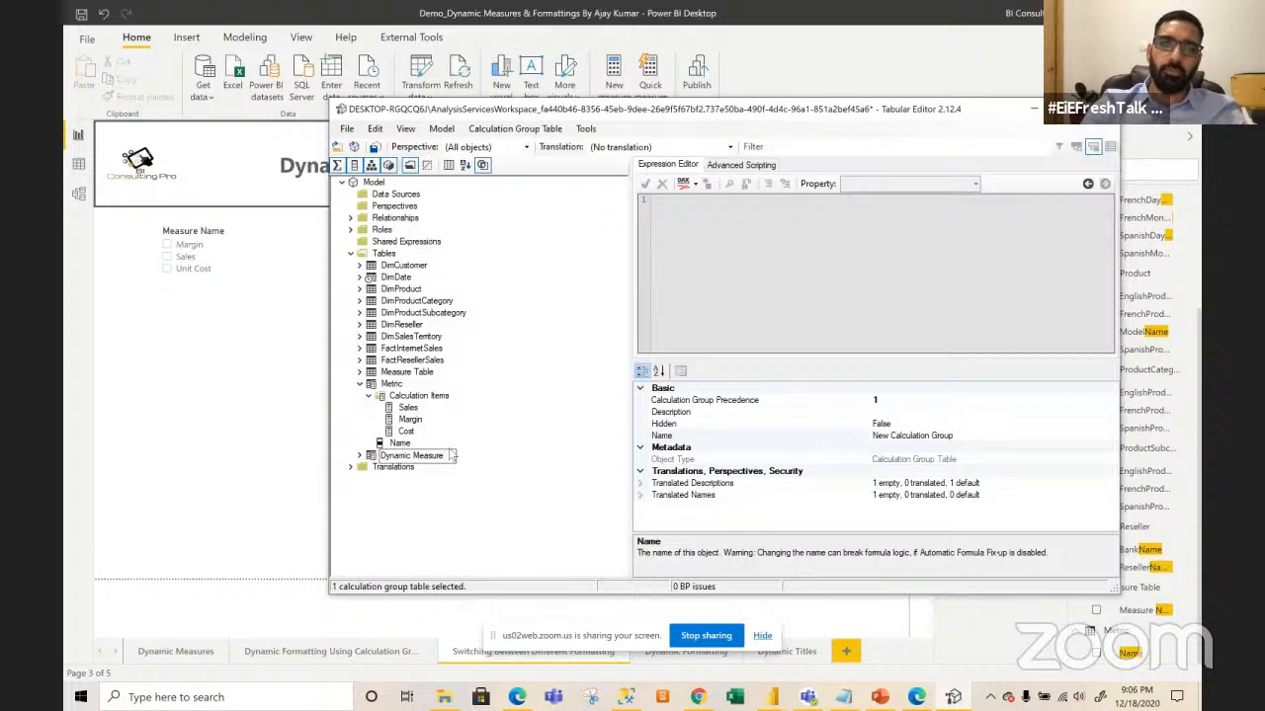
key("Return")
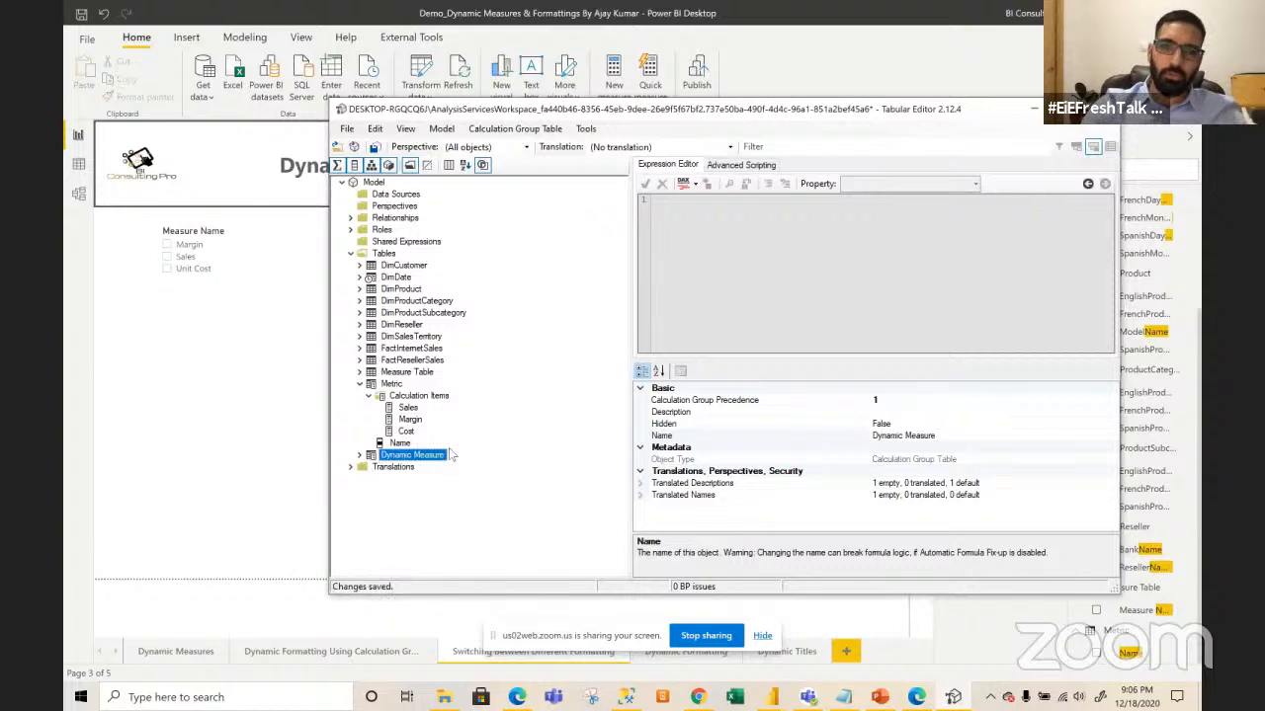
- Add a new calculation item to the Dynamic Measure calculation group
left_click(360, 455)
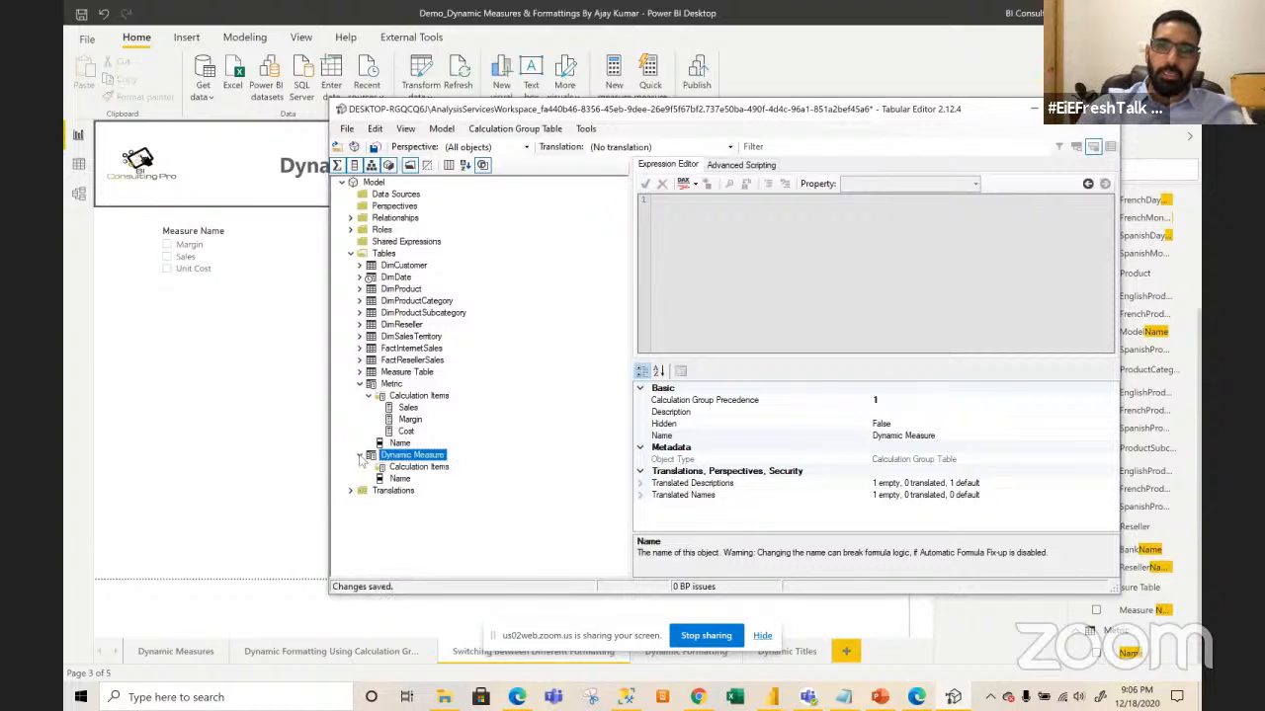
left_click(417, 468)
right_click(417, 467)
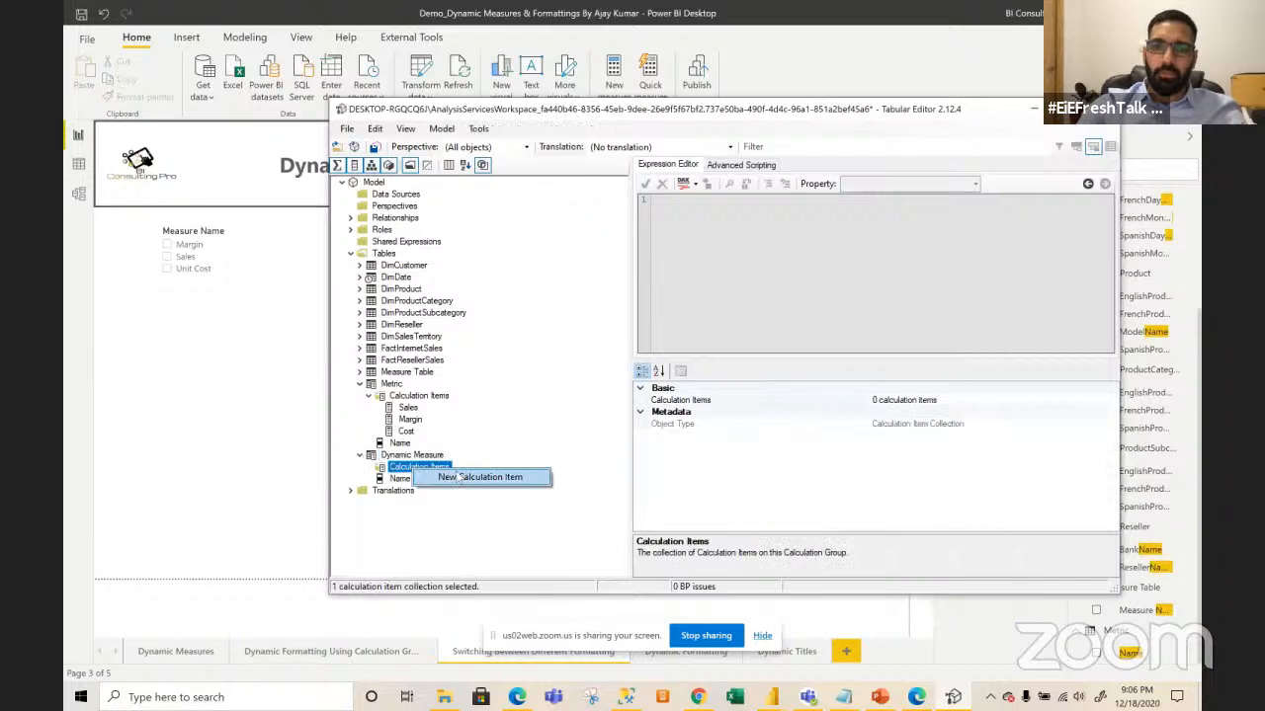
left_click(457, 476)
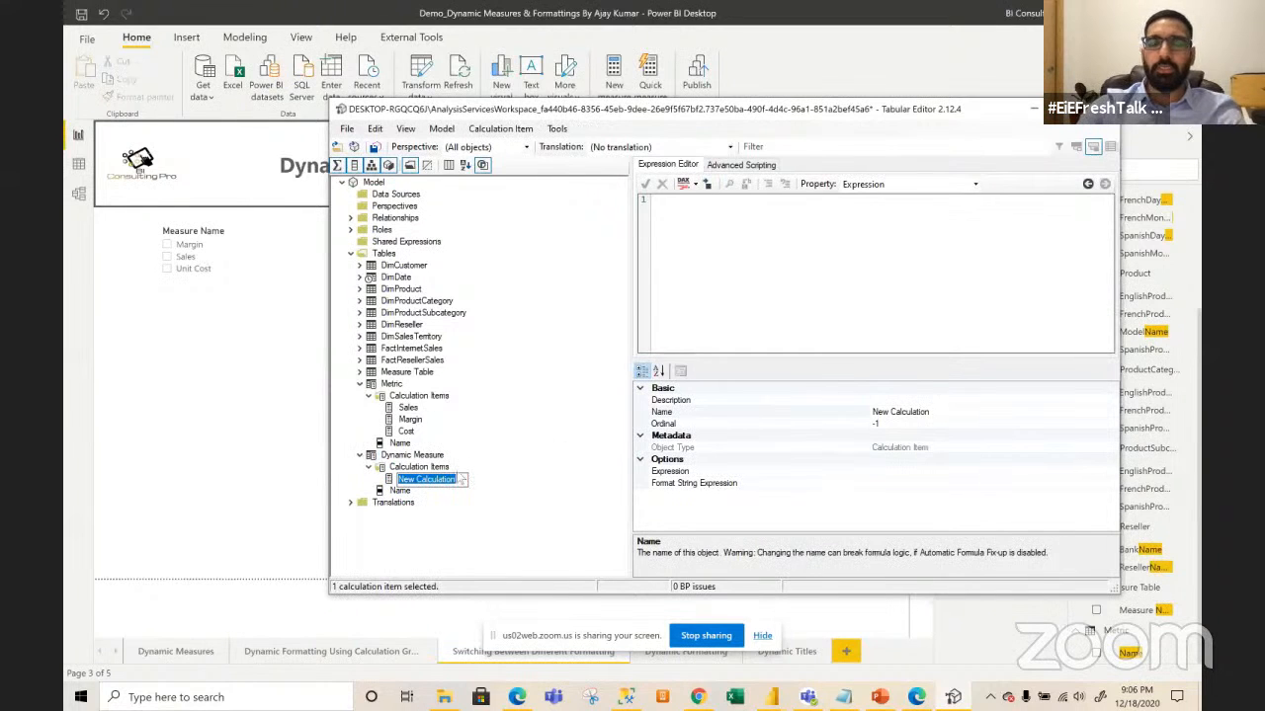
- Rename the new calculation item in the Dynamic Measure group as Without Format
type("With")
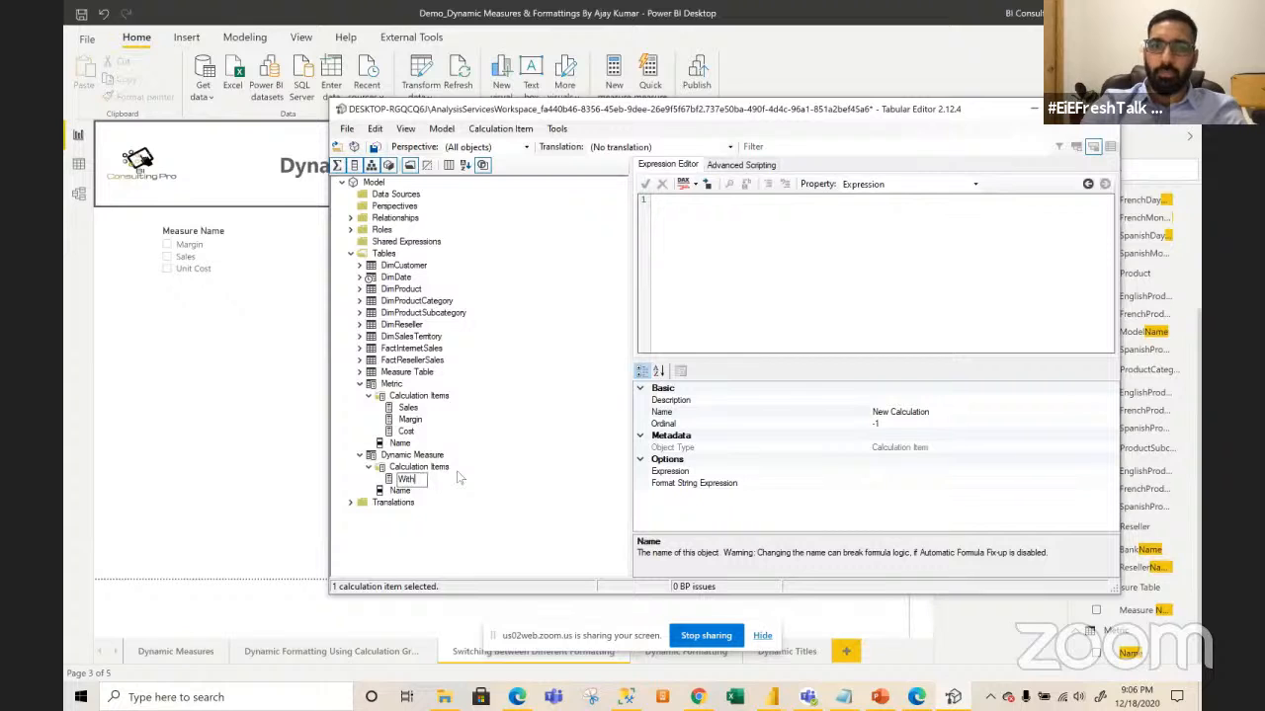
type("out For")
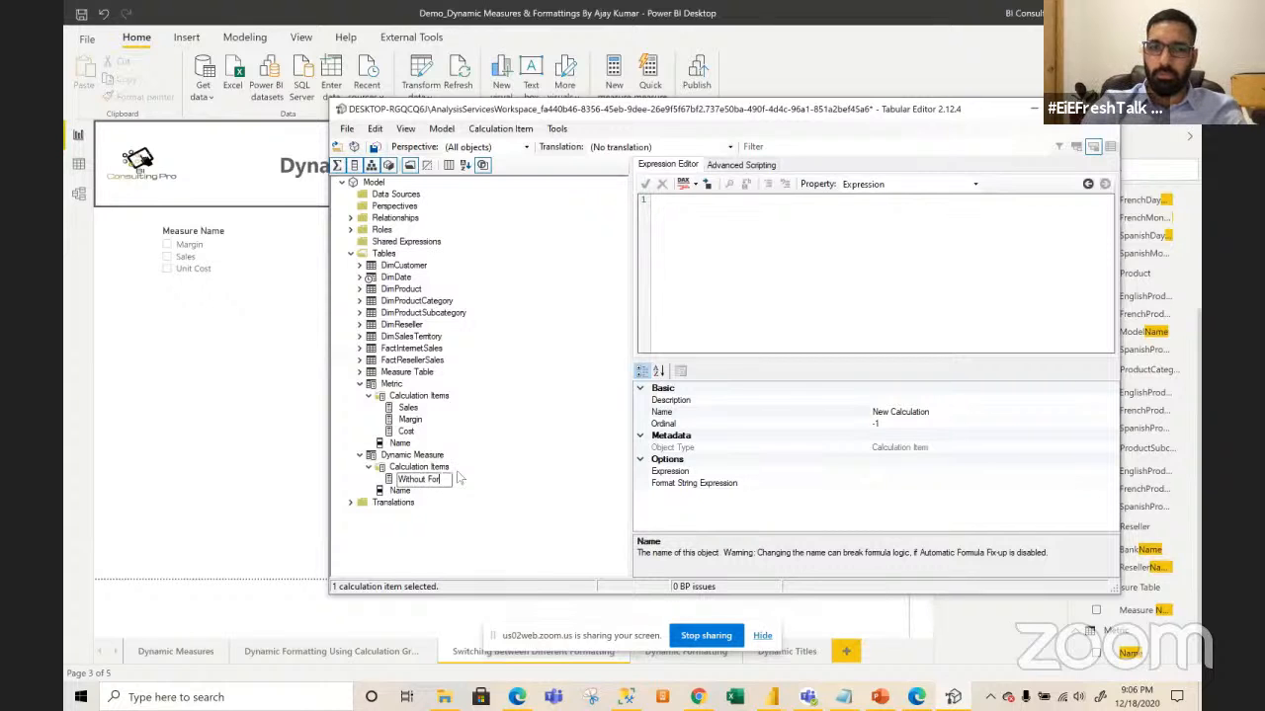
type("mat")
key("Return")
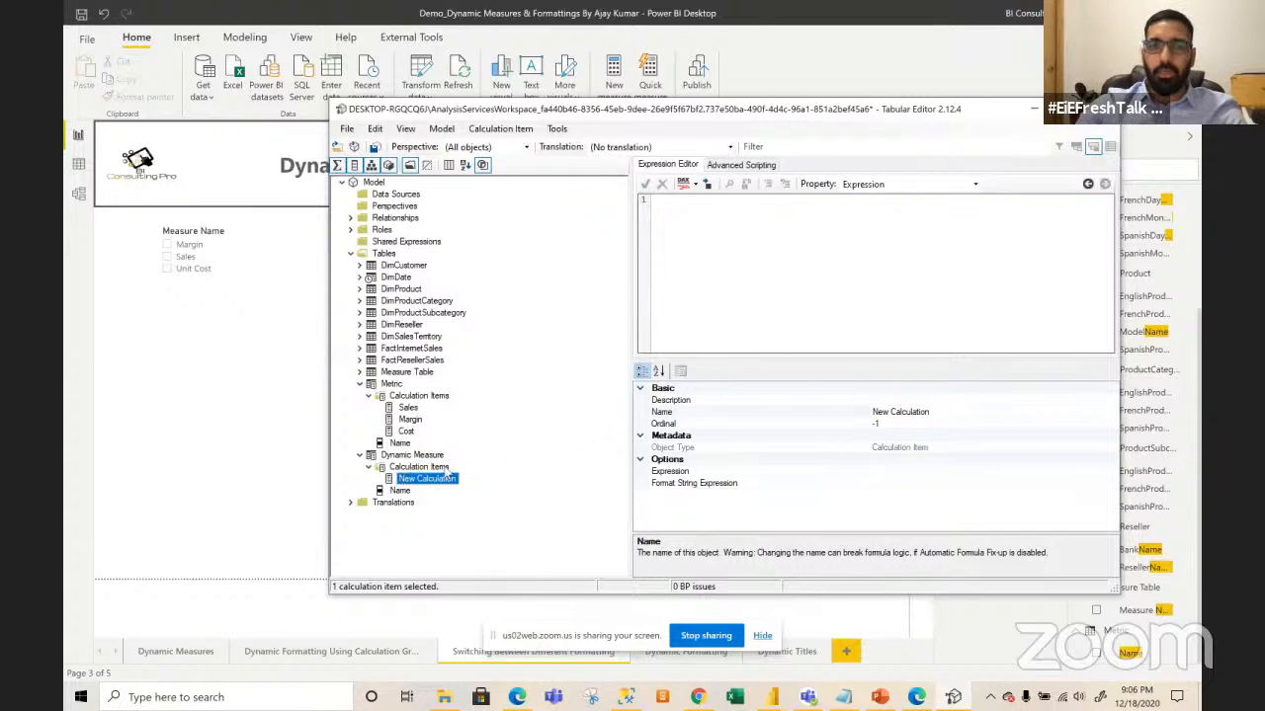
left_click(443, 479)
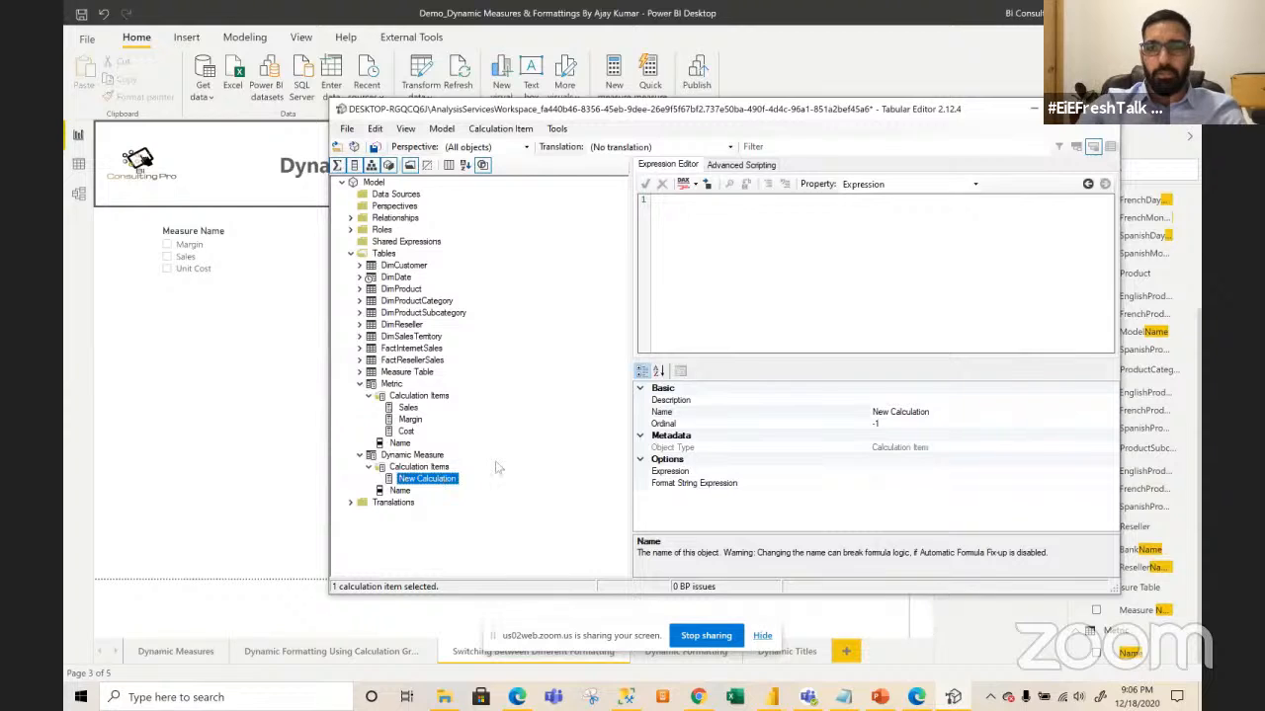
left_click(943, 412)
left_click_drag(942, 412, 875, 409)
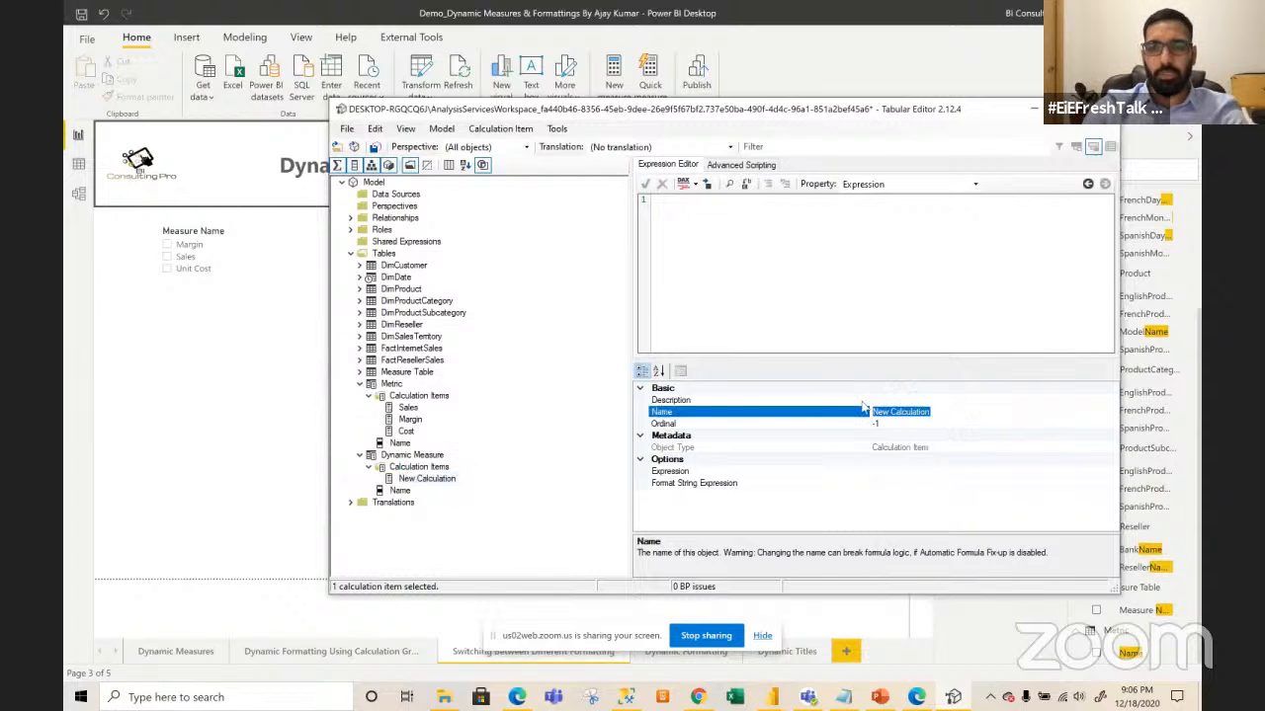
type("Without")
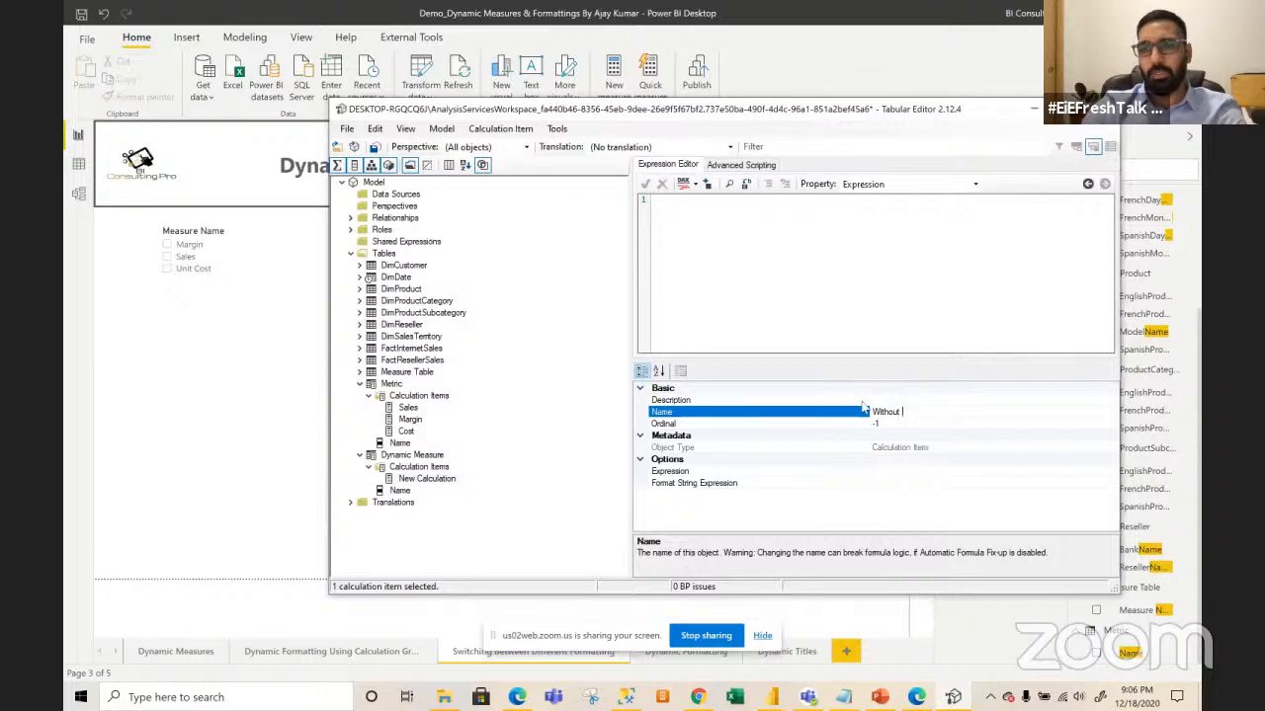
type(" Format")
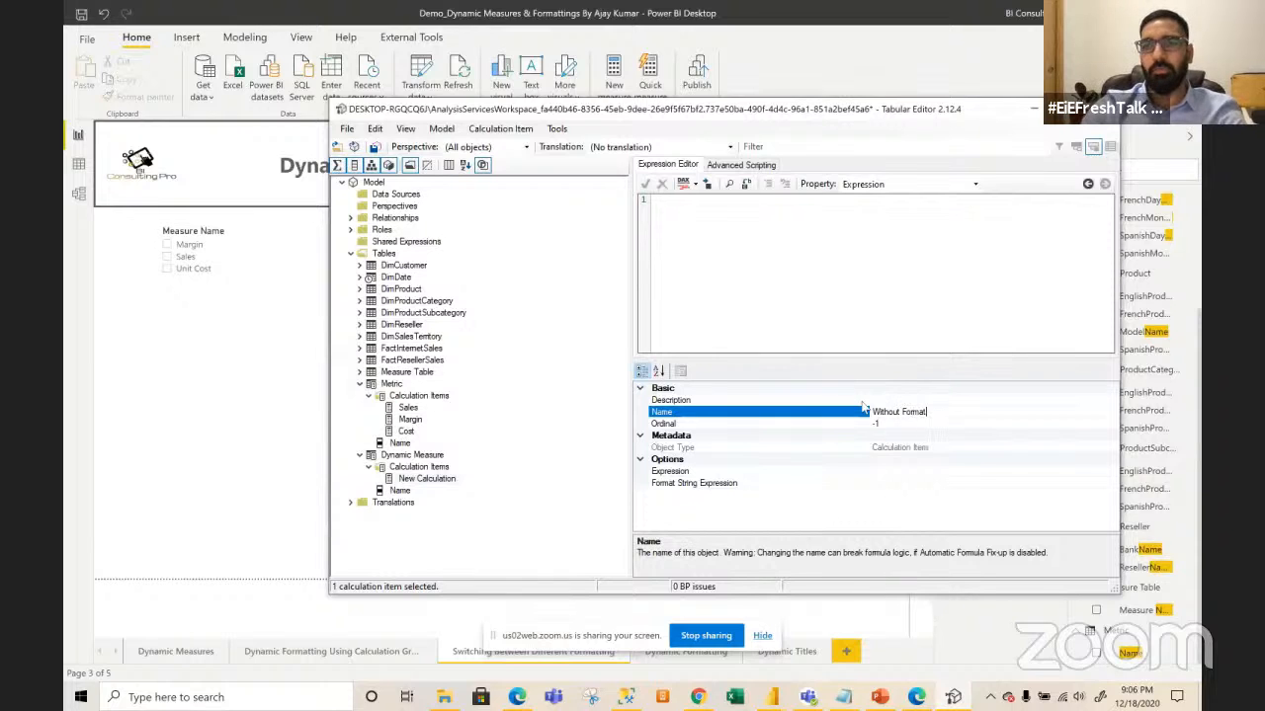
left_click(902, 472)
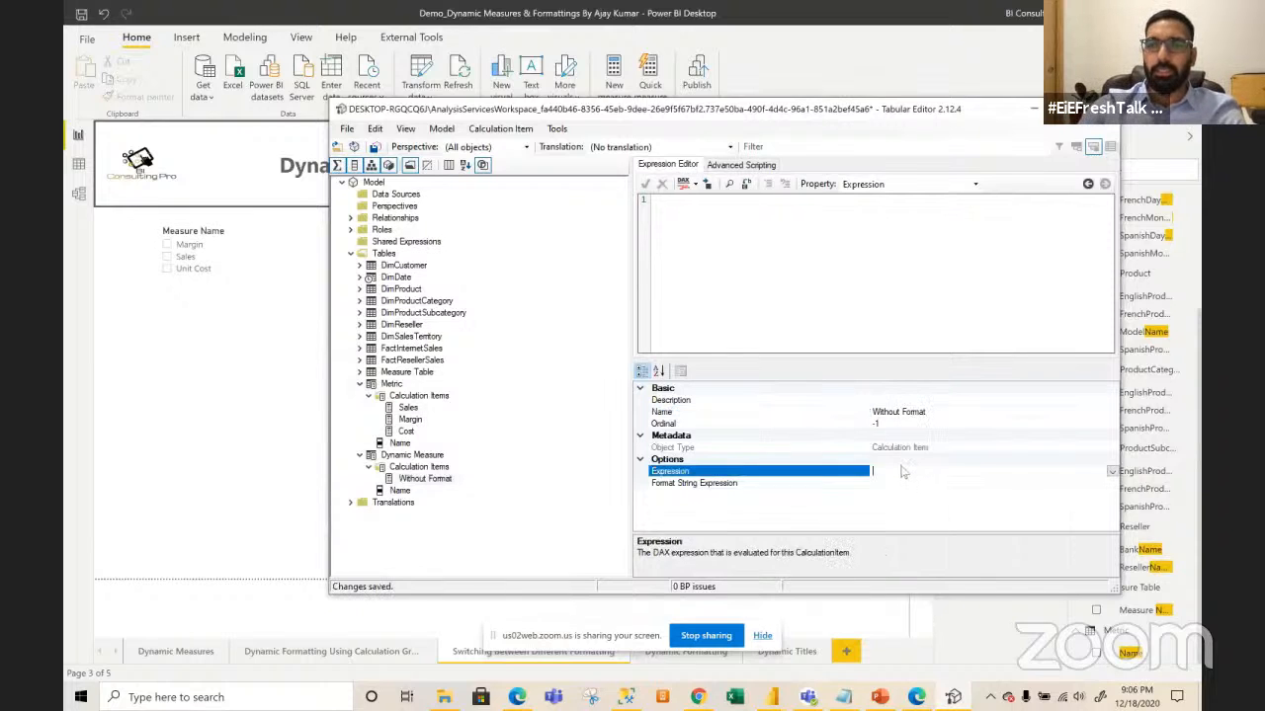
type("sele")
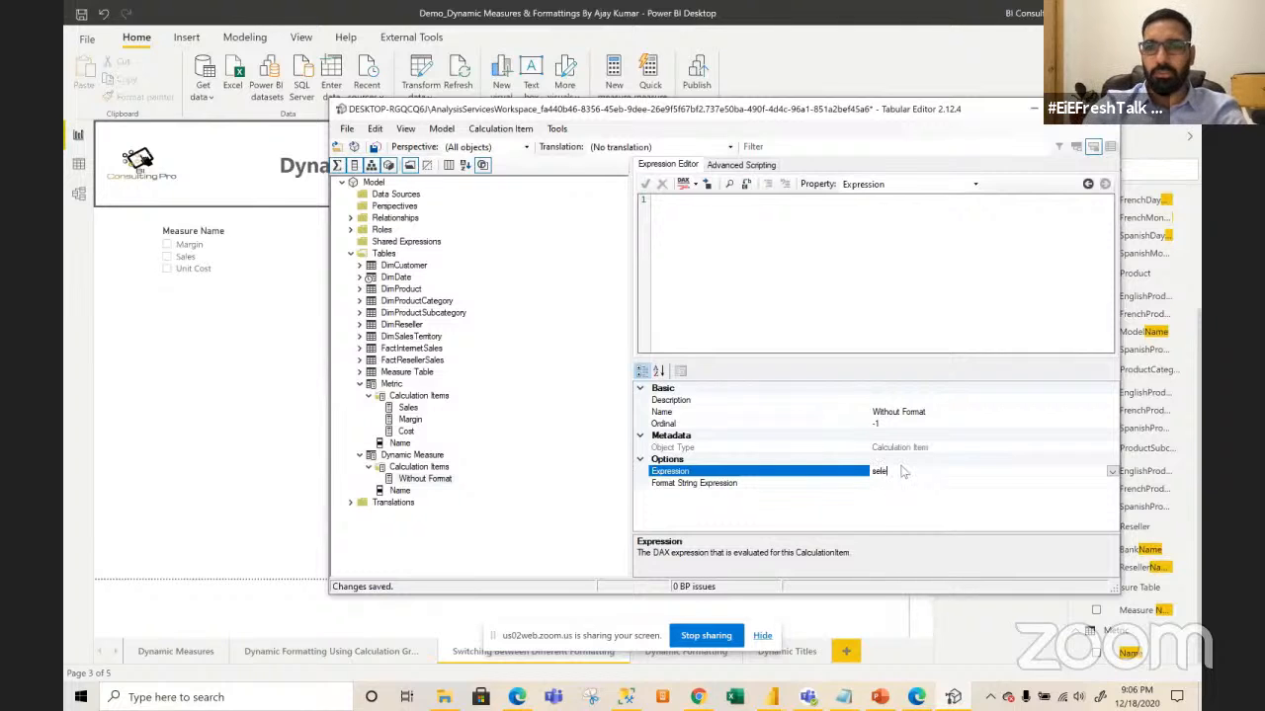
key("BackSpace")
key("BackSpace")
key("BackSpace")
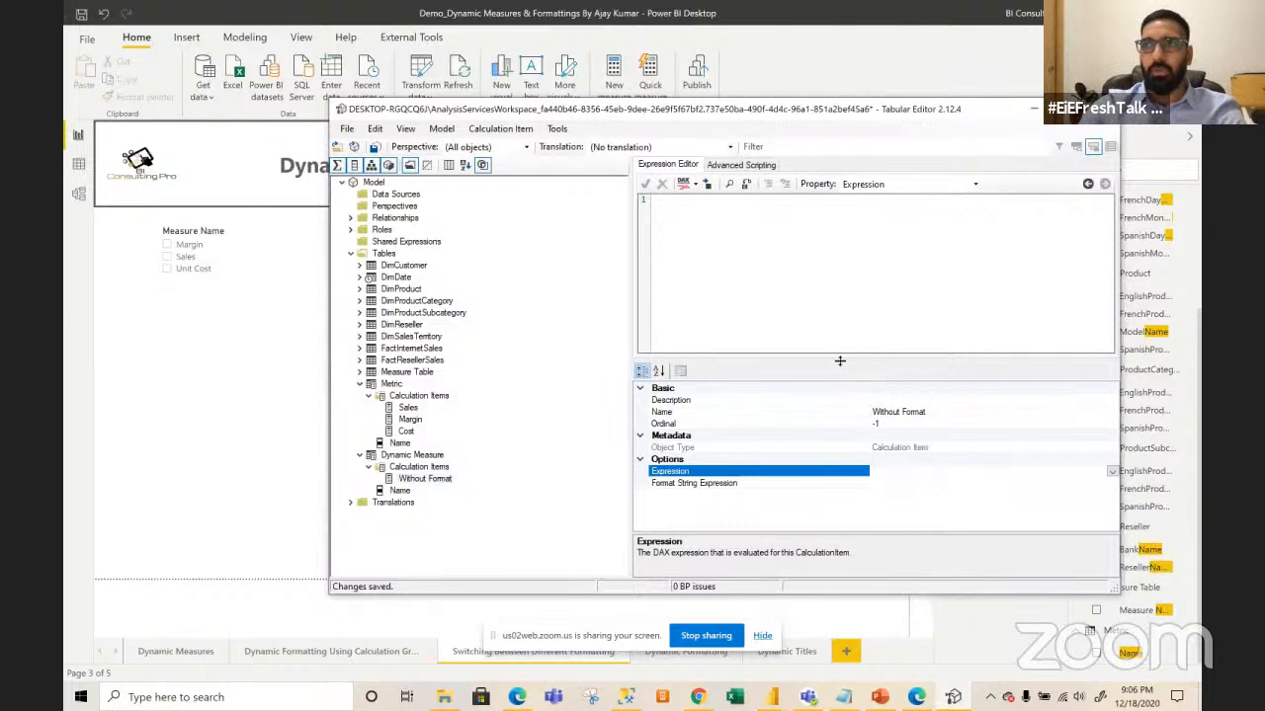
left_click(773, 264)
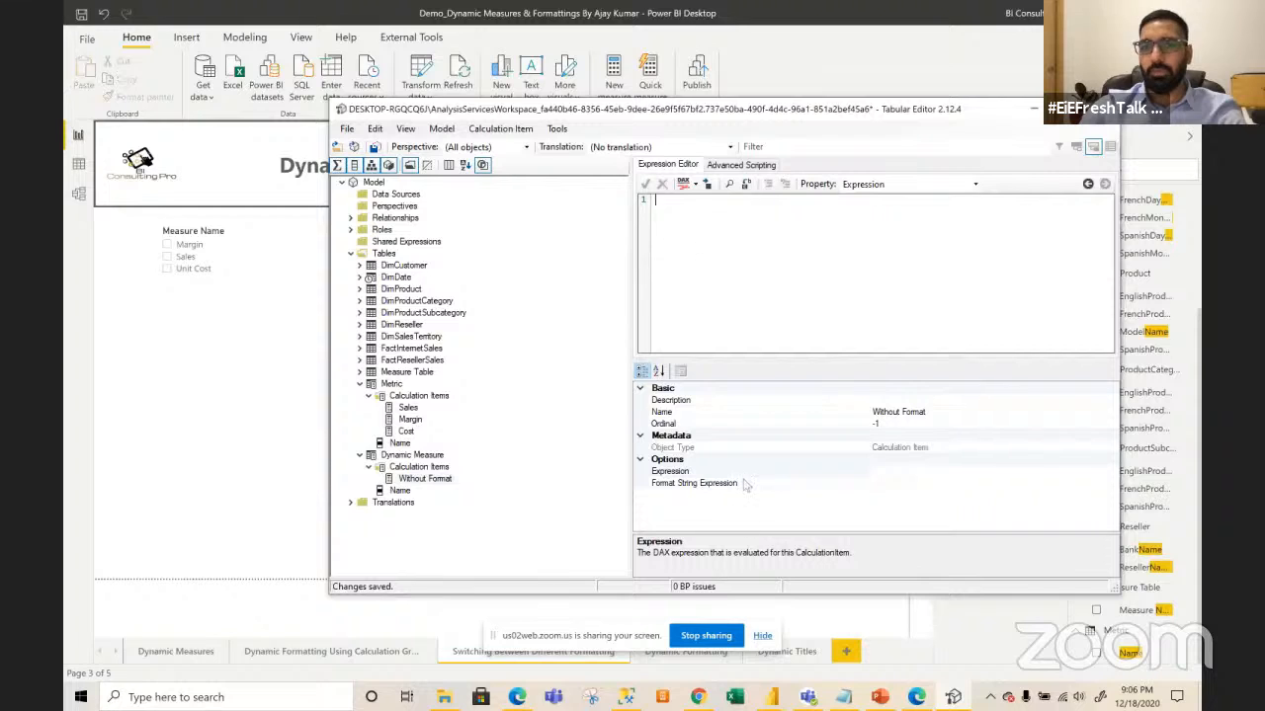
left_click(886, 470)
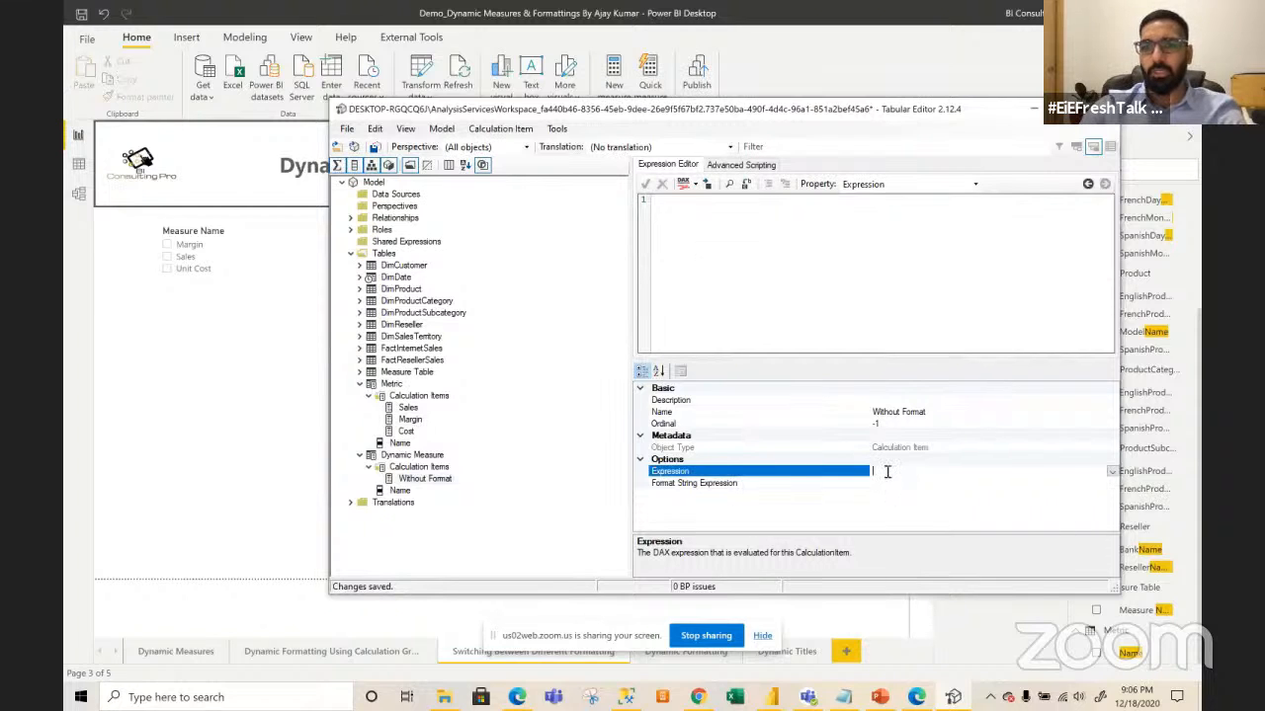
- Set the DAX expression of the Without Format calculation item to SELECTEDMEASURE()
left_click(765, 266)
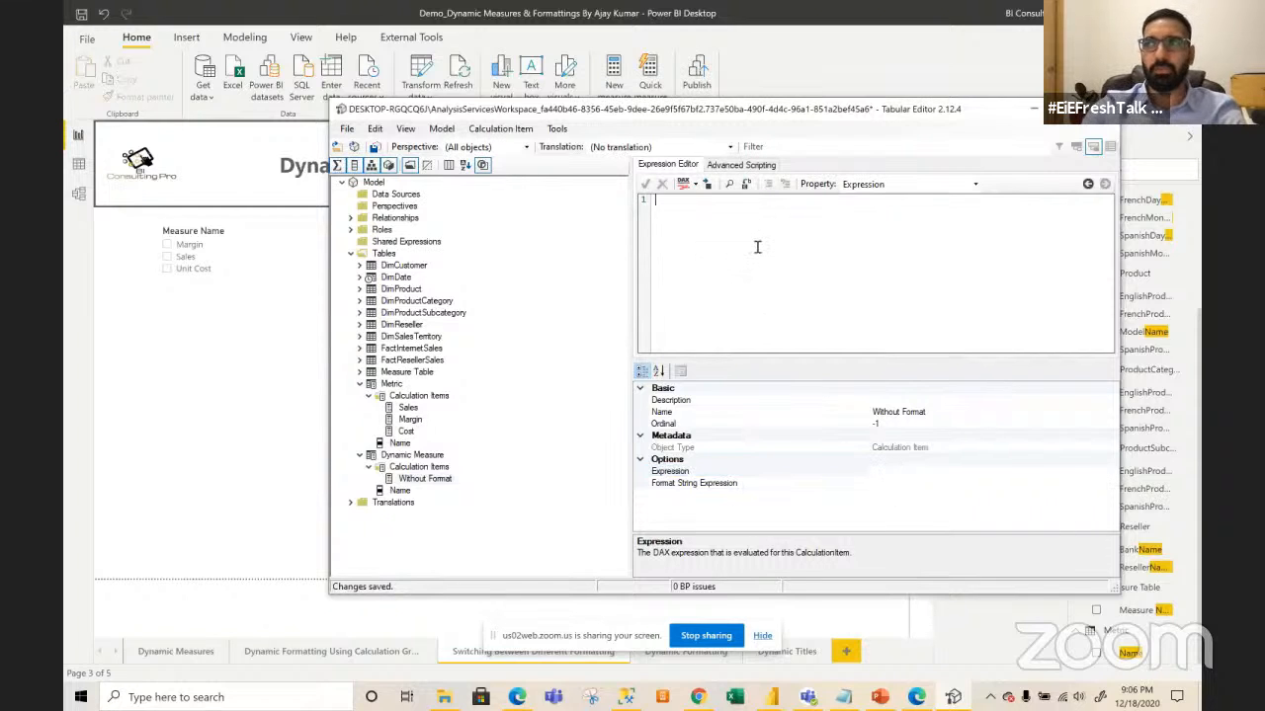
type("SELECTED")
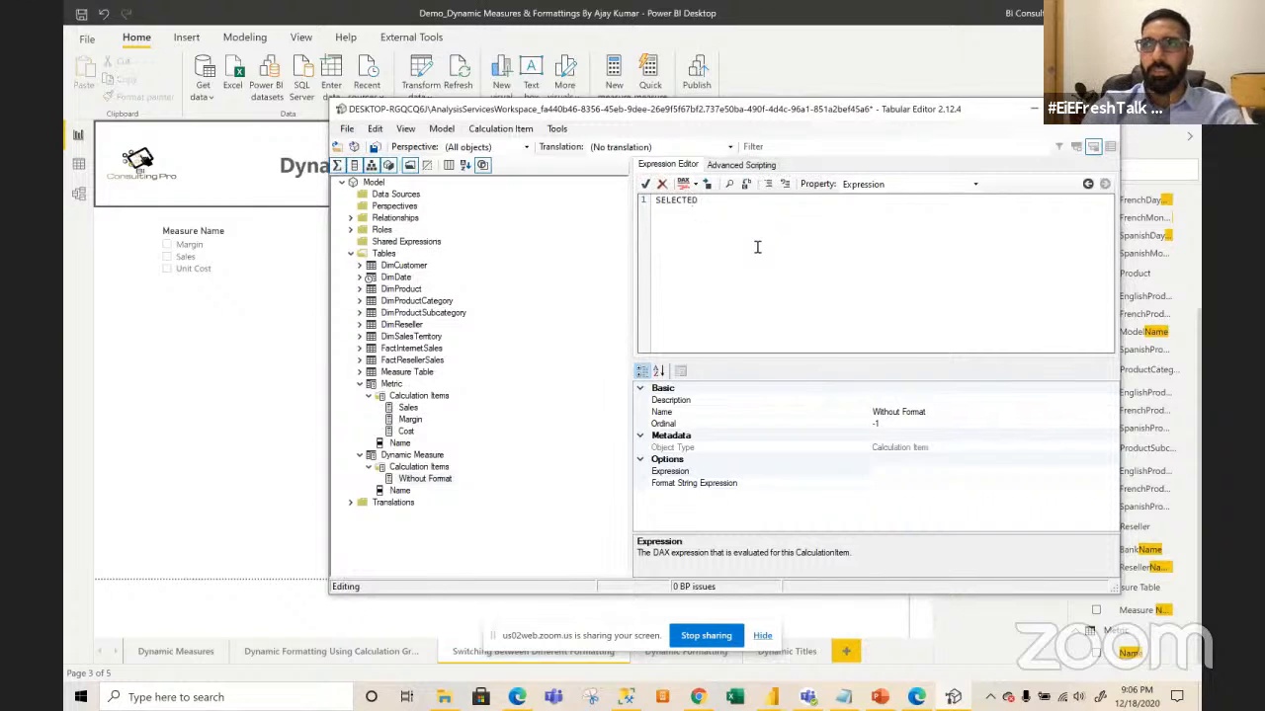
type("MEASURE()")
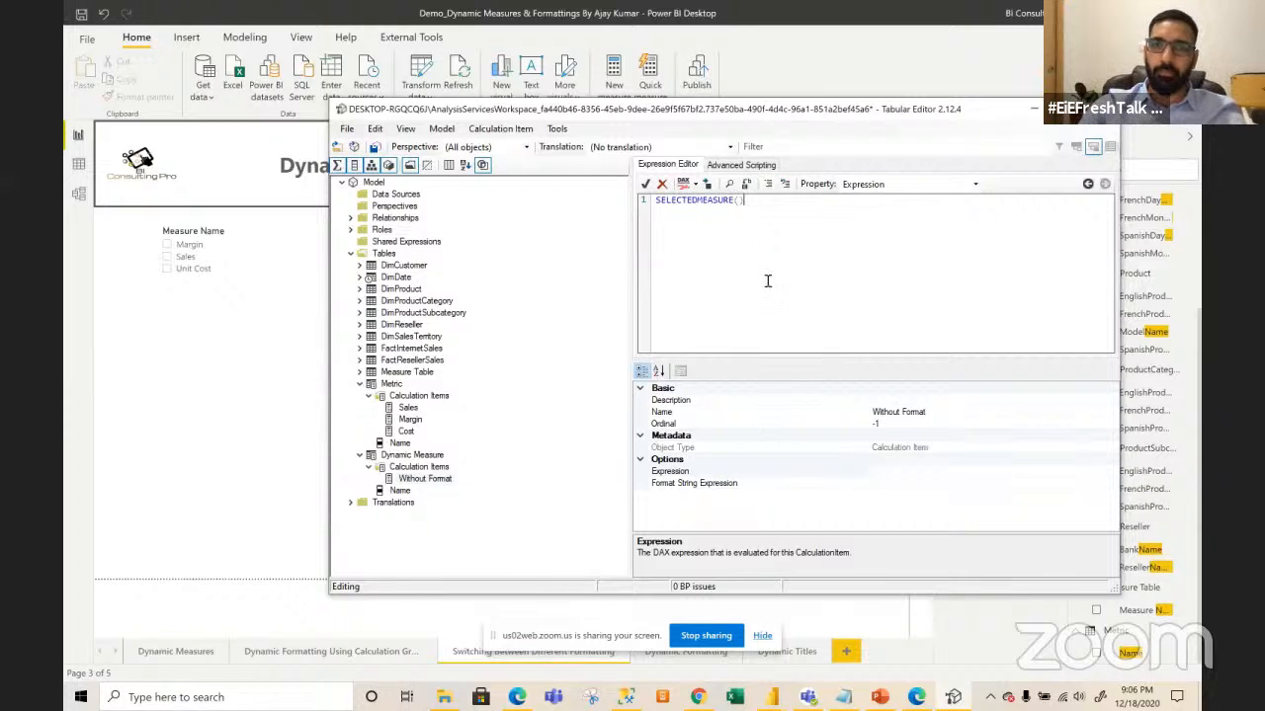
left_click(781, 474)
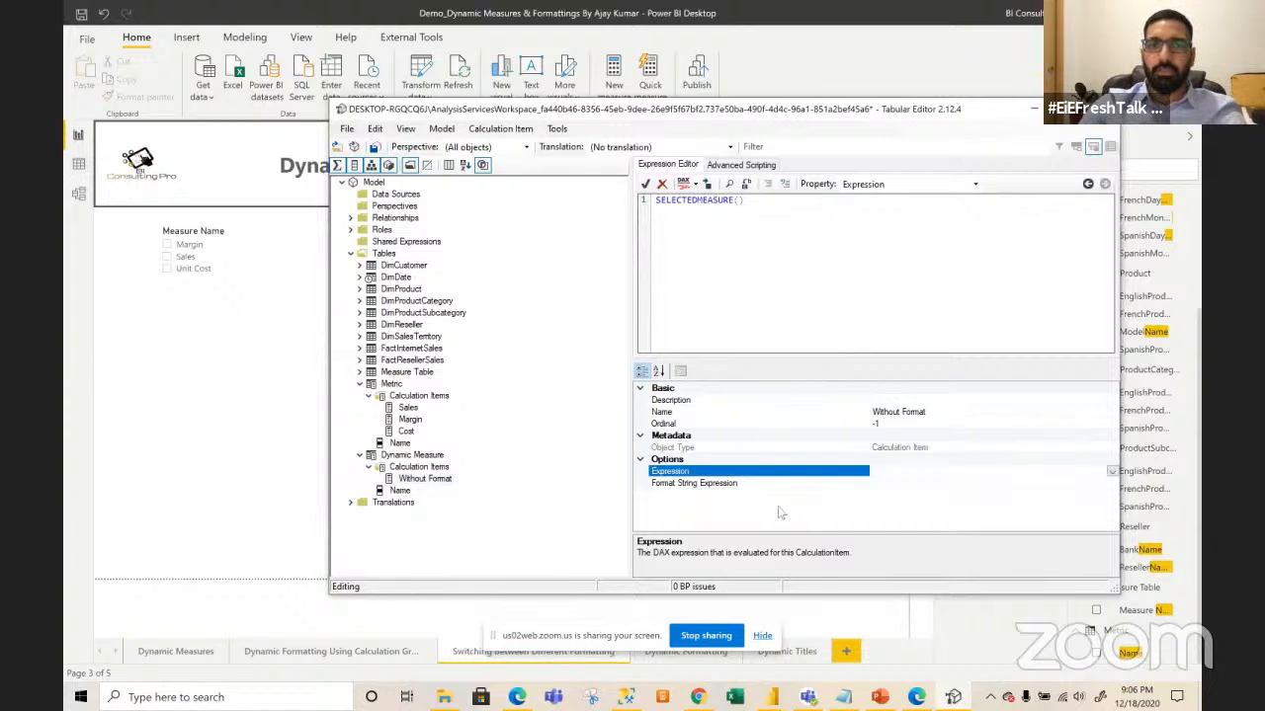
left_click_drag(745, 201, 651, 207)
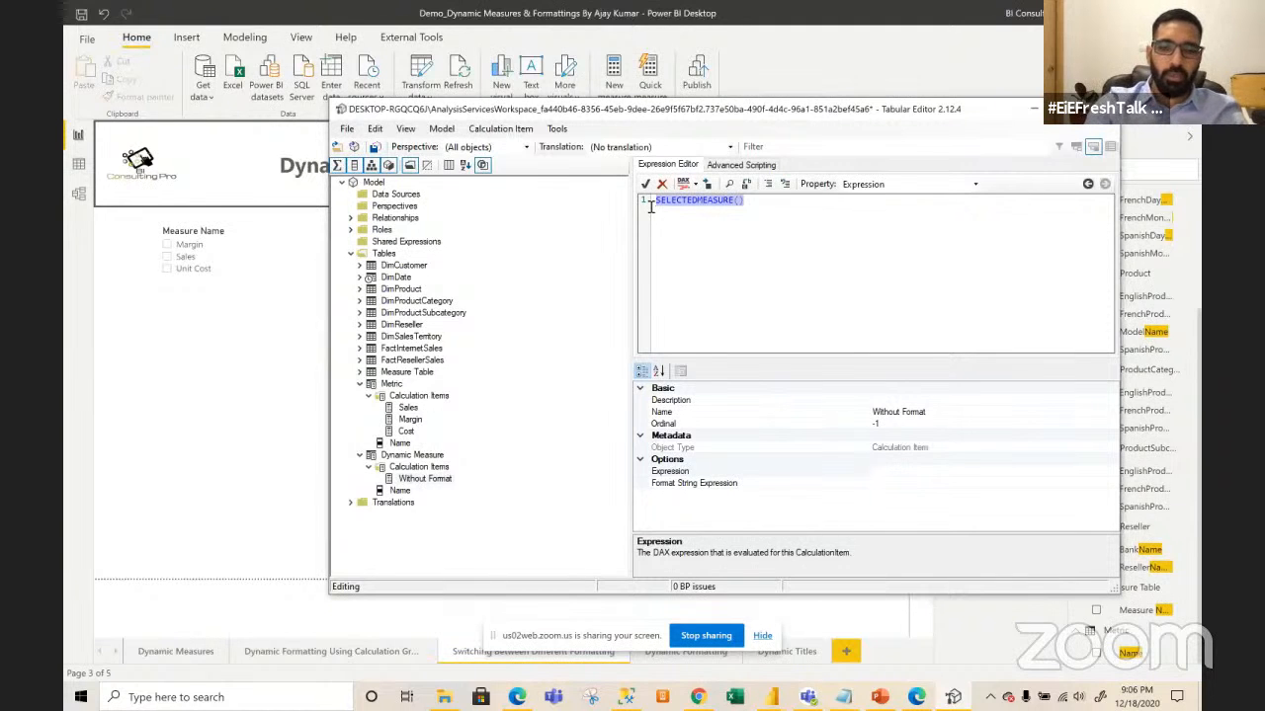
key("ctrl+x")
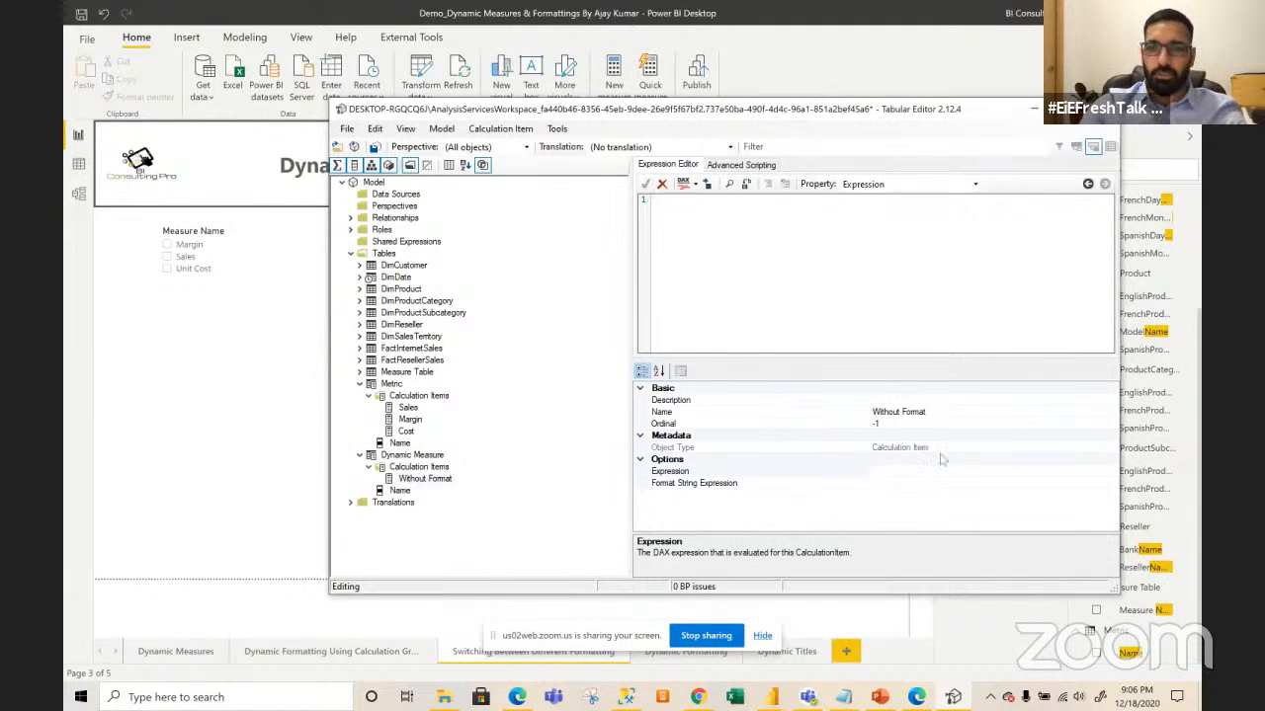
left_click(905, 473)
key("ctrl+v")
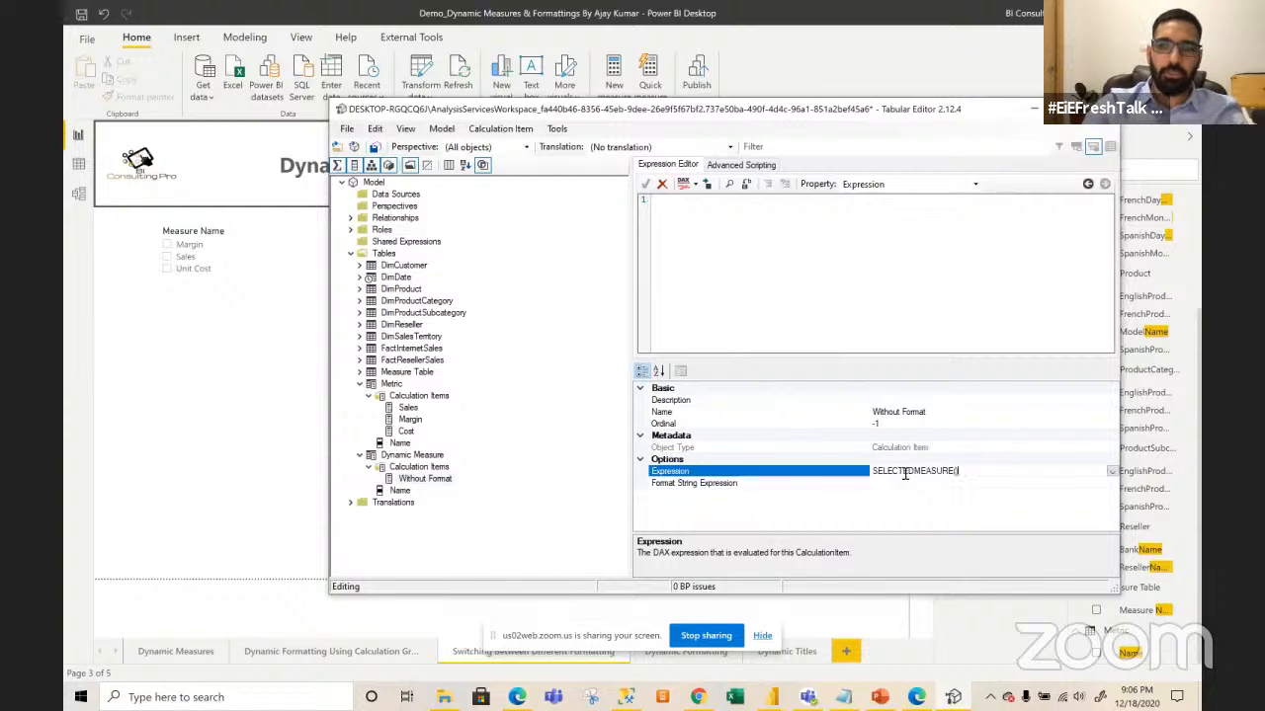
left_click(930, 320)
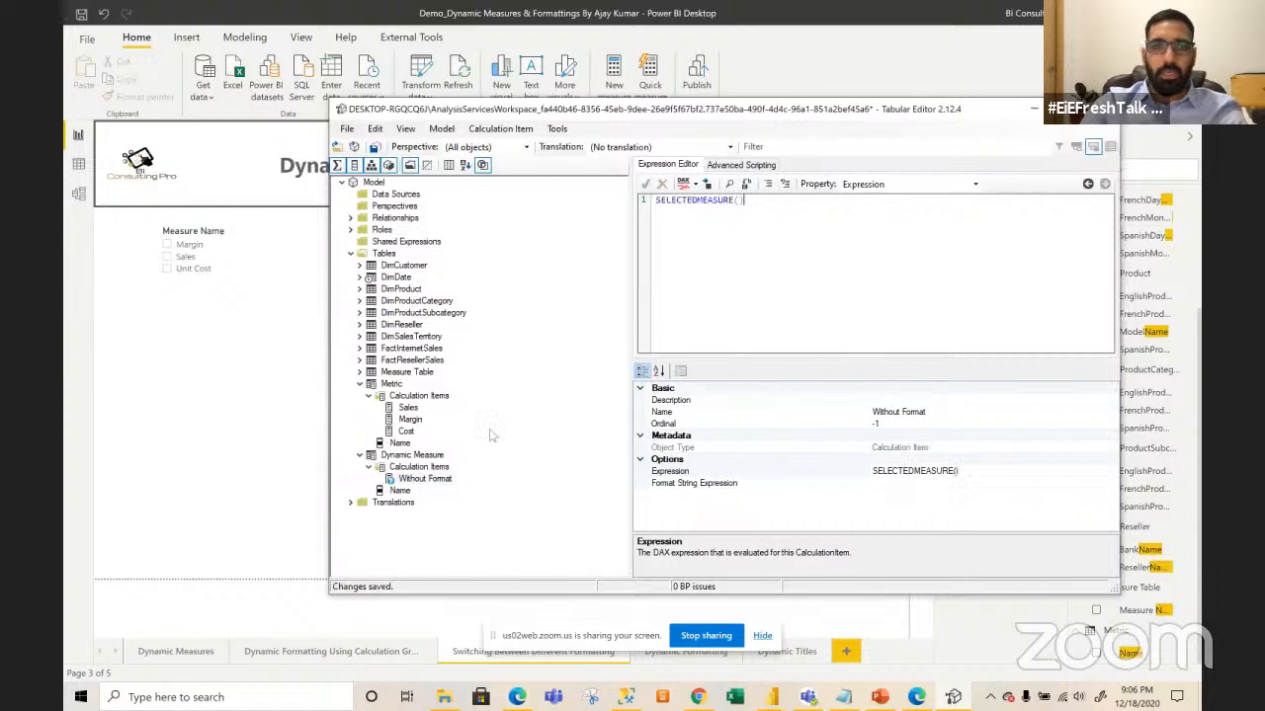
- Add a second calculation item named With Format to the Dynamic Measure group
right_click(422, 470)
left_click(489, 475)
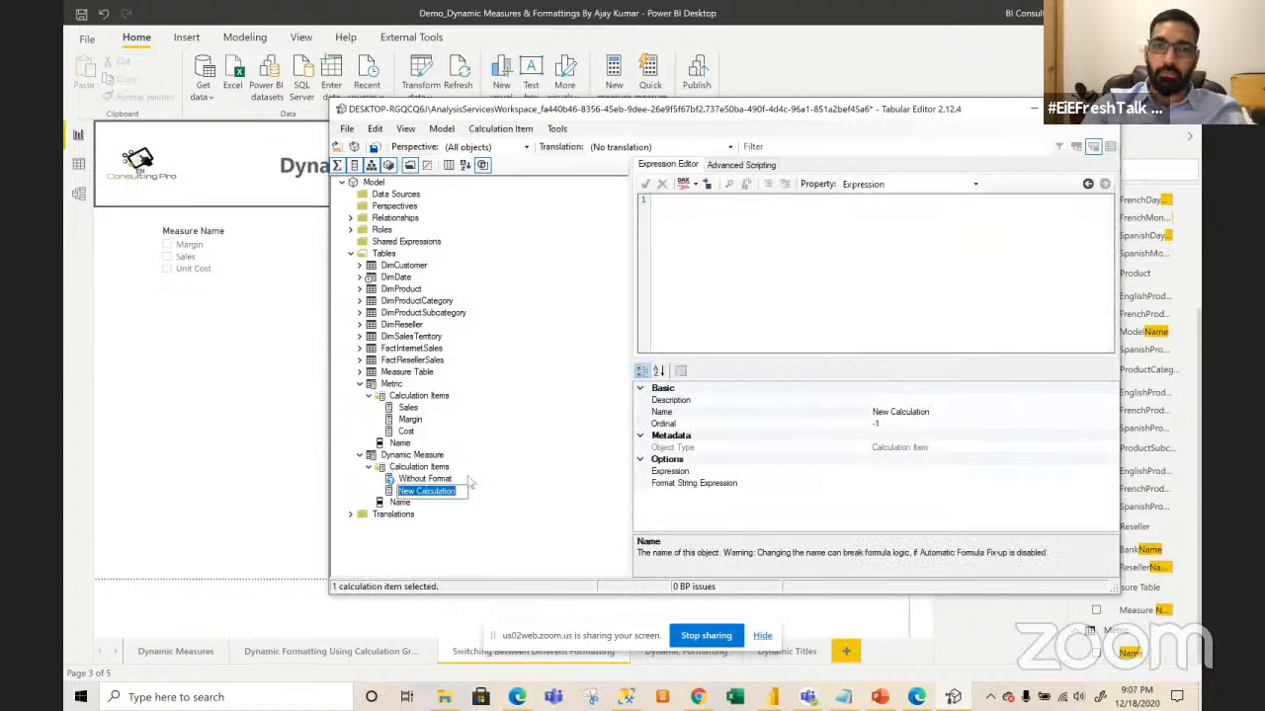
type("With F")
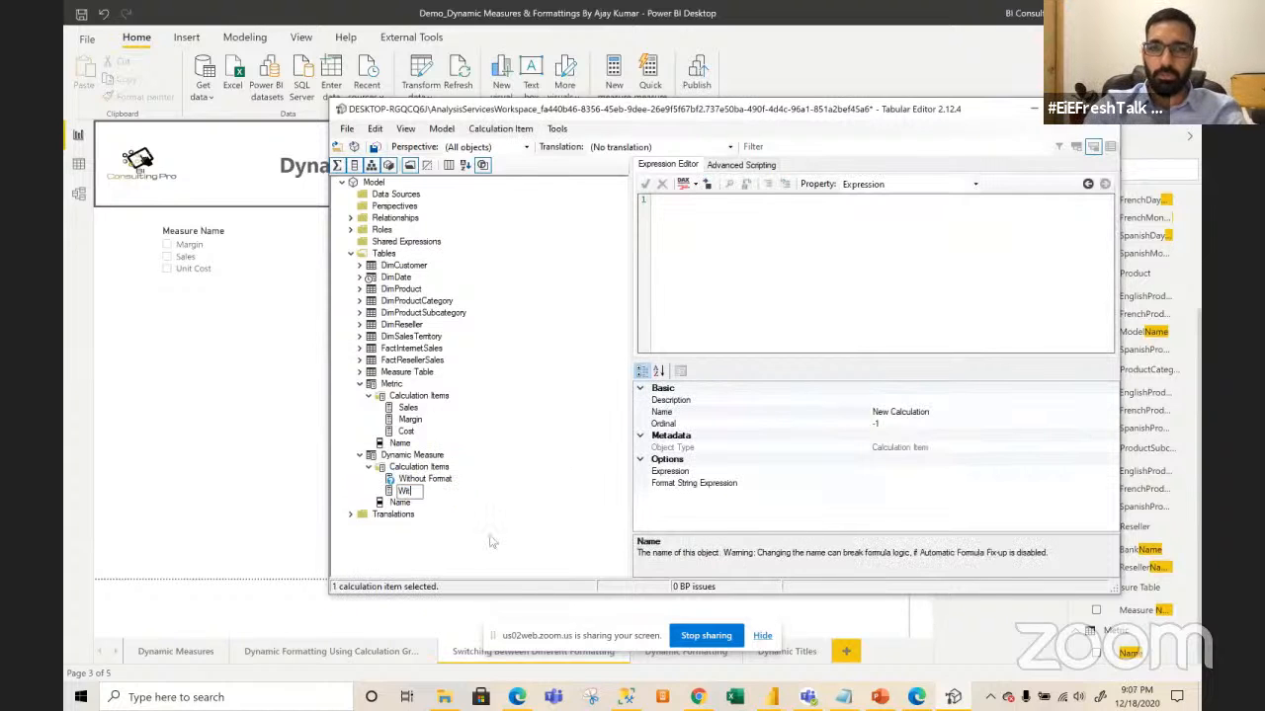
type("rom")
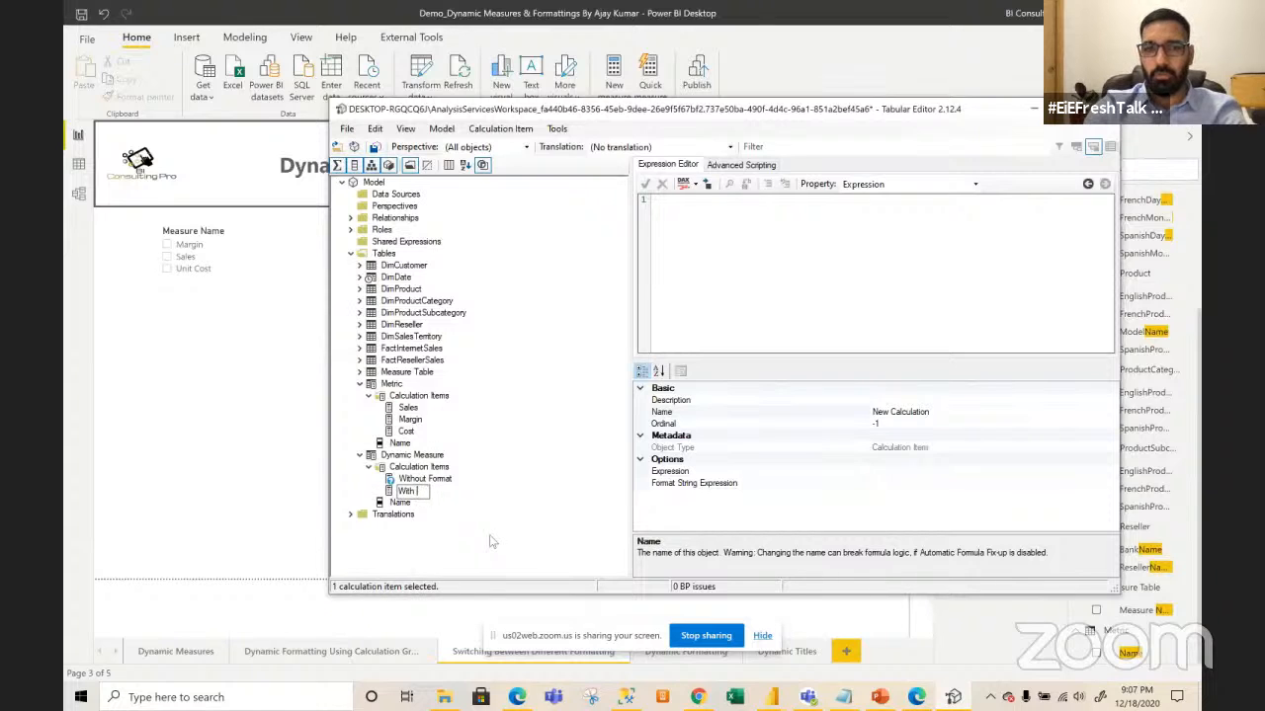
key("BackSpace")
key("BackSpace")
key("BackSpace")
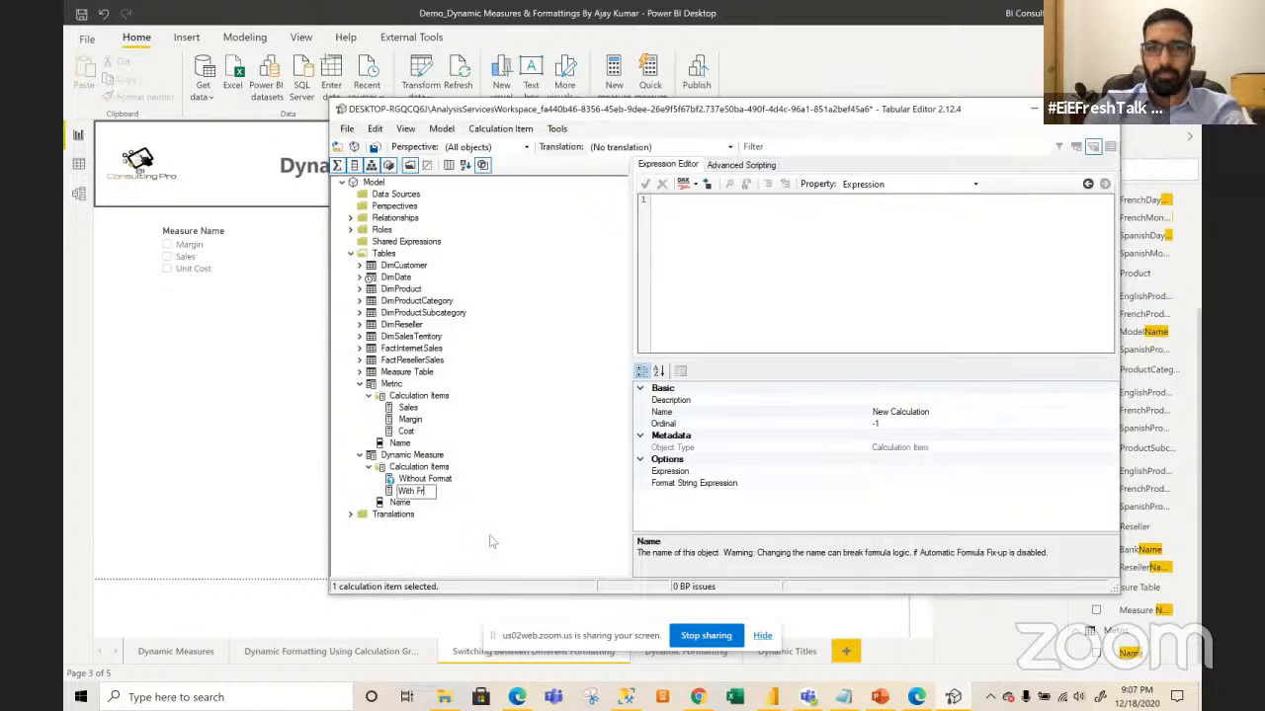
type("ormat")
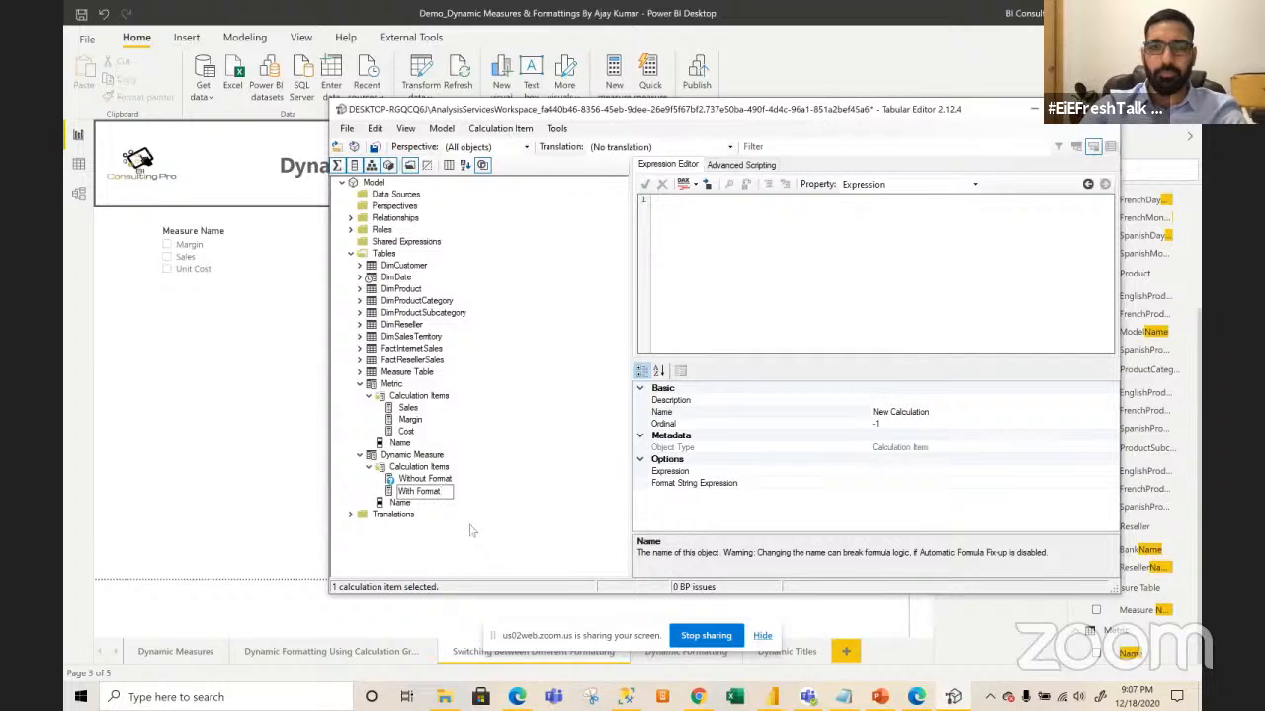
key("Return")
key("ctrl+s")
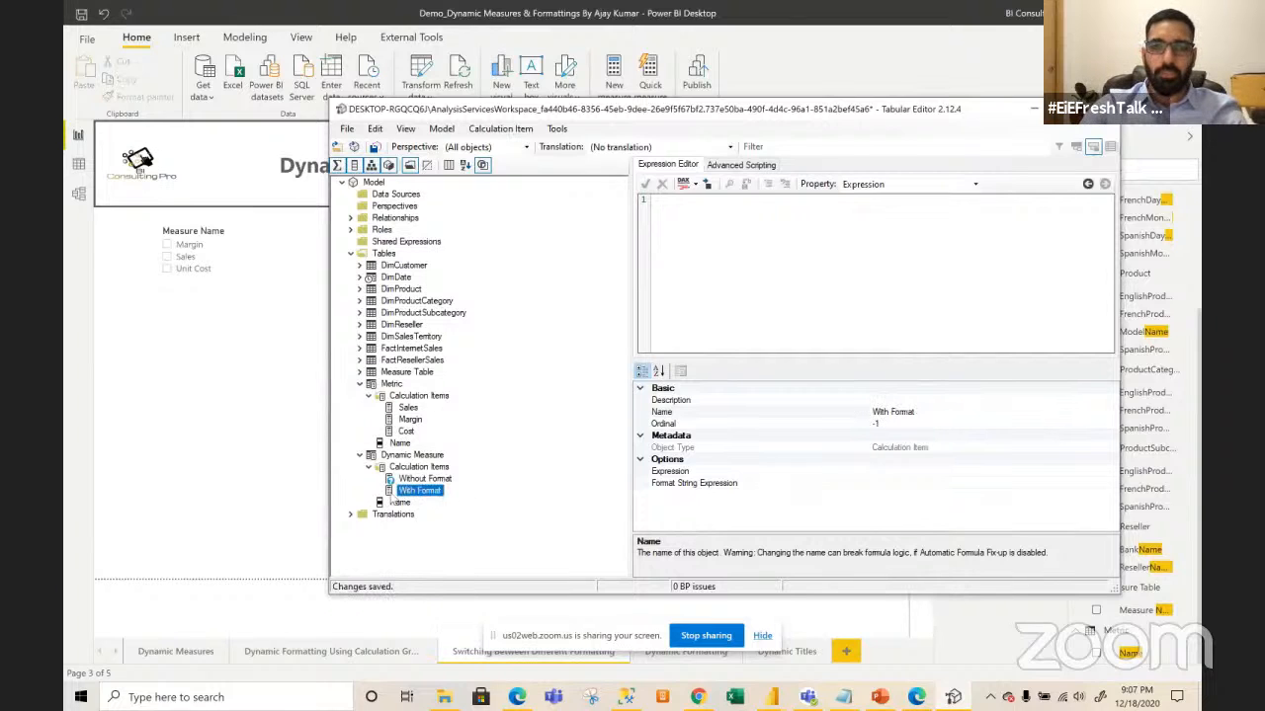
- Start the With Format item's expression in the maximized window by declaring a variable named MeasureName
left_click(880, 471)
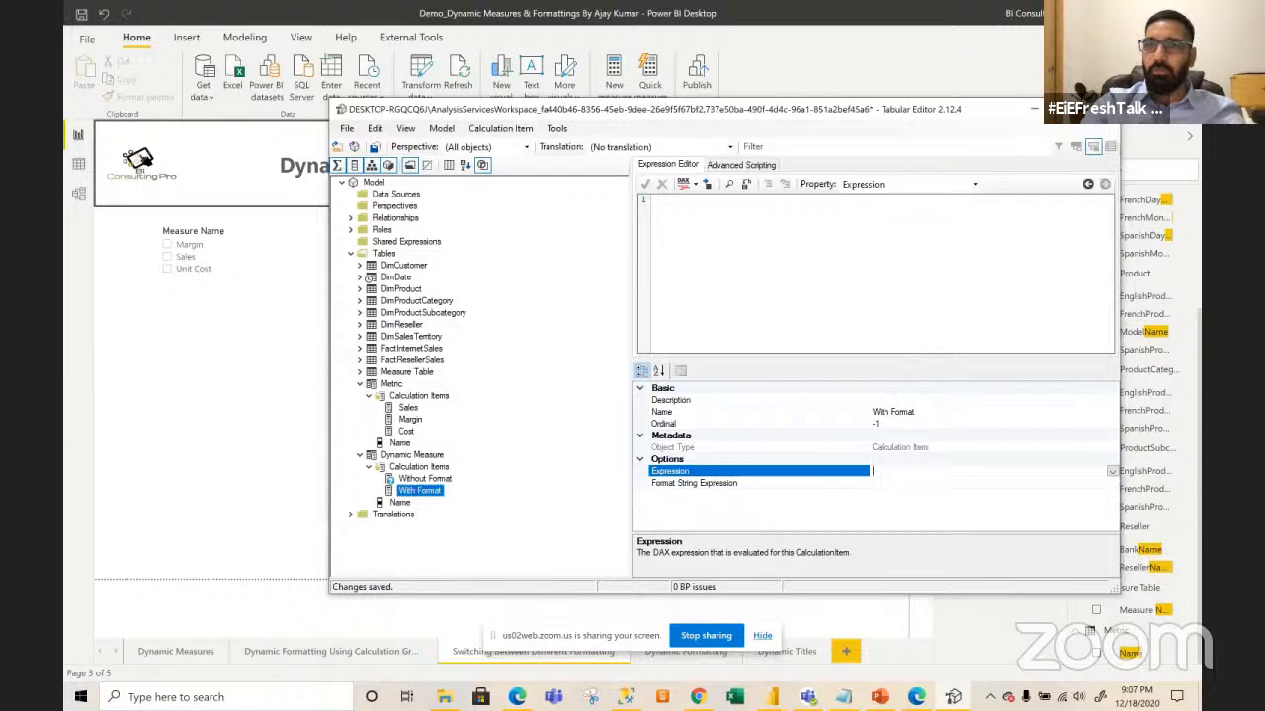
left_click(1068, 109)
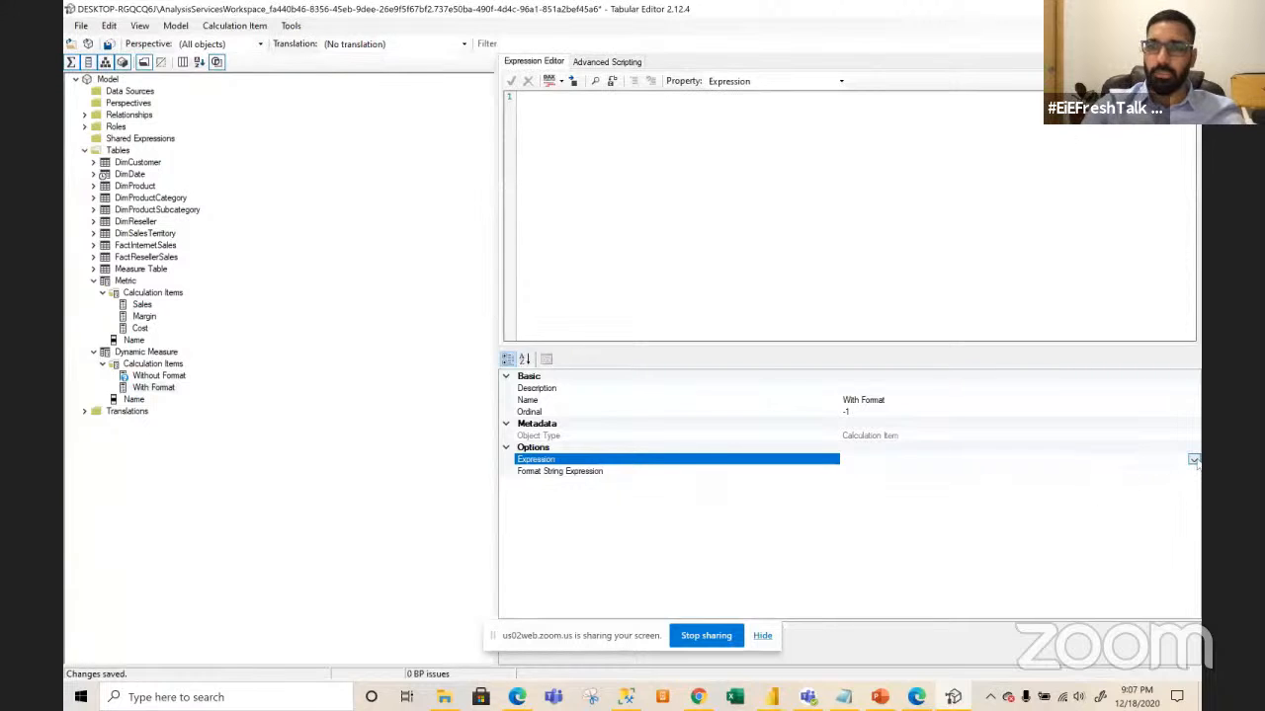
left_click(1194, 461)
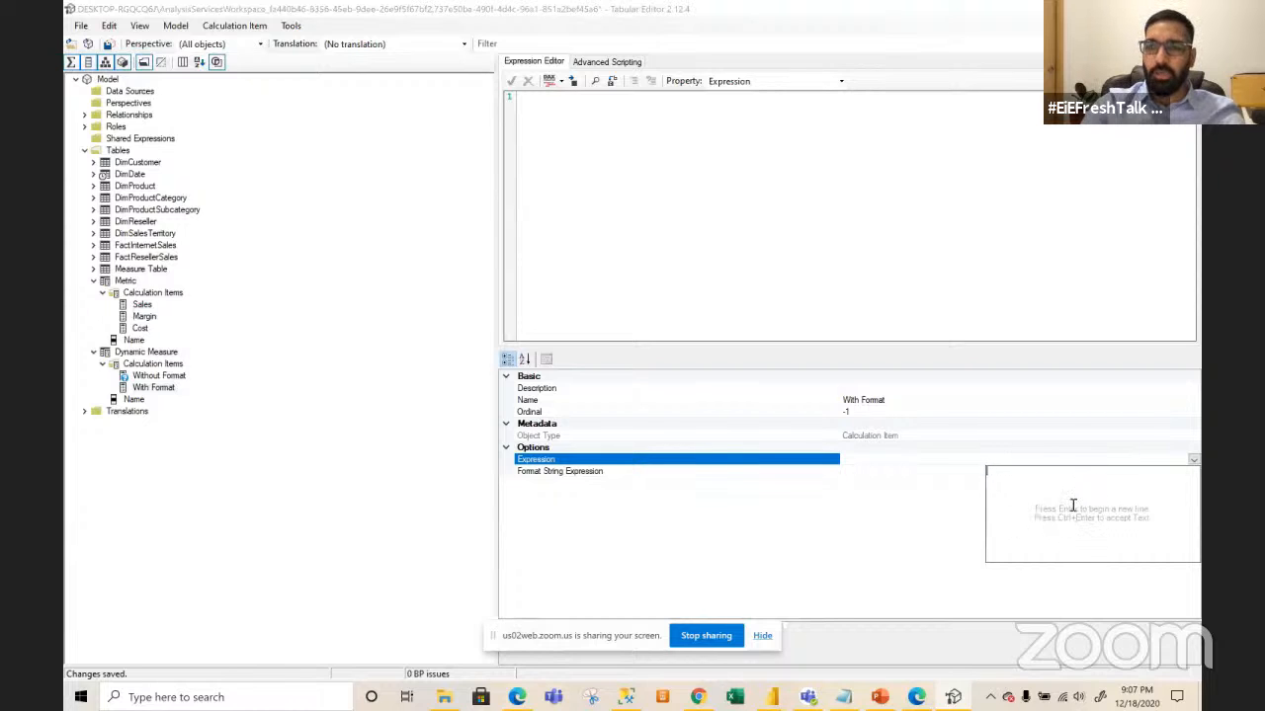
left_click(547, 112)
left_click(548, 111)
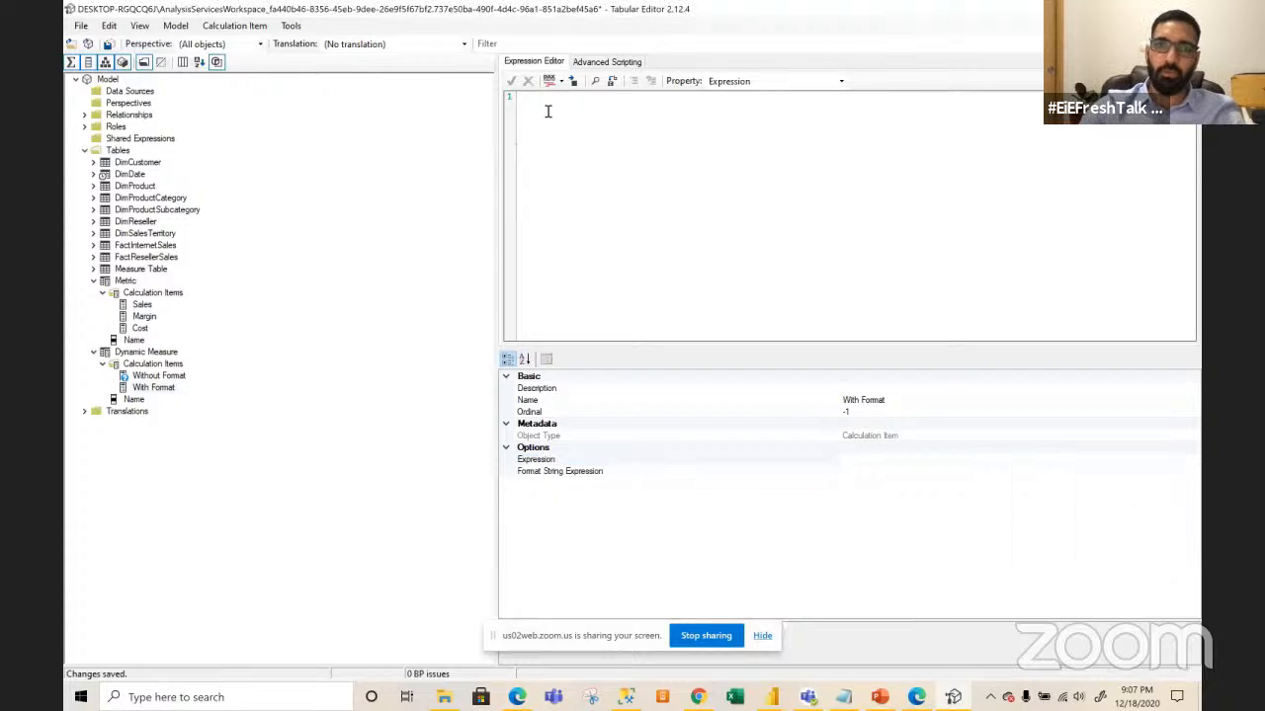
type("VAR")
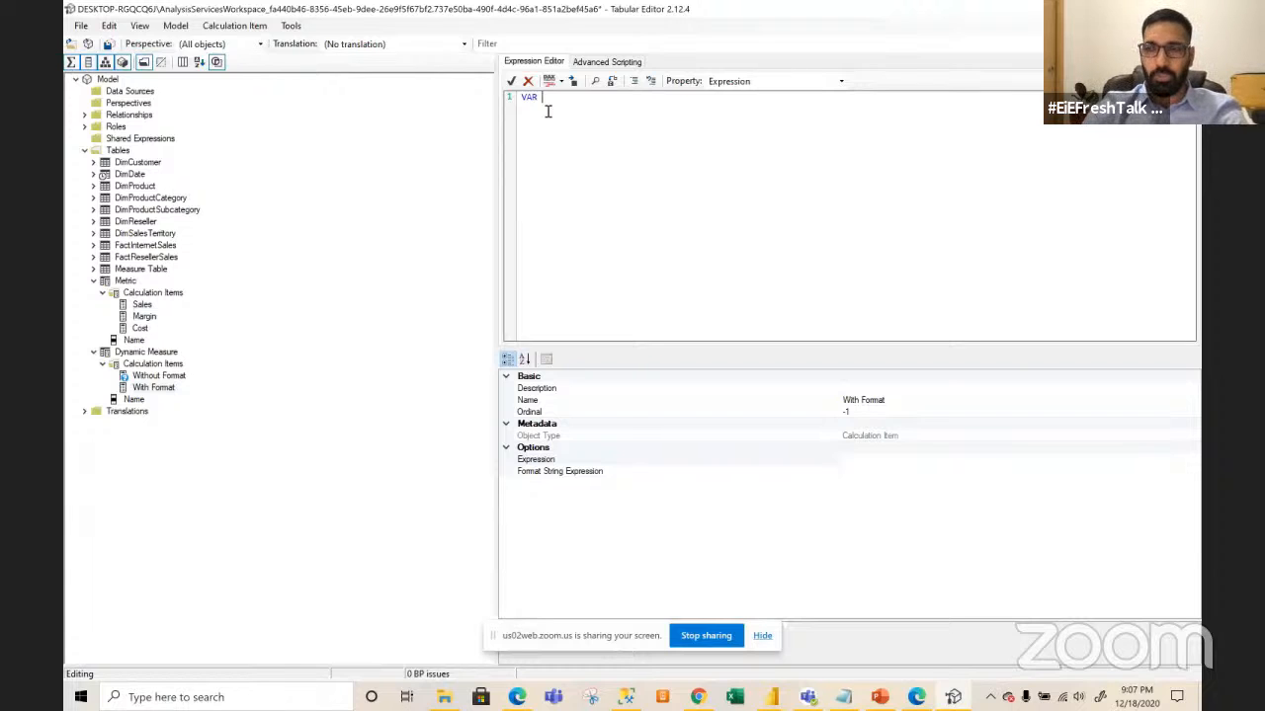
type("MeasureN")
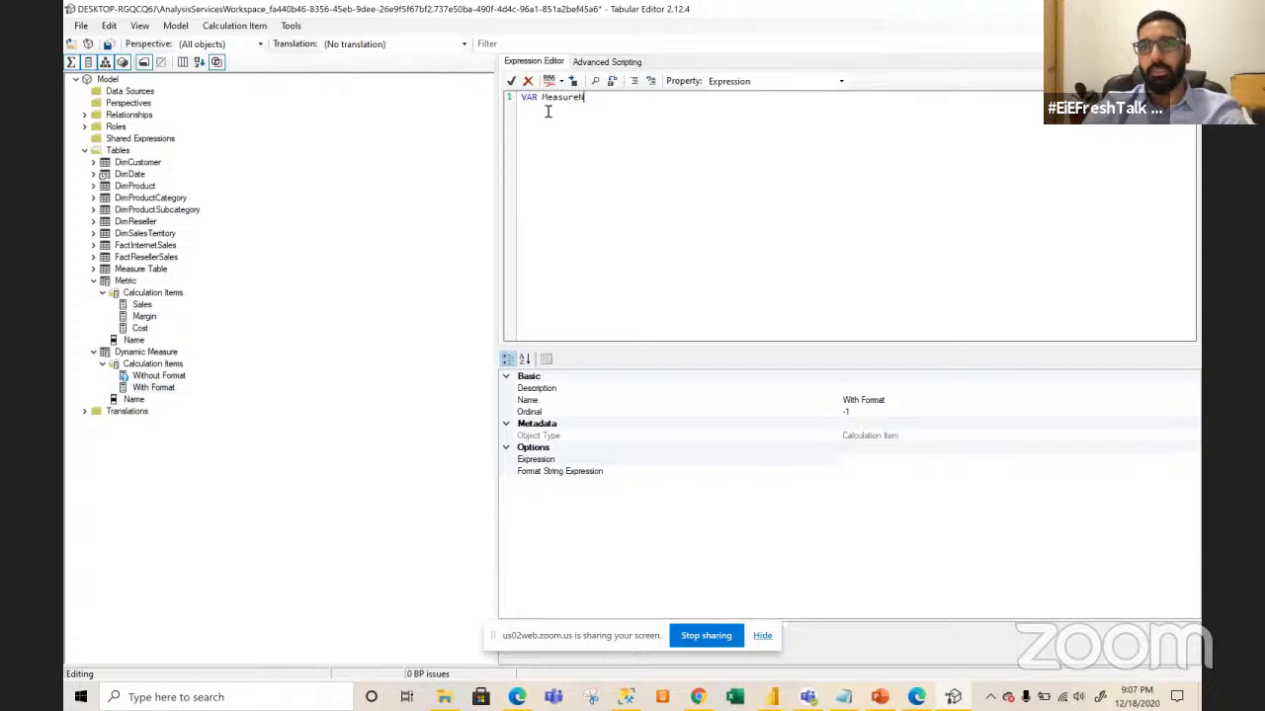
type("ame")
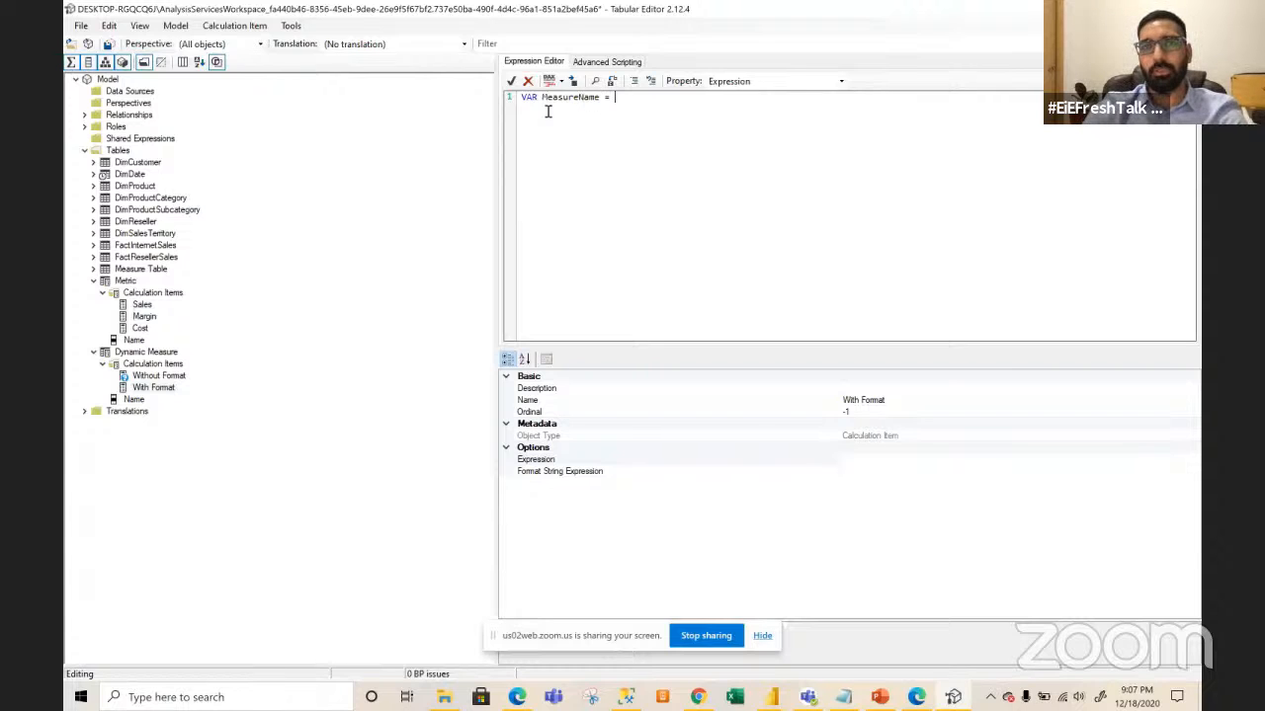
- Begin assigning the MeasureName variable a SELECTEDVALUE function that refers to 'Measure Table'
type(" = SELEC")
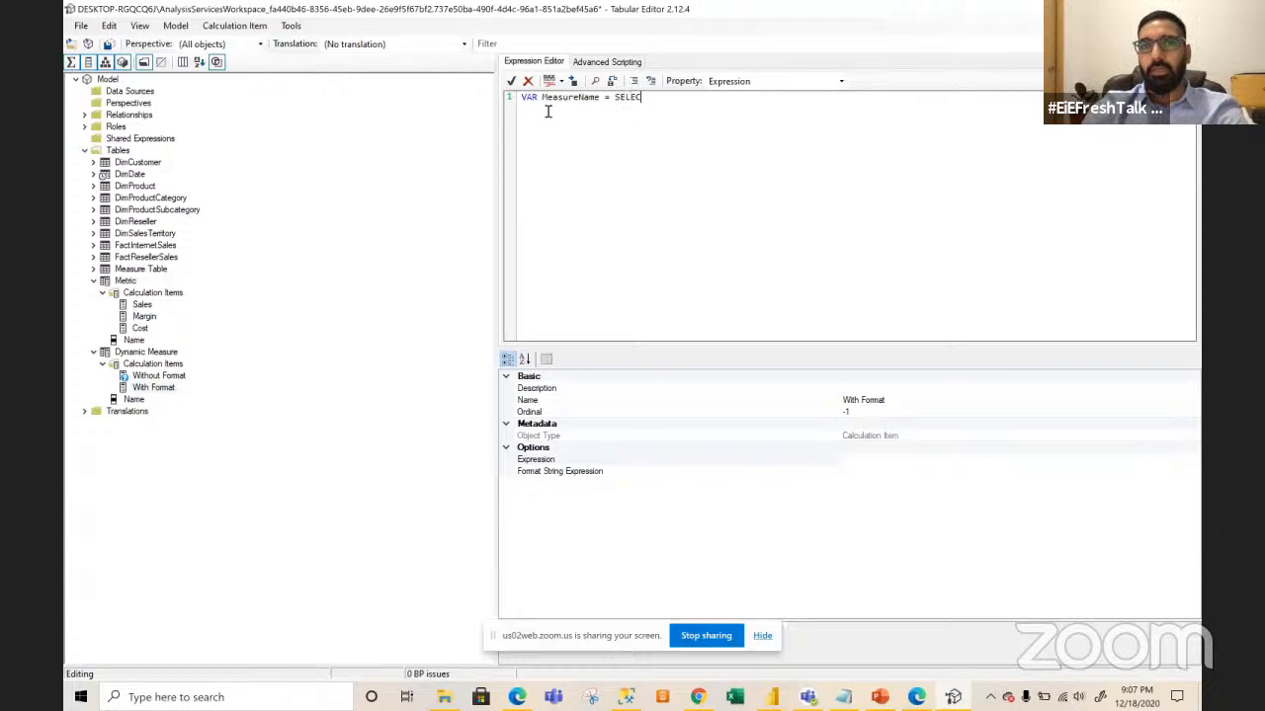
type("TEDVALUE")
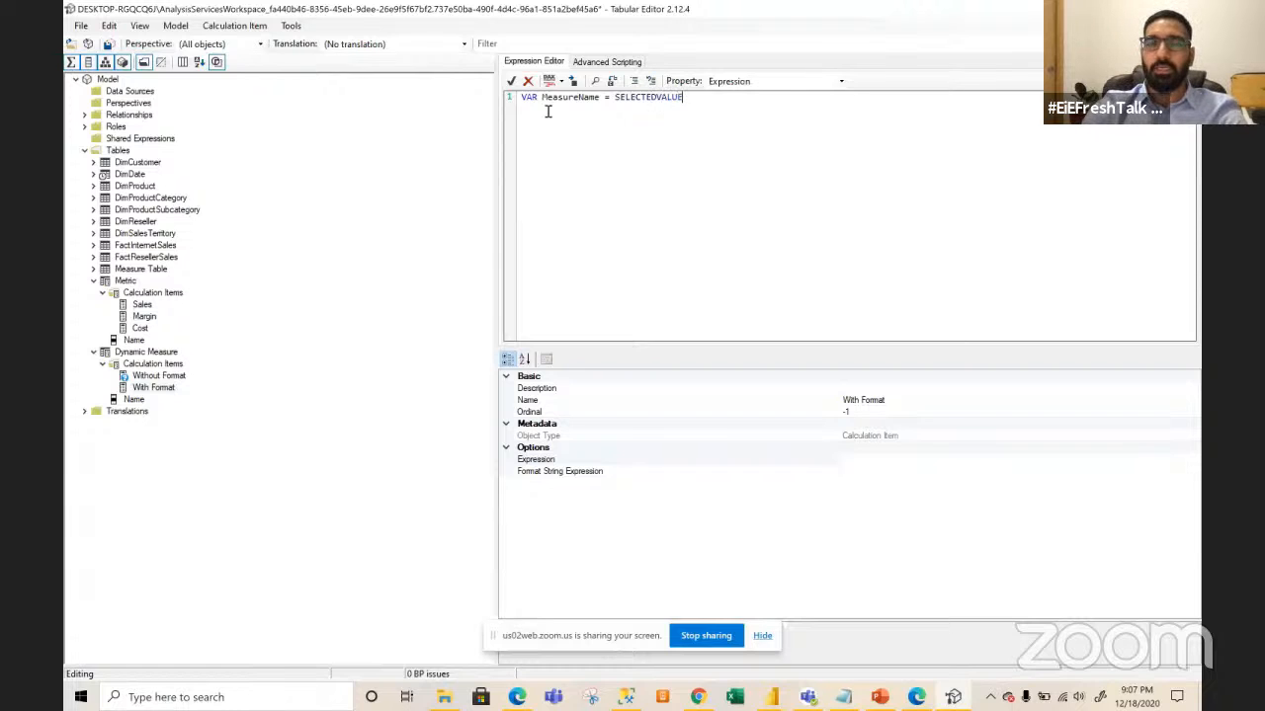
type("(")
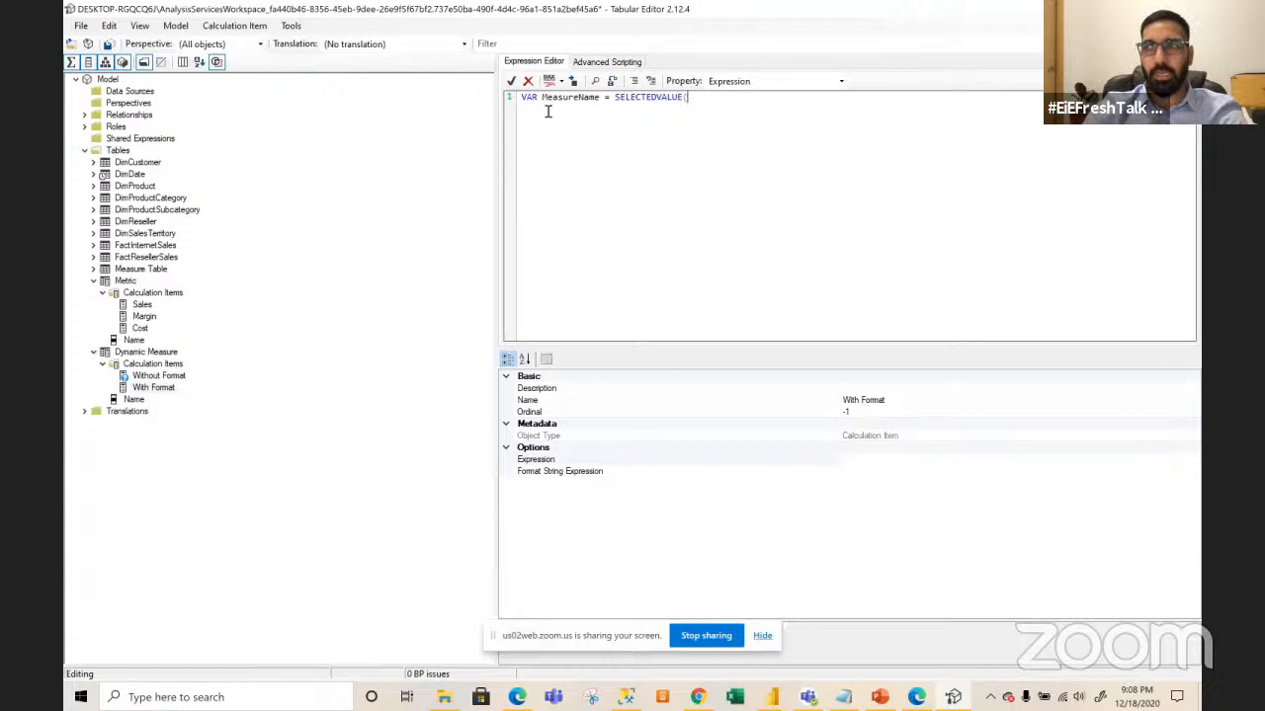
key("BackSpace")
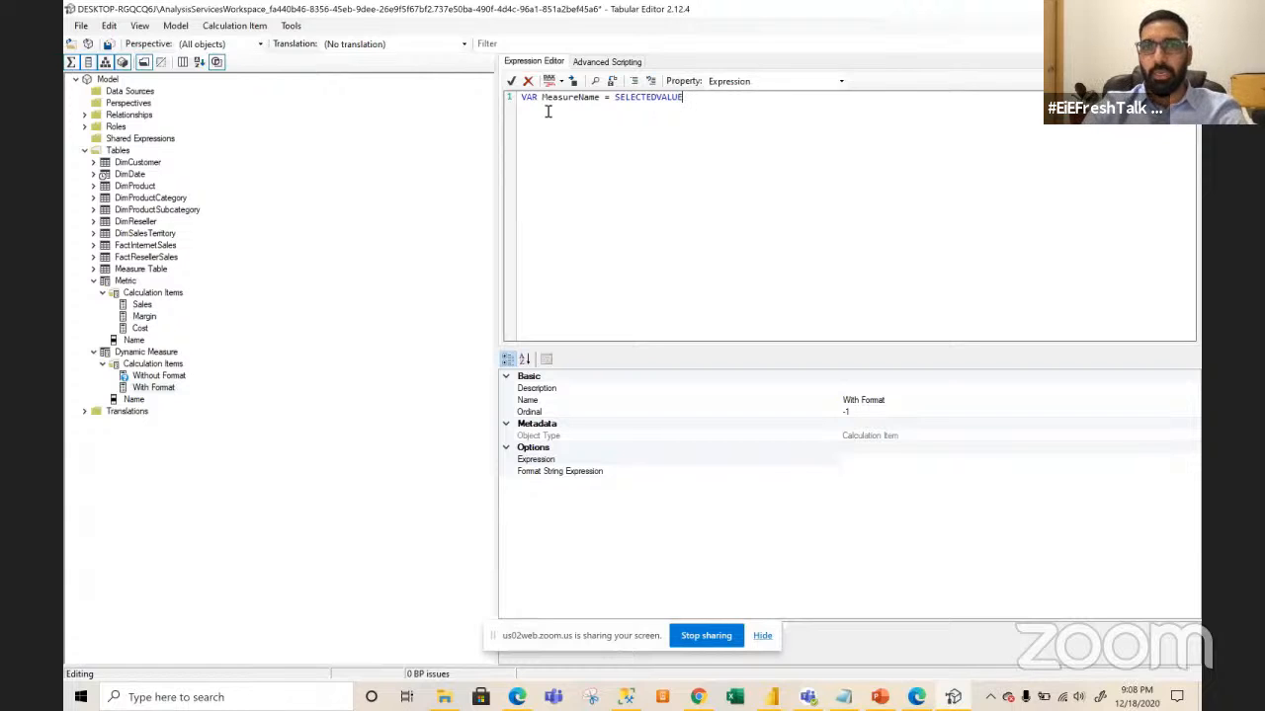
type("(")
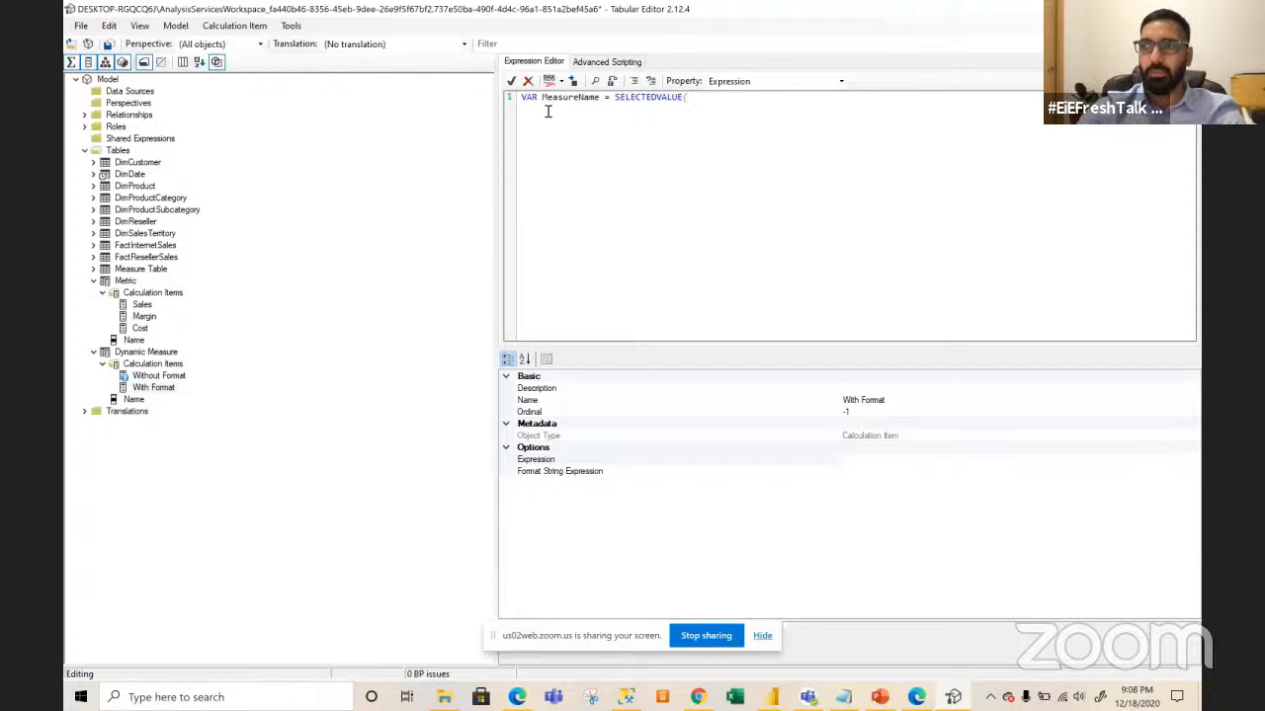
type("'Measure")
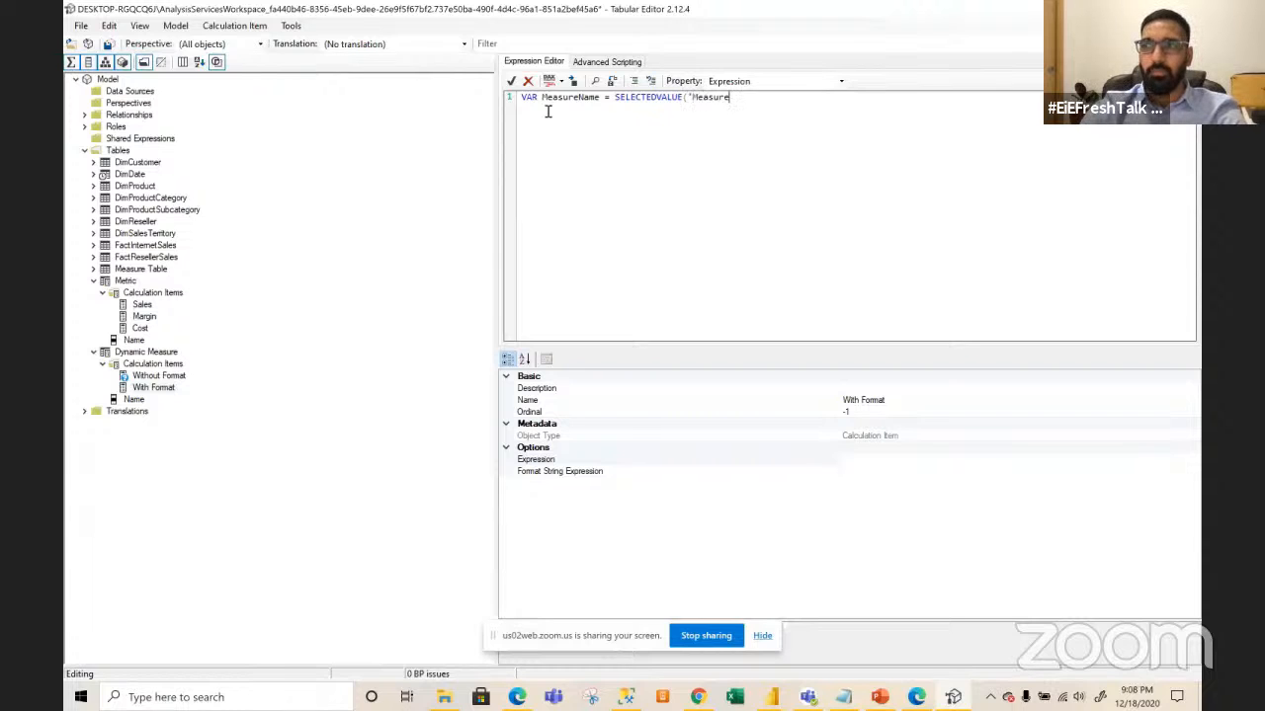
type(" Table")
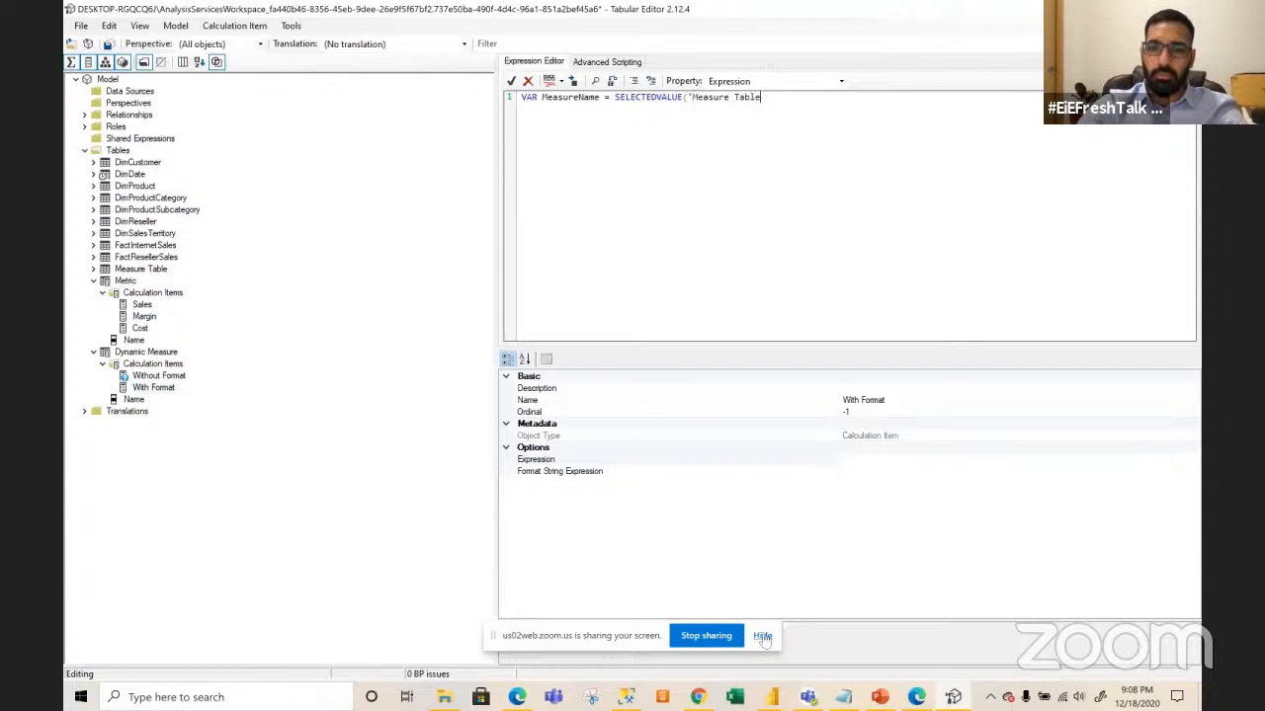
- Switch to the Demo_Dynamic Measures report in Power BI Desktop and search its fields for "measure"
left_click(775, 699)
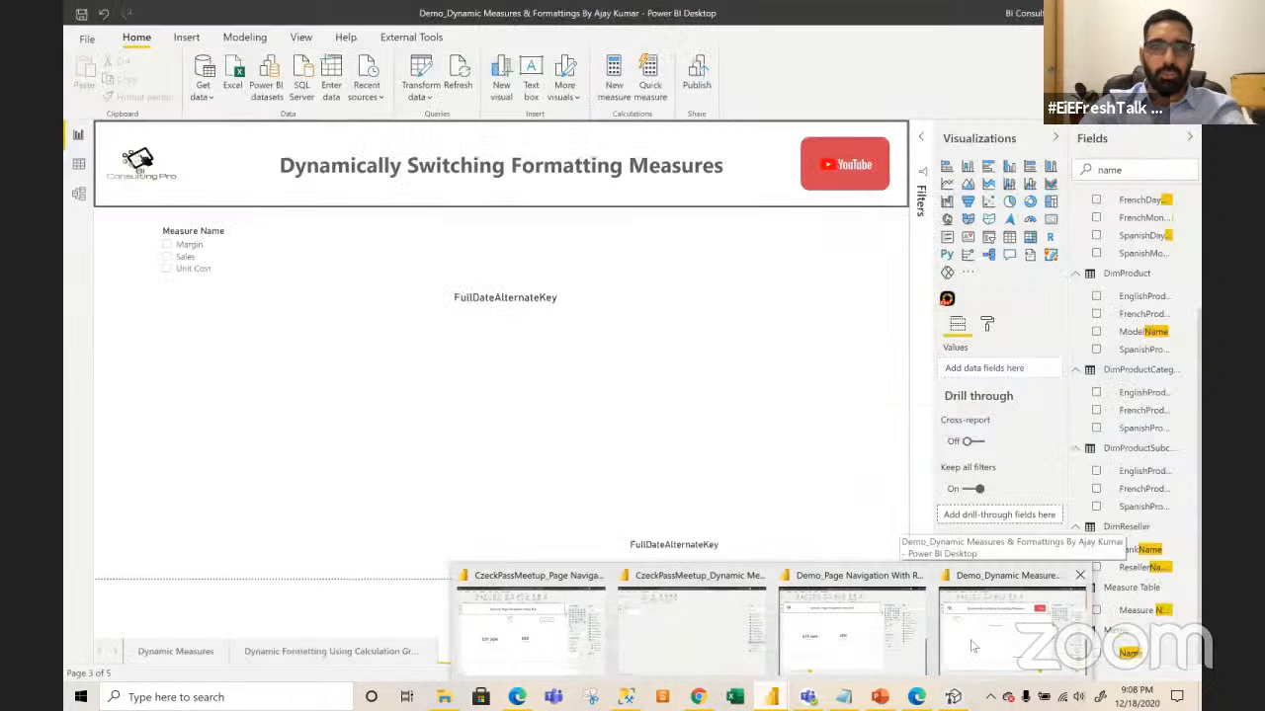
left_click(971, 646)
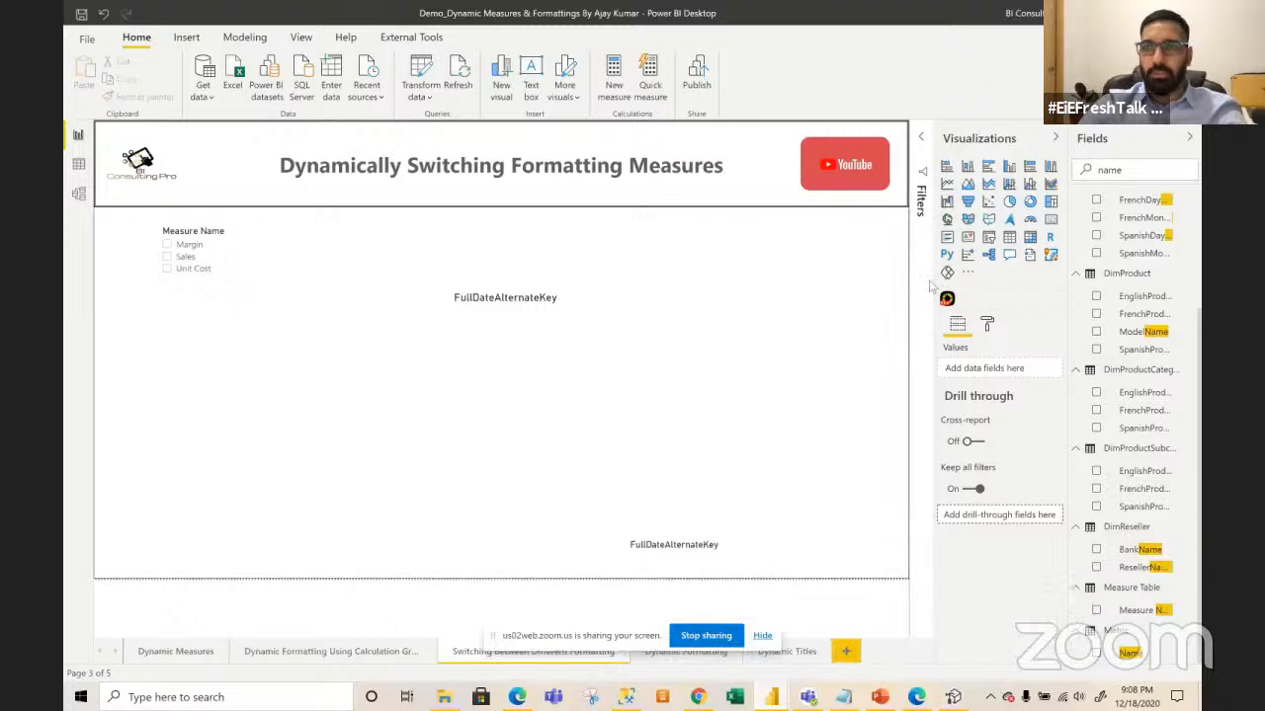
double_click(1152, 172)
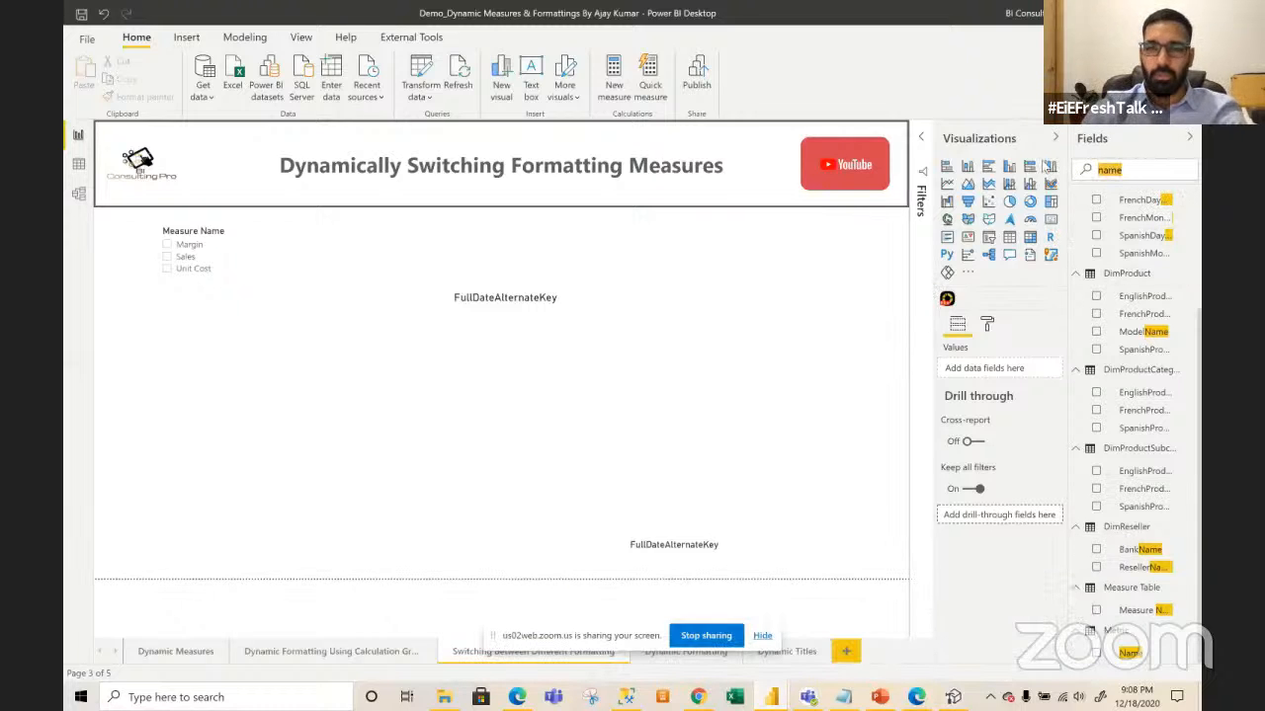
key("BackSpace")
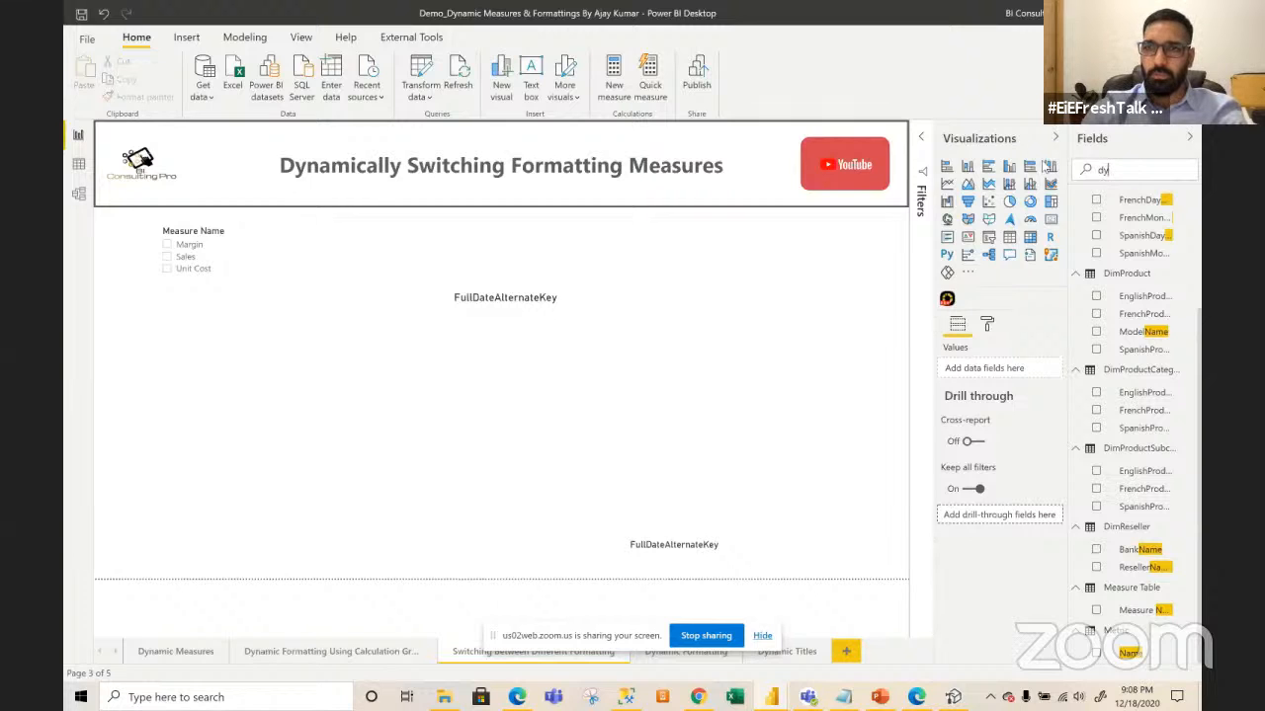
type("measure")
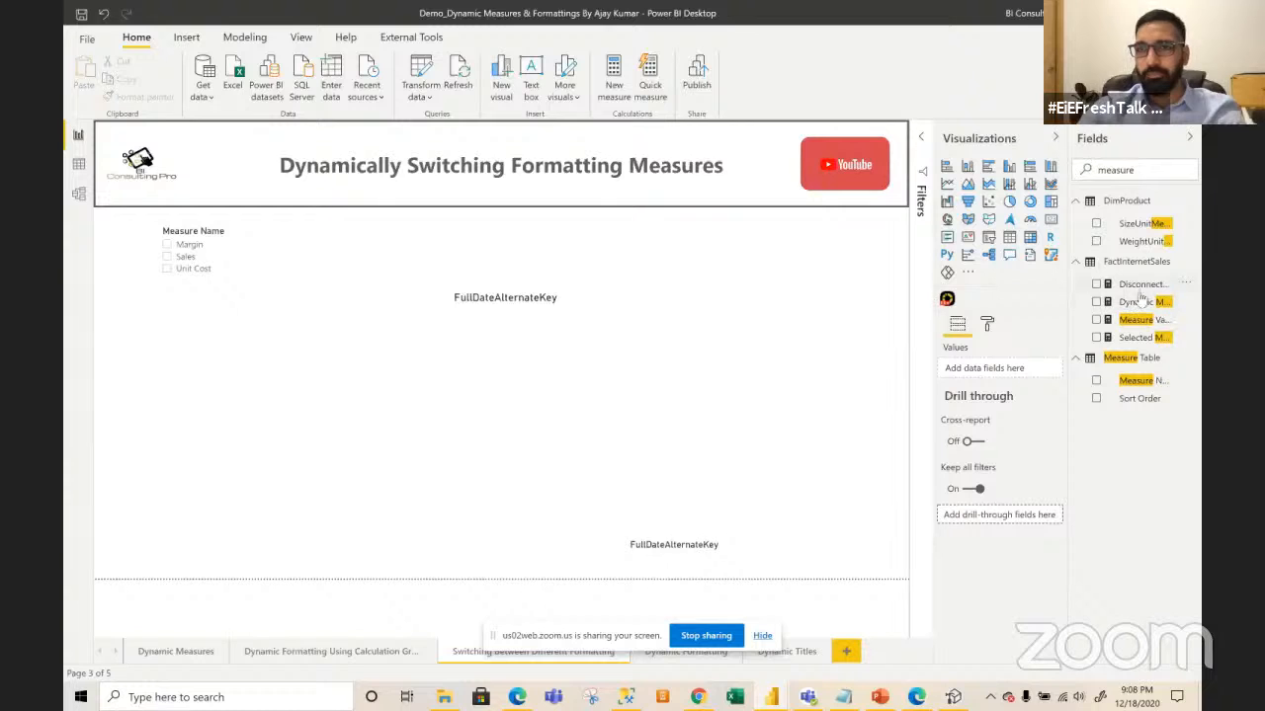
- Open the Selected Measure formula and copy its DAX from VAR MySelection through the closing [Sales] fallback
left_click(1137, 321)
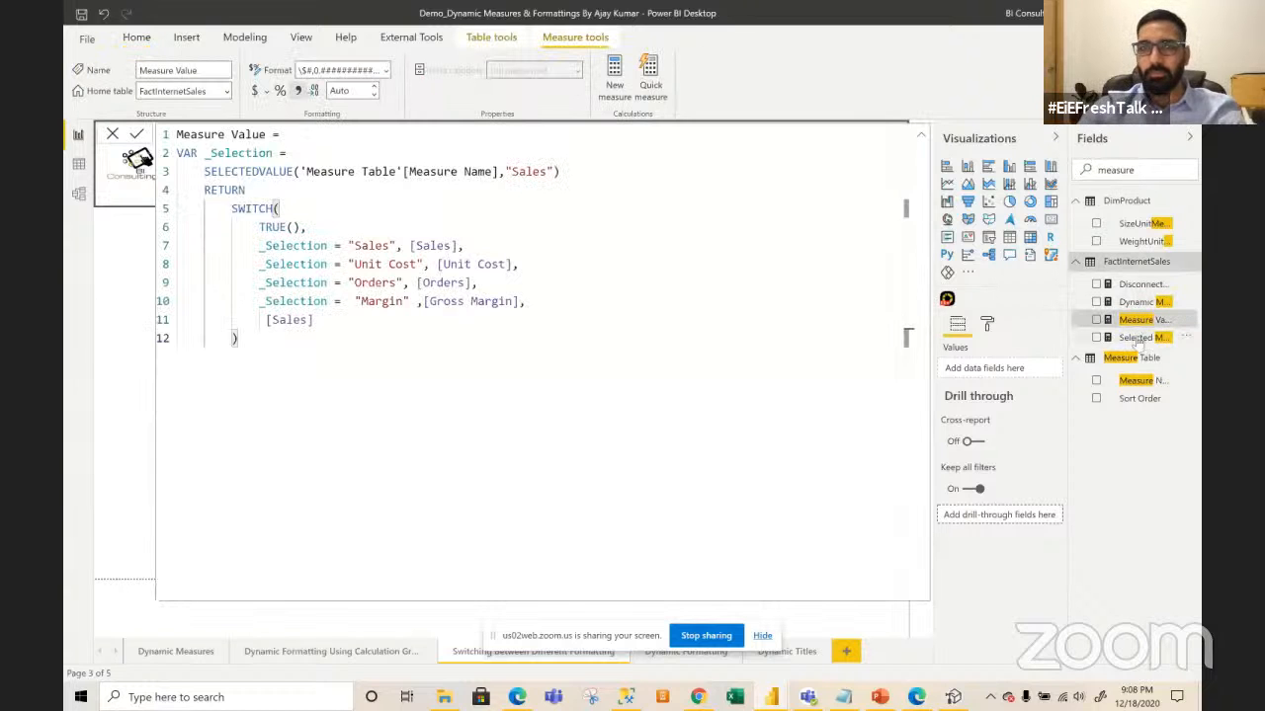
left_click(1136, 337)
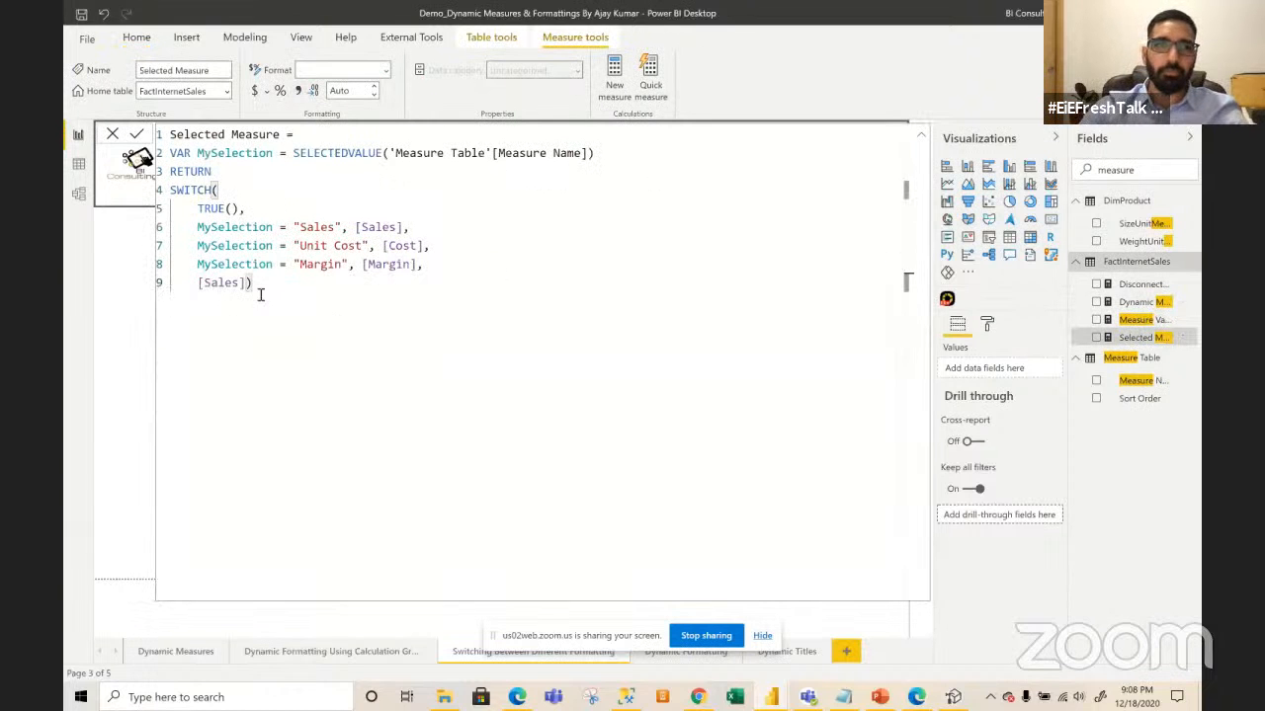
left_click_drag(260, 287, 168, 153)
key("ctrl+c")
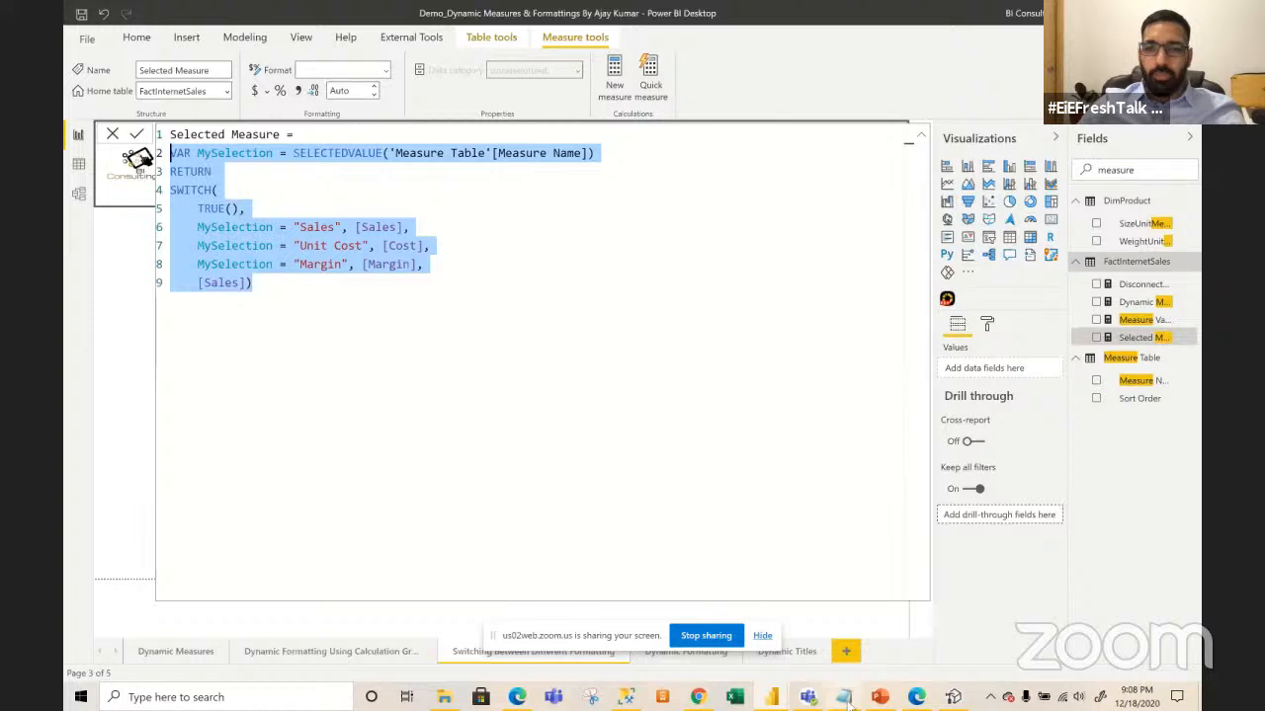
- Switch back to Tabular Editor and paste the copied DAX a few lines below MeasureName in the With Format expression
left_click(953, 697)
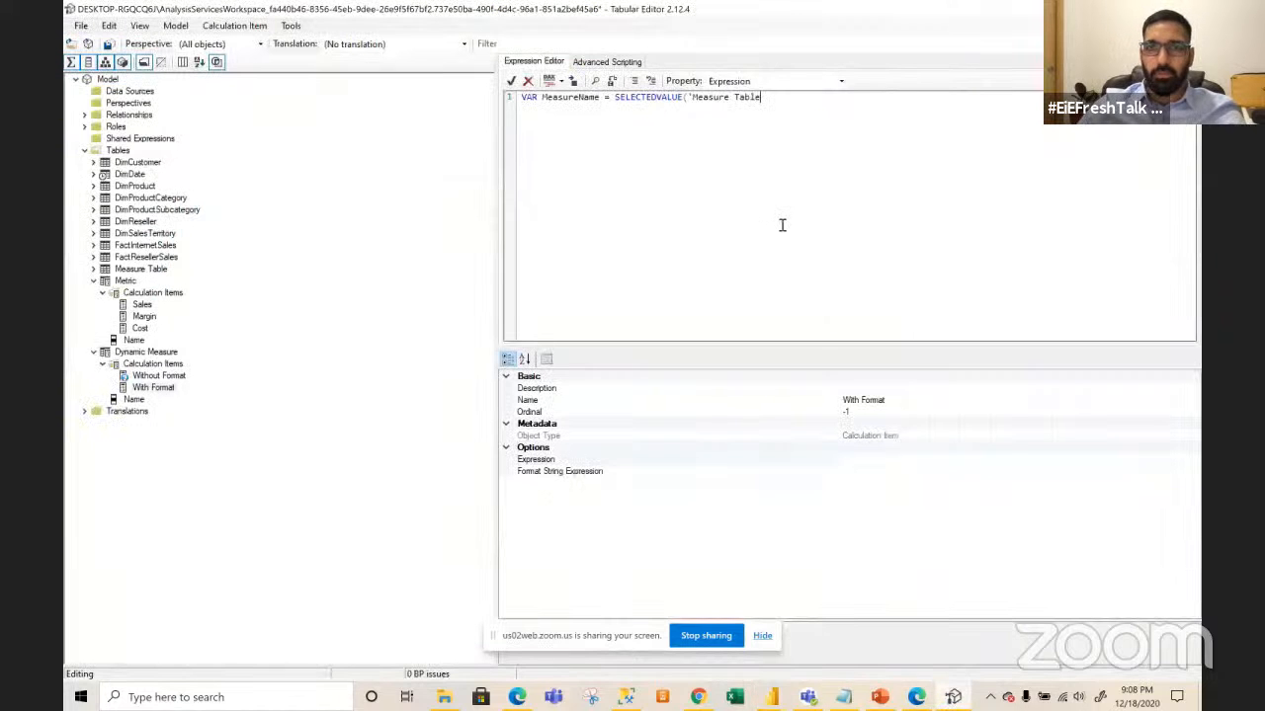
key("Return")
key("Return")
key("Return")
key("Return")
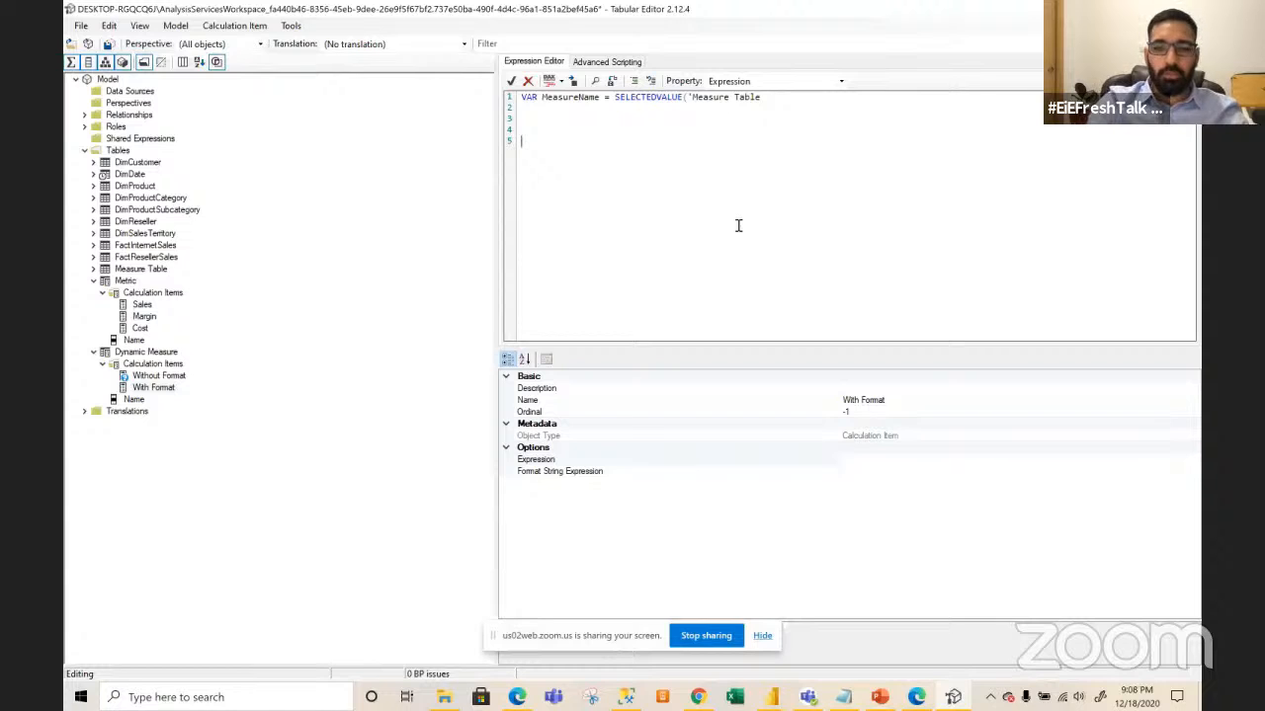
key("ctrl+v")
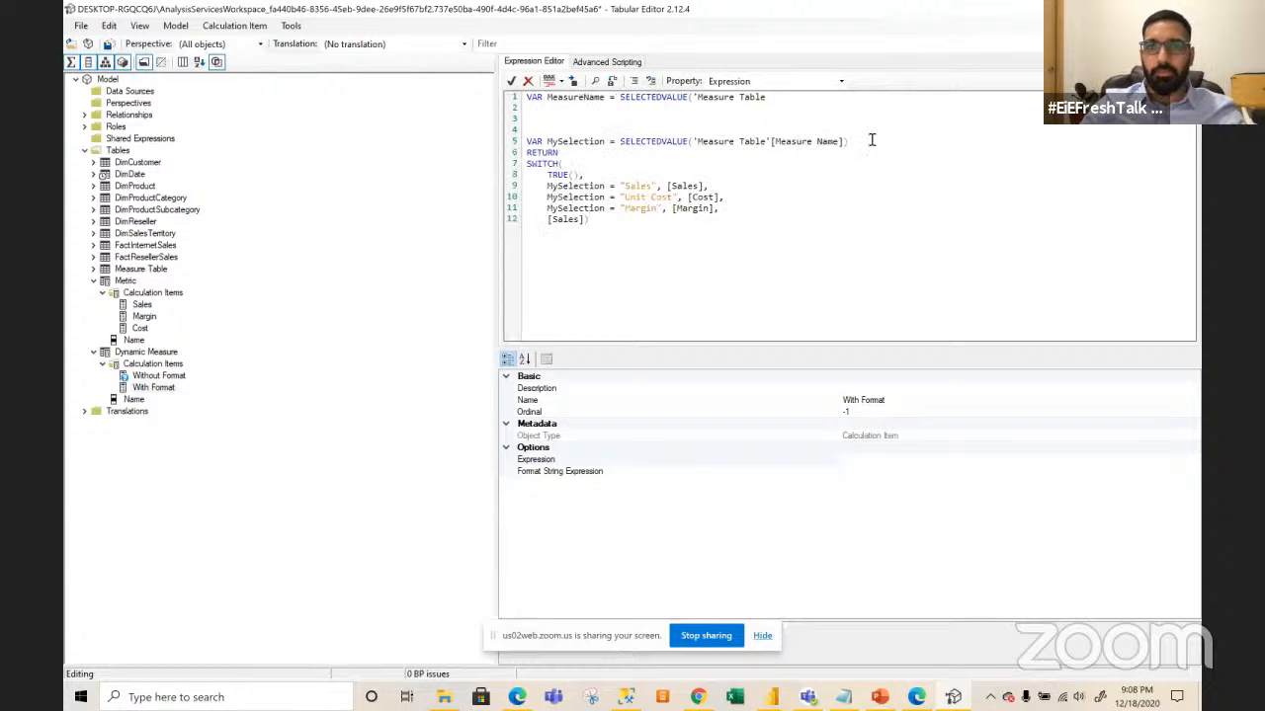
- Replace the incomplete SELECTEDVALUE argument of MeasureName with 'Measure Table'[Measure Name]) copied from the MySelection line
mouse_move(854, 142)
left_mouse_down()
mouse_move(666, 148)
mouse_move(865, 146)
left_mouse_up()
key("ctrl+c")
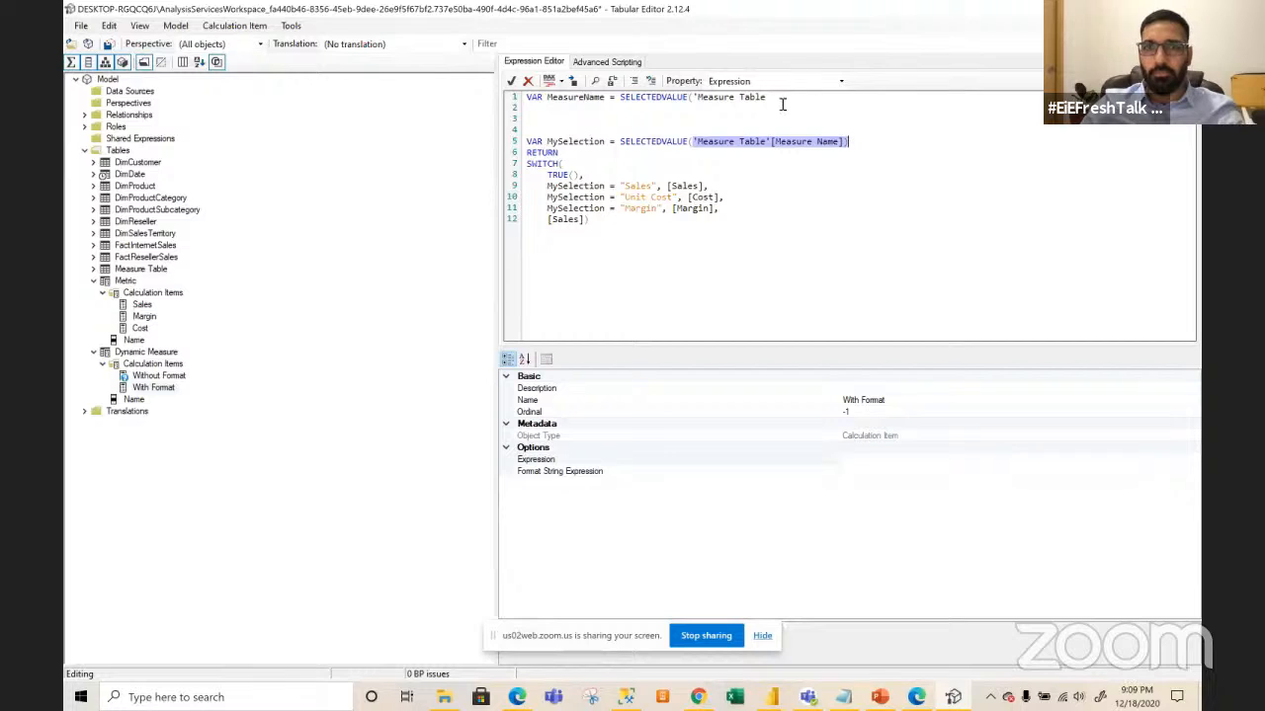
left_click_drag(768, 98, 696, 99)
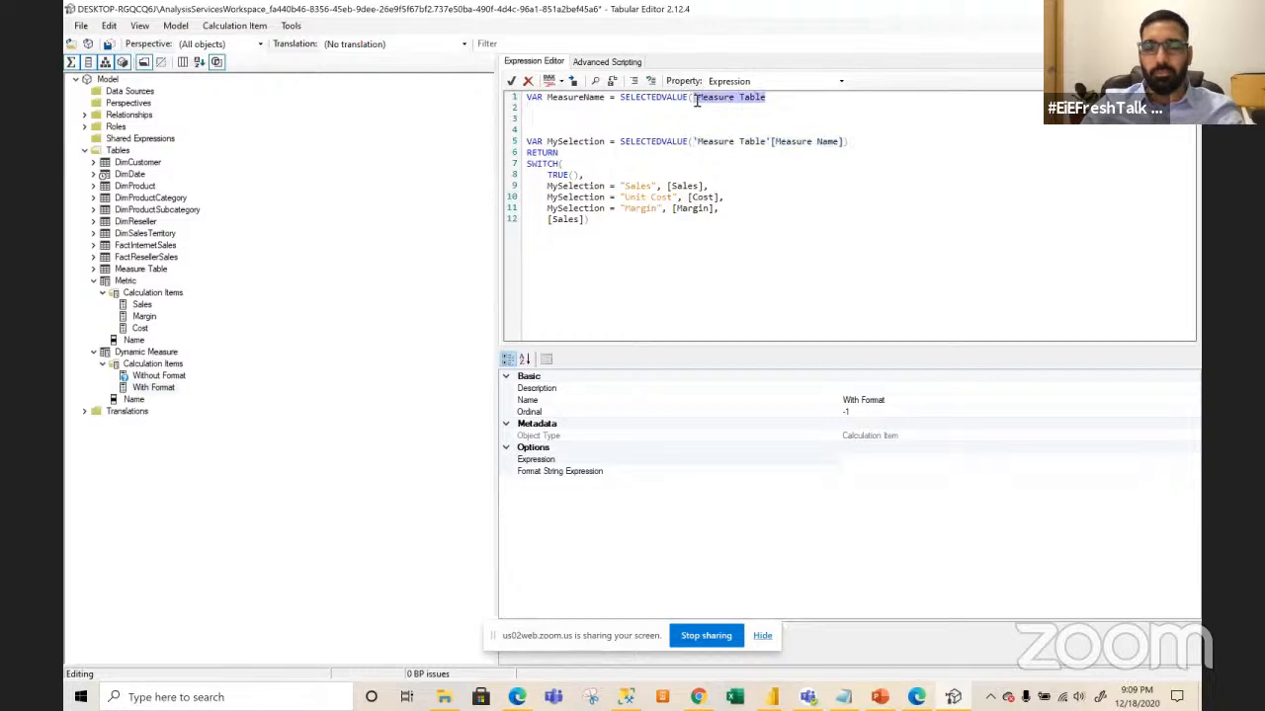
key("ctrl+v")
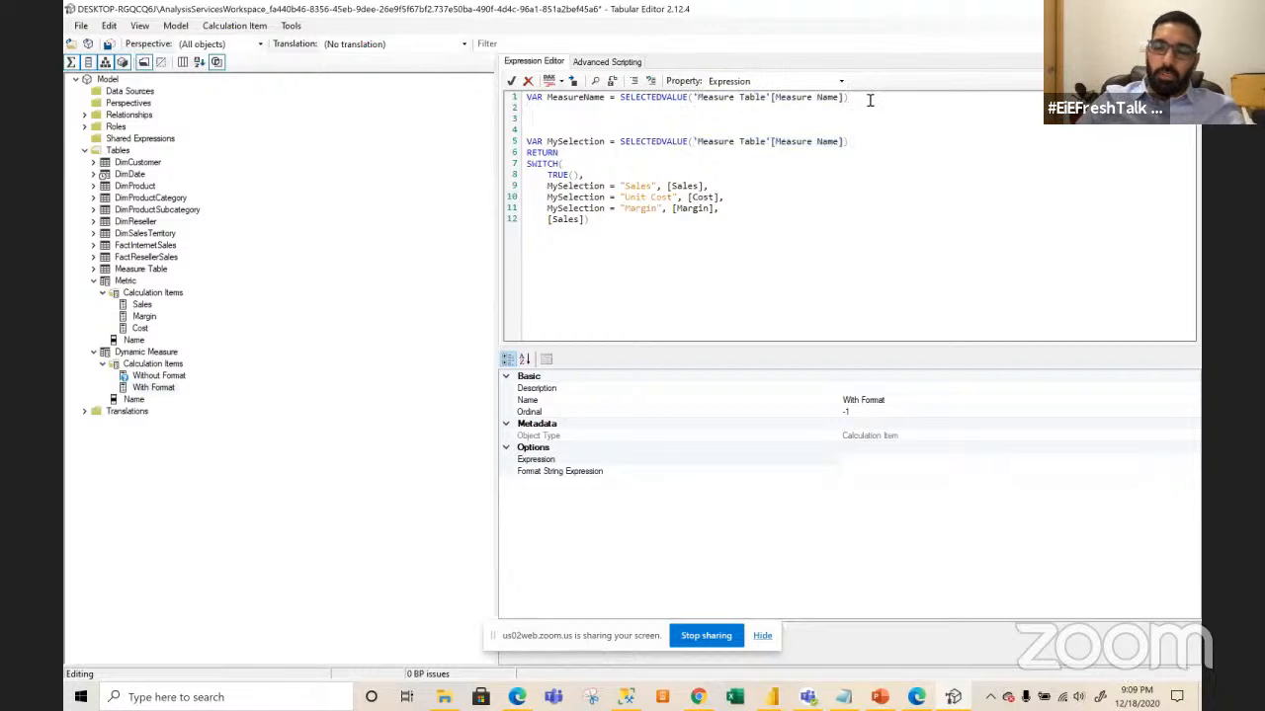
- Add SELECTEDMEASURENAME() as the alternate result of MeasureName's SELECTEDVALUE function and close the parenthesis
key("BackSpace")
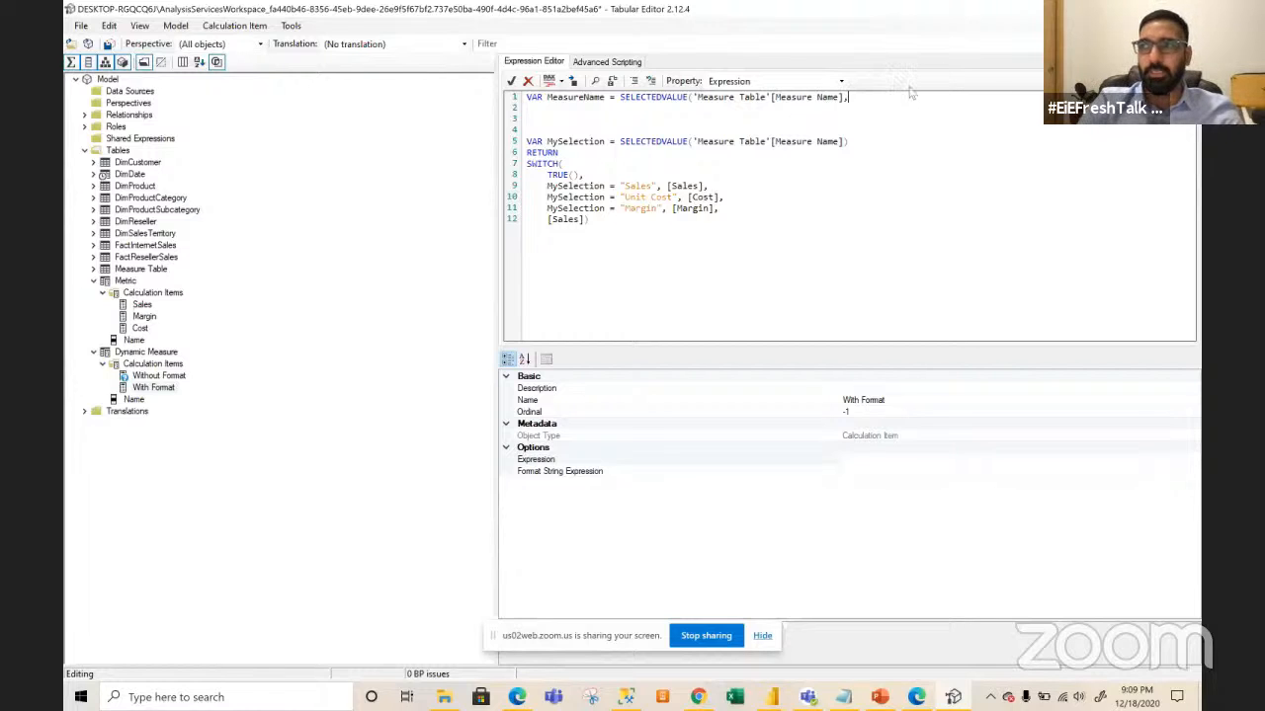
type("SEL")
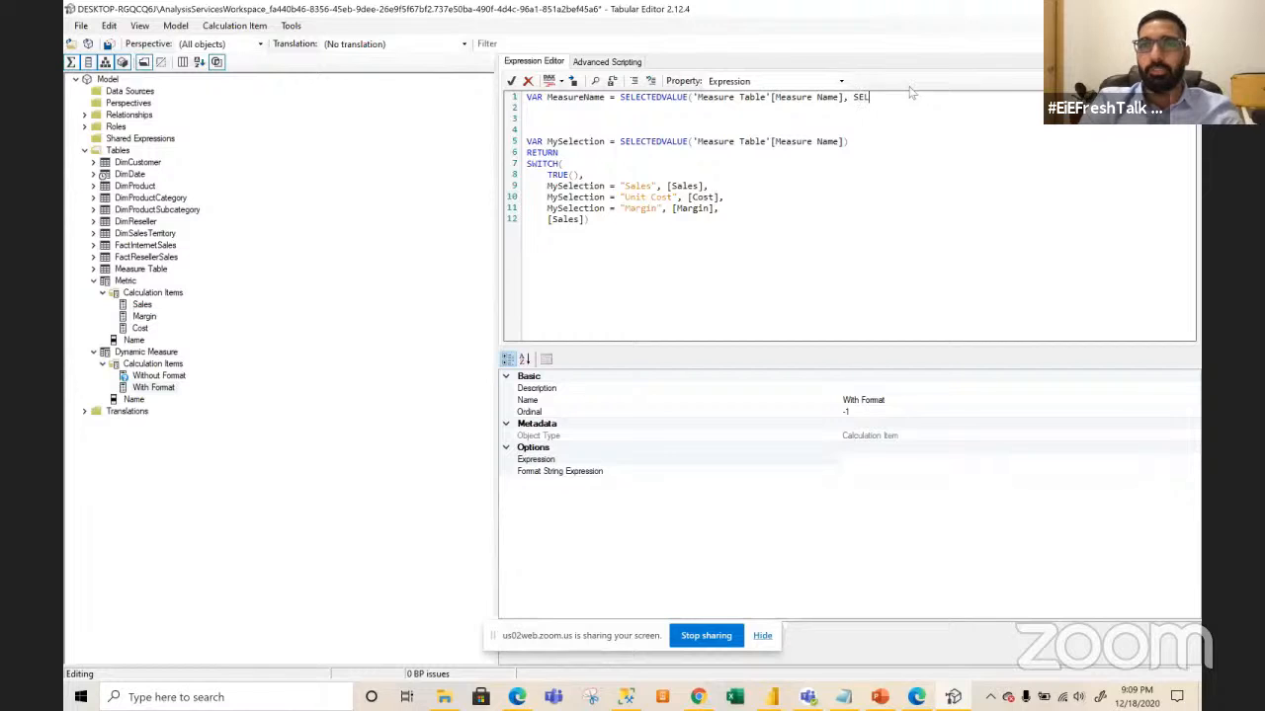
type("ECTEDMEAS")
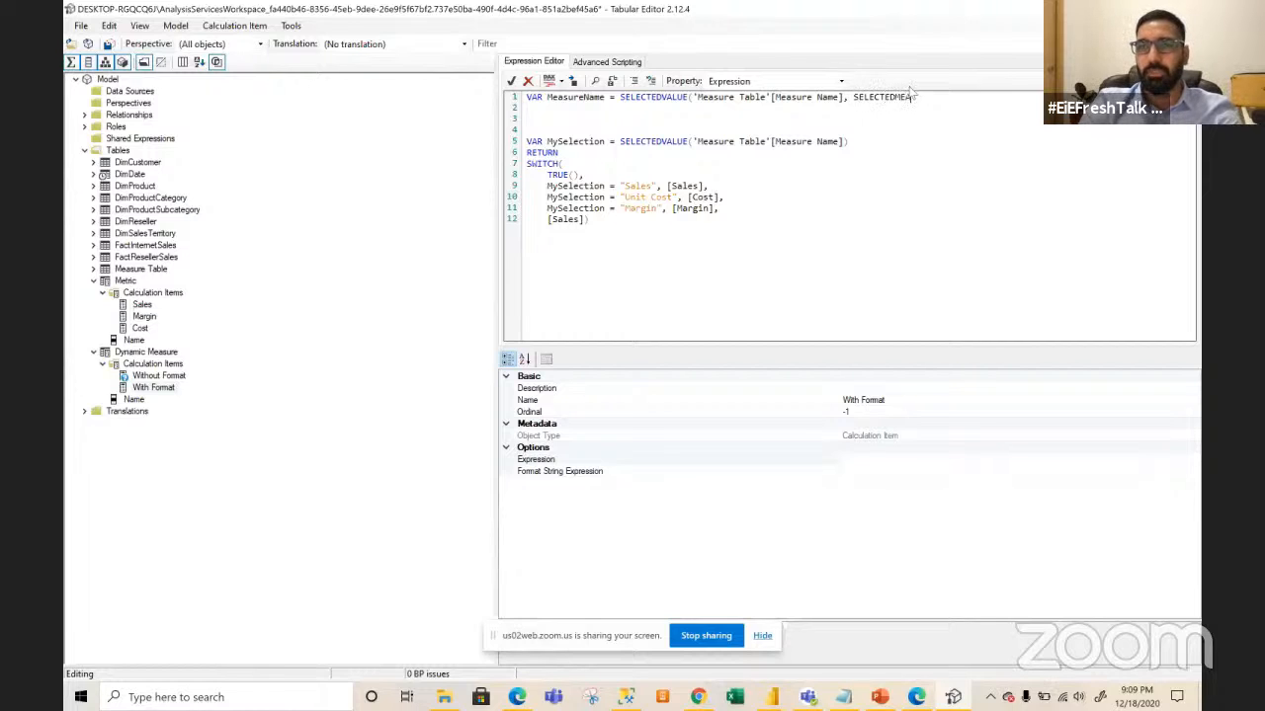
type("URENAM")
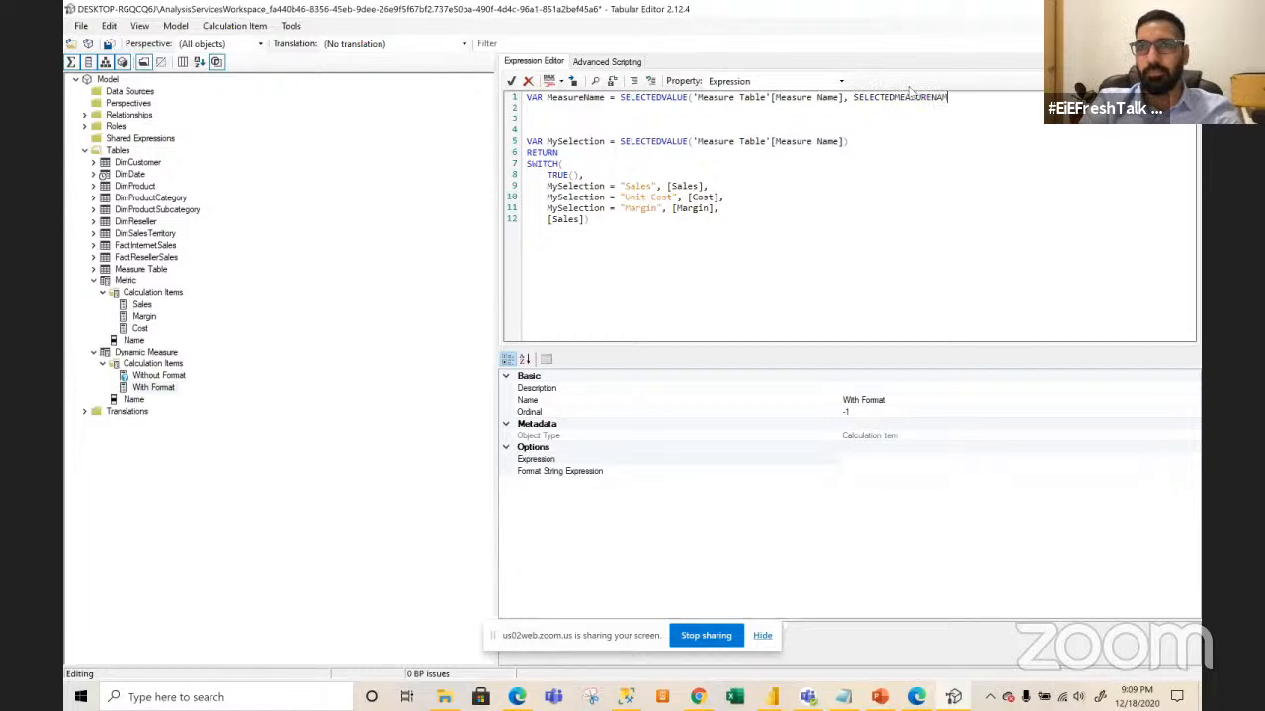
type("E()")
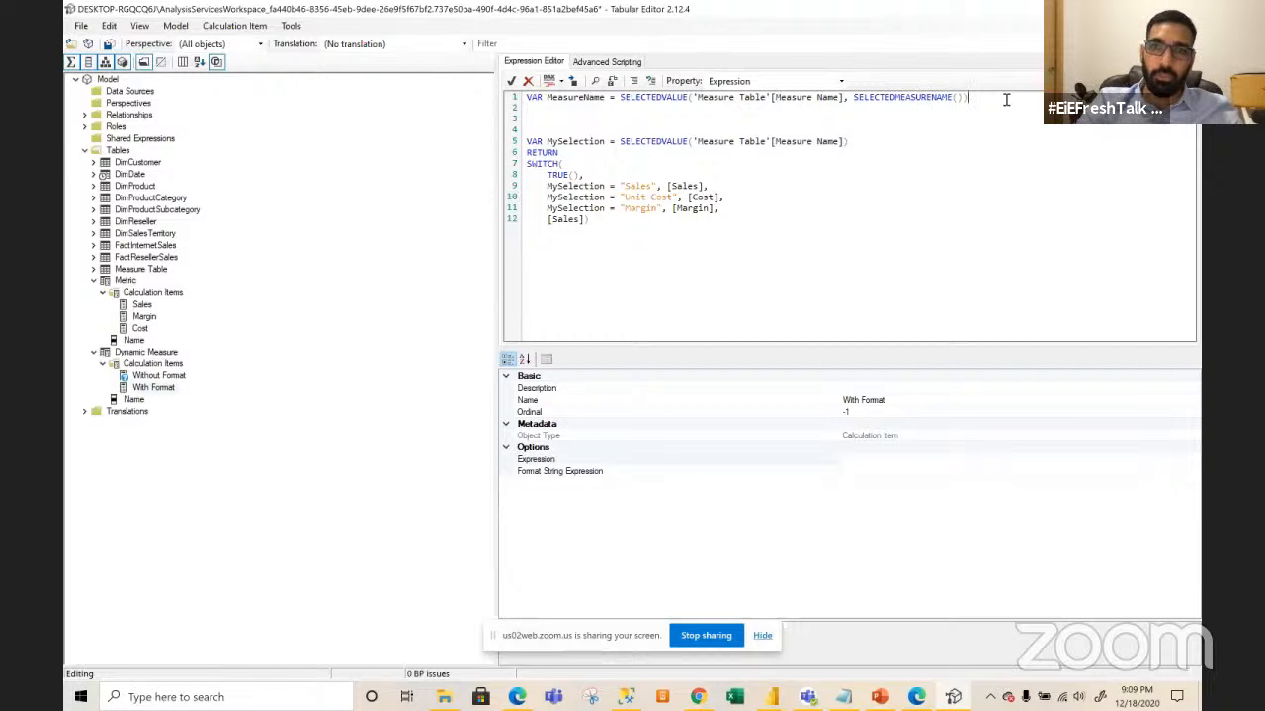
- Declare a second variable, VAR WithFormat =, two lines below the MeasureName variable in the With Format expression
key("Return")
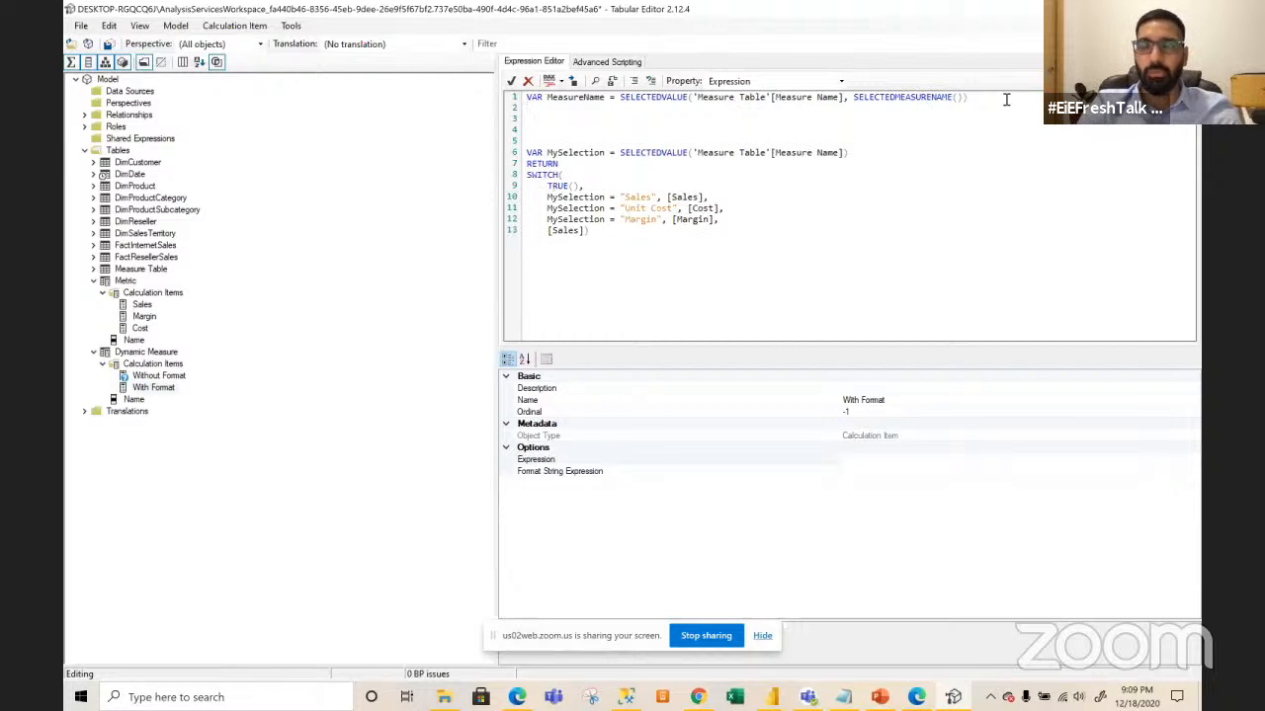
key("Return")
type("VAR ")
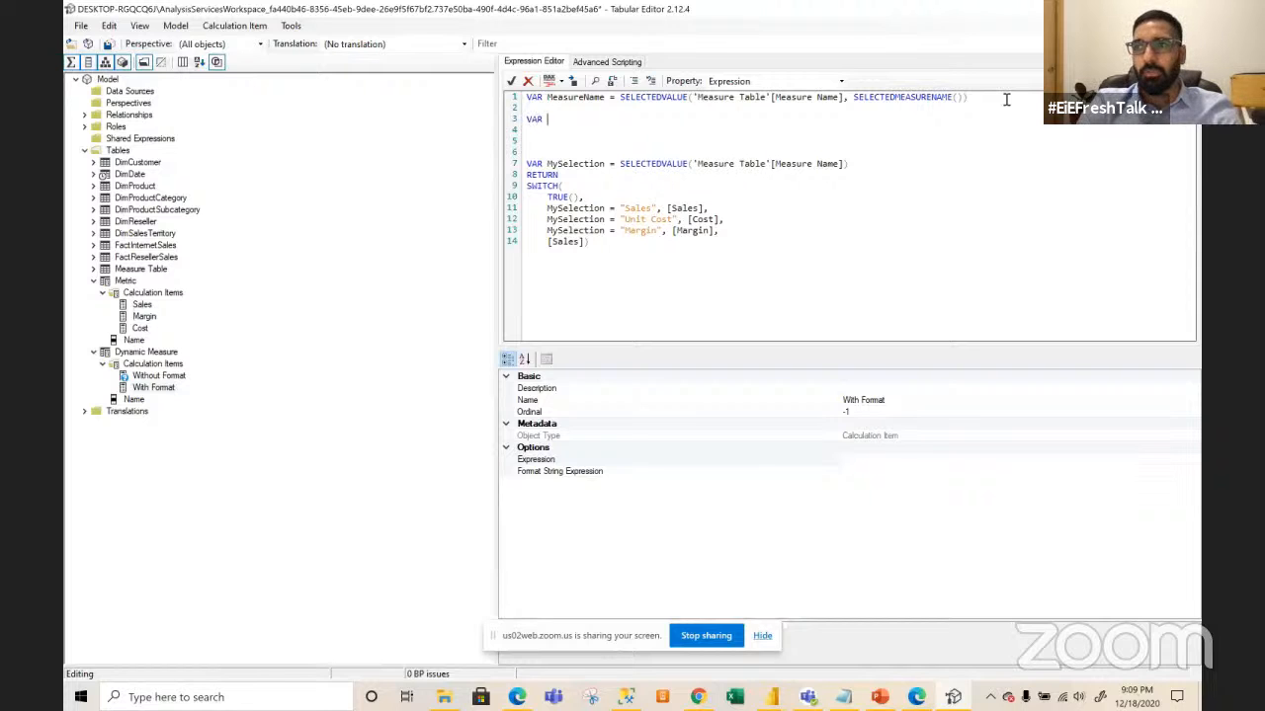
type("C")
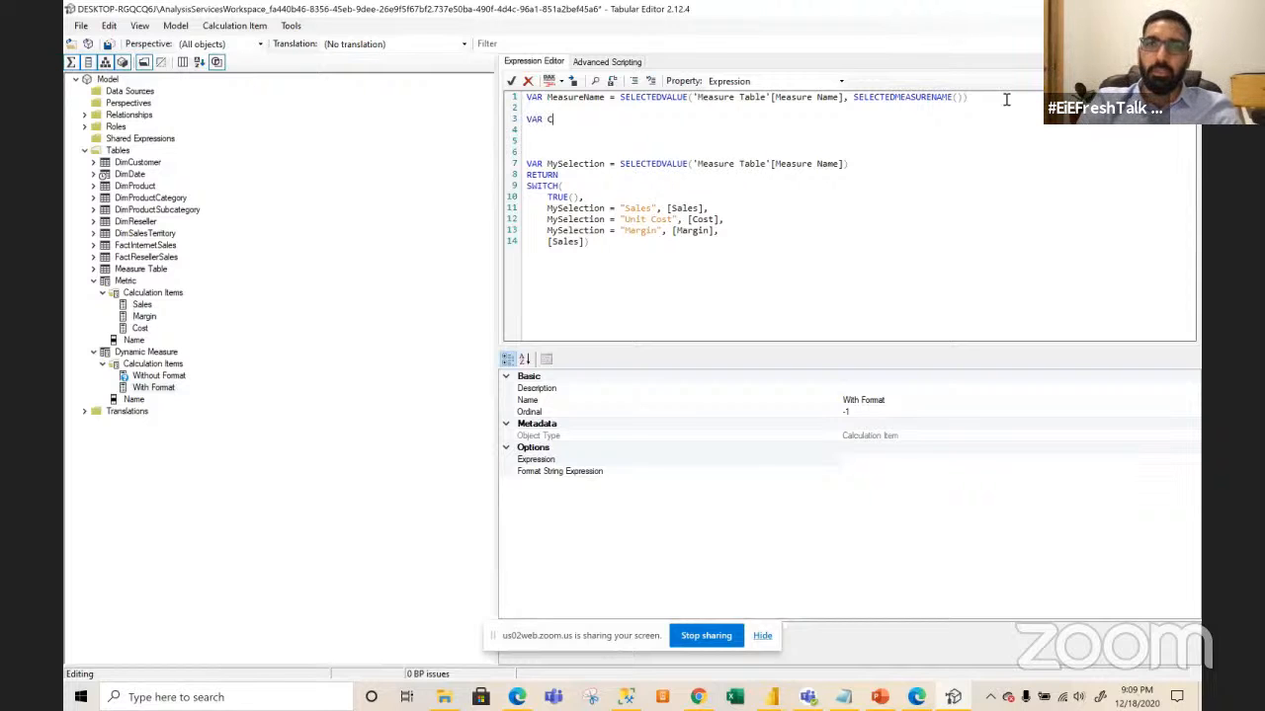
key("BackSpace")
type("With")
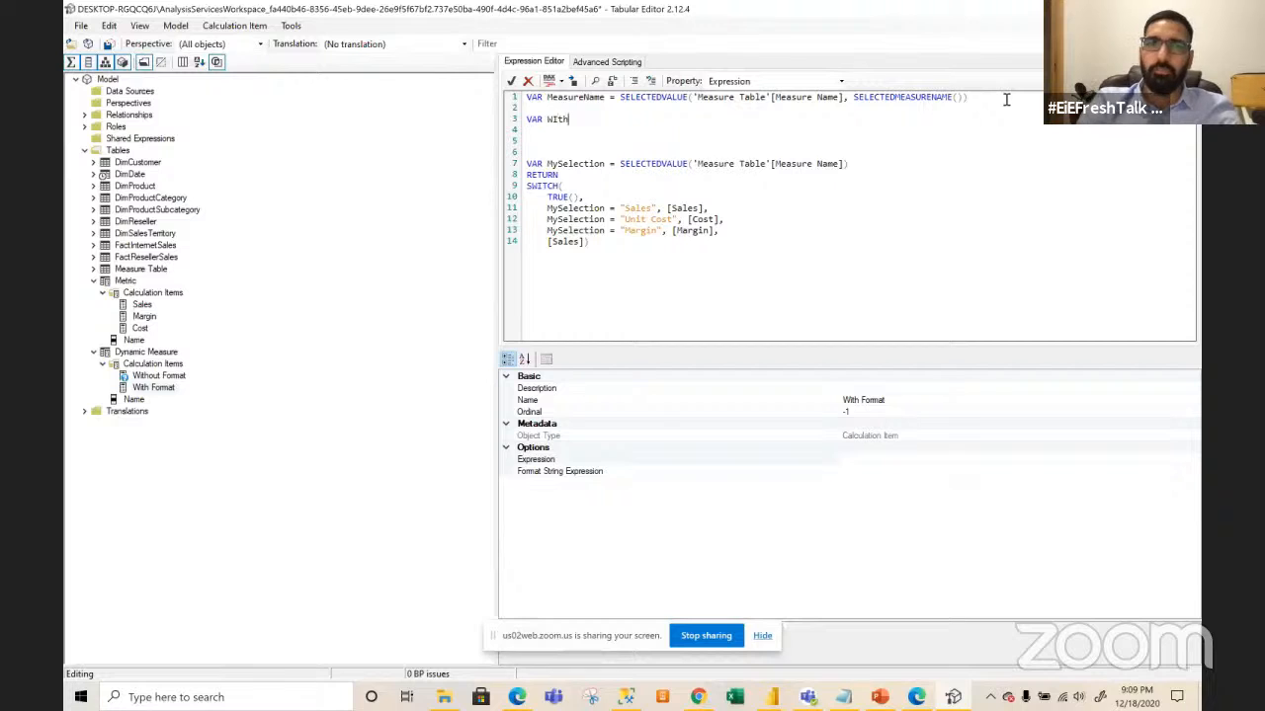
key("BackSpace")
key("BackSpace")
key("BackSpace")
key("BackSpace")
type("With")
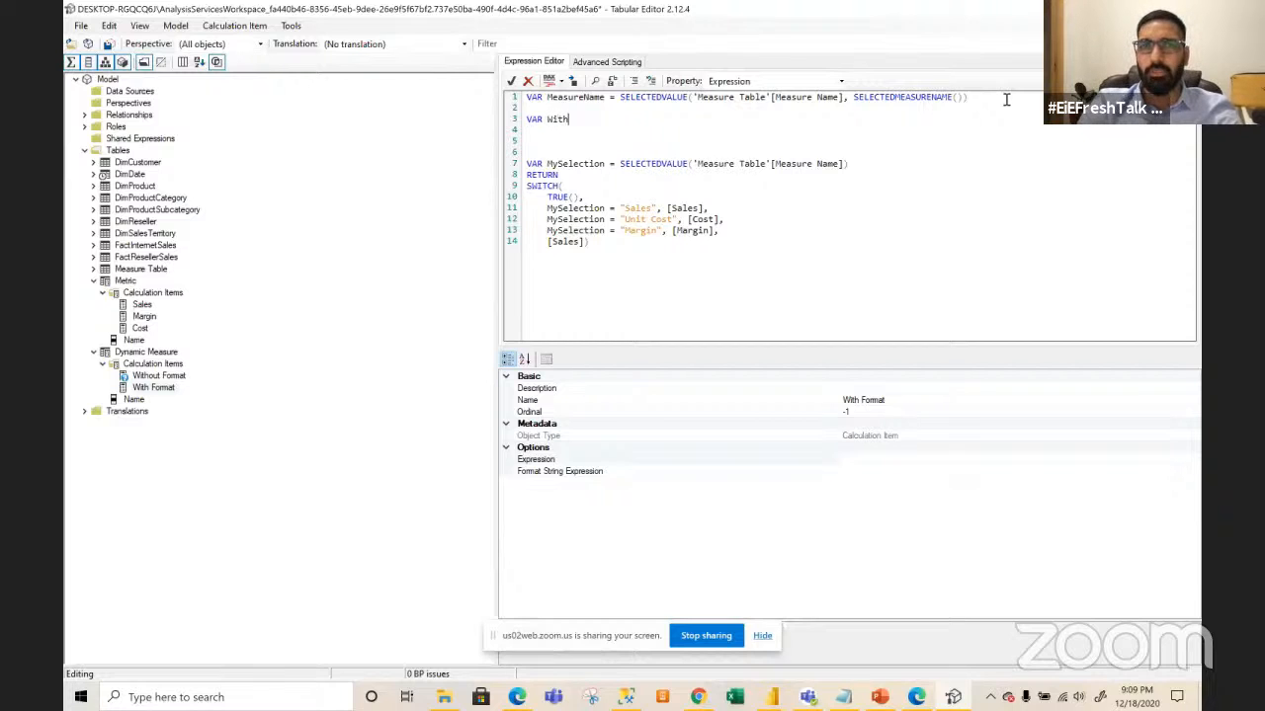
type("Format")
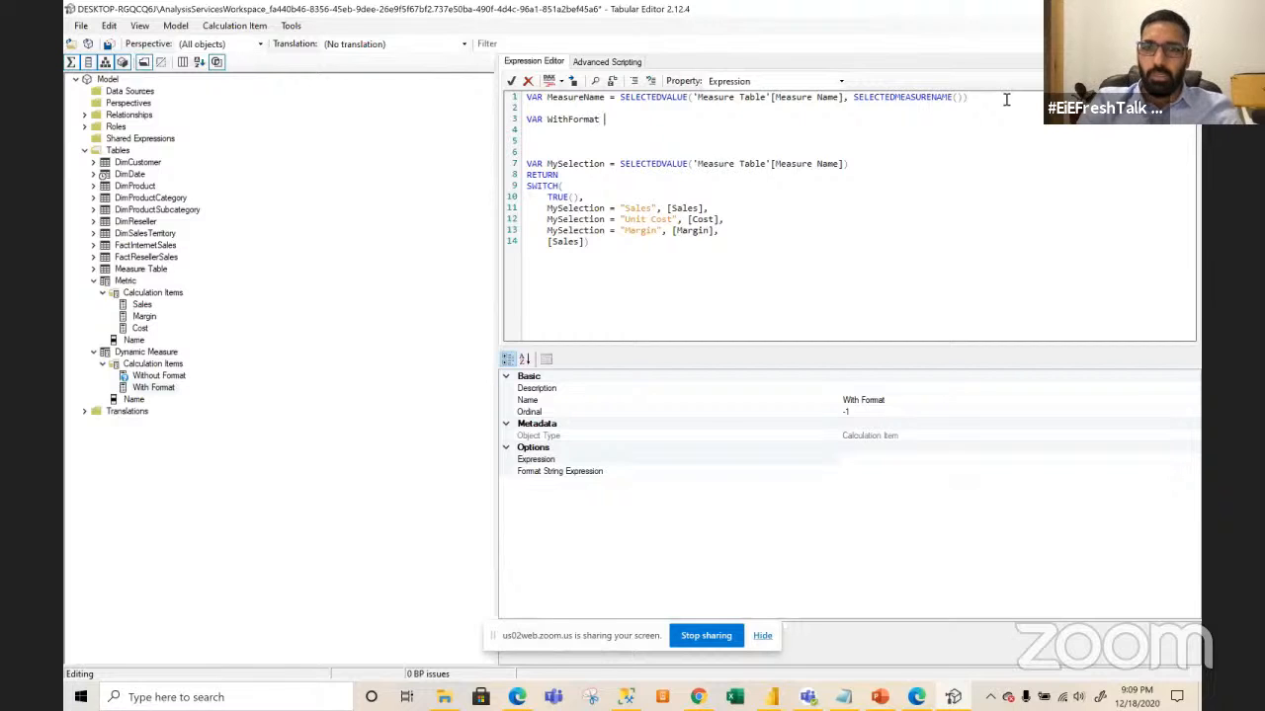
type(" =")
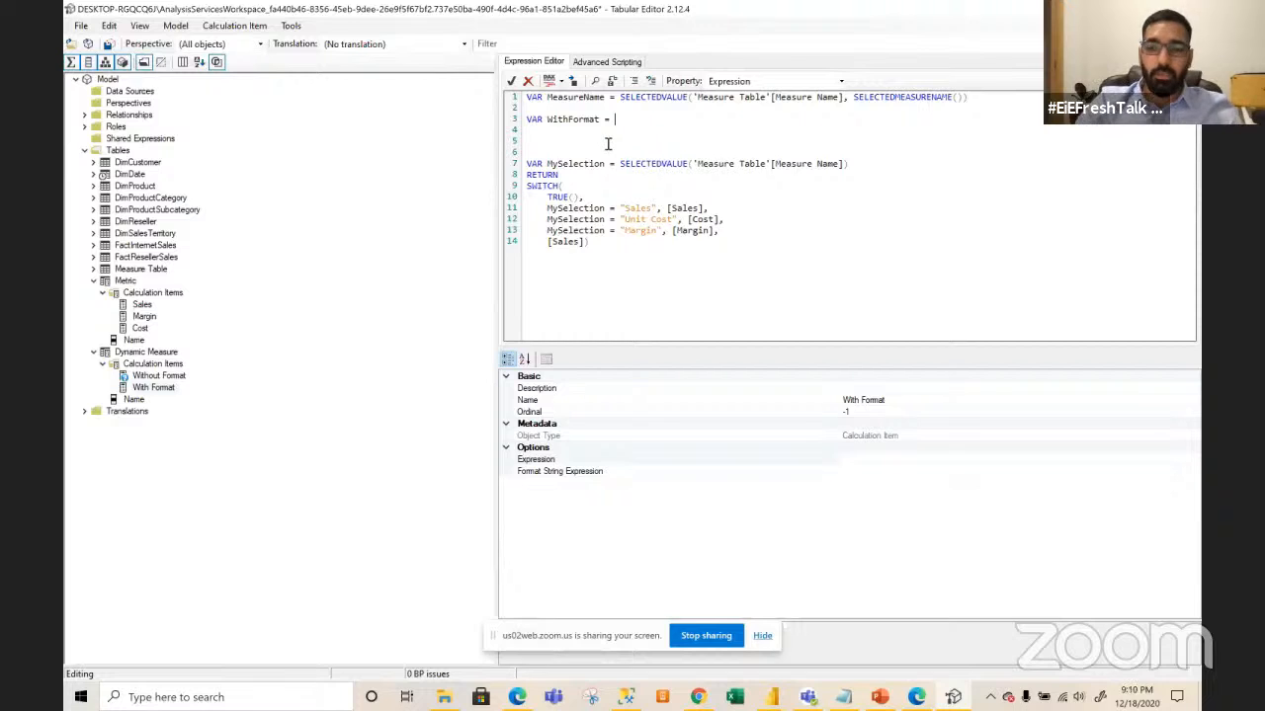
- Start WithFormat's value two lines below its declaration with a SWITCH ( function that has TRUE(), as its first argument
key("Return")
key("Return")
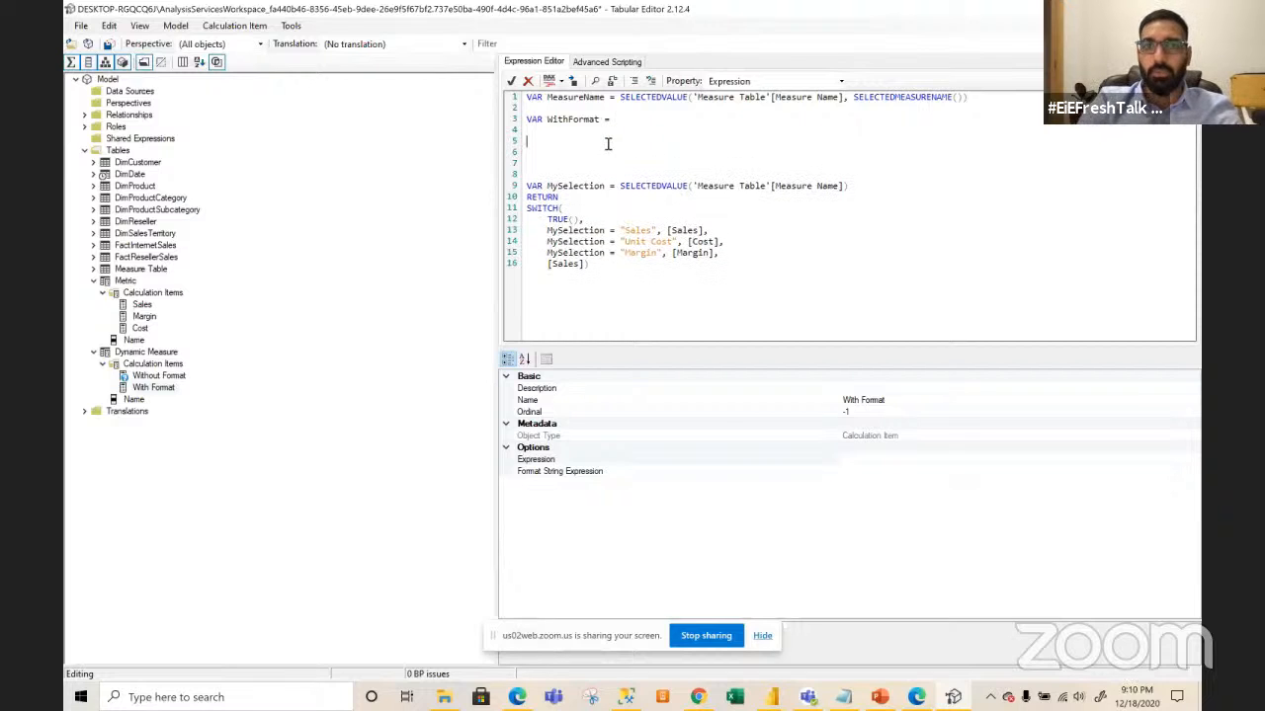
type("SWITCH")
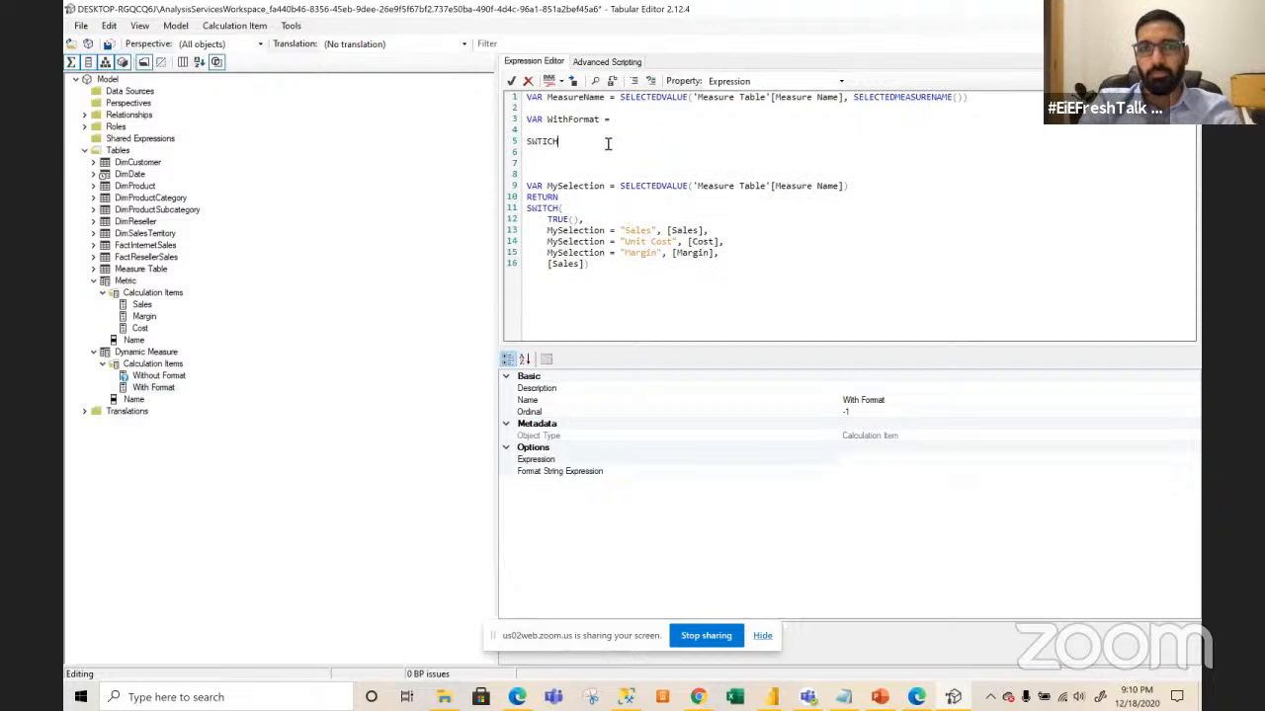
type("(")
key("BackSpace")
key("BackSpace")
key("BackSpace")
key("BackSpace")
key("BackSpace")
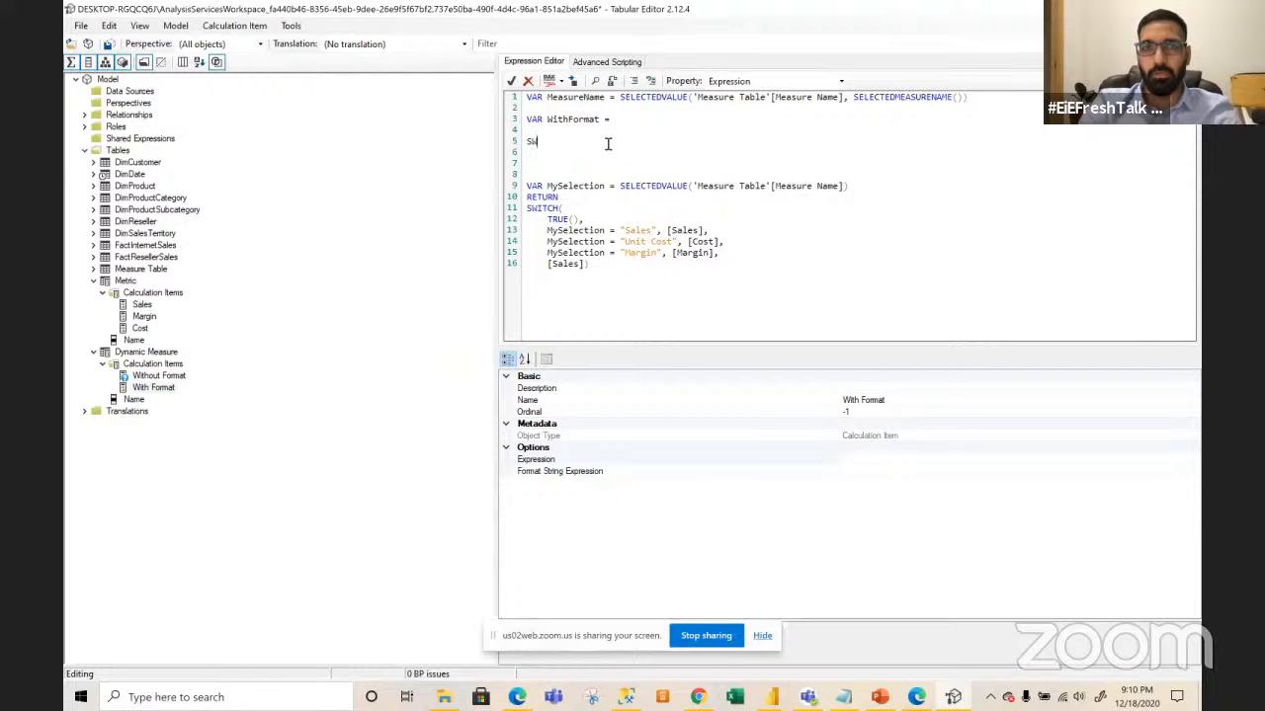
type("ITCH (")
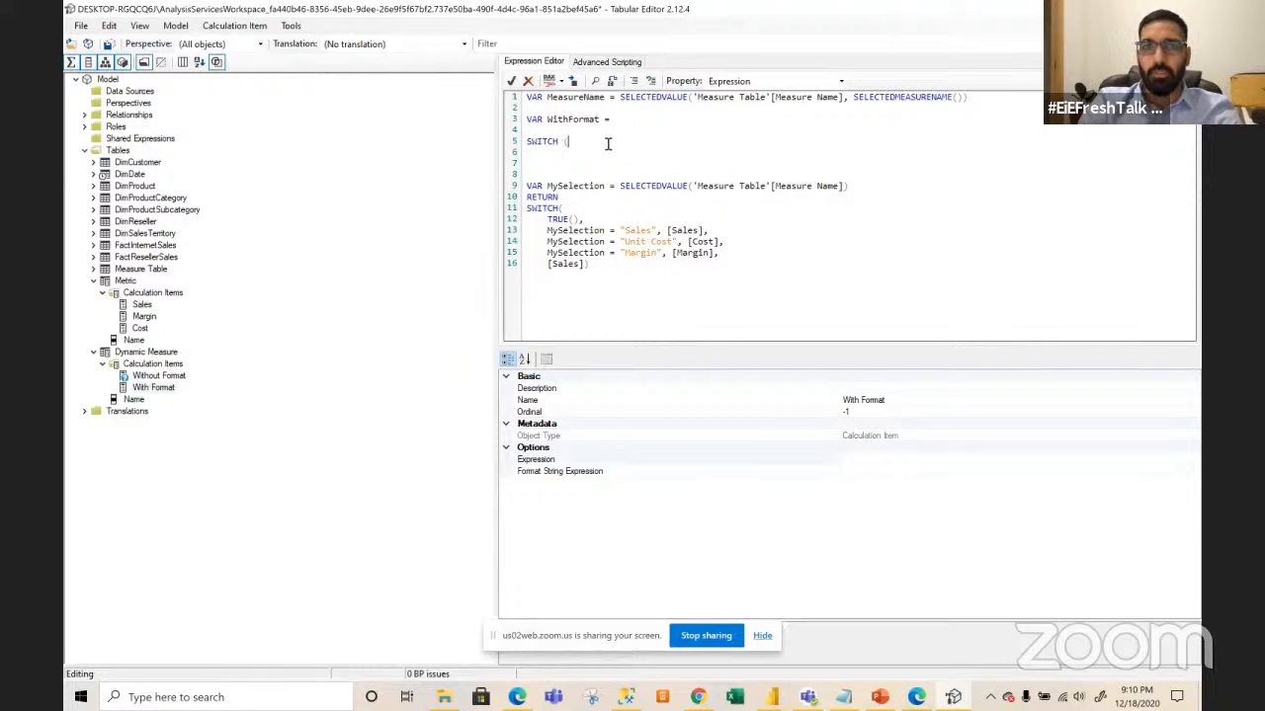
key("Return")
type("TRUE")
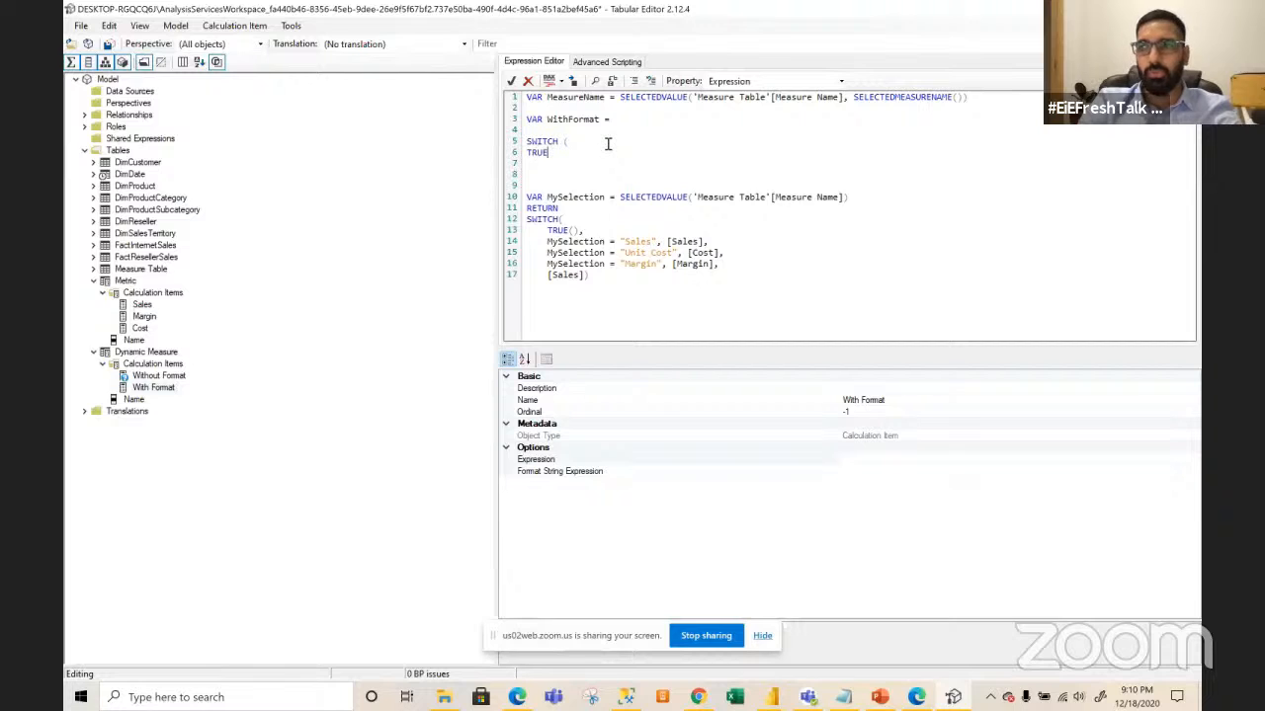
type("(),")
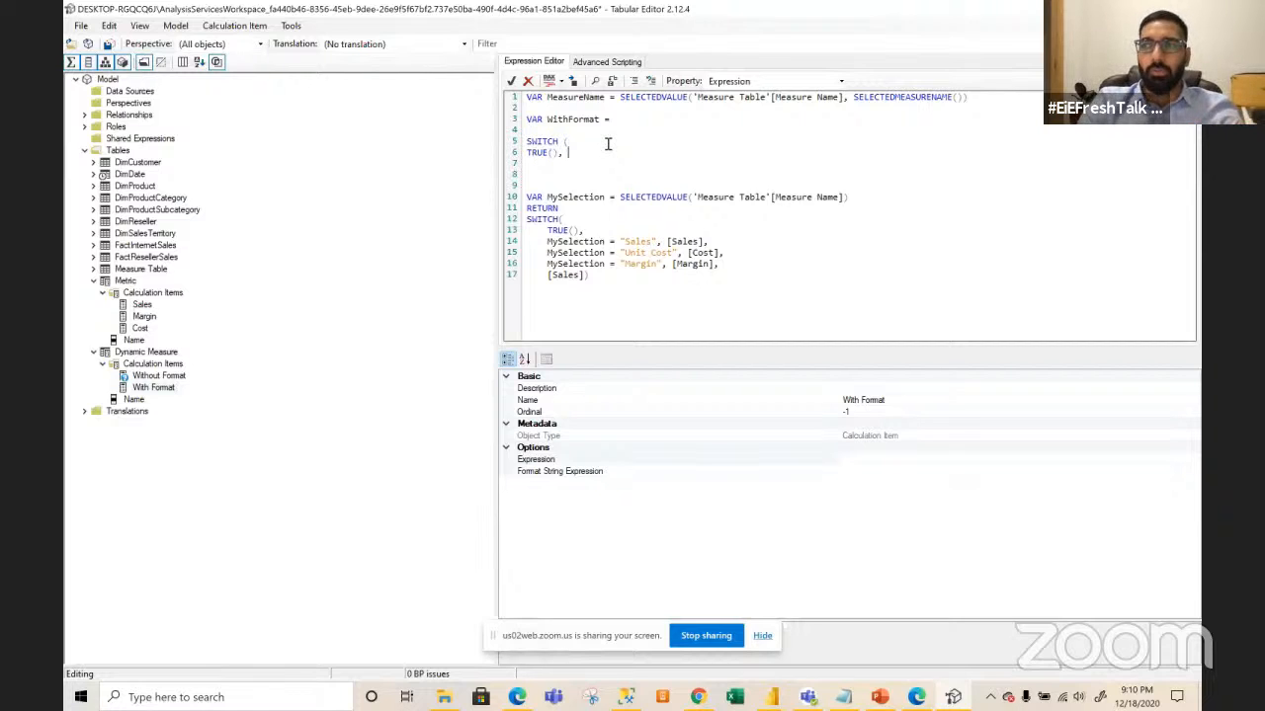
- Copy the MeasureName variable name below TRUE() and complete it as the first SWITCH condition, MeasureName = "Margin",
double_click(593, 96)
key("ctrl+c")
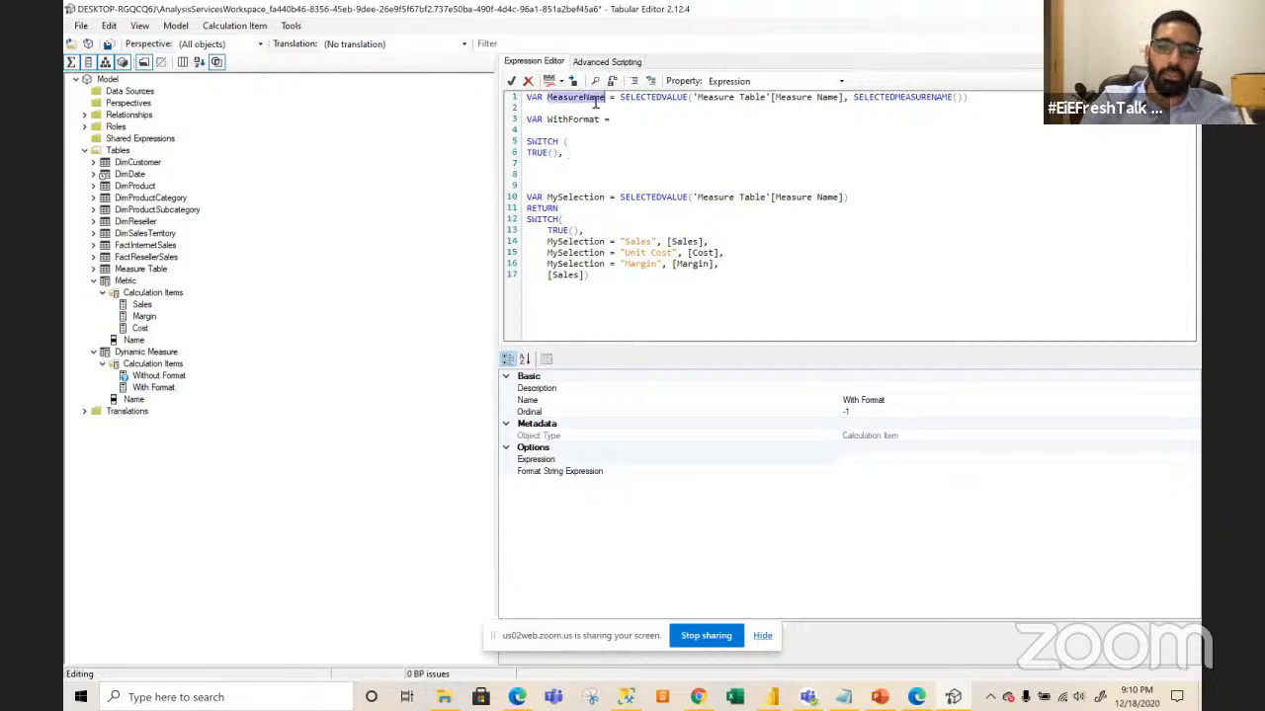
left_click(561, 176)
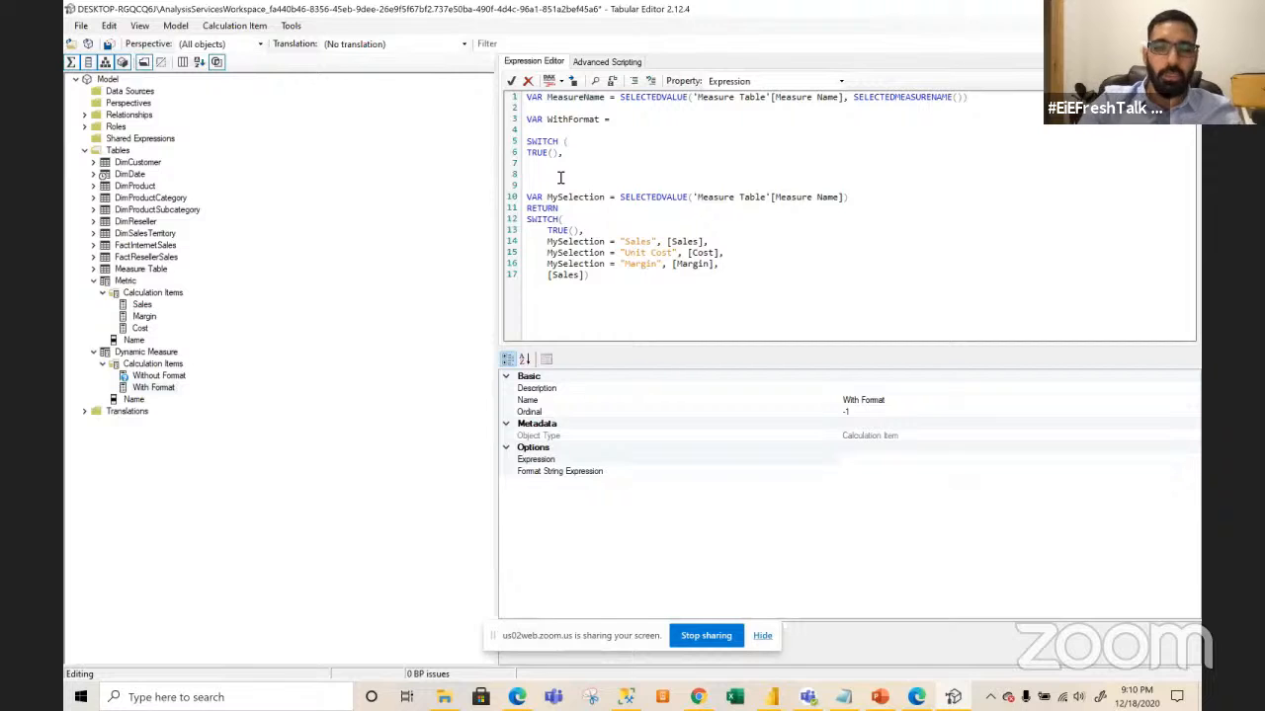
key("ctrl+v")
type("=")
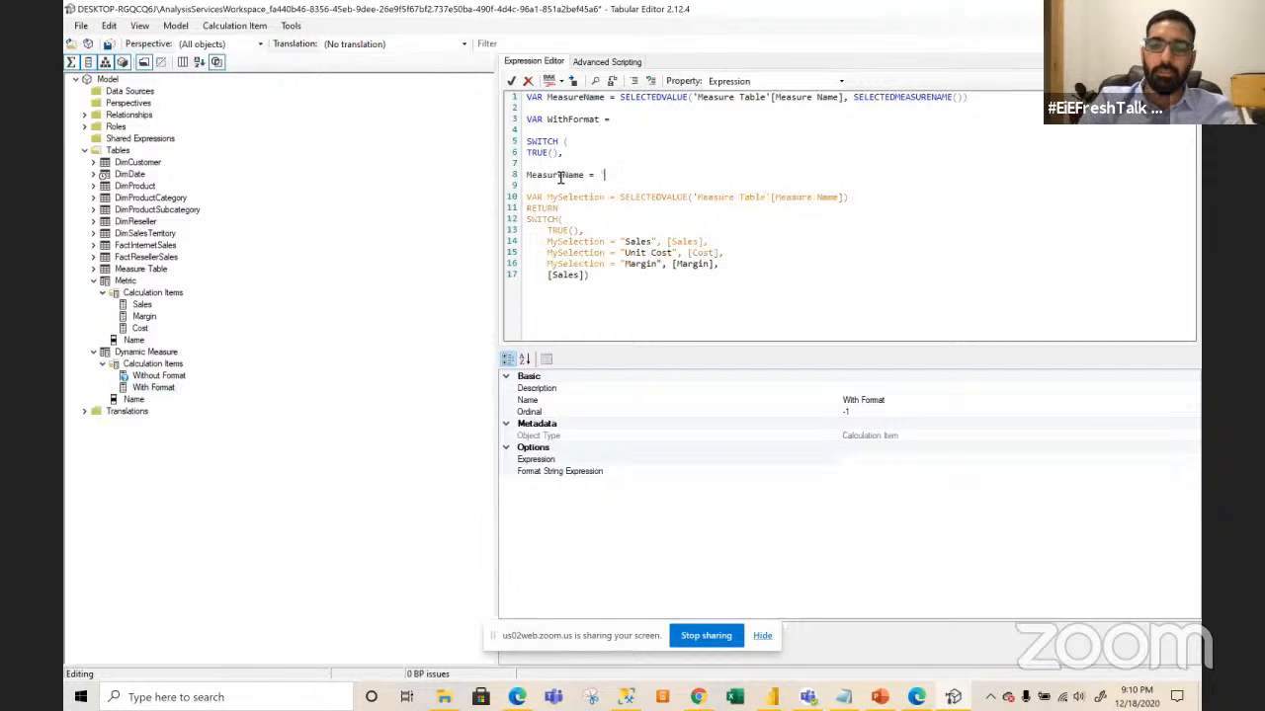
type(" \"Margin\",")
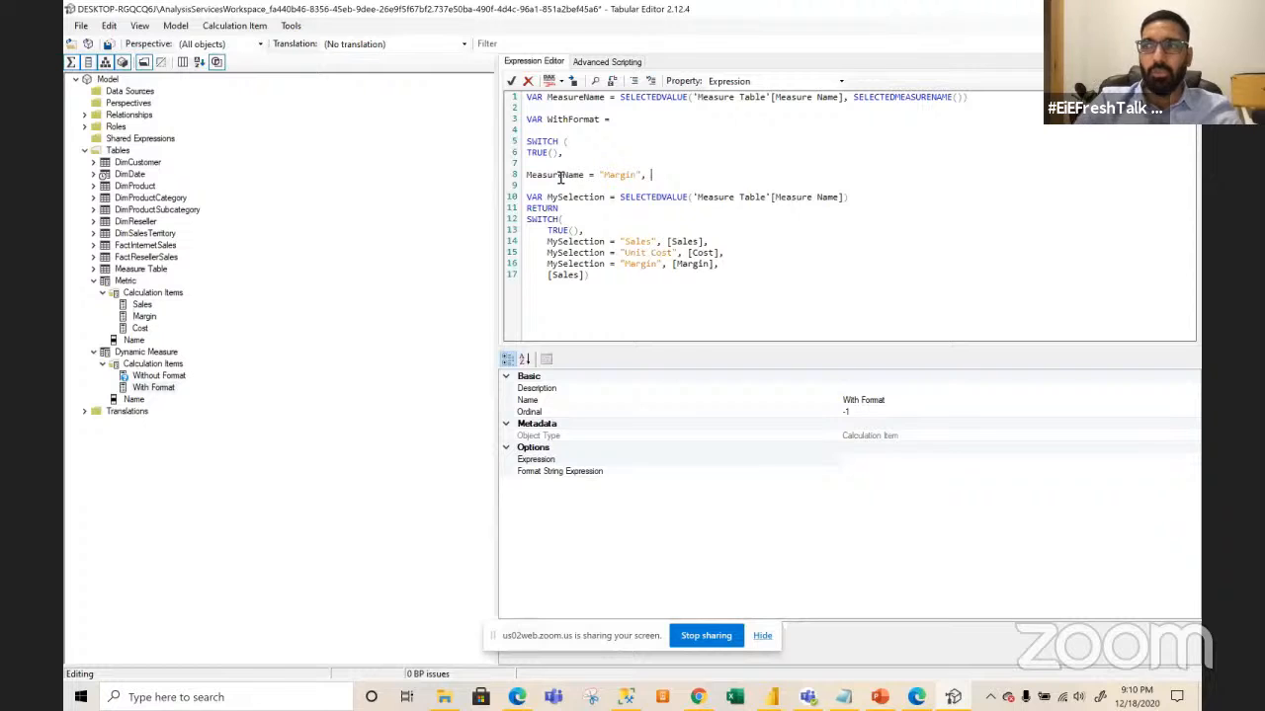
- Give the Margin condition the format string "#,##0.00", as its result and start a new line below it
type(" \"")
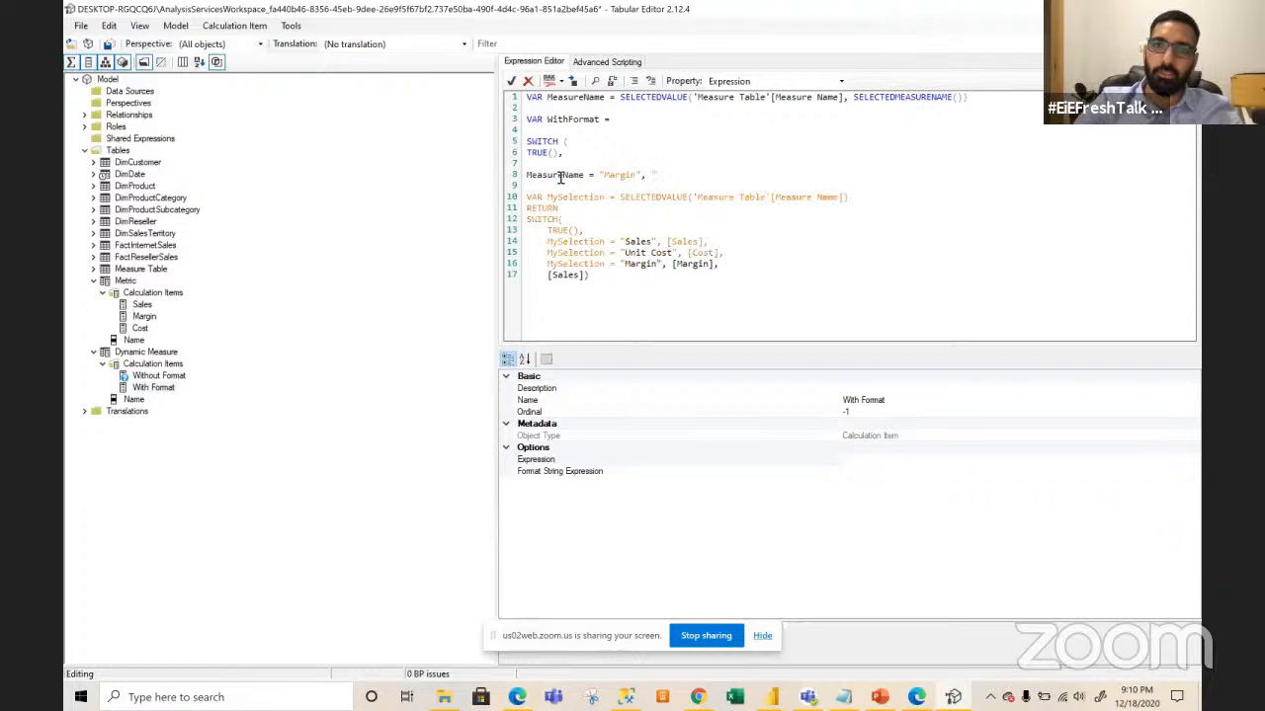
type("$")
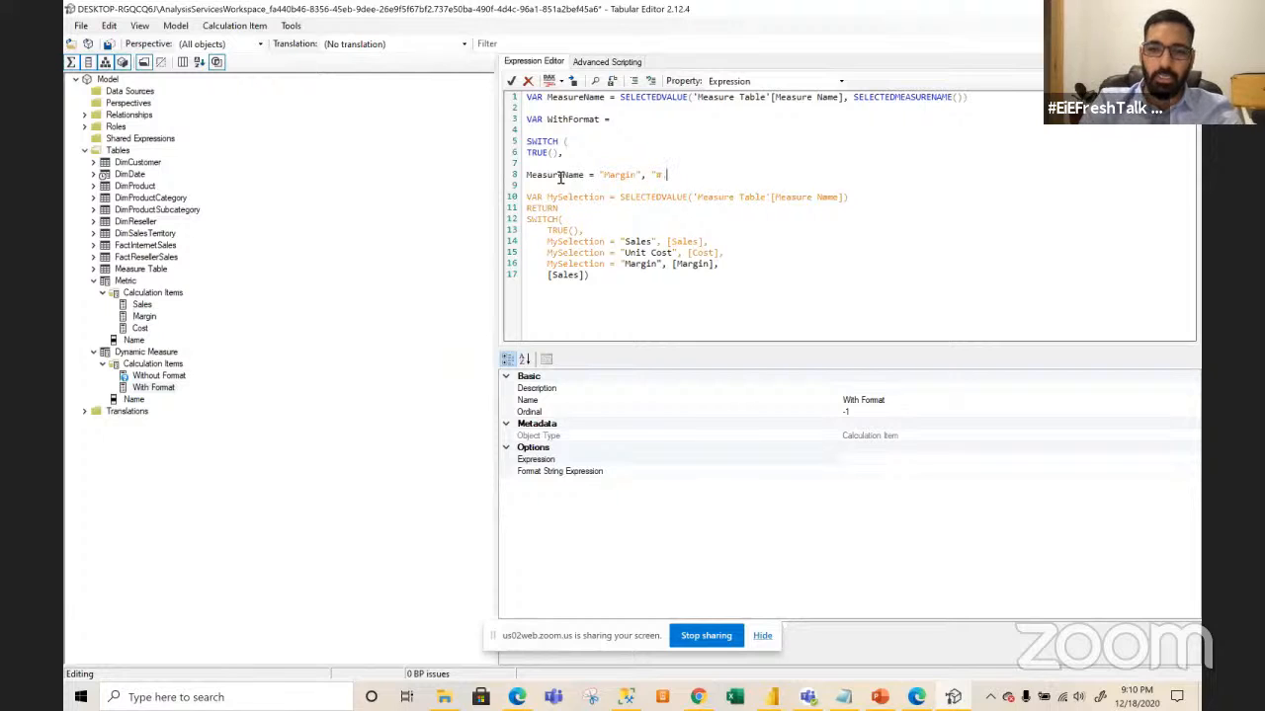
type(",##")
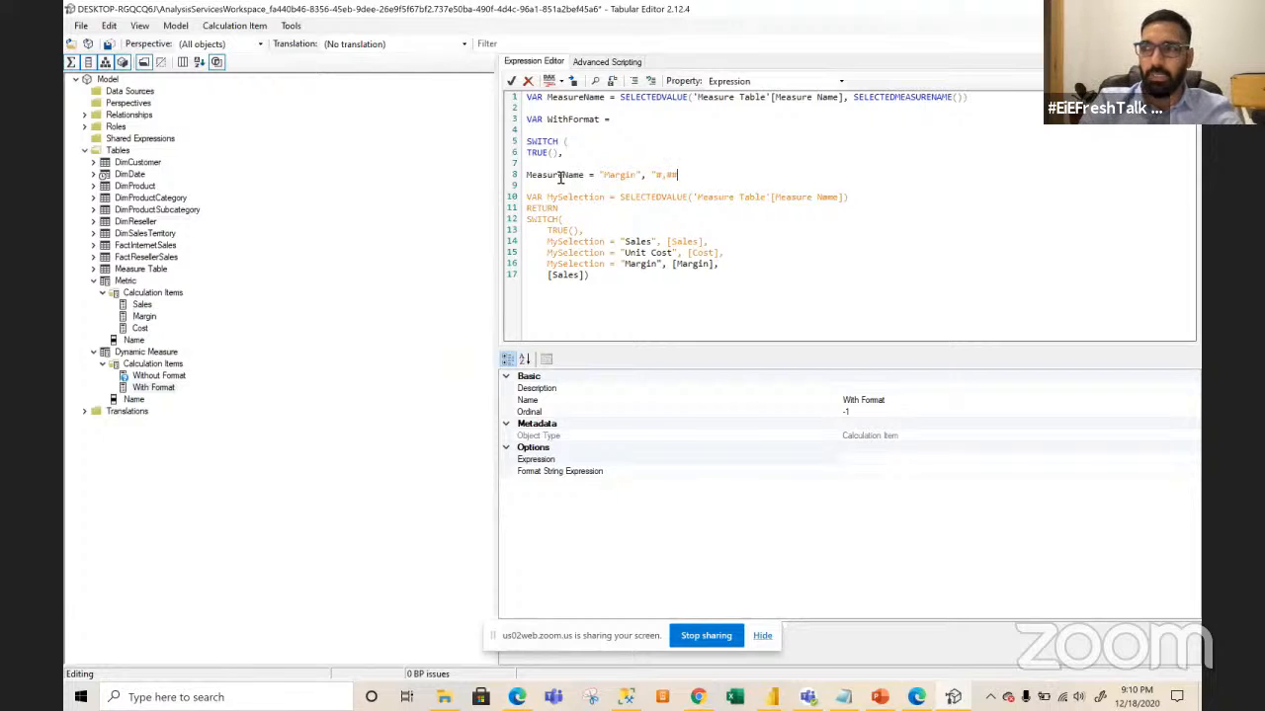
type("0.00")
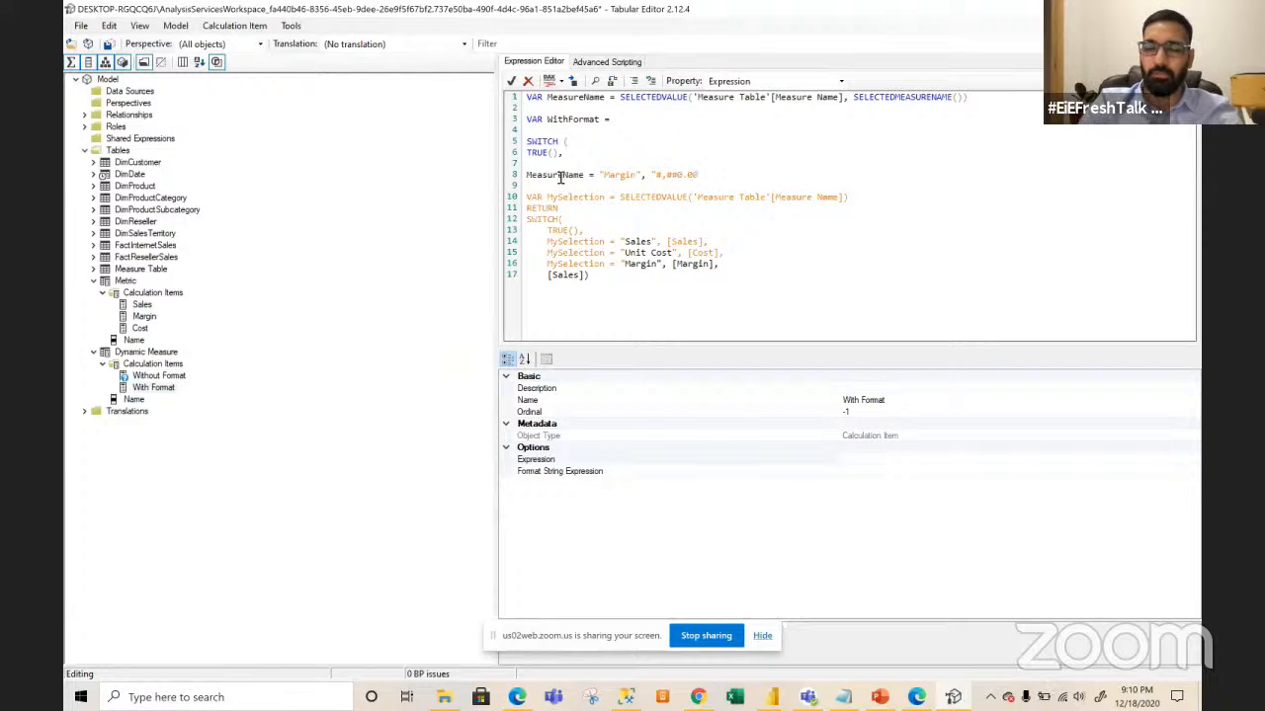
type("\",")
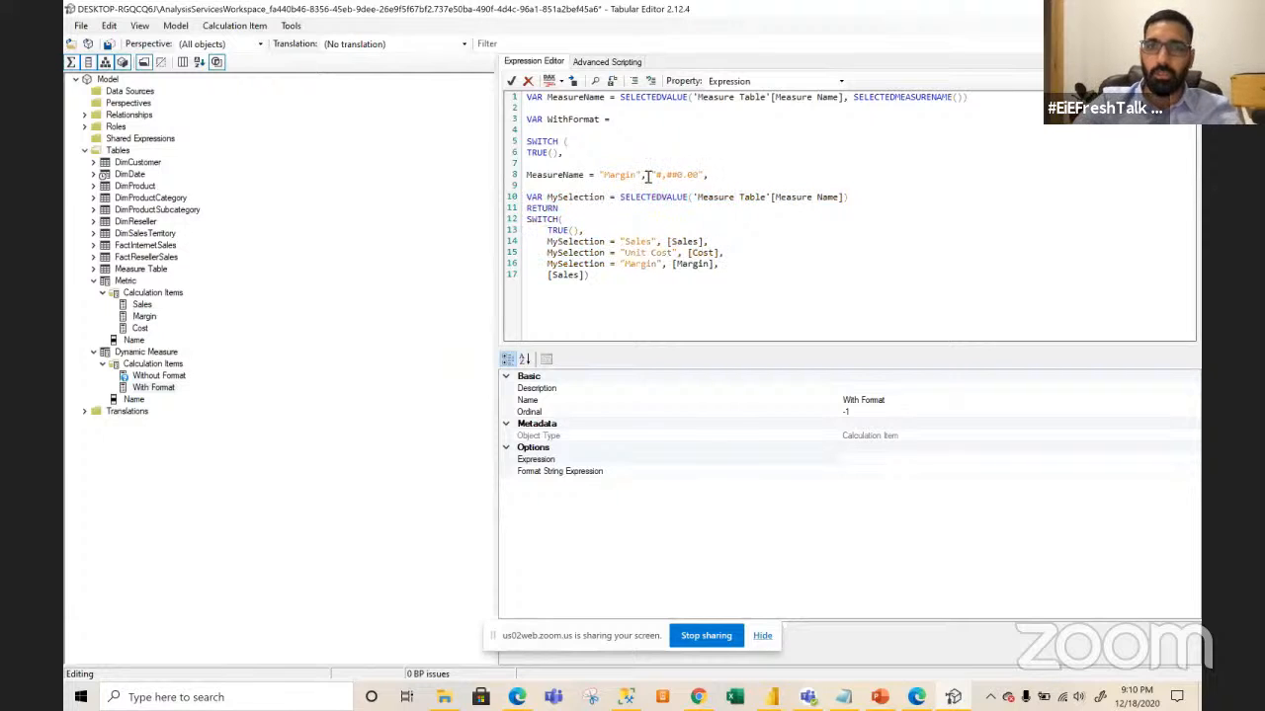
key("Return")
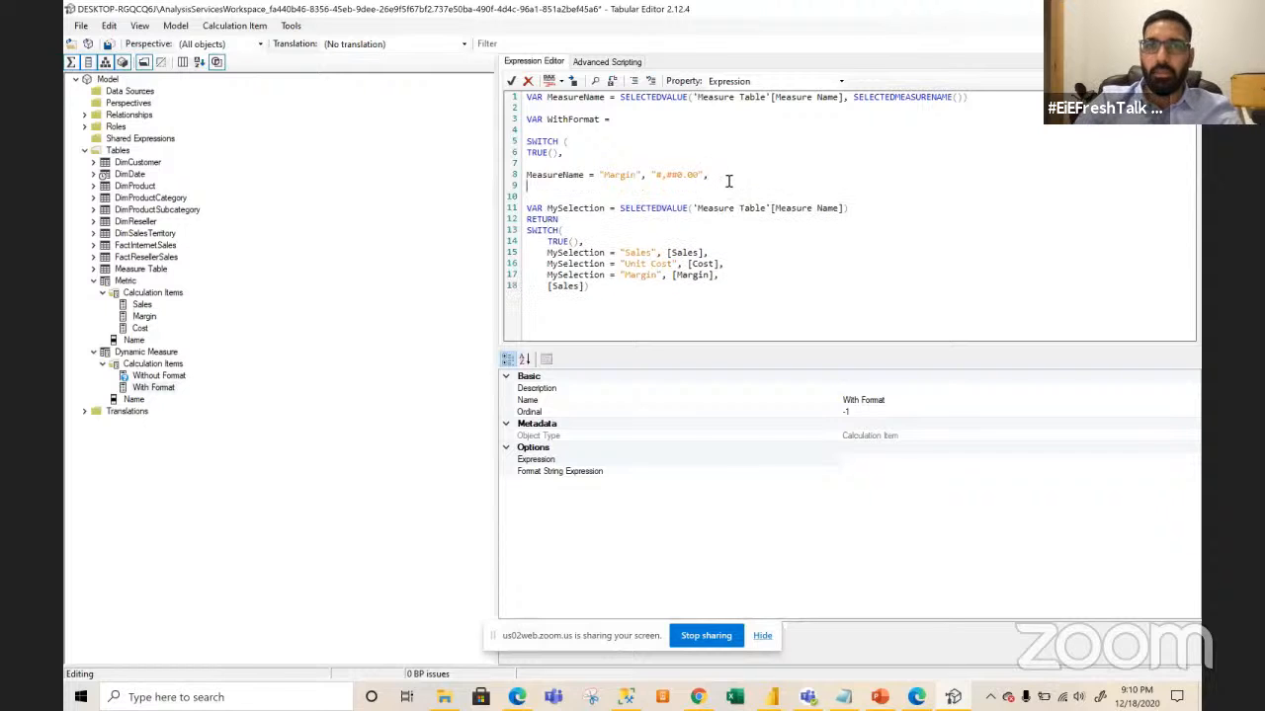
- Add a SWITCH case for MeasureName = "Cost" that returns the format string "#,##.00"
type("Meas")
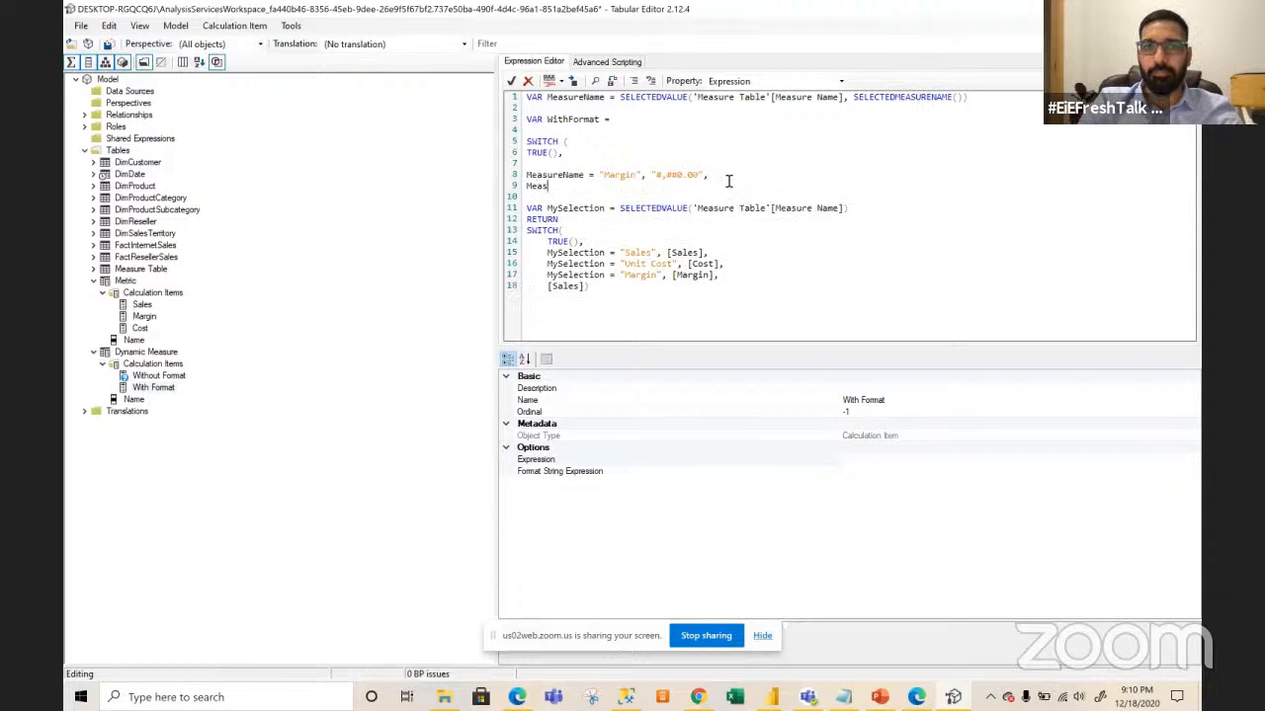
type("ureName =")
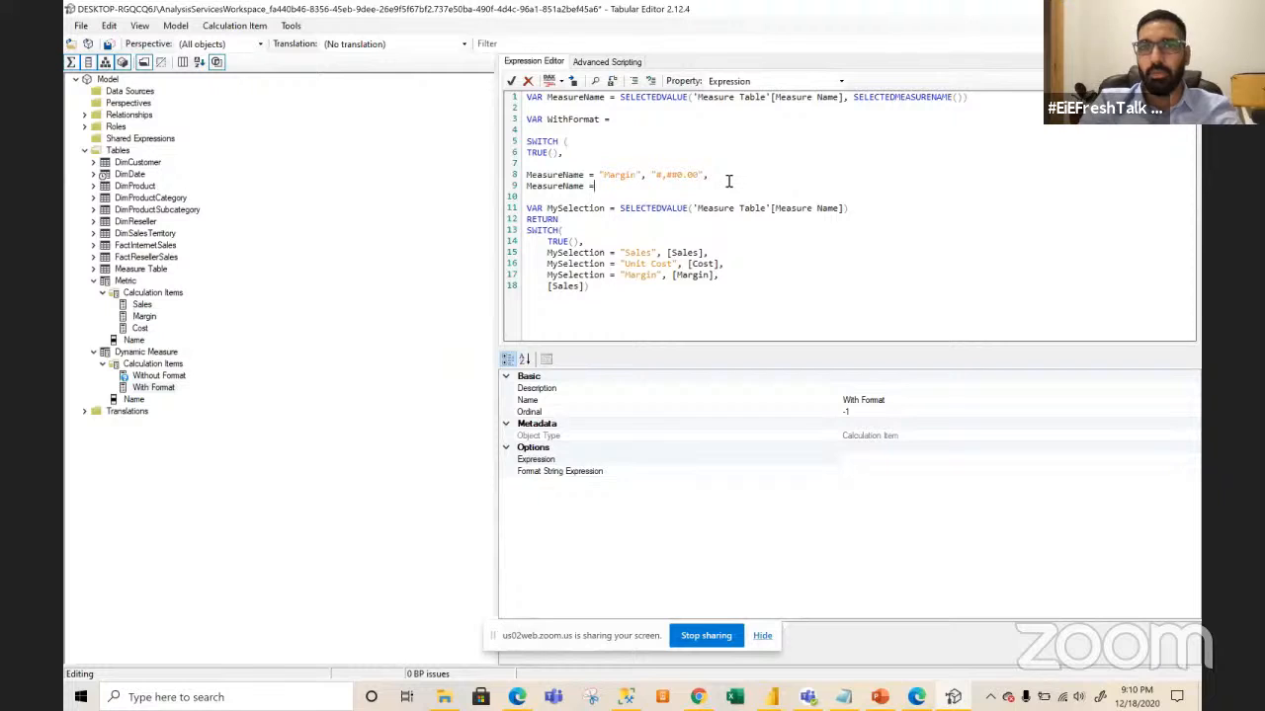
type(" \"Cost\"")
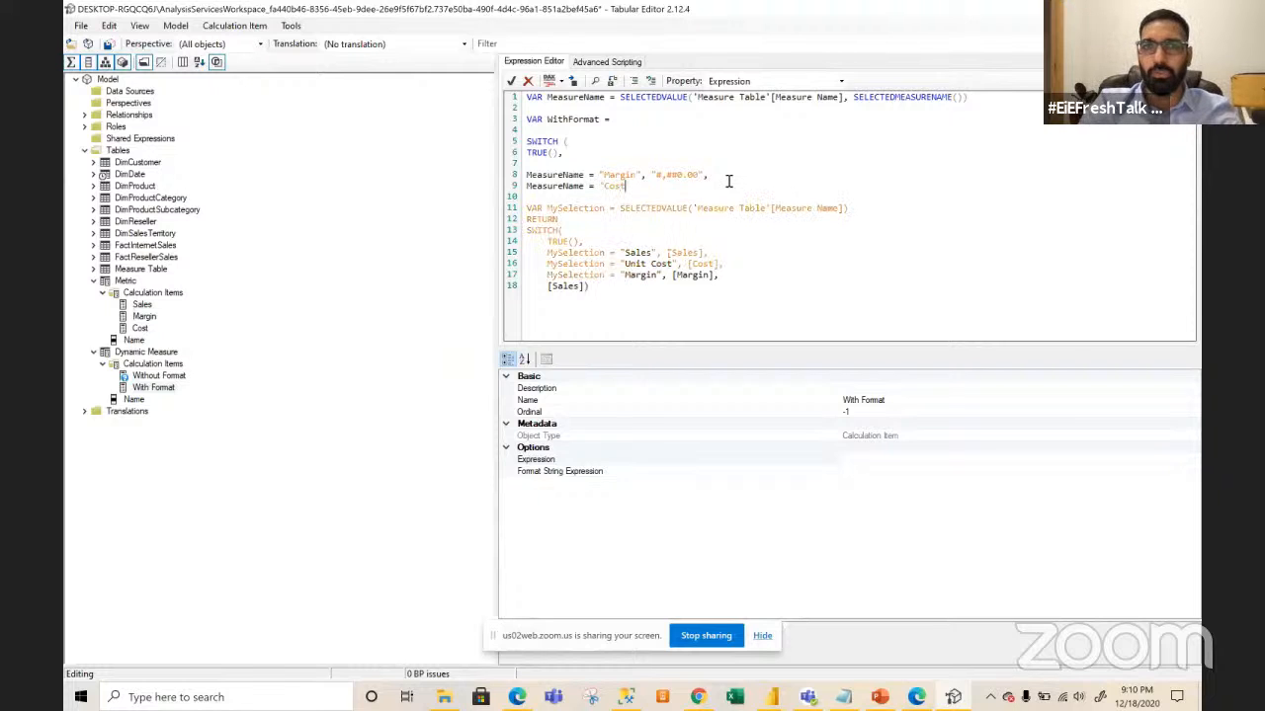
type(",")
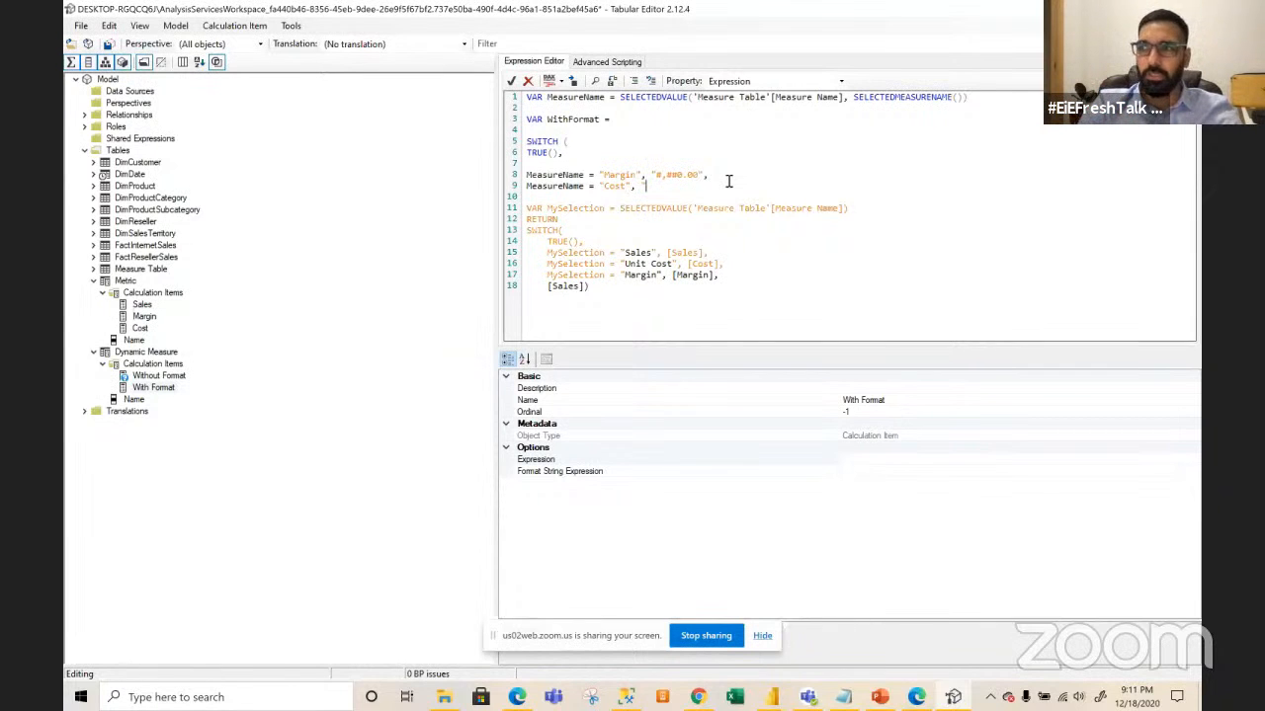
type("\"#")
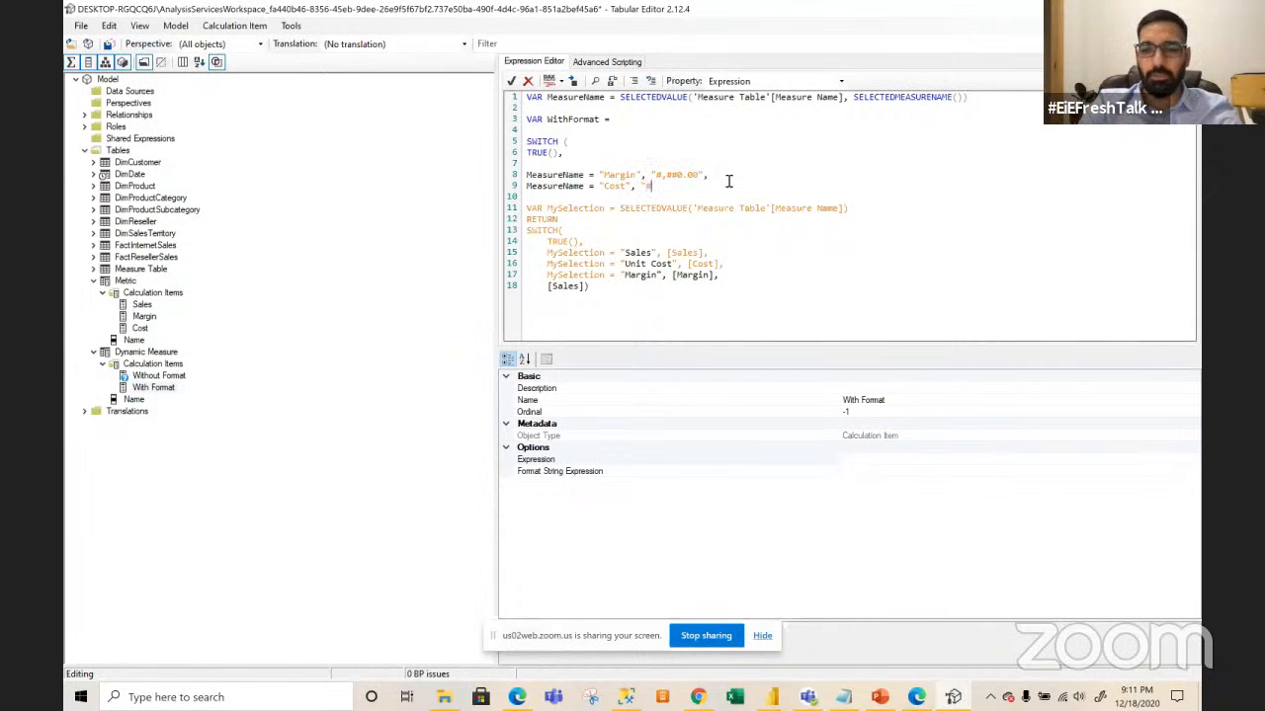
type(",##")
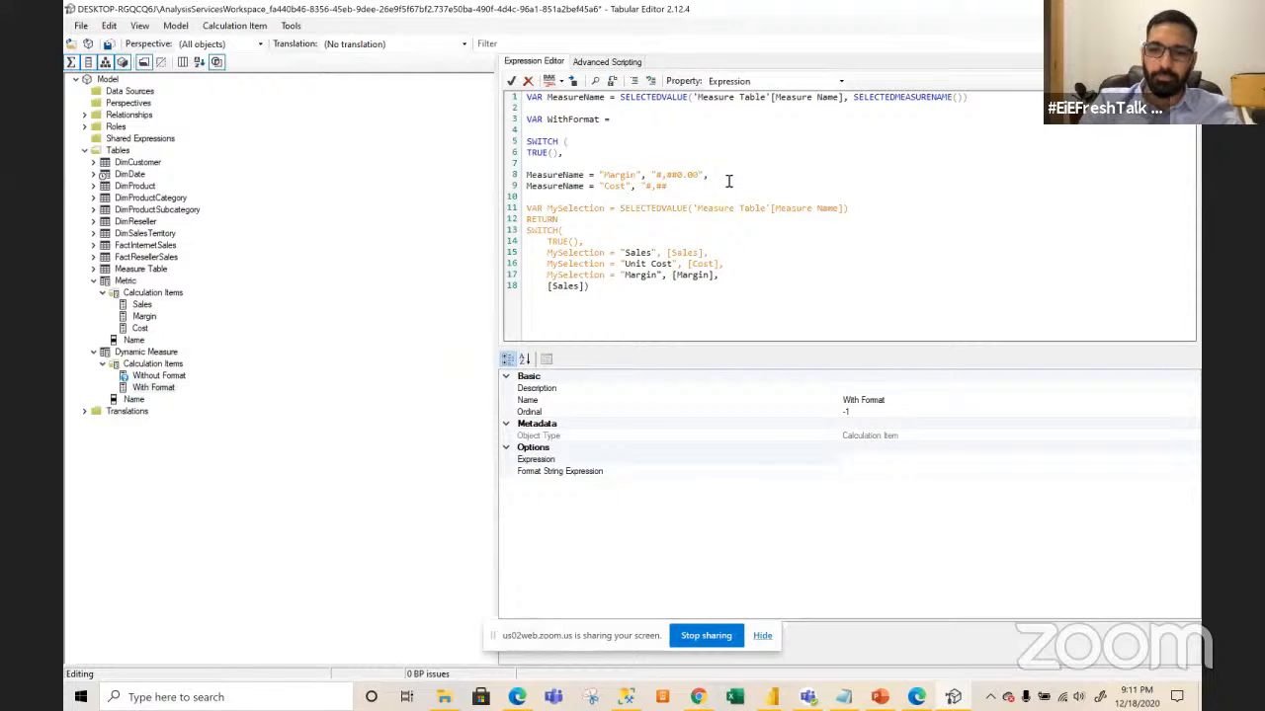
type(".00")
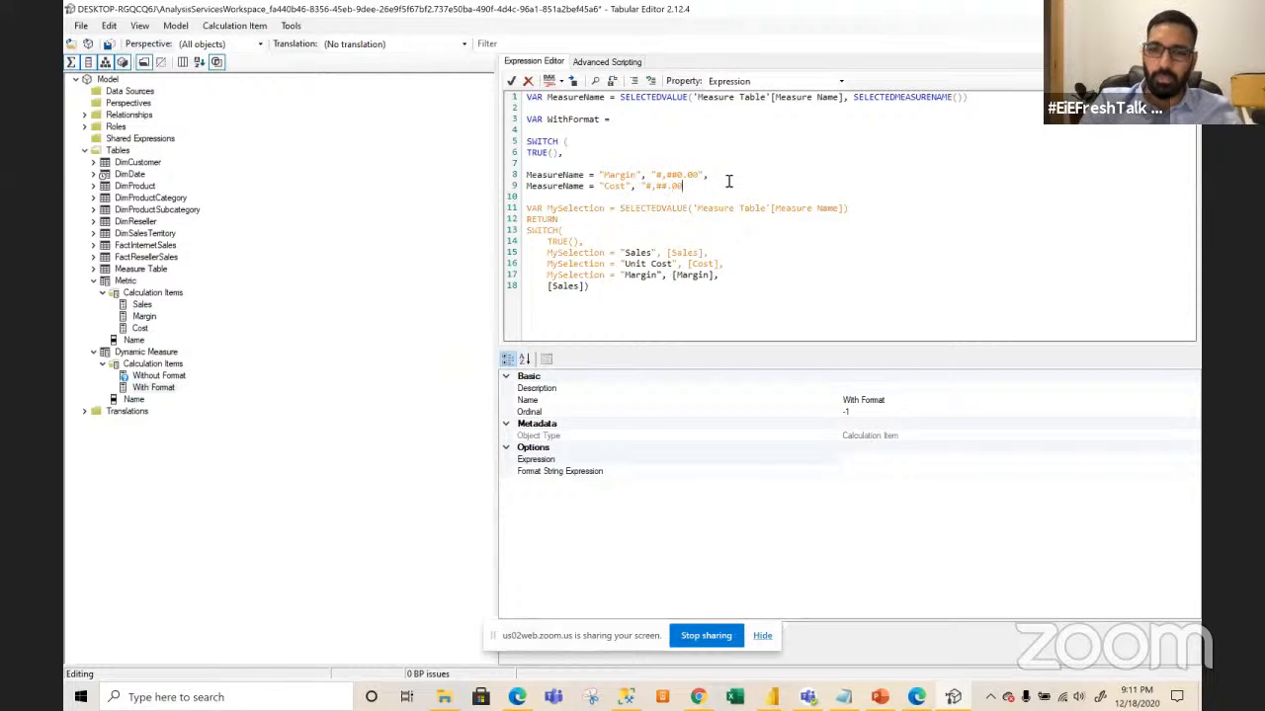
type("\",")
key("Return")
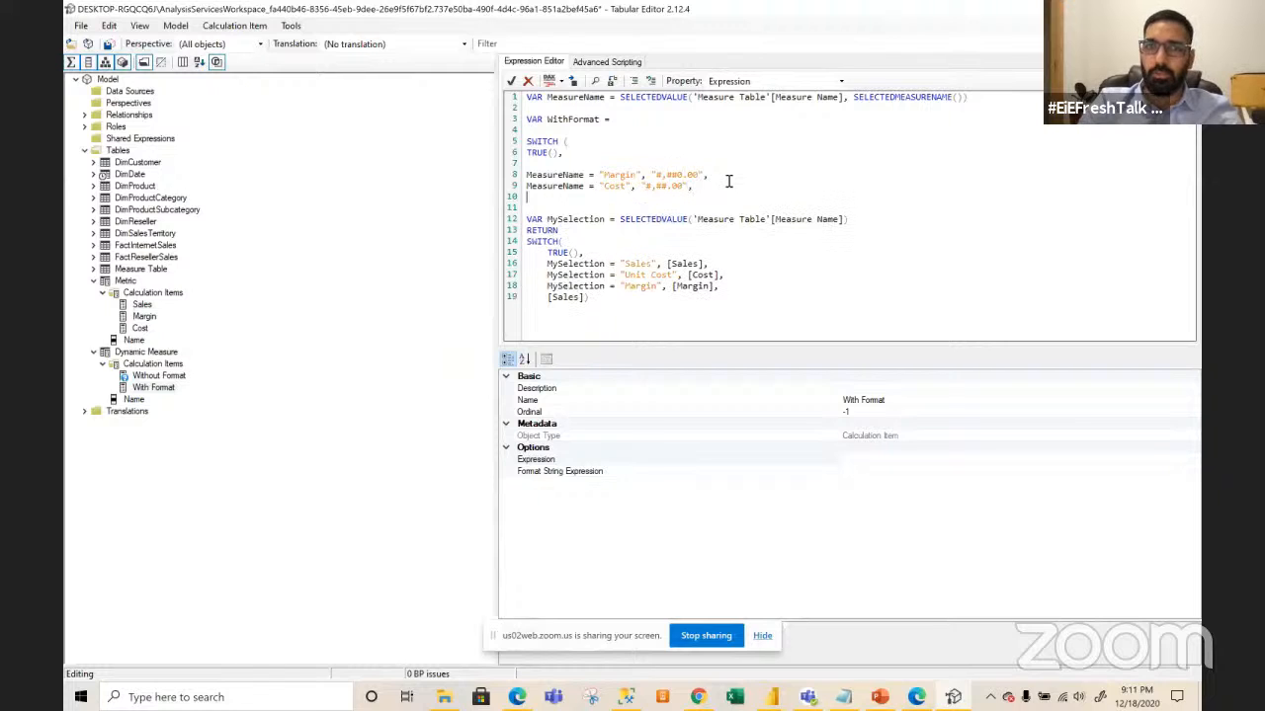
- Add a SWITCH case for MeasureName = "Sales" that returns the format string "$#,##0"
type("MeasureN")
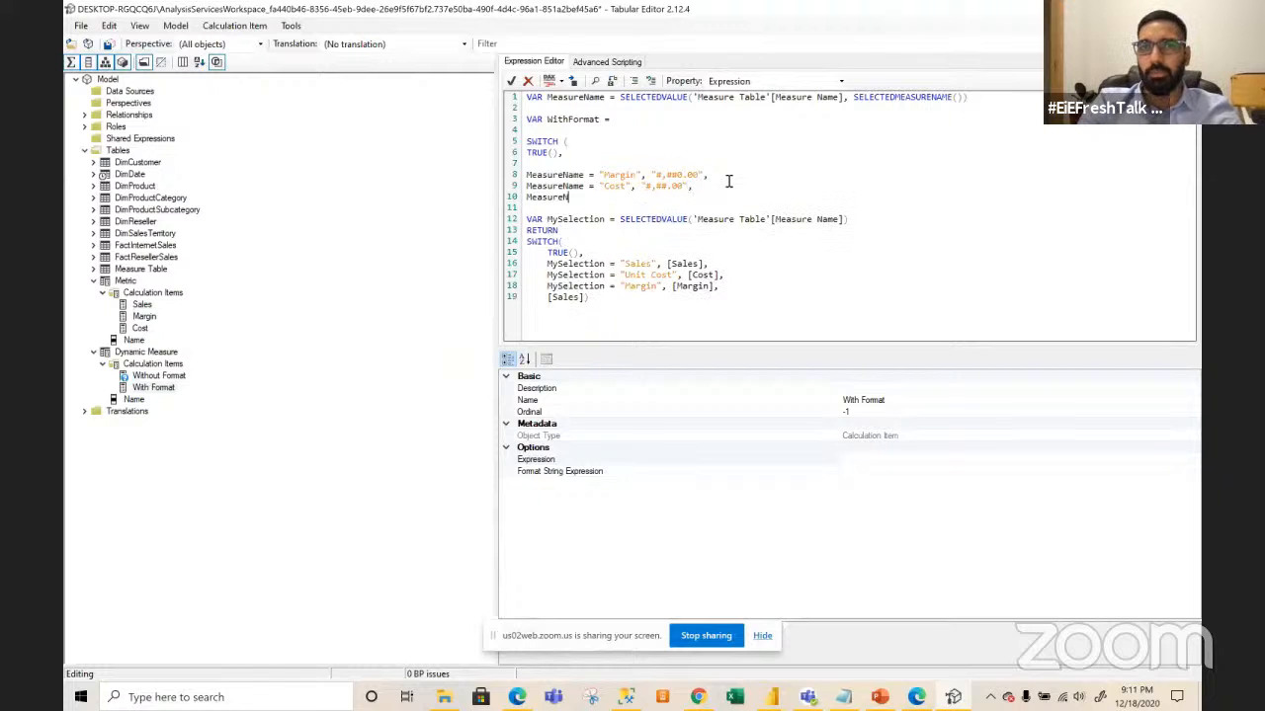
type("ame = ")
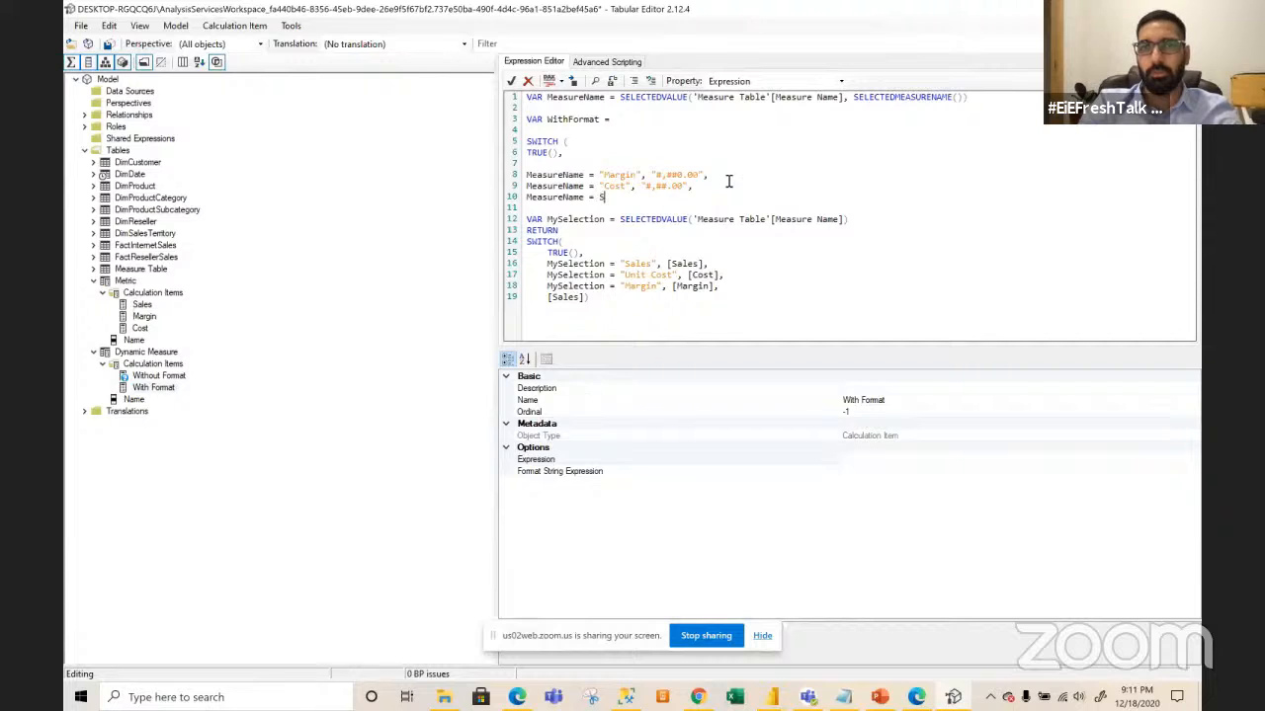
type("\"Sales\"")
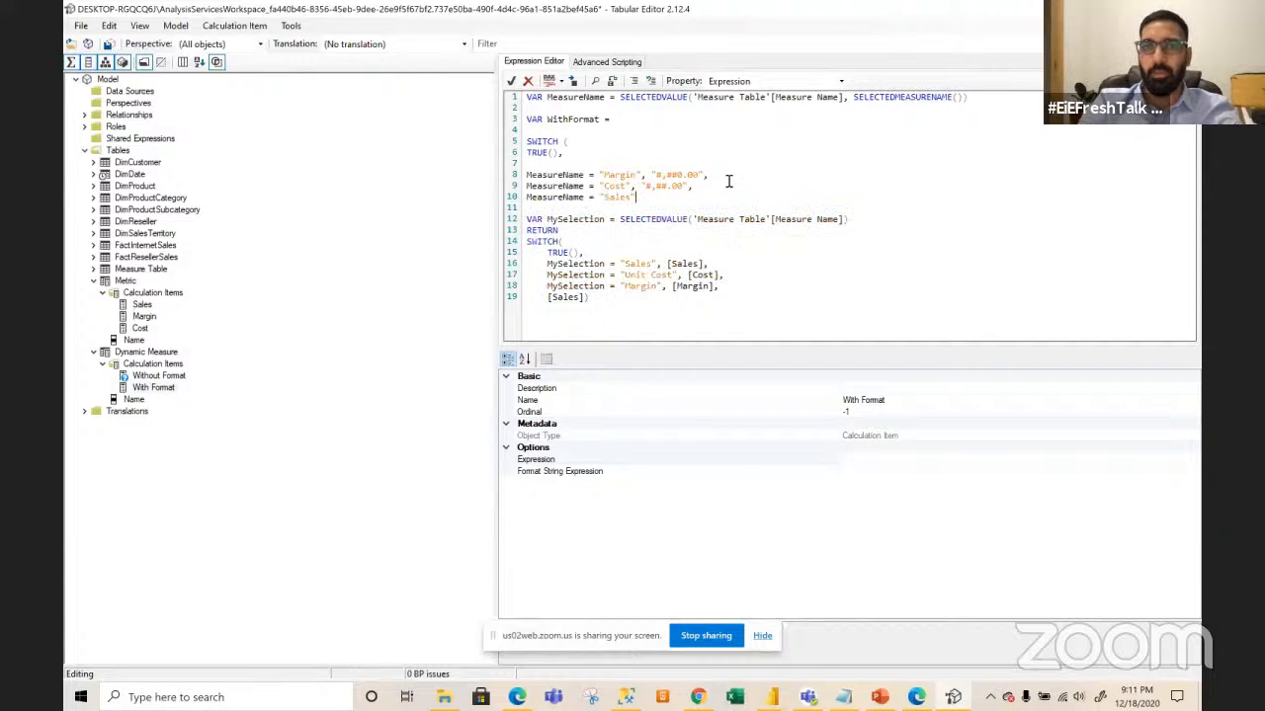
type(",")
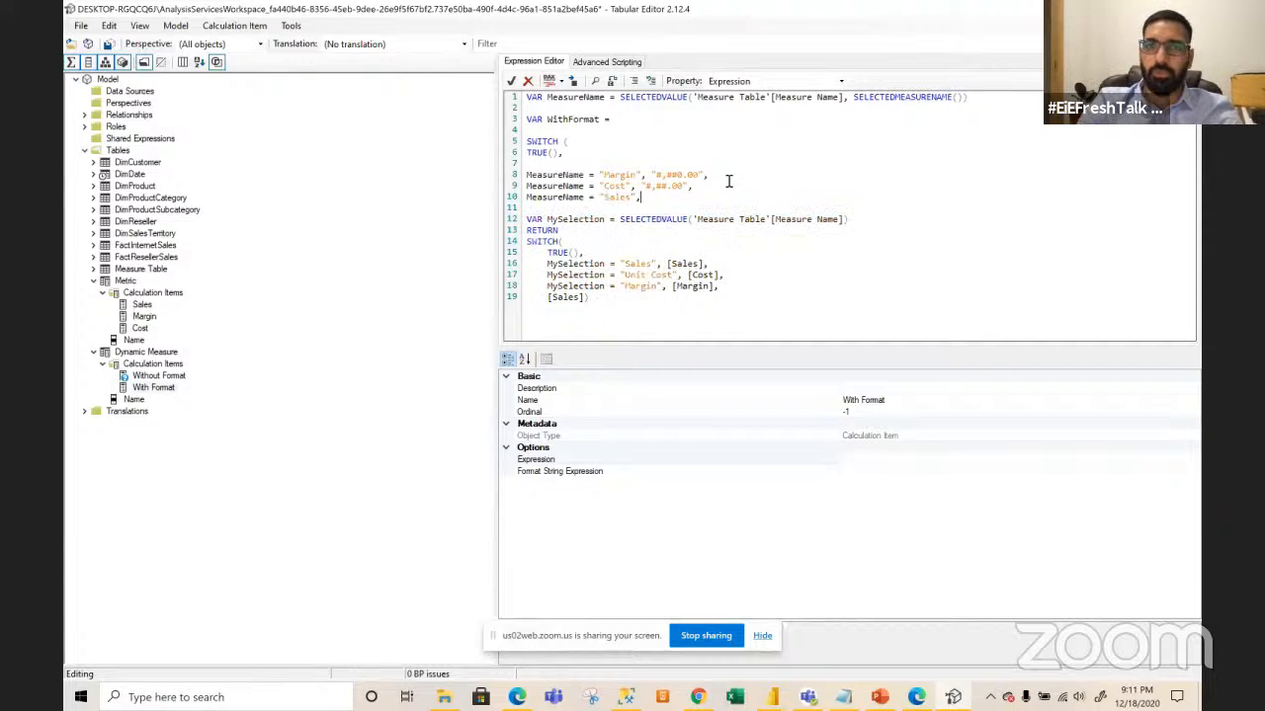
type(" \"")
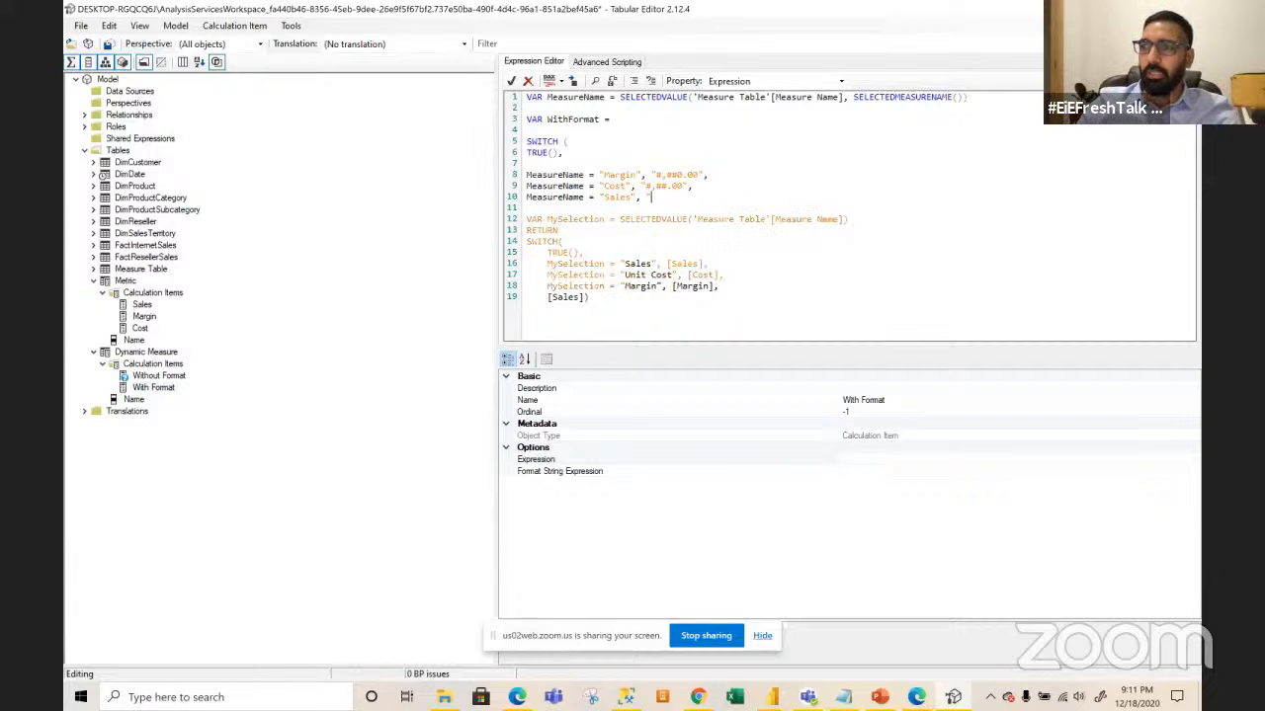
key("alt+Tab")
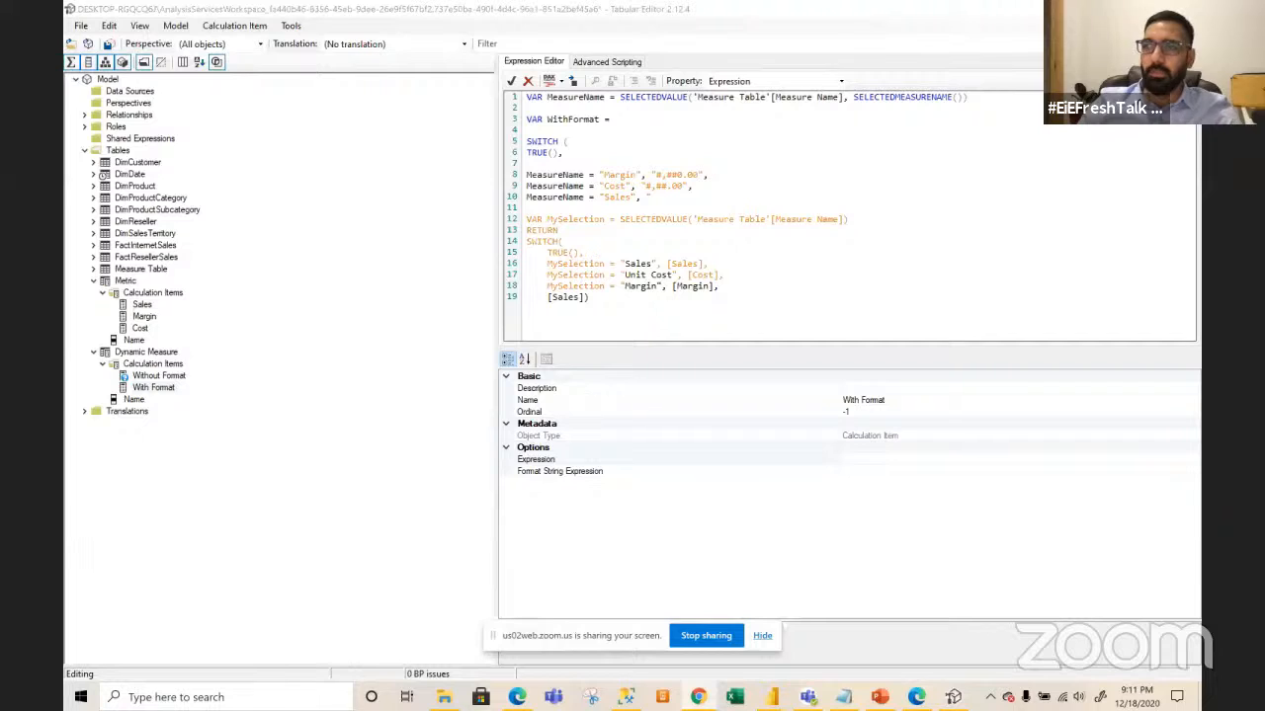
left_click(677, 199)
type("\"$#,##0\",")
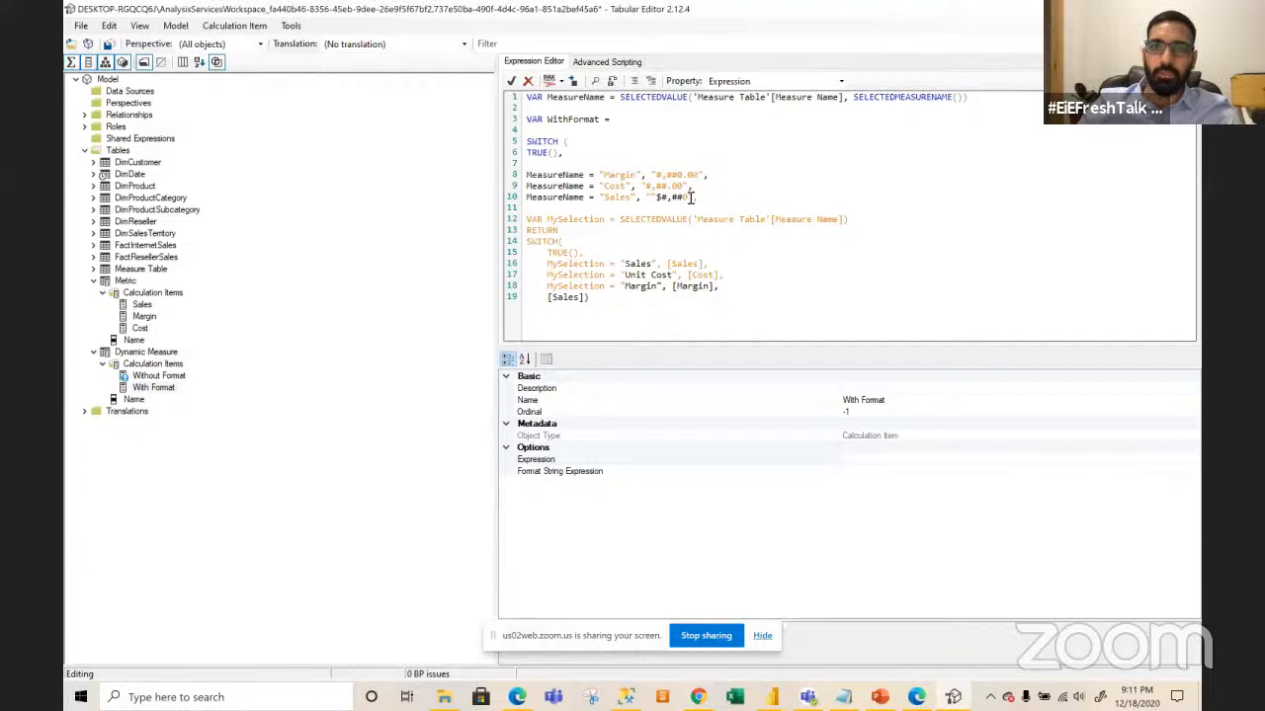
left_click(656, 197)
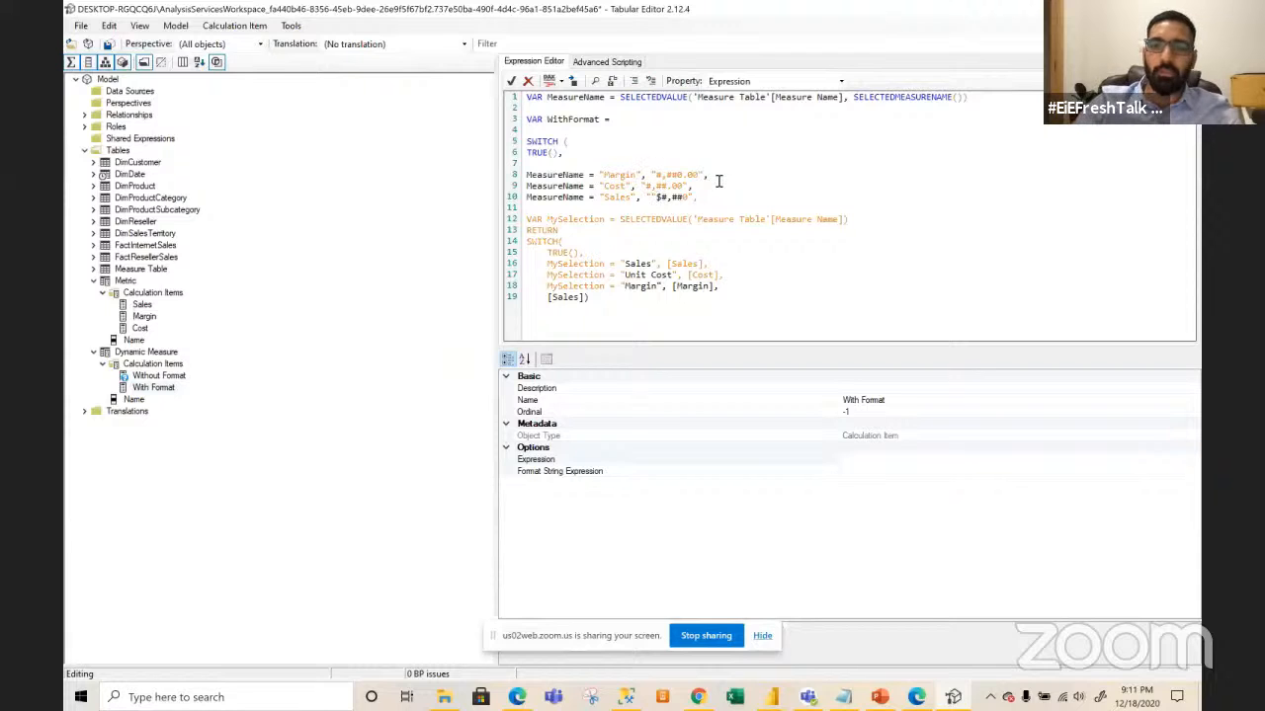
key("BackSpace")
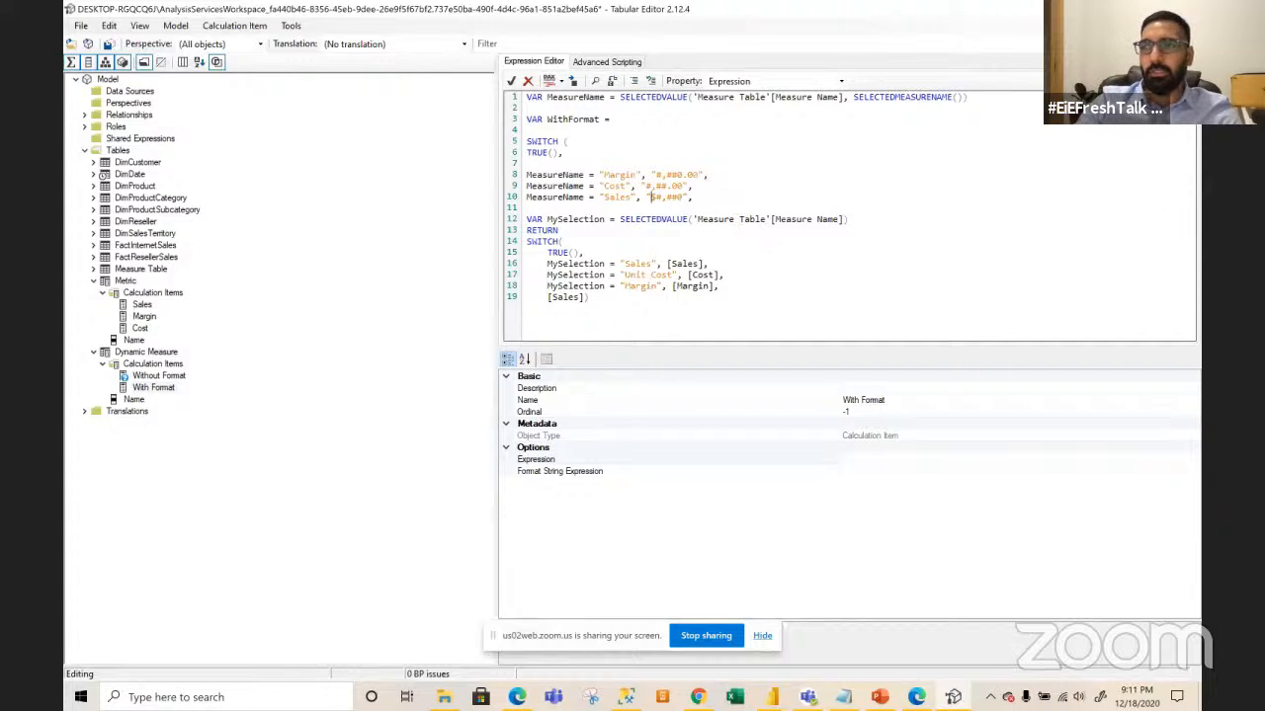
- Replace the old MySelection code below the cases with the fallback SELECTEDMEASUREFORMATSTRING(), a closing parenthesis and a RETURN line
key("alt+Tab")
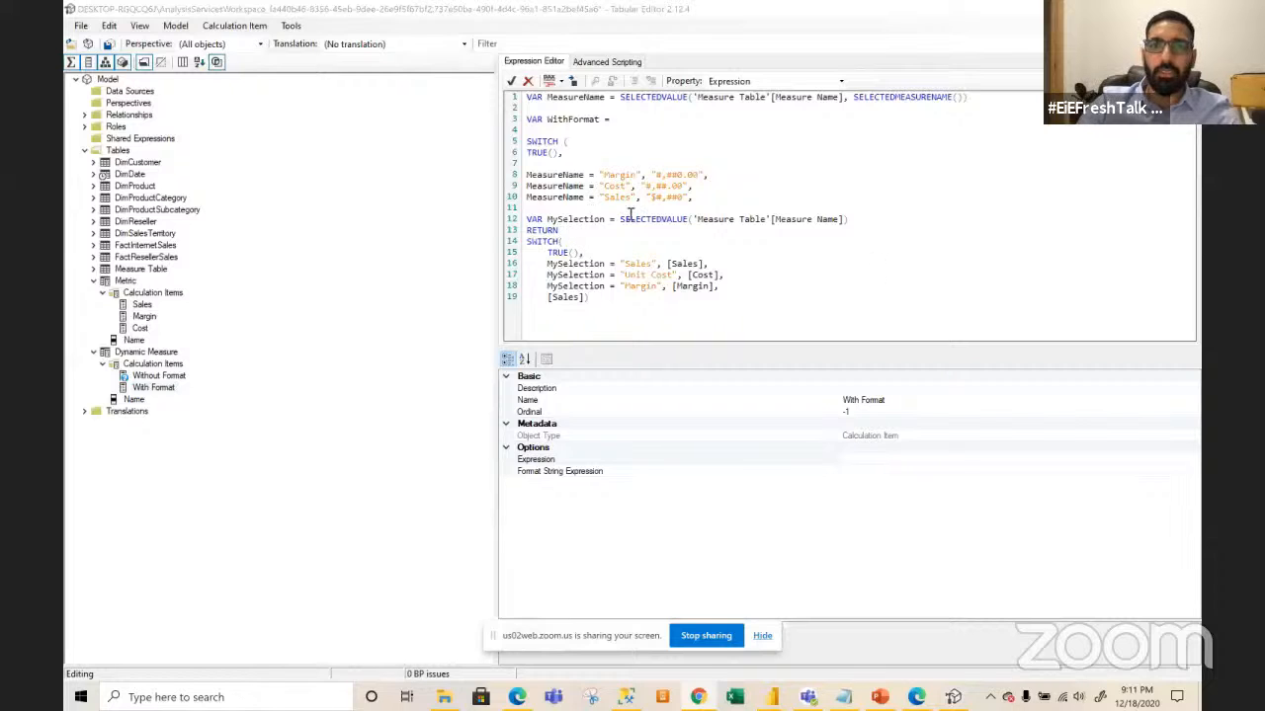
left_click_drag(593, 308, 526, 220)
key("Delete")
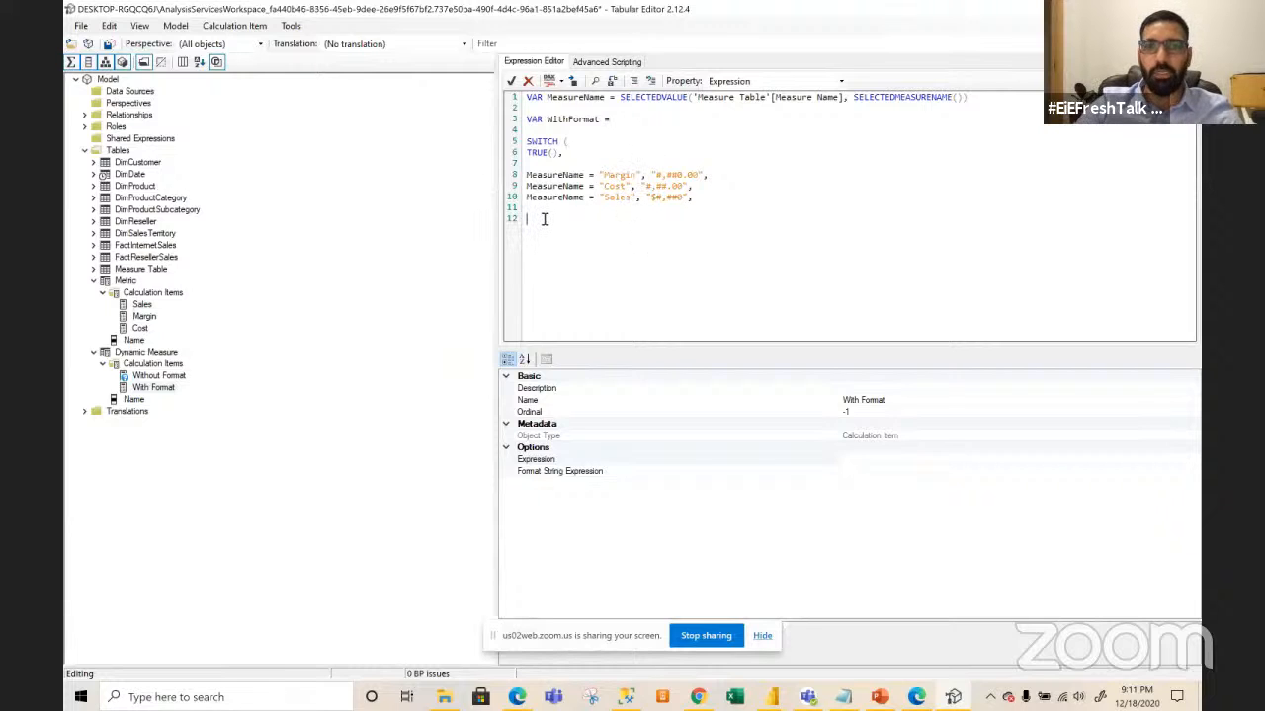
type("SELECTEDMEASUREFORMATSTRING()")
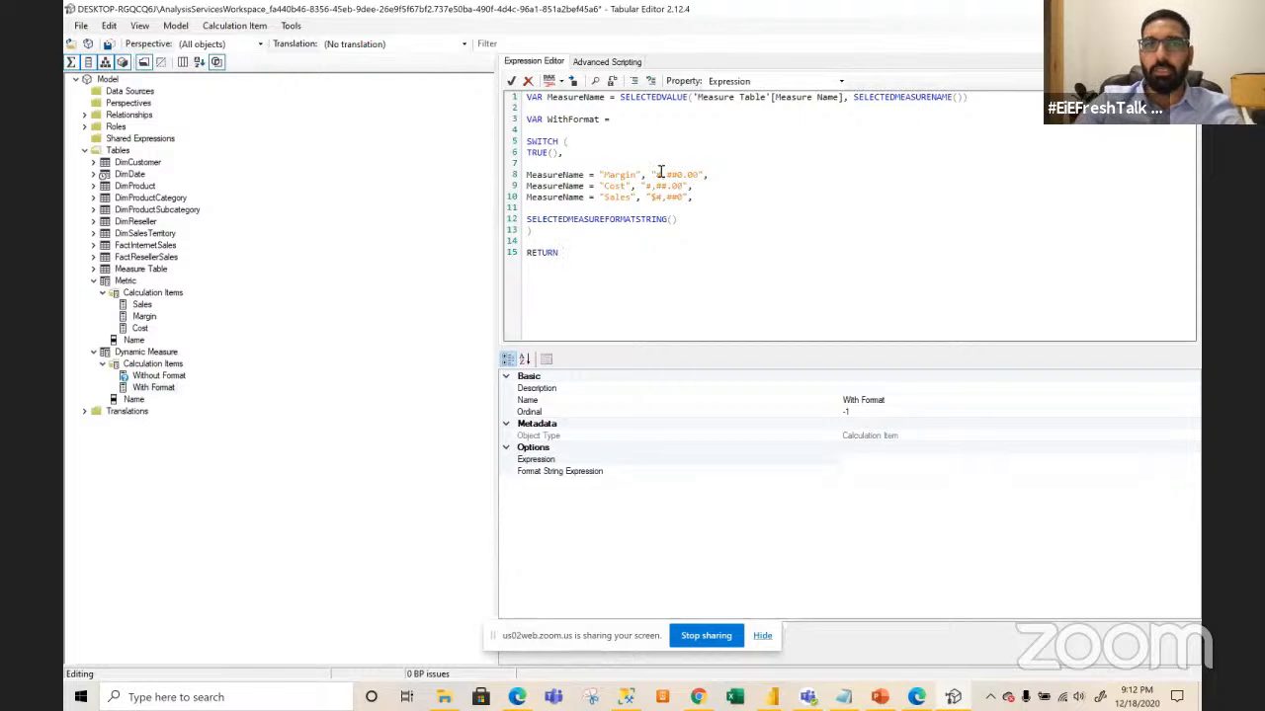
- Complete the RETURN line with the WithFormat variable name copied from its declaration
double_click(576, 118)
key("ctrl+c")
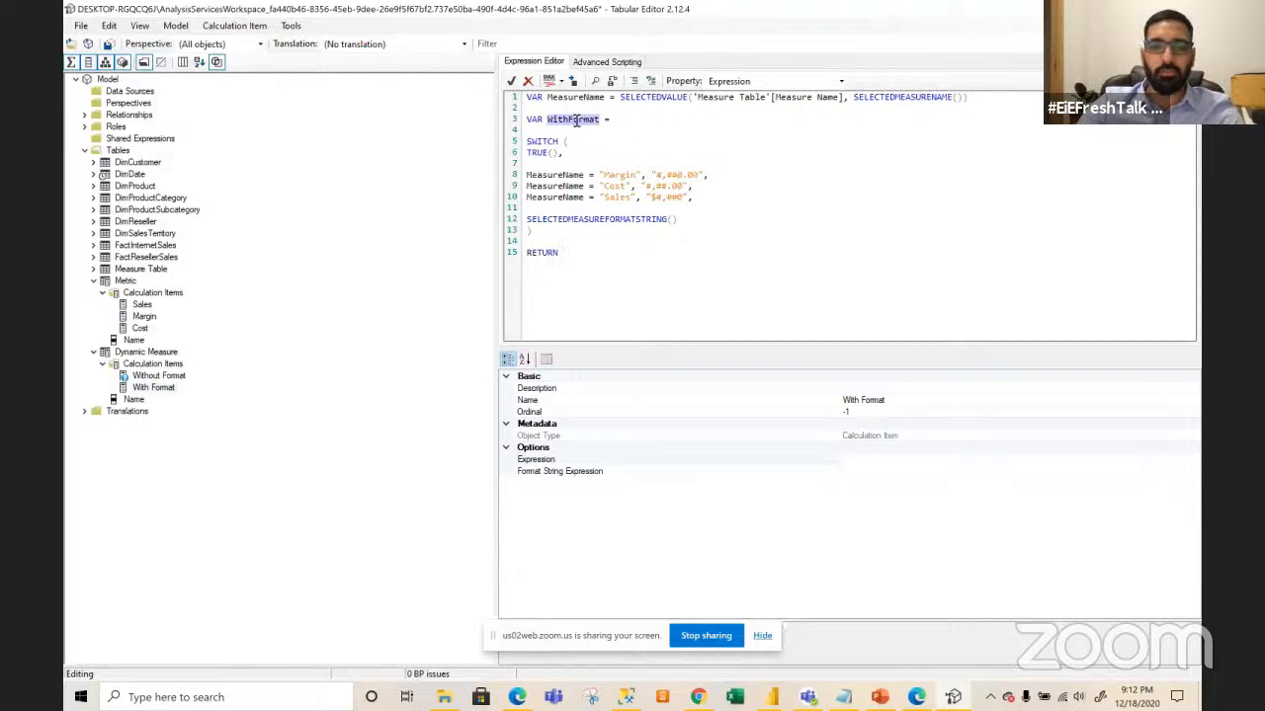
left_click(565, 272)
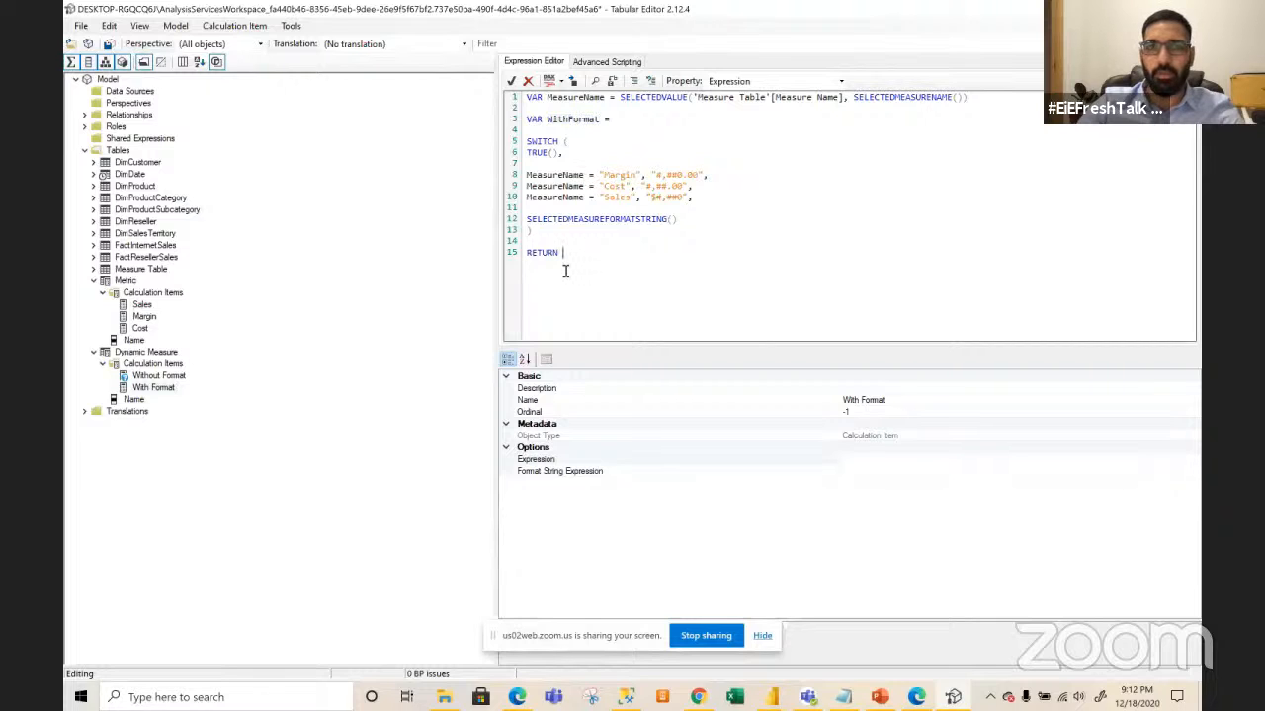
key("ctrl+v")
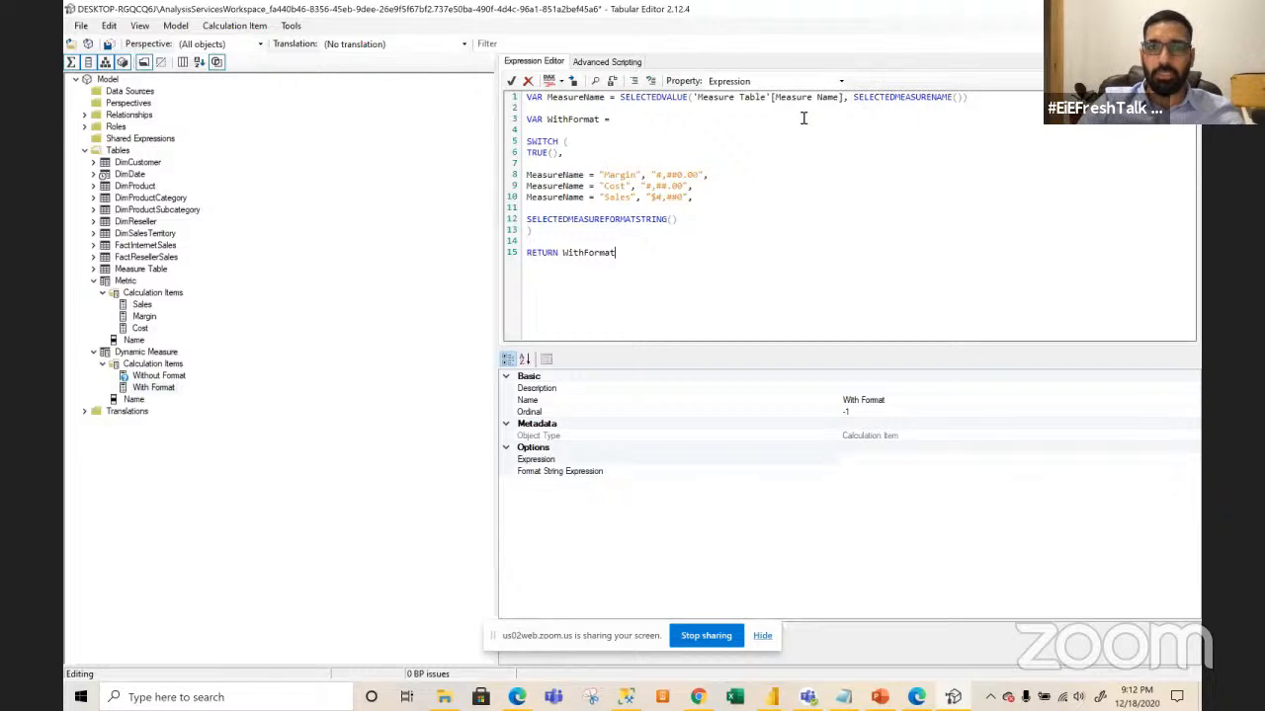
- Change the Margin case's format string to the percentage format "#,##0.00 %"
double_click(582, 99)
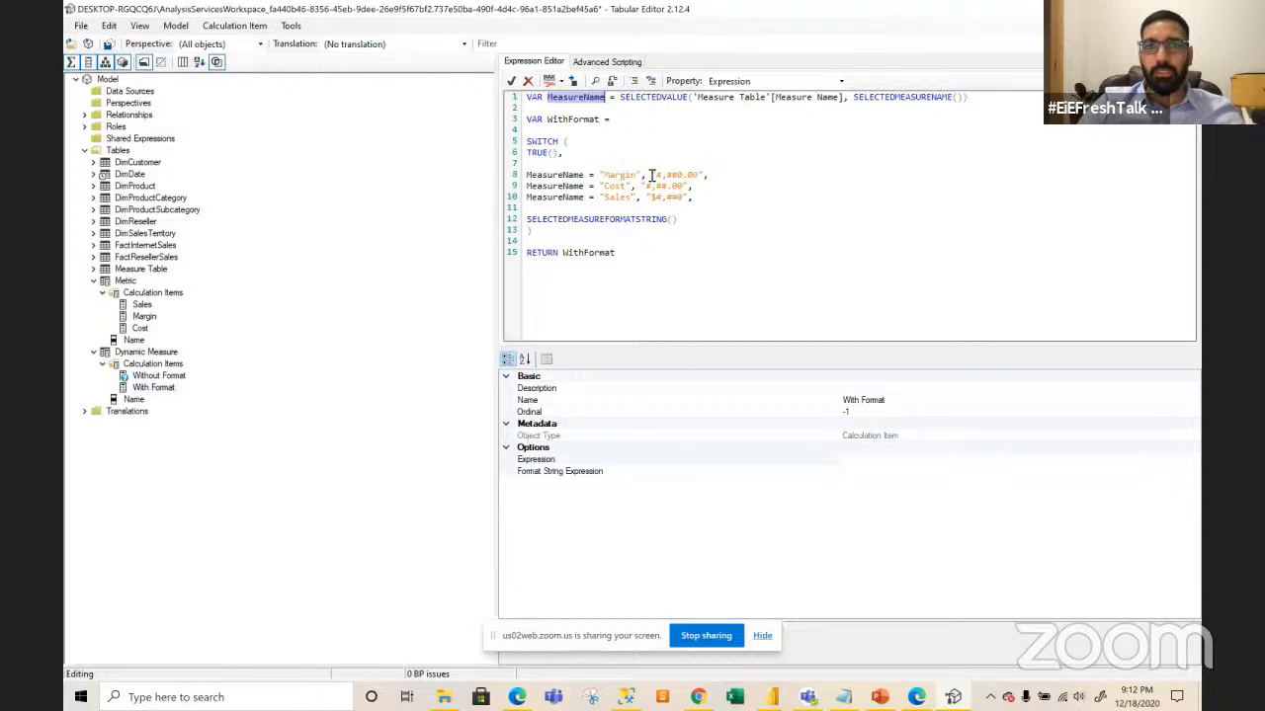
left_click_drag(700, 173, 656, 186)
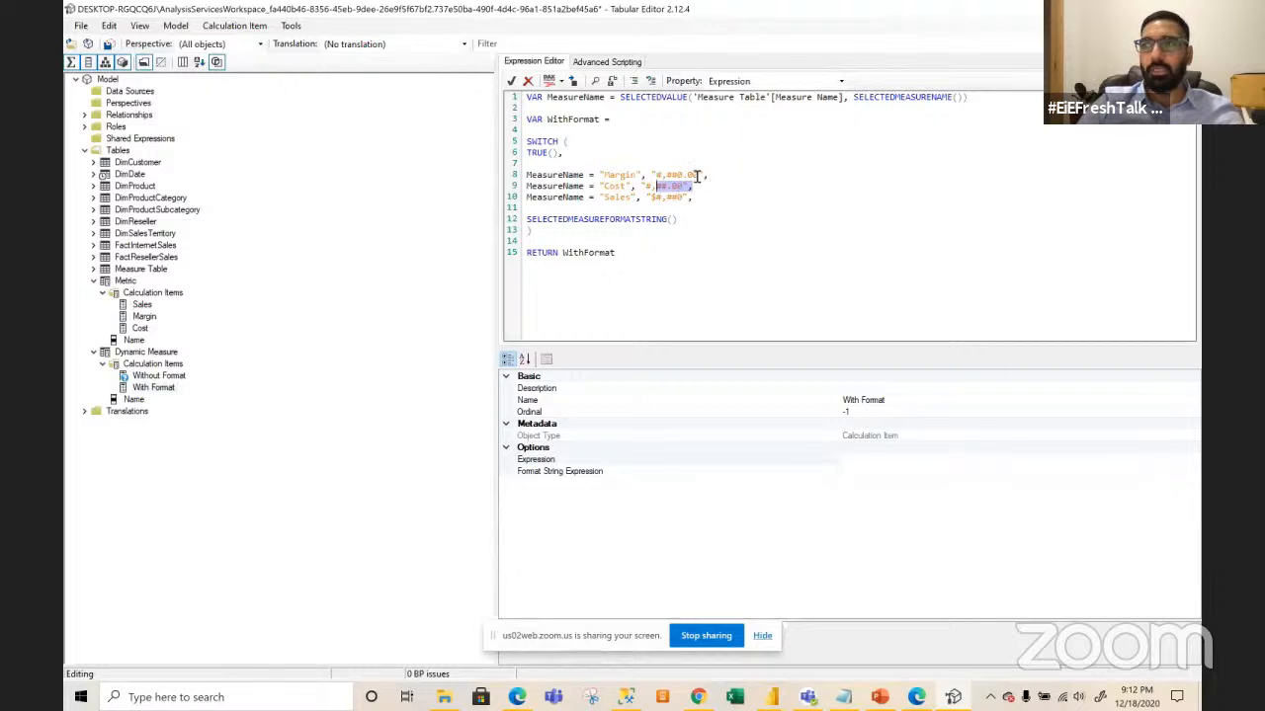
left_click(697, 175)
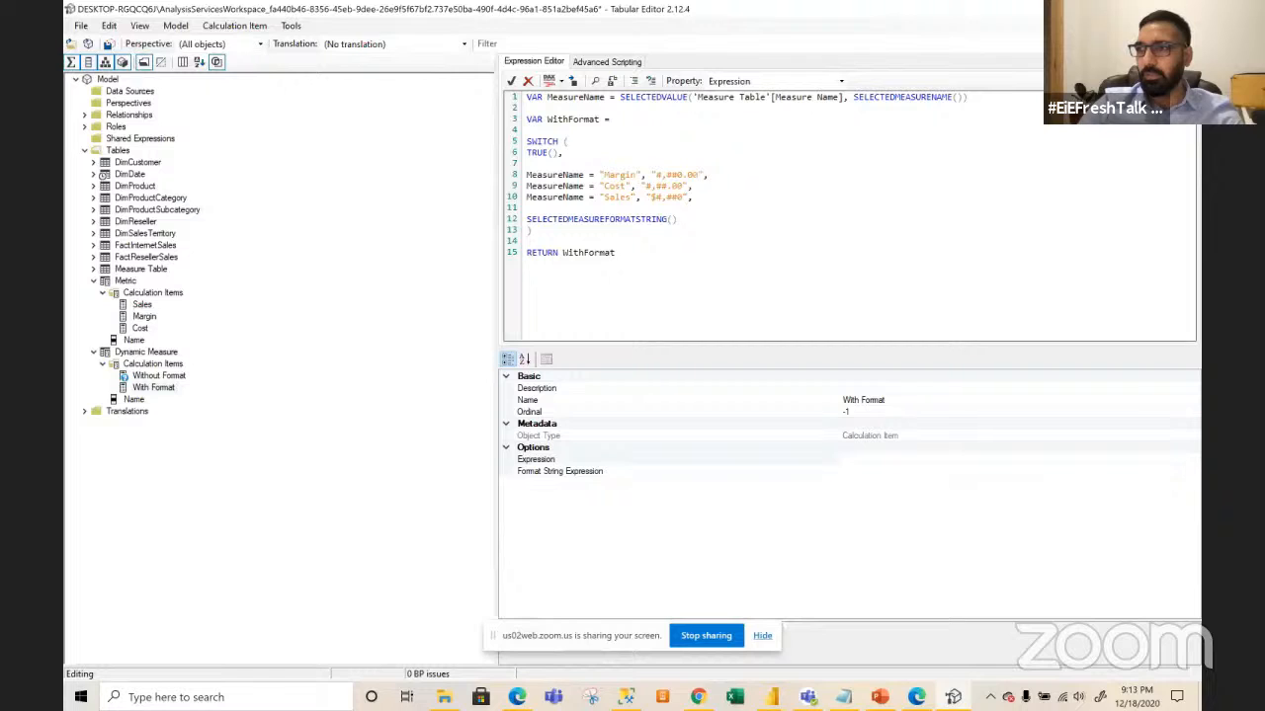
key("alt+Tab")
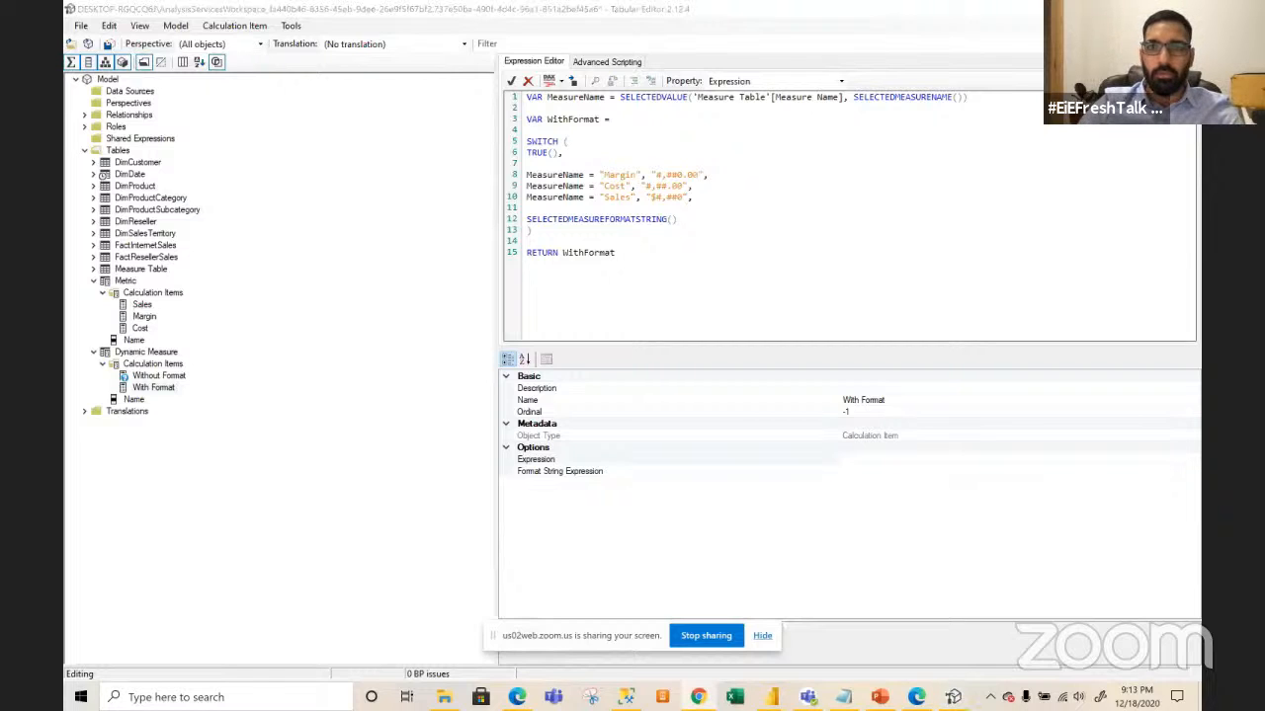
left_click_drag(651, 175, 705, 175)
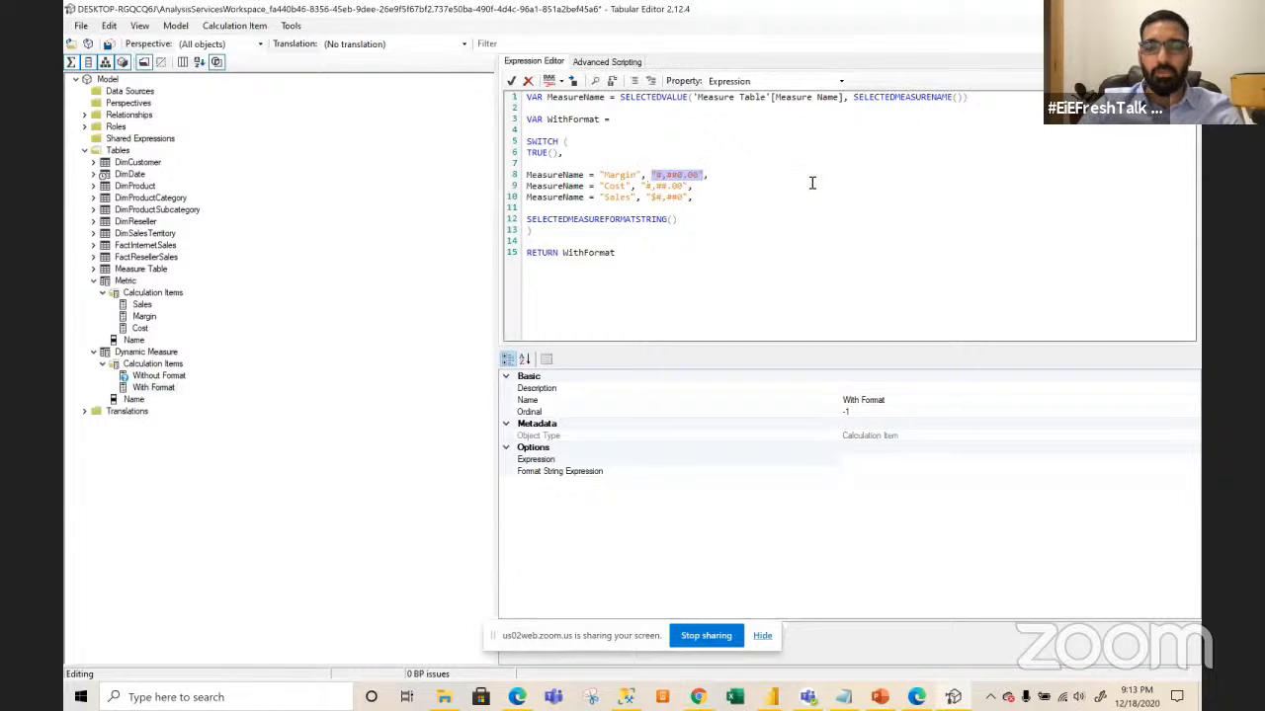
type("\"#,##0.00 %\"")
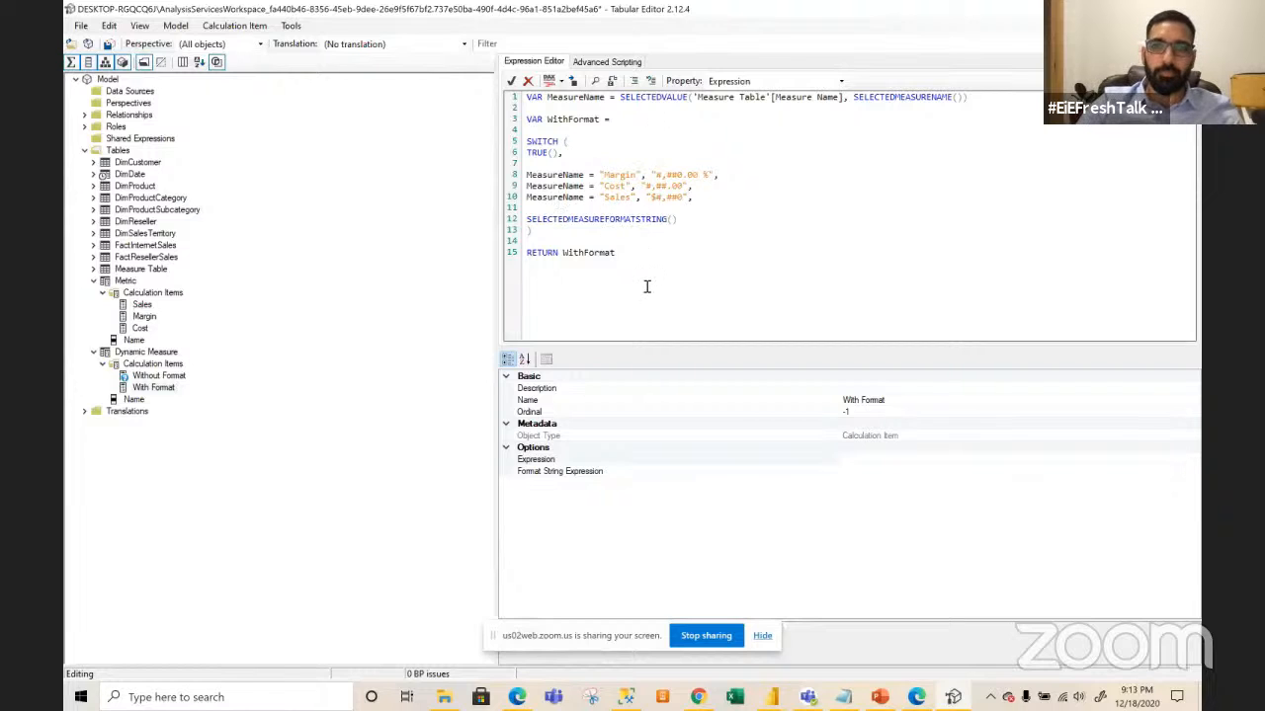
- Copy the whole format code, clear it from the editor, and set the With Format item's Expression to SELECTEDMEASURE()
left_click_drag(647, 253, 494, 96)
key("ctrl+c")
key("Delete")
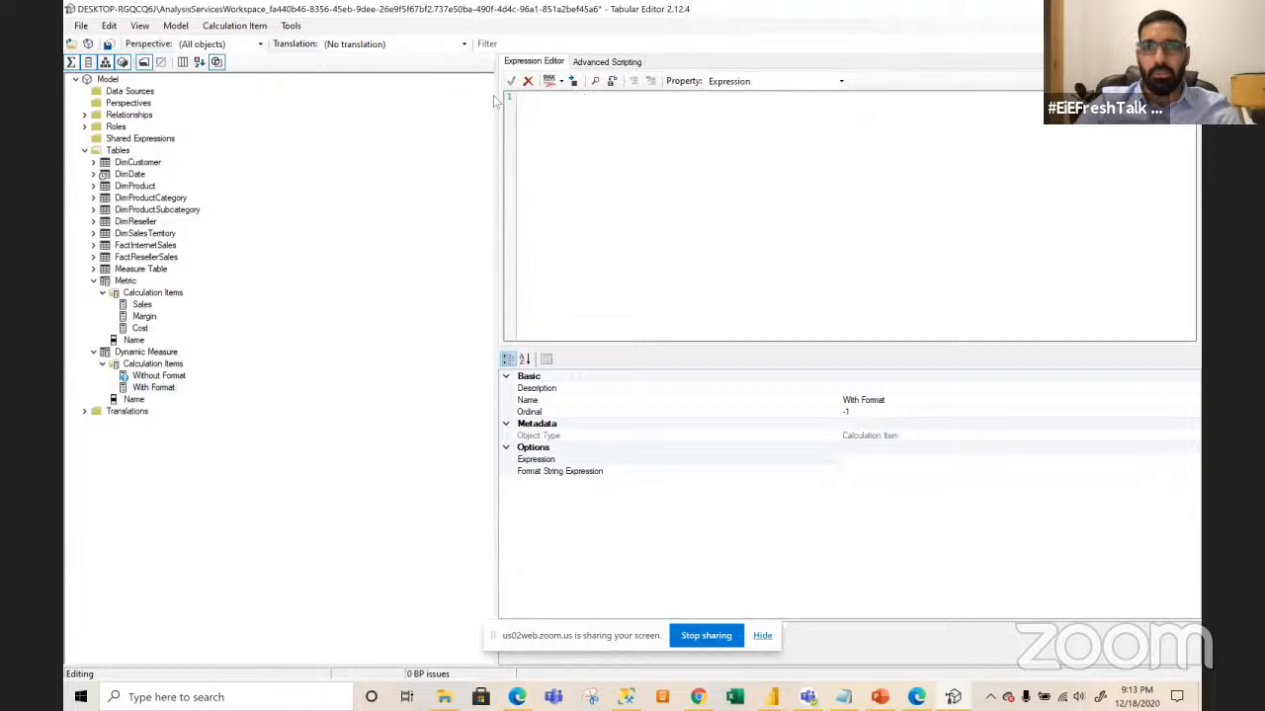
left_click(871, 457)
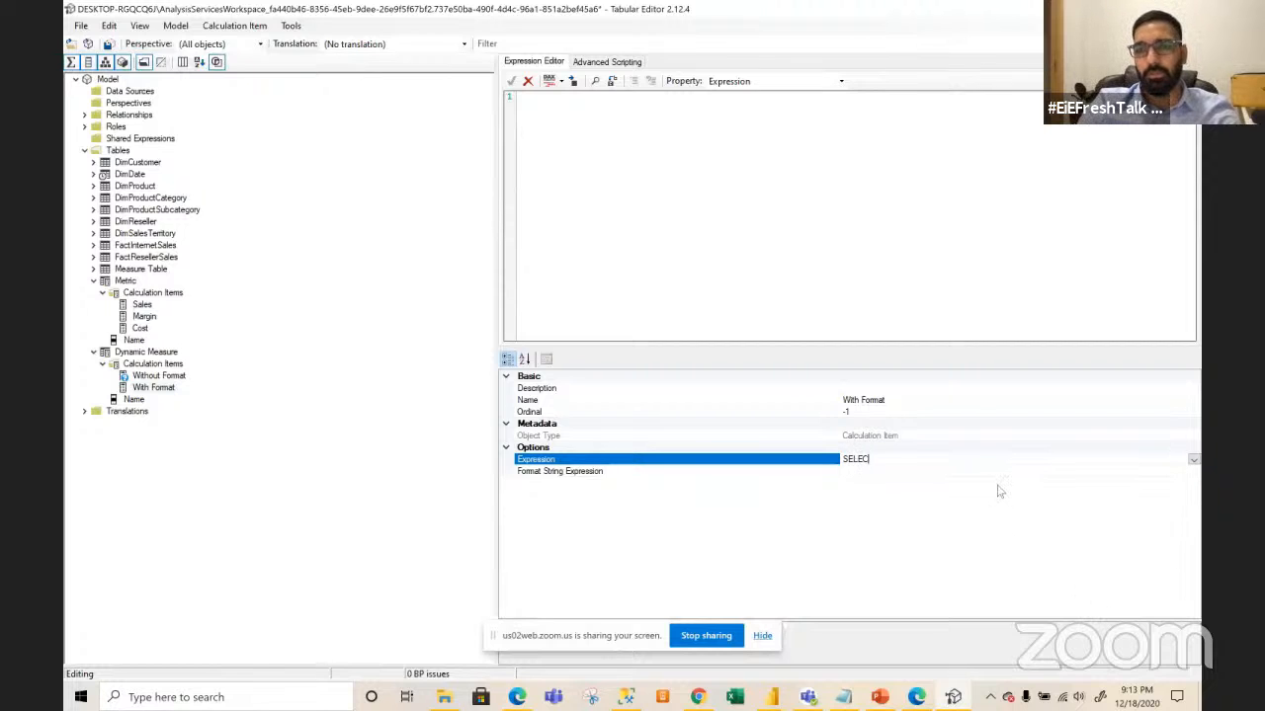
type("SELECTEDMEAS")
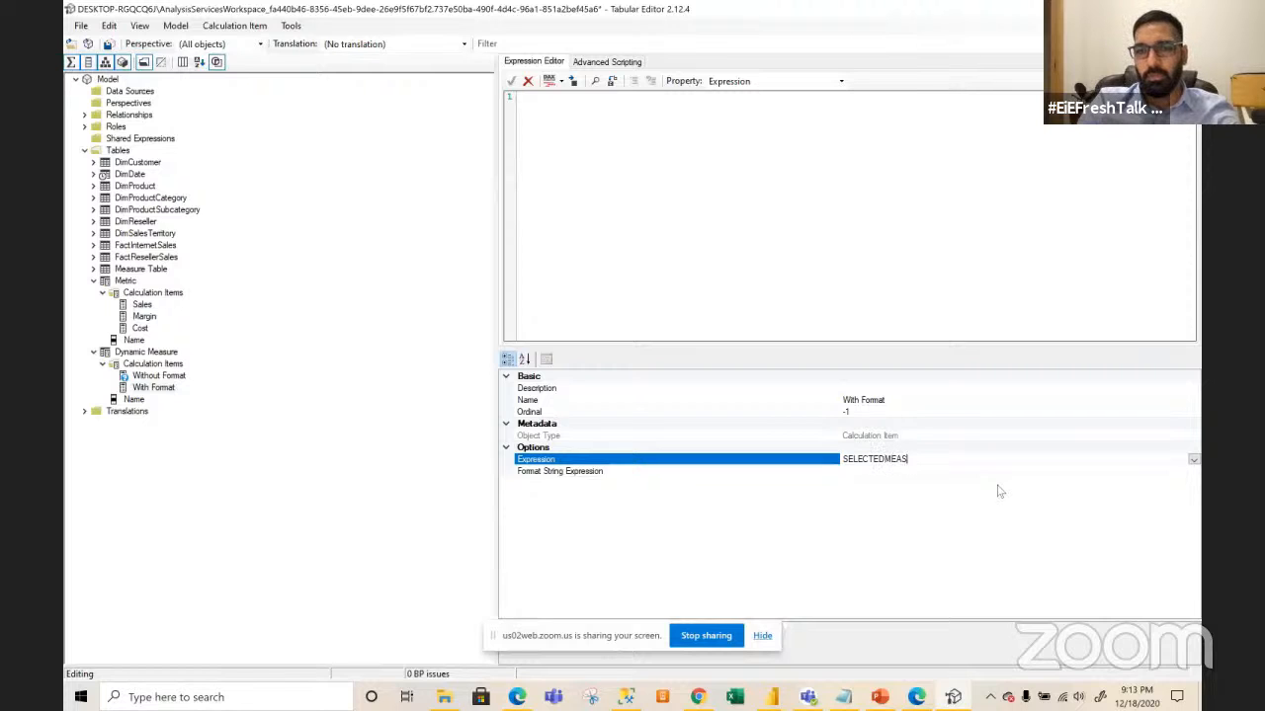
type("URE()")
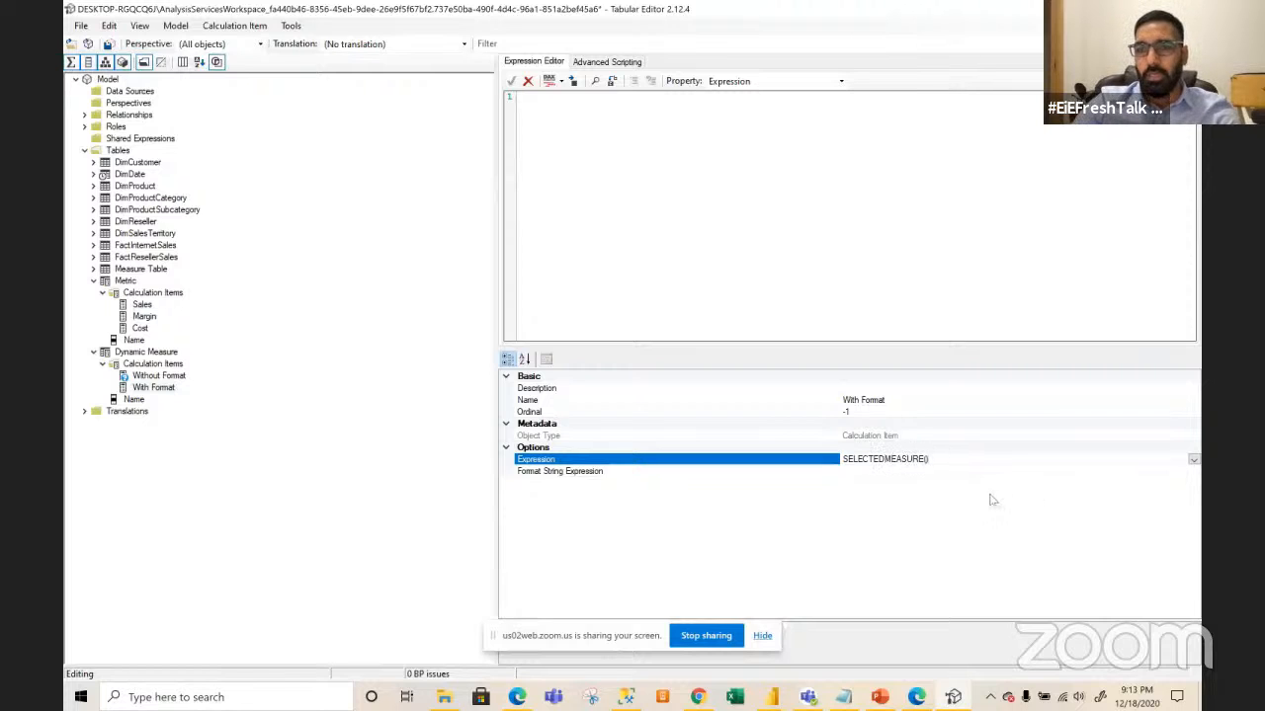
- Paste the copied format code into the With Format item's Format String Expression and view it in the expanded field
left_click(941, 471)
type("VAR MeasureName = SELECTEDVALUE('Measure Table'[Measure Name], SELECTEDMEASURENAME())")
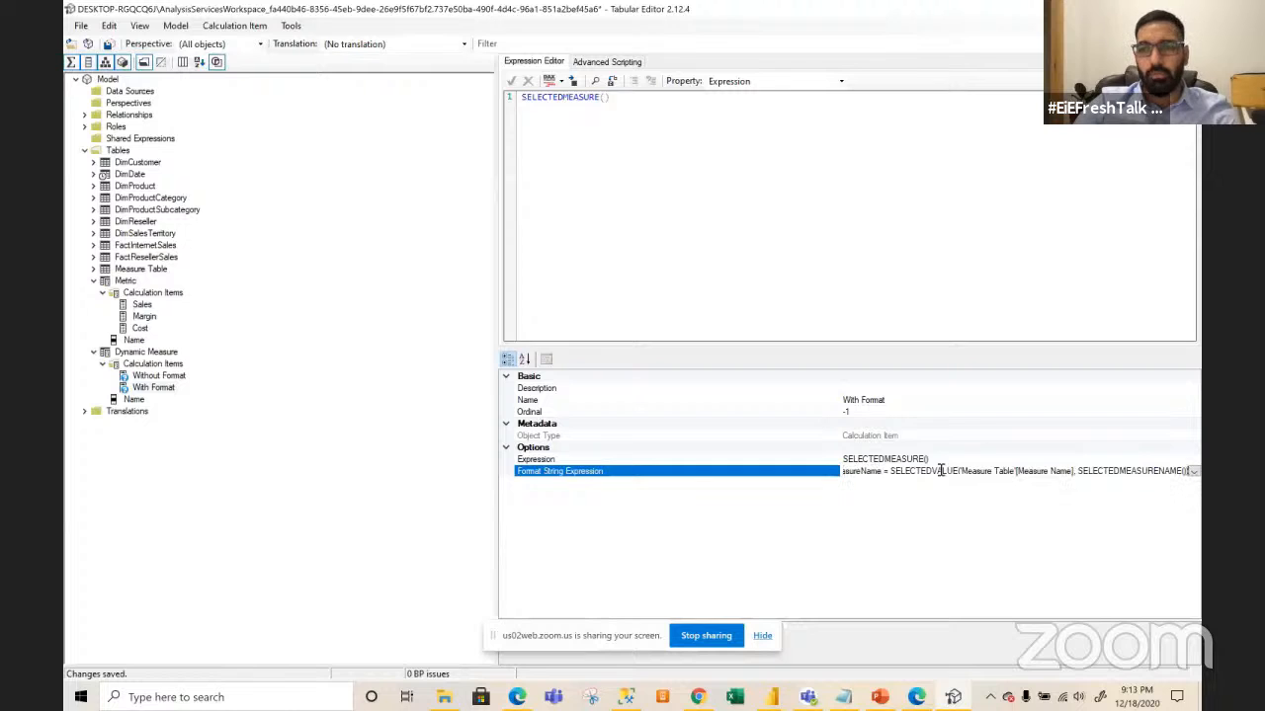
left_click(1194, 472)
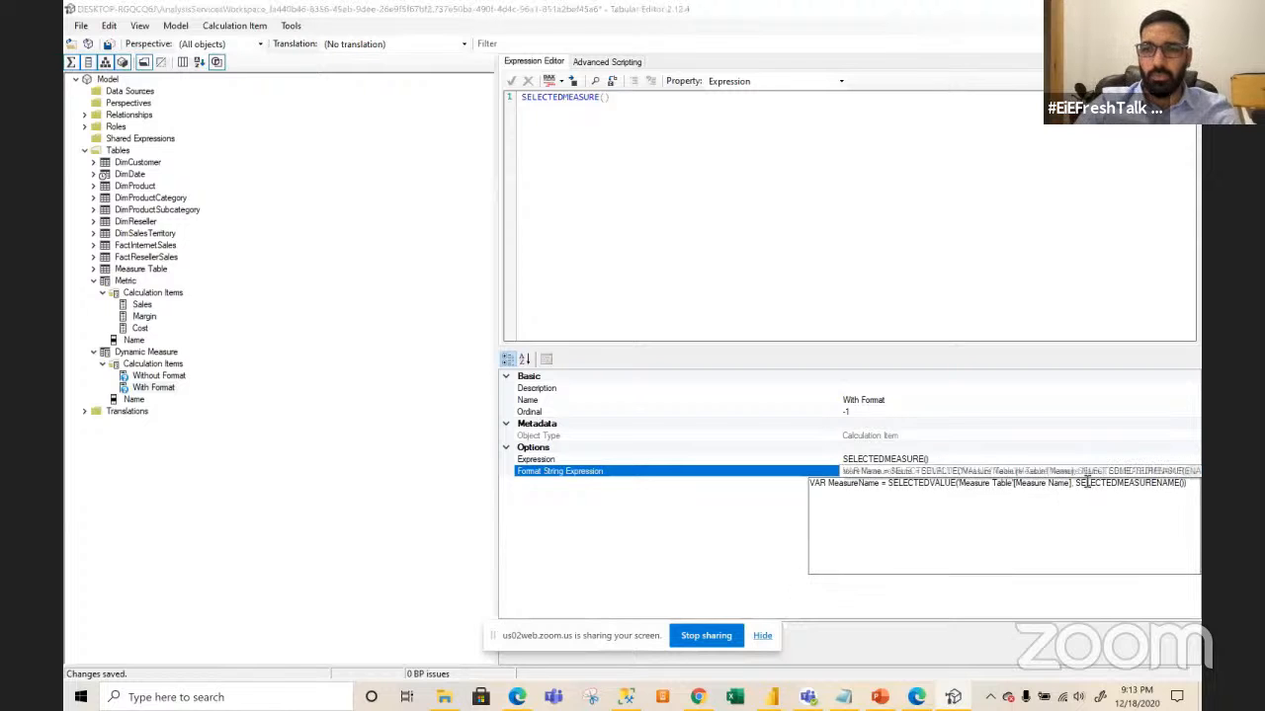
left_click(712, 544)
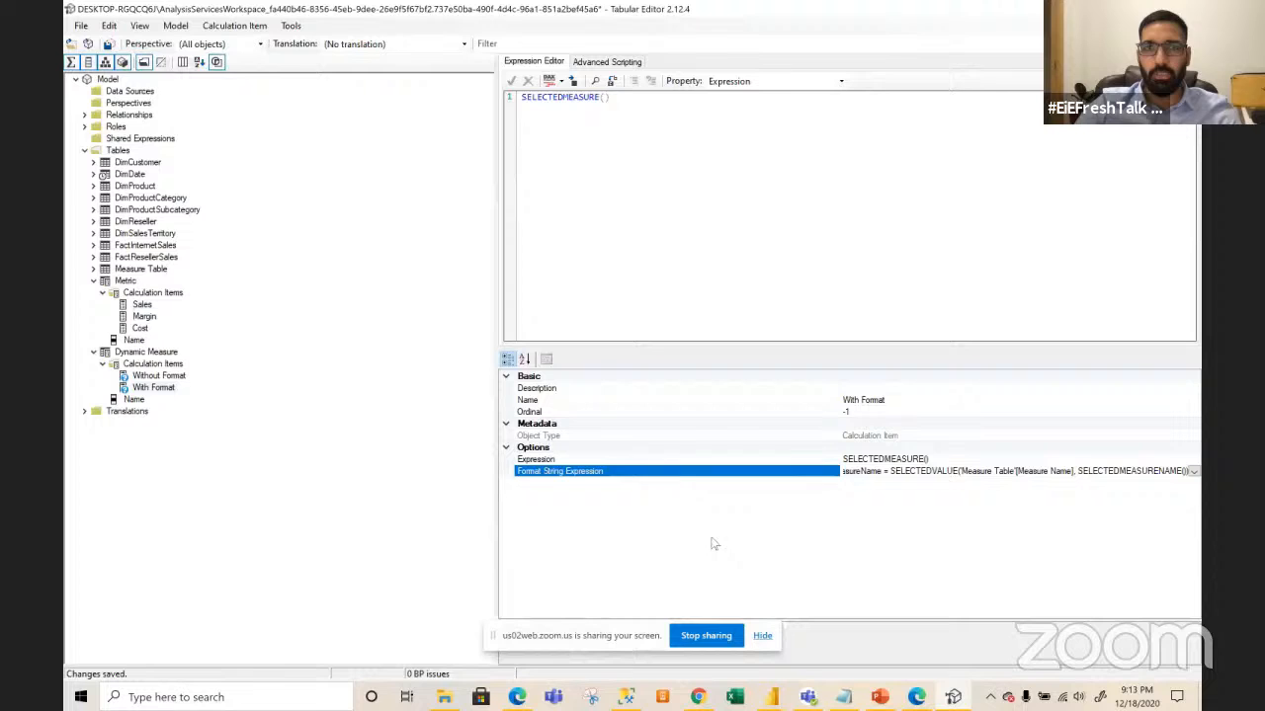
- Compare the properties of the Without Format and With Format items, and save the changes to the connected model
left_click(158, 376)
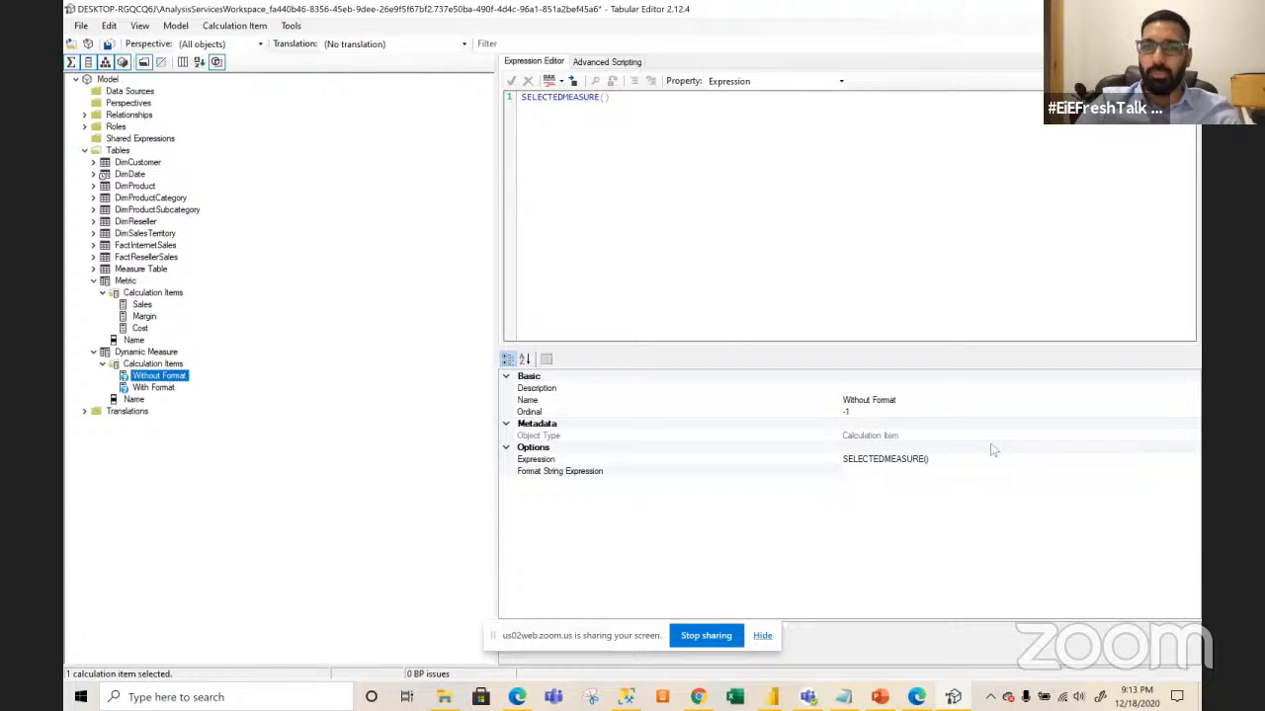
left_click(153, 388)
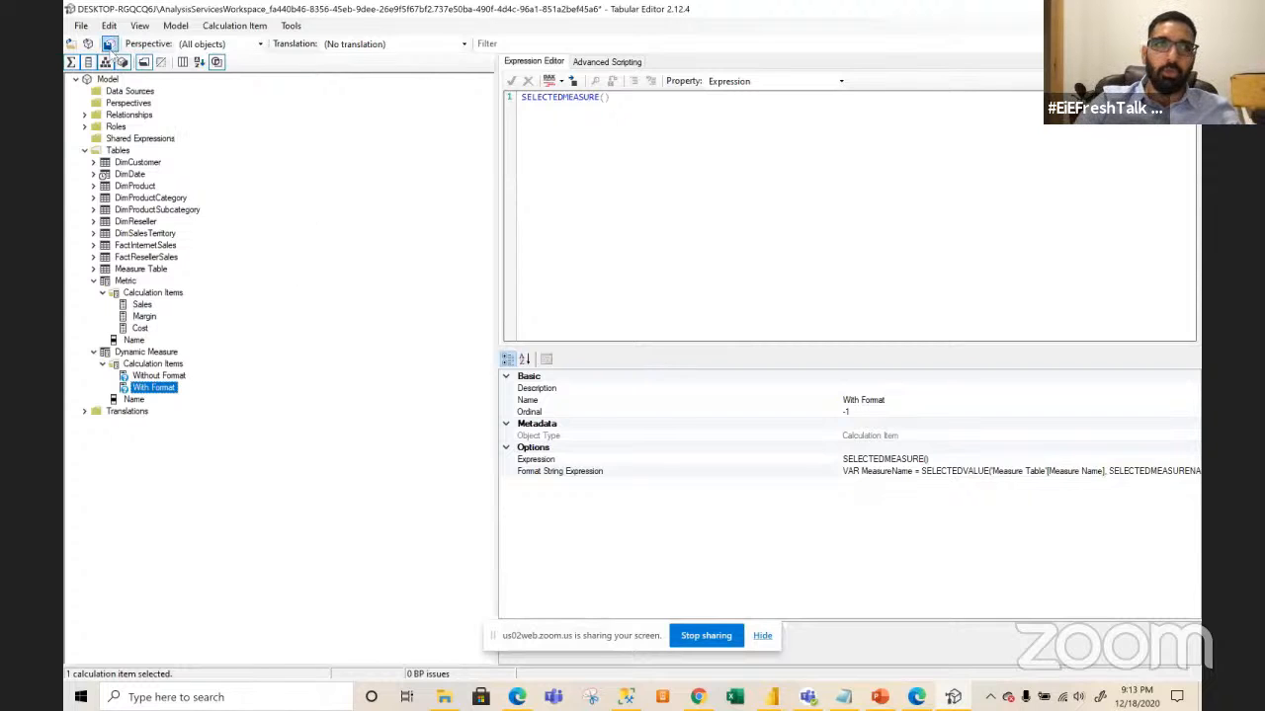
left_click(109, 45)
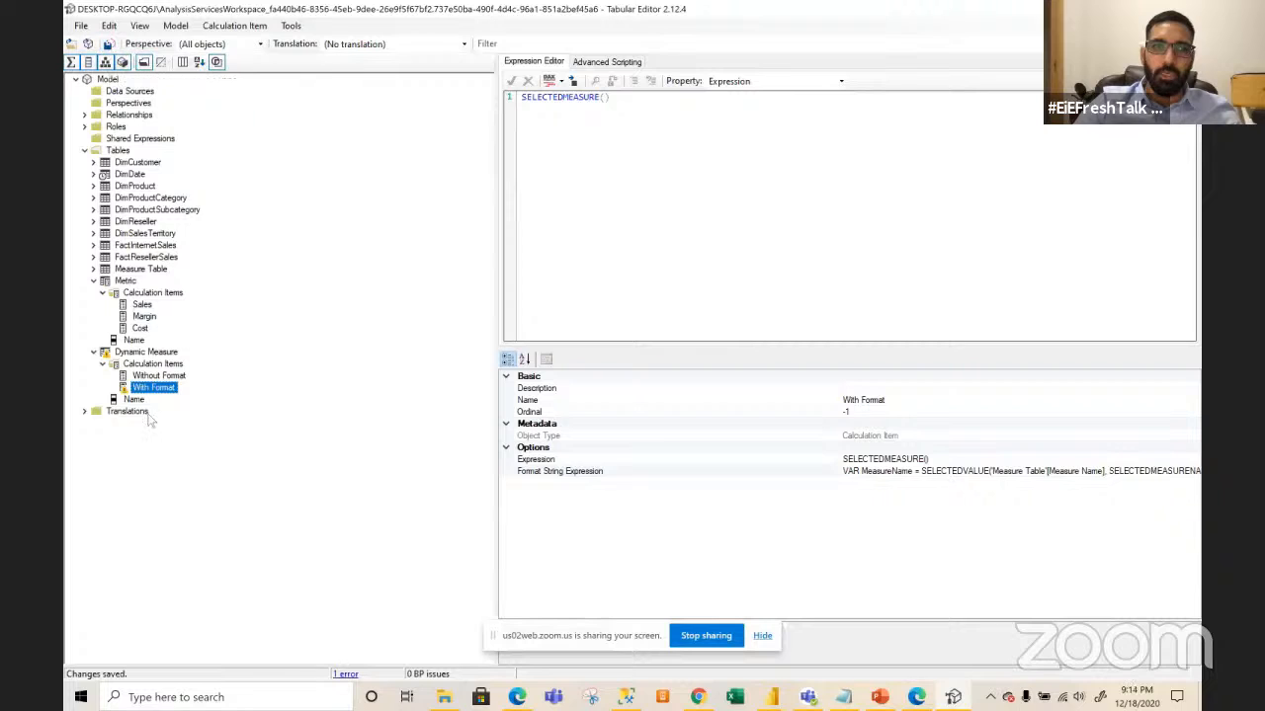
mouse_move(121, 395)
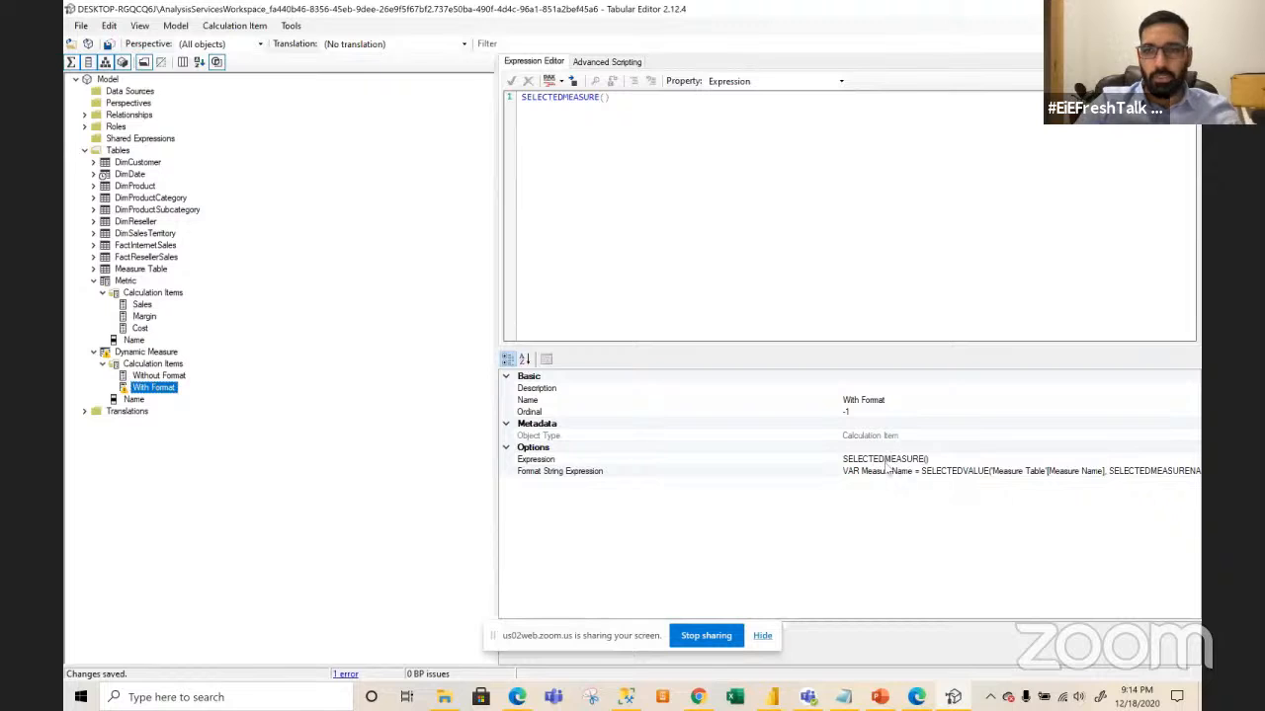
- Expand the With Format item's Format String Expression and examine the whole code stored in it
left_click(1015, 471)
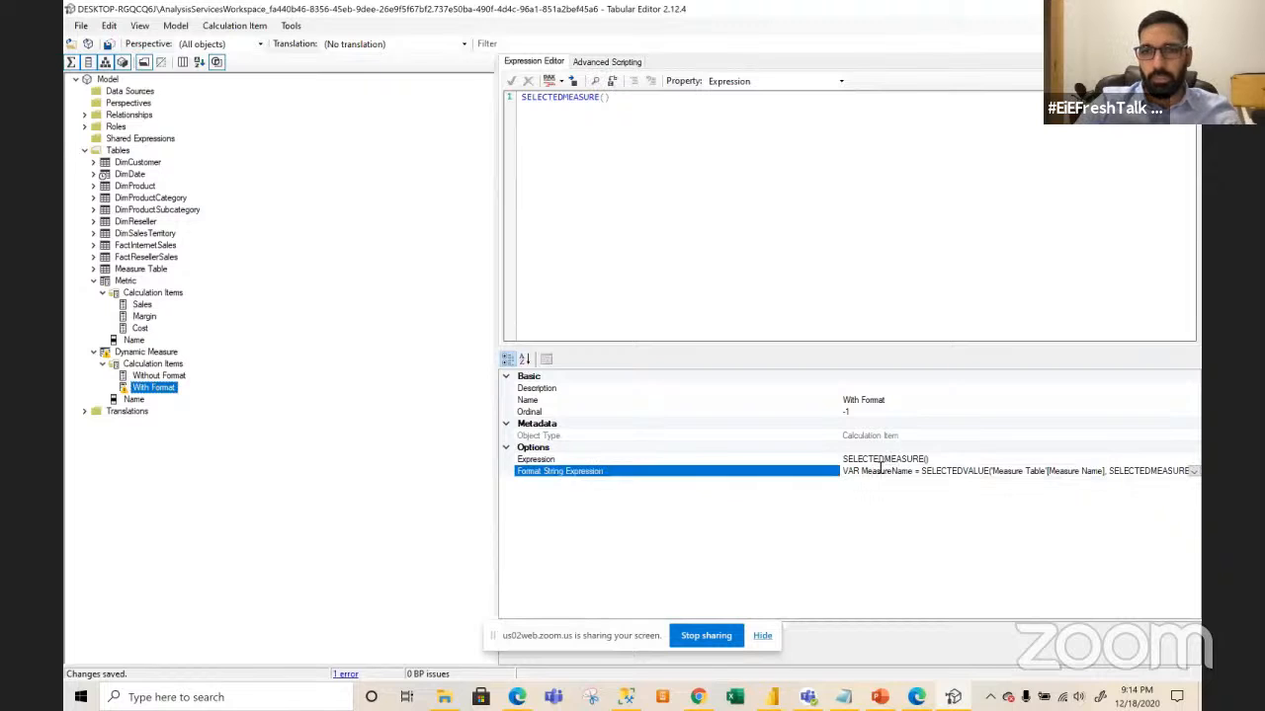
left_click(1193, 471)
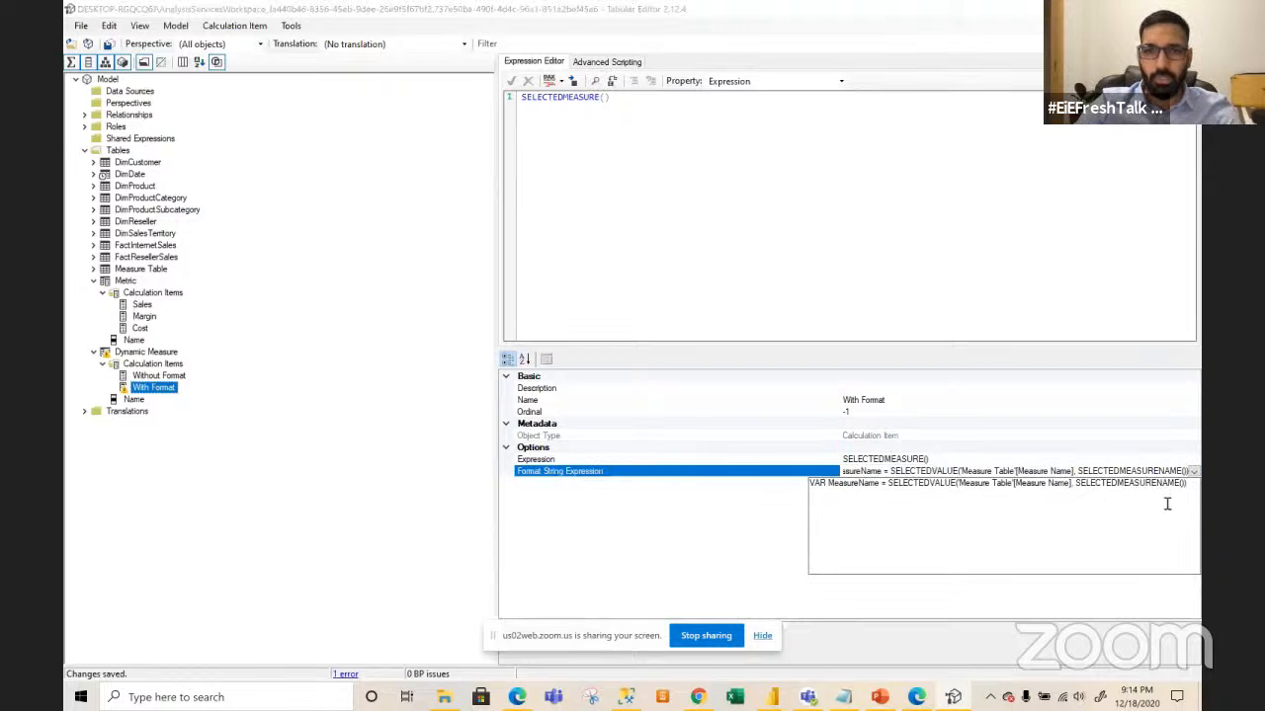
key("ctrl+a")
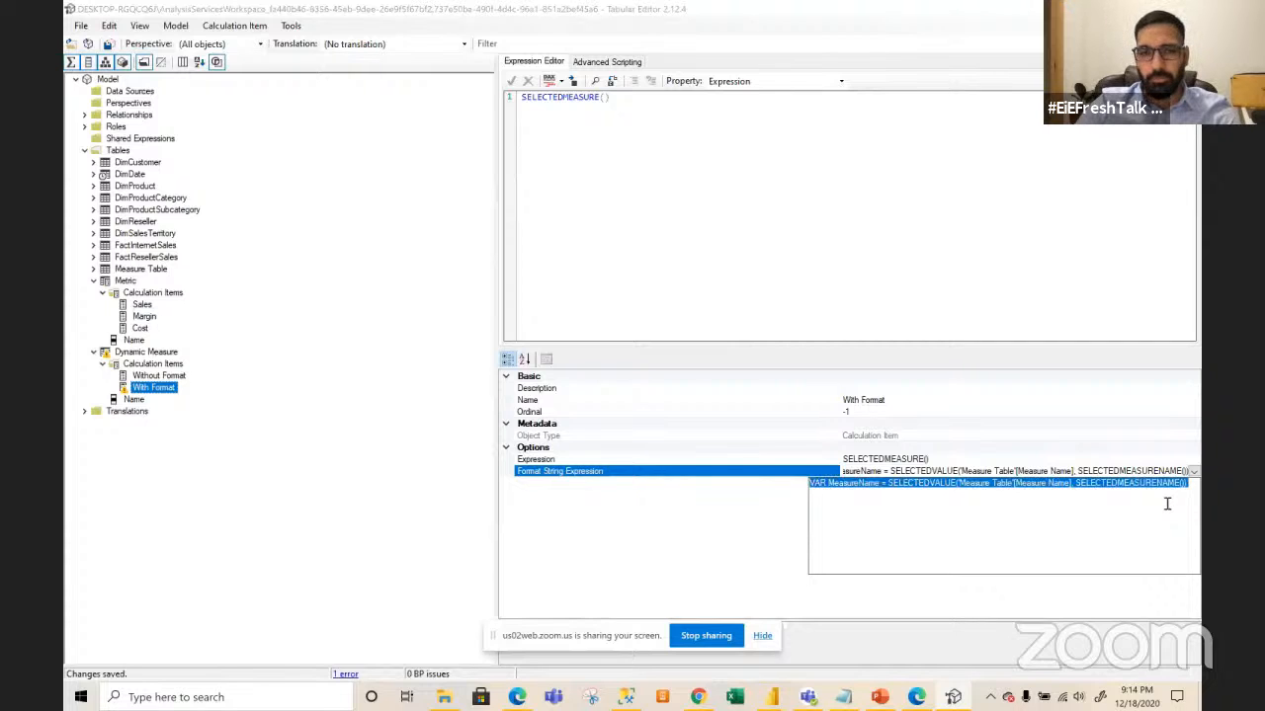
left_click(1101, 484)
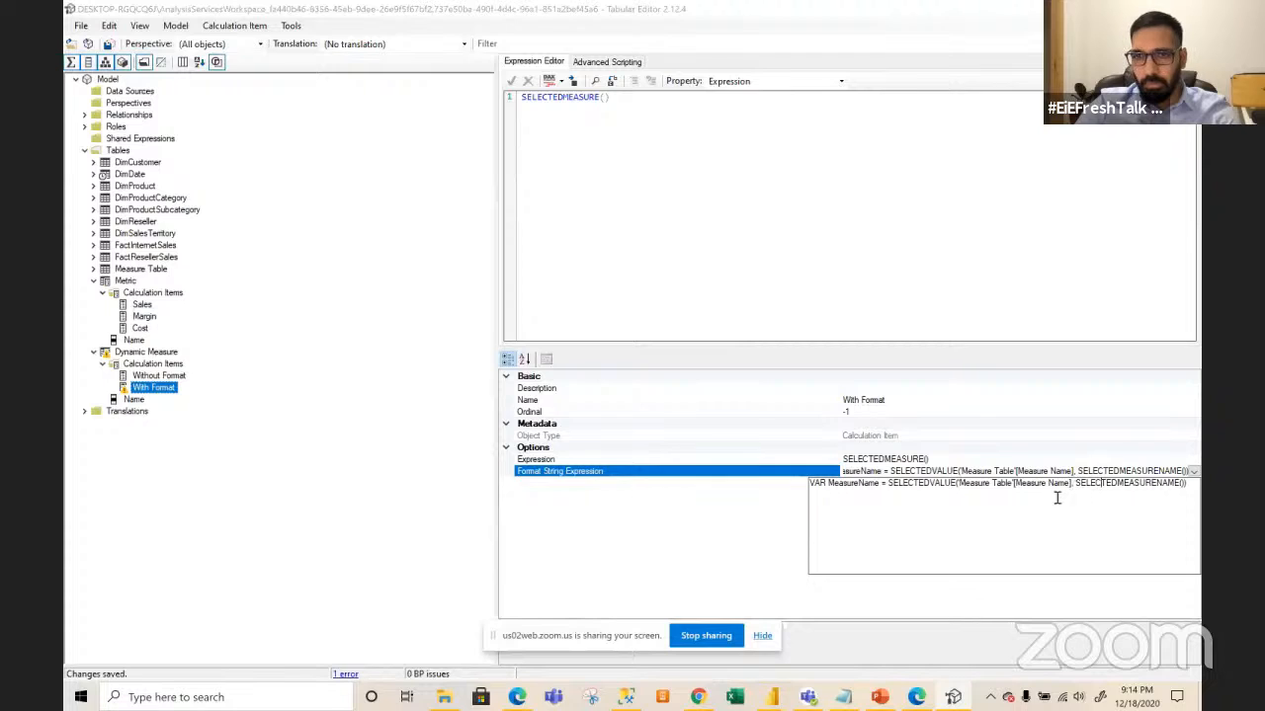
left_click(1177, 484)
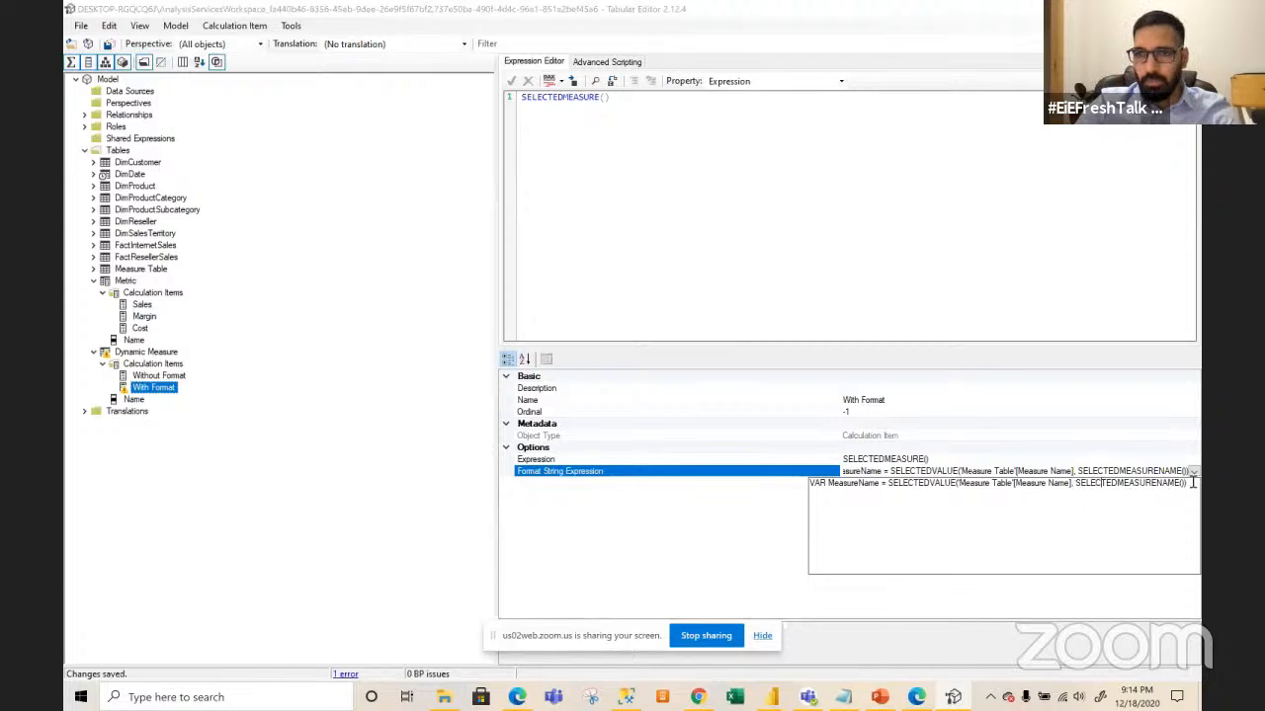
left_click_drag(1163, 483, 790, 483)
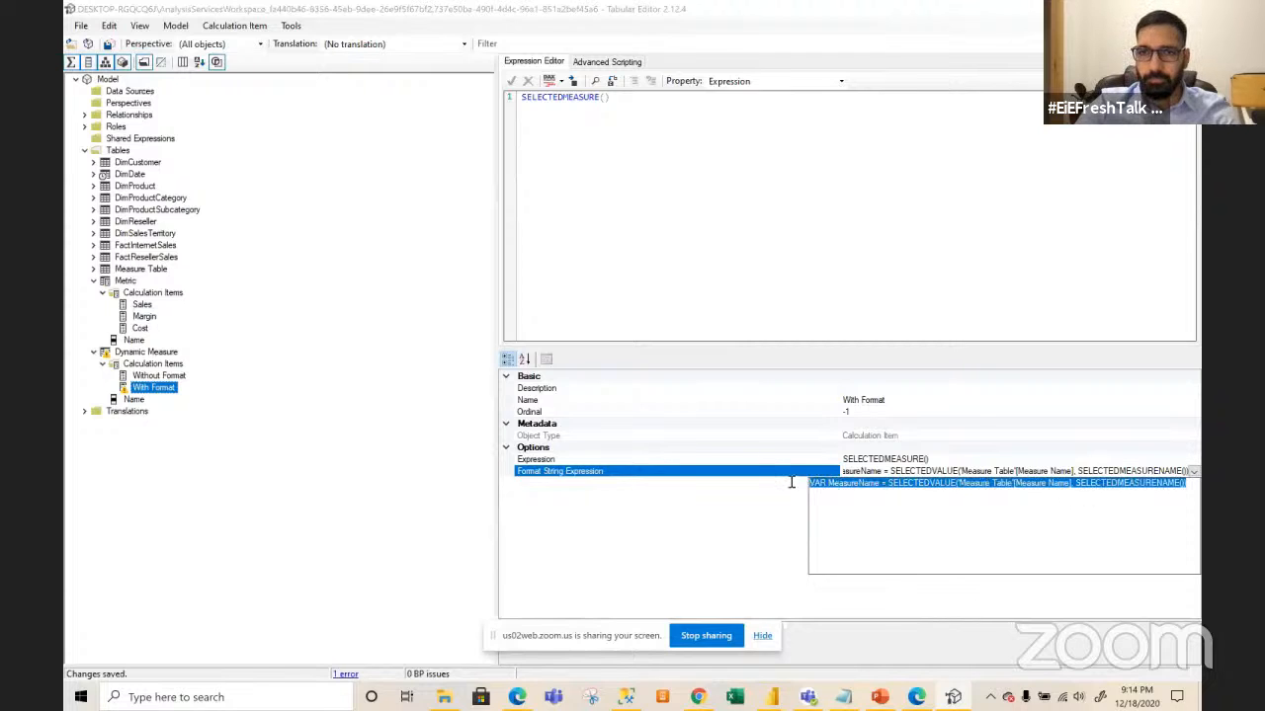
- Paste the full format code on a new line below SELECTEDMEASURE() in the With Format item's expression
left_click(556, 251)
left_click(620, 102)
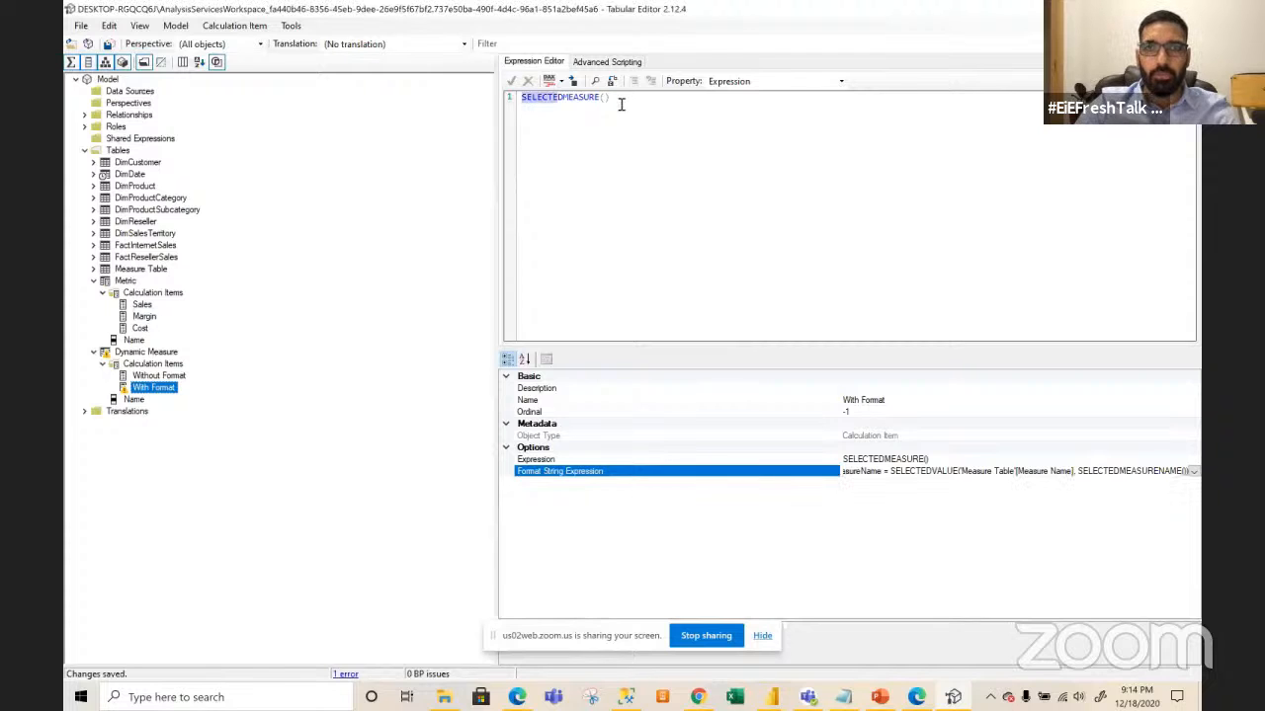
key("Return")
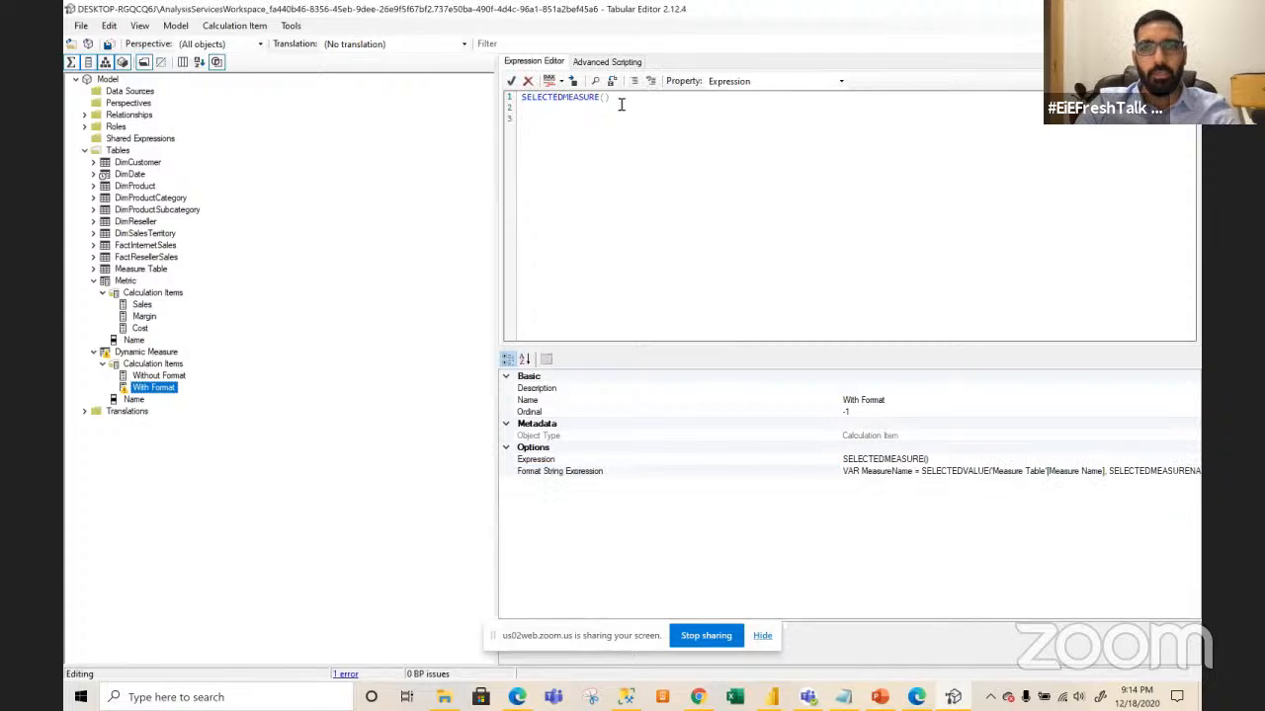
key("ctrl+v")
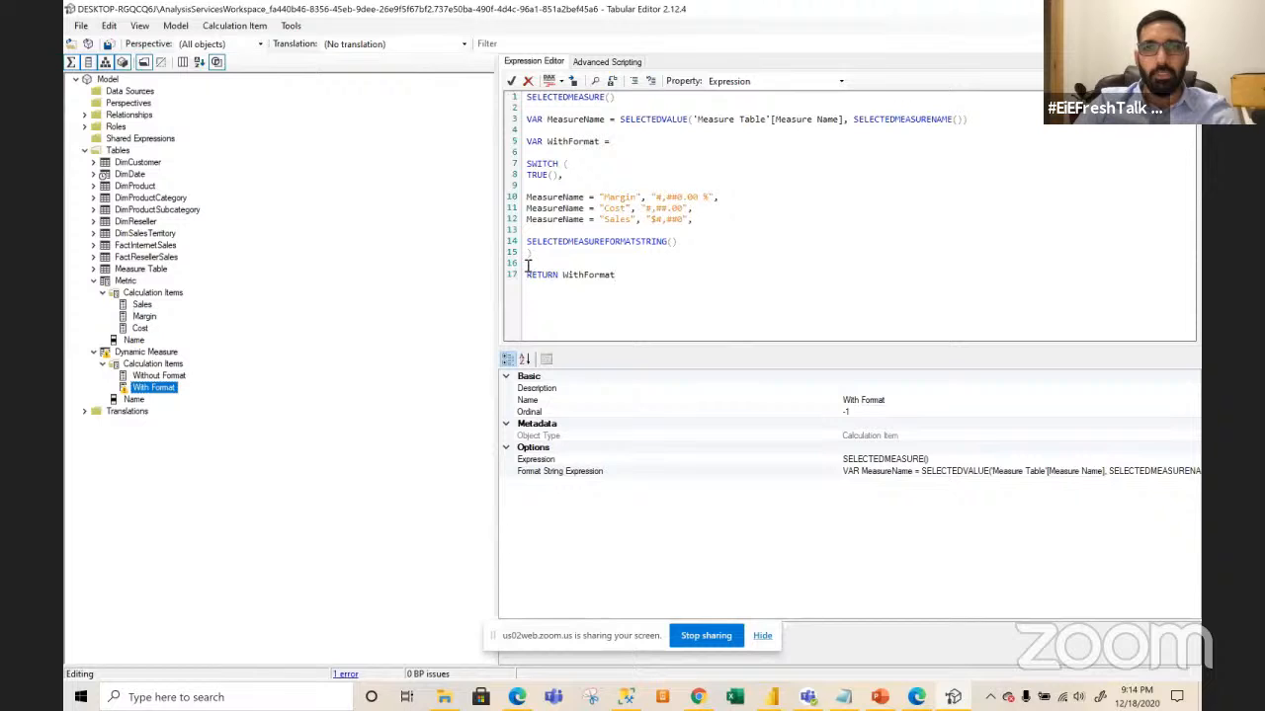
- Remove the blank lines within the pasted code so the variables, SWITCH cases and RETURN line follow each other directly
key("BackSpace")
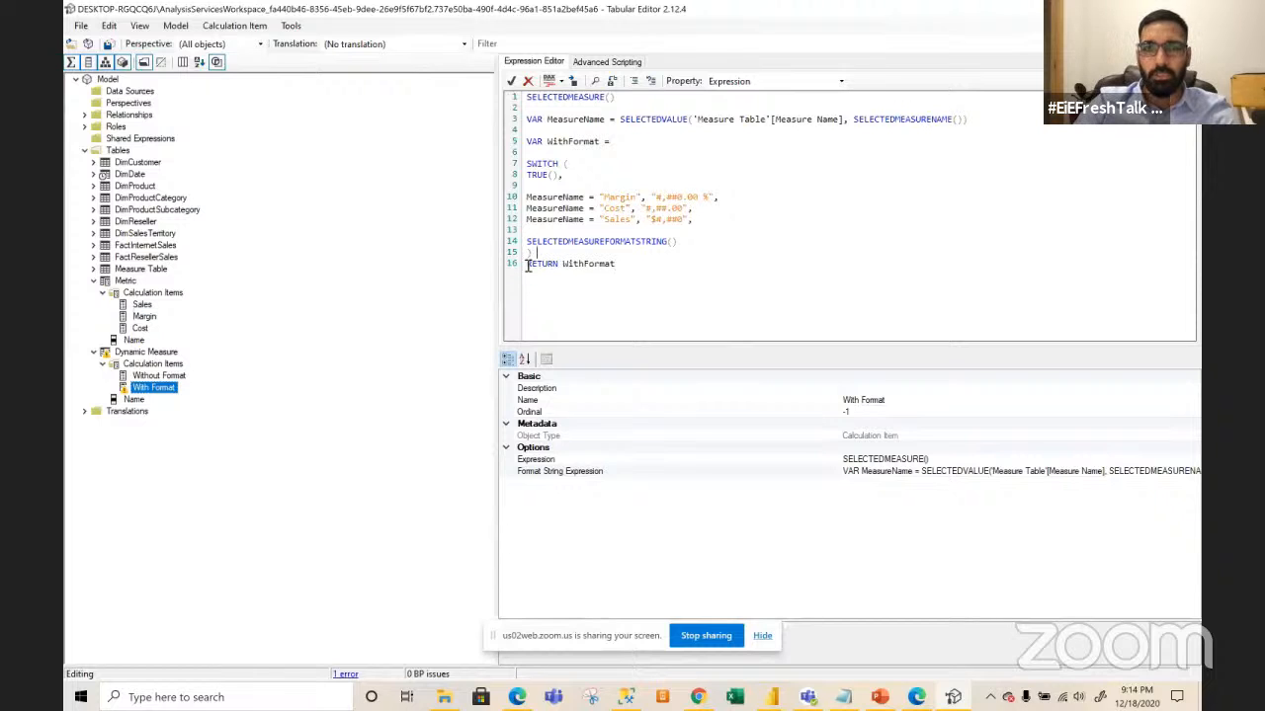
left_click(533, 185)
key("BackSpace")
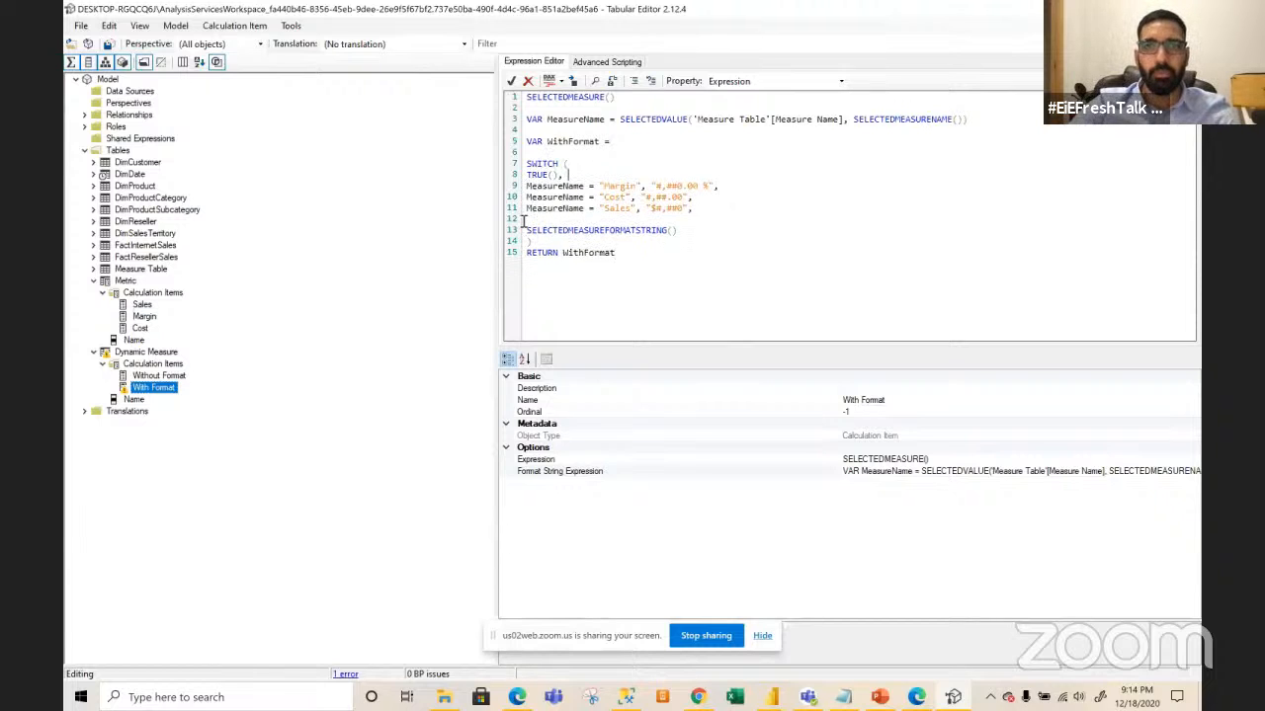
key("BackSpace")
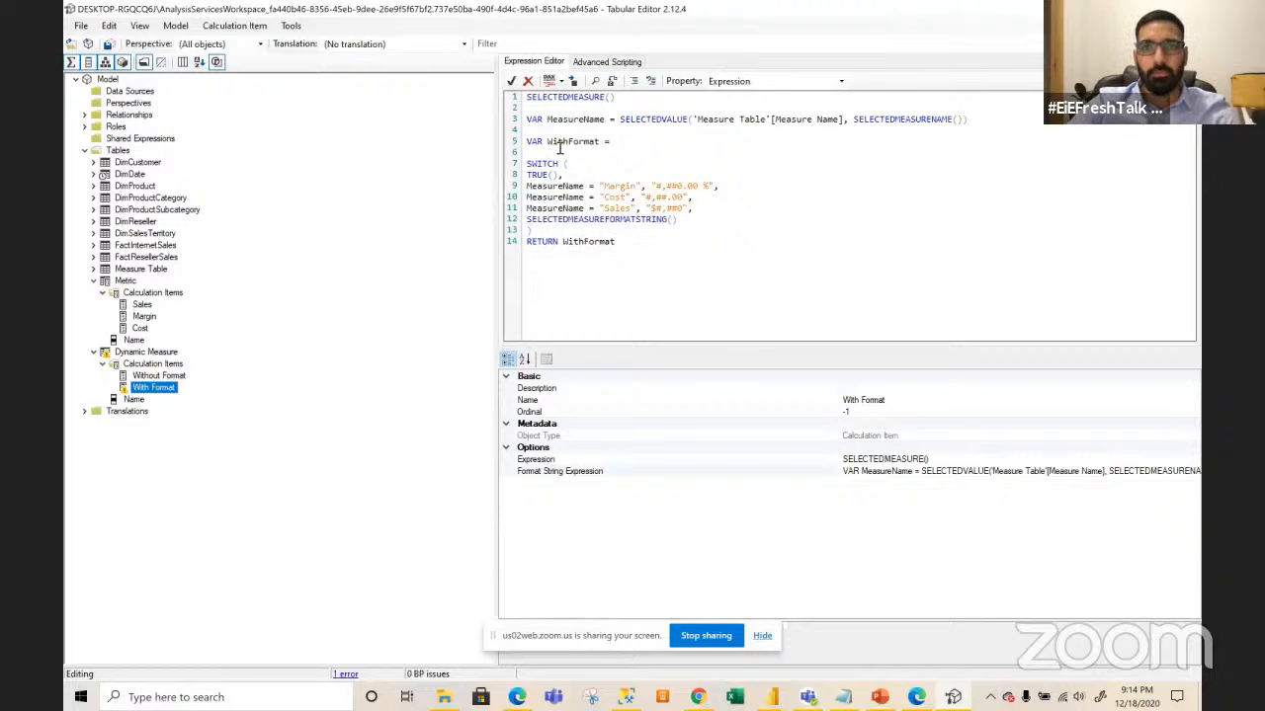
left_click(529, 155)
key("BackSpace")
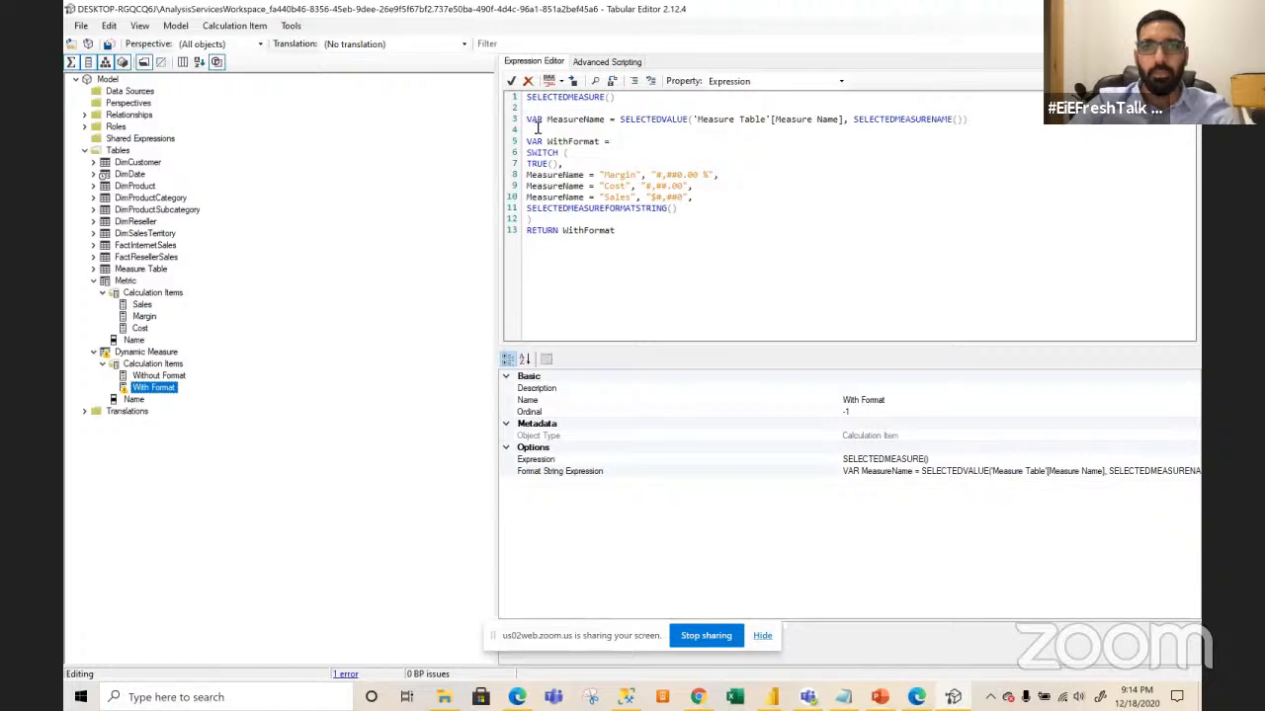
key("BackSpace")
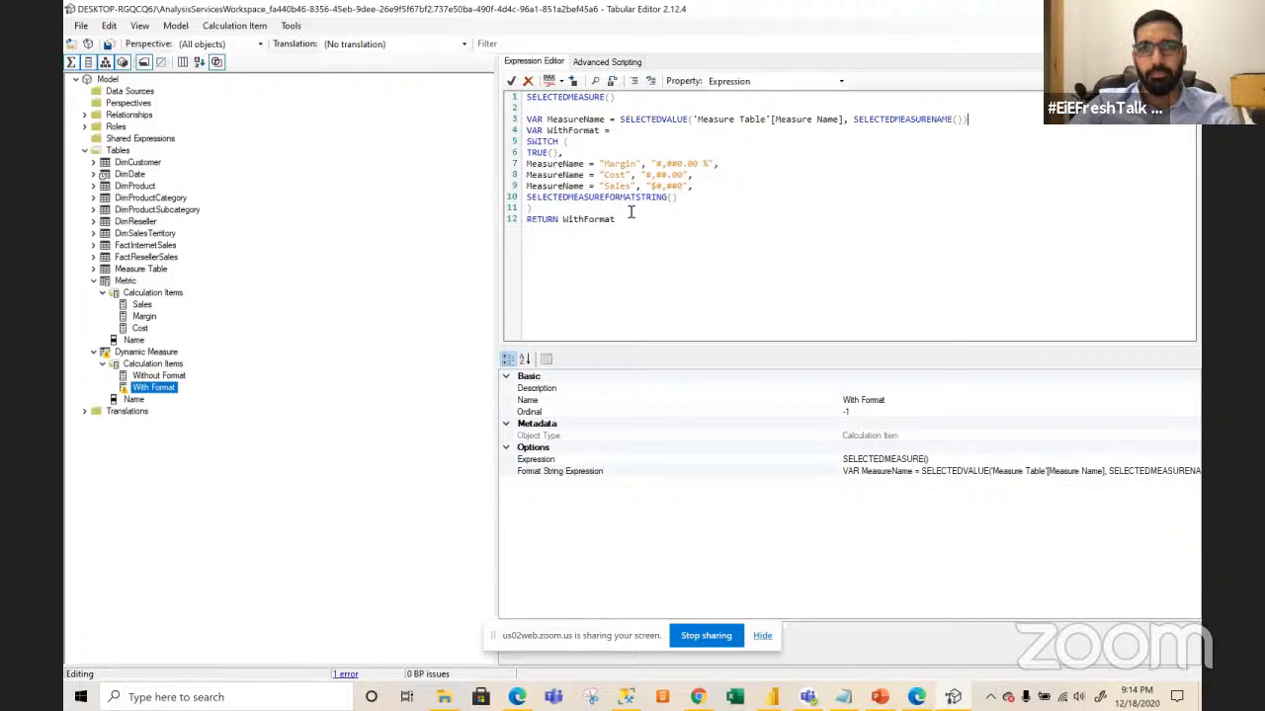
- Cut the condensed code from the expression, replace the With Format item's Format String Expression with it, and save the model changes
left_click_drag(620, 223, 527, 118)
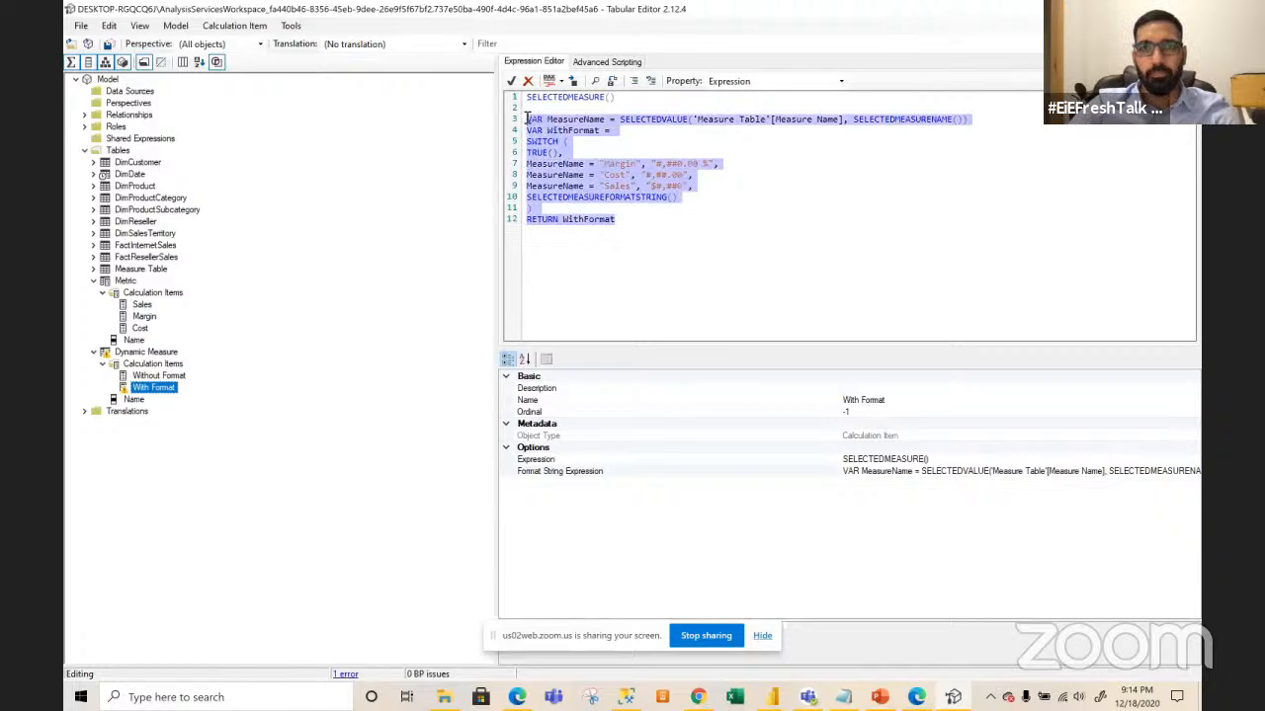
key("Delete")
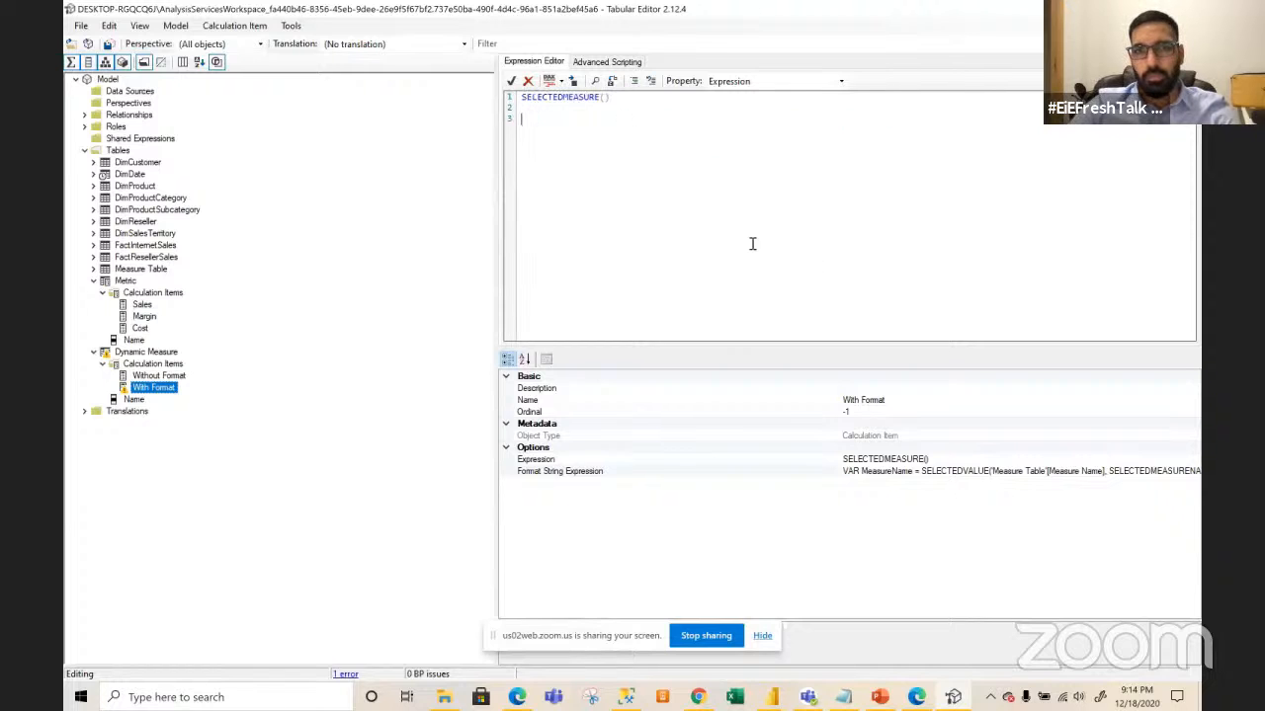
left_click(953, 471)
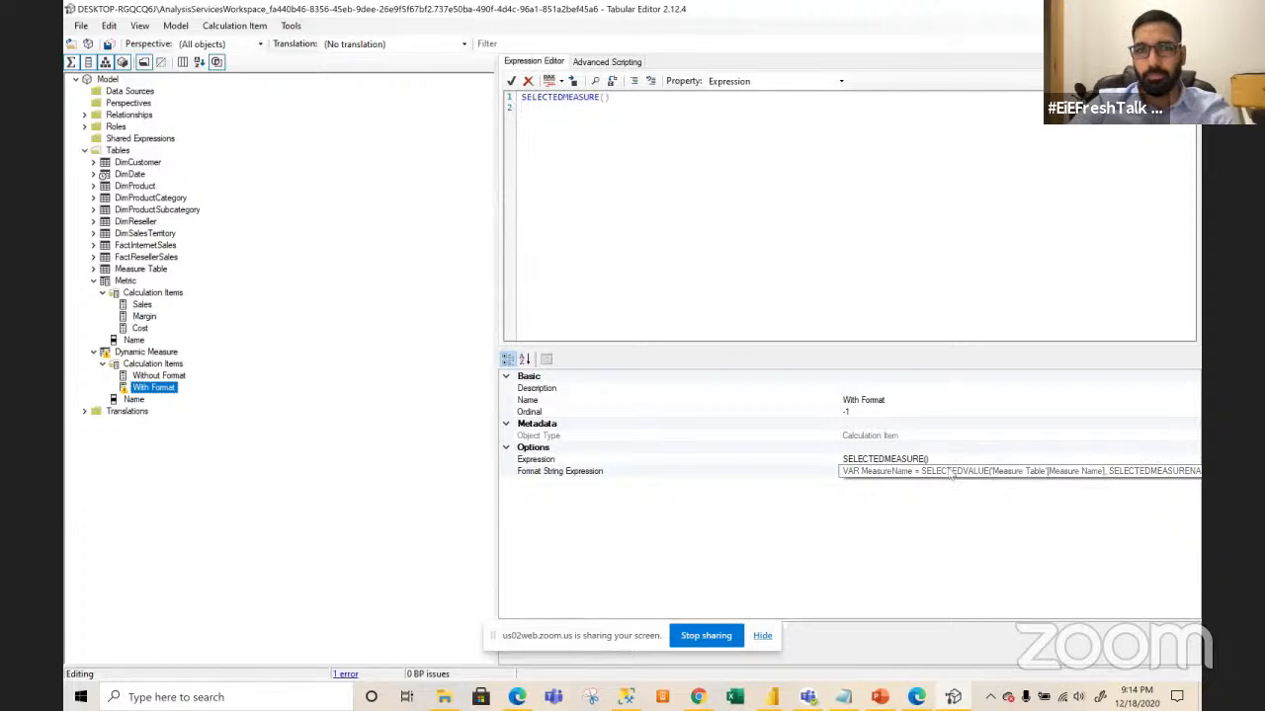
left_click(949, 472)
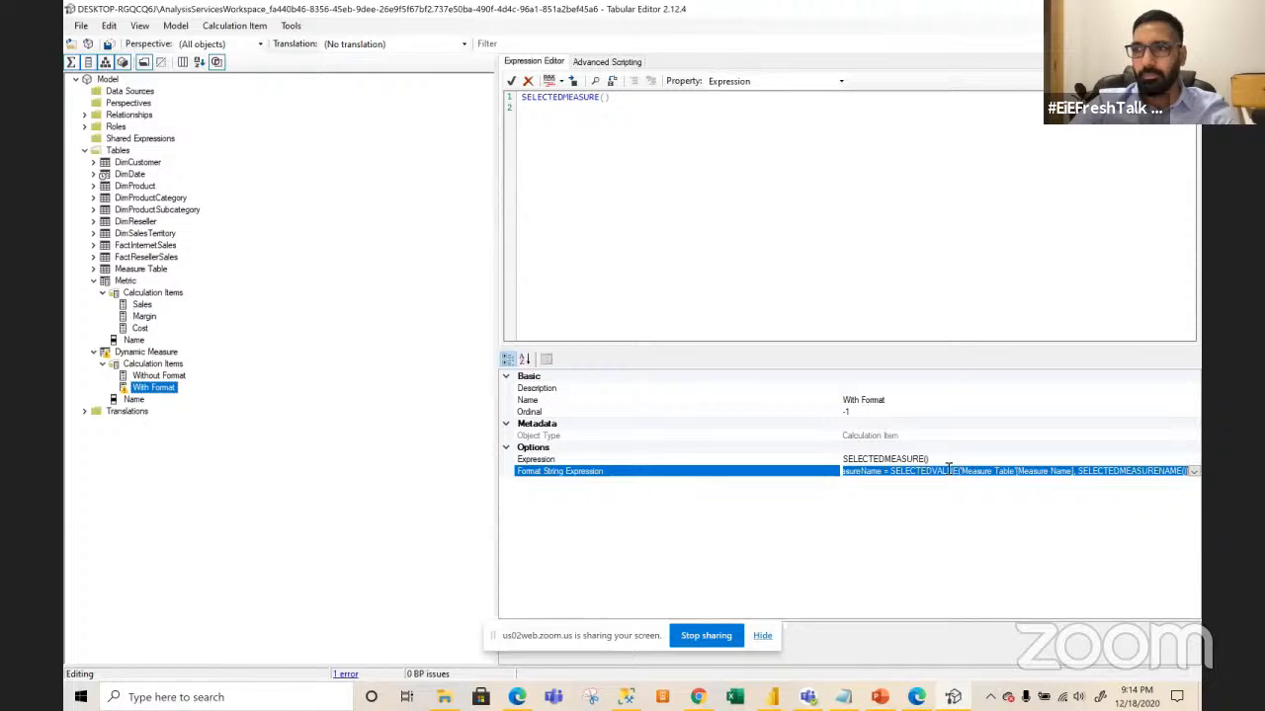
left_click(948, 472)
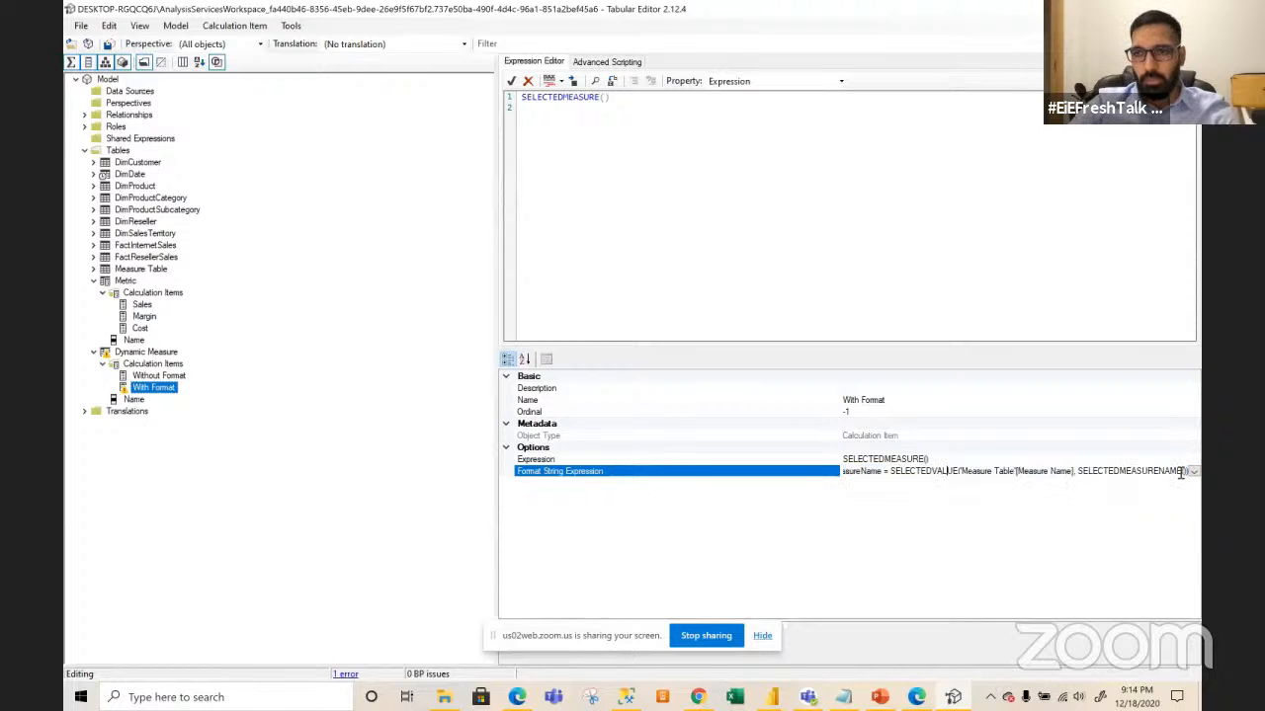
left_click(1192, 472)
left_click(1123, 501)
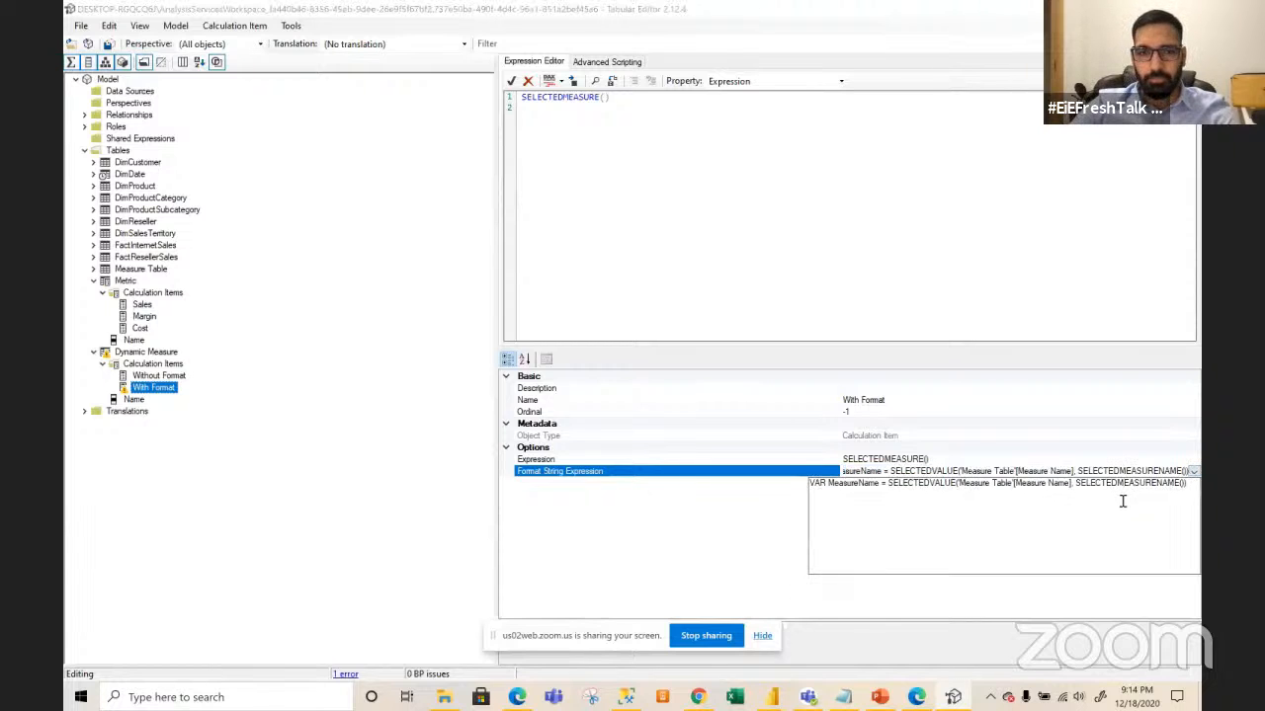
key("ctrl+a")
key("Delete")
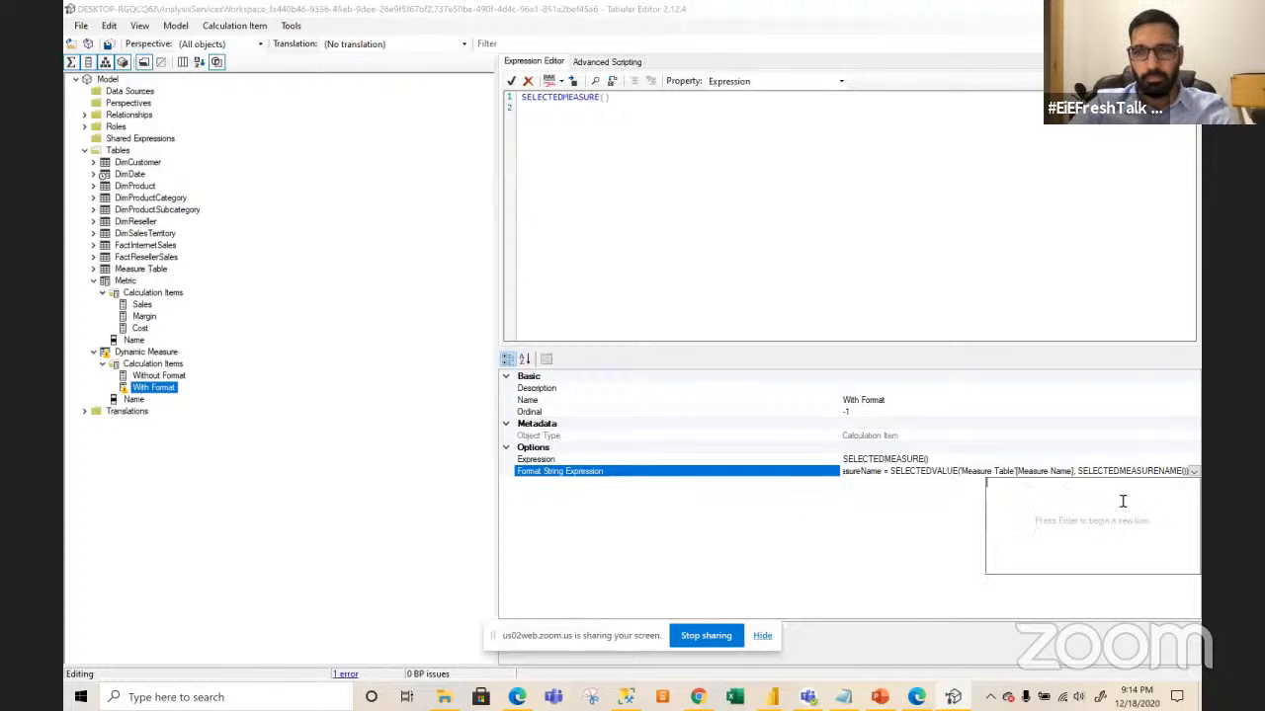
key("ctrl+v")
scroll(1194, 532, "up", 2)
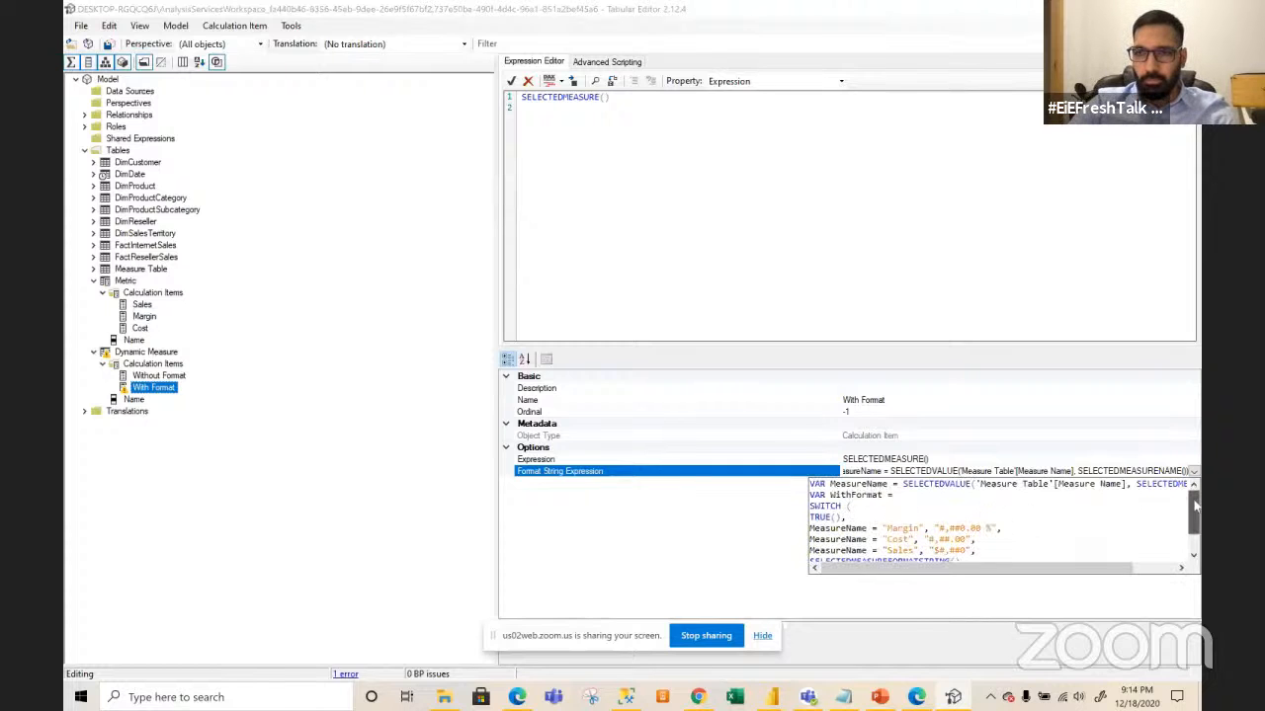
left_click(1049, 612)
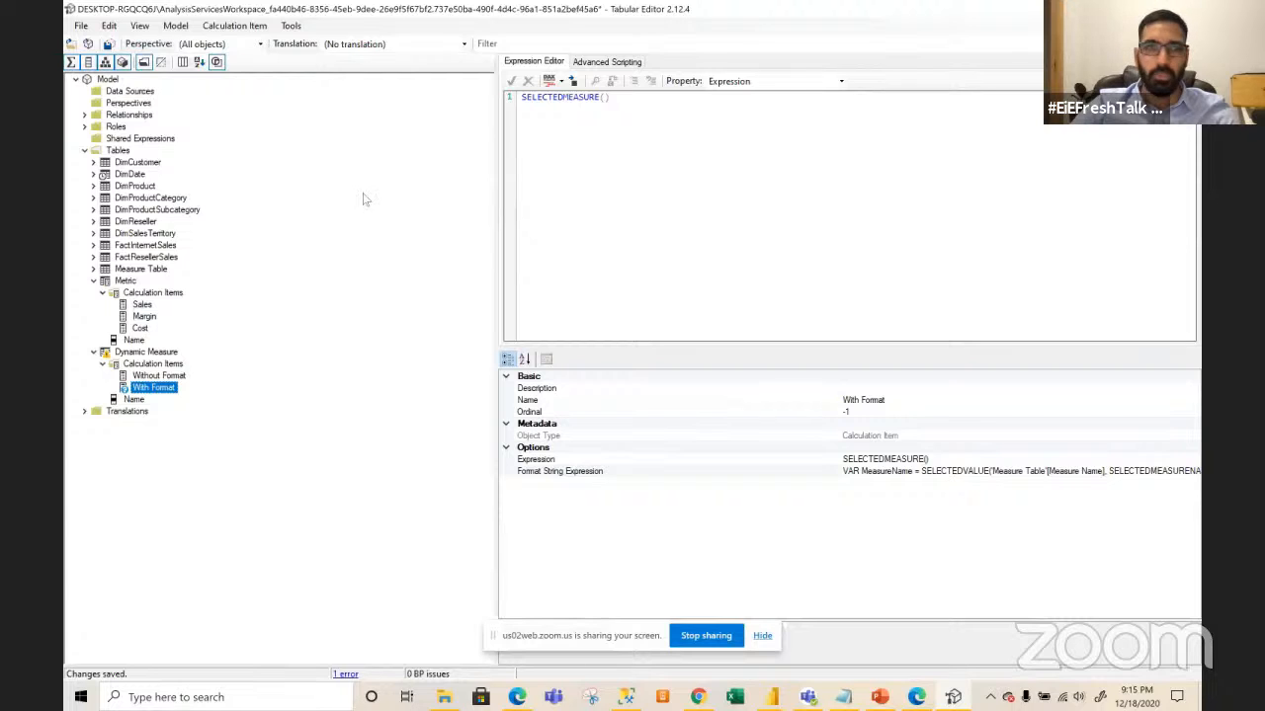
left_click(109, 45)
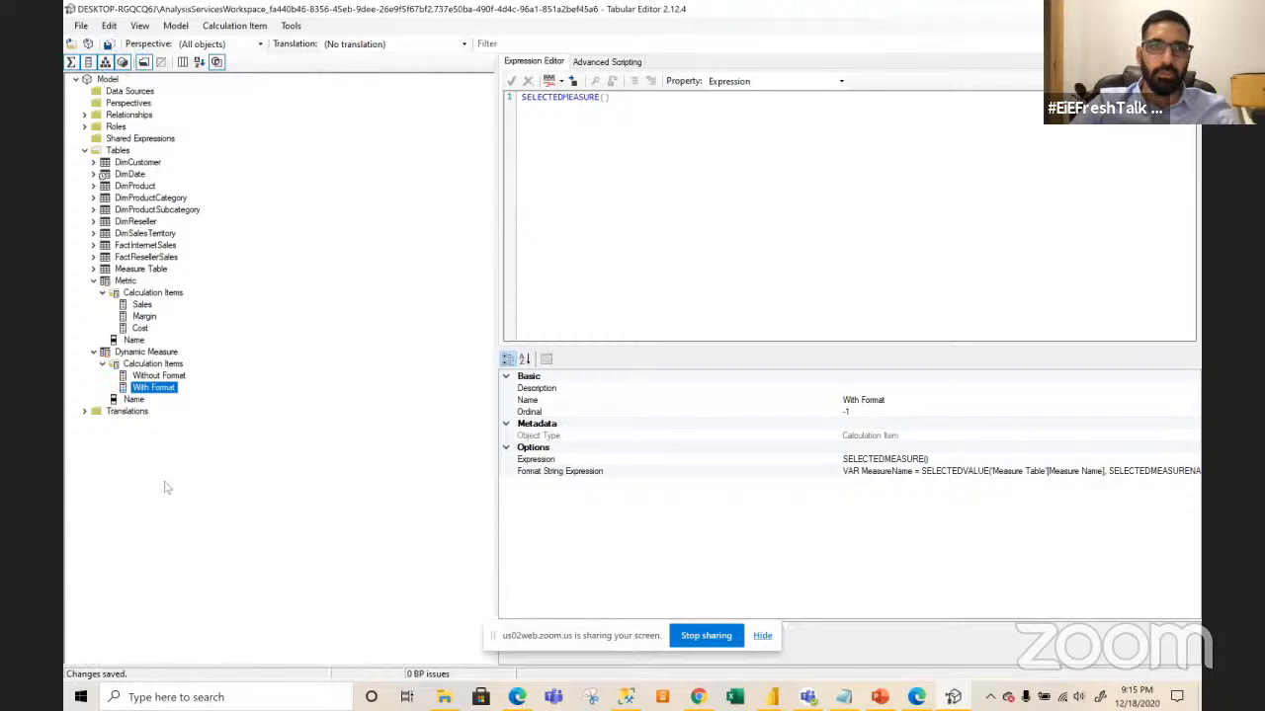
- Switch to Power BI Desktop, refresh the calculation groups, and leave the Selected Measure formula by selecting the FactInternetSales table
left_click(155, 378)
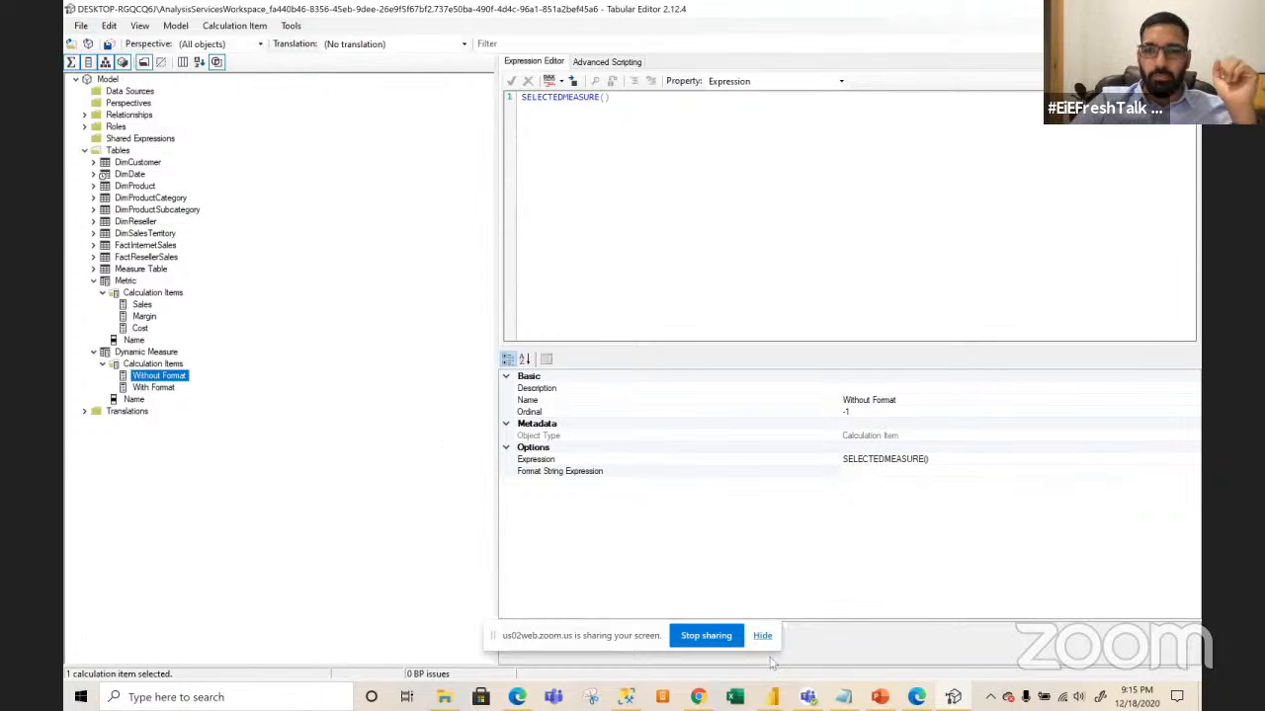
left_click(774, 697)
left_click(953, 647)
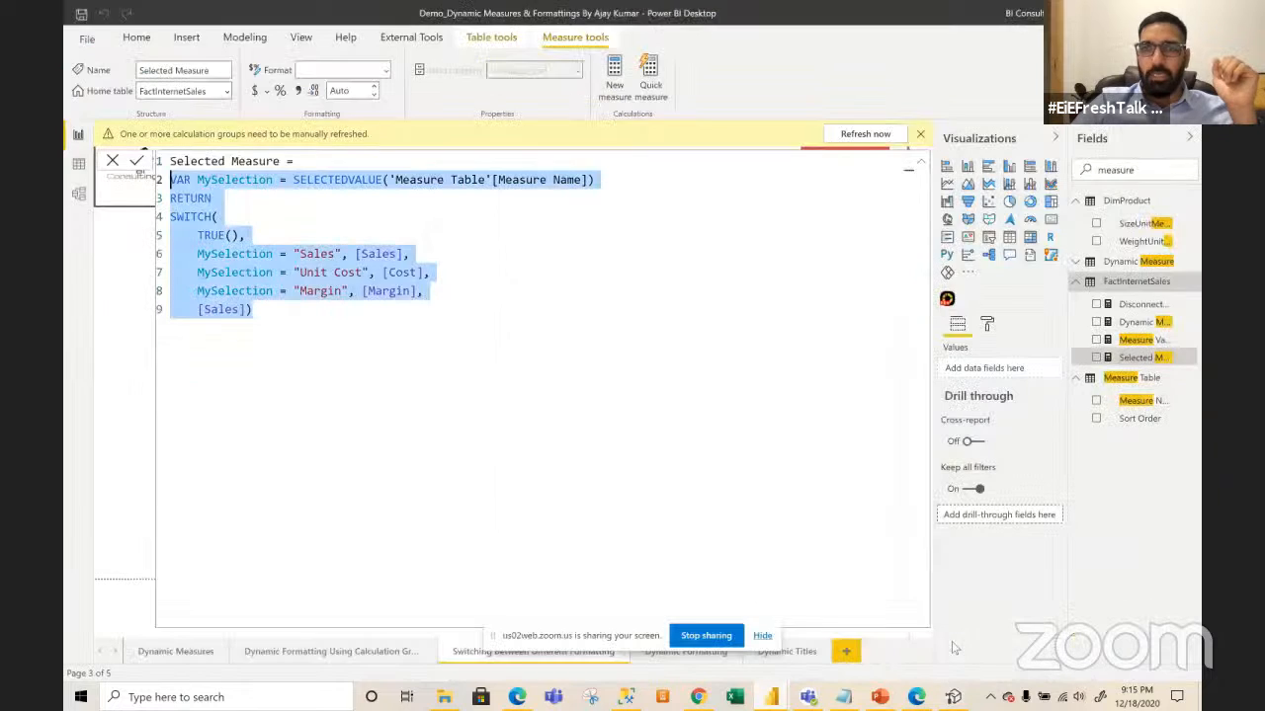
left_click(865, 136)
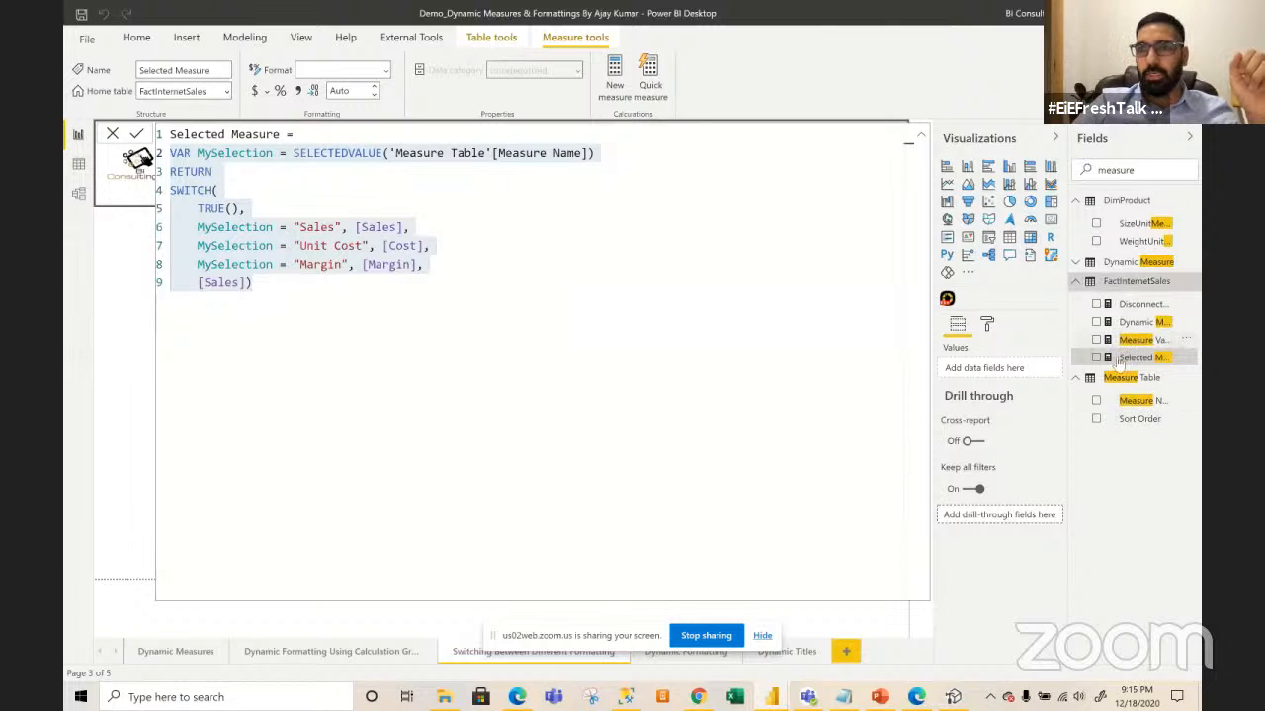
left_click(1117, 282)
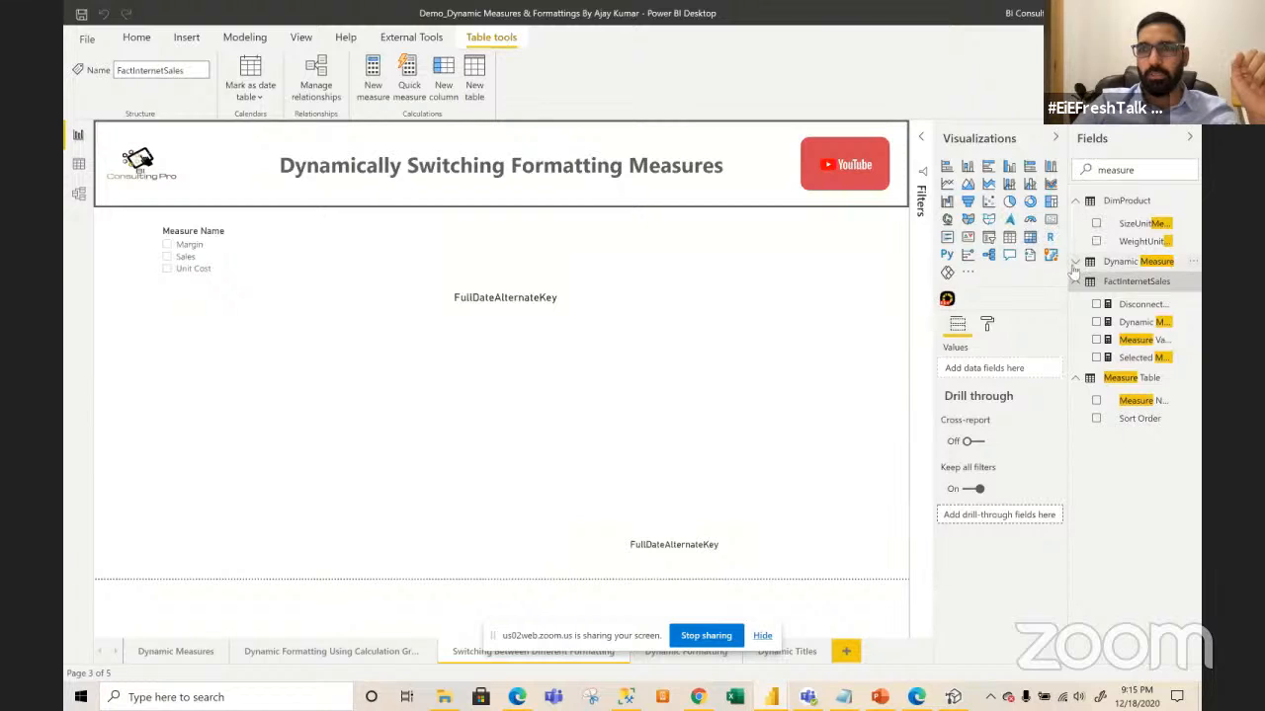
- Add the Dynamic Measure calculation group's Name field as a separate table visual, shrink it and place it beside the Measure Name slicer
left_click(1076, 262)
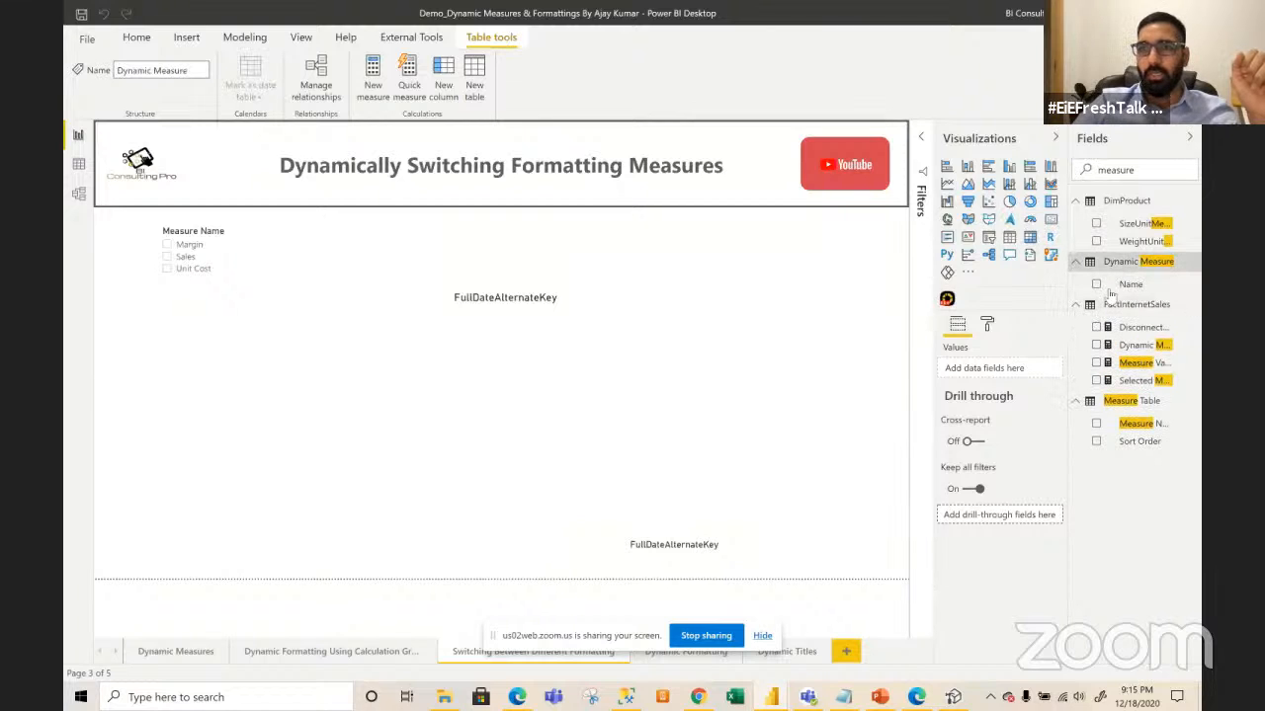
left_click_drag(1116, 287, 605, 371)
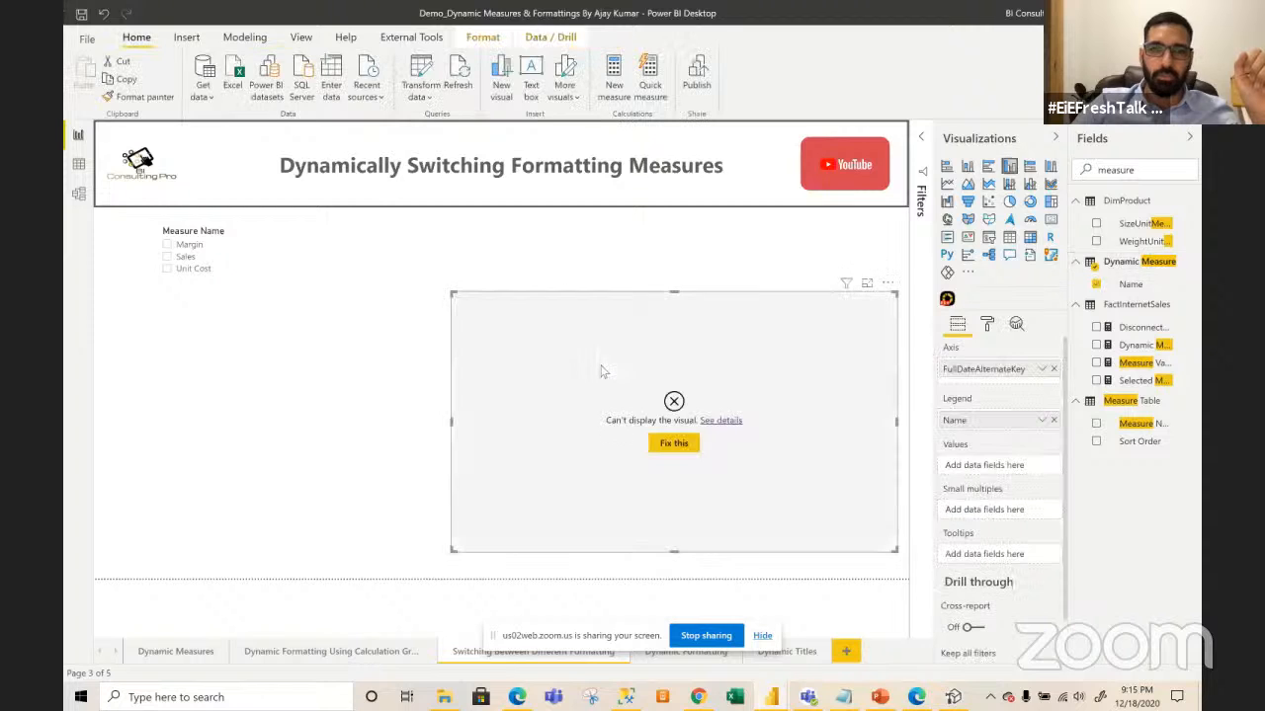
left_click(1054, 420)
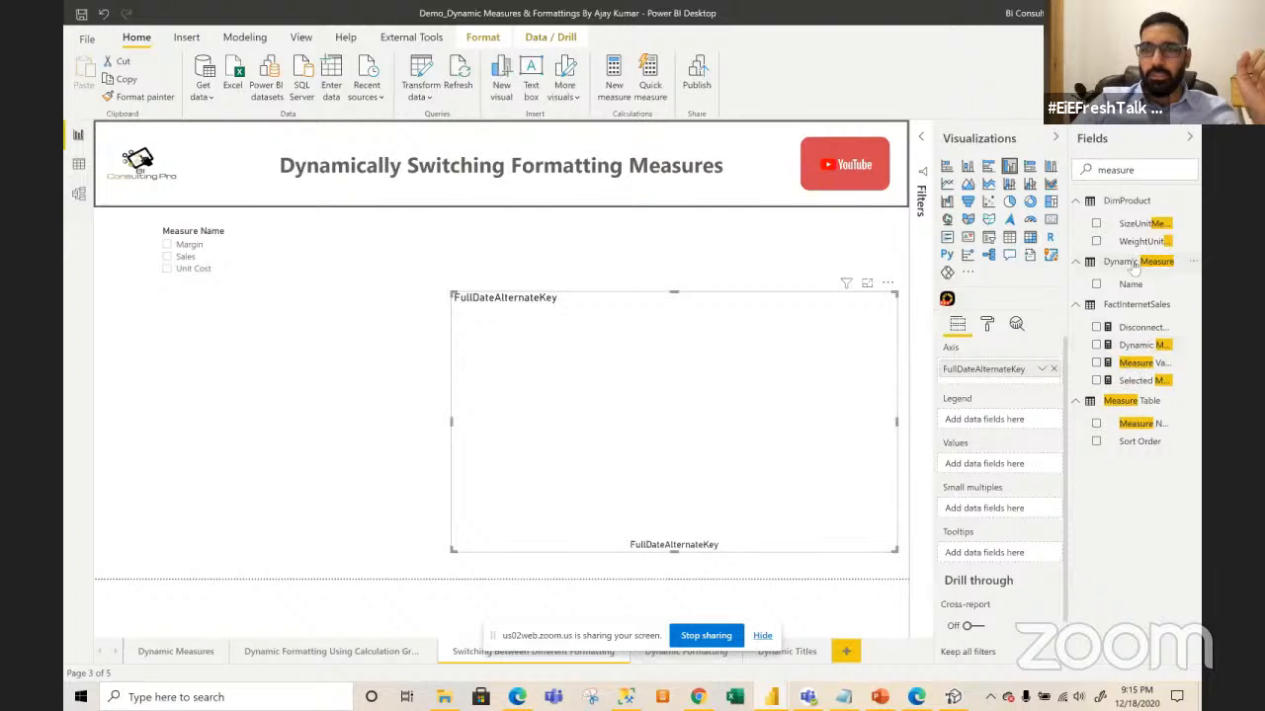
left_click_drag(1130, 287, 214, 428)
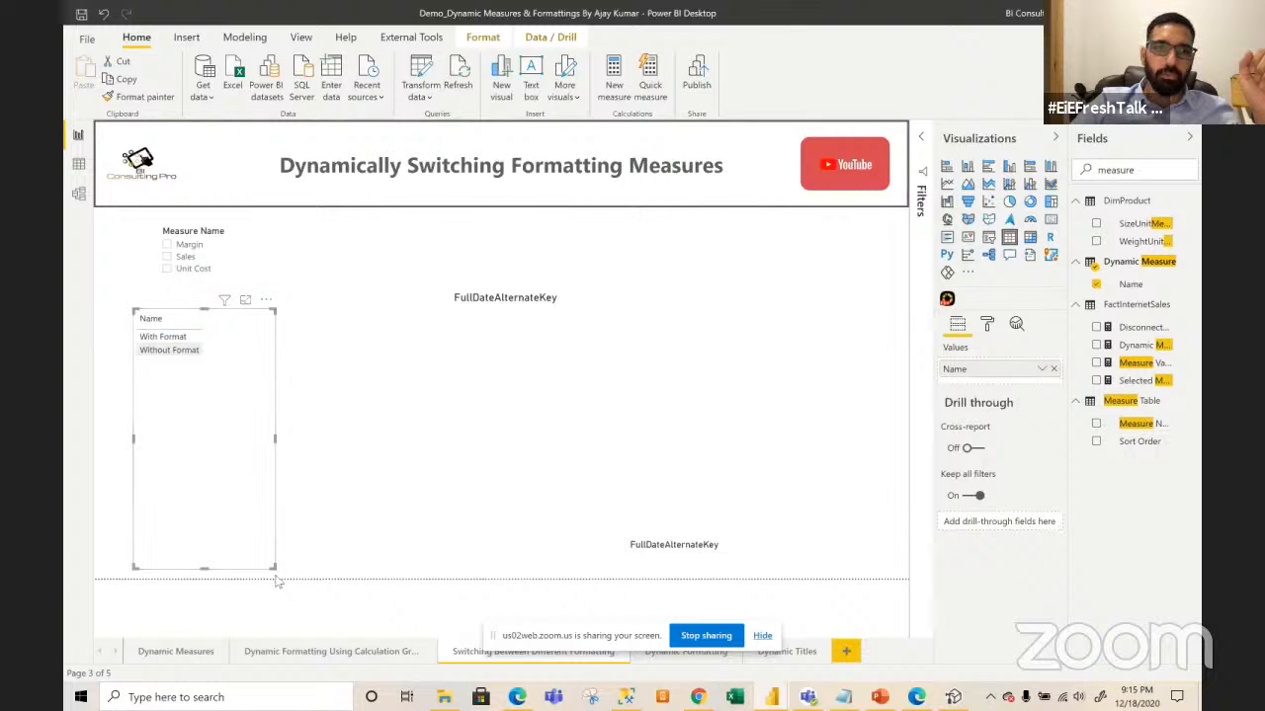
left_click_drag(273, 567, 415, 270)
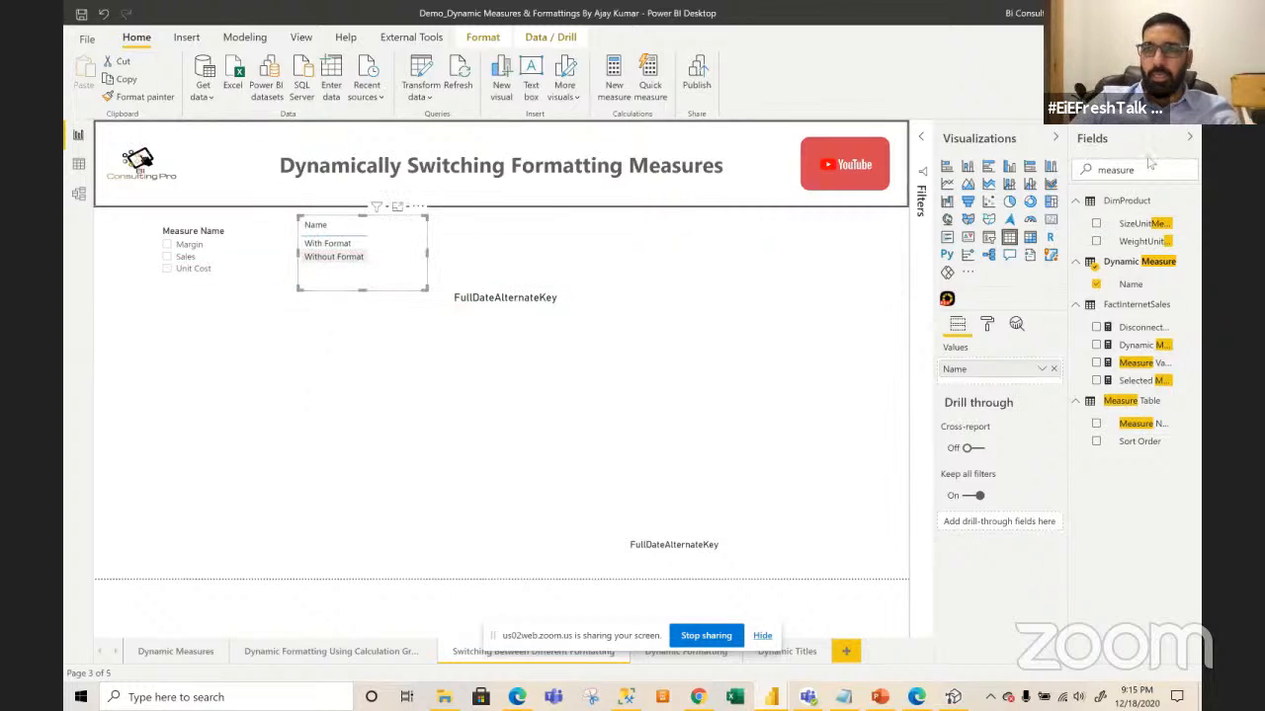
- Search the fields for "measure" and review the Dynamic Measure formula in FactInternetSales without changing it
left_click_drag(1154, 168, 1091, 164)
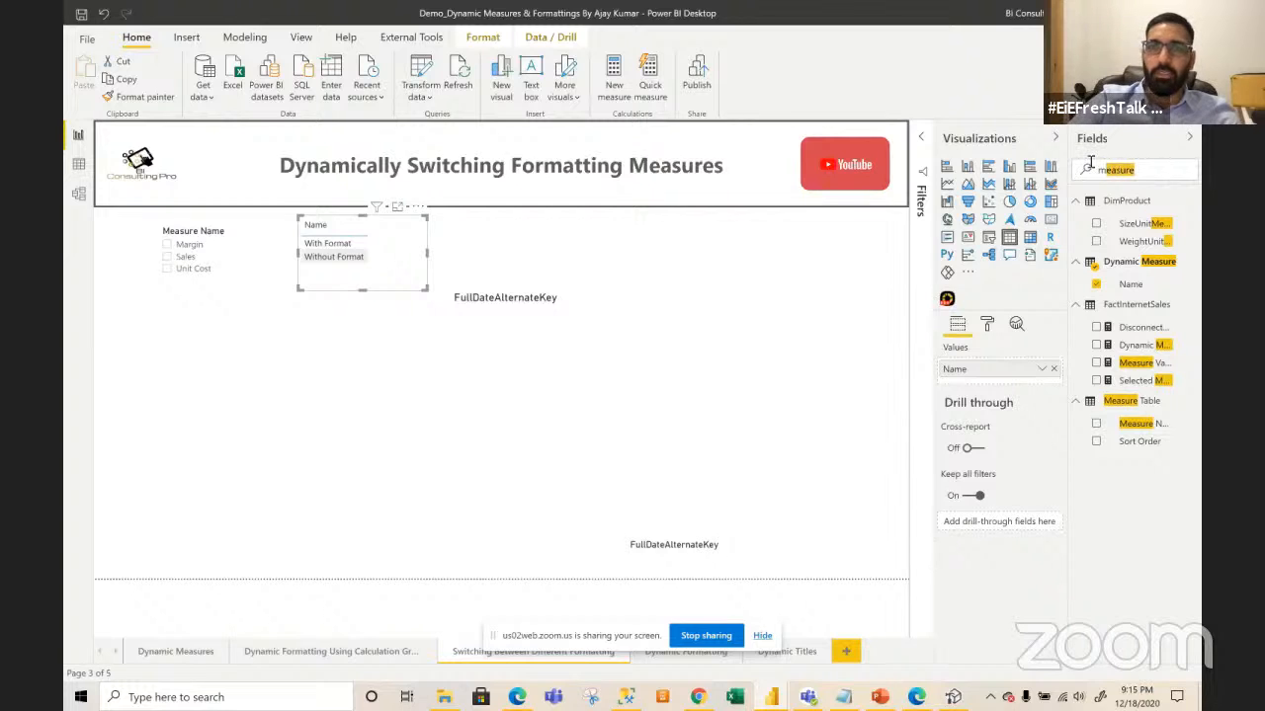
key("BackSpace")
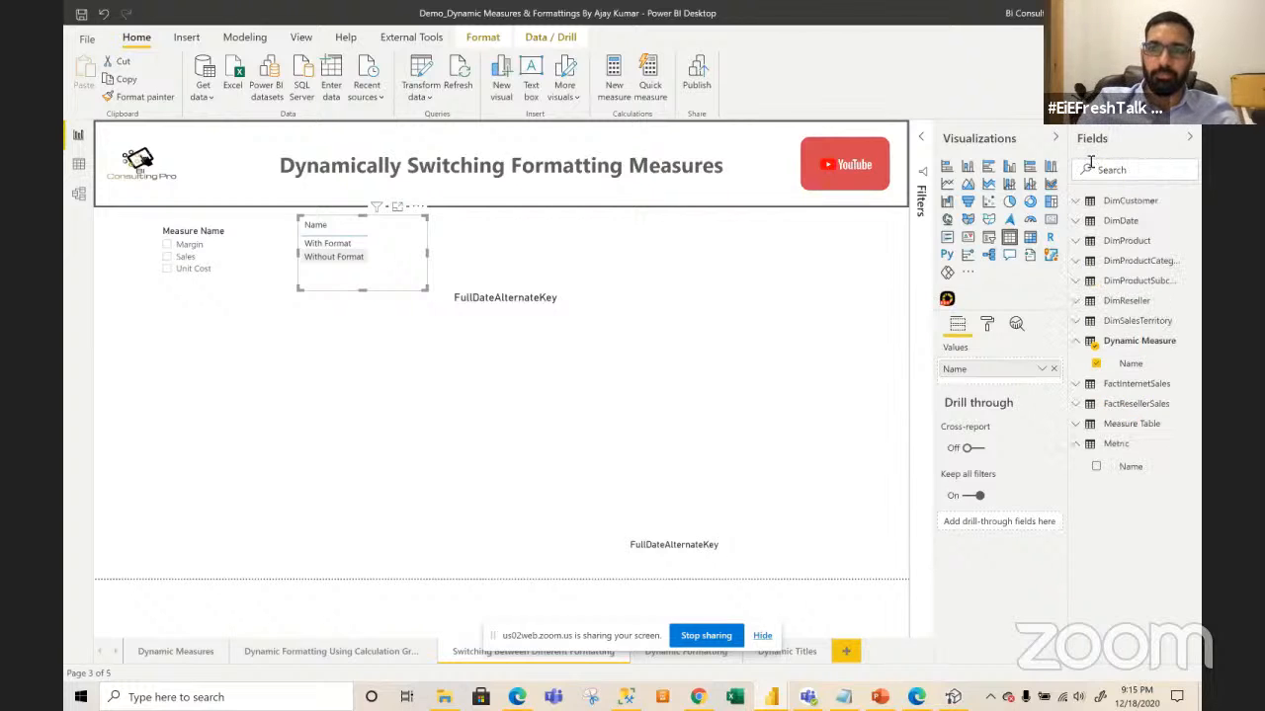
type("measure")
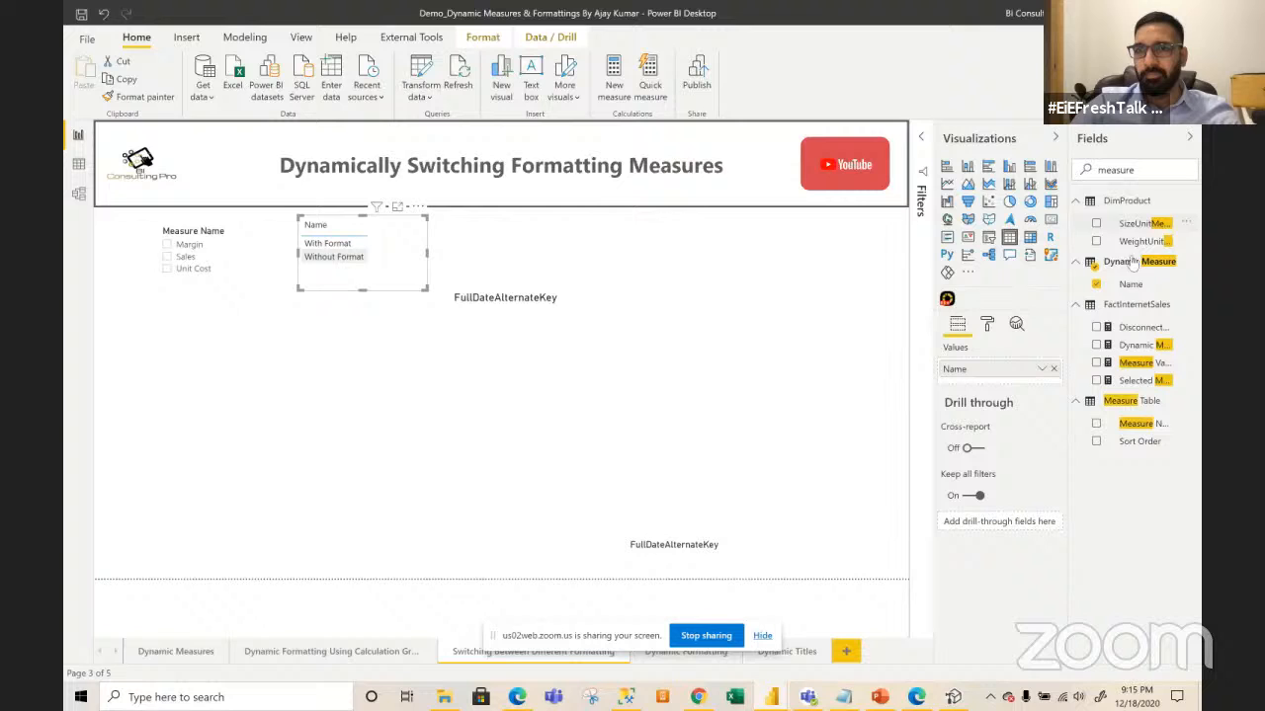
left_click(1136, 346)
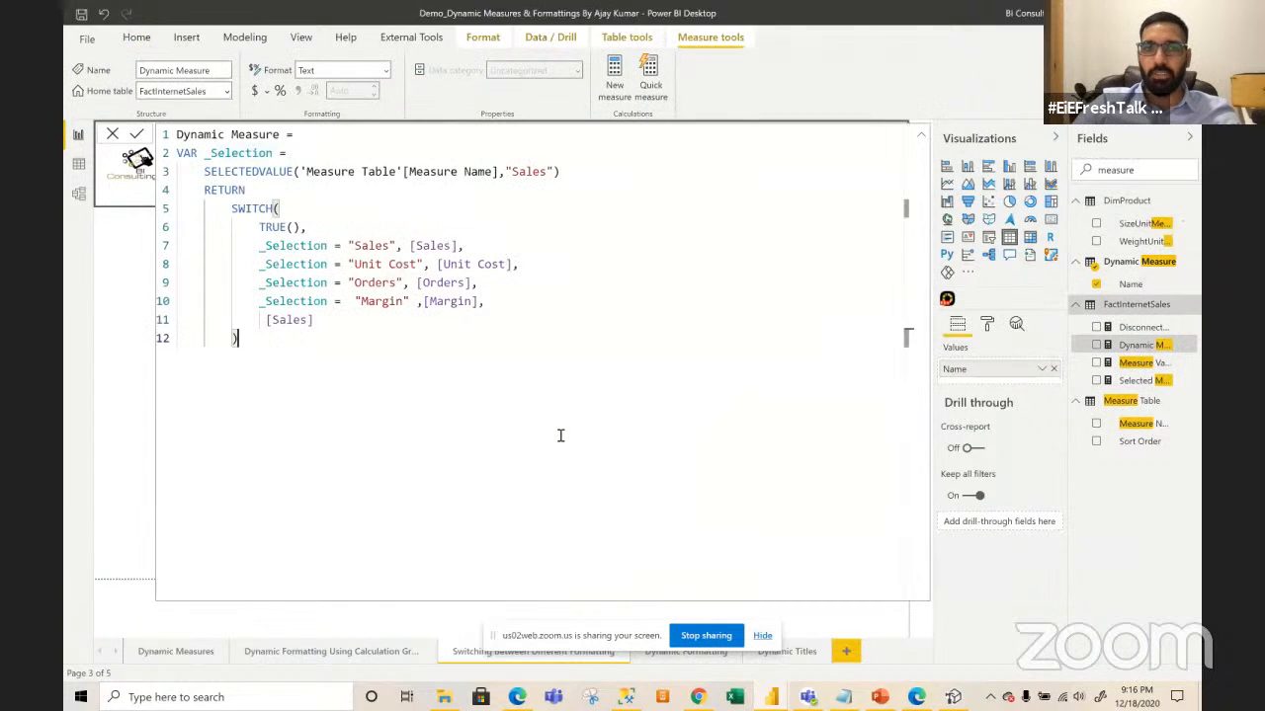
left_click(110, 139)
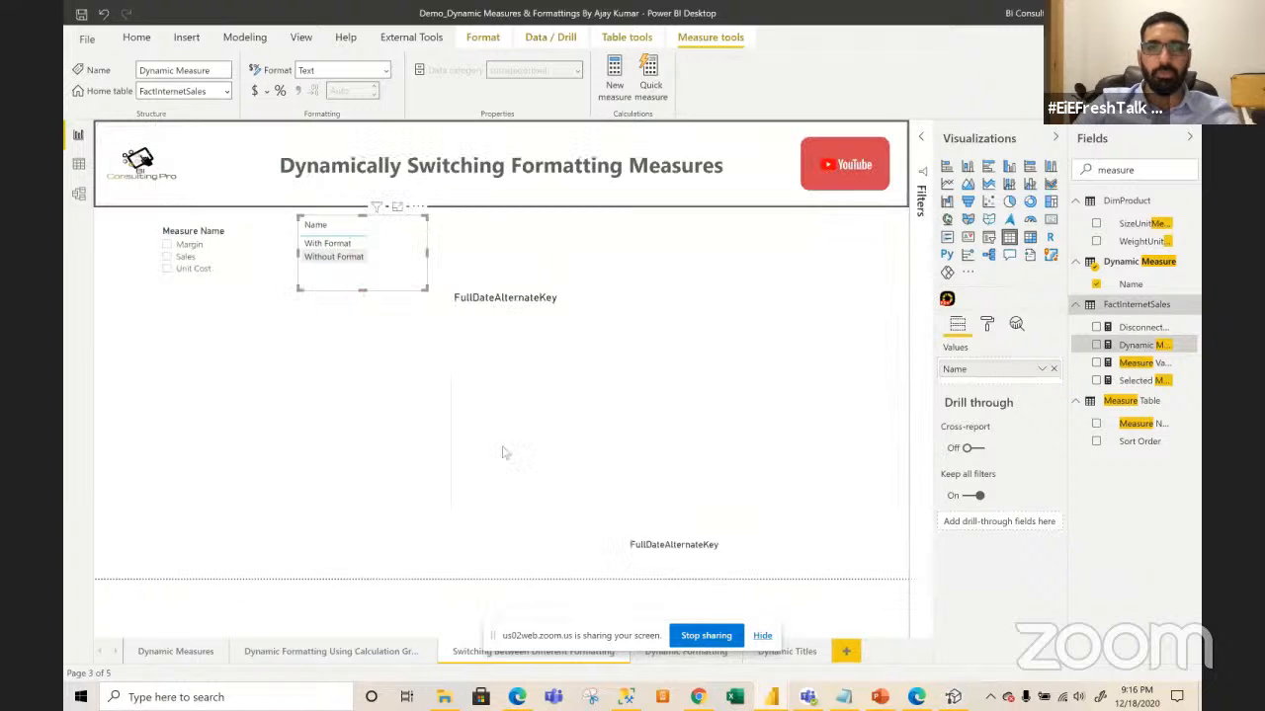
- Plot Dynamic Measure as the values of the FullDateAlternateKey column chart and widen the chart toward the slicers
left_click(530, 458)
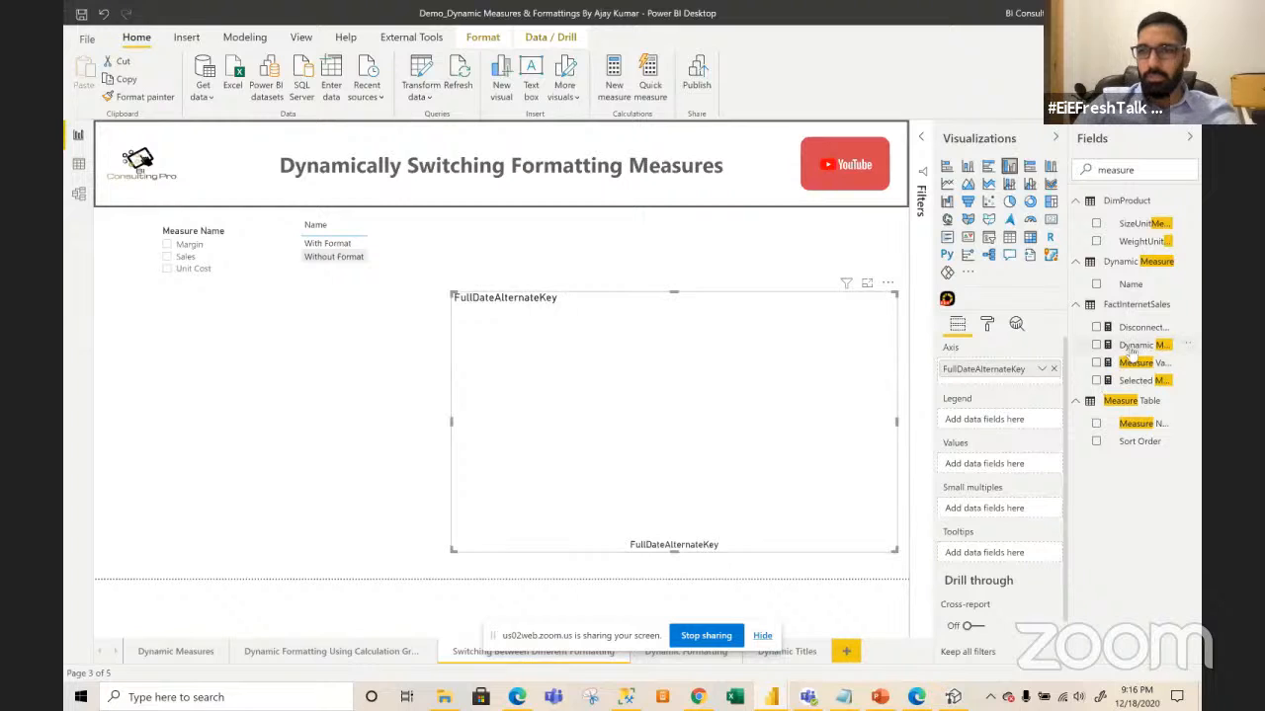
left_click_drag(1131, 346, 991, 482)
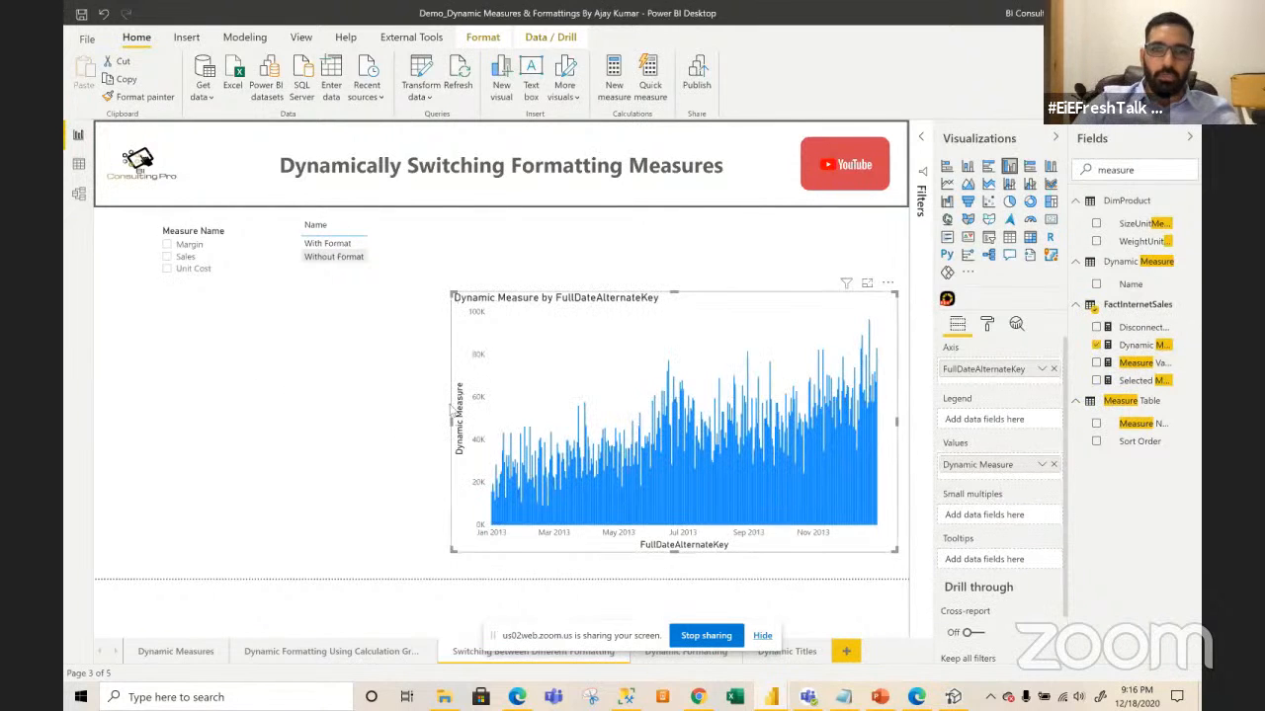
left_click_drag(452, 425, 386, 421)
left_click(576, 339)
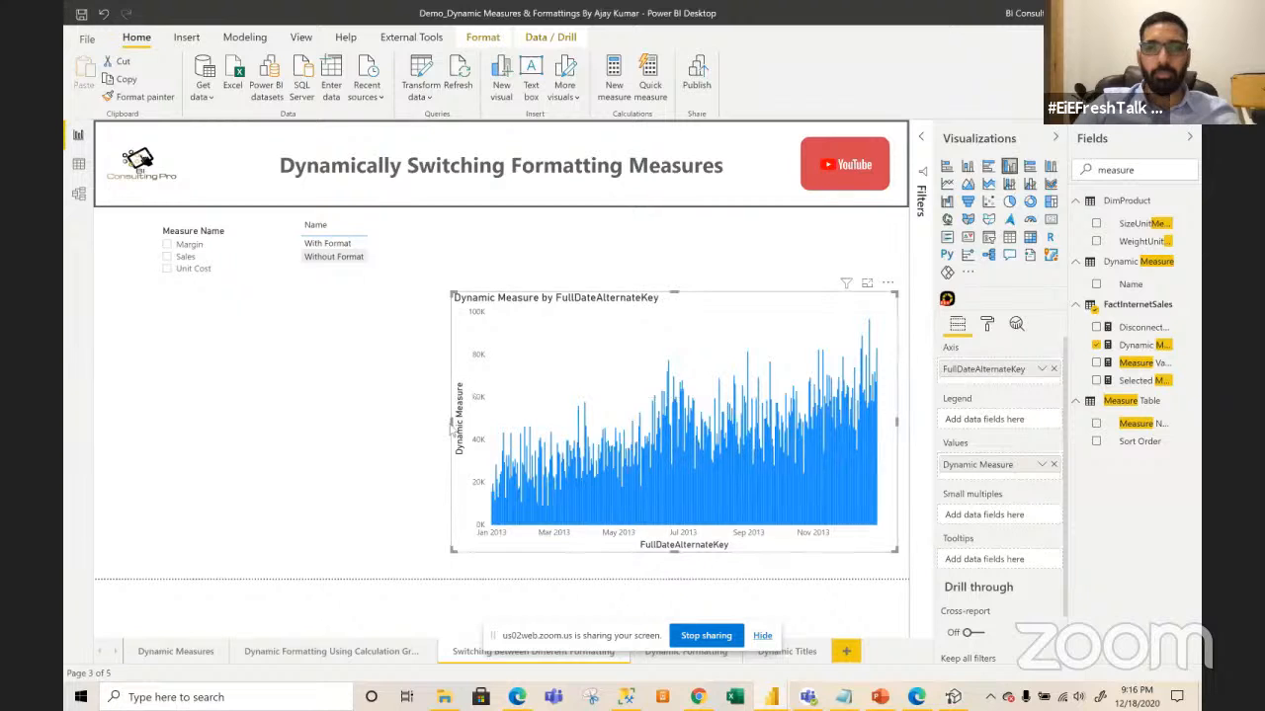
left_click_drag(447, 422, 386, 425)
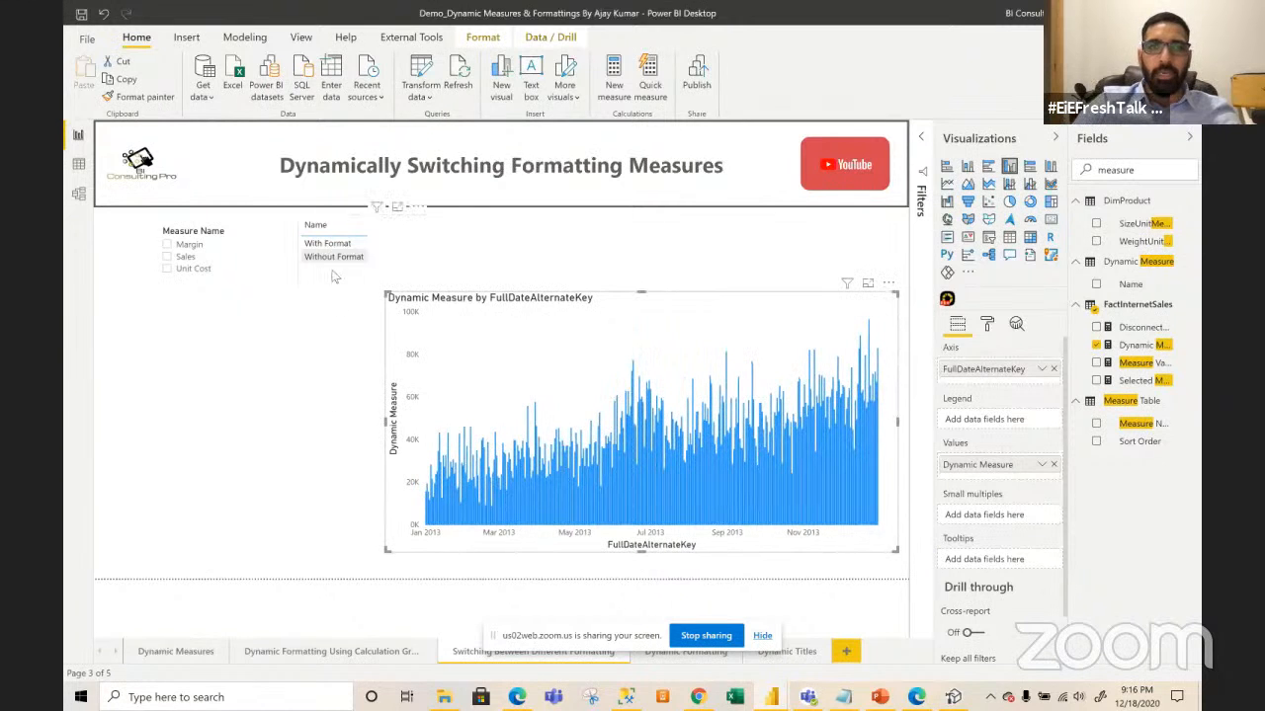
- Select Sales in the Measure Name slicer and With Format in the Name table, and inspect a chart column's tooltip
left_click(289, 285)
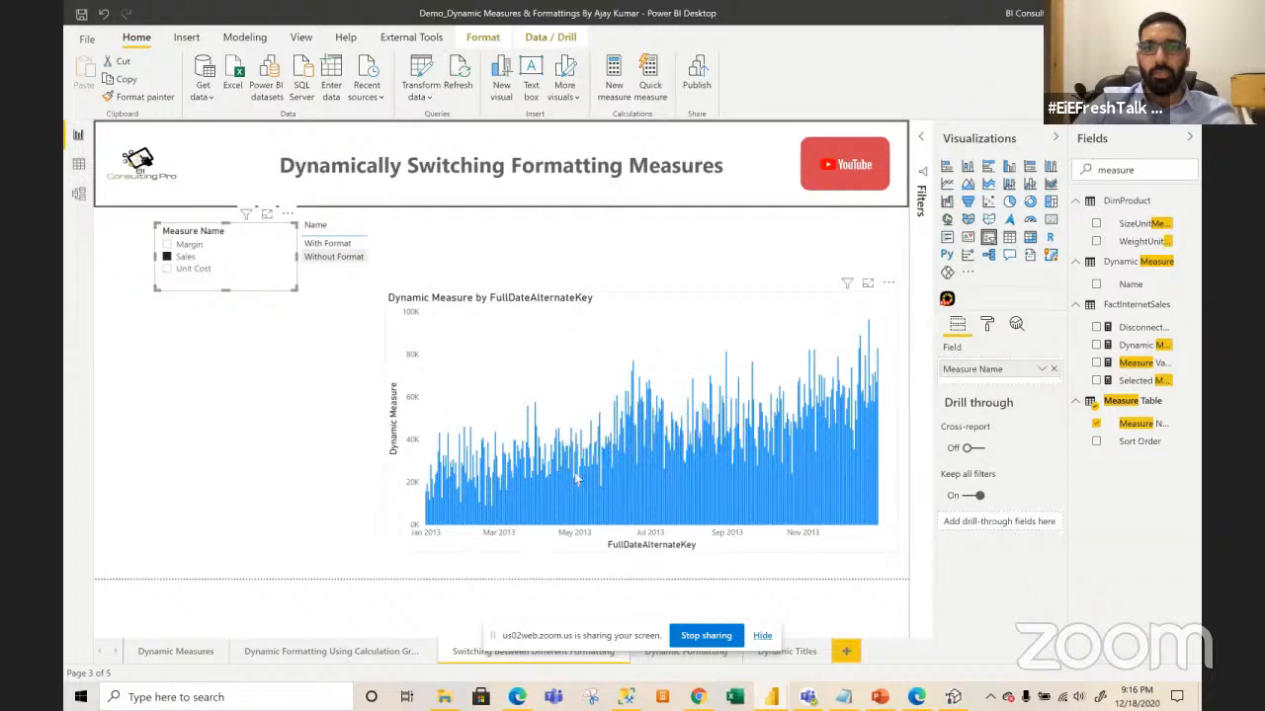
left_click(751, 346)
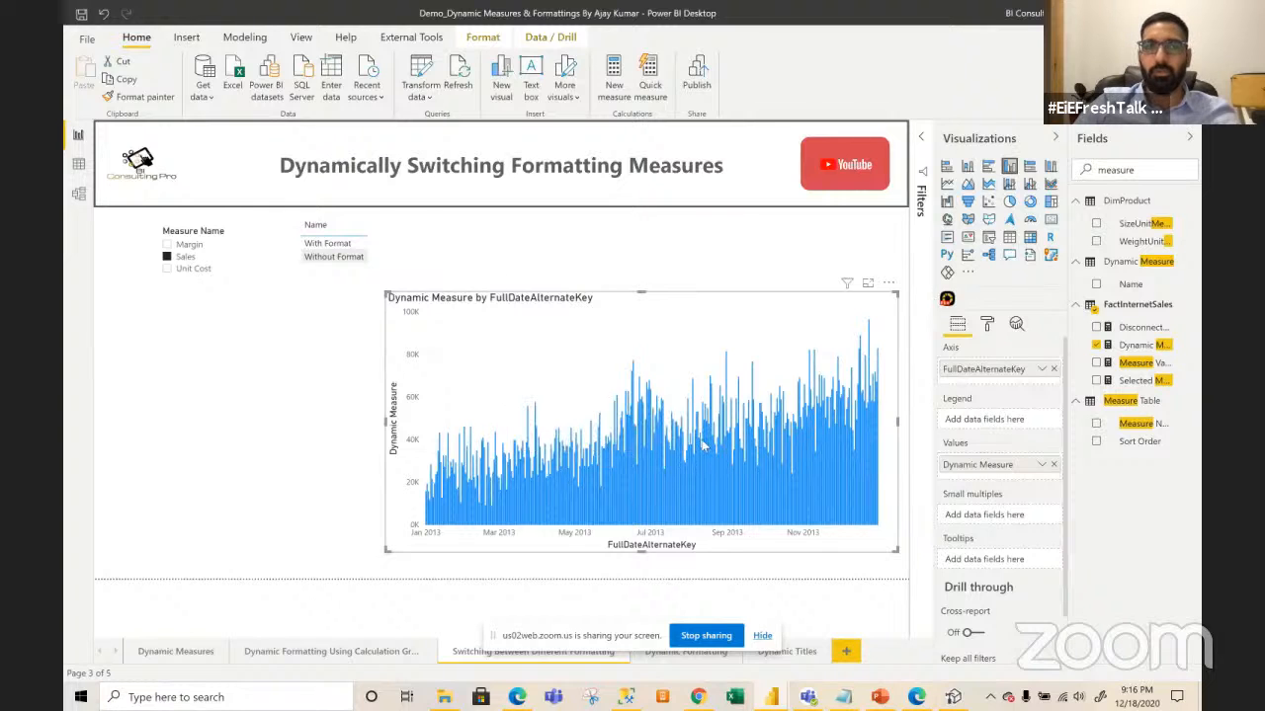
left_click(376, 274)
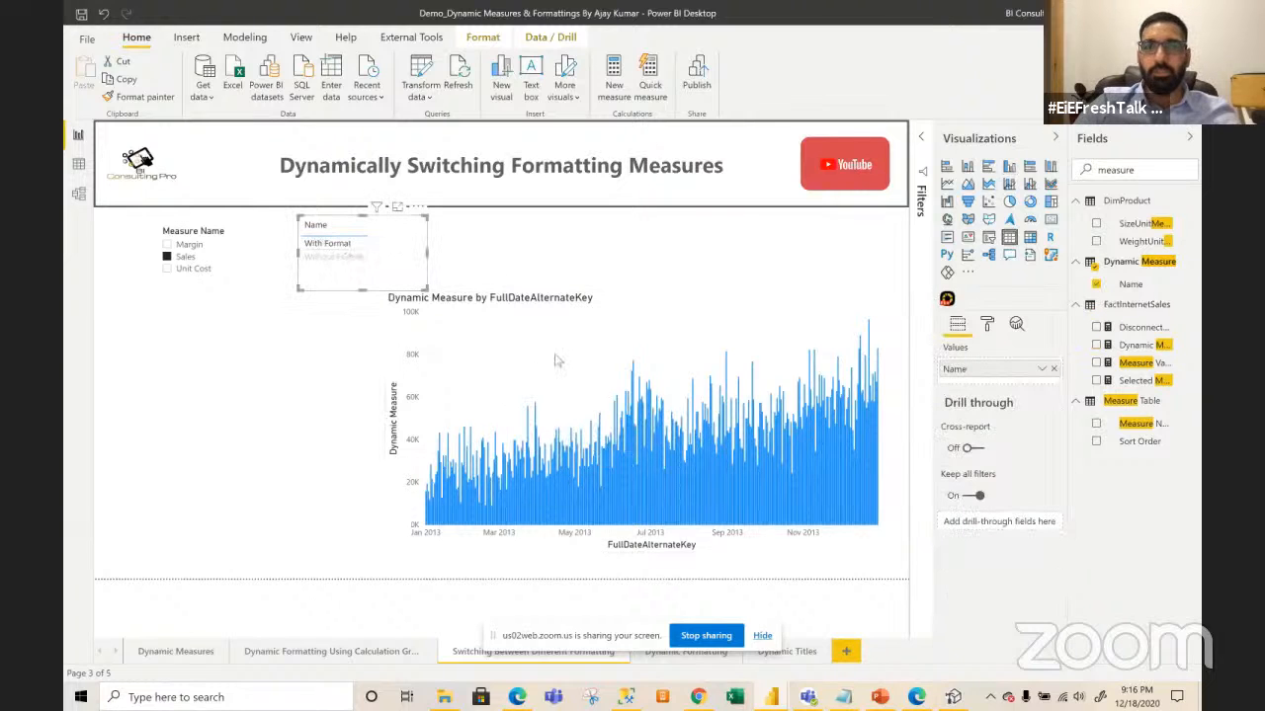
mouse_move(633, 486)
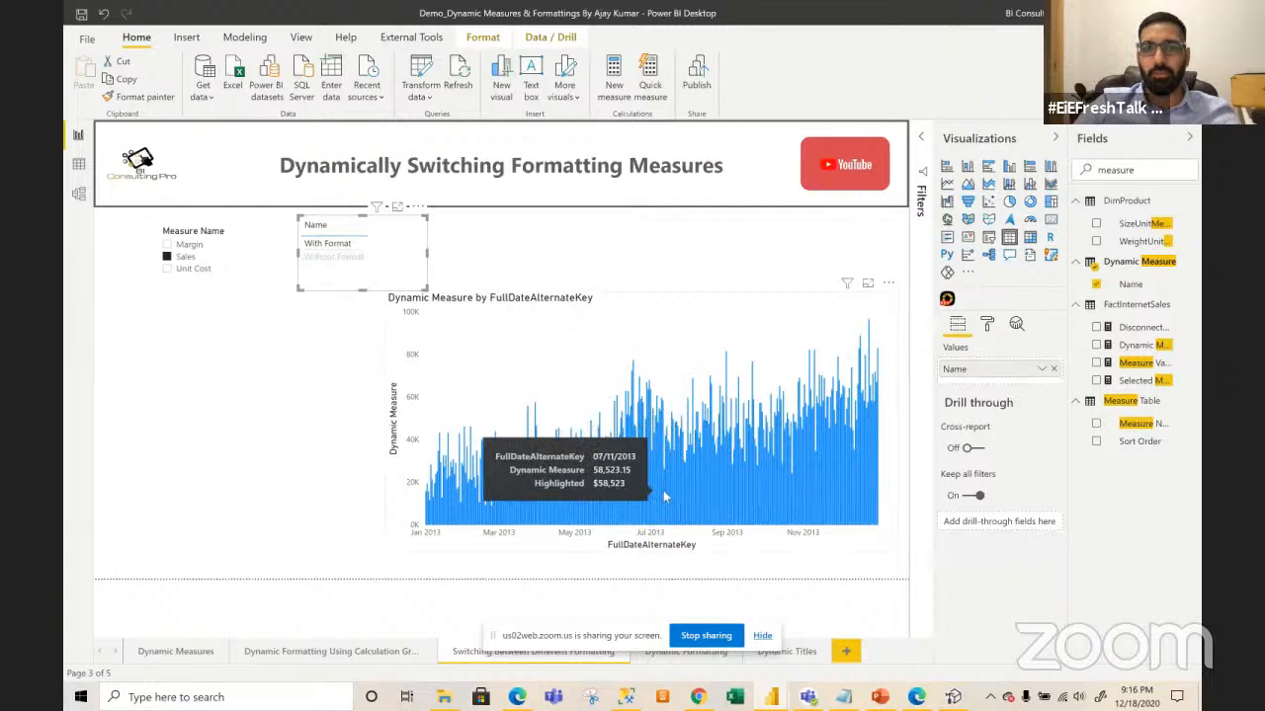
- Narrow the column chart, turn a duplicate of it into a table, and place the table in reduced width below the Measure Name slicer
left_click(731, 305)
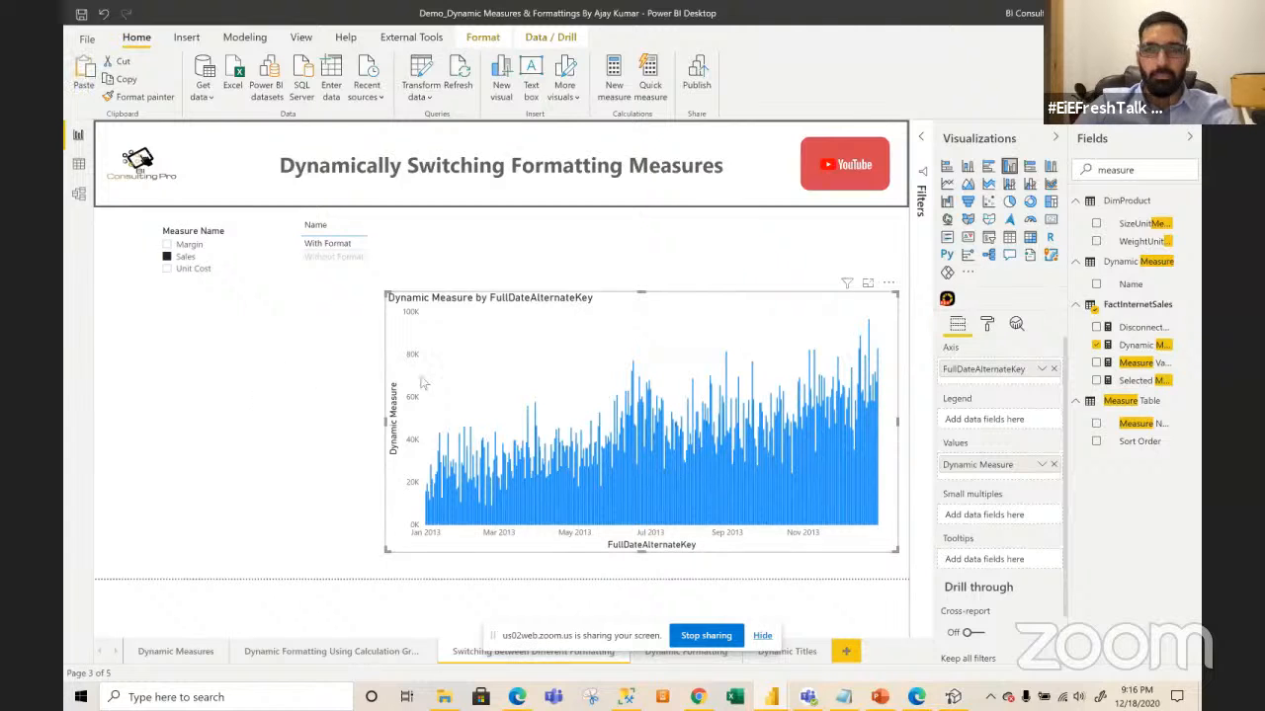
left_click_drag(384, 422, 559, 425)
left_click(411, 459)
key("ctrl+z")
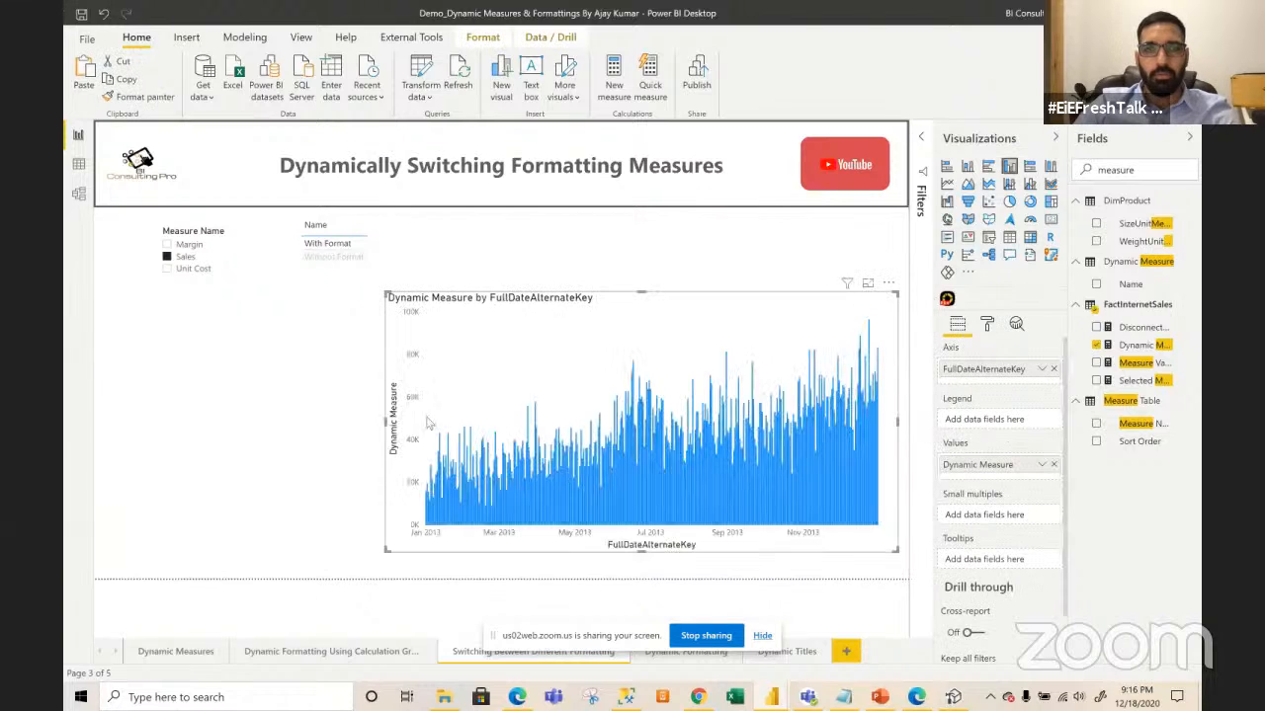
left_click(1009, 237)
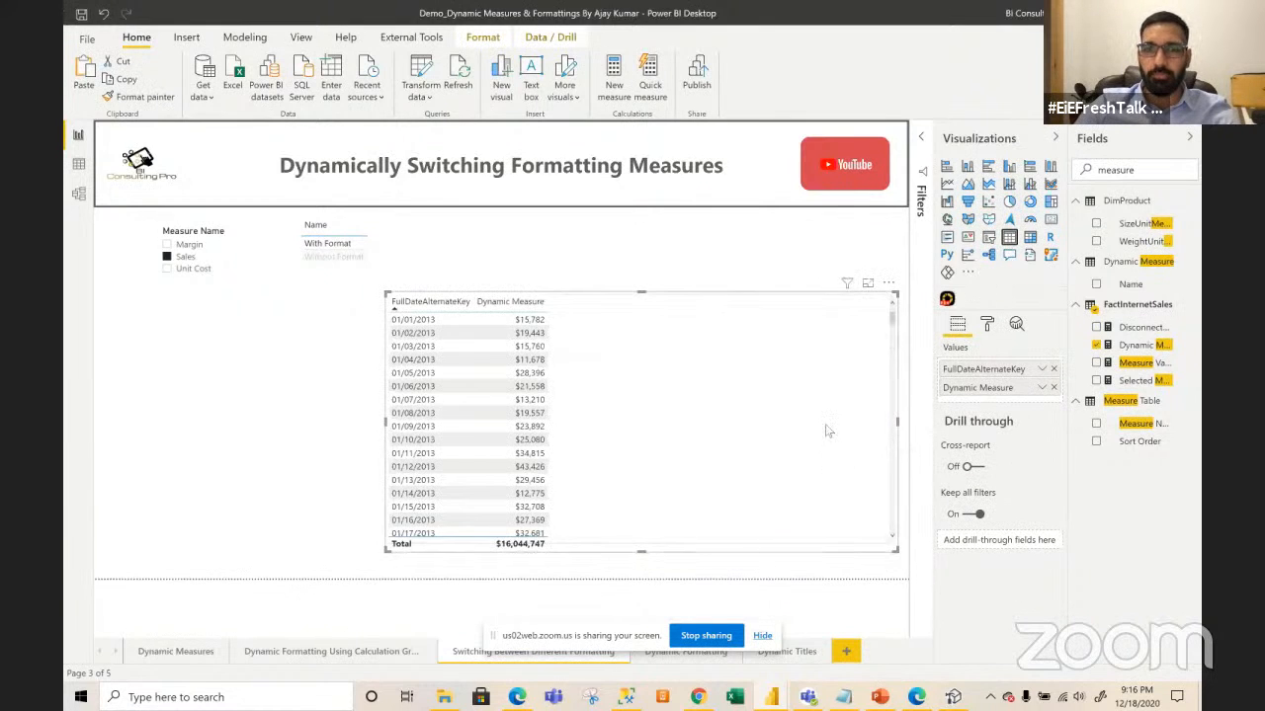
left_click_drag(827, 429, 494, 464)
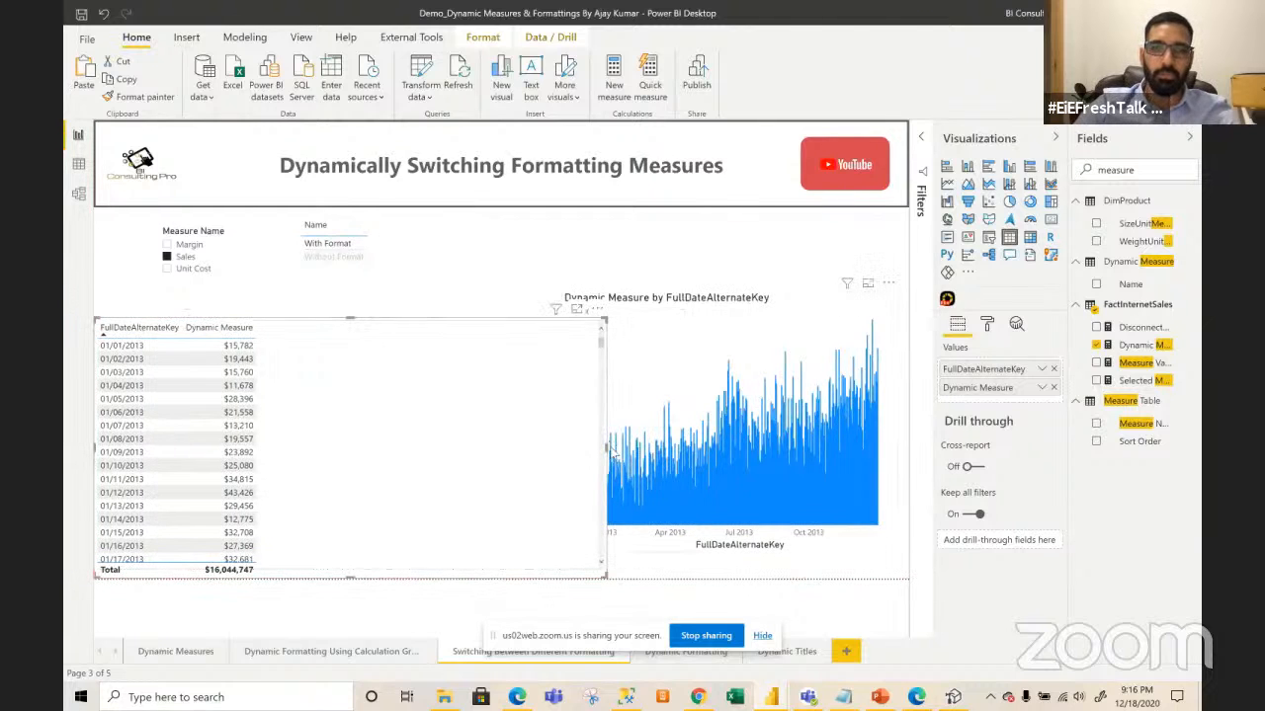
left_click_drag(605, 448, 362, 450)
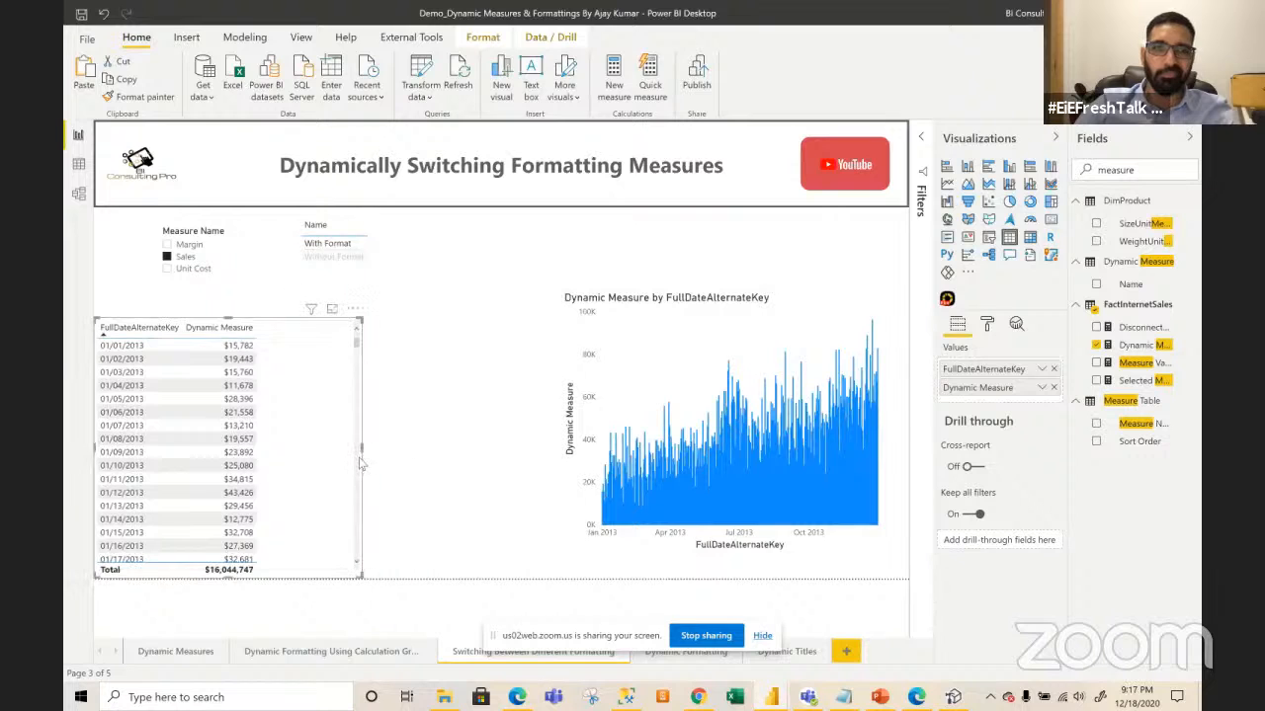
- Convert the Name table visual to a slicer and turn on Single select in its selection controls
left_click(398, 223)
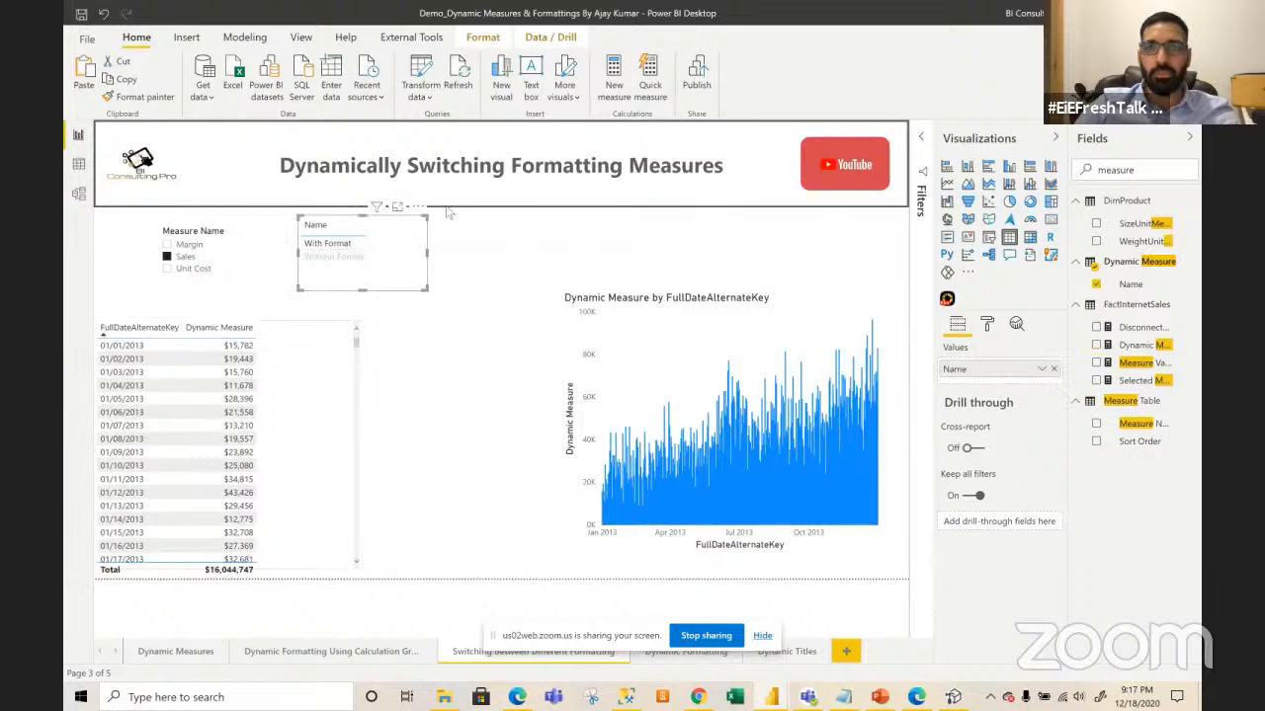
left_click(988, 237)
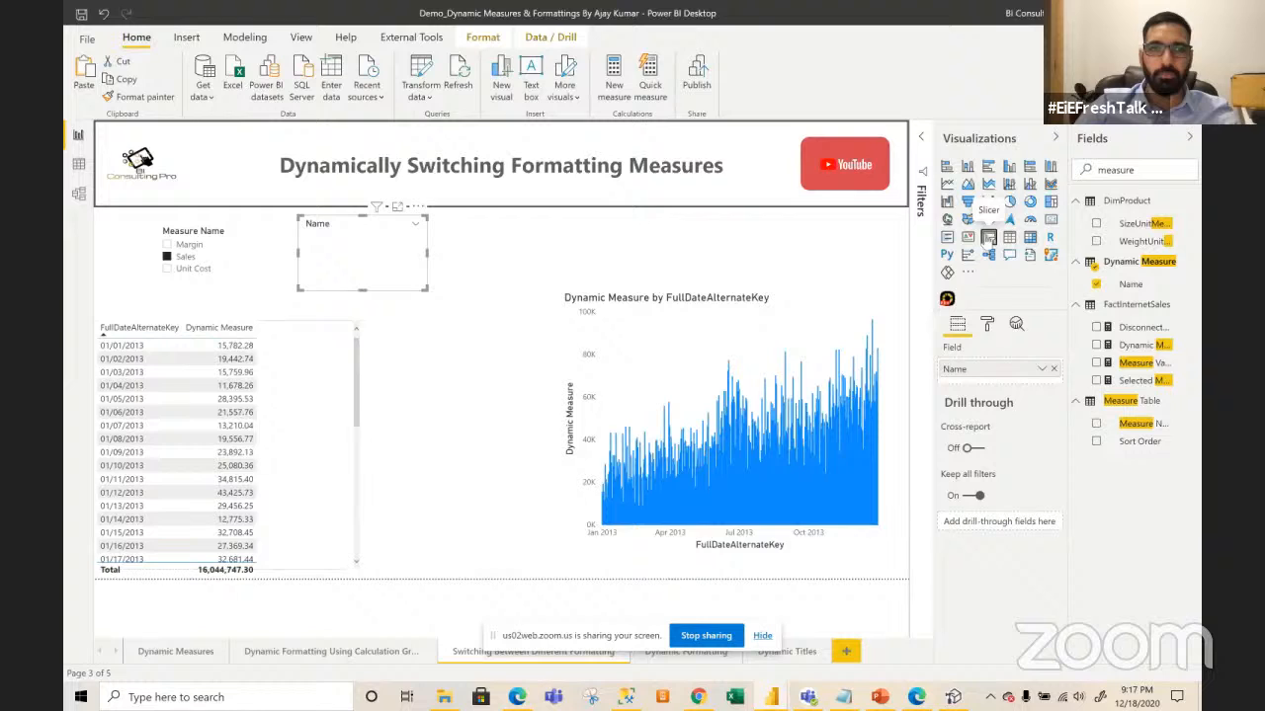
left_click(987, 324)
left_click(988, 406)
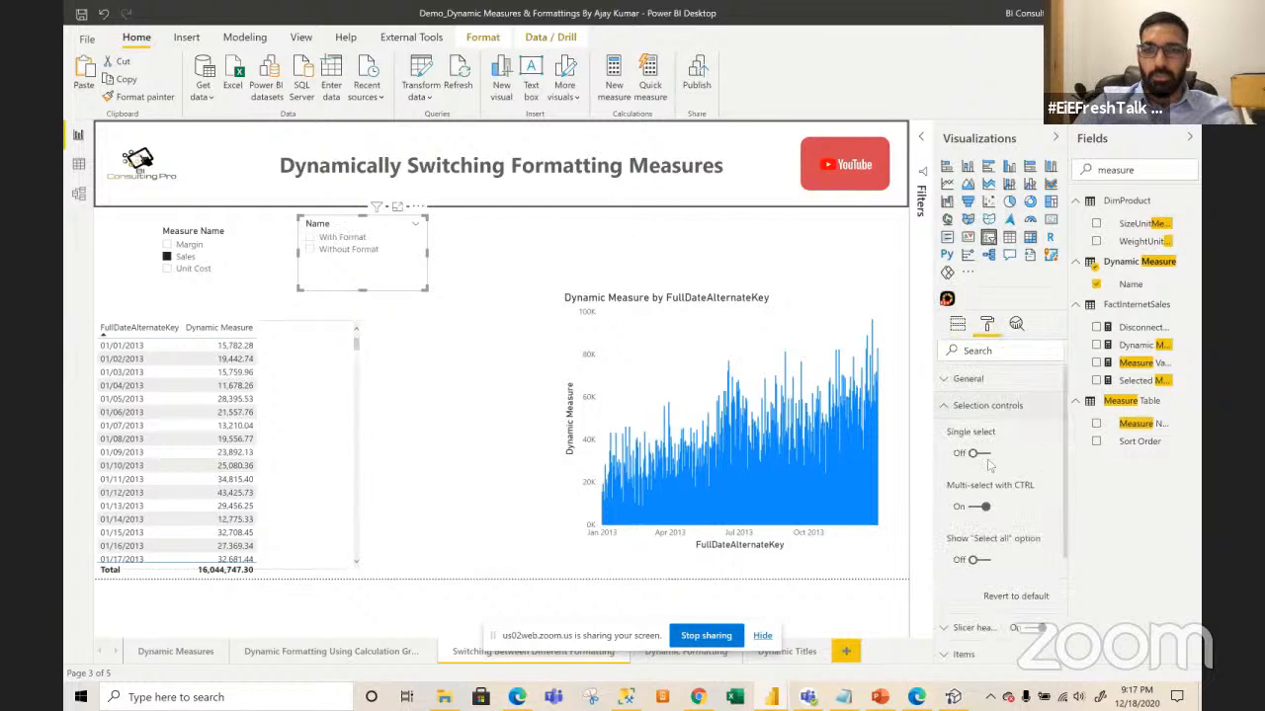
left_click(978, 452)
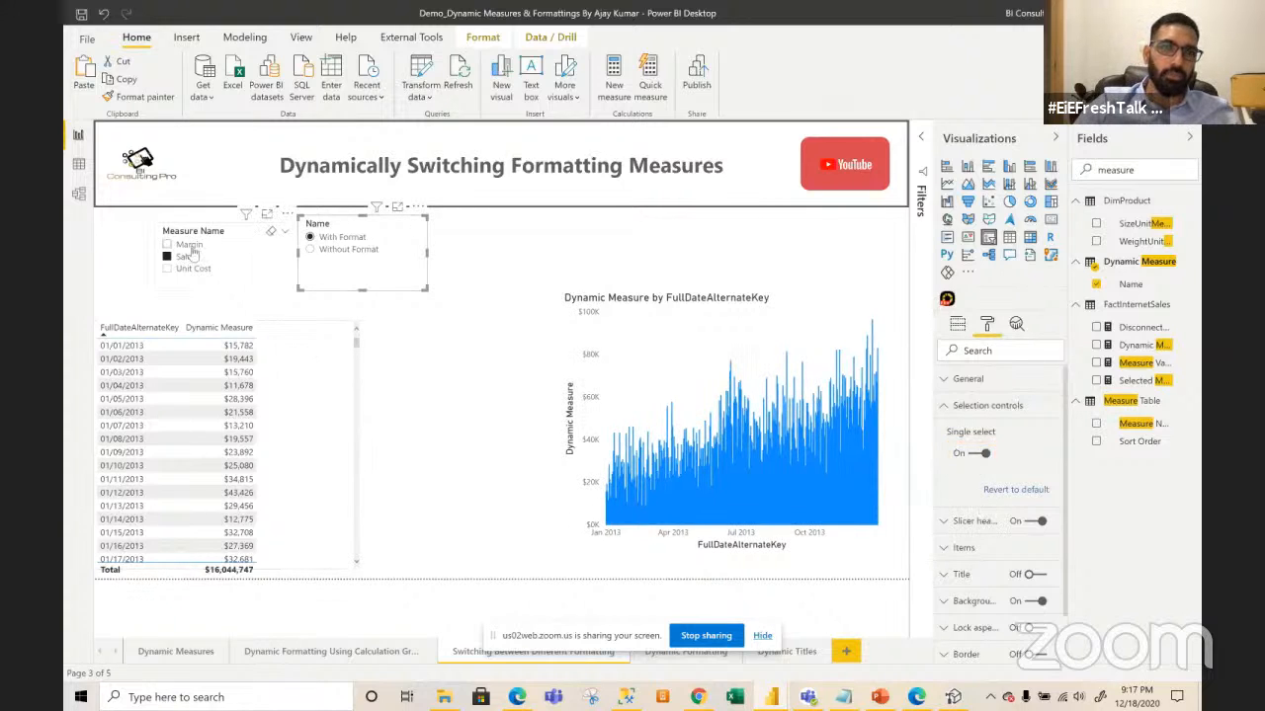
- Test the slicers with Margin and Unit Cost under With Format, and with Margin under Without Format
left_click(189, 244)
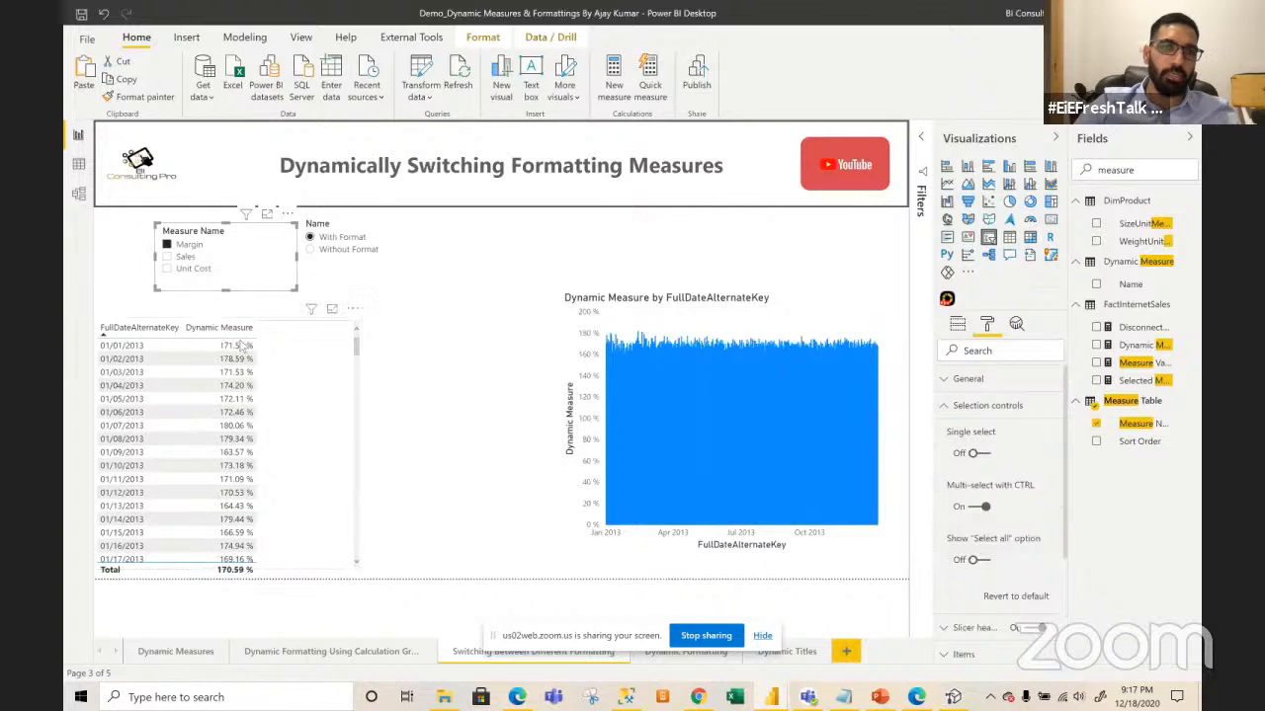
left_click(182, 268)
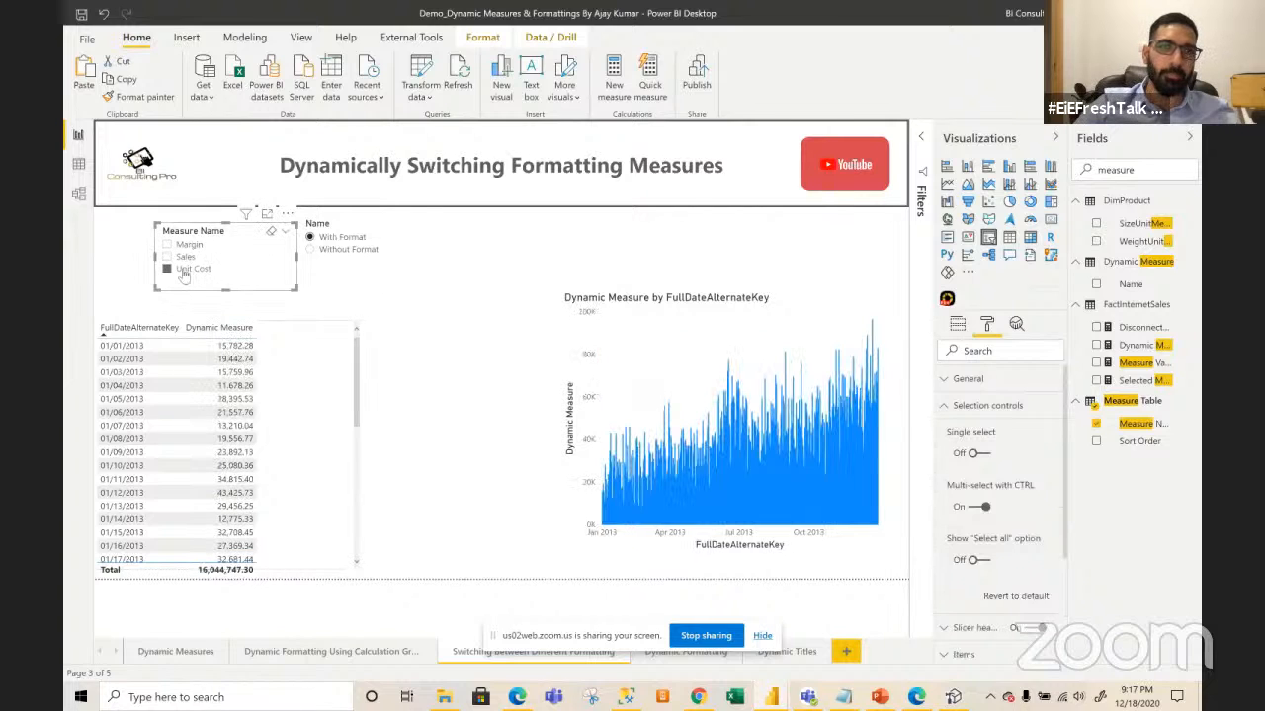
left_click(341, 250)
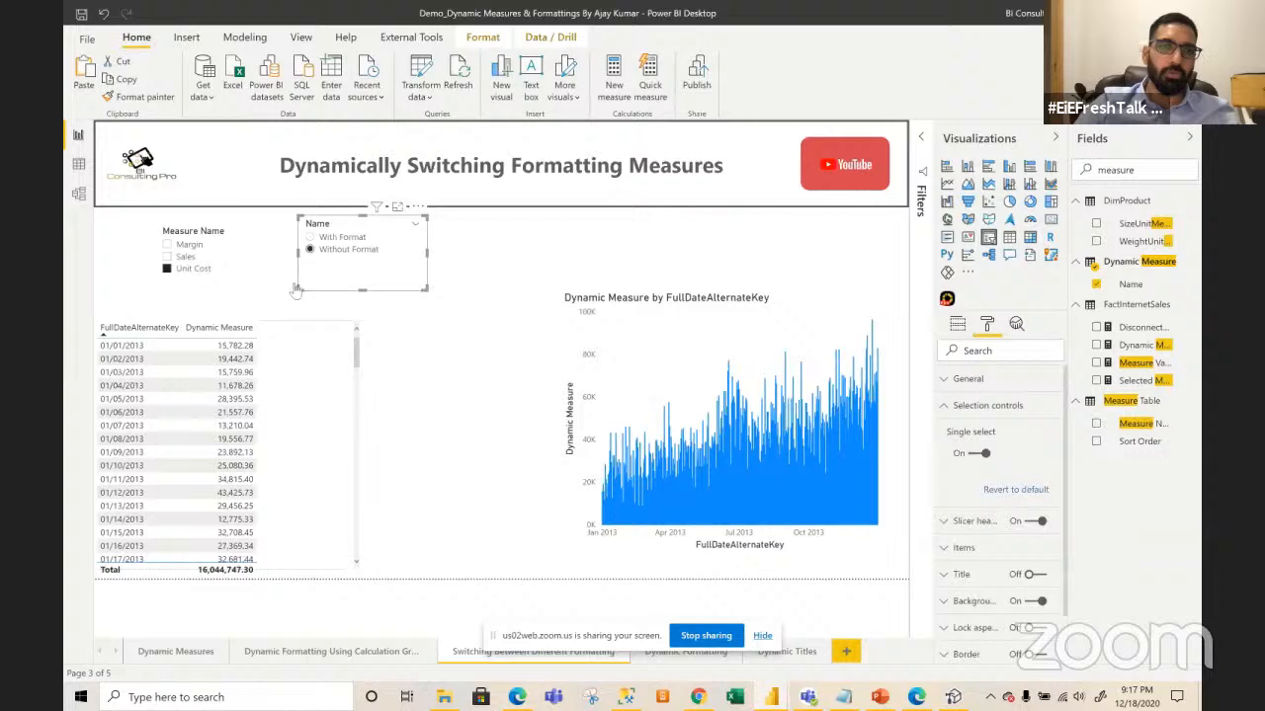
left_click(192, 261)
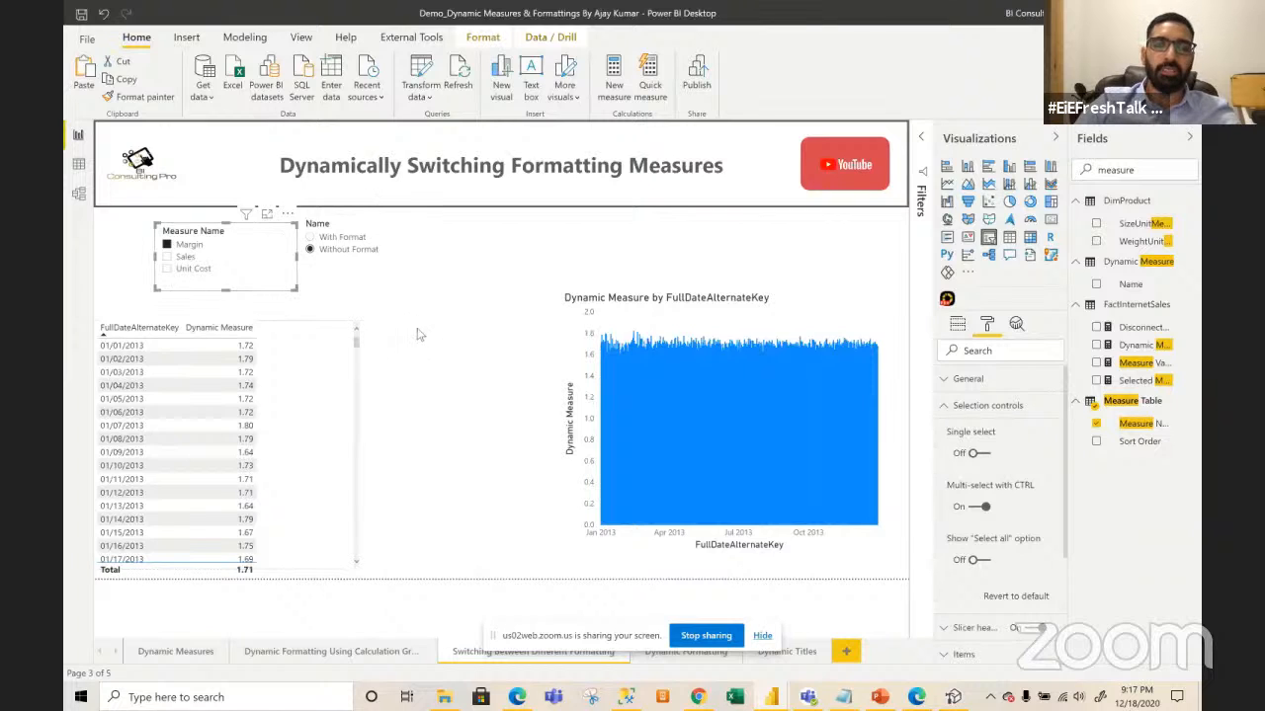
- Move the Name slicer slightly farther from the Measure Name slicer and switch it to With Format
left_click_drag(395, 283, 435, 309)
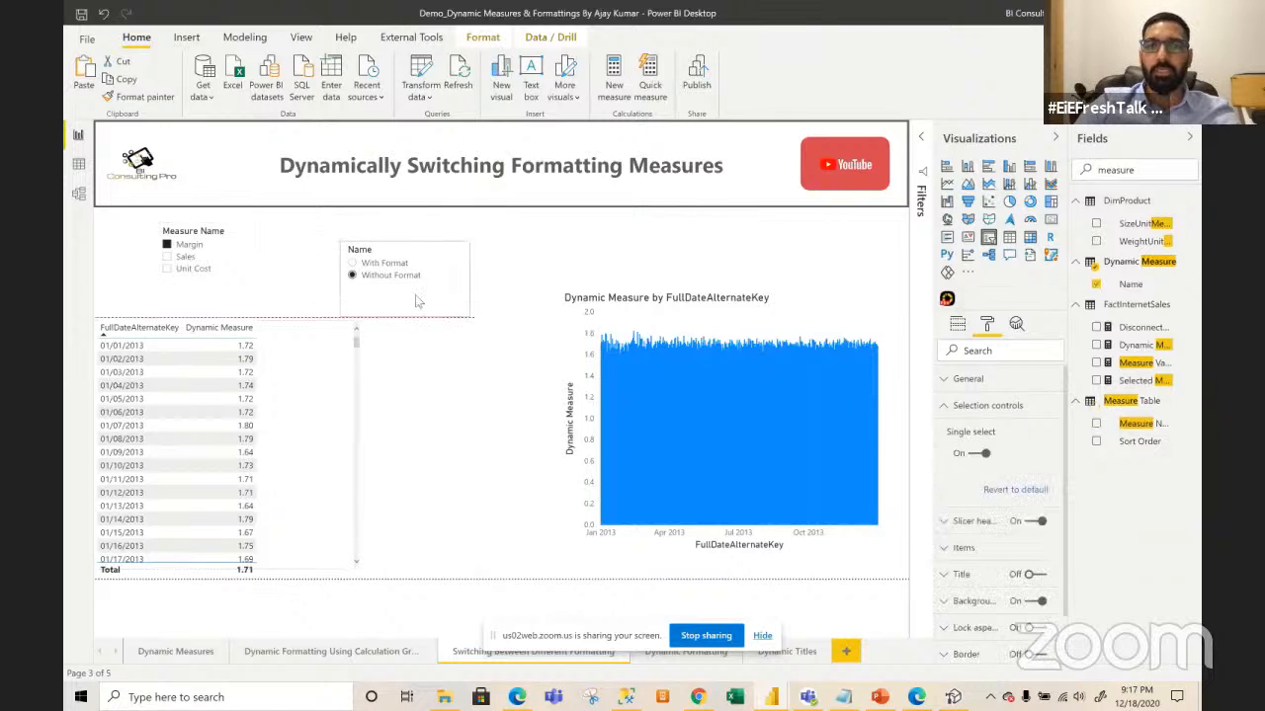
left_click(450, 462)
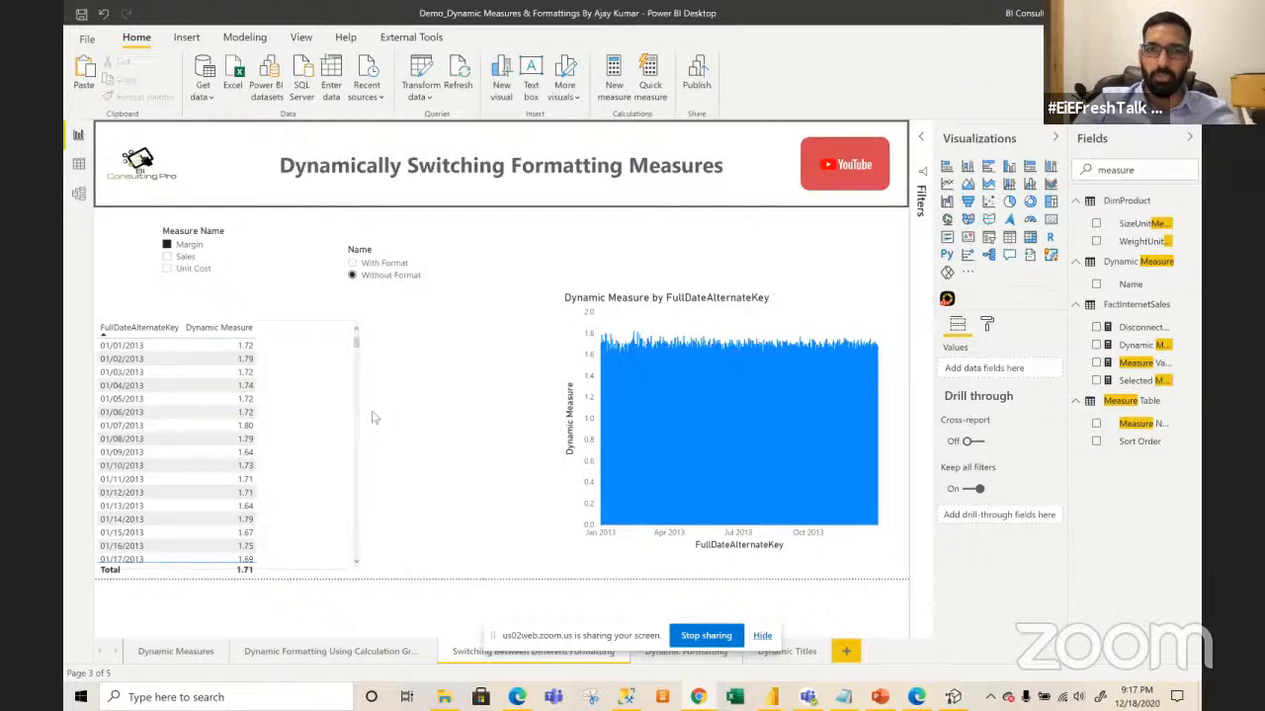
mouse_move(617, 371)
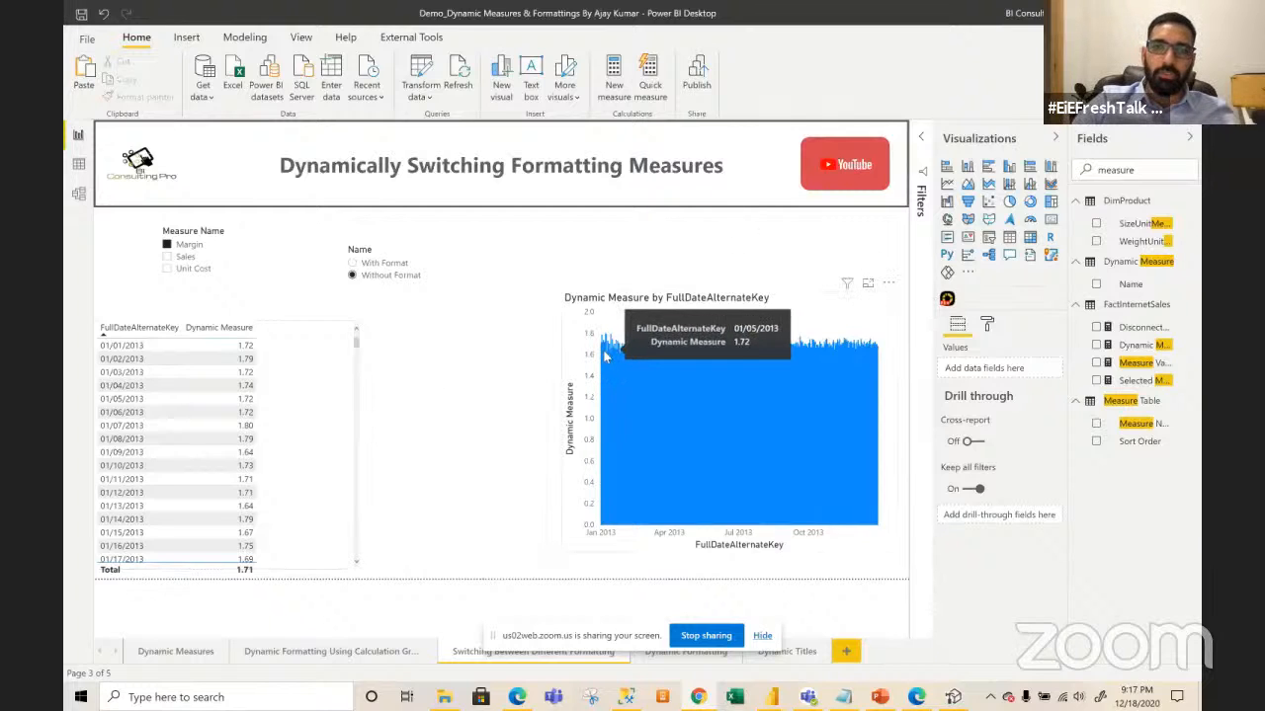
left_click(354, 262)
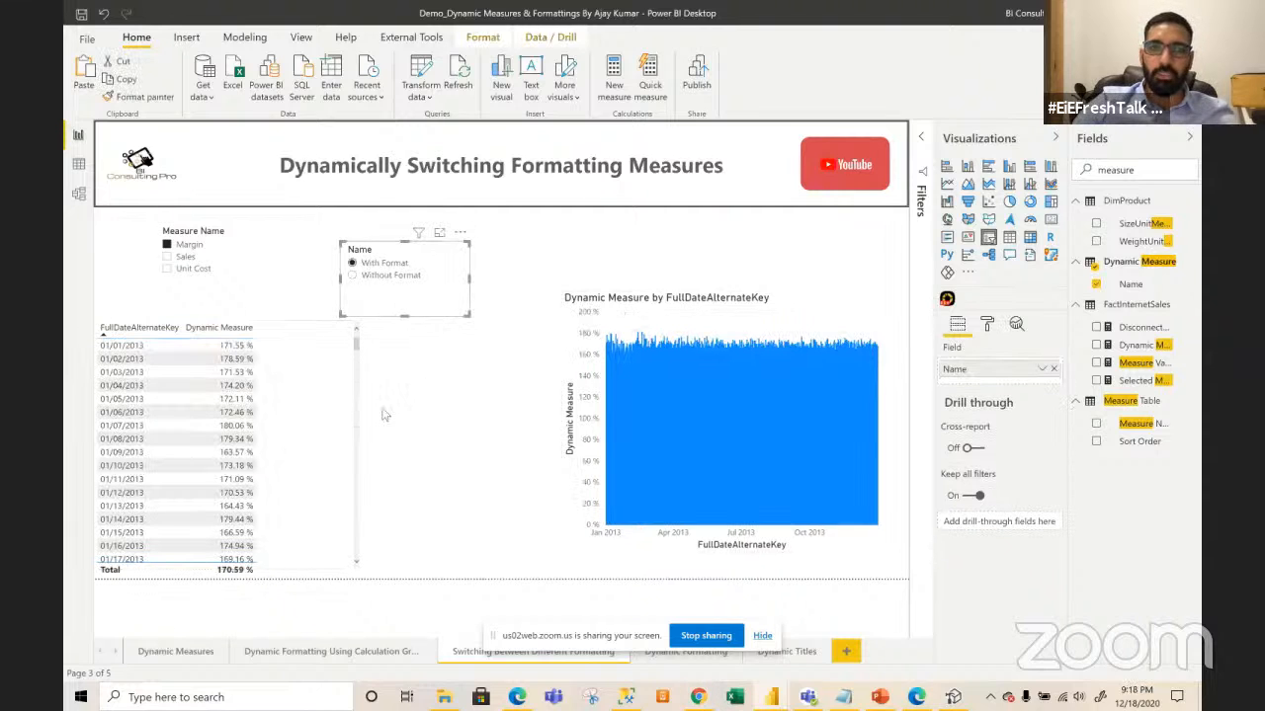
- Switch the Measure Name slicer to Sales under With Format and check the formatting in the column chart and the table
mouse_move(706, 421)
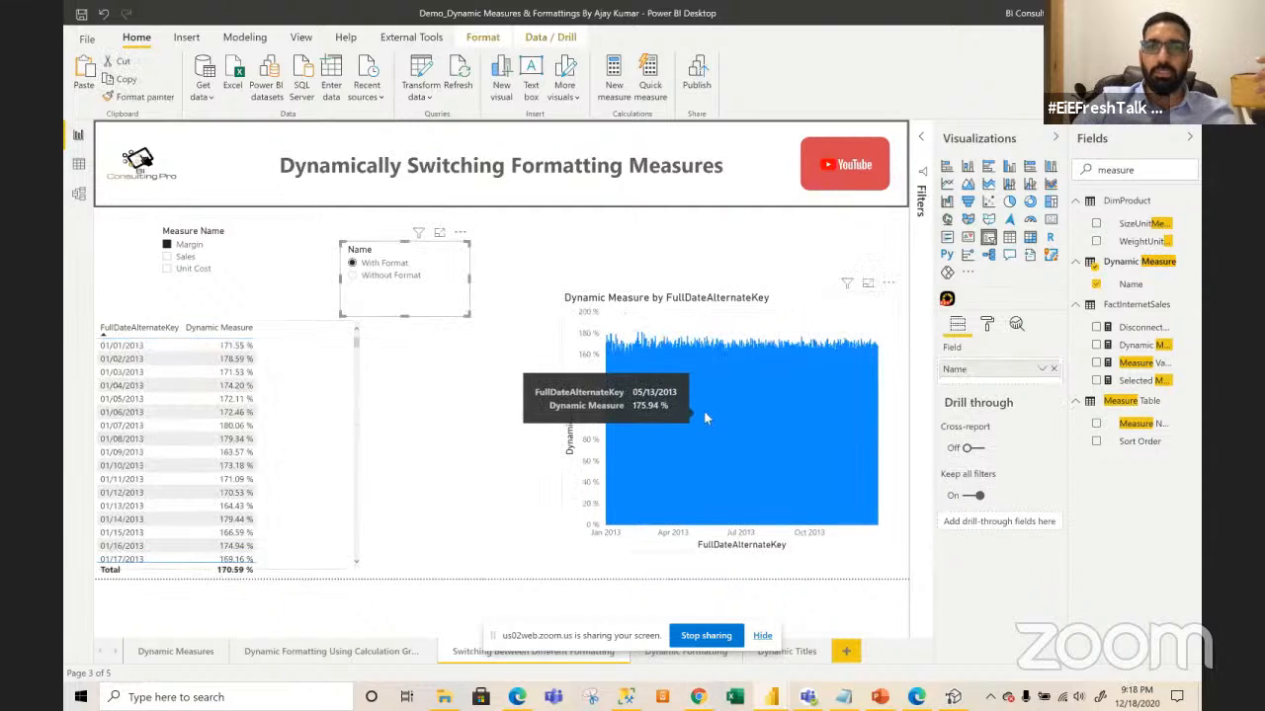
left_click(182, 256)
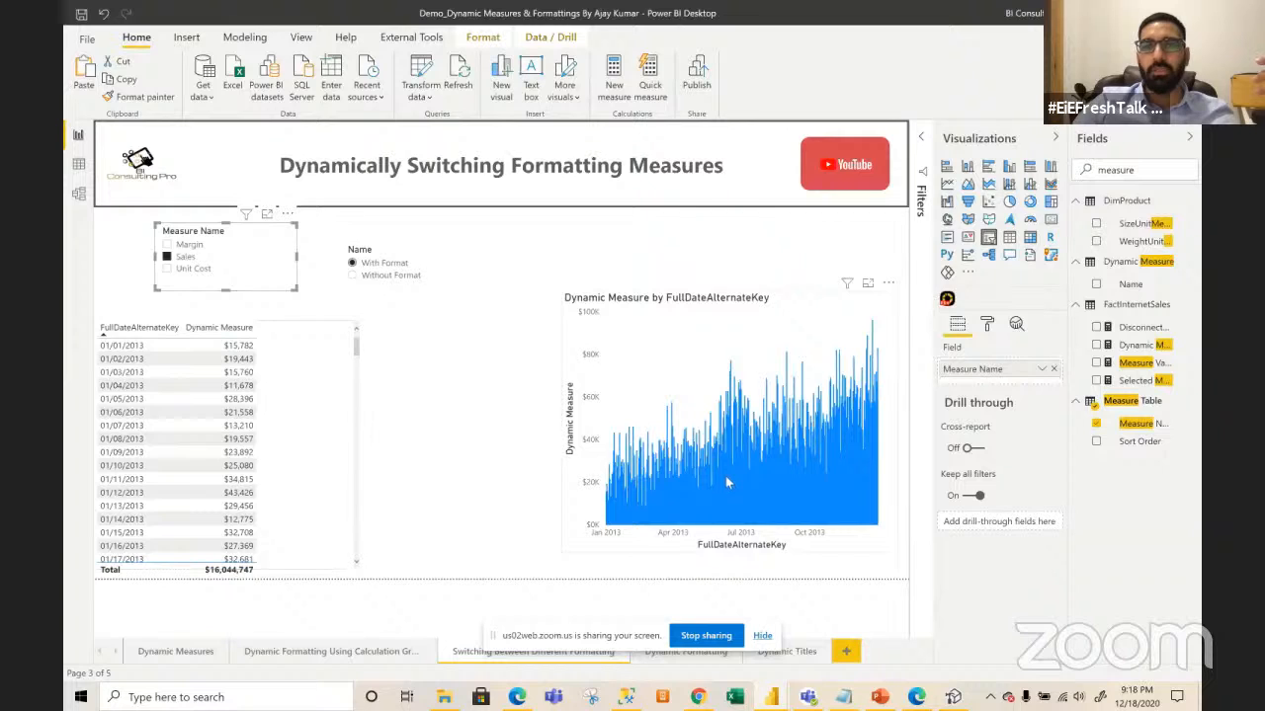
mouse_move(728, 482)
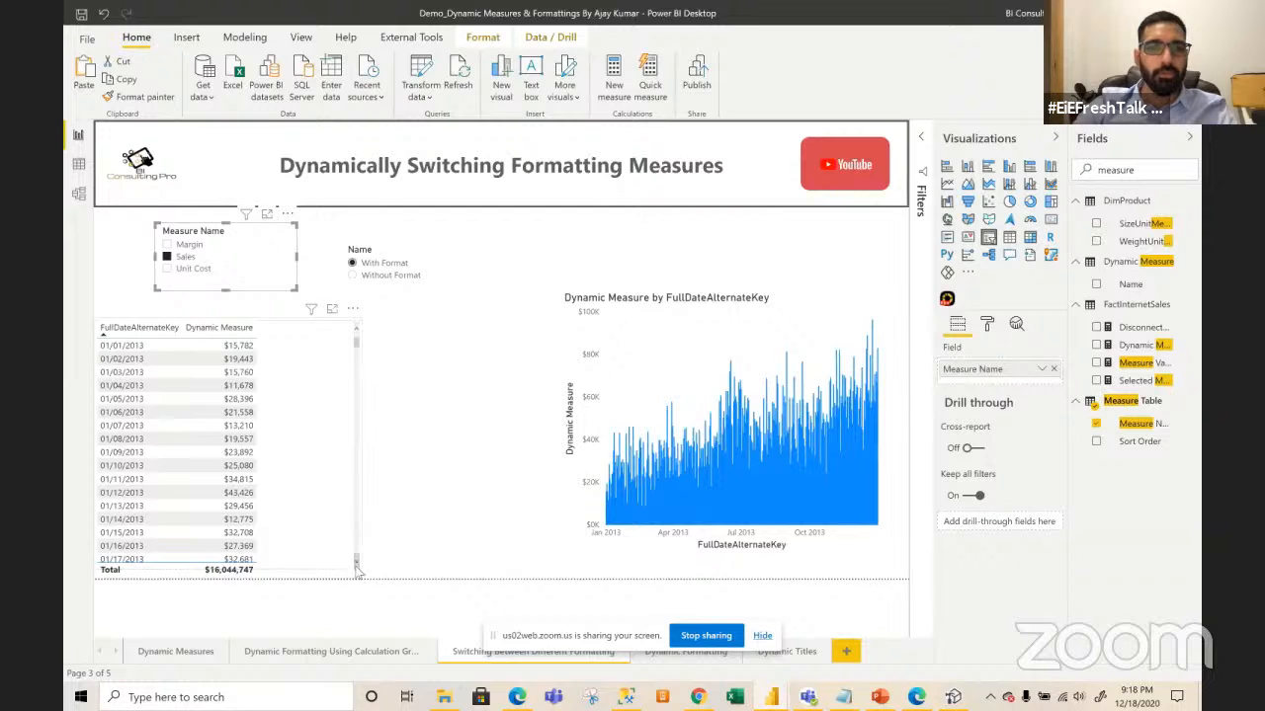
left_click(358, 570)
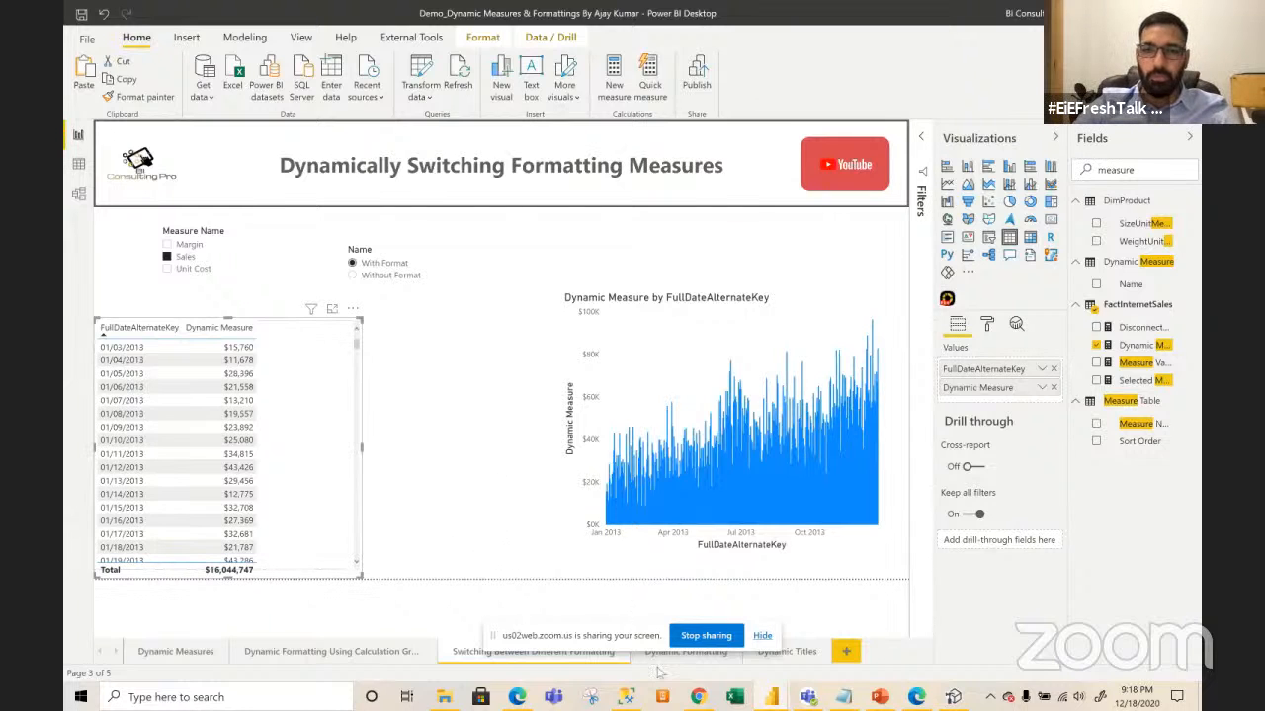
- Switch to the Demo_Page Navigation With RLS report window in Power BI Desktop
mouse_move(778, 700)
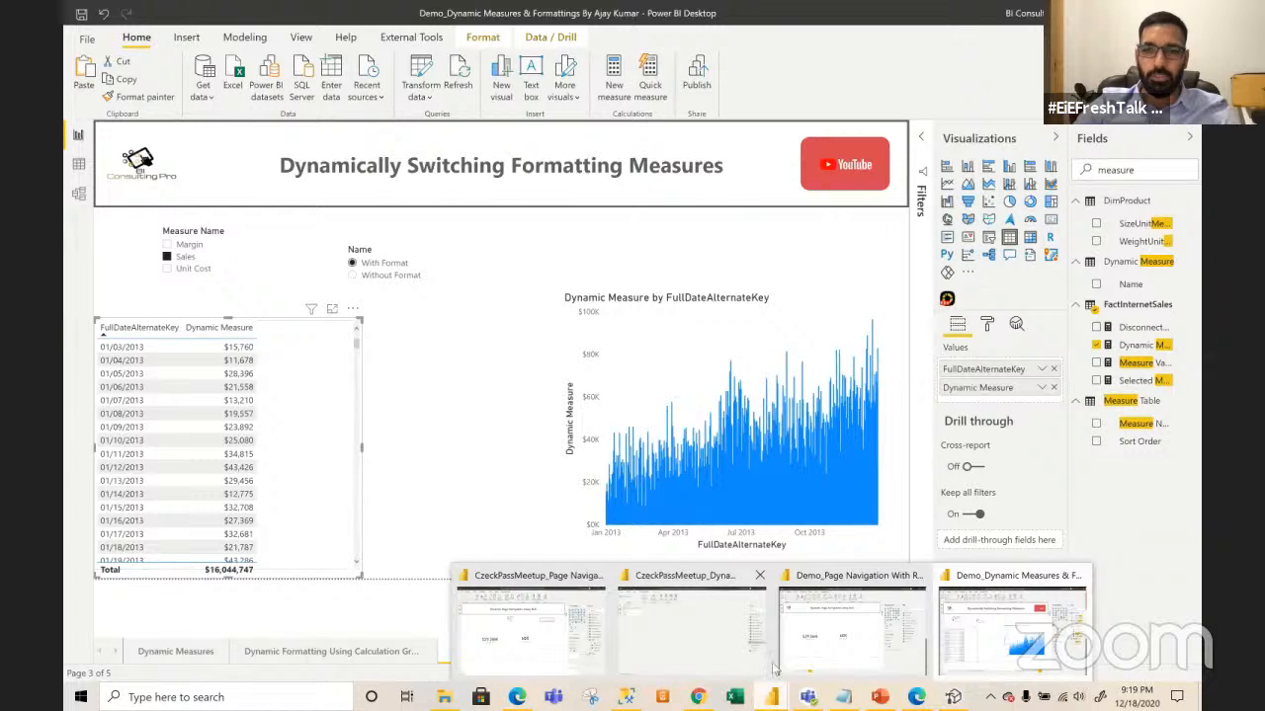
left_click(816, 655)
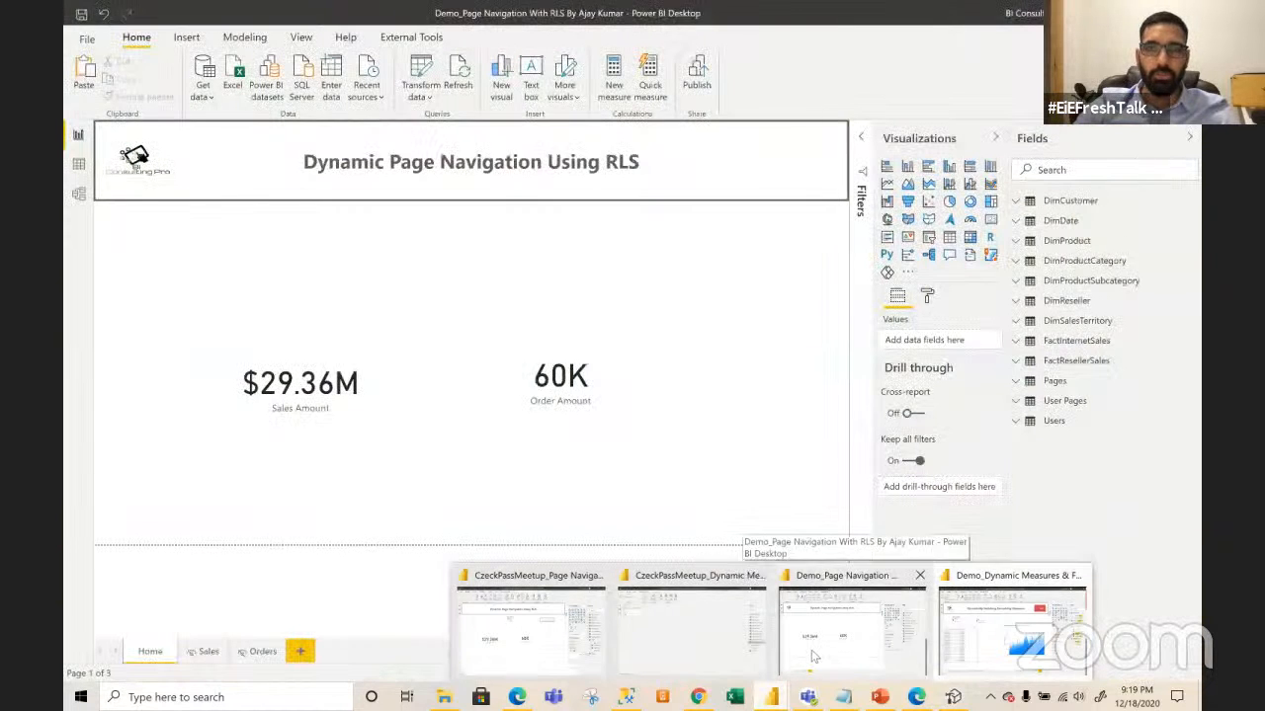
left_click(815, 654)
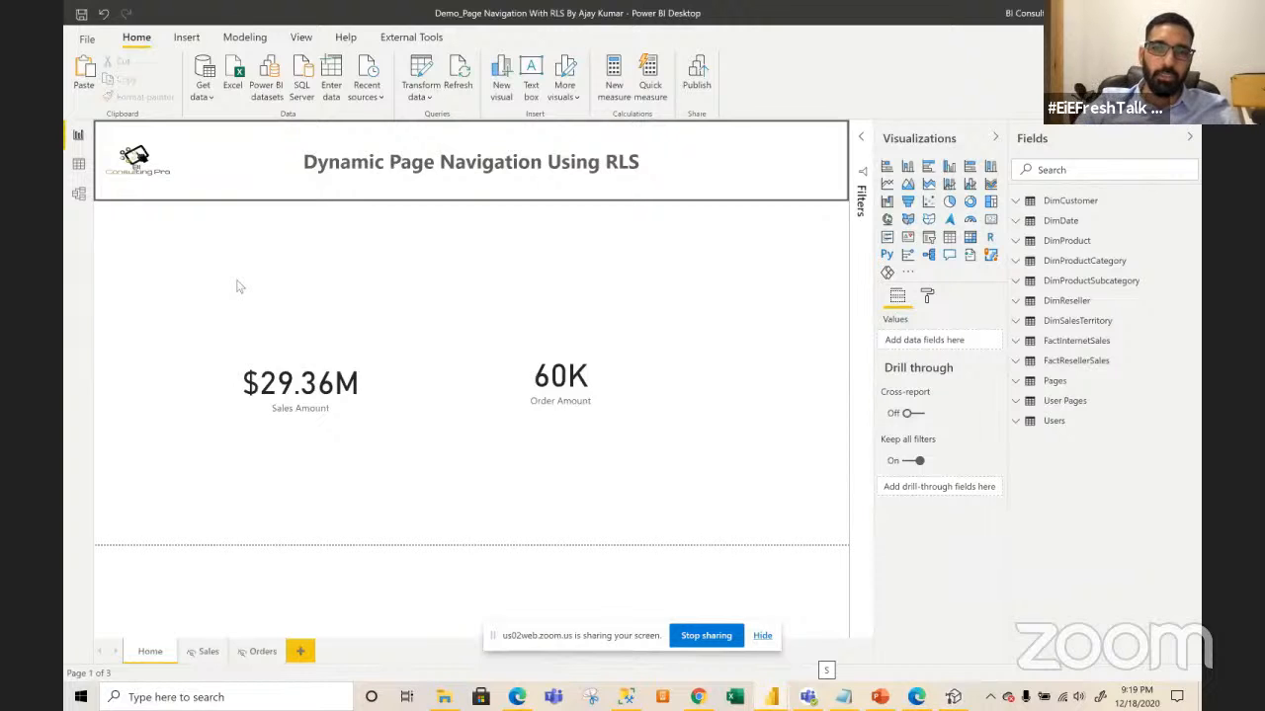
- Show the report's data model, collapse the Fields pane, and enlarge the diagram around the User Pages, Users and Pages tables
left_click(79, 193)
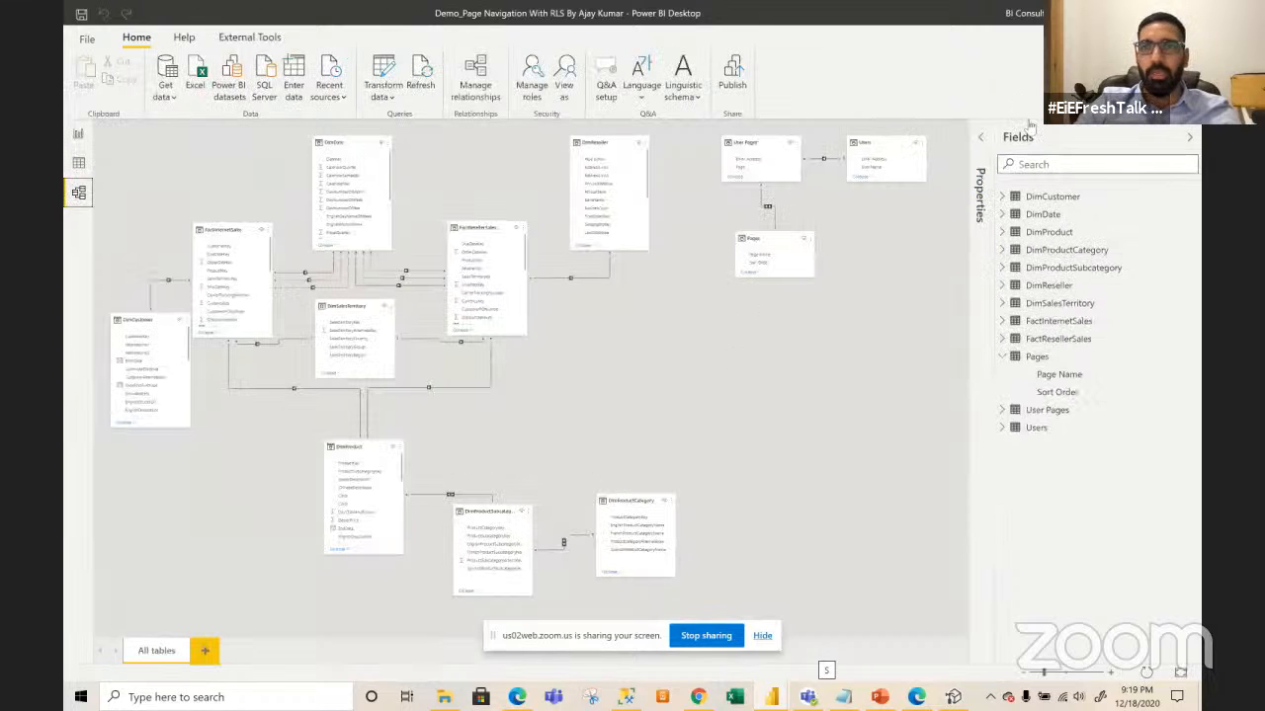
left_click(1189, 137)
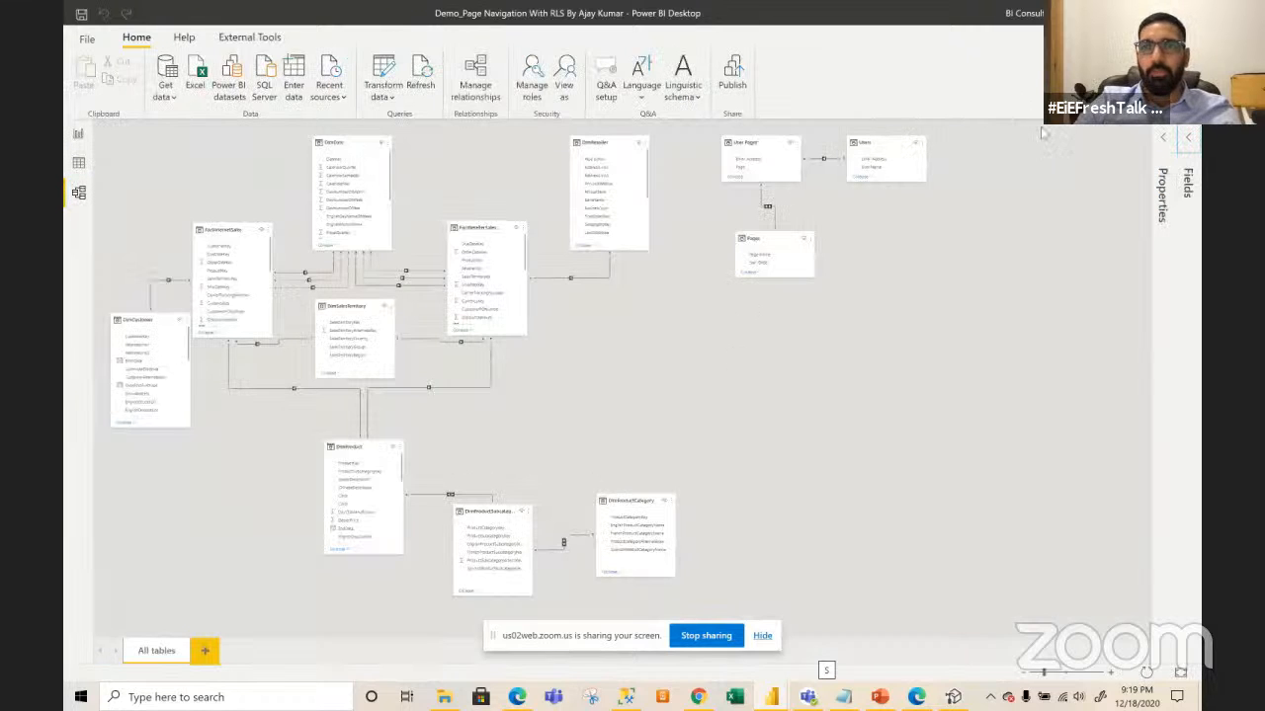
left_click(1091, 673)
left_click_drag(1143, 391, 1154, 227)
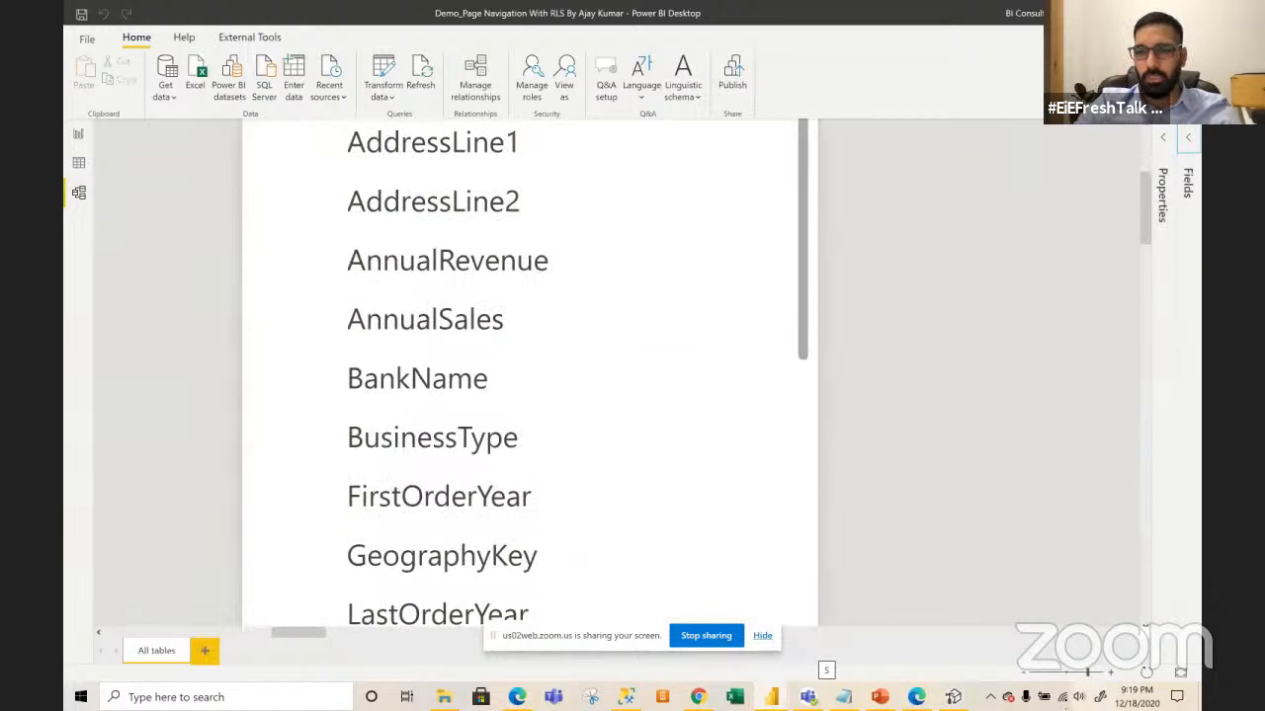
left_click(1025, 673)
left_click(1024, 673)
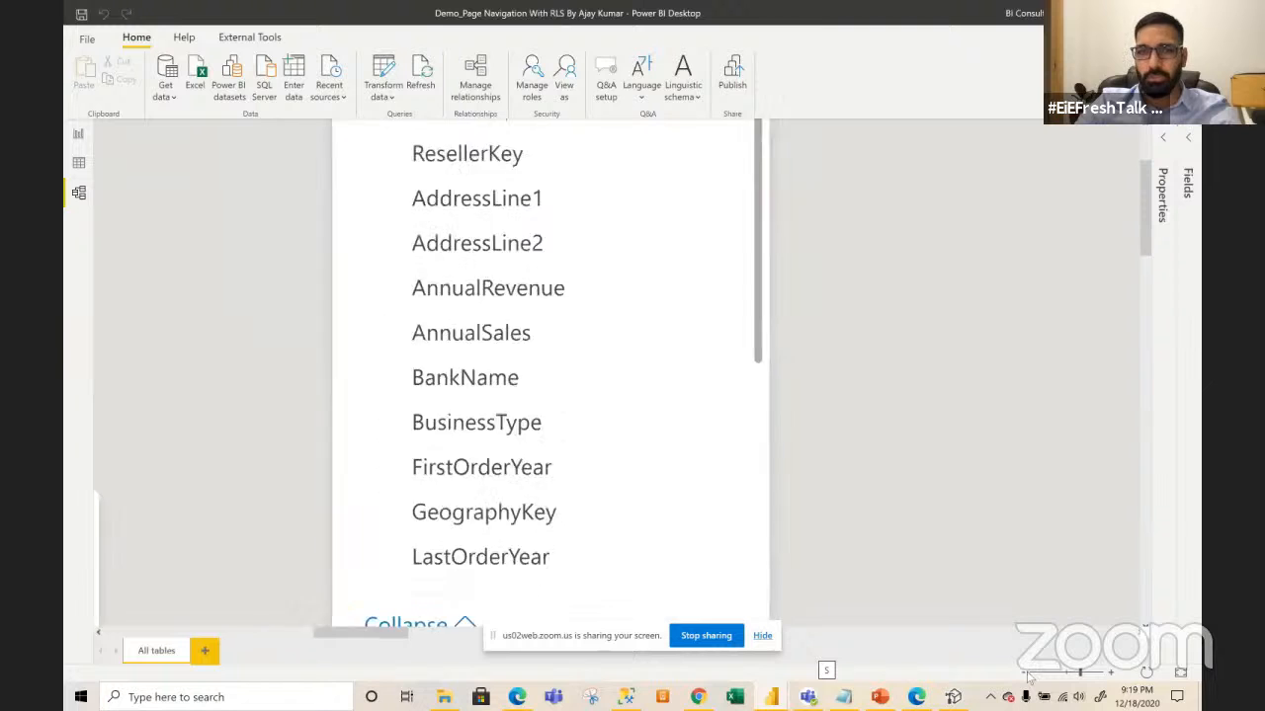
left_click(1025, 673)
left_click(1026, 674)
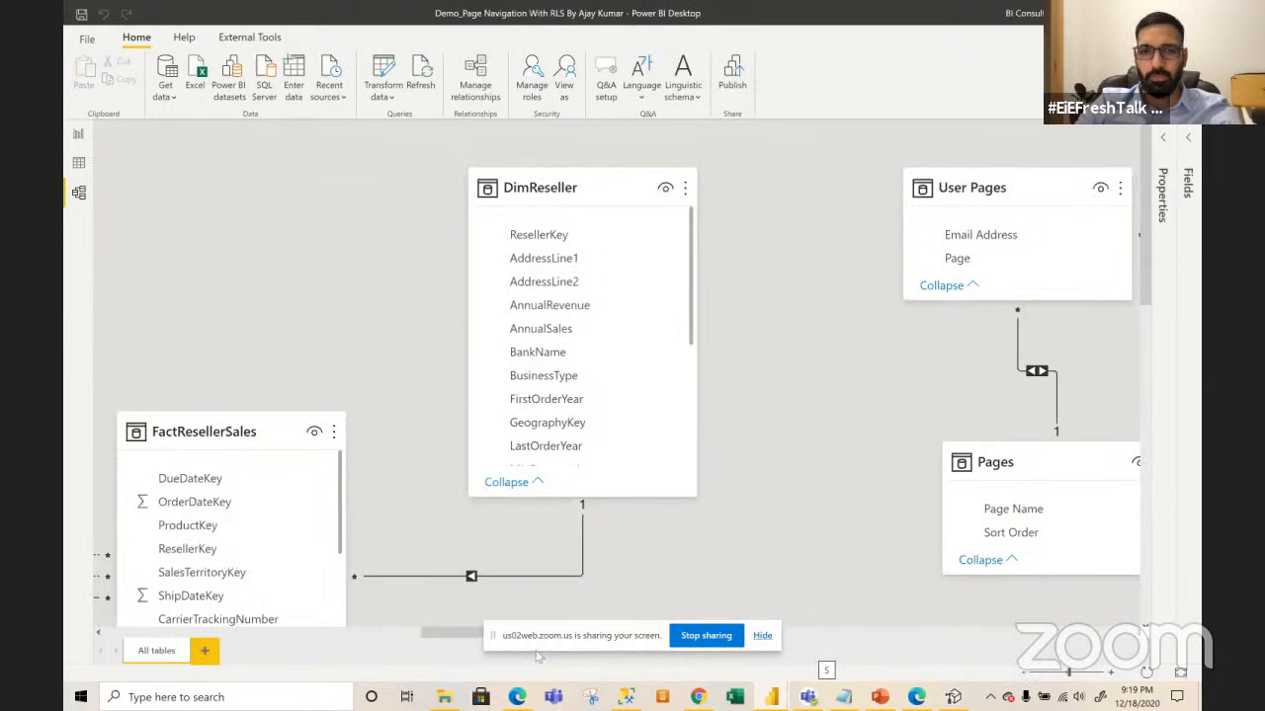
left_click_drag(445, 632, 621, 605)
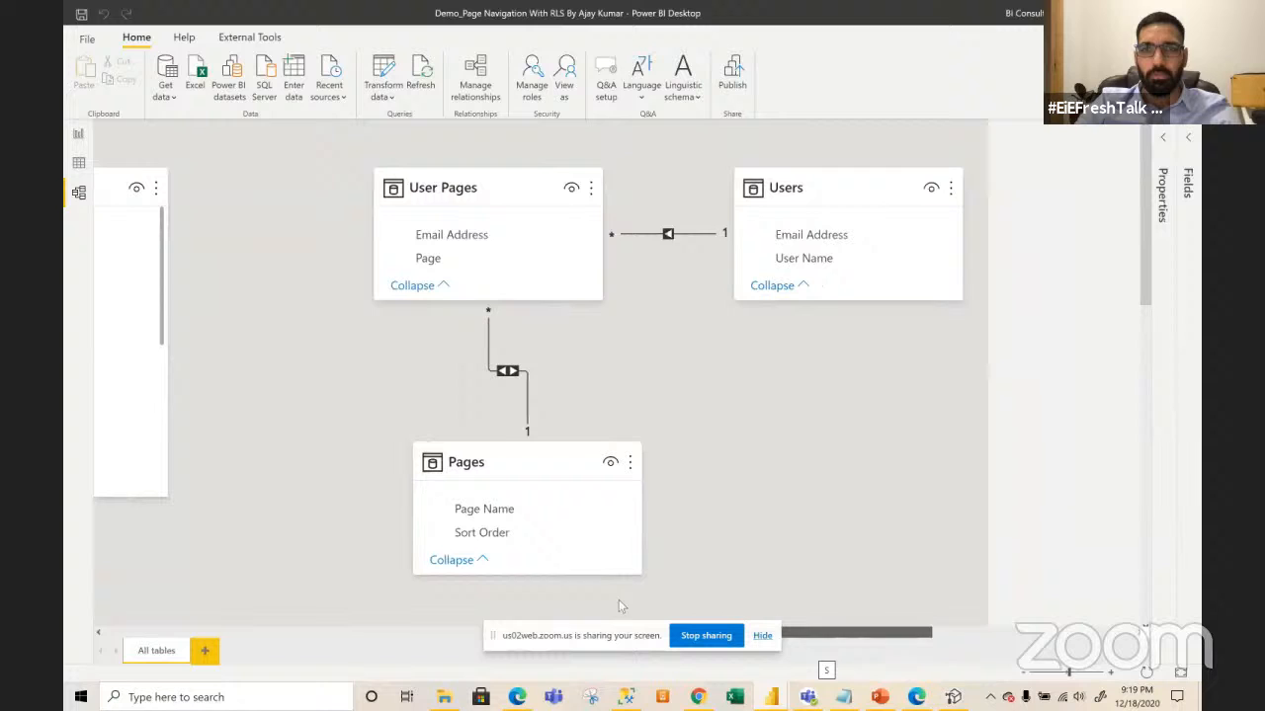
- Examine the Pages, User Pages and Users tables in the model diagram and how they are related
left_click(519, 459)
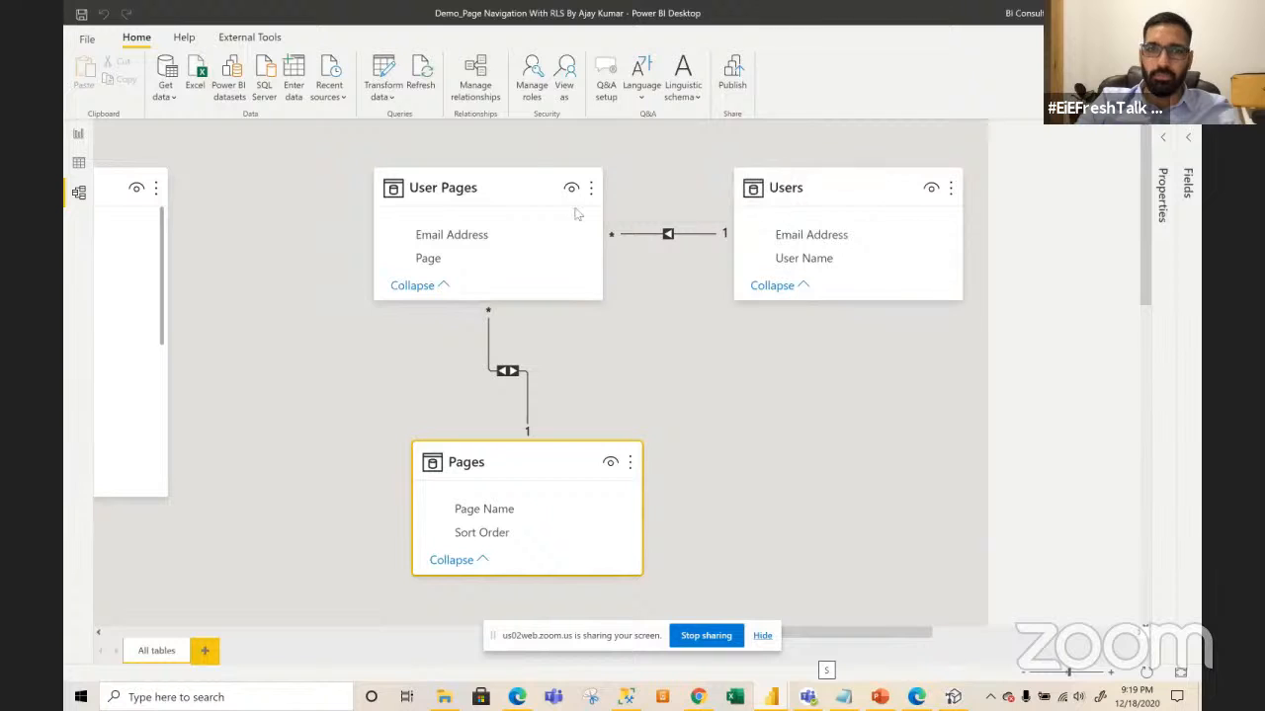
left_click(501, 184)
left_click(838, 187)
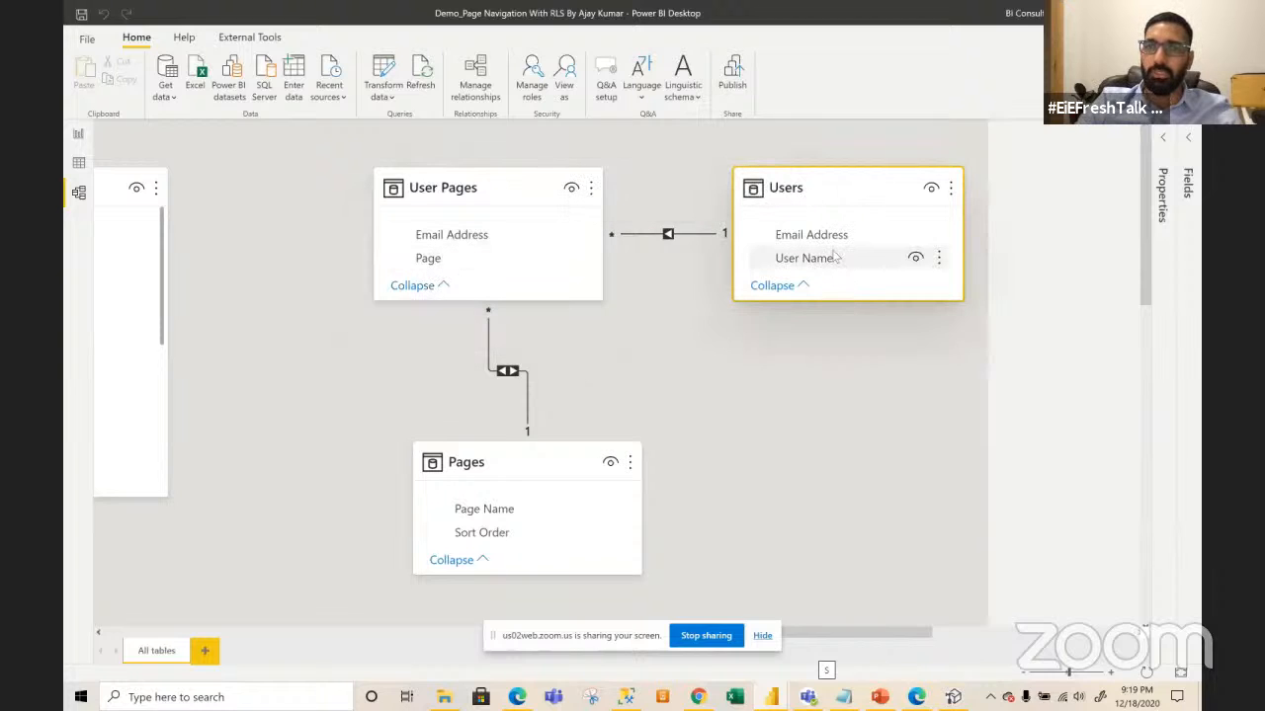
left_click(472, 470)
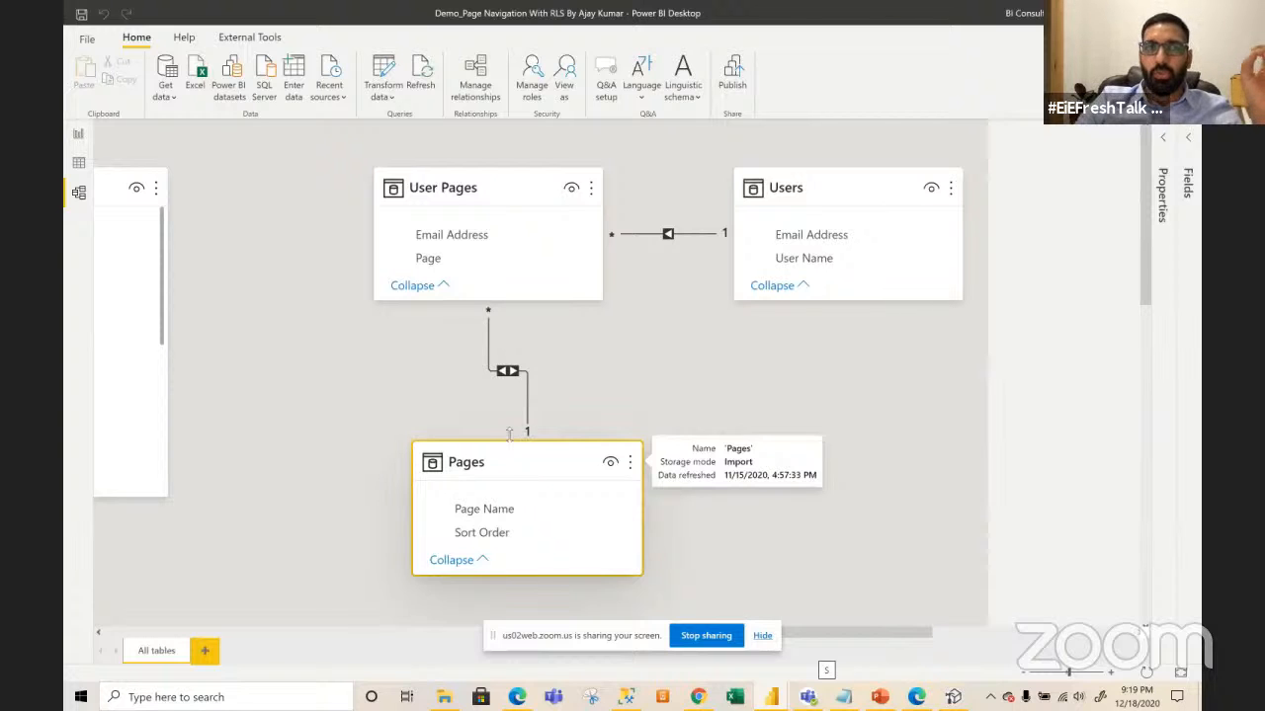
- Return to the report view, look through the Sales and Orders pages, and go back to the Home page
left_click(79, 133)
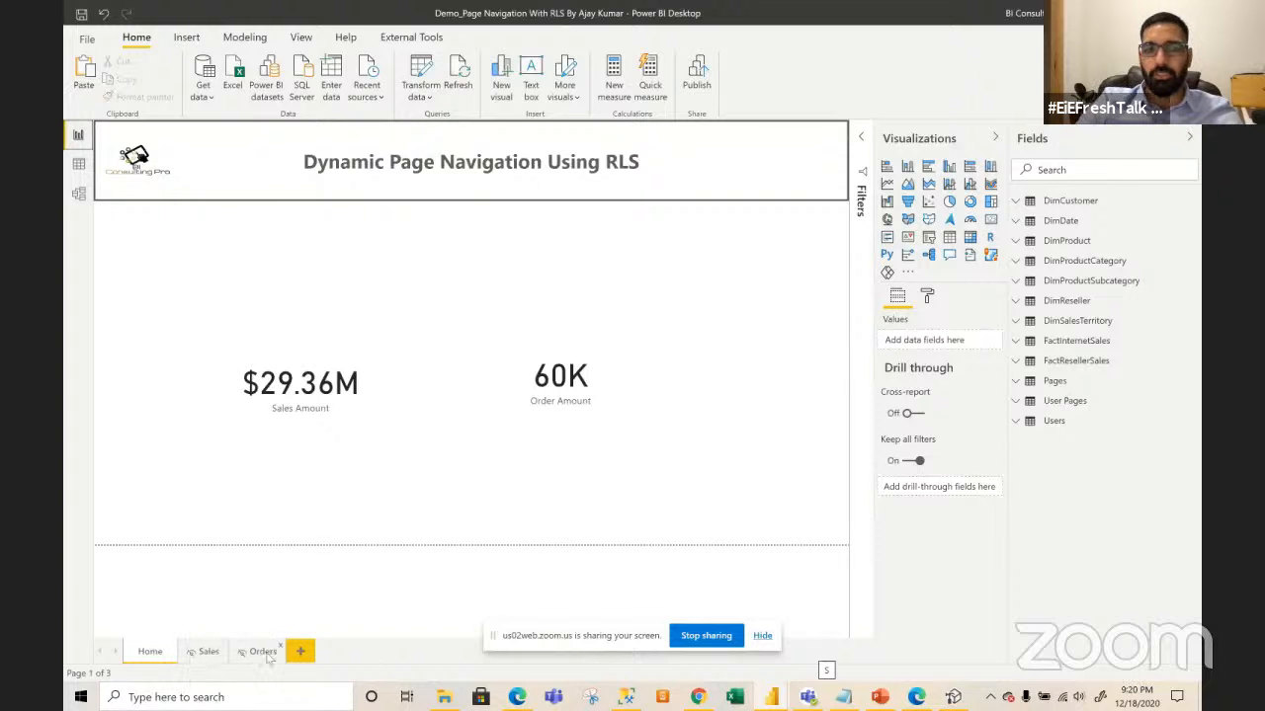
left_click(210, 654)
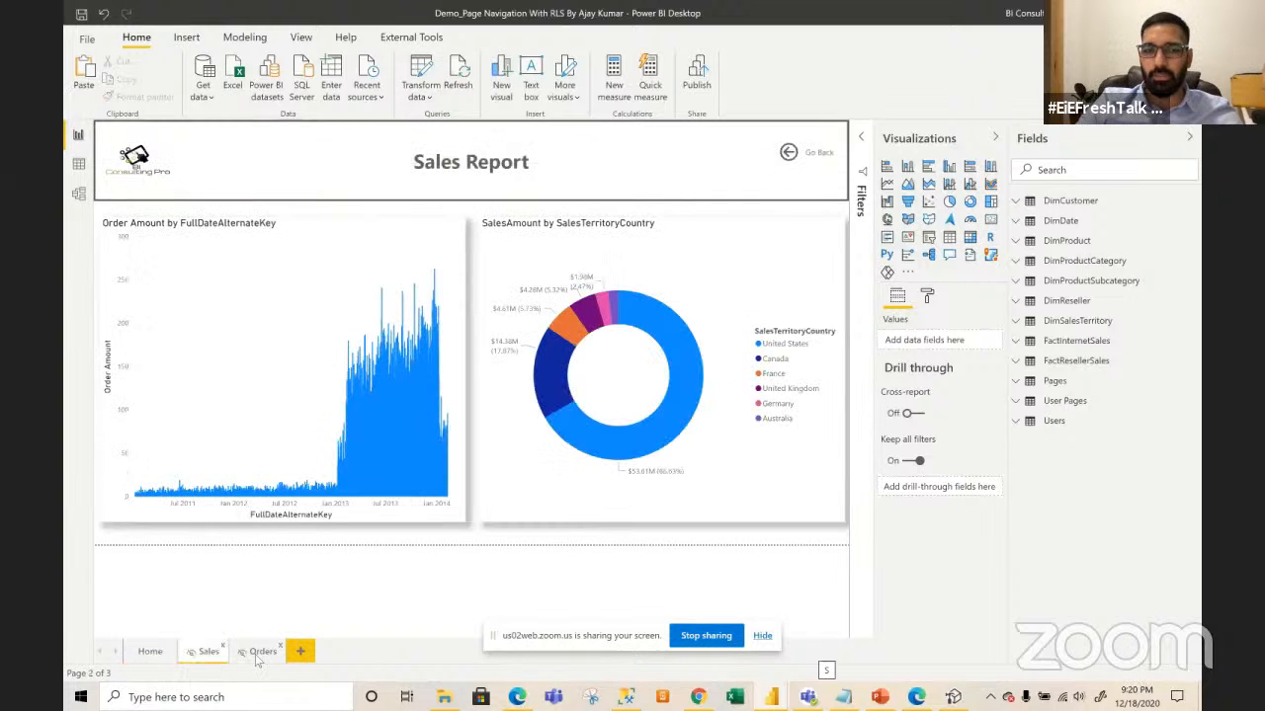
left_click(261, 655)
left_click(150, 652)
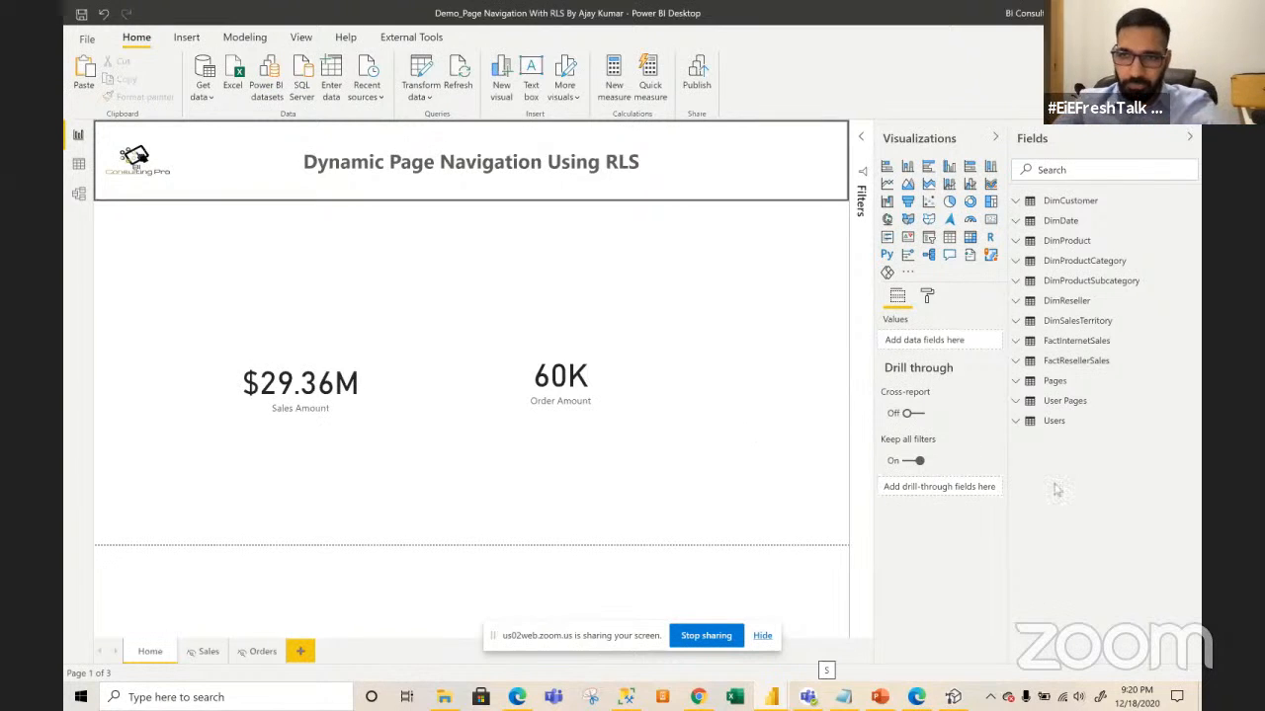
- Start a new measure named Page Navigation in the User Pages table
left_click(1018, 400)
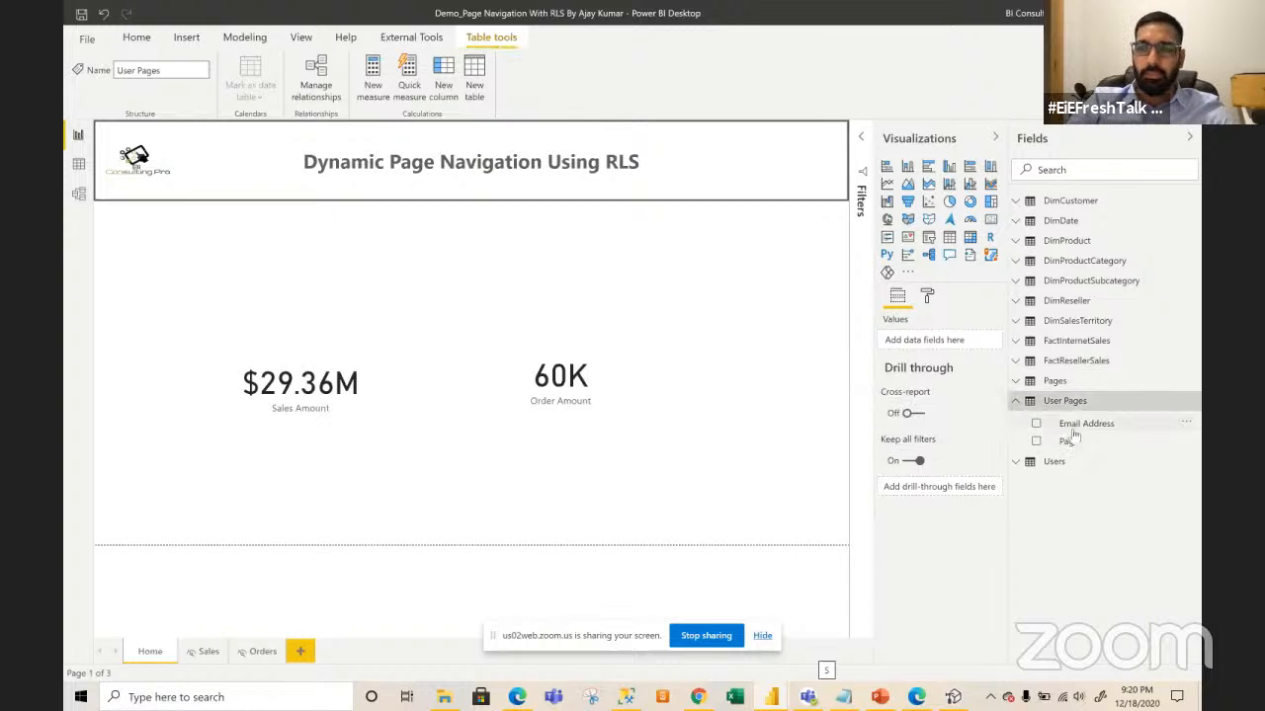
left_click(1191, 408)
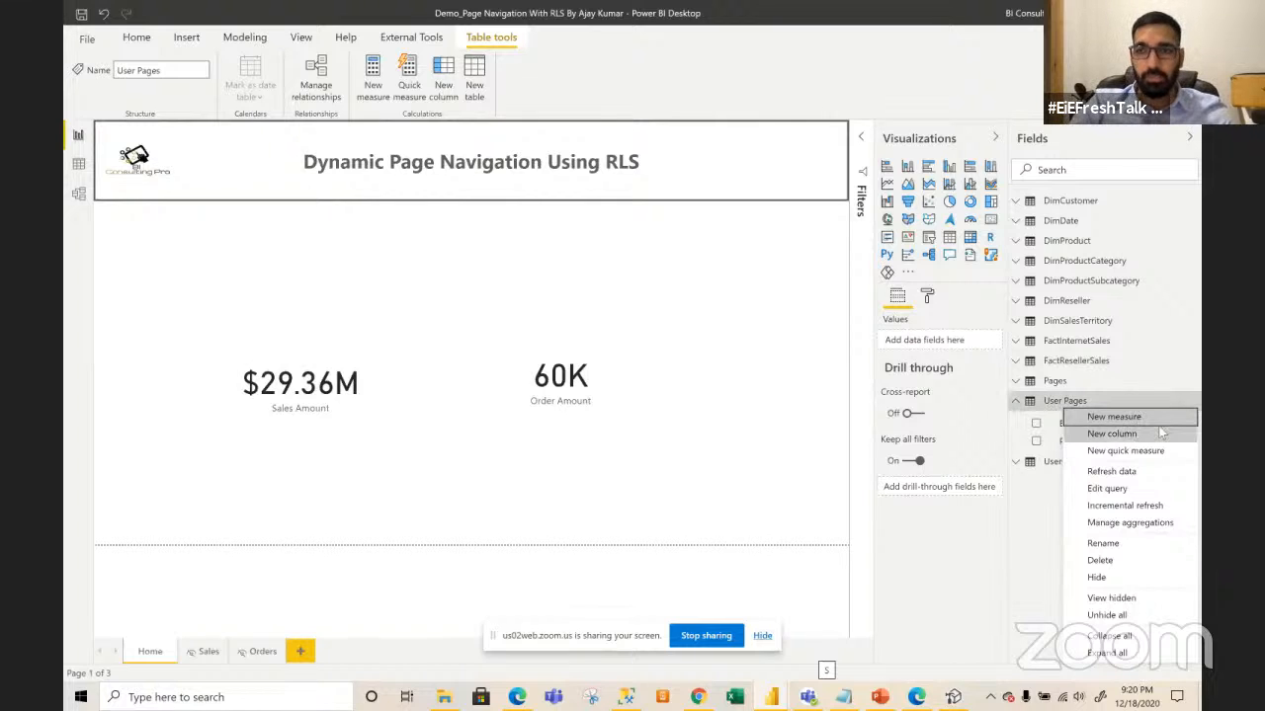
key("Escape")
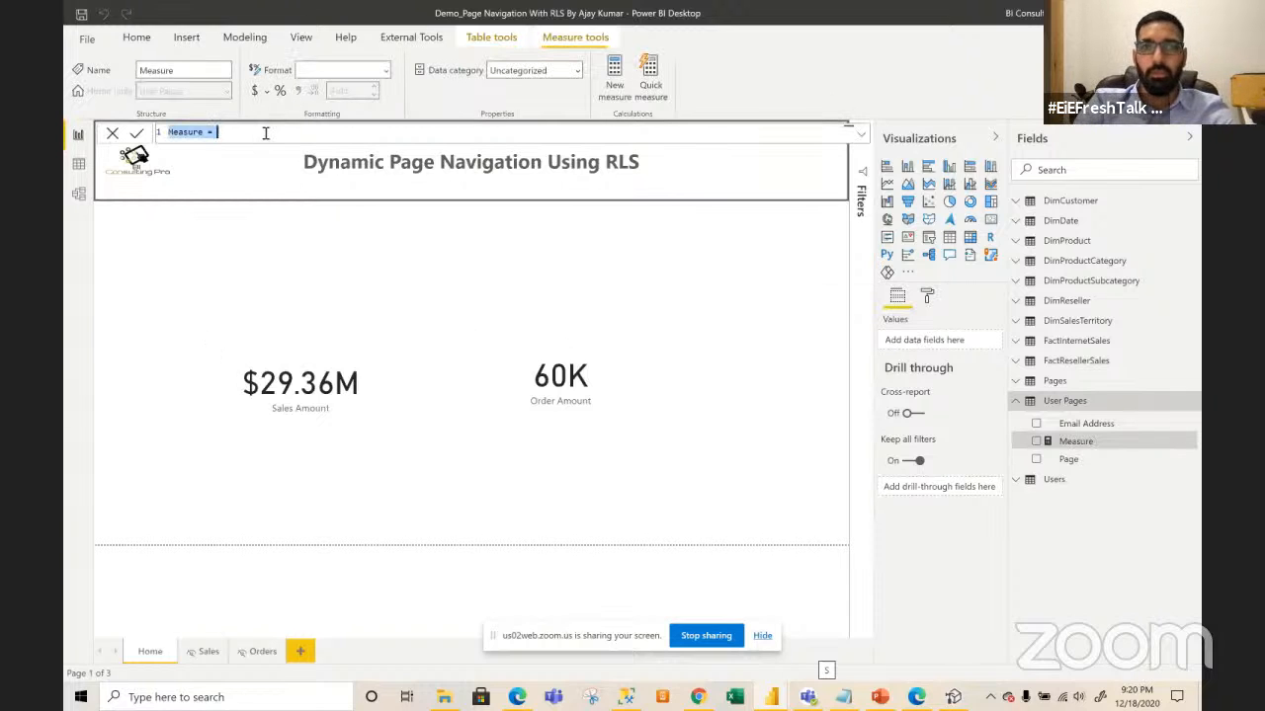
type("Page Navi")
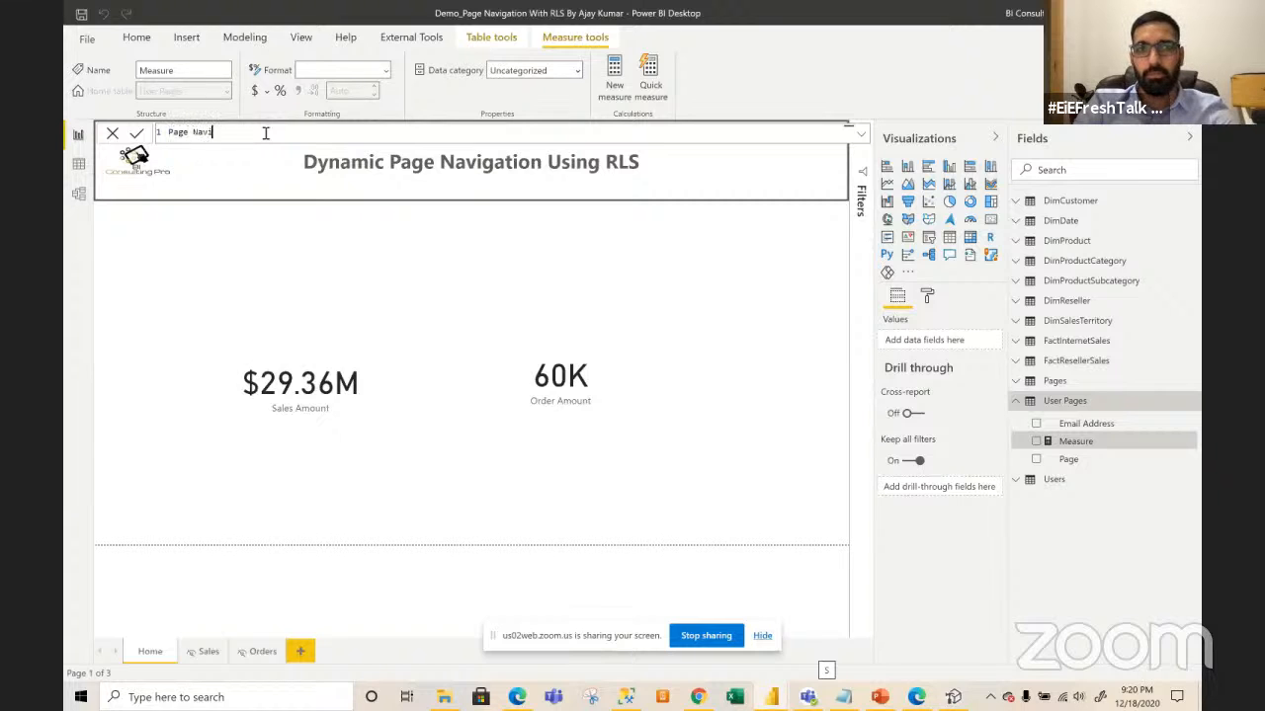
type("gation =")
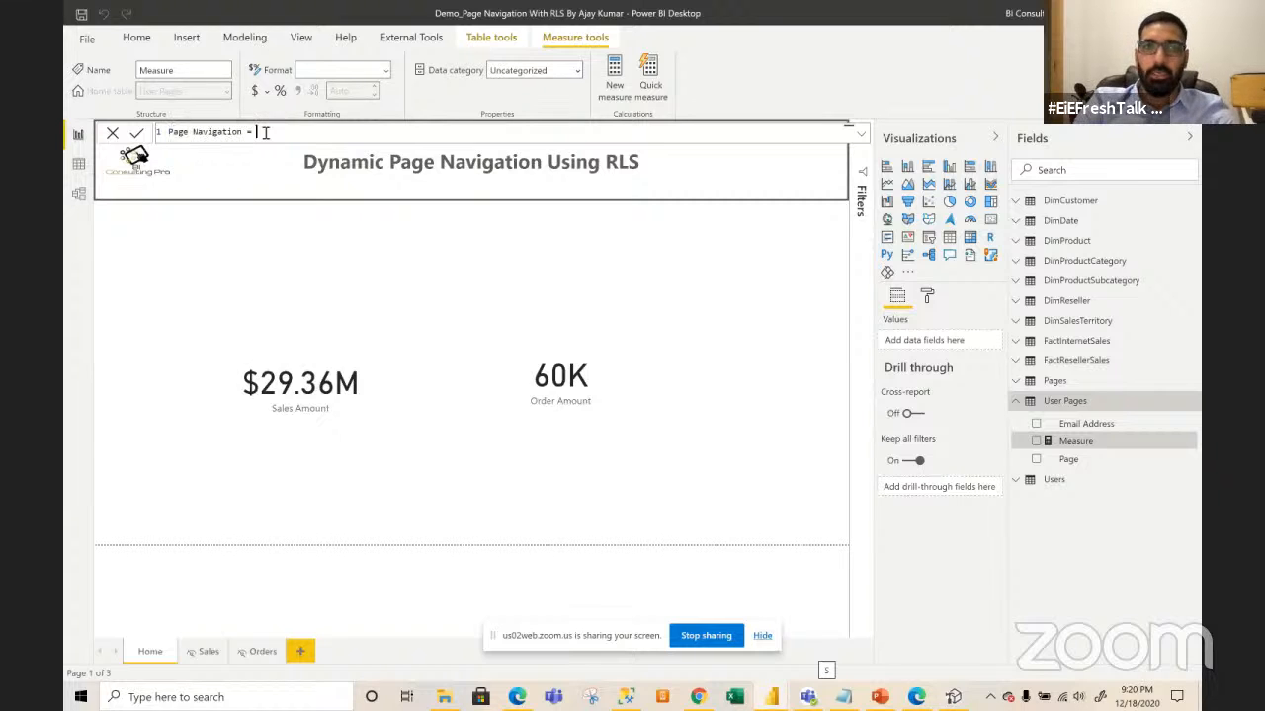
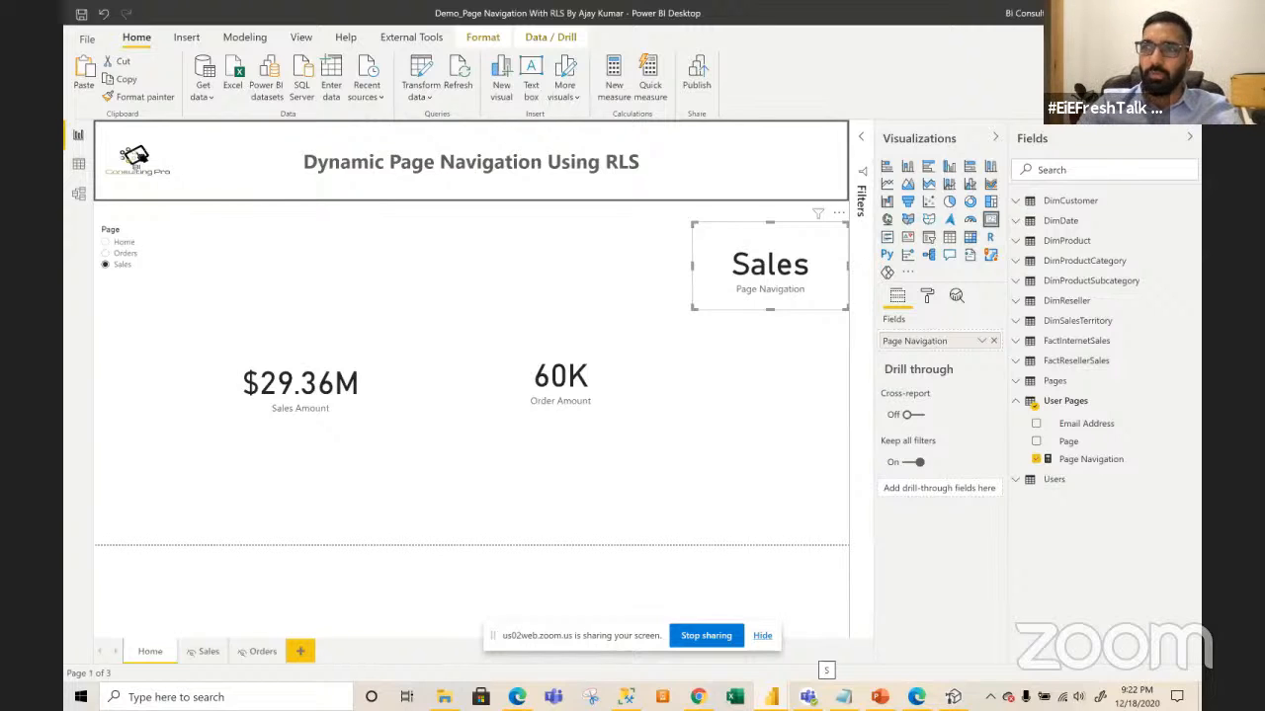
- Create the measure Page to click = "Click to Page: "& [Page Navigation] in the User Pages table and close the formula editor
left_click(1187, 403)
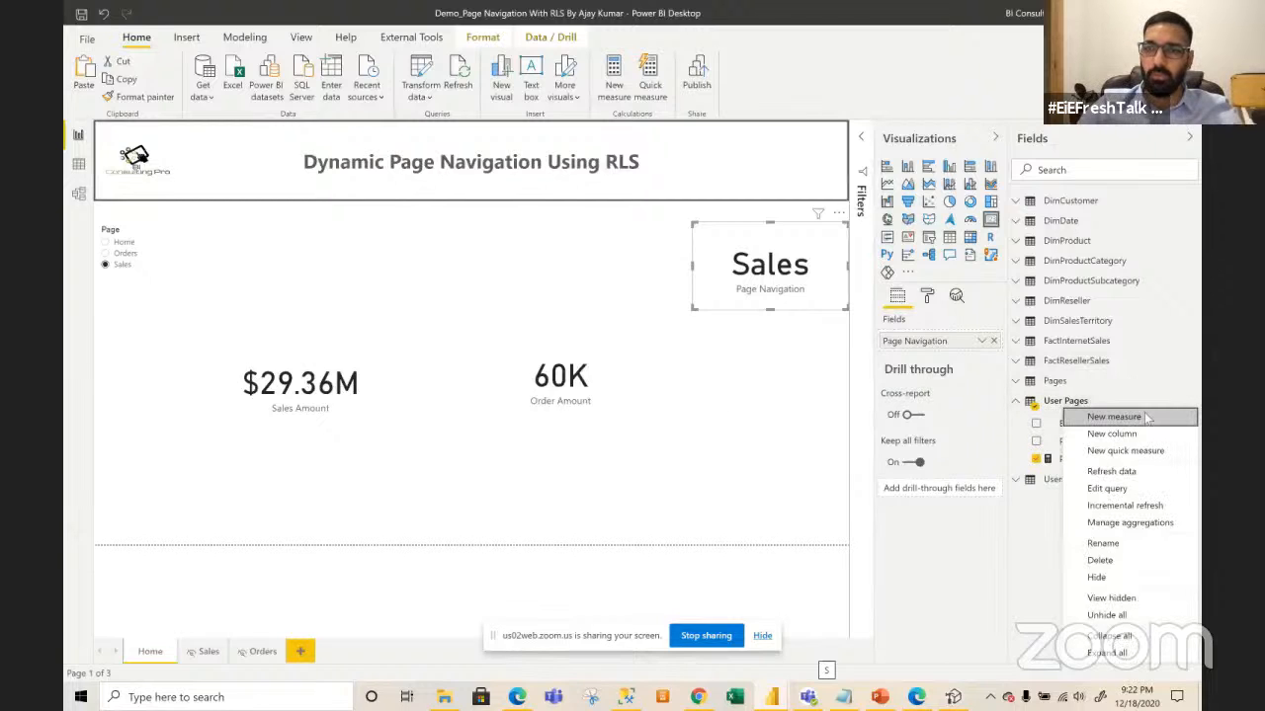
key("Escape")
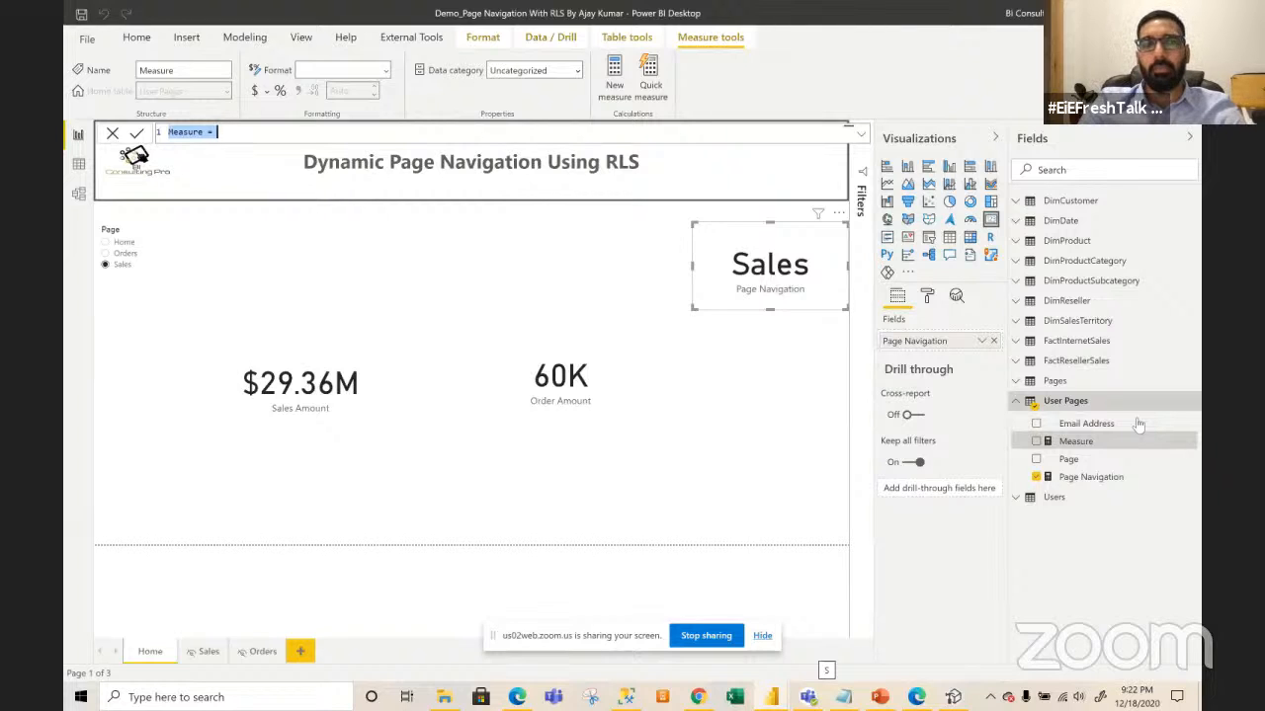
type("Page to click = \"Click to Page:")
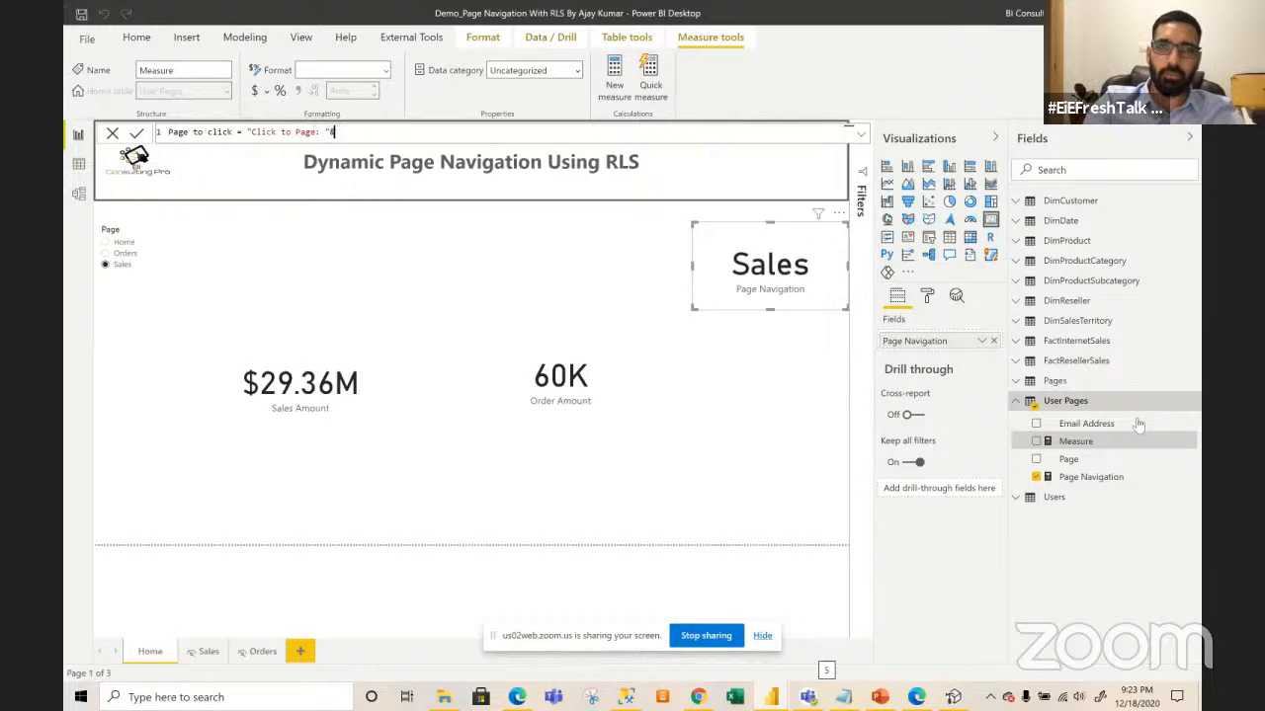
type("\"& ")
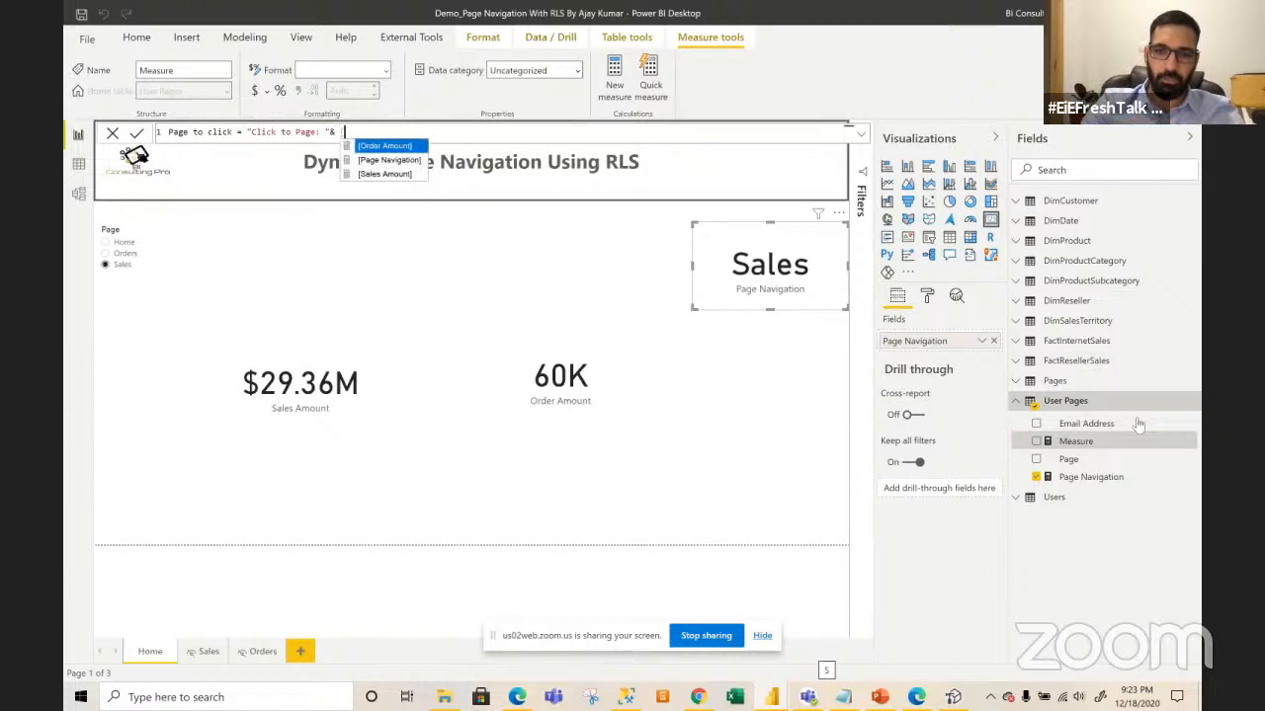
type("[pa")
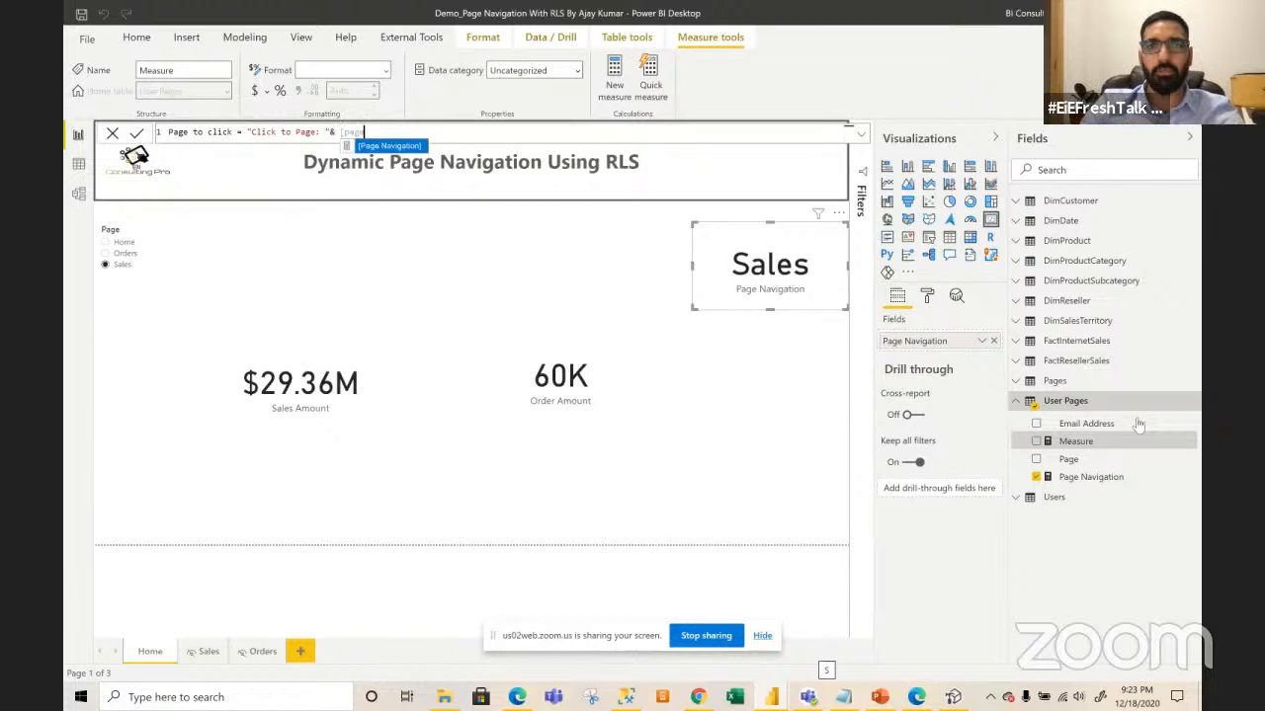
type("ge")
key("Tab")
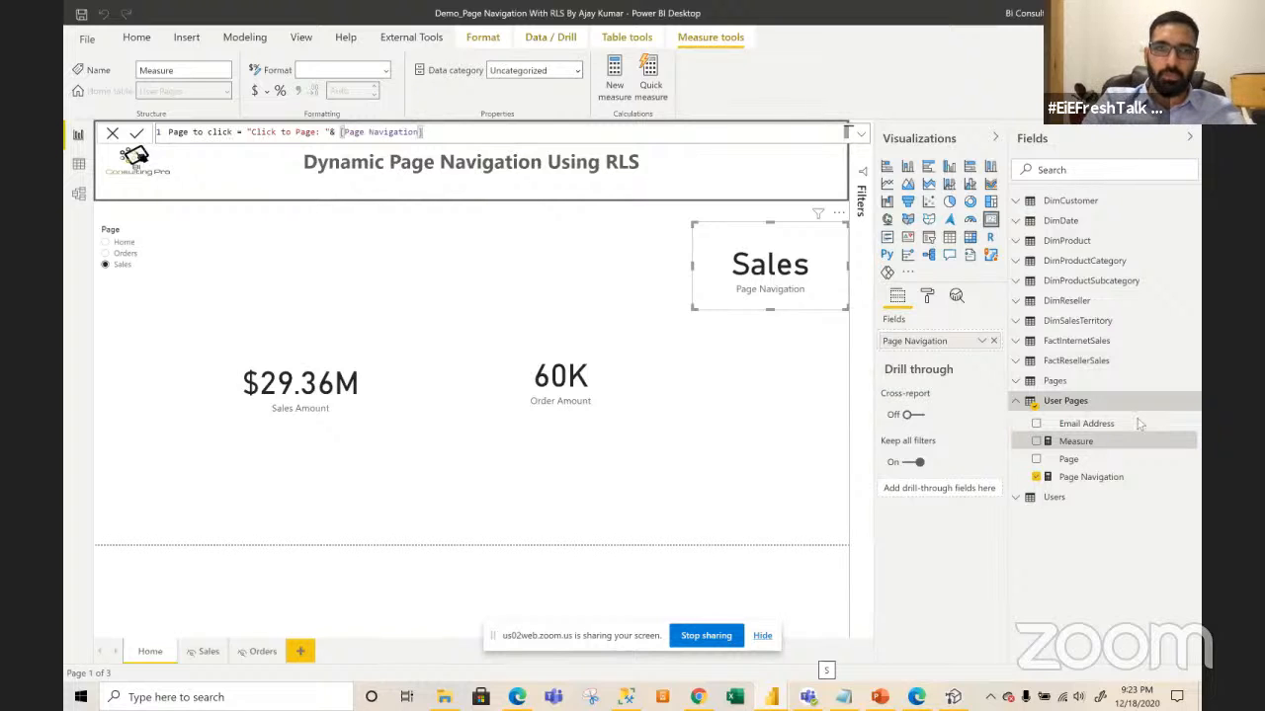
key("Return")
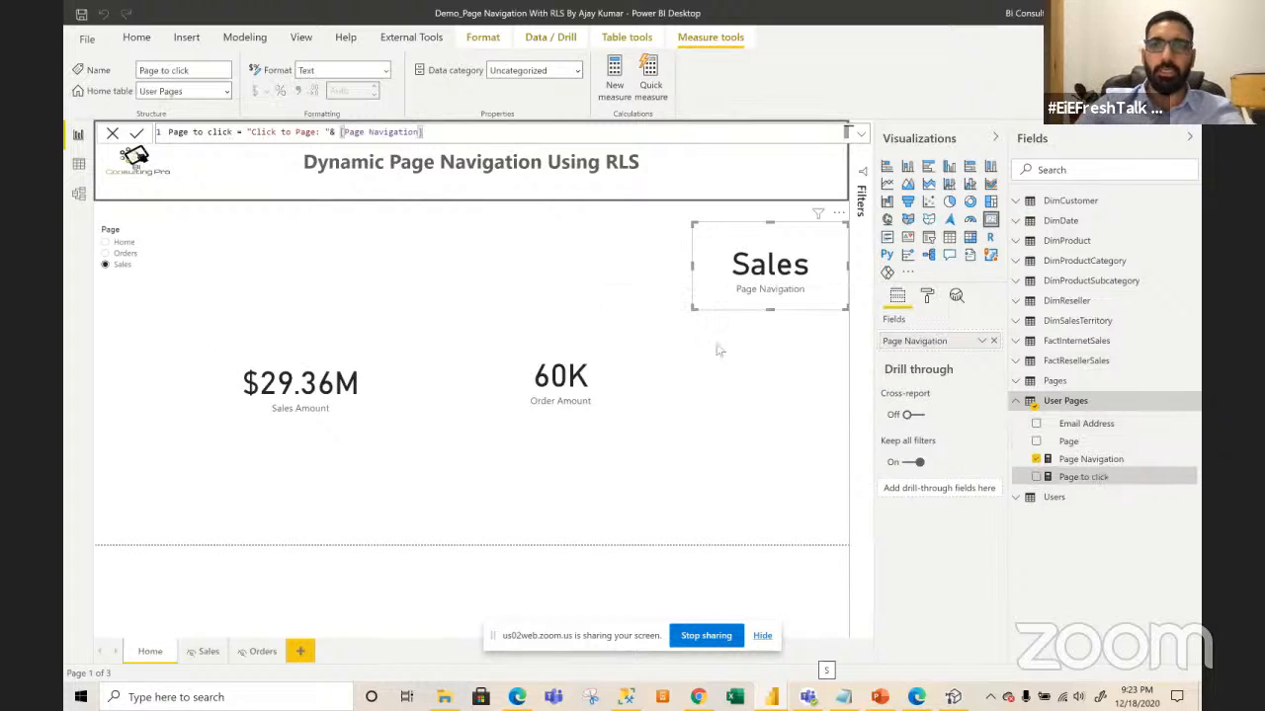
left_click(112, 132)
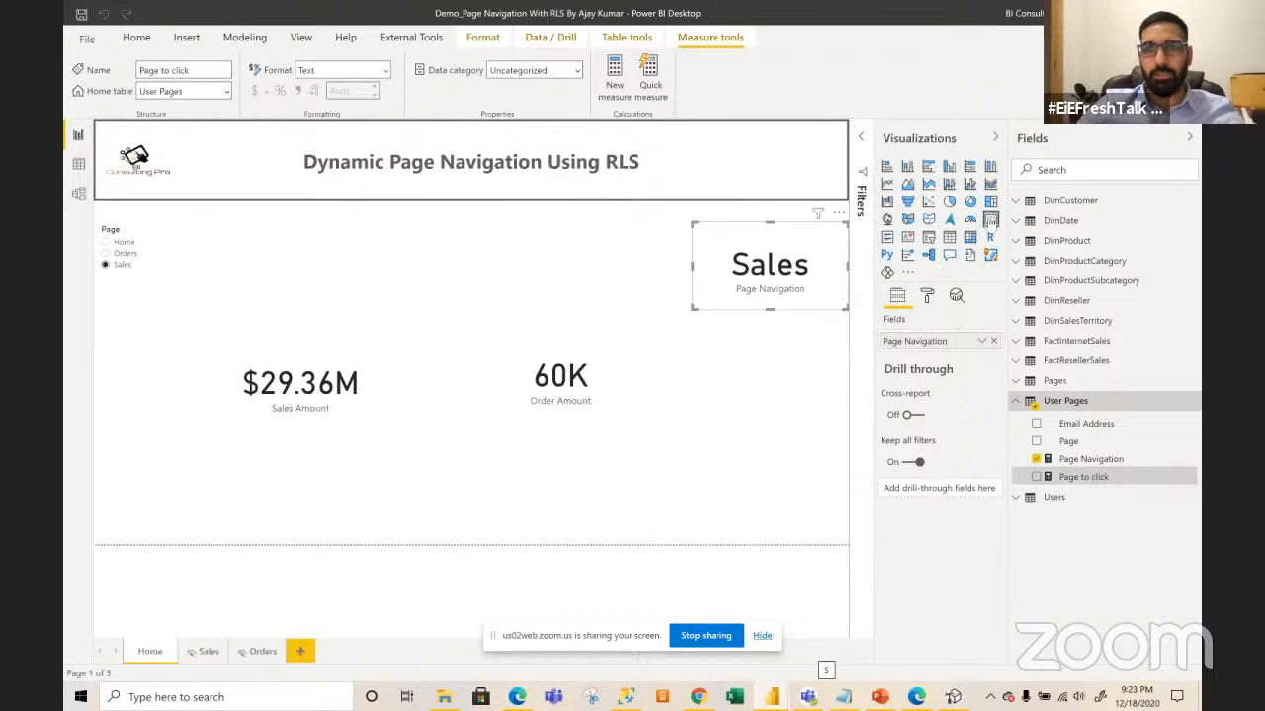
- Add a new card visual between the Page slicer and the Page Navigation card showing the Page to click measure
left_click(990, 220)
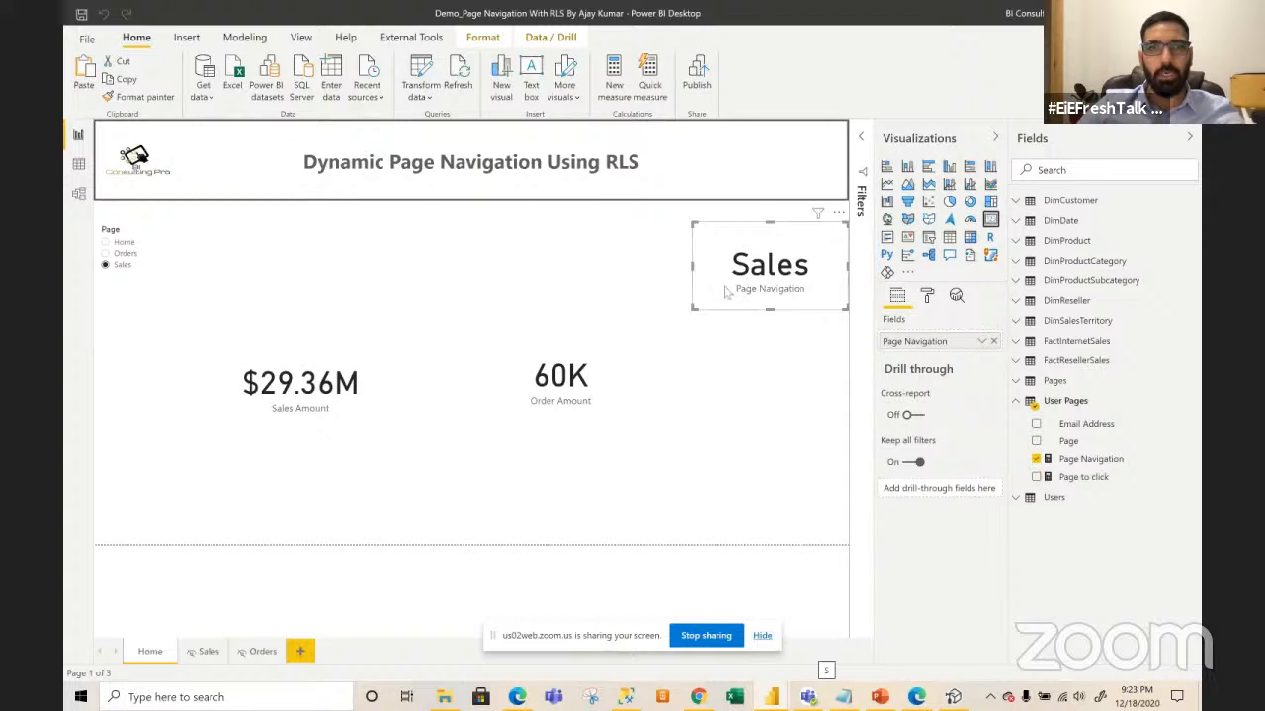
left_click(616, 278)
left_click(990, 219)
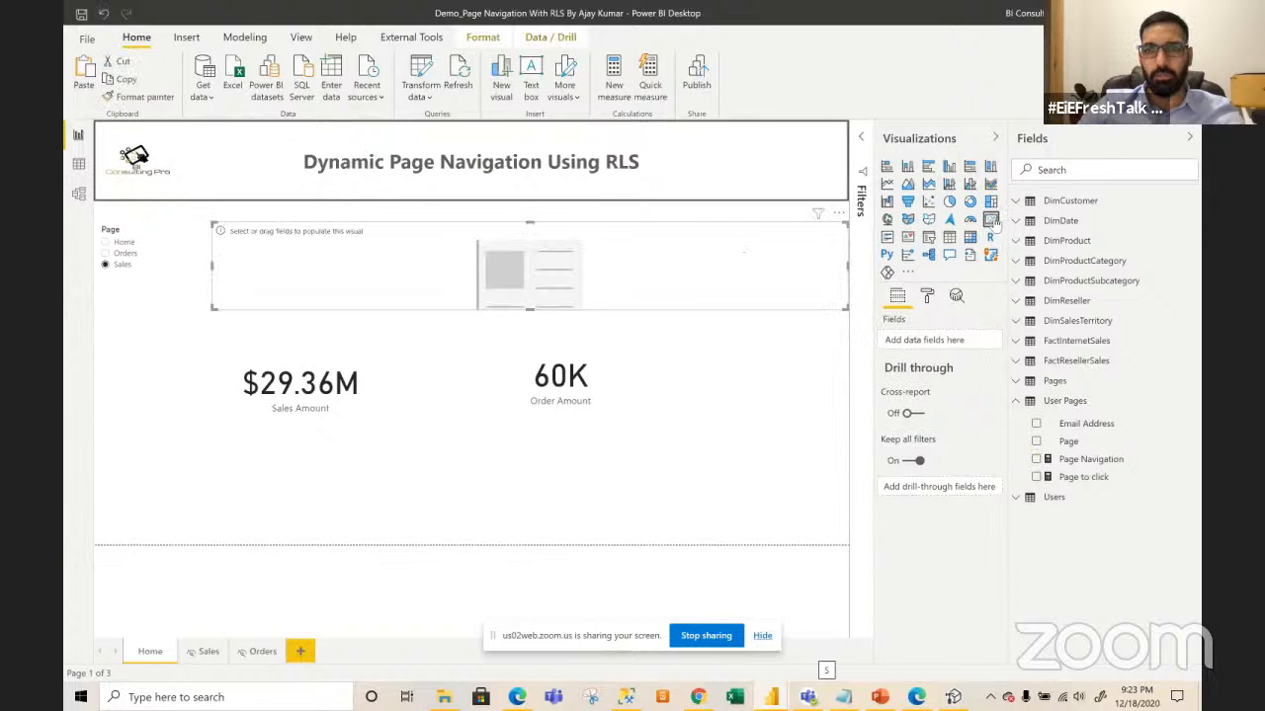
left_click_drag(1082, 478, 957, 351)
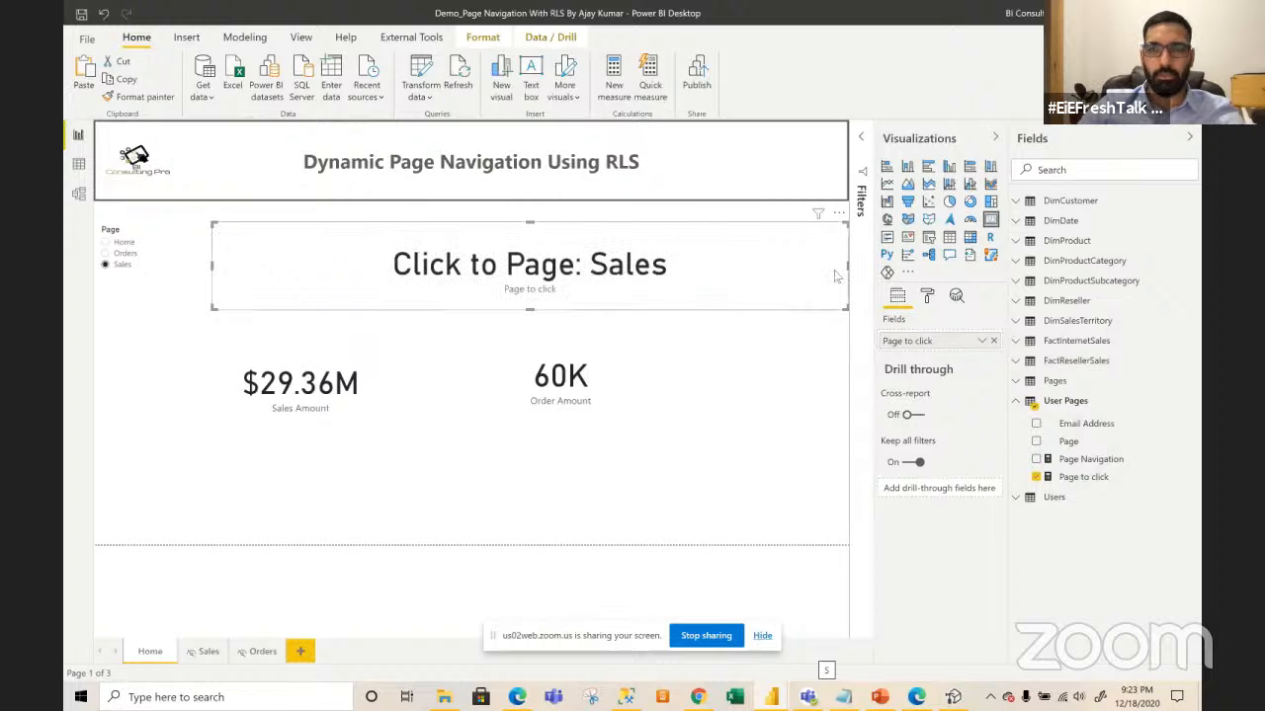
- Narrow the Page to click card so it clears the Page Navigation card but still fits its full text
left_click_drag(845, 268, 463, 258)
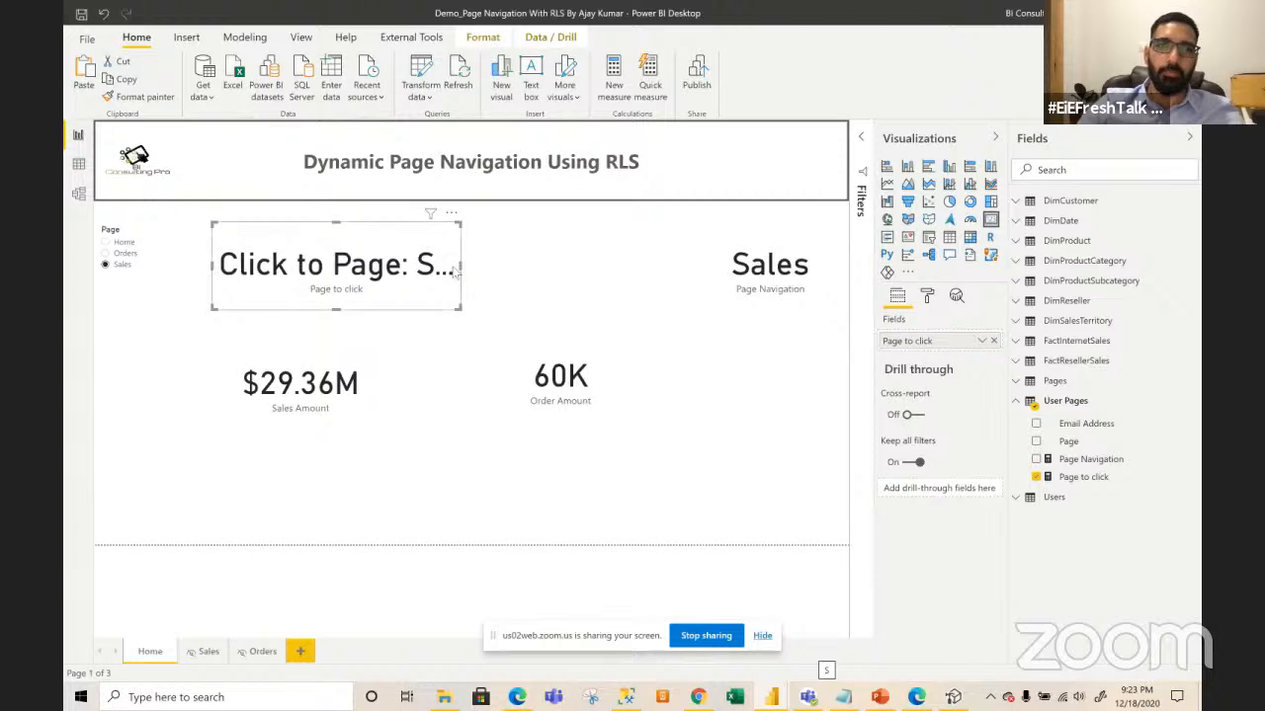
left_click(465, 276)
left_click(451, 272)
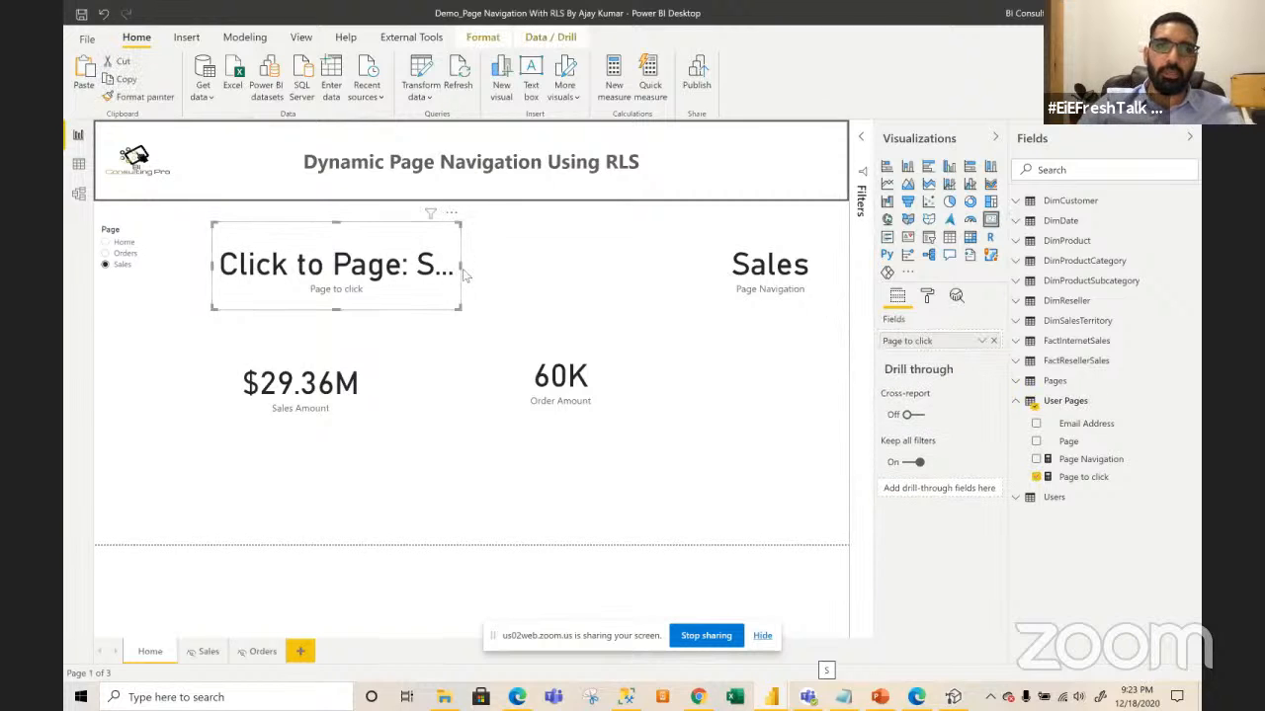
left_click_drag(462, 267, 588, 286)
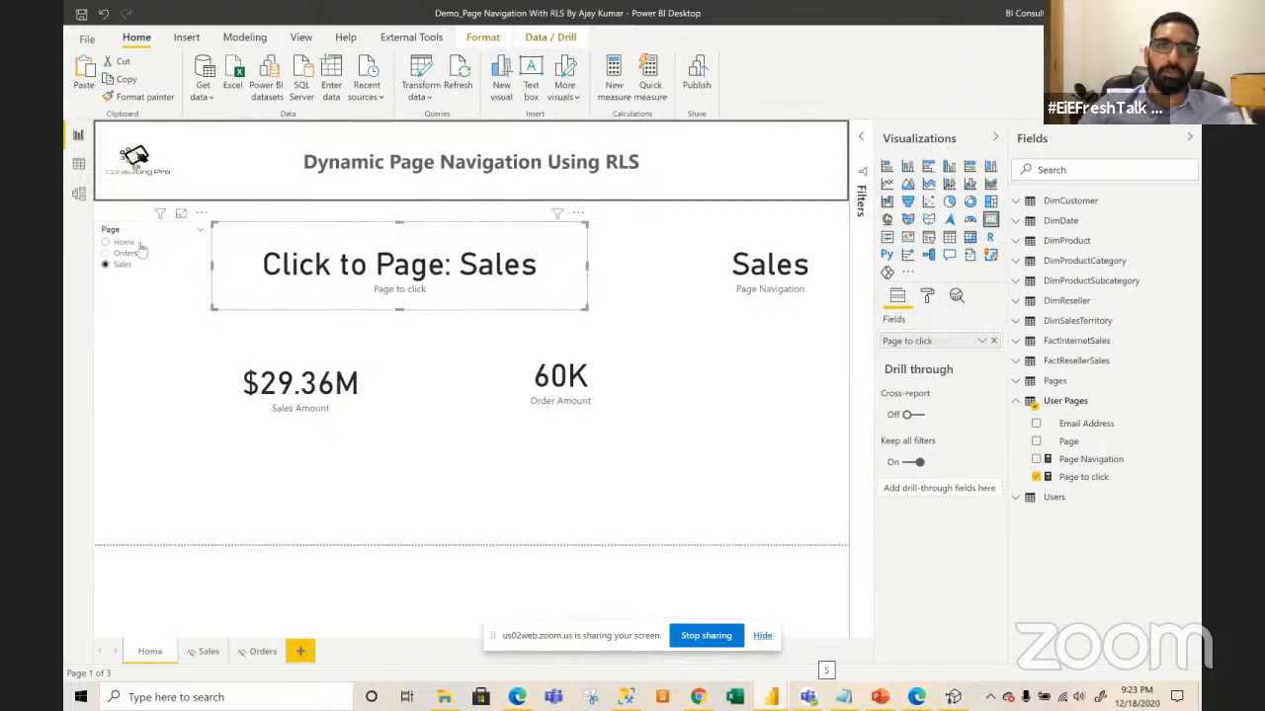
- Switch the Page slicer between Home and Orders to check that the Page to click card follows the selection
left_click(135, 253)
left_click(120, 242)
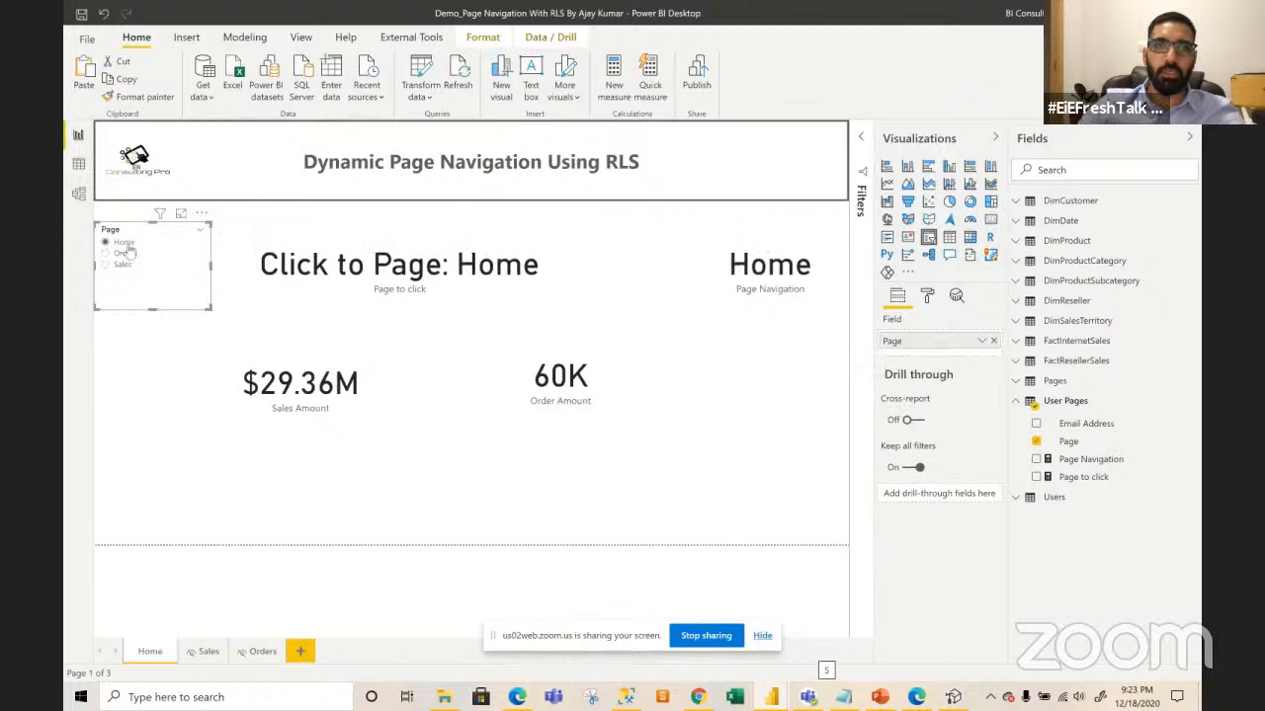
left_click(125, 255)
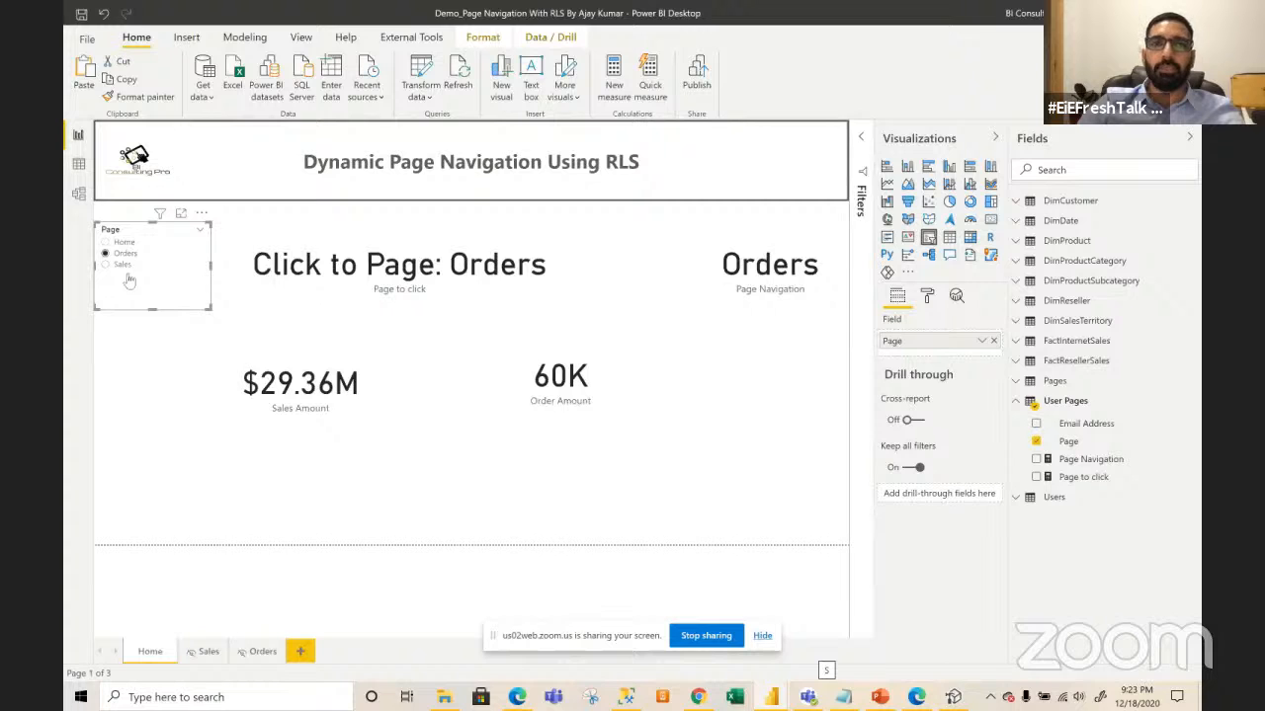
- Move the Page to click card below the Sales Amount and Order Amount cards and place a small blank button beside the Page slicer
left_click(340, 290)
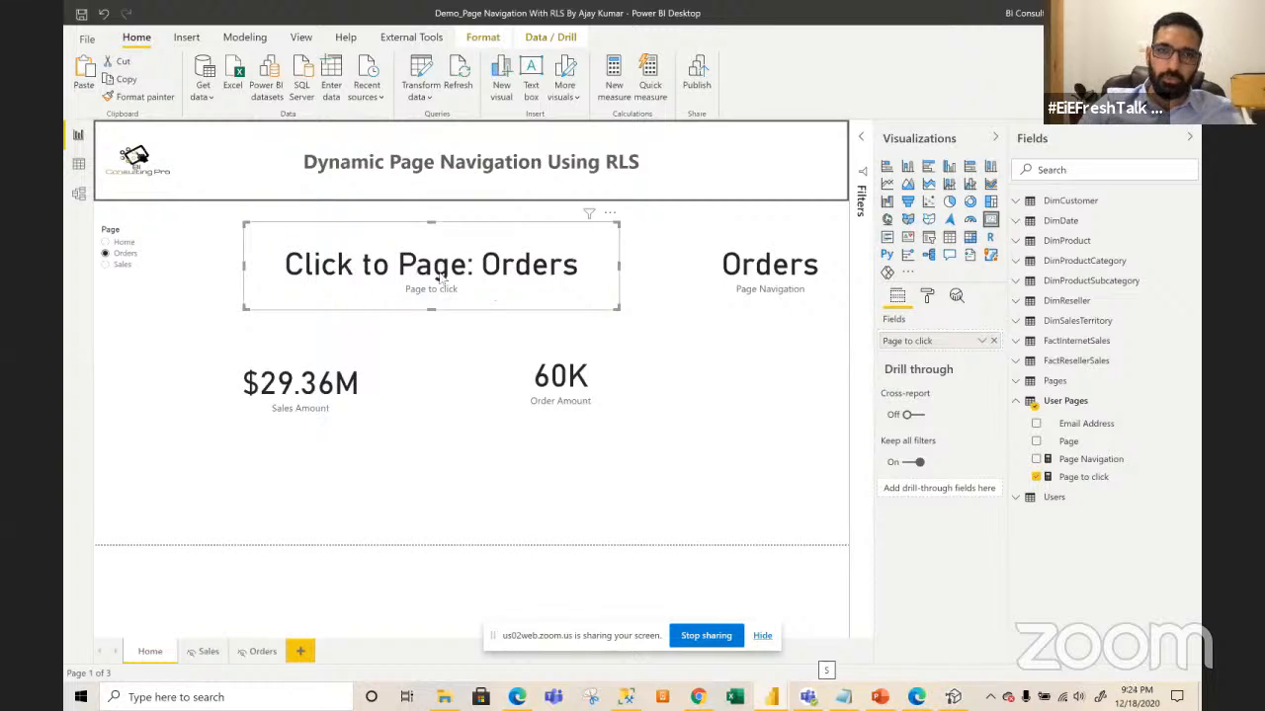
left_click_drag(442, 279, 420, 499)
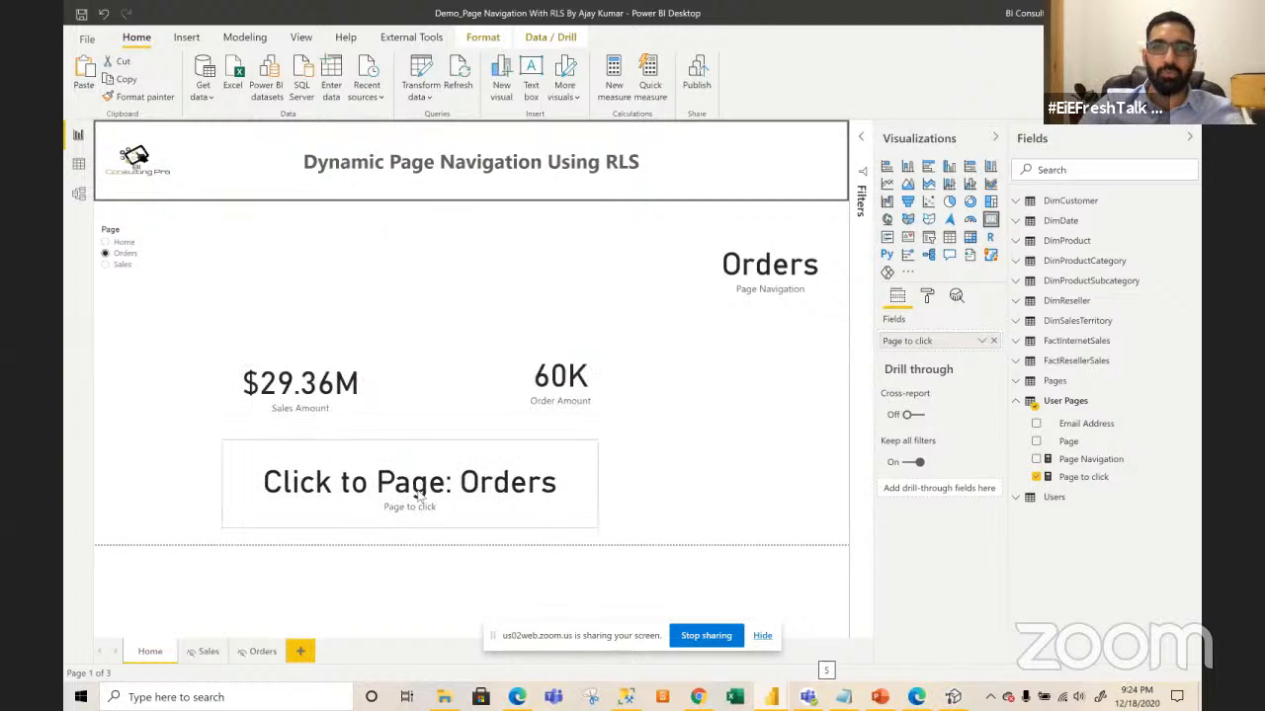
left_click(187, 40)
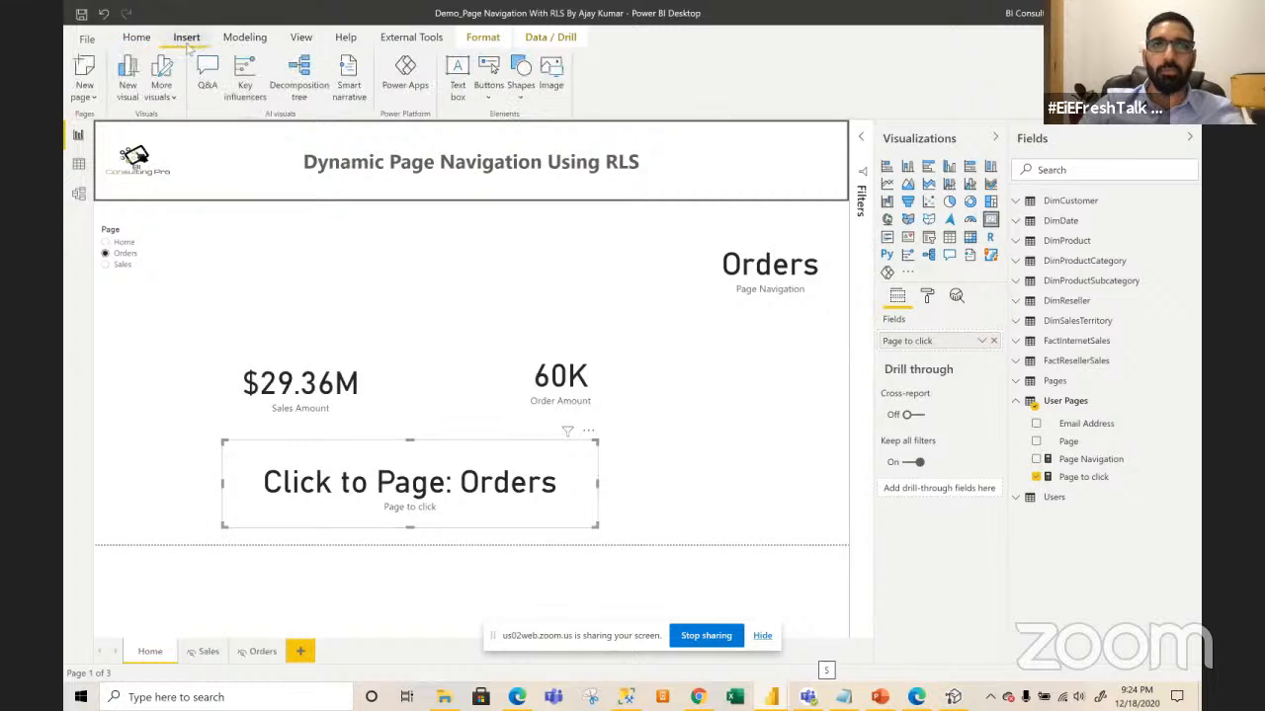
left_click(490, 97)
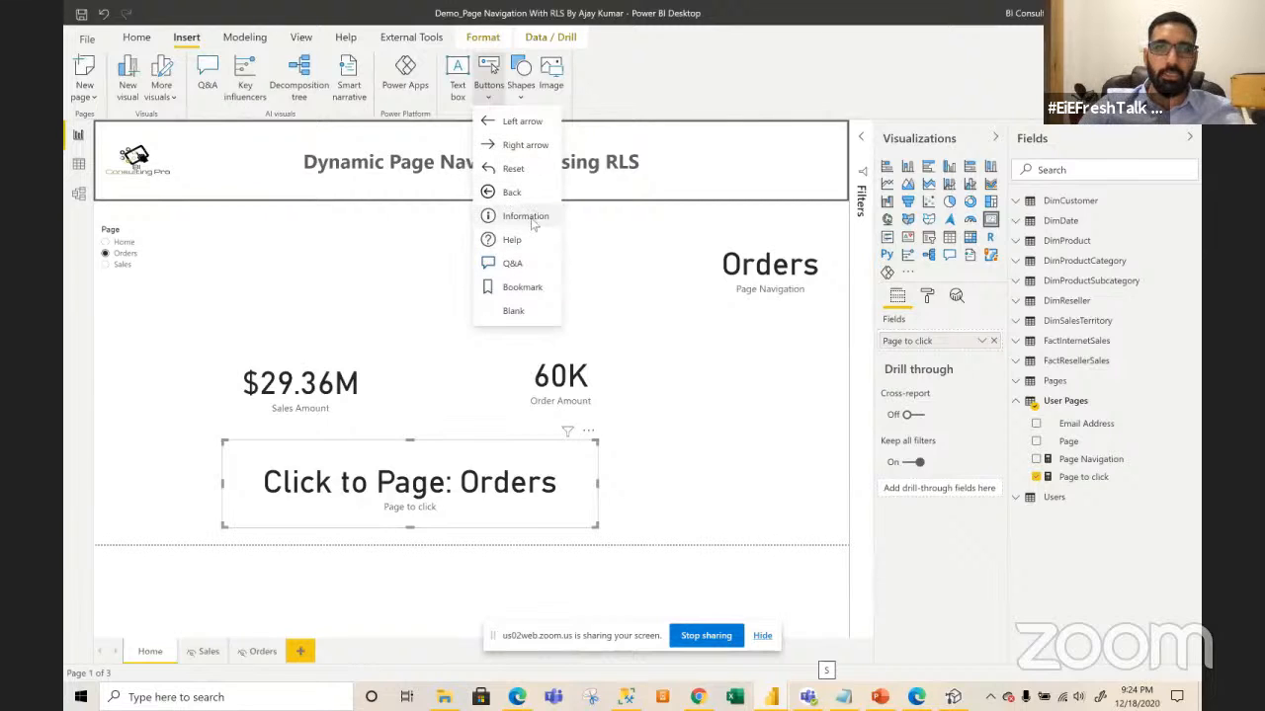
left_click(513, 310)
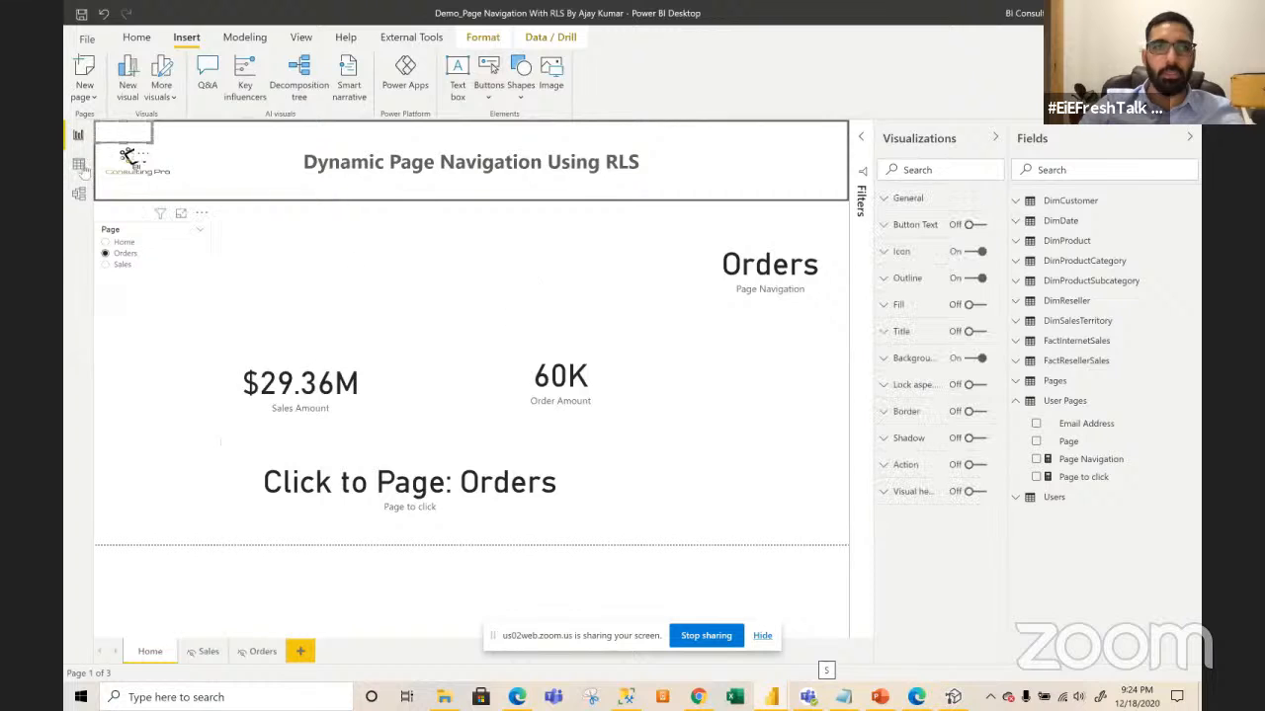
left_click_drag(128, 156, 384, 243)
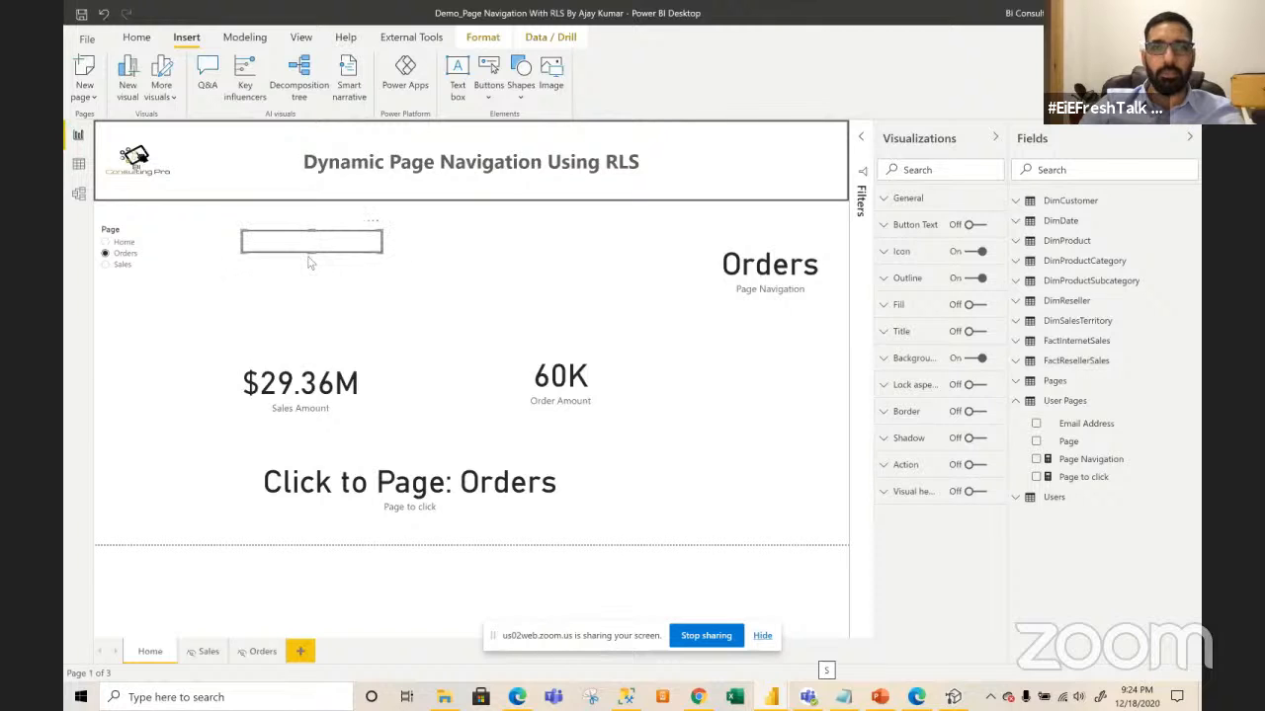
left_click_drag(382, 243, 336, 244)
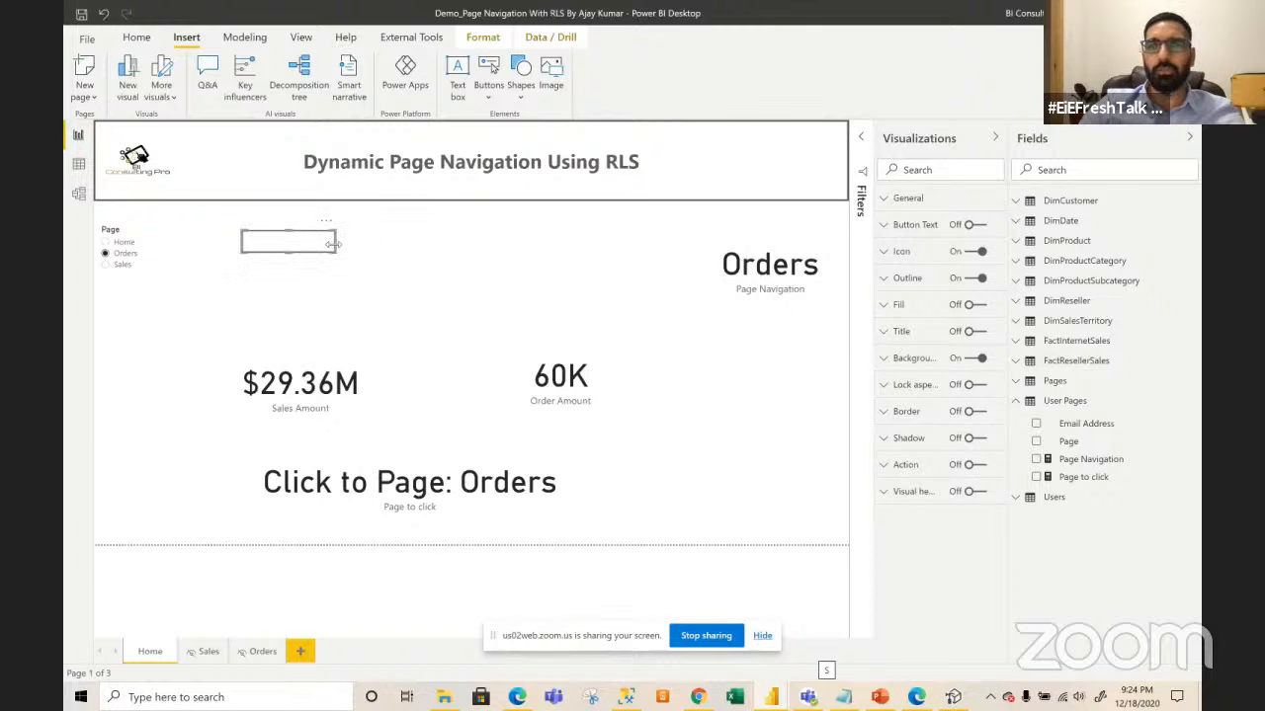
- Turn on the blank button's text and base its default state on the field value of the Page to click measure
left_click(971, 226)
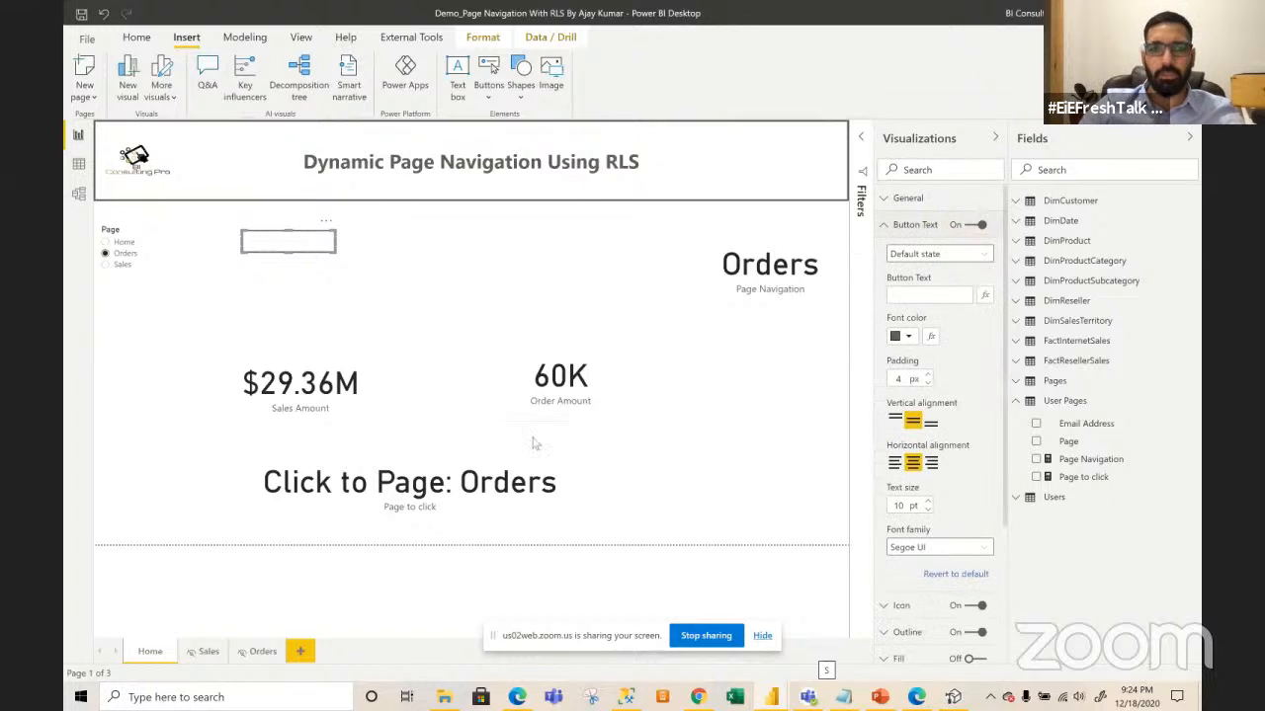
left_click(499, 484)
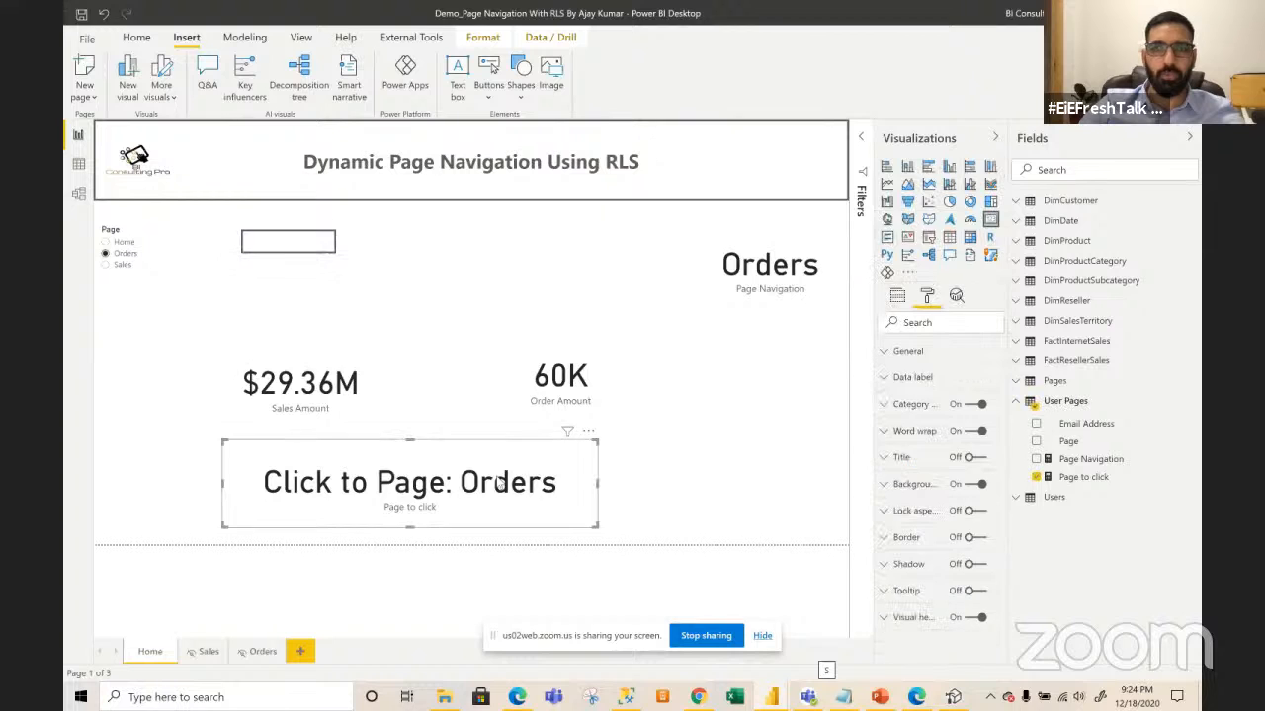
left_click(315, 243)
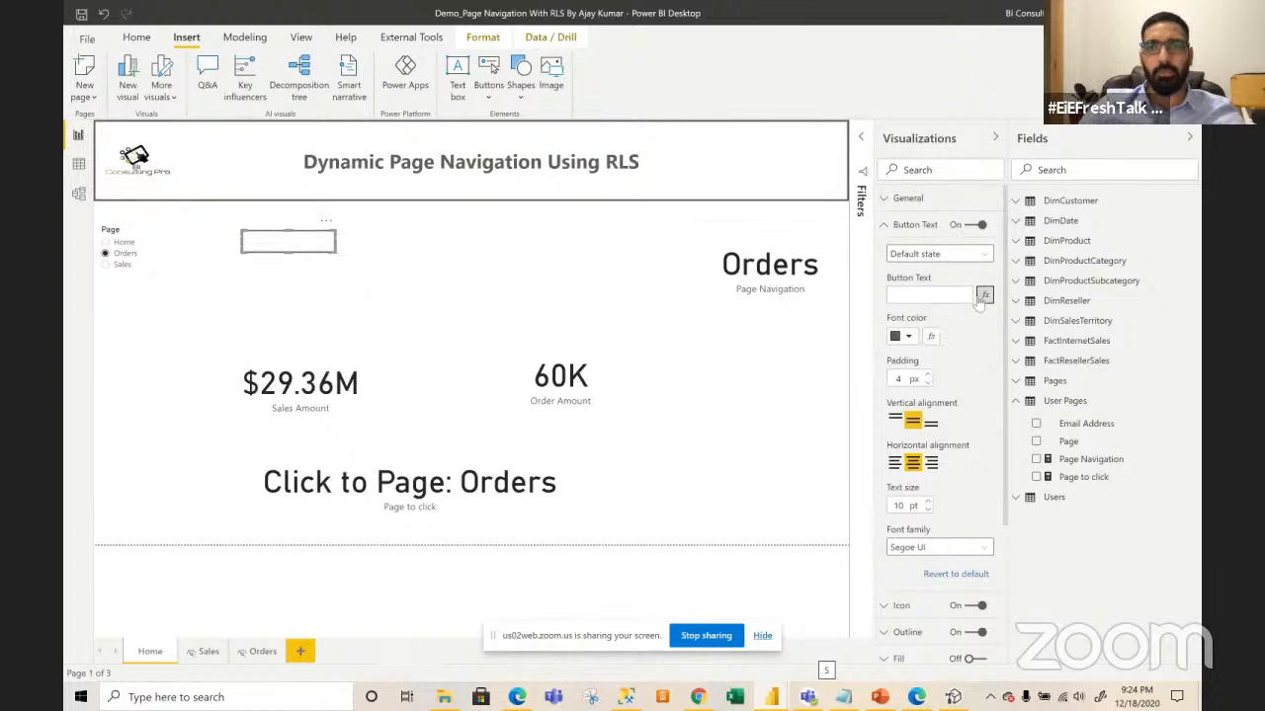
left_click(984, 297)
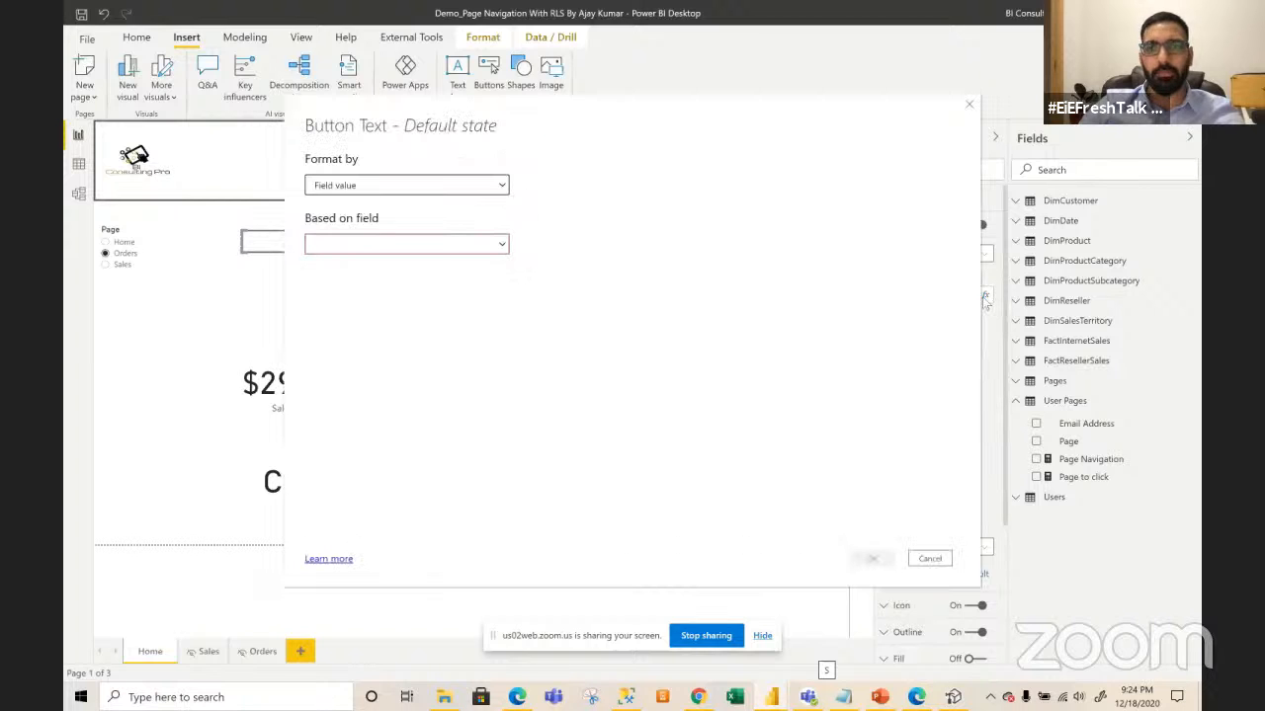
left_click(411, 186)
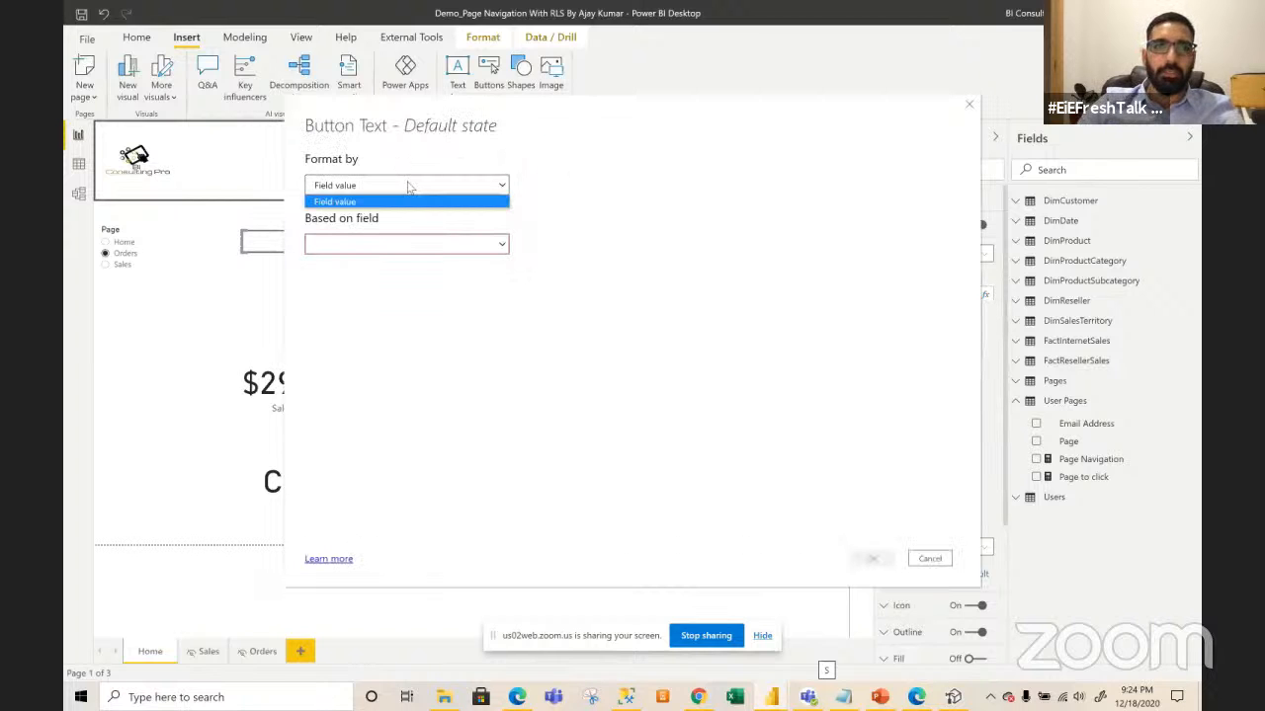
left_click(358, 245)
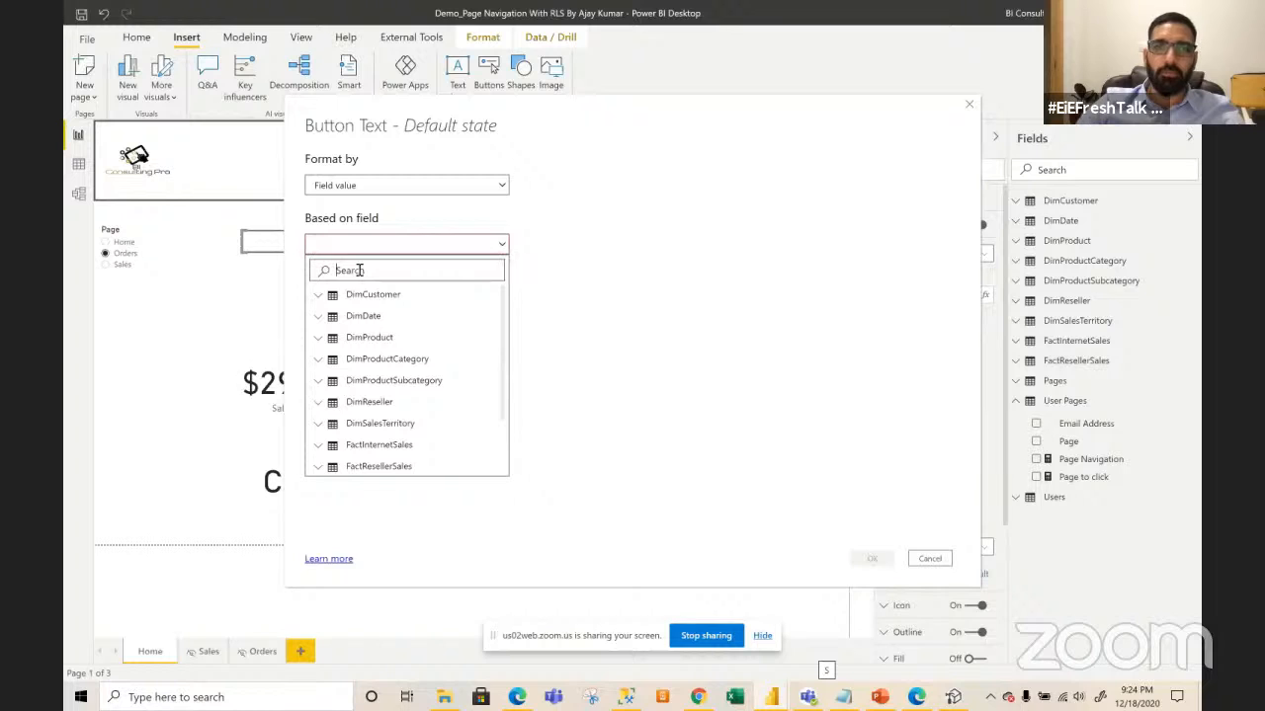
type("click")
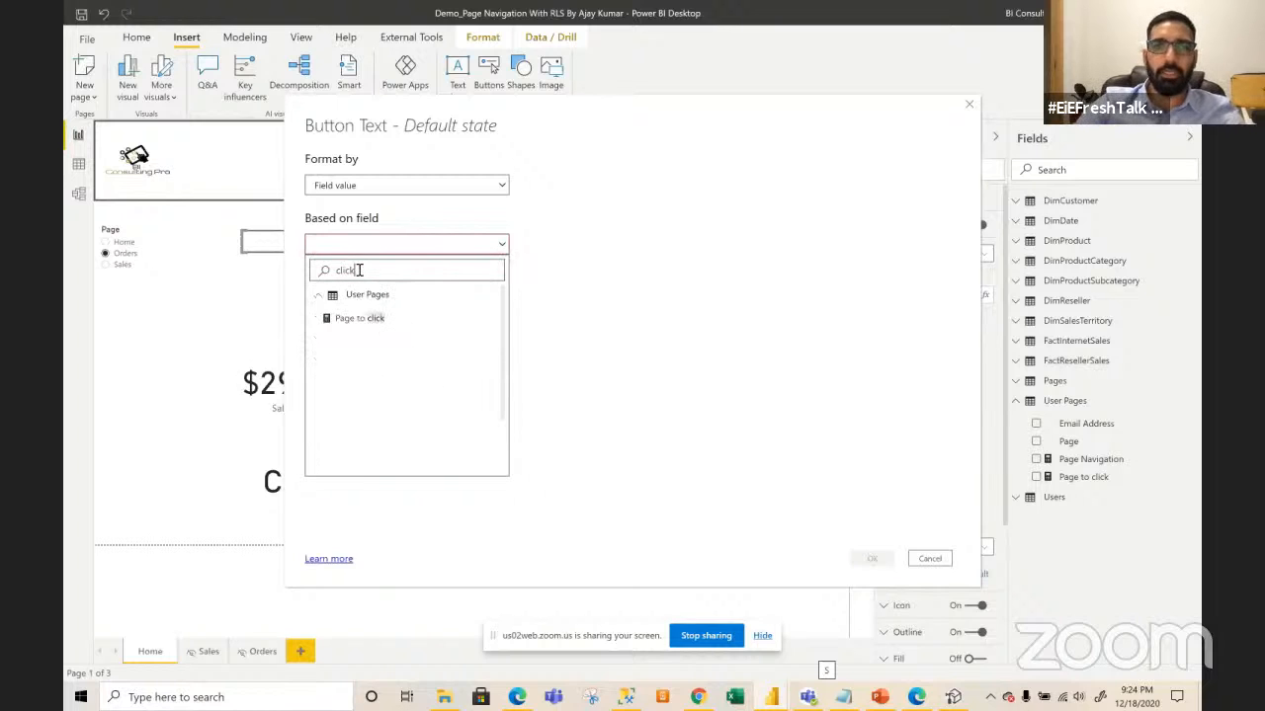
left_click(361, 317)
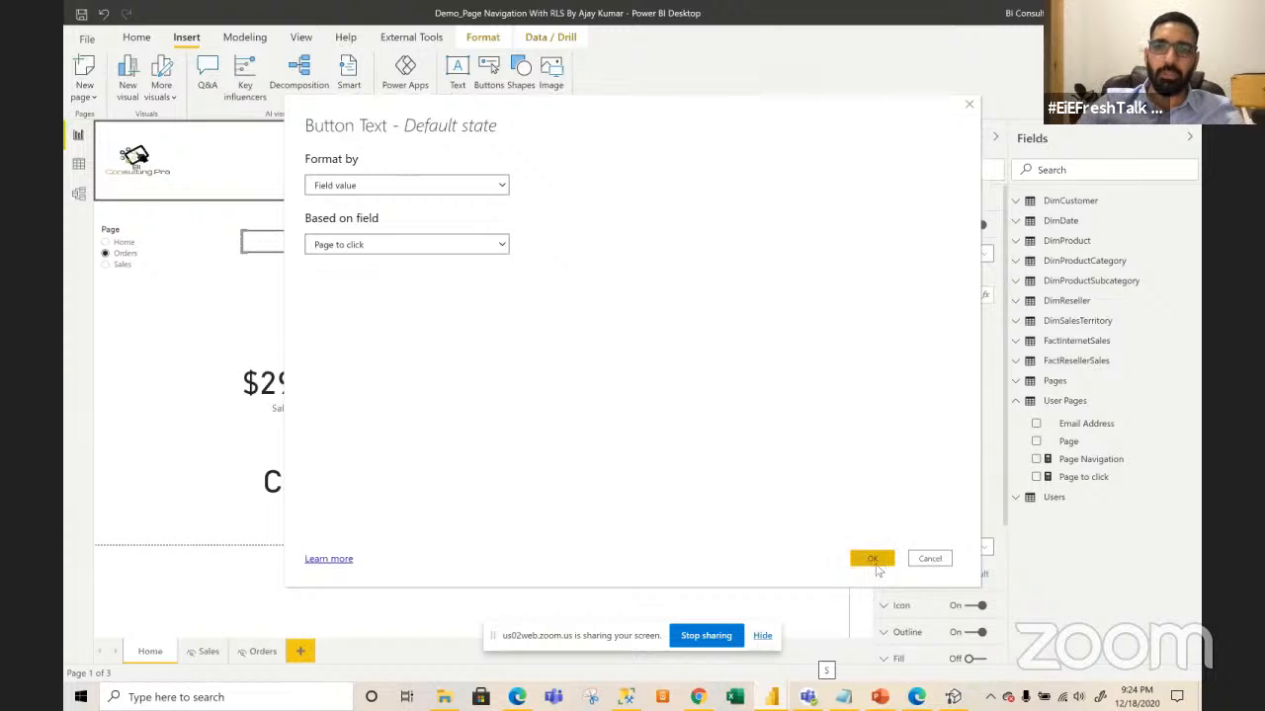
left_click(872, 558)
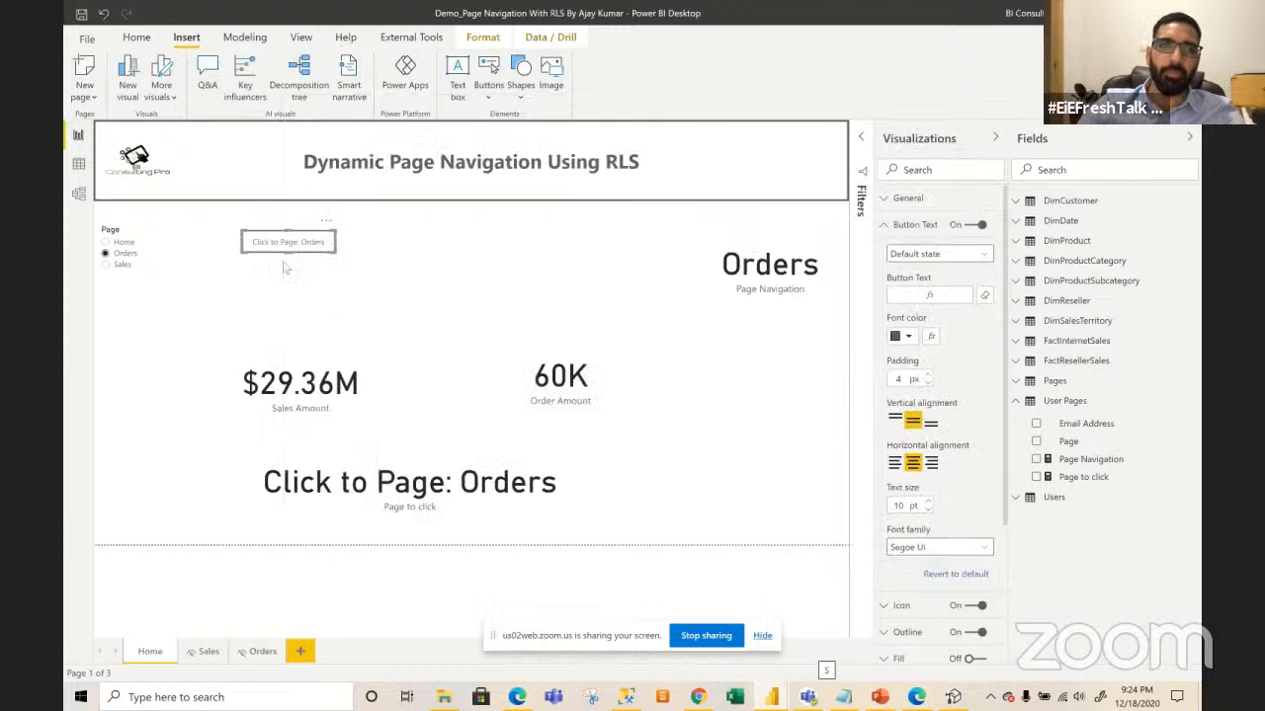
- Cycle the Page slicer through Orders, Sales and Home to check the button's dynamic text
left_click(128, 243)
left_click(125, 255)
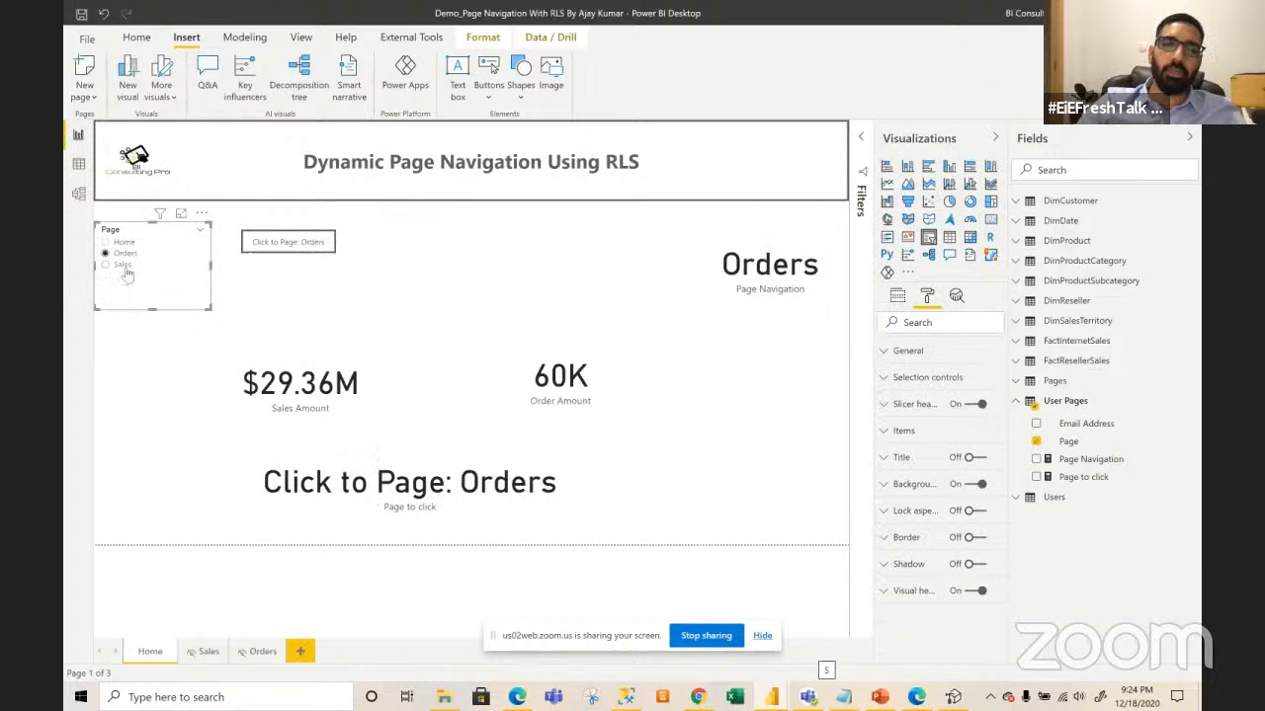
left_click(123, 265)
left_click(121, 242)
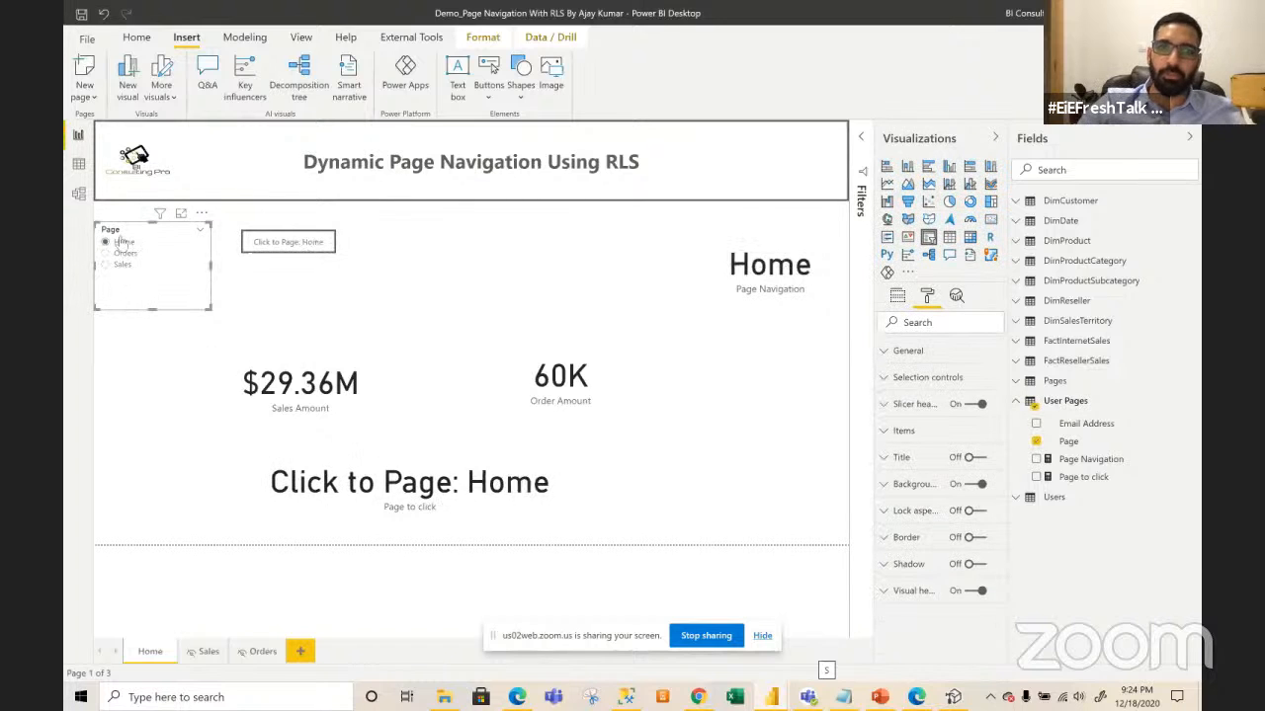
- Turn on the button's action and set its type to Page navigation
left_click(317, 253)
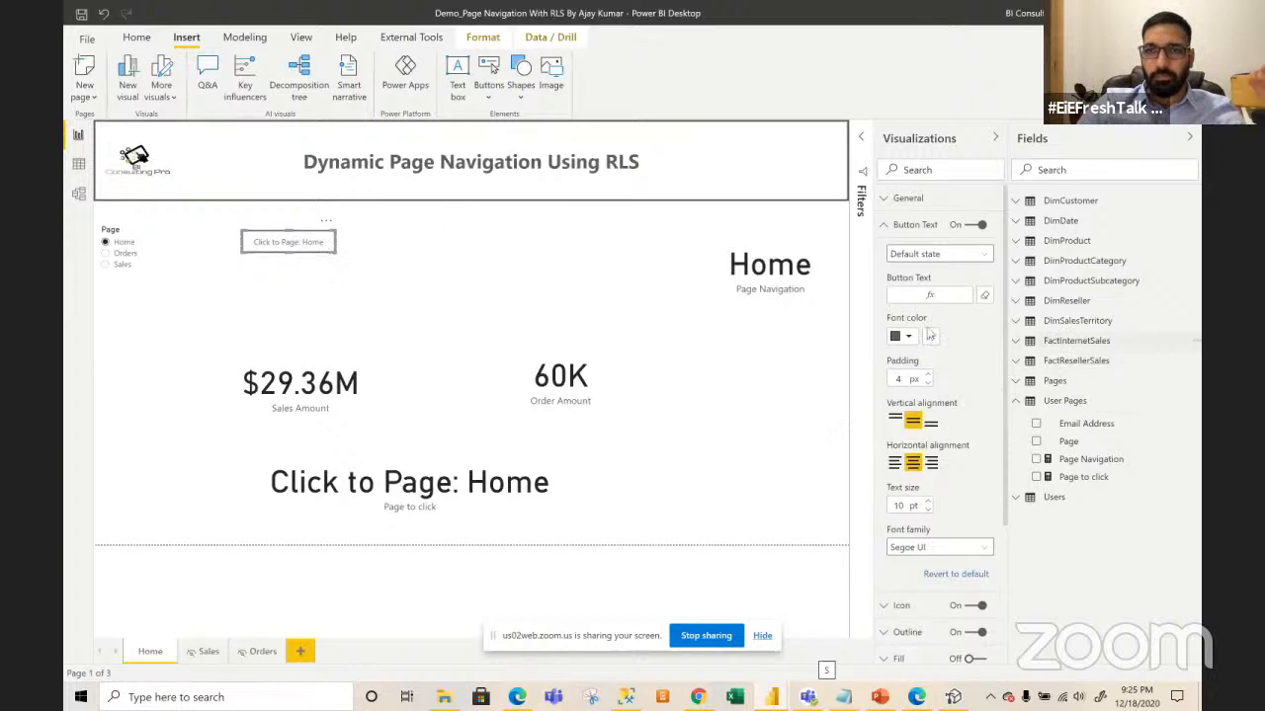
left_click(884, 225)
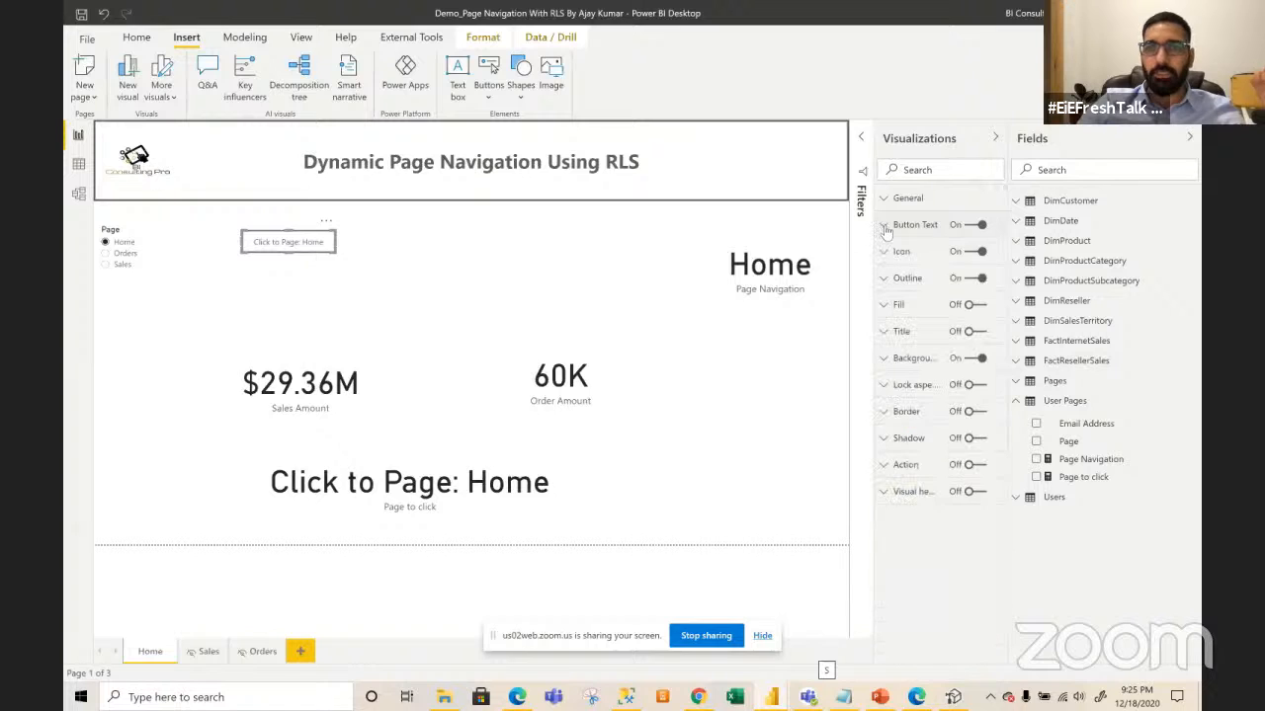
left_click(978, 464)
left_click(916, 472)
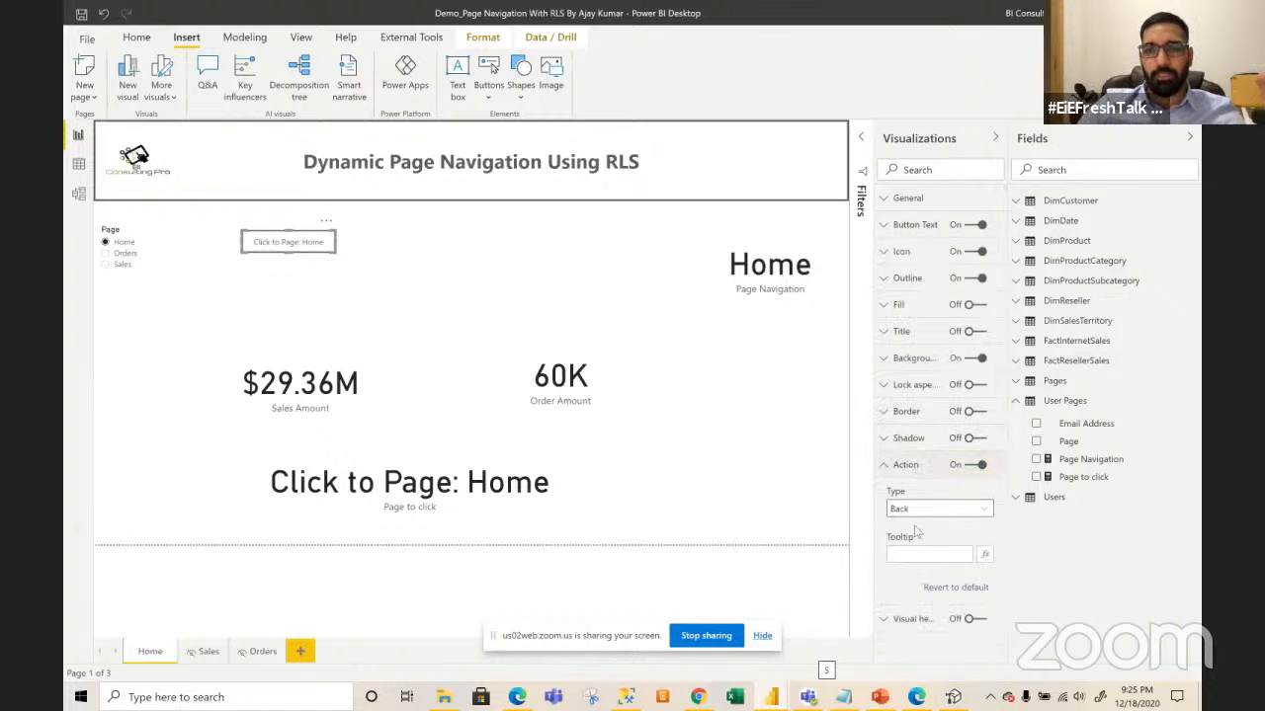
left_click(929, 508)
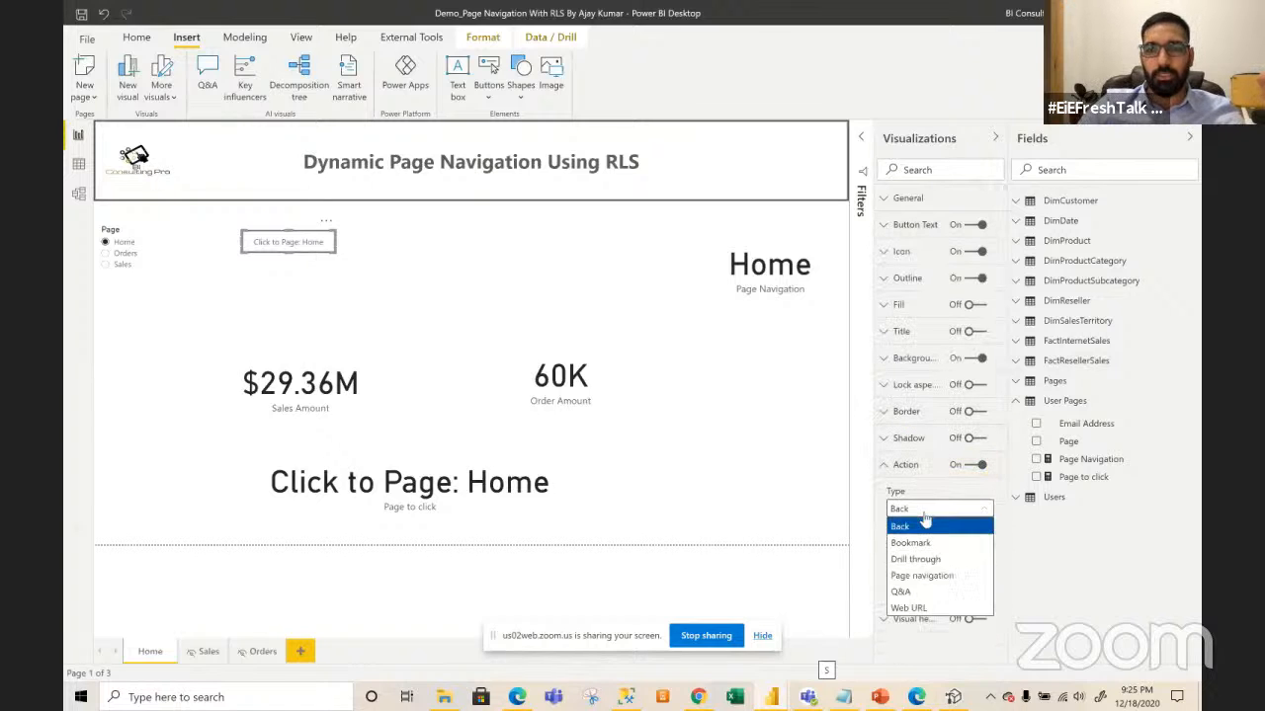
left_click(955, 577)
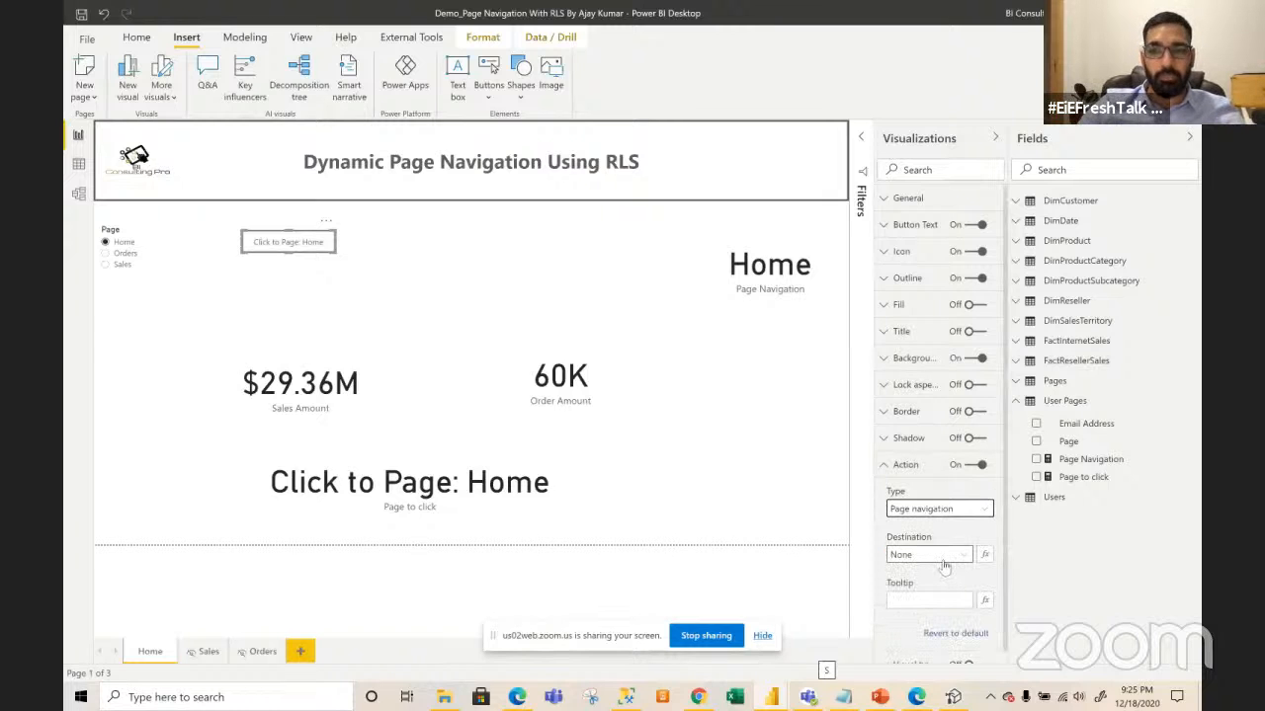
left_click(944, 559)
left_click(944, 543)
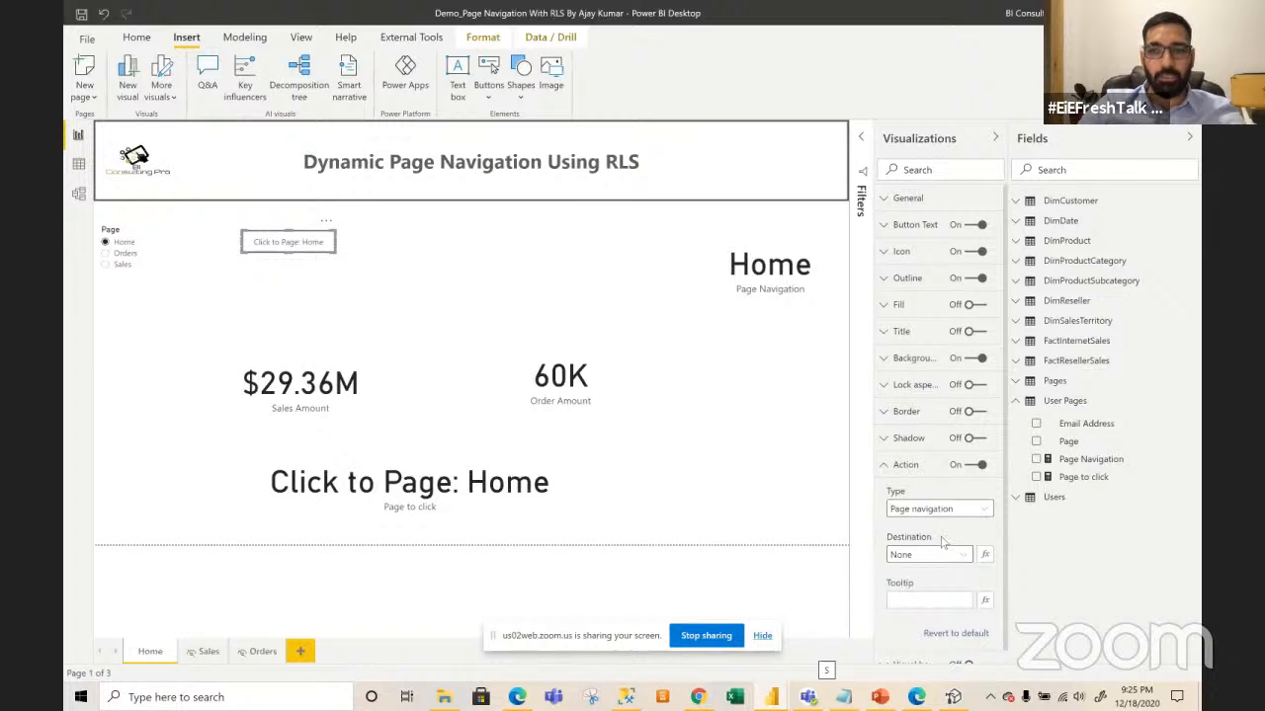
- Base the blank button's page navigation destination on the field value of the Page Navigation measure
left_click(985, 555)
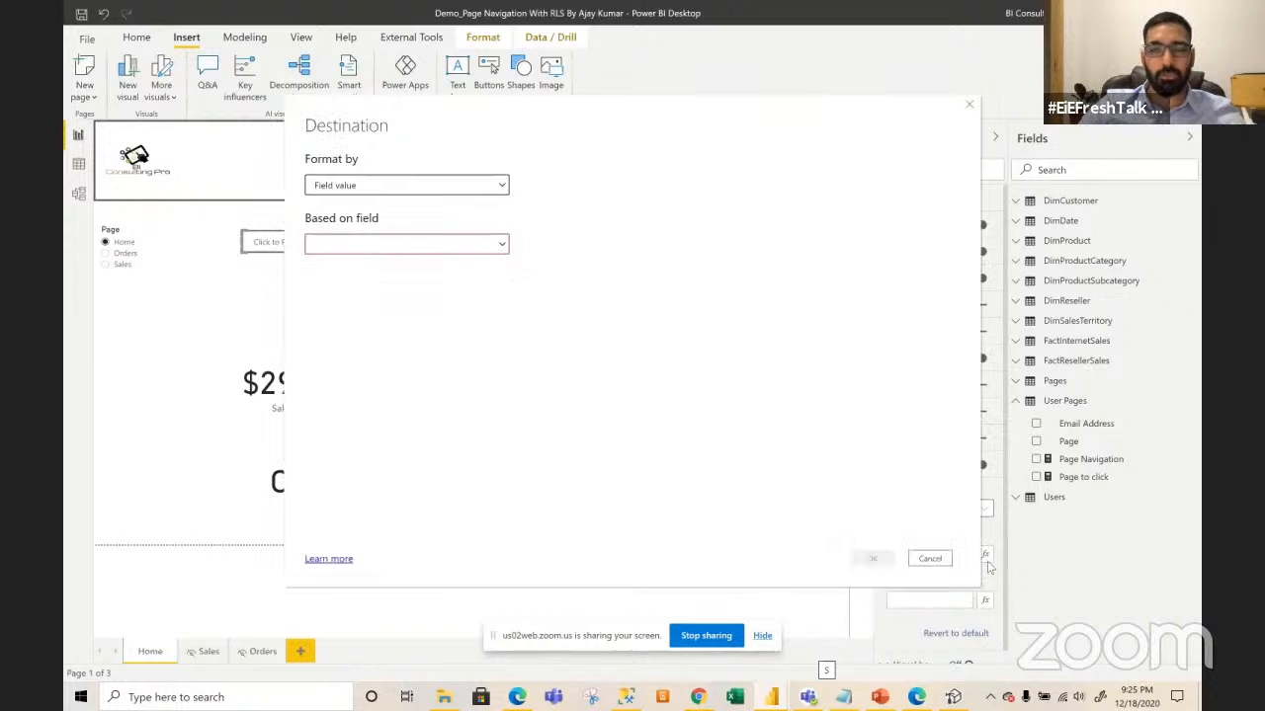
left_click(447, 244)
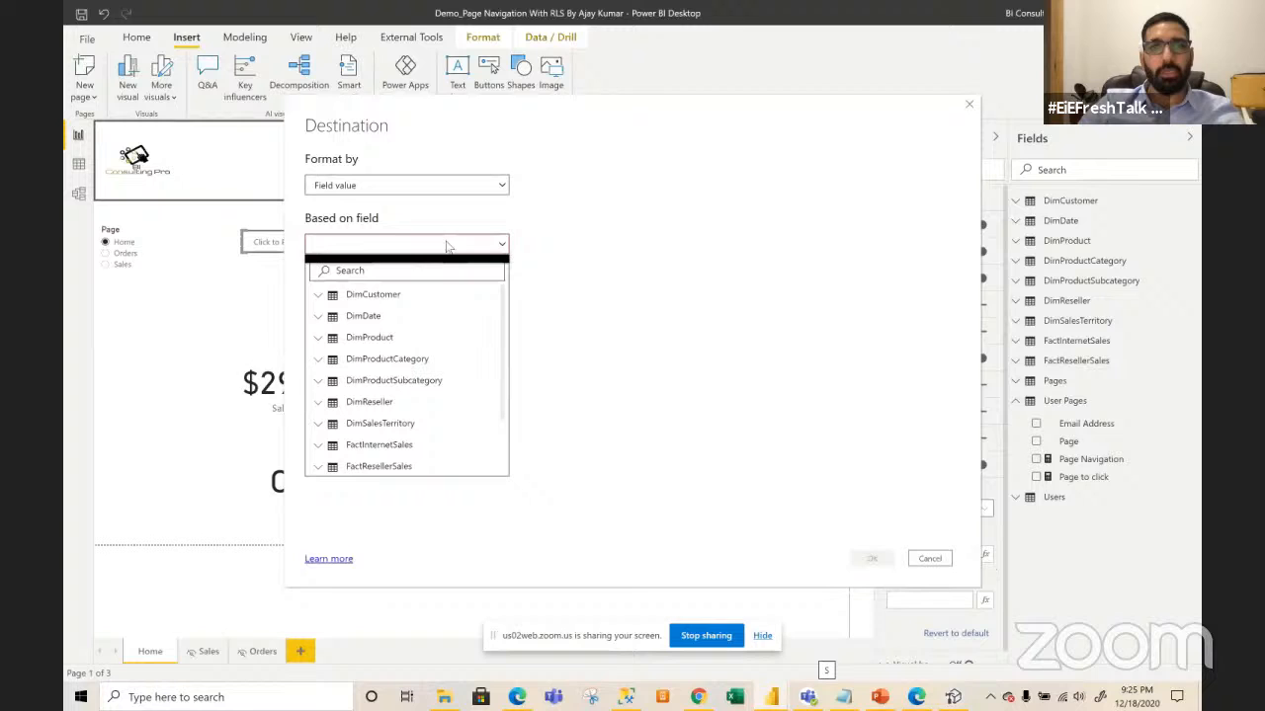
left_click(398, 271)
type("p")
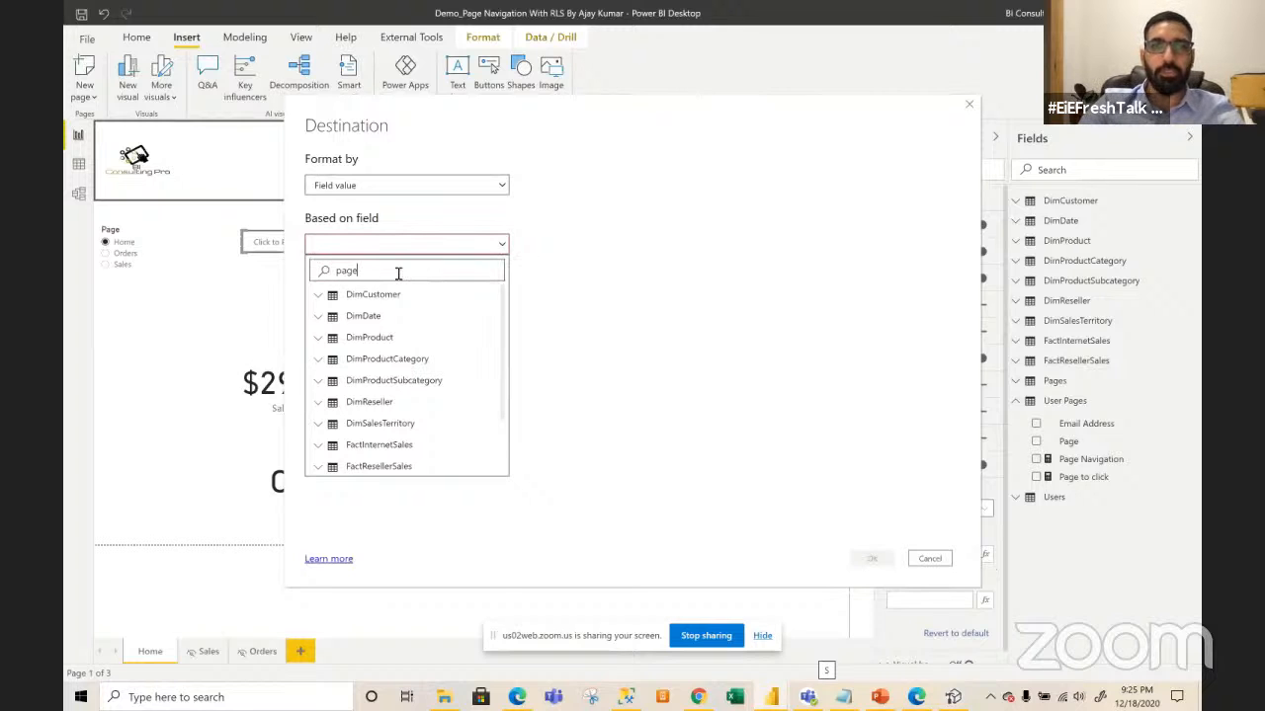
type("age")
left_click(386, 415)
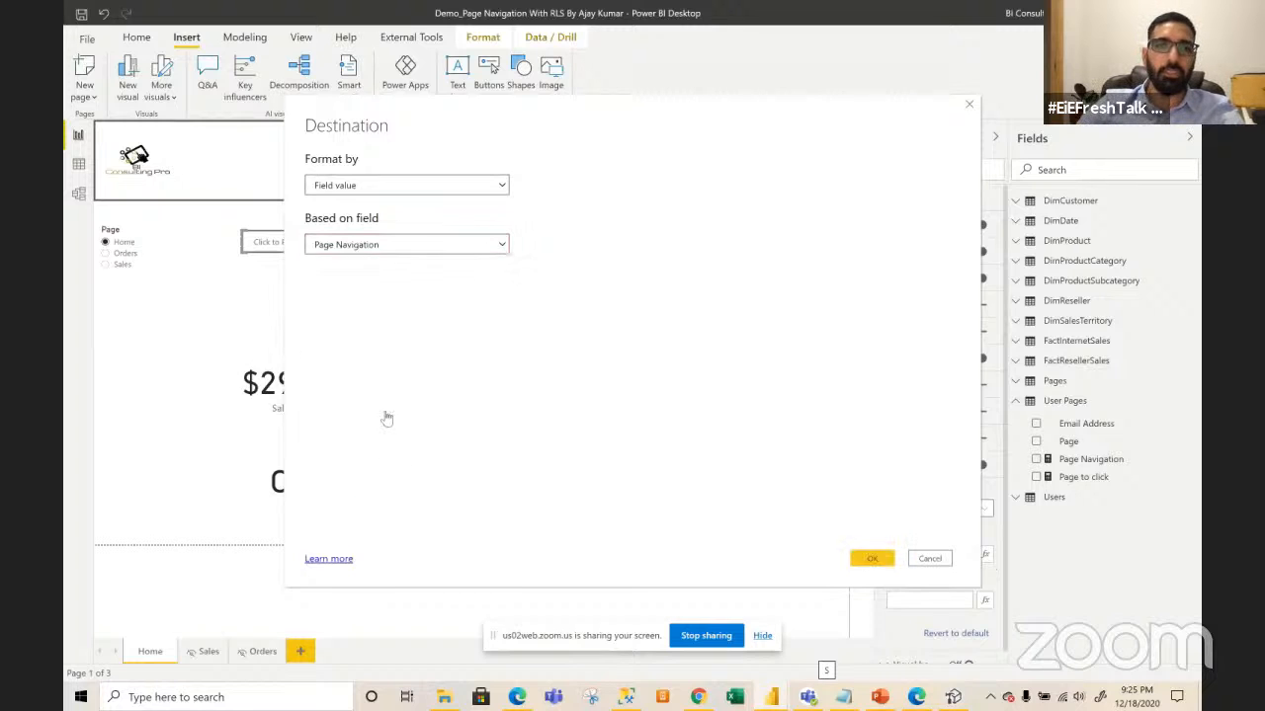
left_click(863, 559)
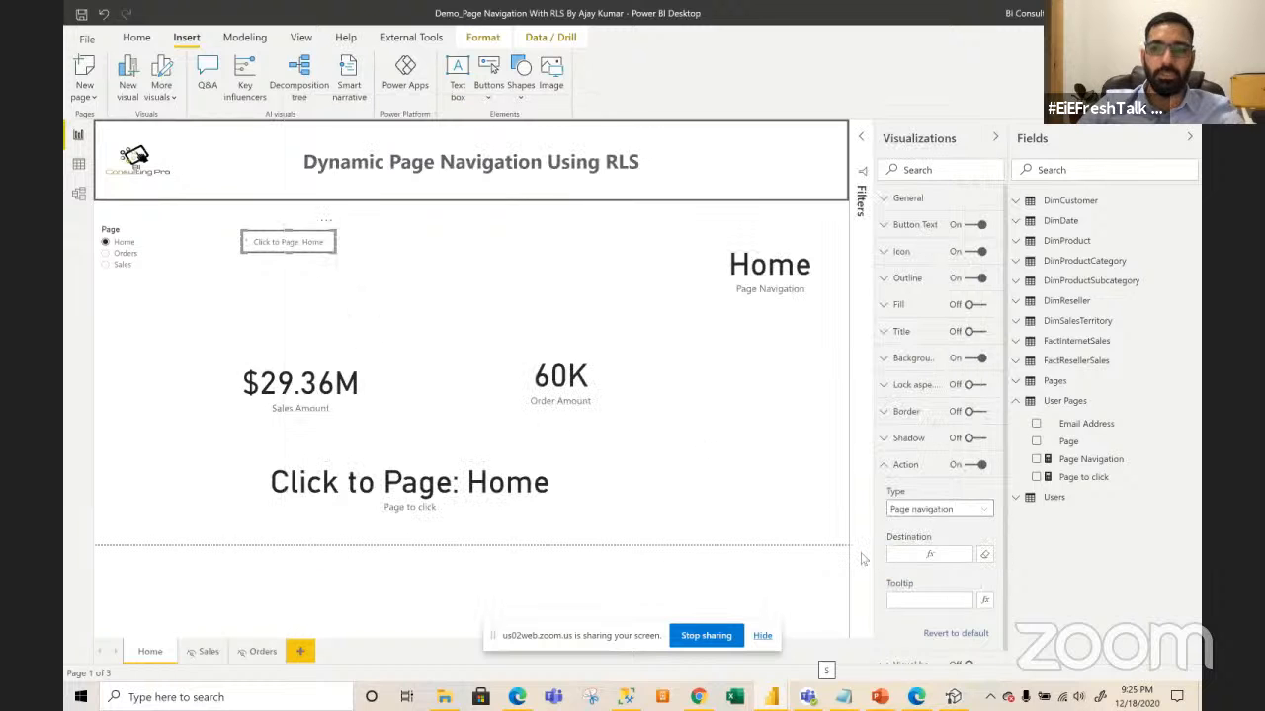
left_click(149, 334)
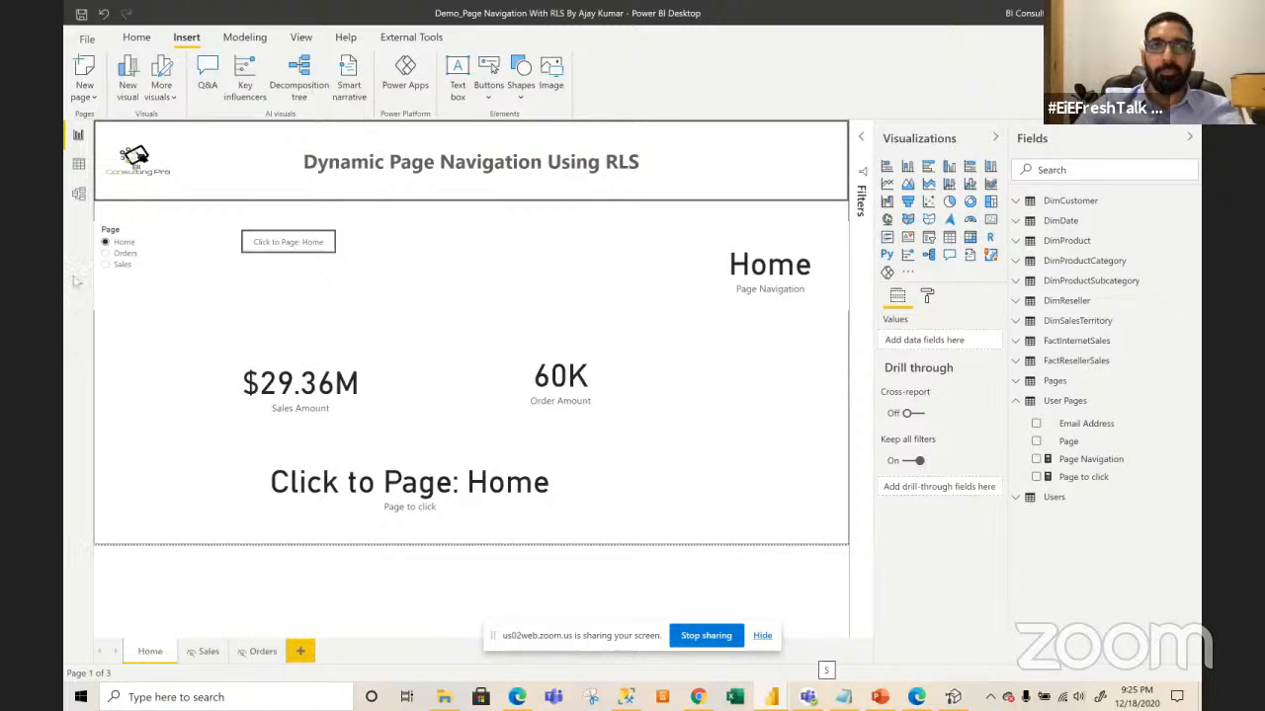
- Check the page names stored in the Pages table and return to the Home report page
left_click(78, 163)
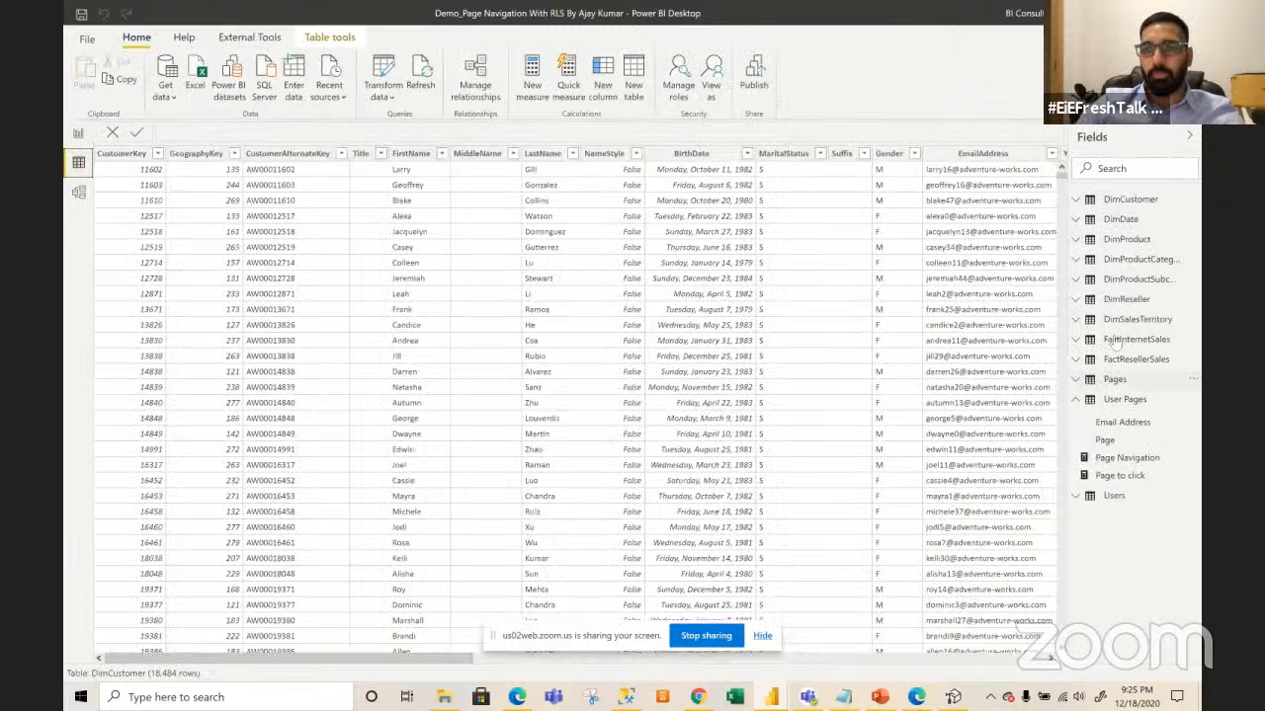
left_click(1114, 379)
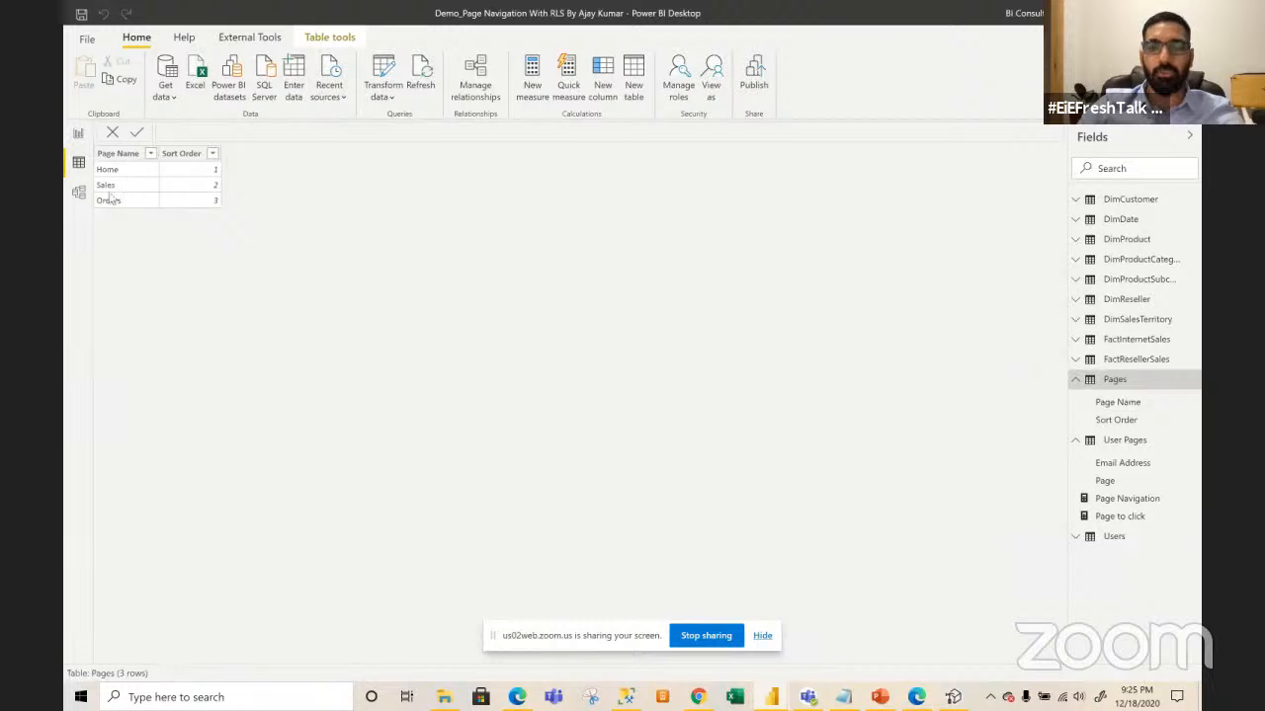
left_click(77, 134)
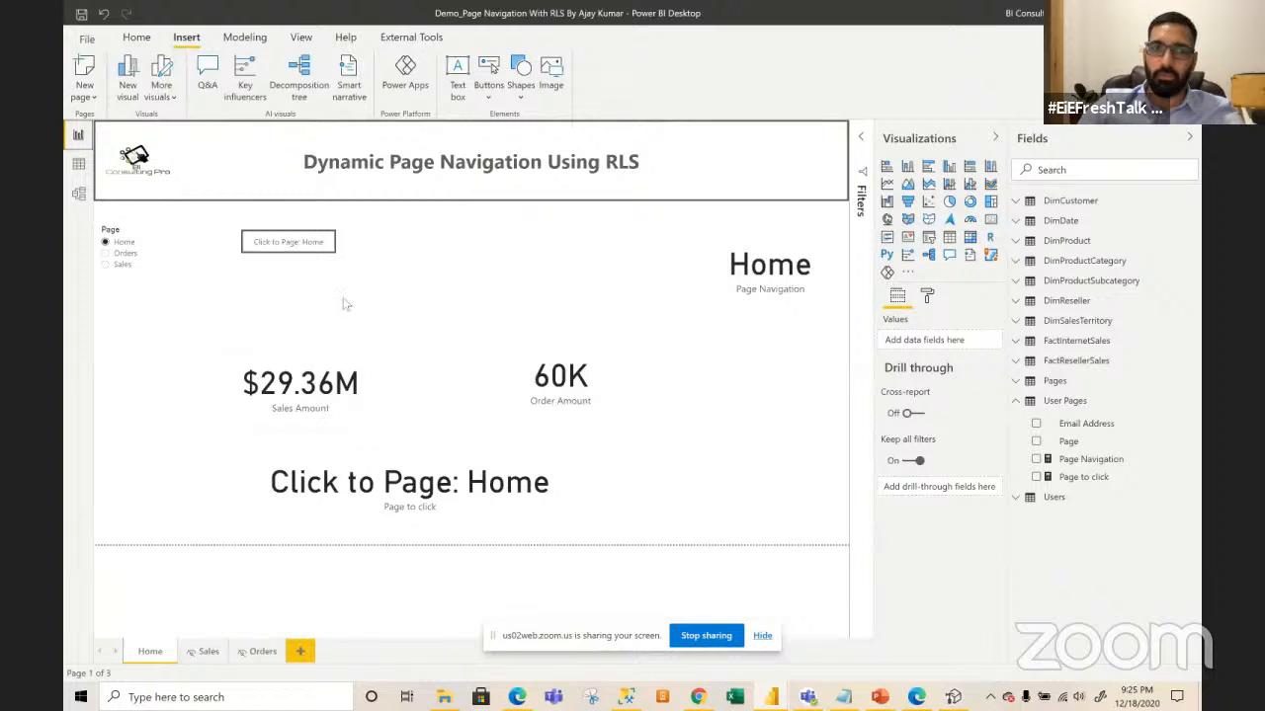
- Test the dynamic button with the Page slicer on Orders, go back to Home, and test it with Sales
left_click(124, 253)
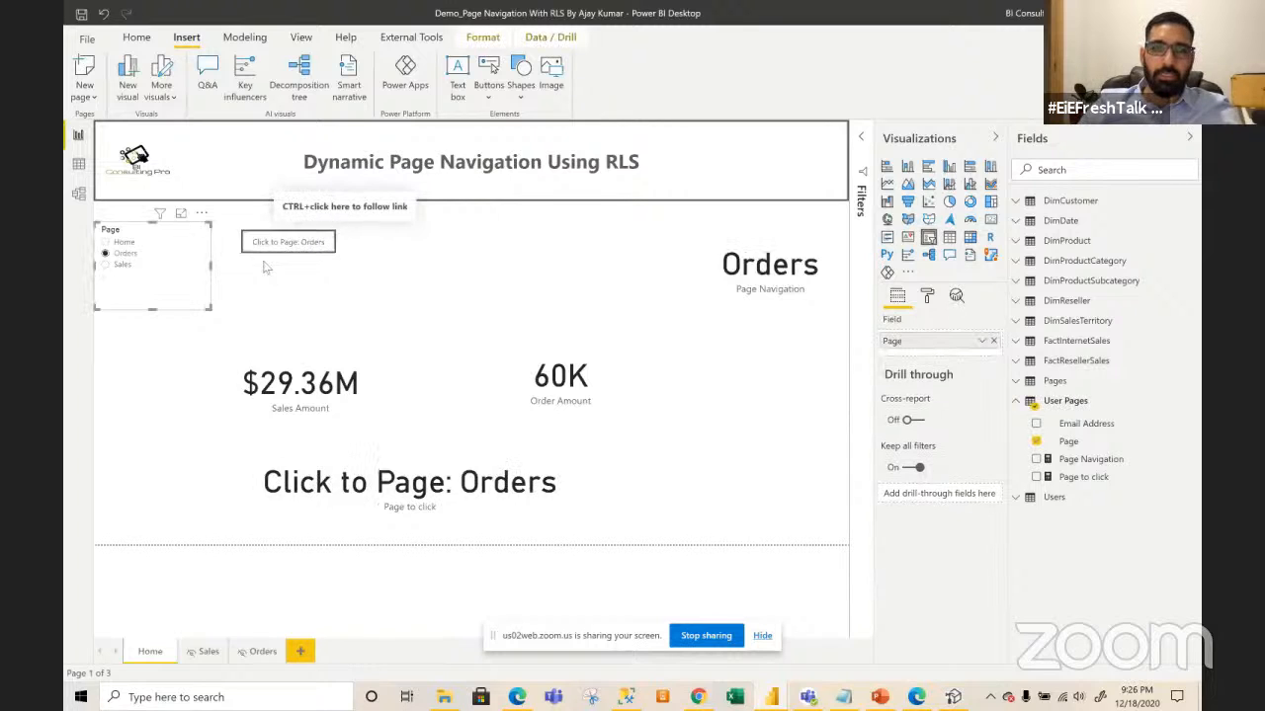
left_click(316, 255, "ctrl")
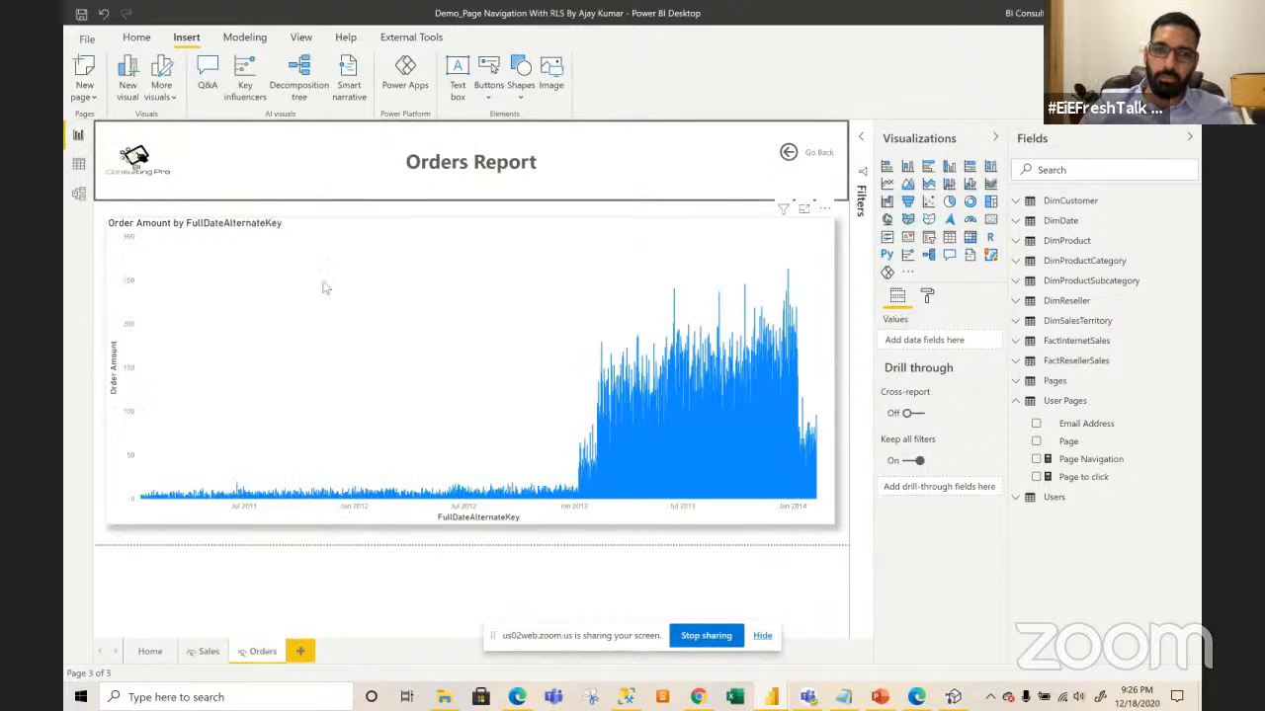
left_click(796, 166, "ctrl")
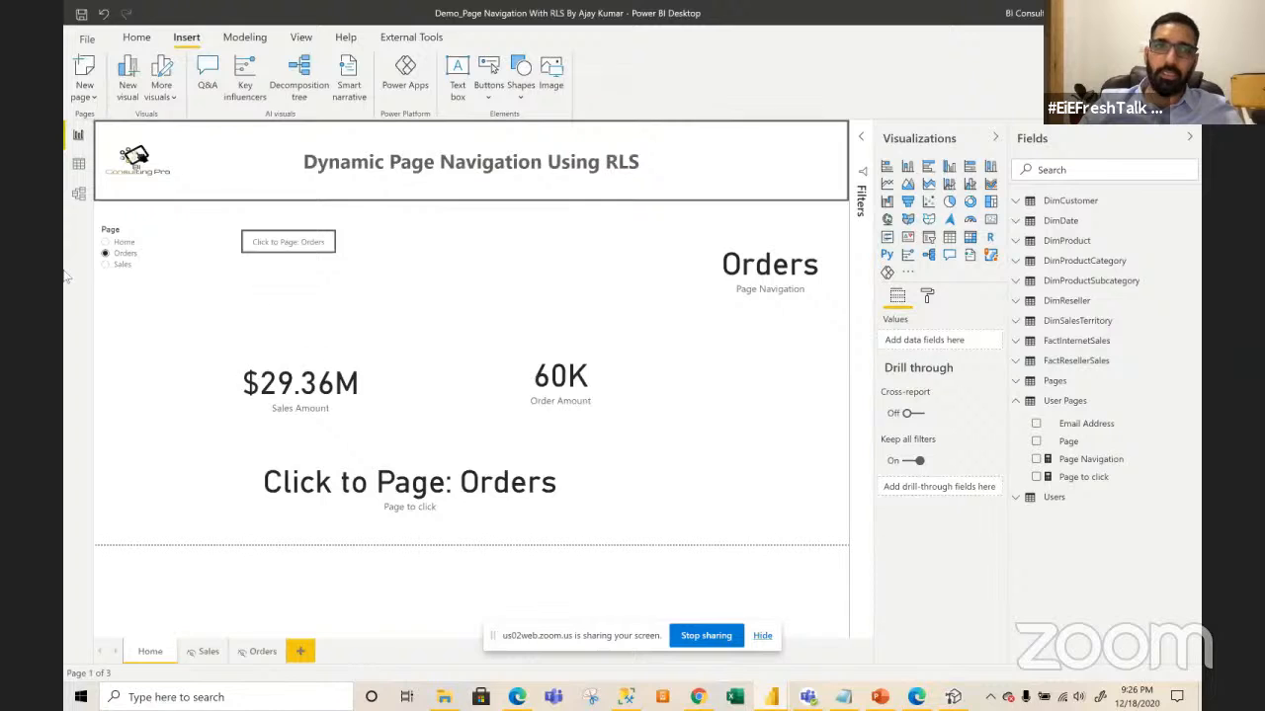
left_click(108, 278)
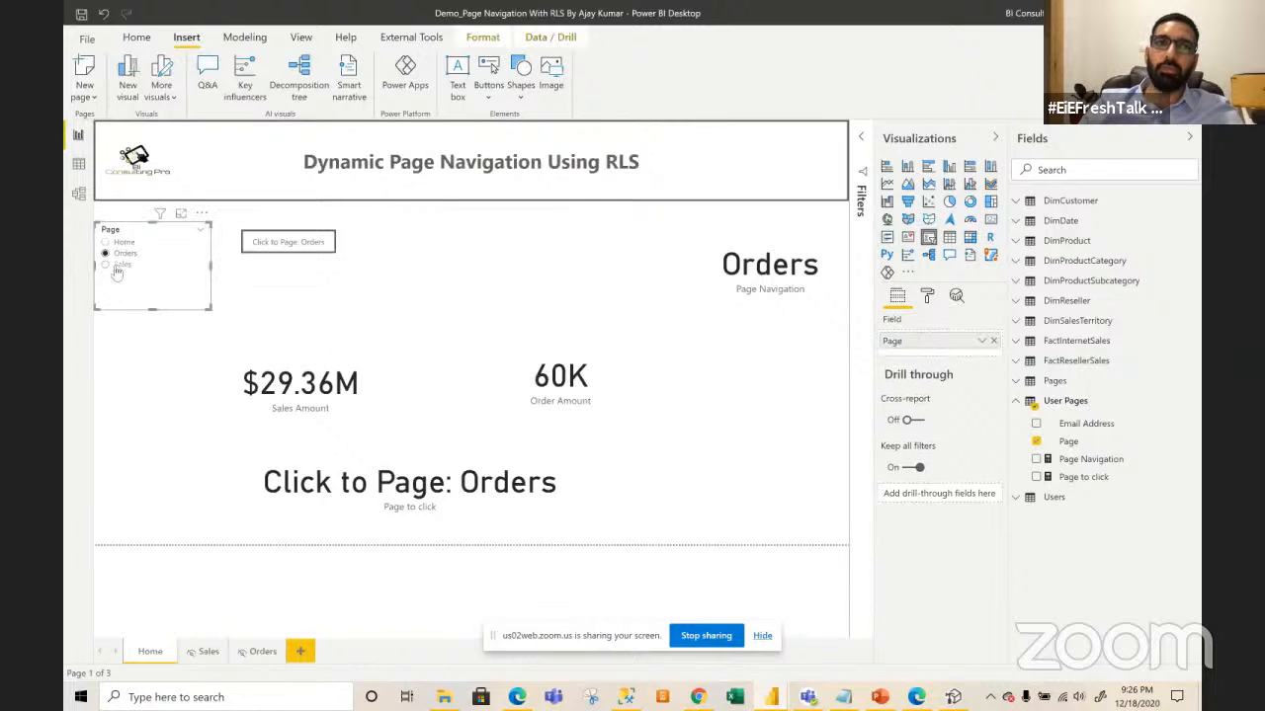
left_click(264, 247, "ctrl")
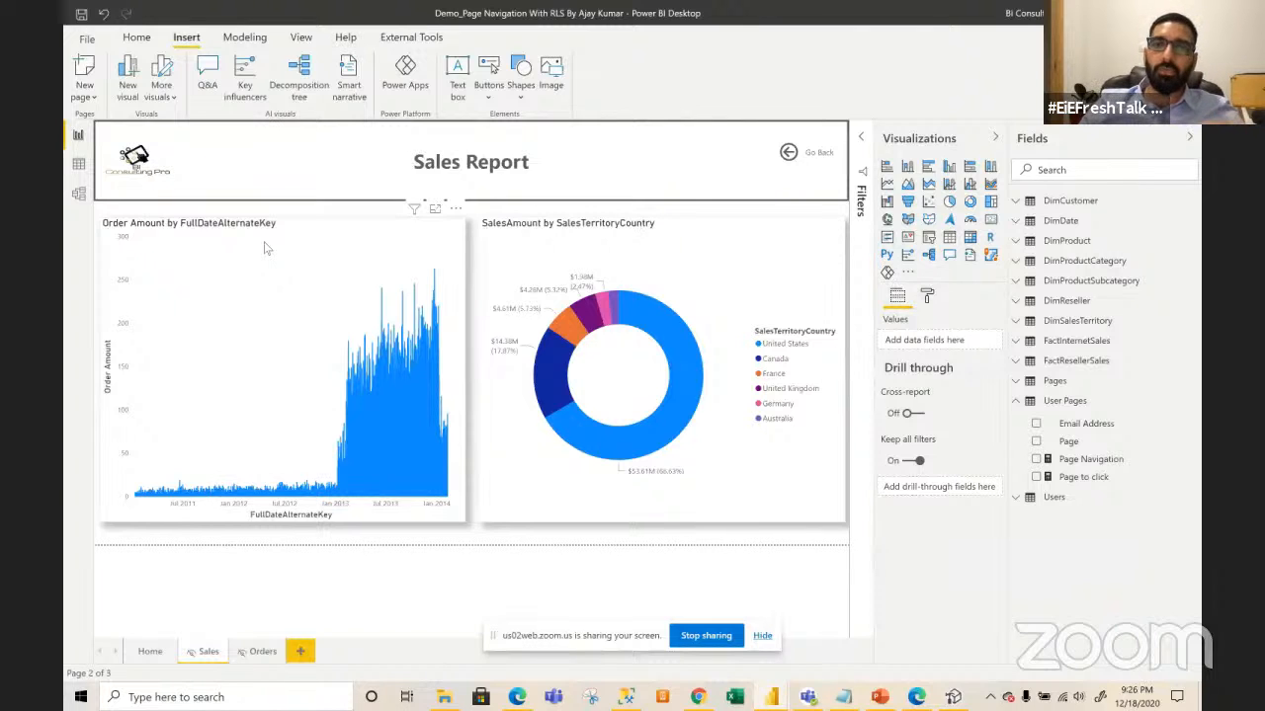
- Examine the page assignments in the User Pages table and the user records in the Users table
left_click(78, 189)
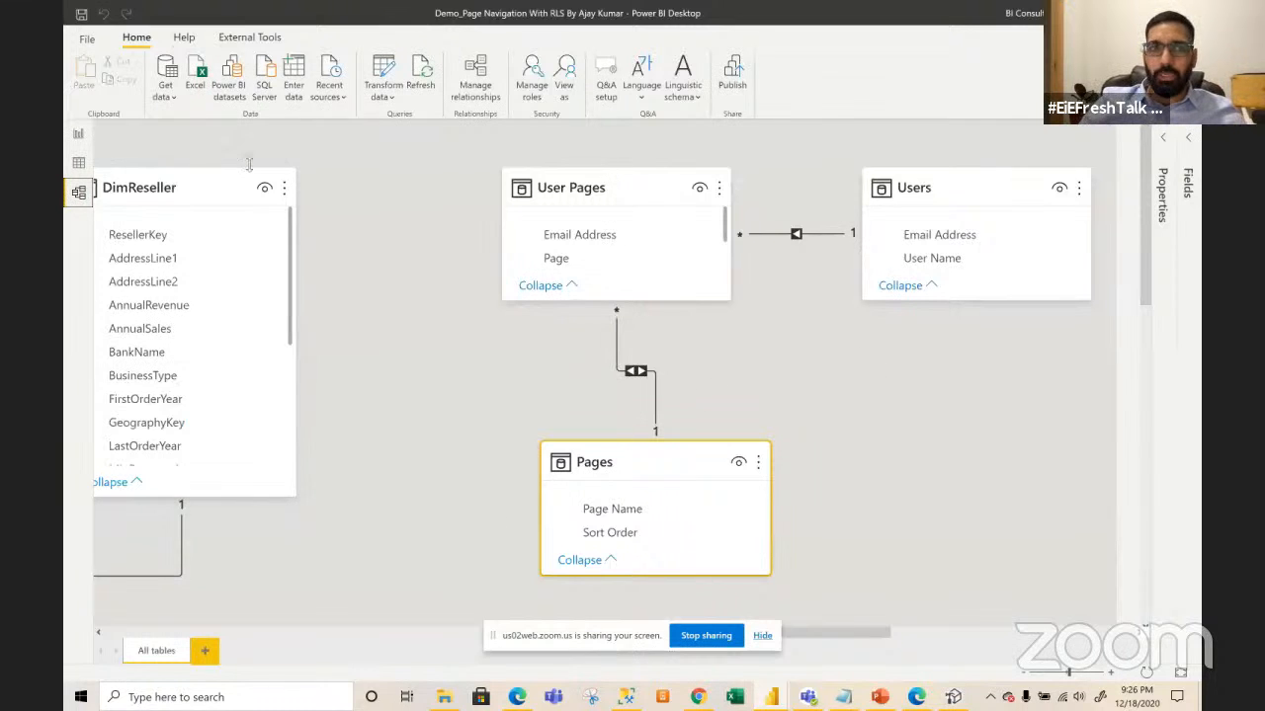
left_click(78, 163)
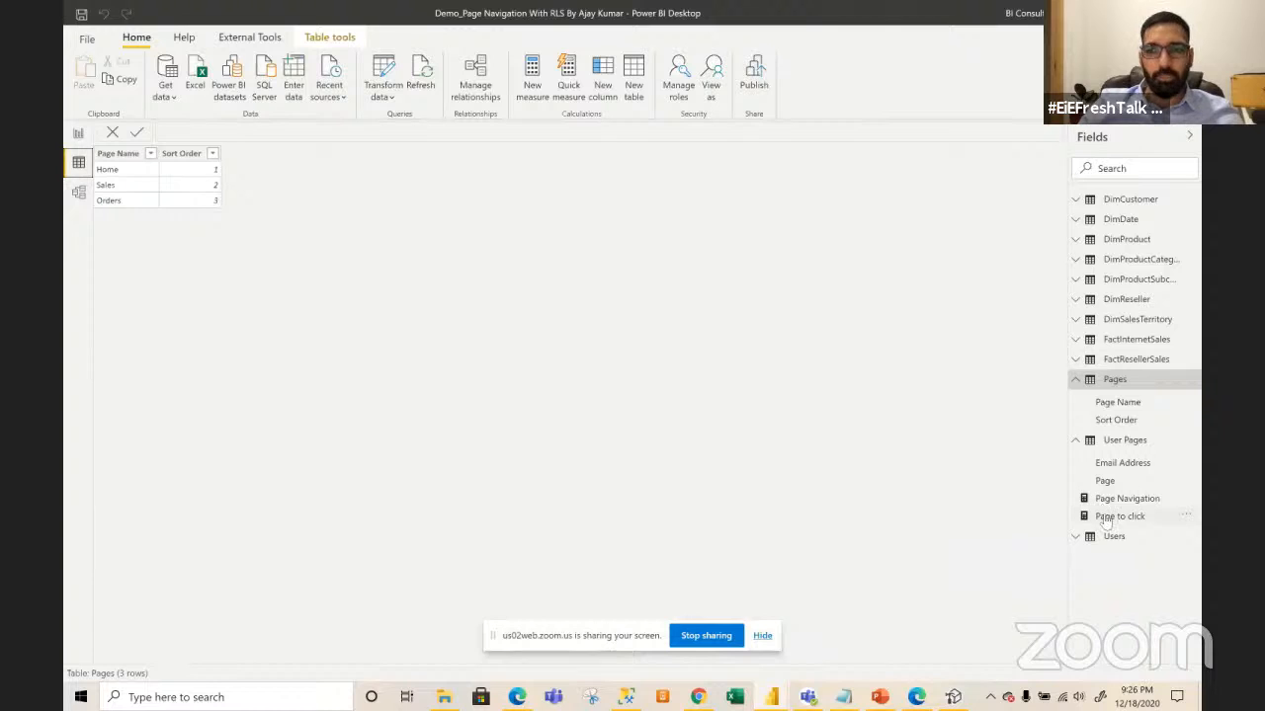
left_click(1115, 382)
left_click(1126, 399)
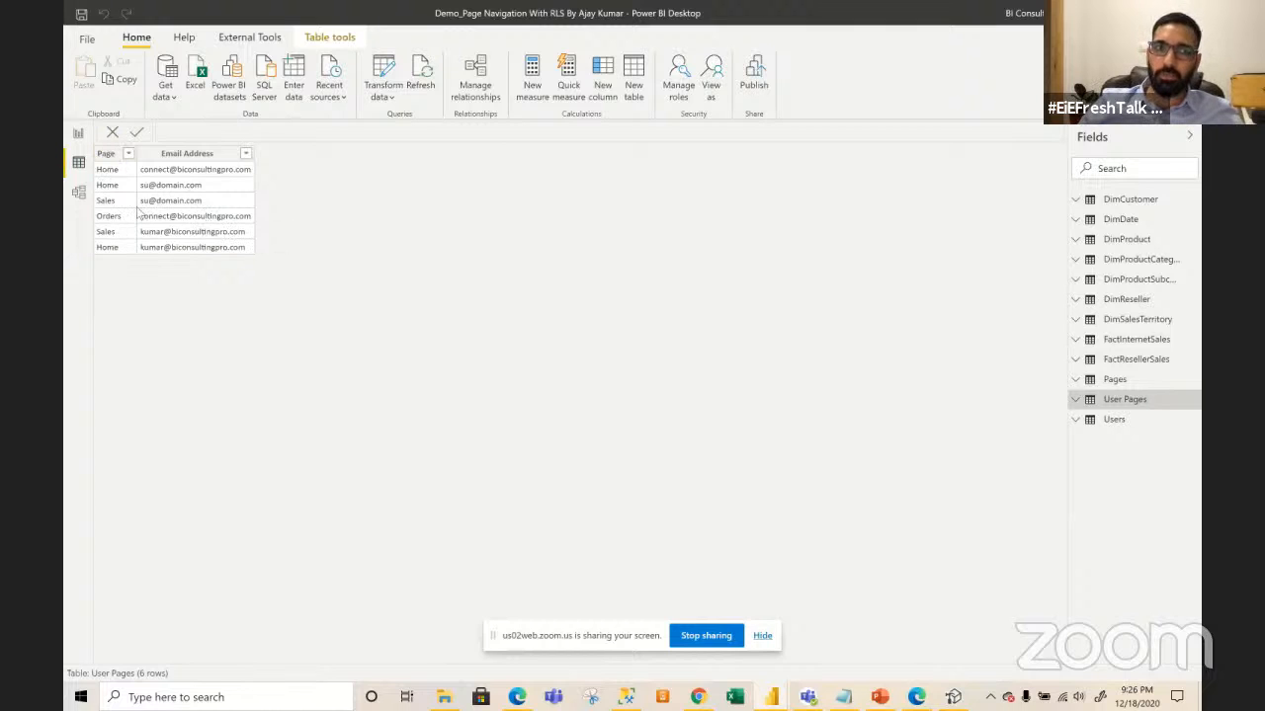
left_click(1117, 420)
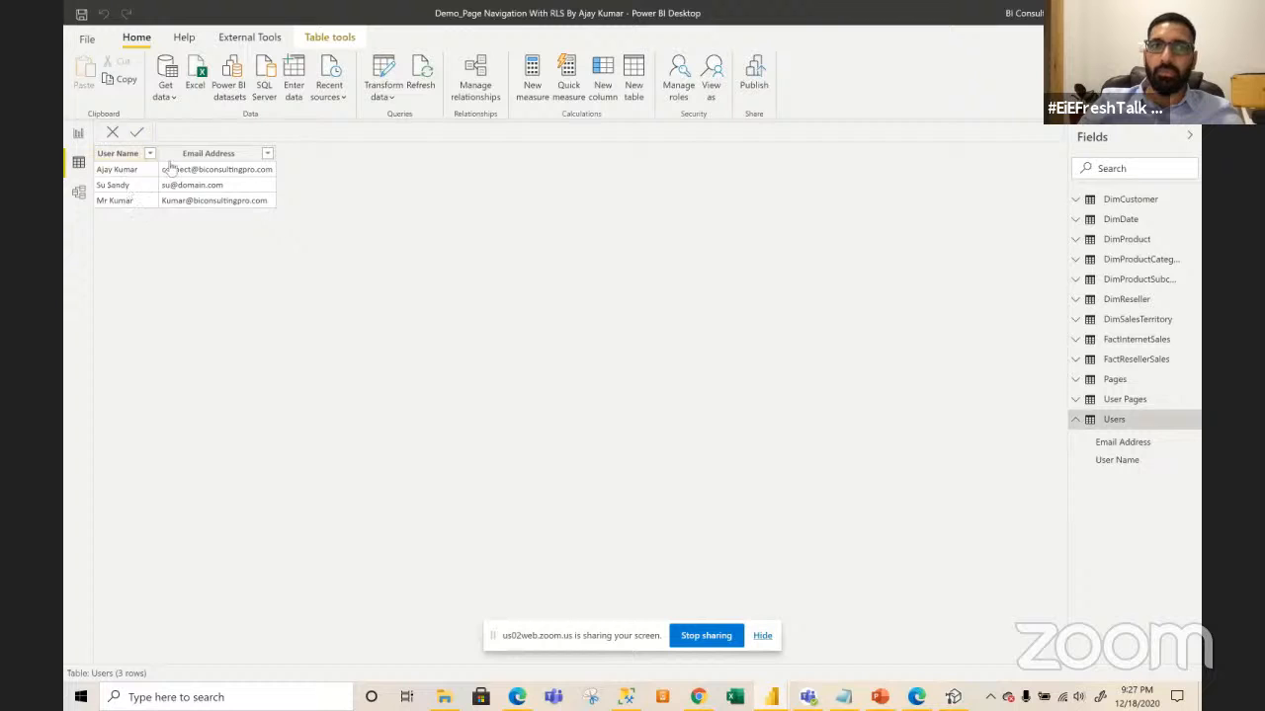
- Examine the model links among Users, User Pages and Pages, including the cross filter and security filter settings between User Pages and Pages
left_click(78, 190)
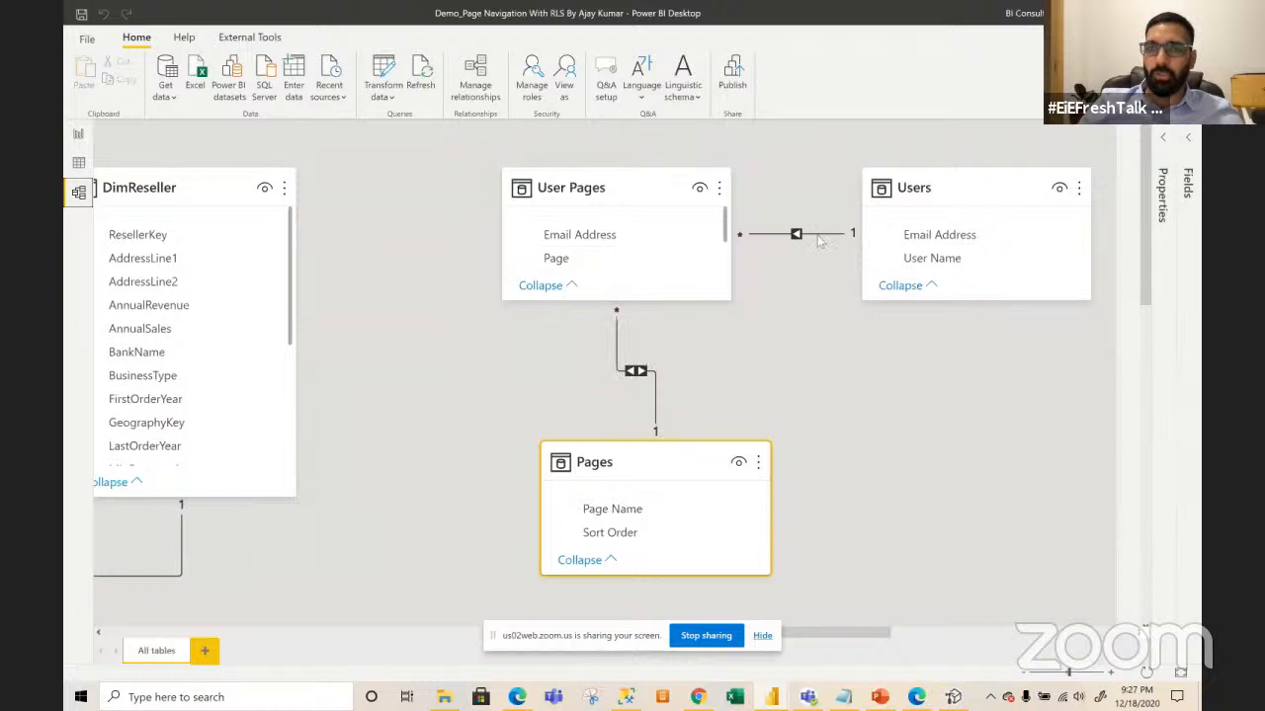
left_click(597, 189)
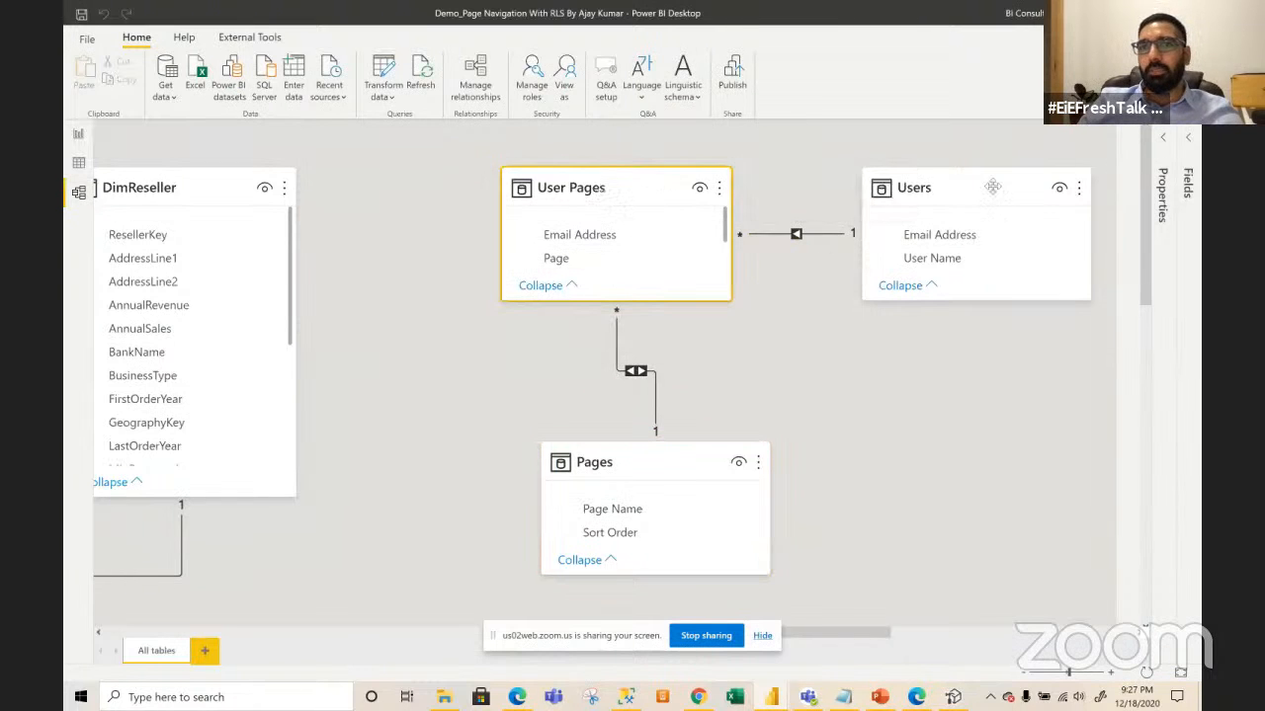
left_click(951, 187)
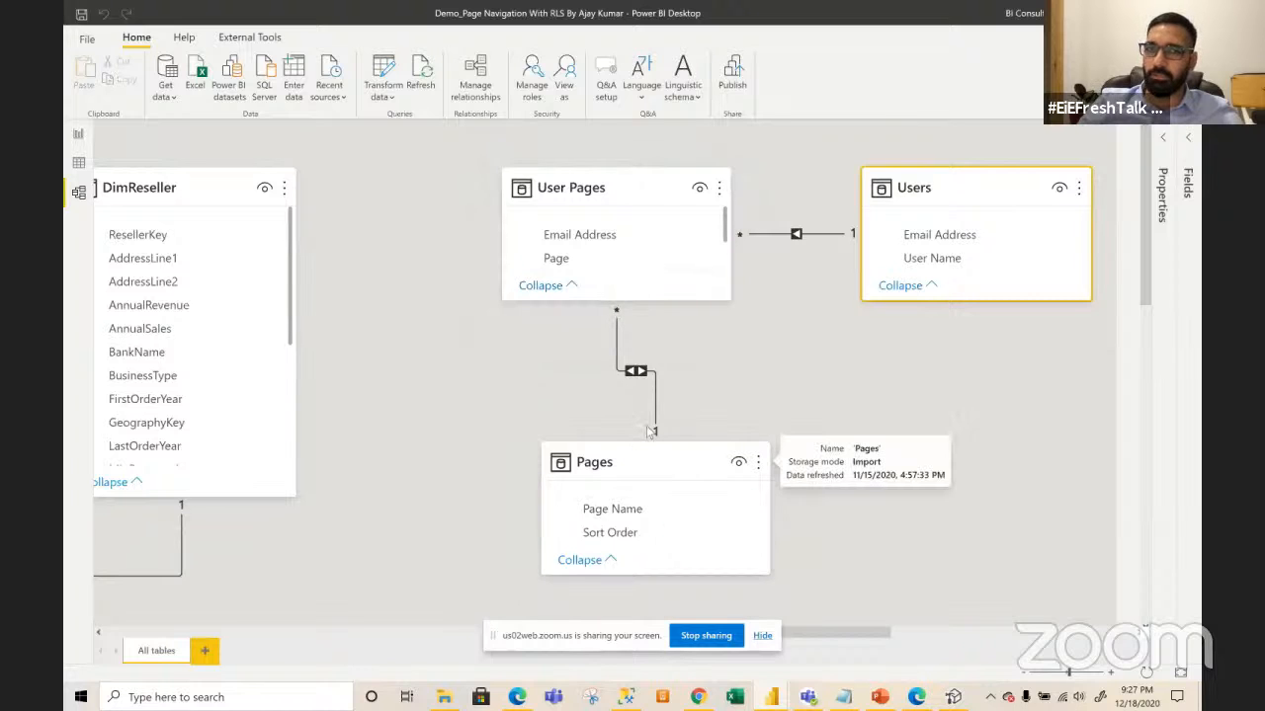
double_click(652, 372)
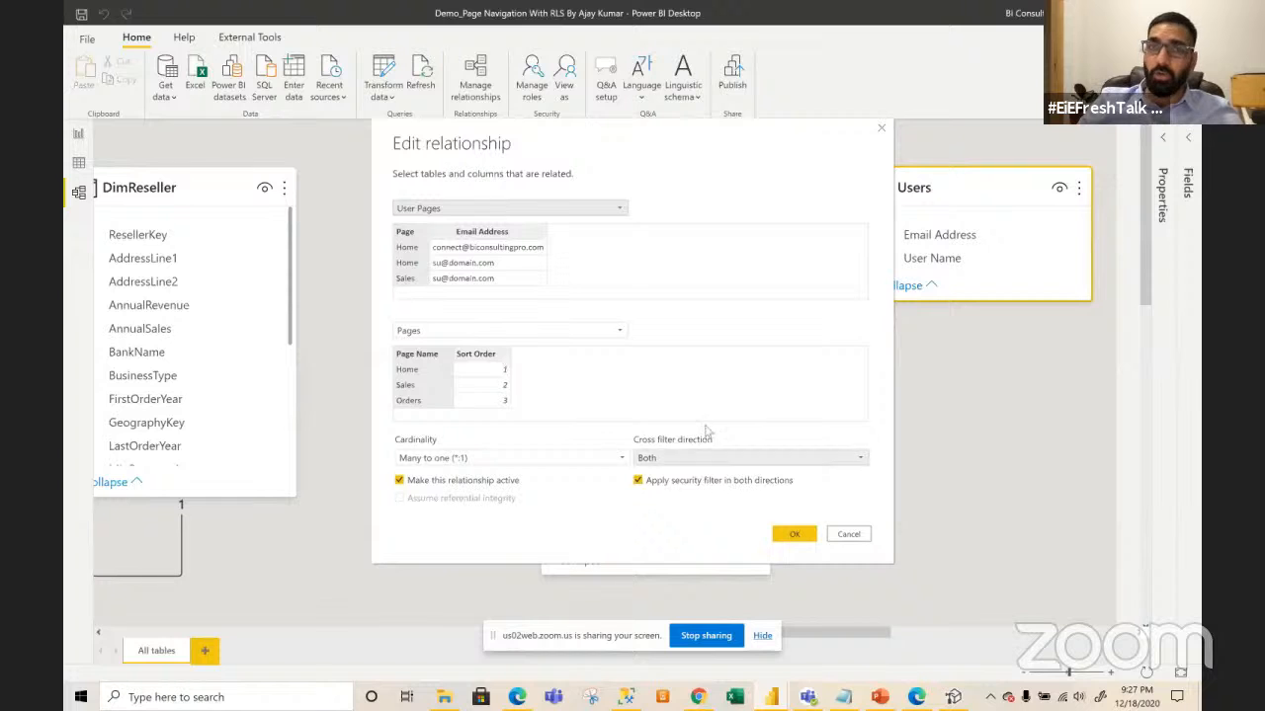
left_click_drag(699, 157, 442, 113)
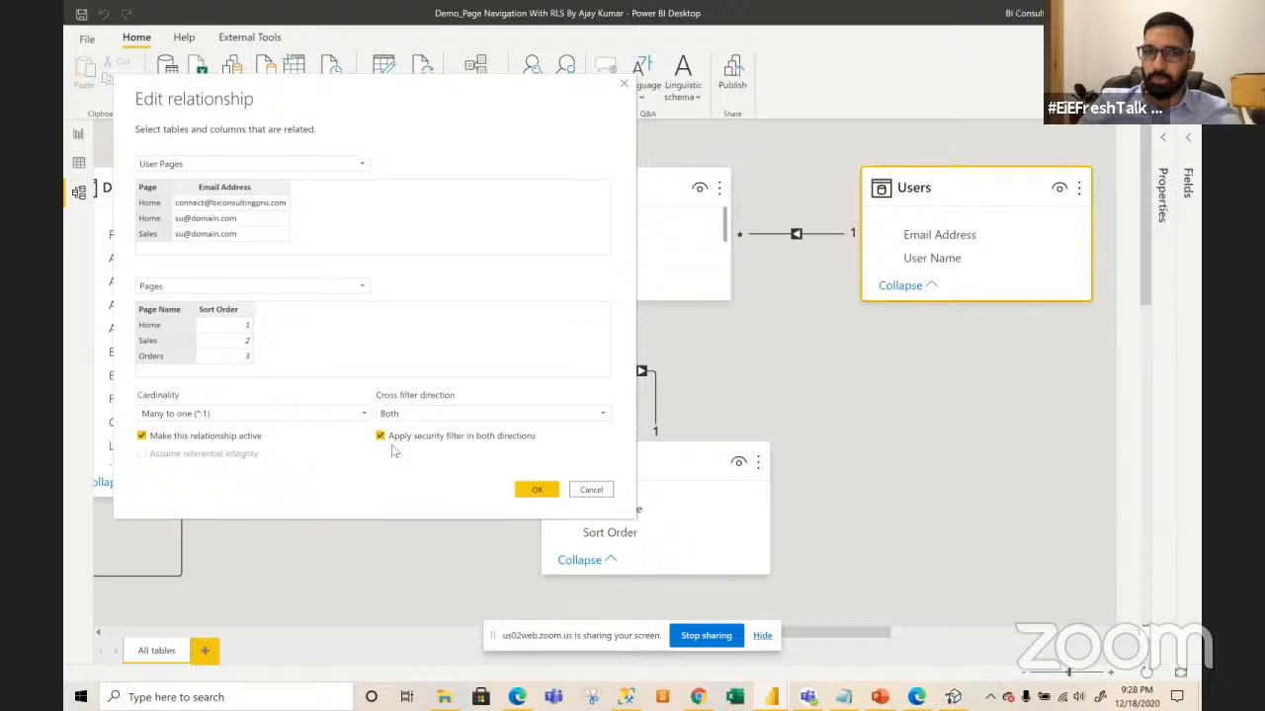
left_click(591, 490)
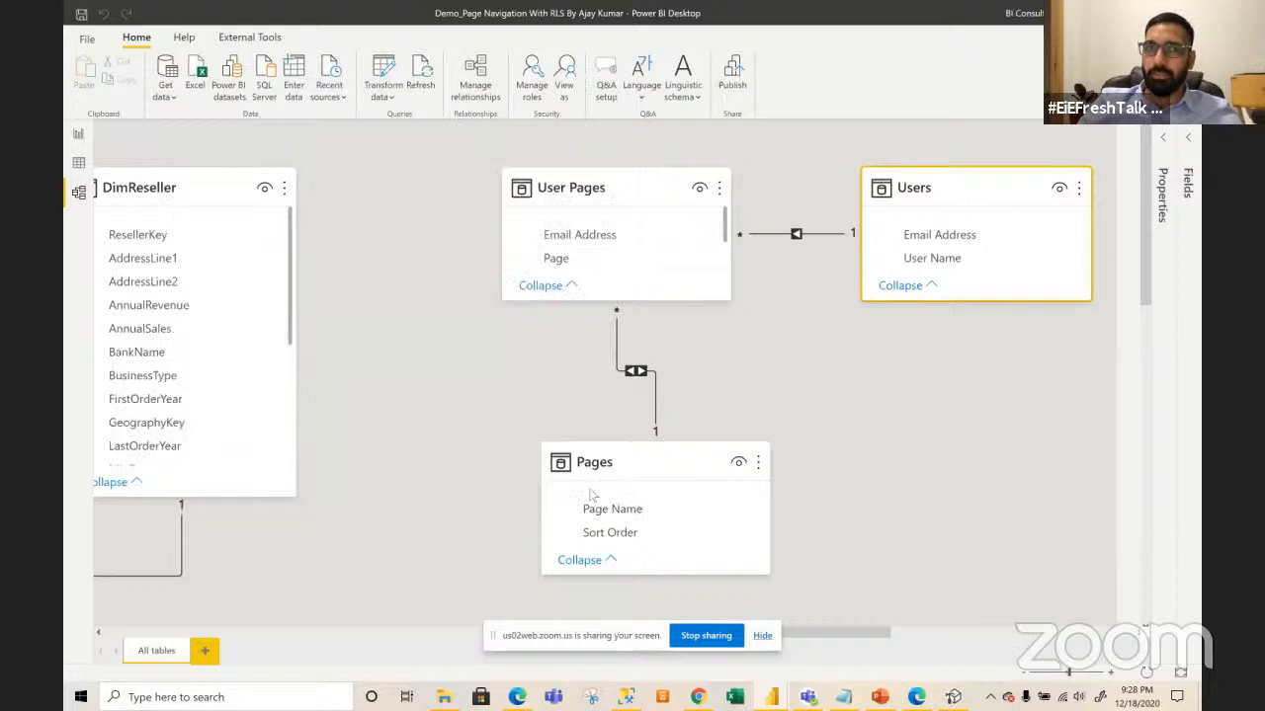
- Inspect the Page role's DAX filter expression on the Users table and leave the role unchanged
left_click(79, 135)
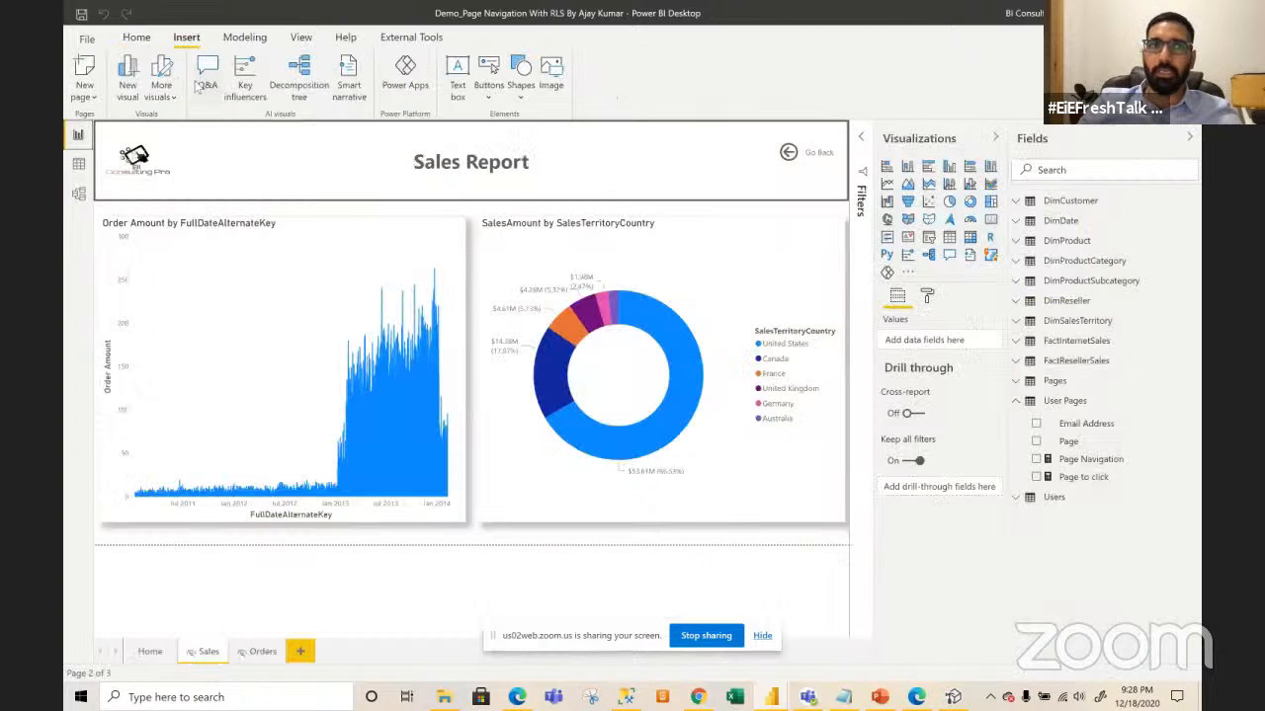
left_click(137, 37)
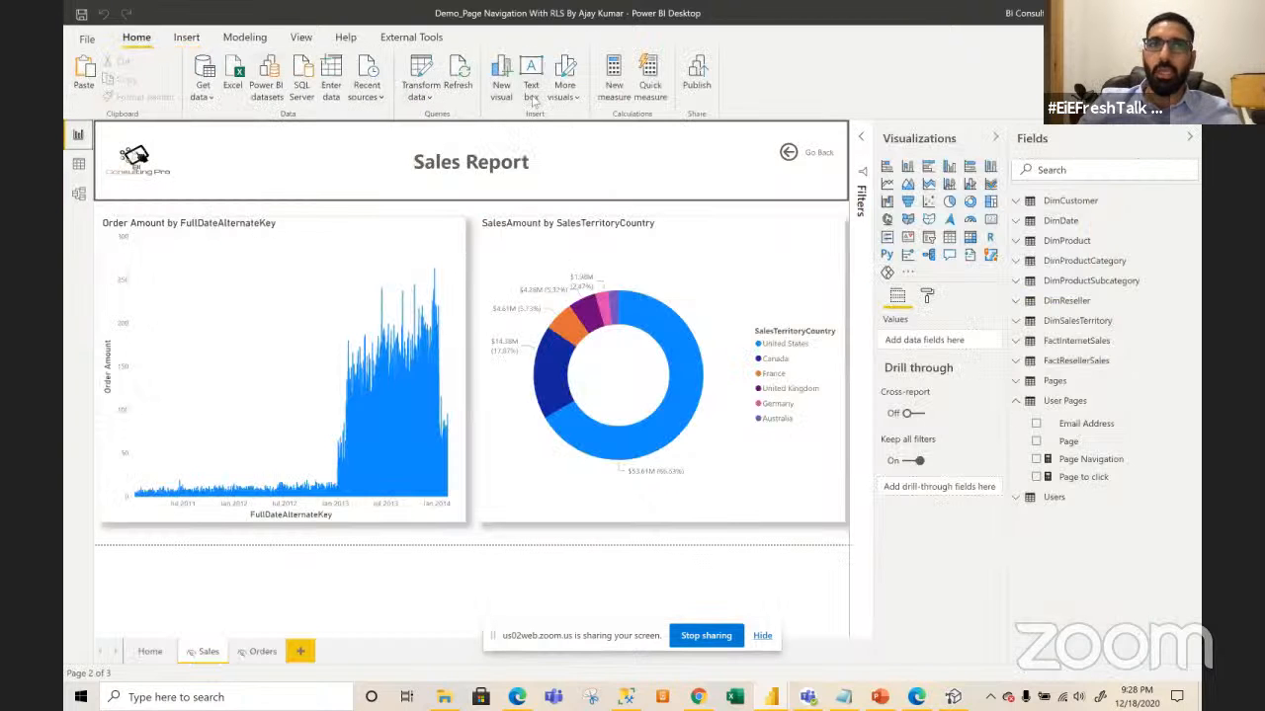
left_click(252, 37)
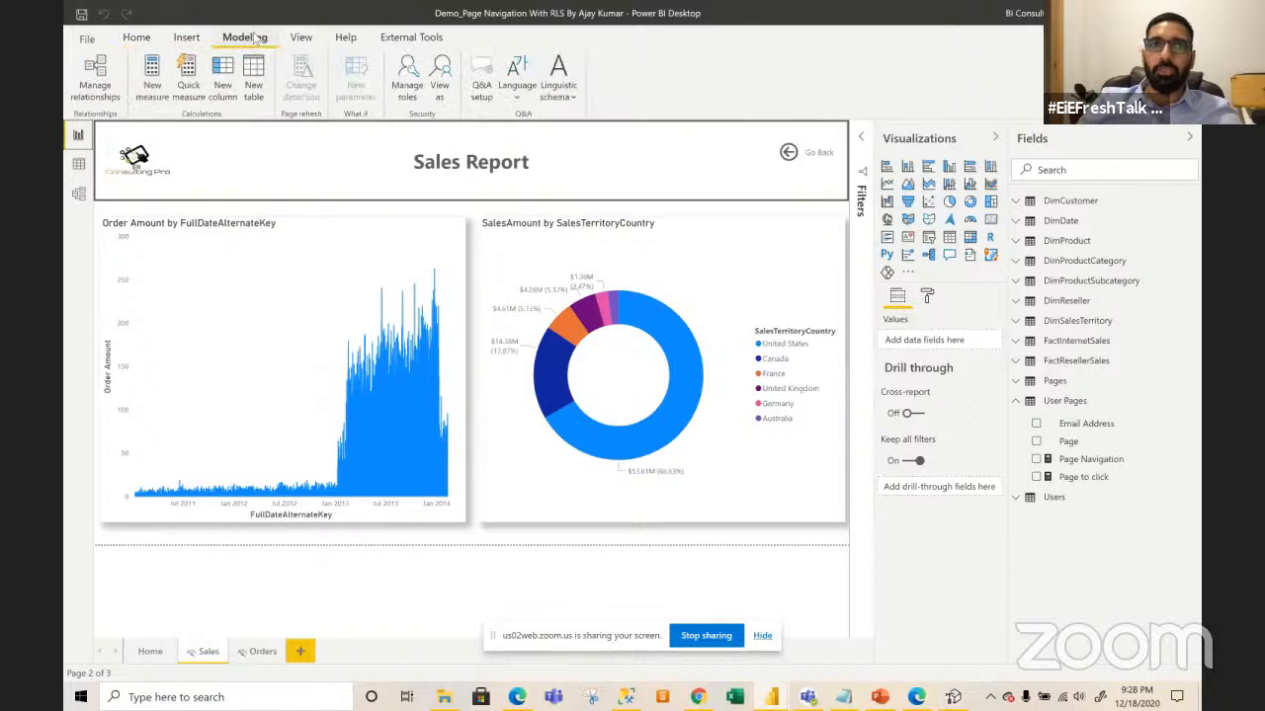
left_click(421, 102)
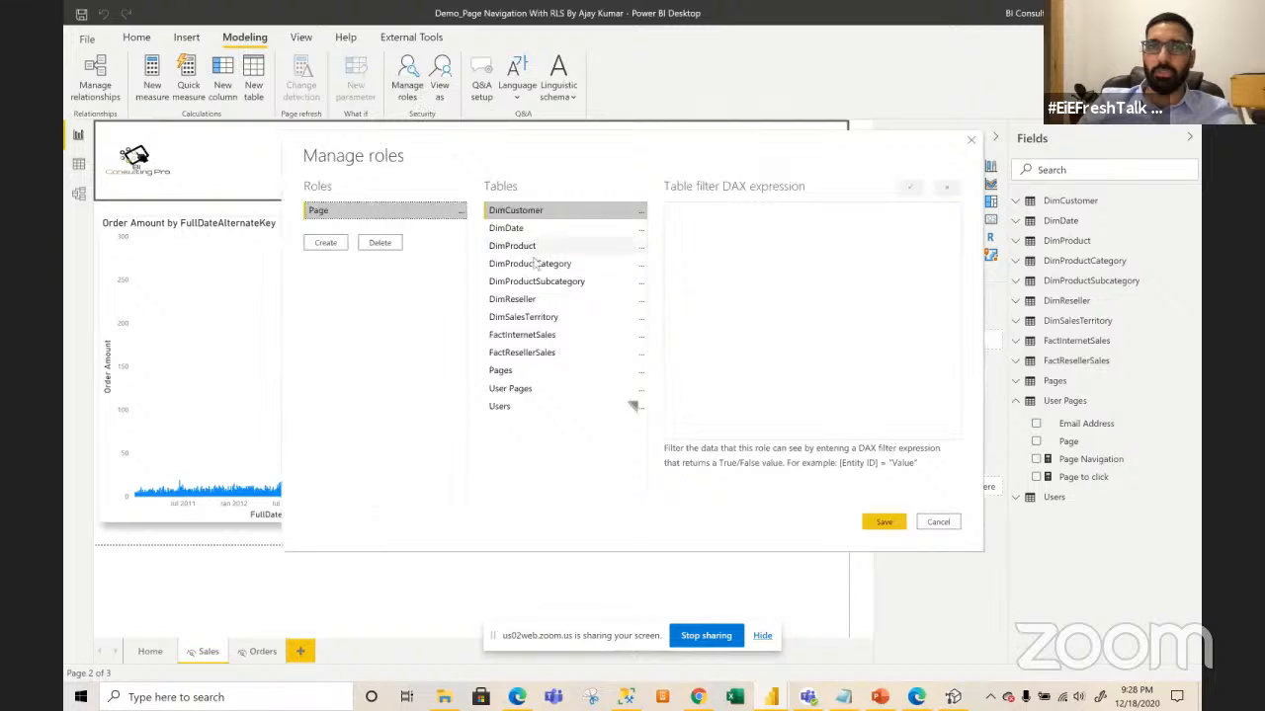
left_click(527, 407)
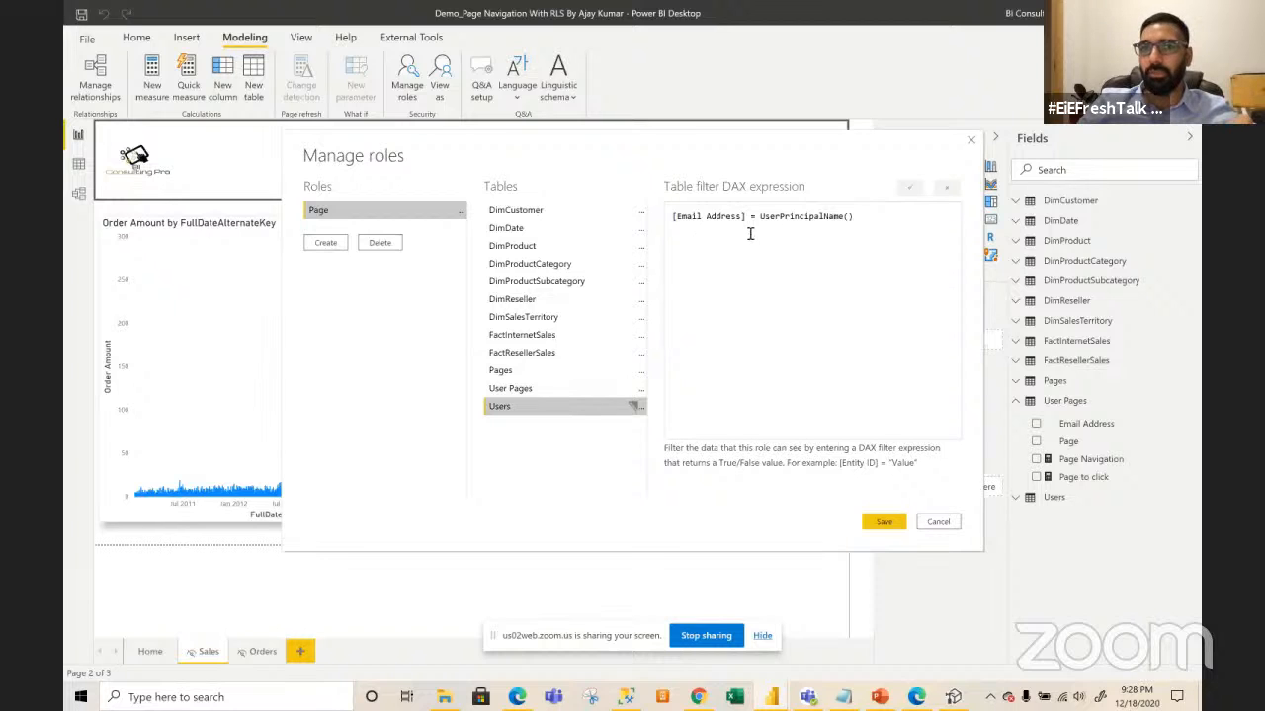
left_click_drag(859, 221, 758, 215)
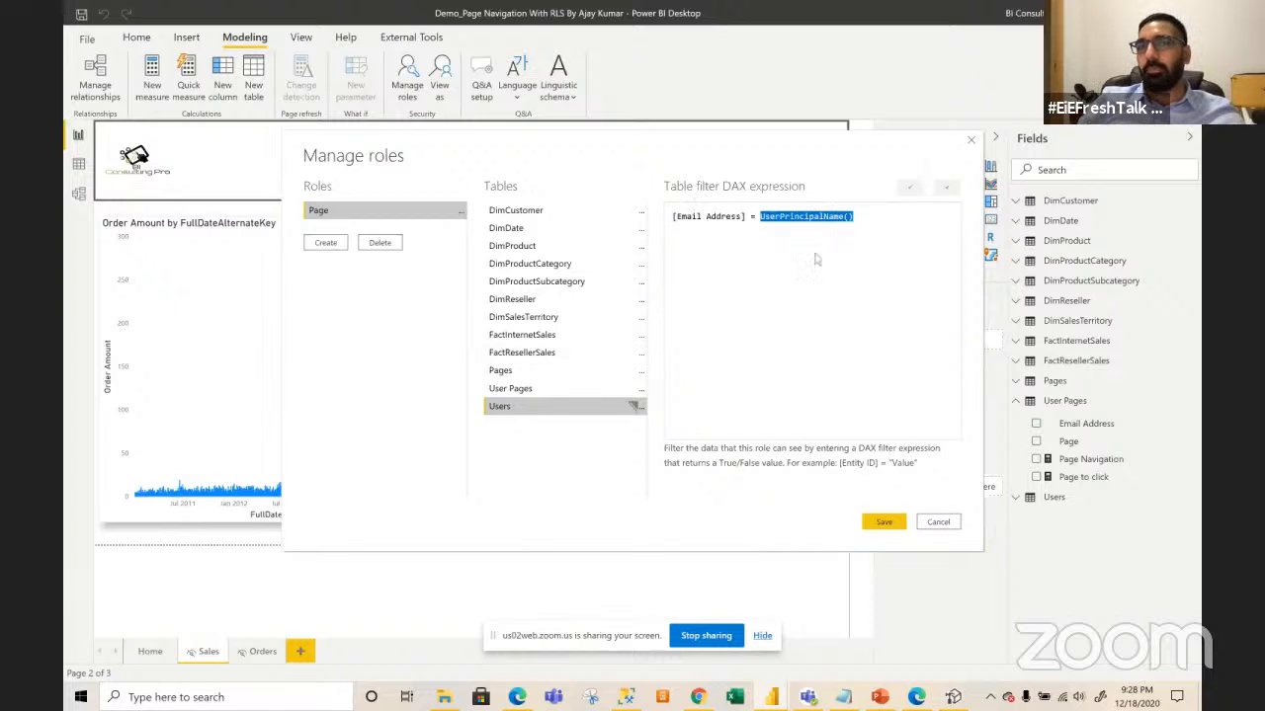
left_click(938, 524)
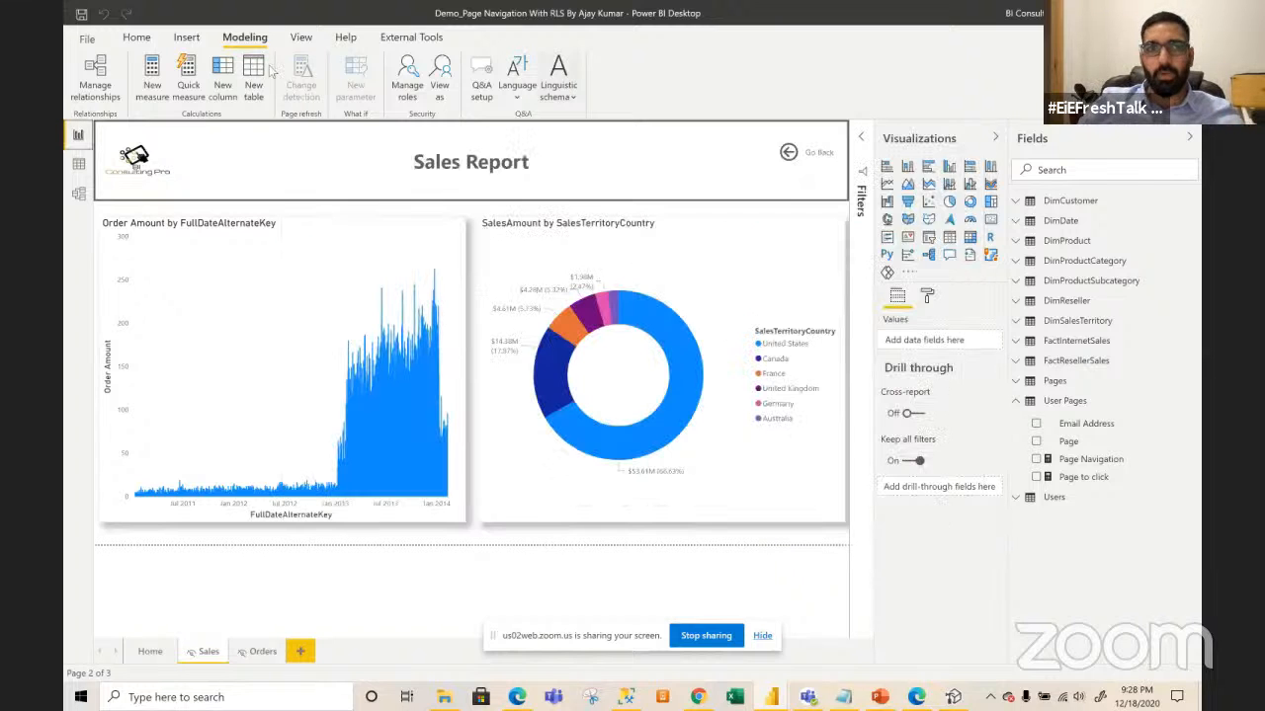
- Compare the Users and User Pages table rows with their relationship in the model diagram
left_click(79, 192)
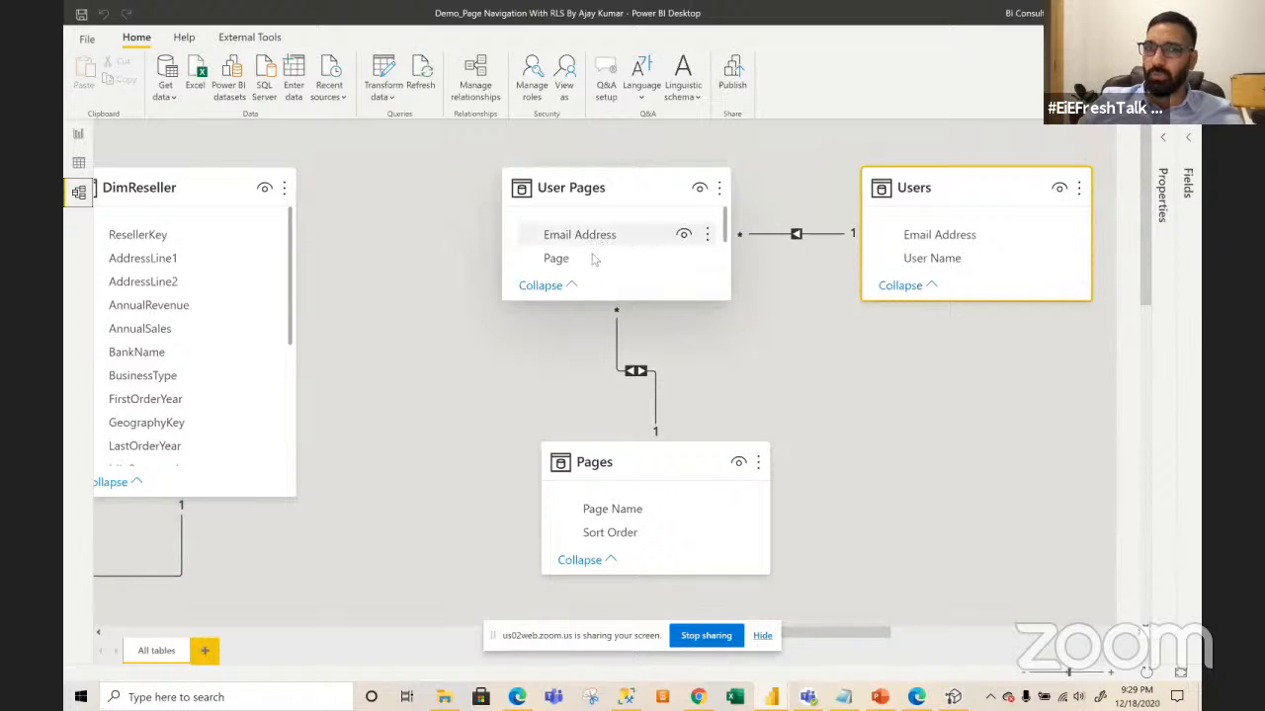
left_click(79, 164)
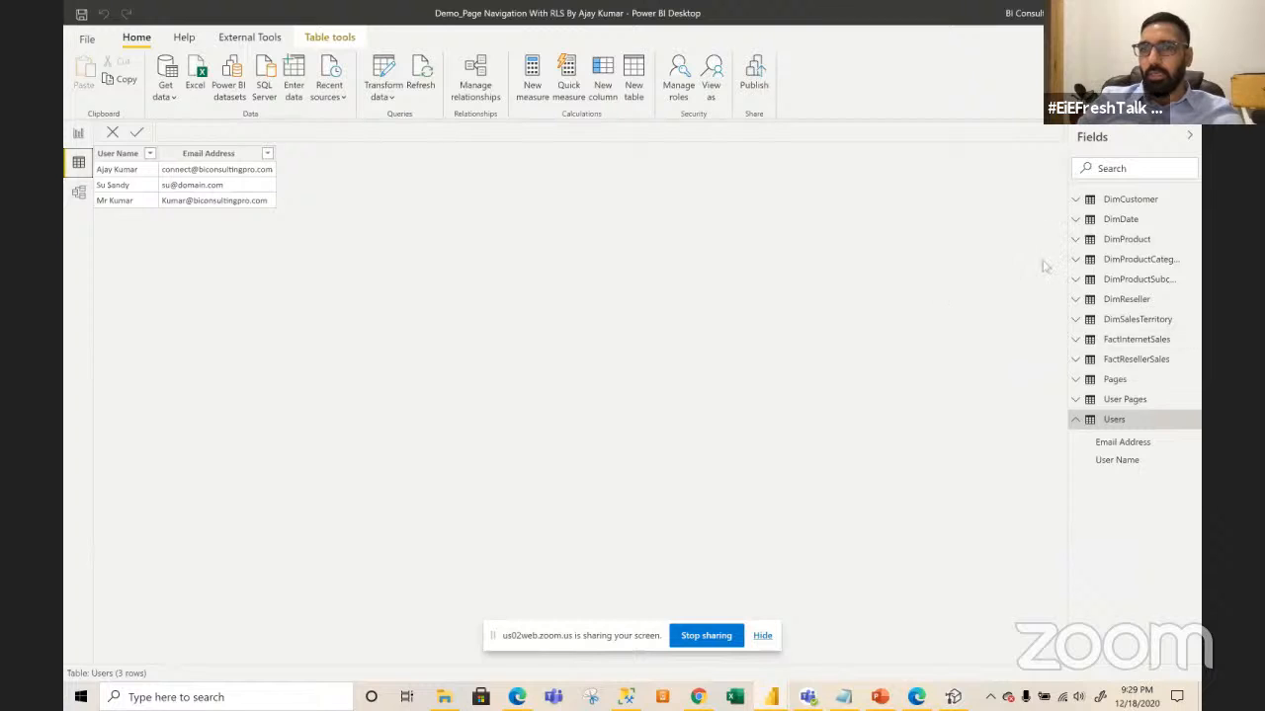
left_click(1113, 401)
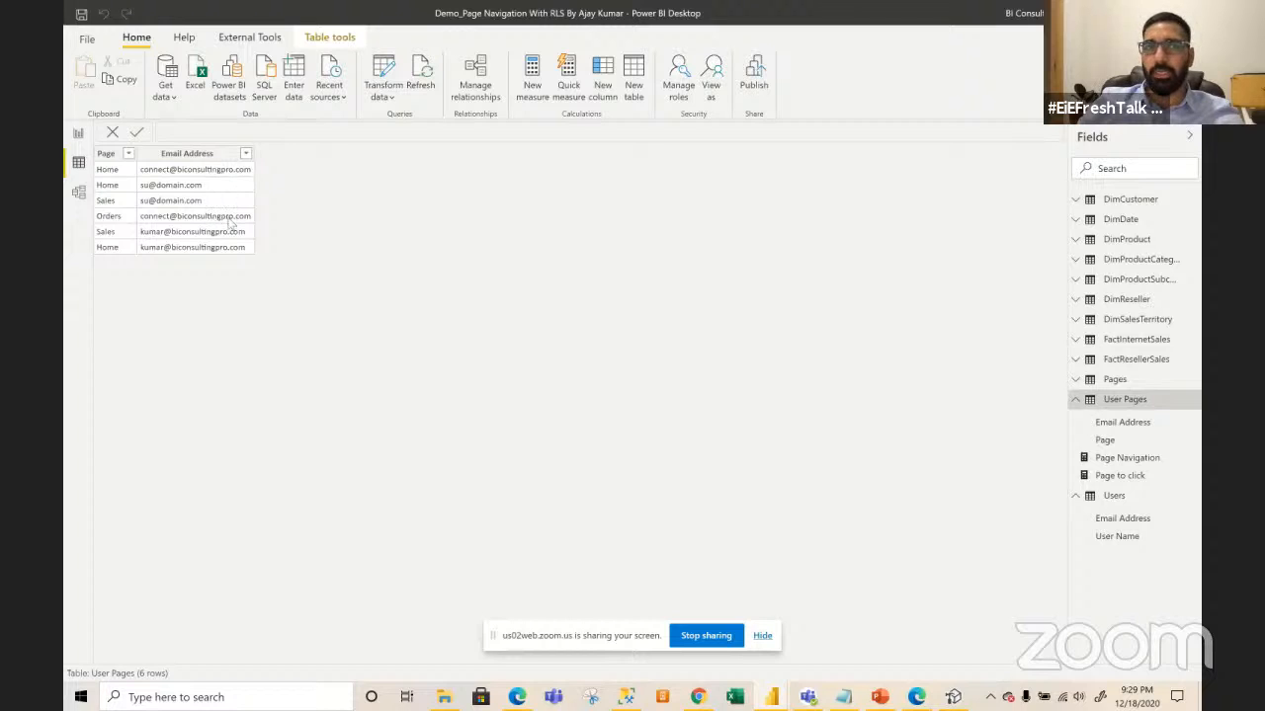
left_click(79, 192)
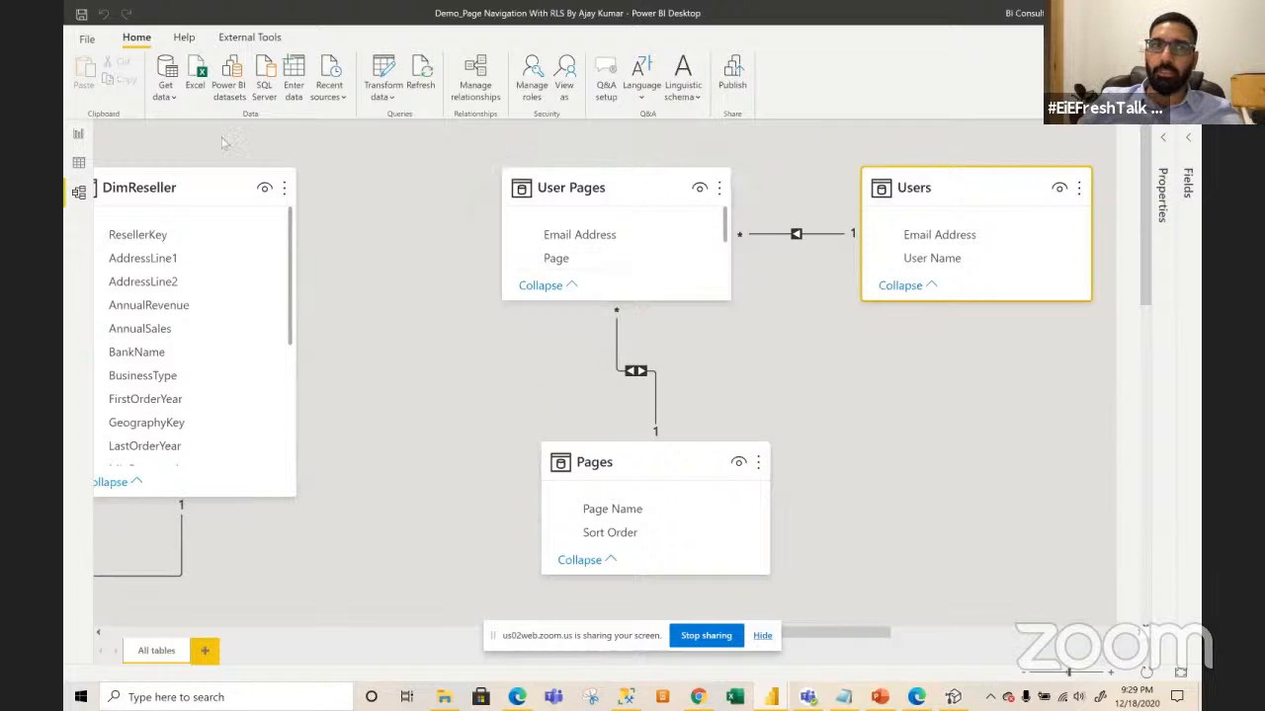
- Preview the report's Home page under the Page role and stop the role preview
left_click(77, 135)
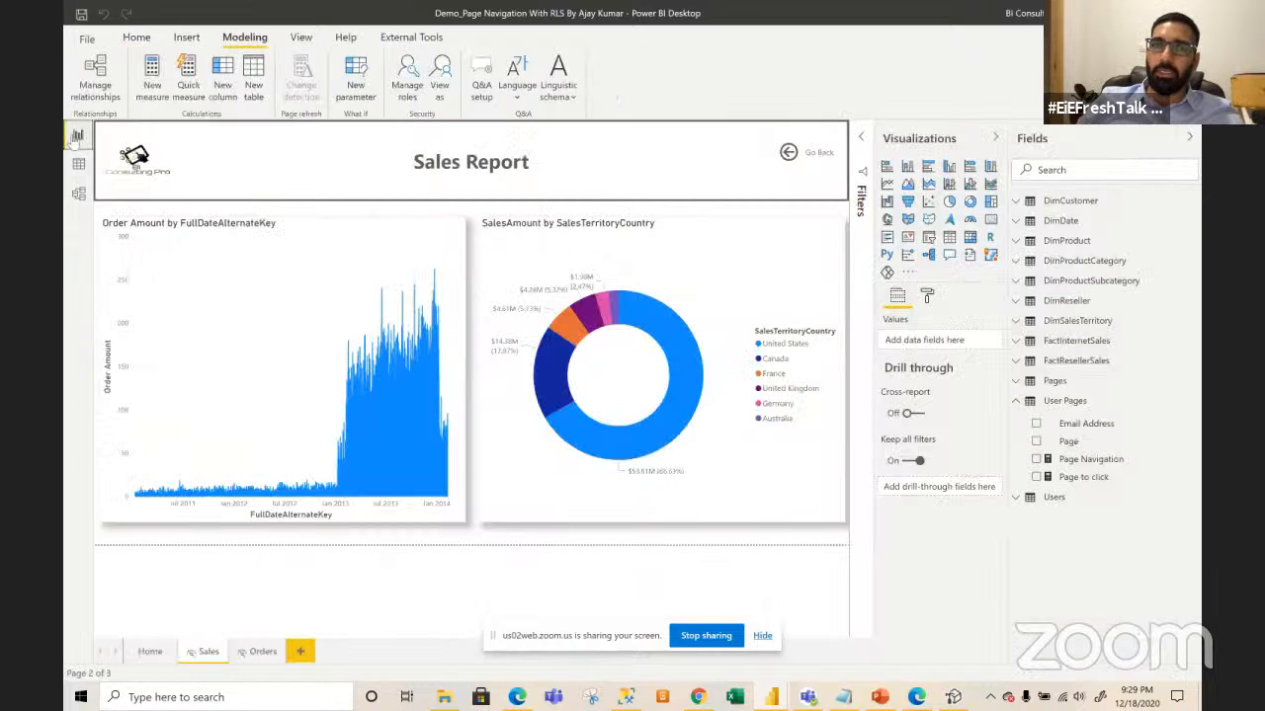
left_click(150, 651)
left_click(440, 89)
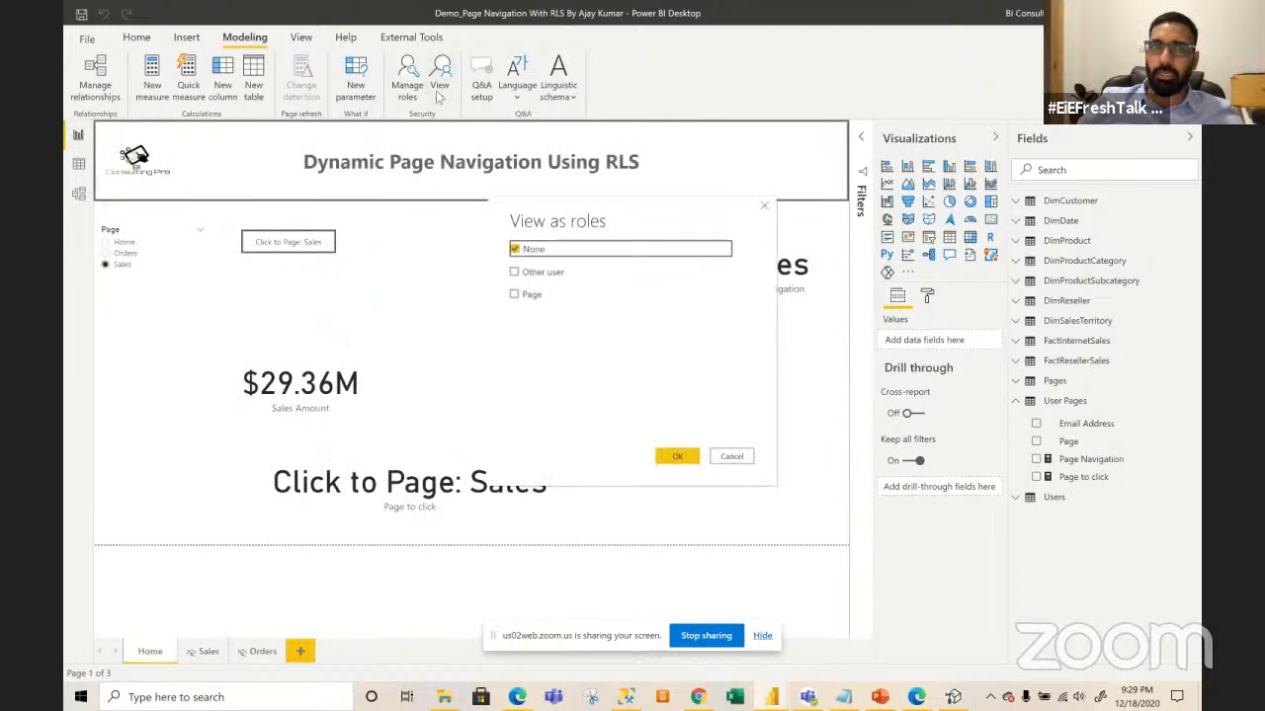
left_click(531, 299)
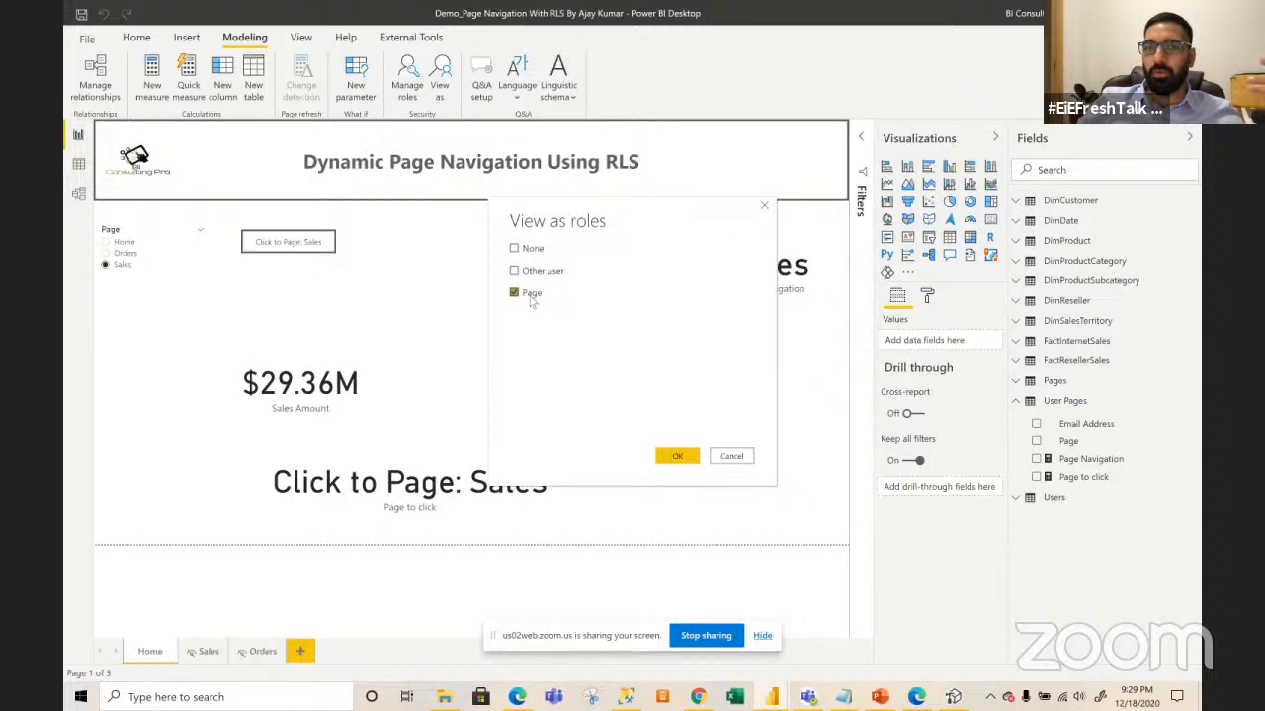
left_click(676, 457)
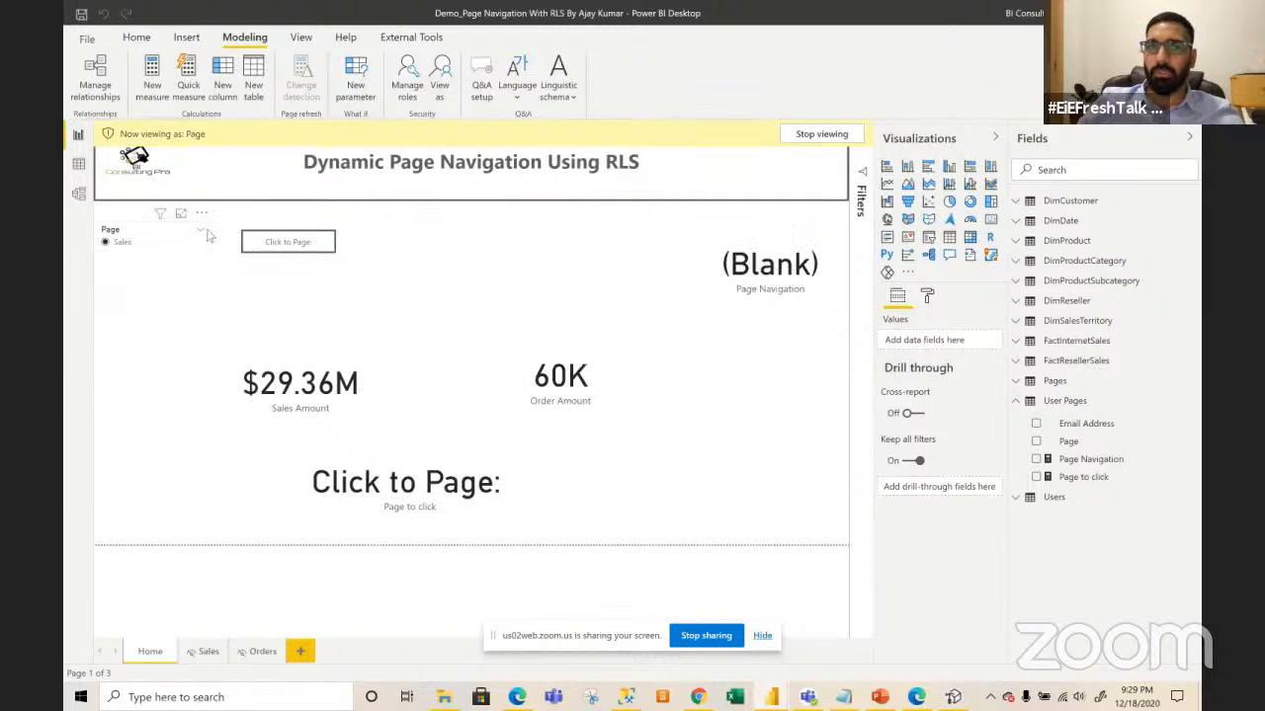
left_click(821, 134)
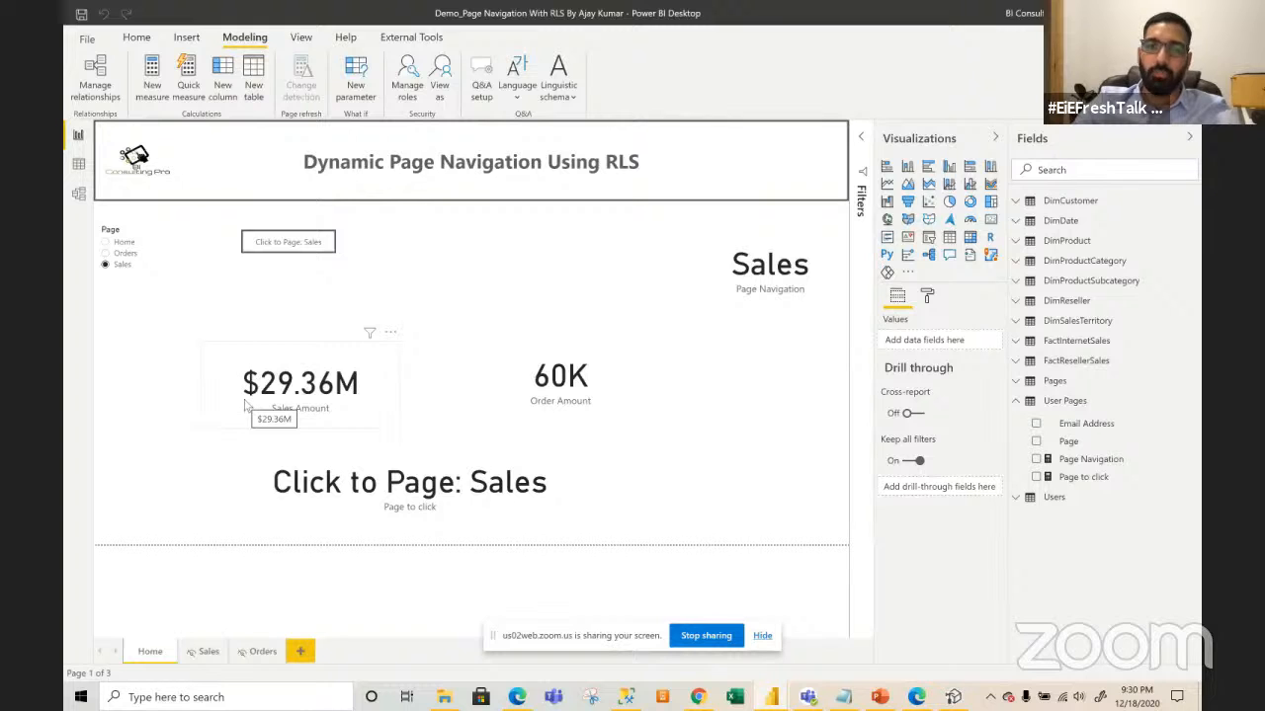
- Review the page and email rows of the User Pages table and return to the report's Home page
left_click(78, 163)
left_click(79, 134)
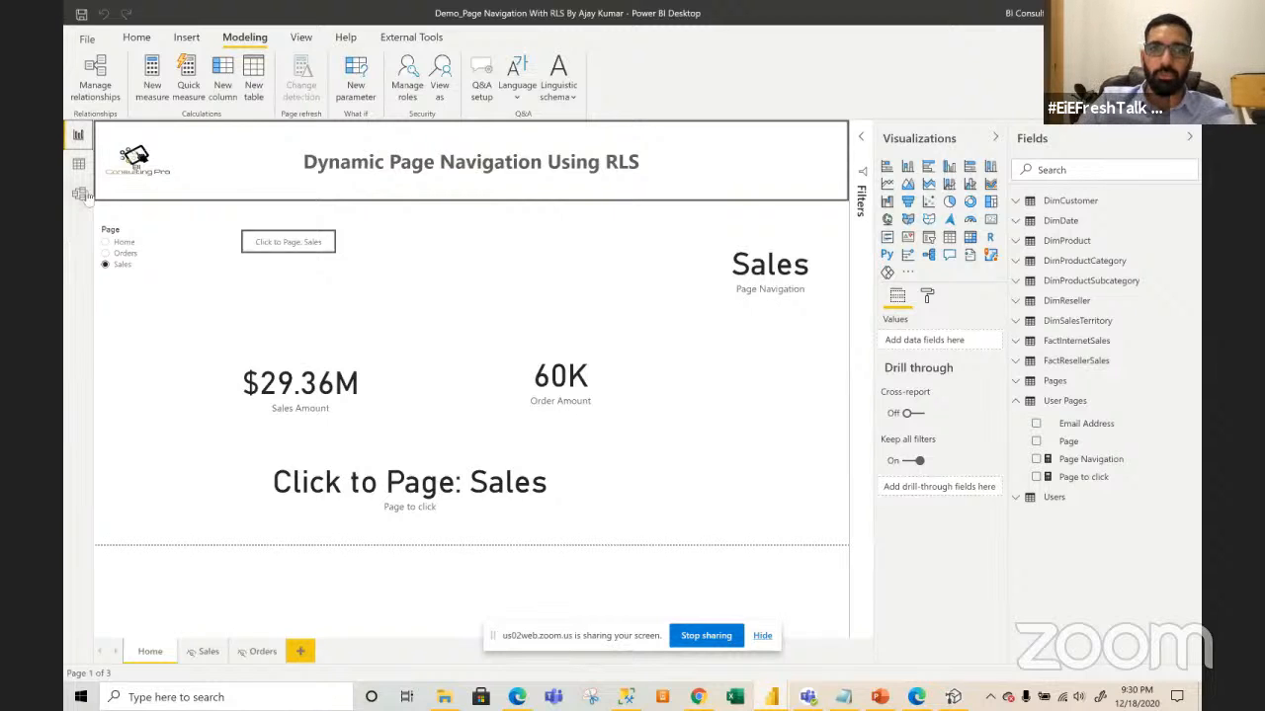
left_click(79, 163)
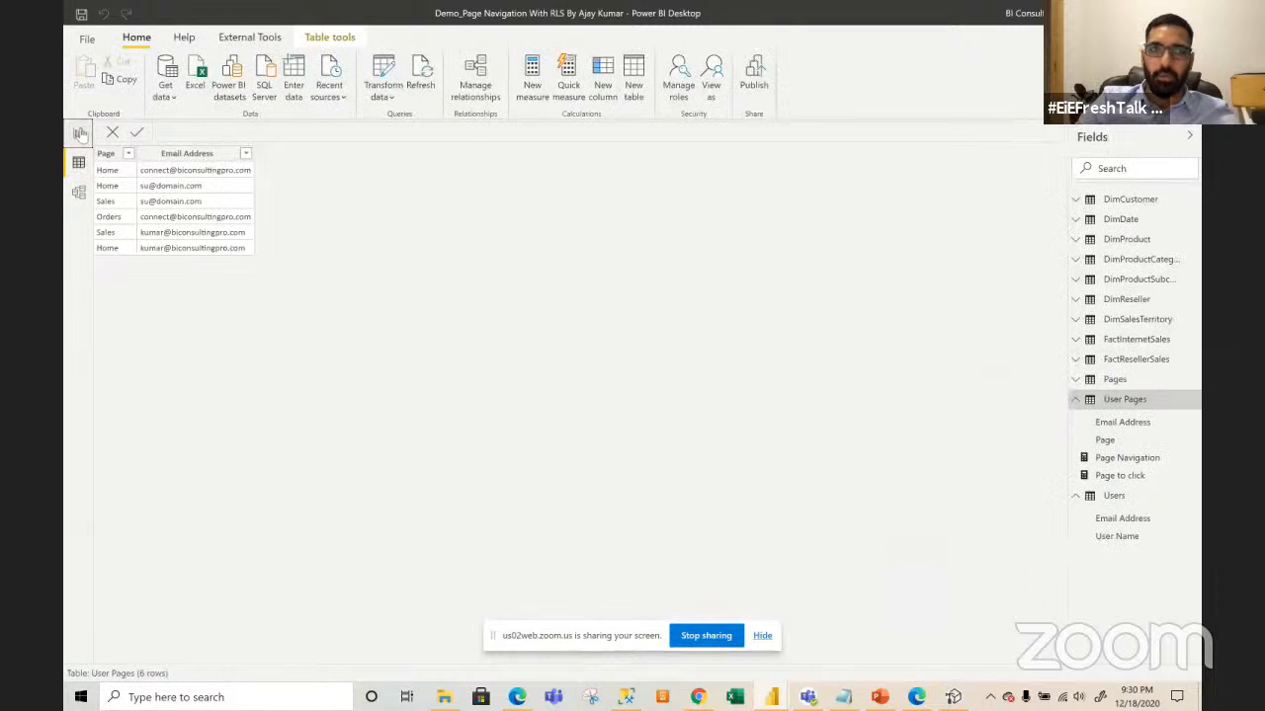
left_click(79, 134)
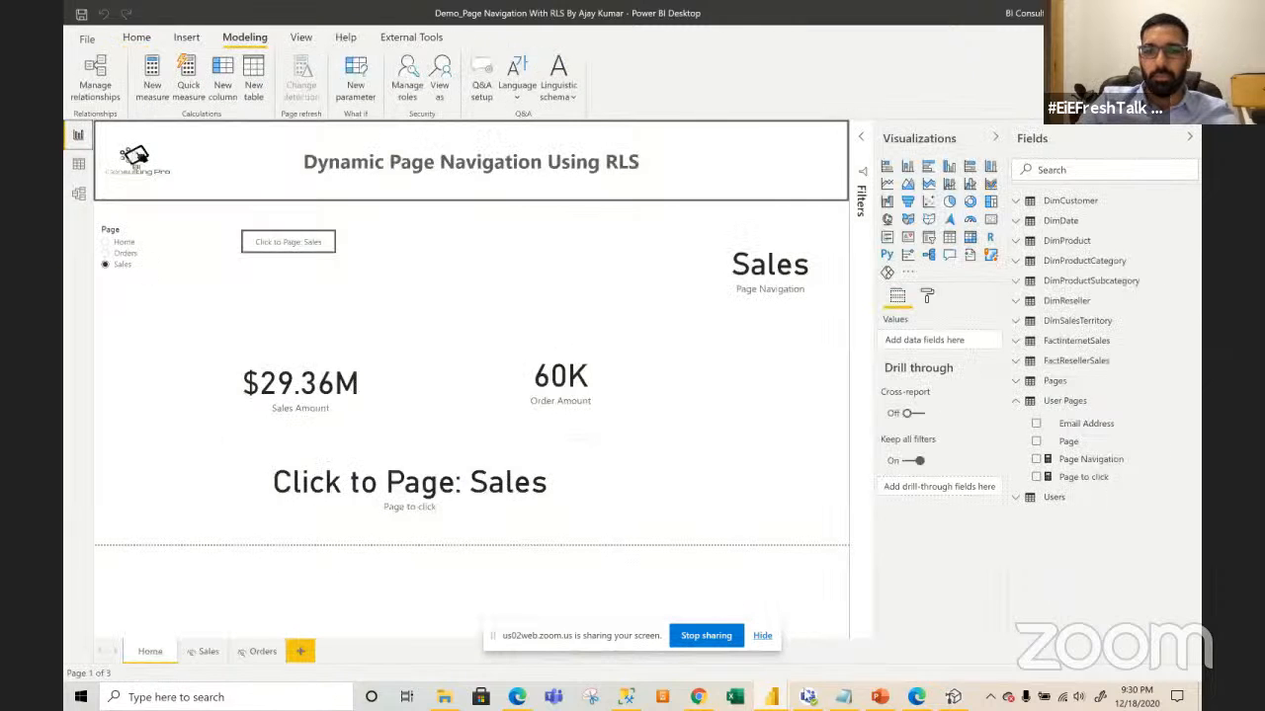
- Switch to the Demo_Dynamic Measures & Formattings report and open its Dynamic Titles page
mouse_move(786, 700)
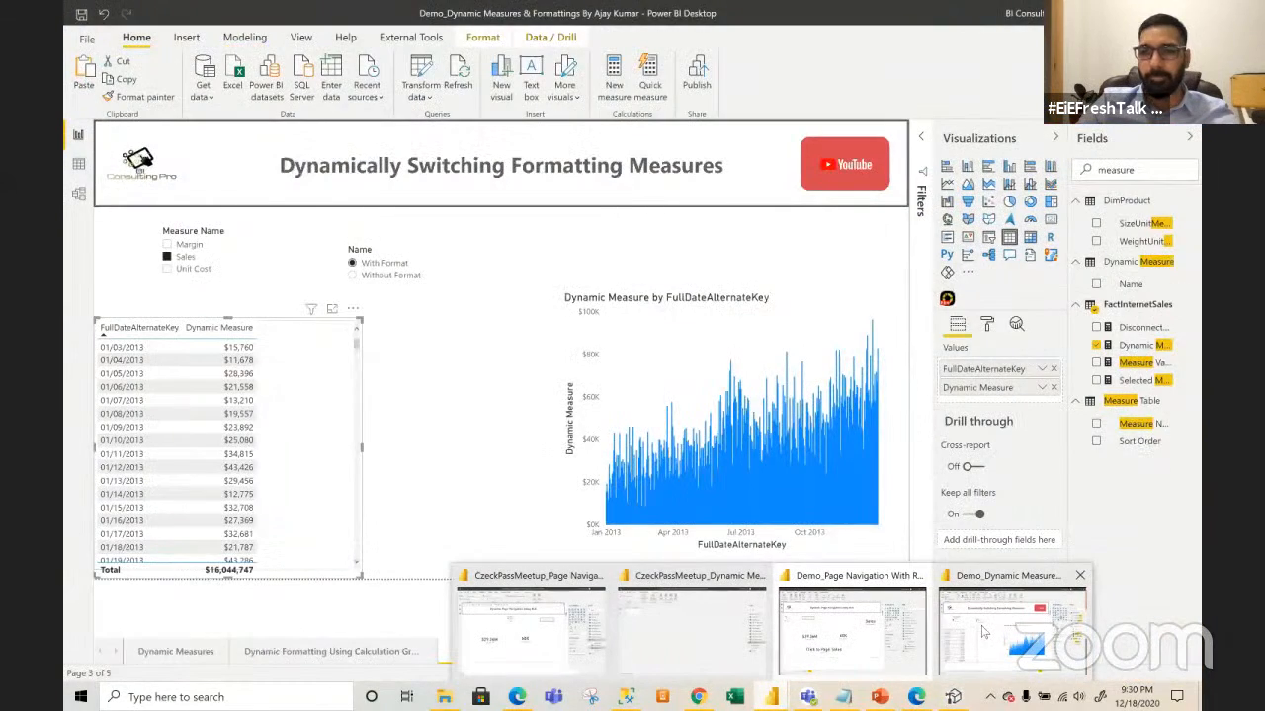
left_click(983, 633)
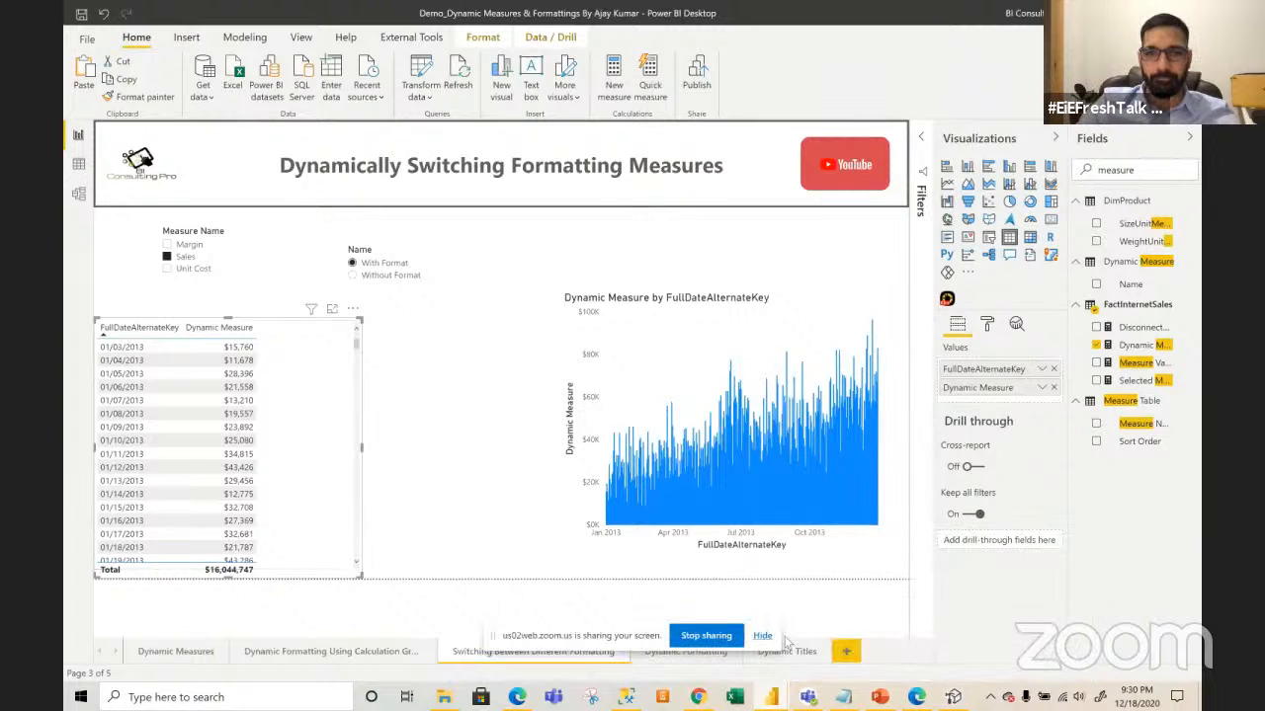
left_click(808, 654)
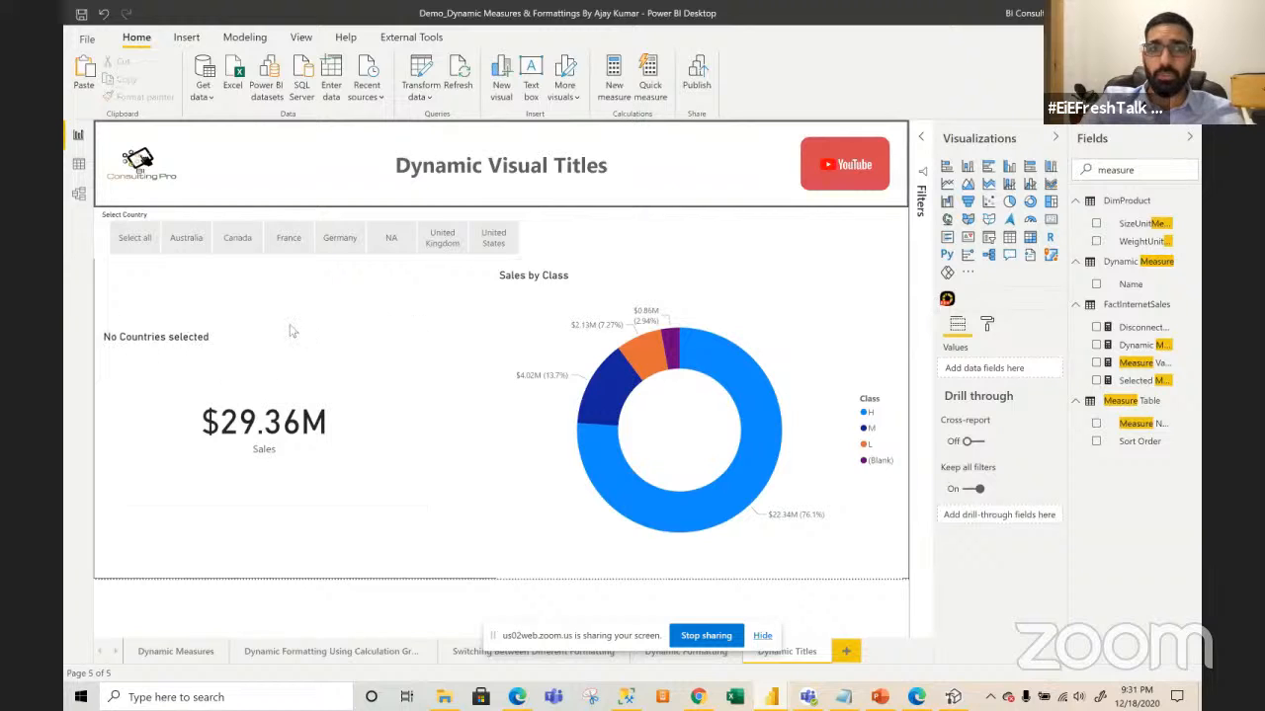
- Filter the Select Country slicer to Australia, Canada, France, Germany and United Kingdom together
left_click(187, 239)
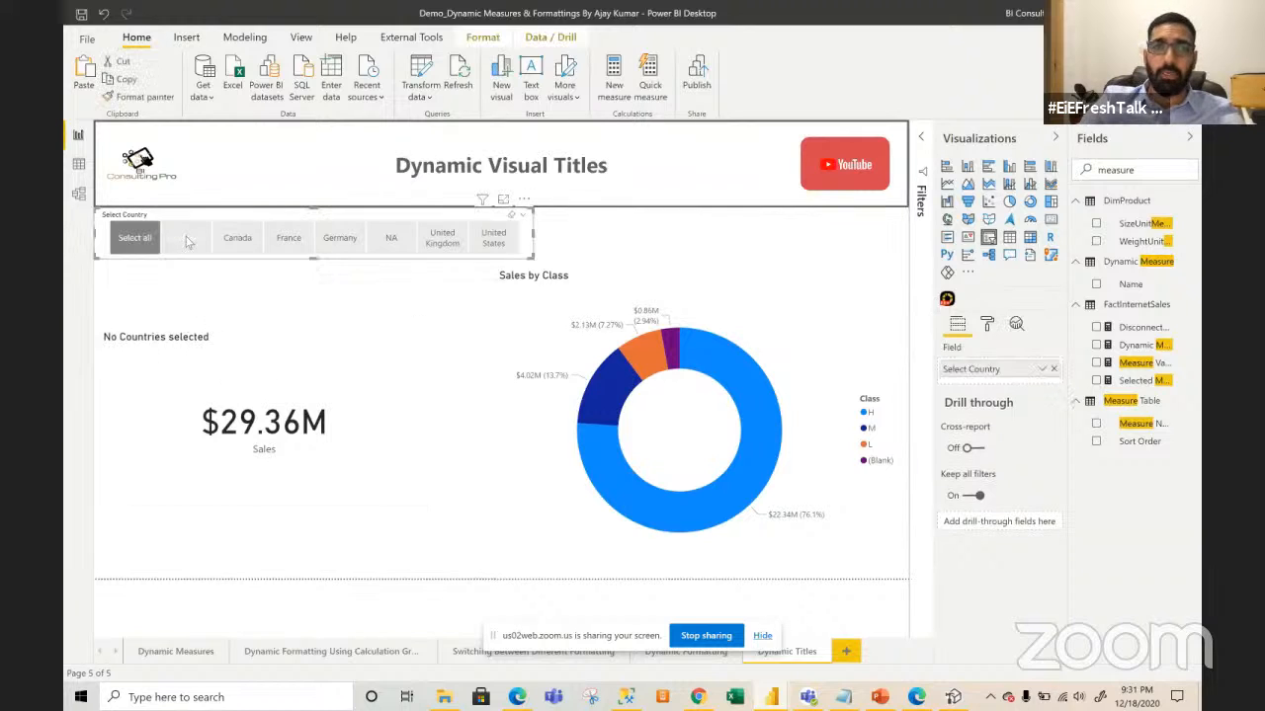
left_click(239, 242, "ctrl")
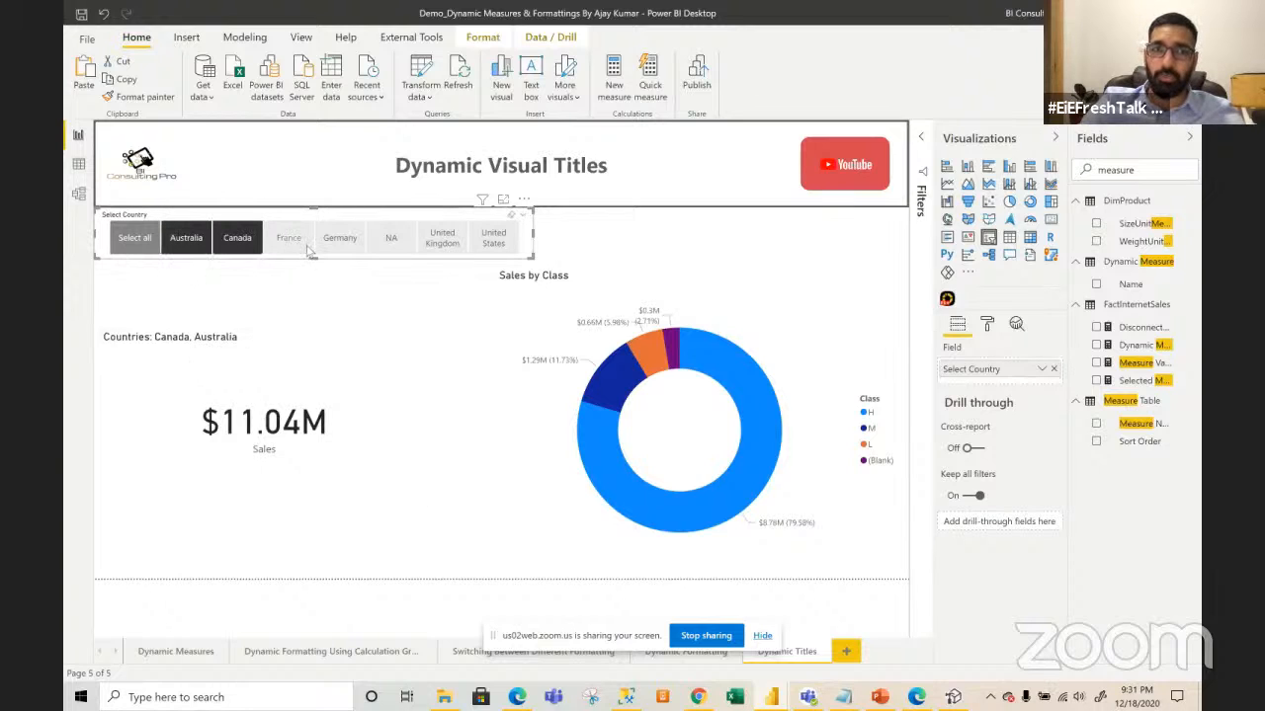
left_click(309, 250, "ctrl")
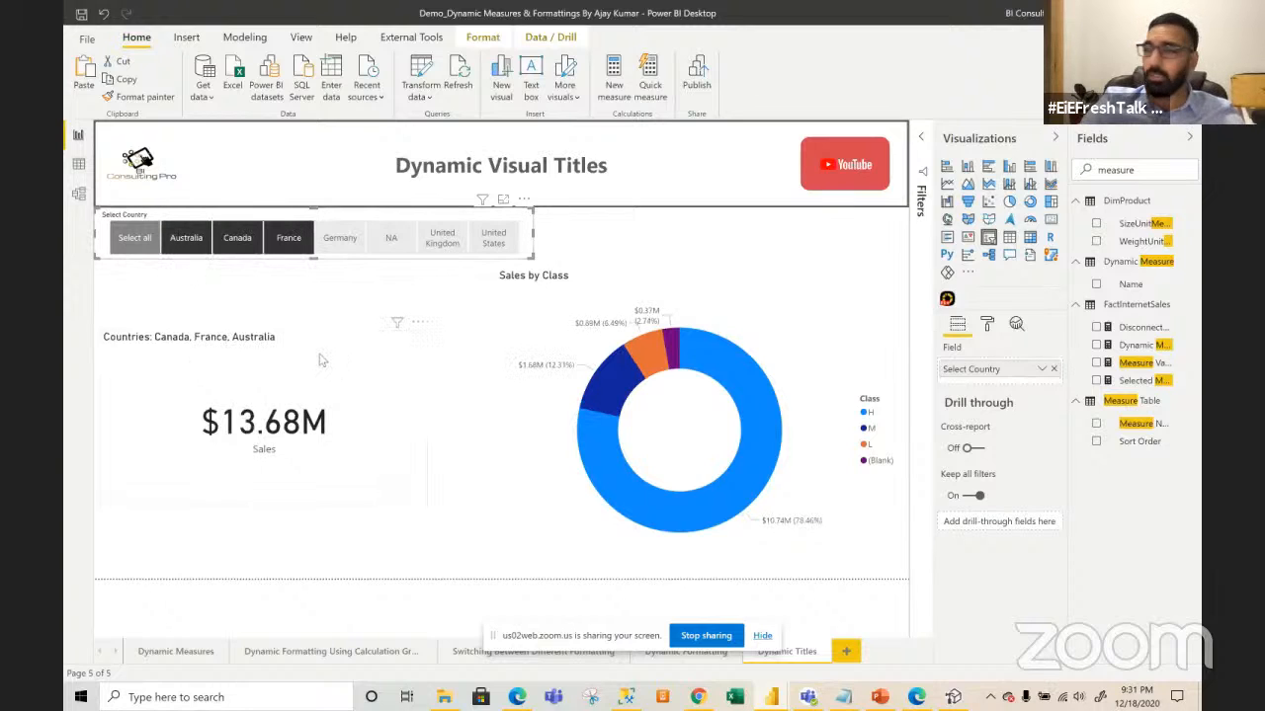
left_click(333, 248, "ctrl")
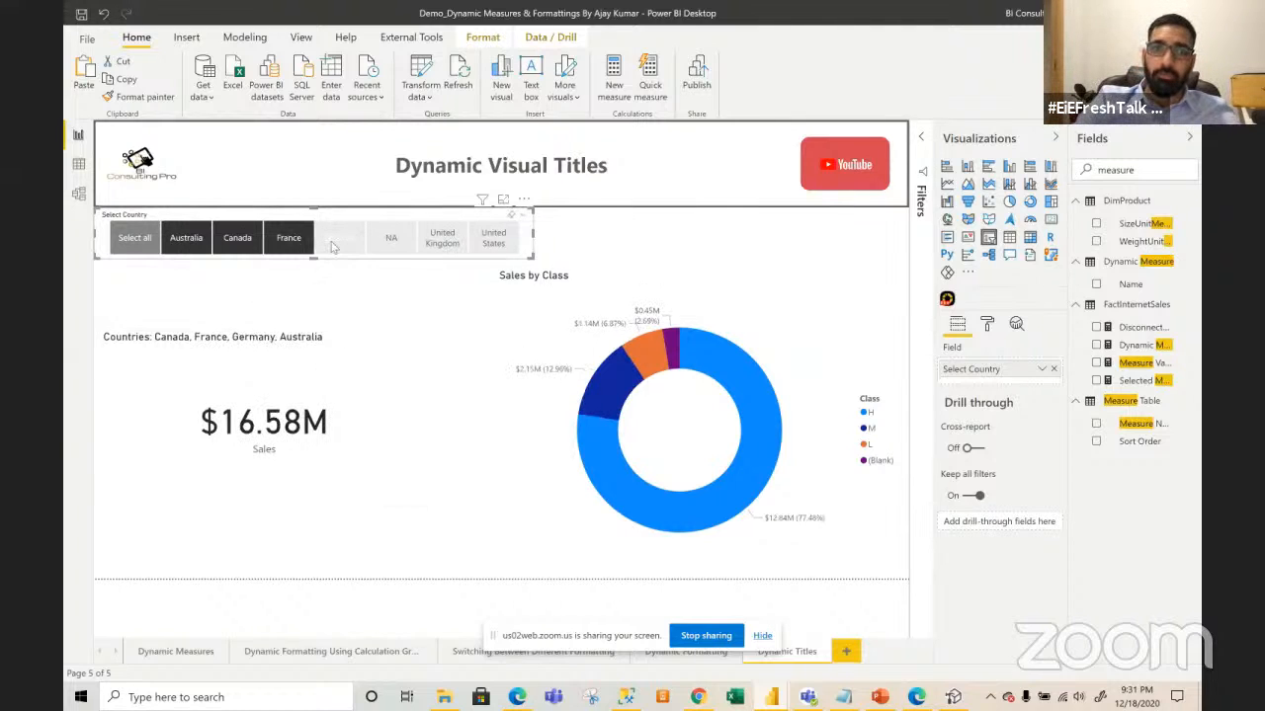
left_click(435, 237, "ctrl")
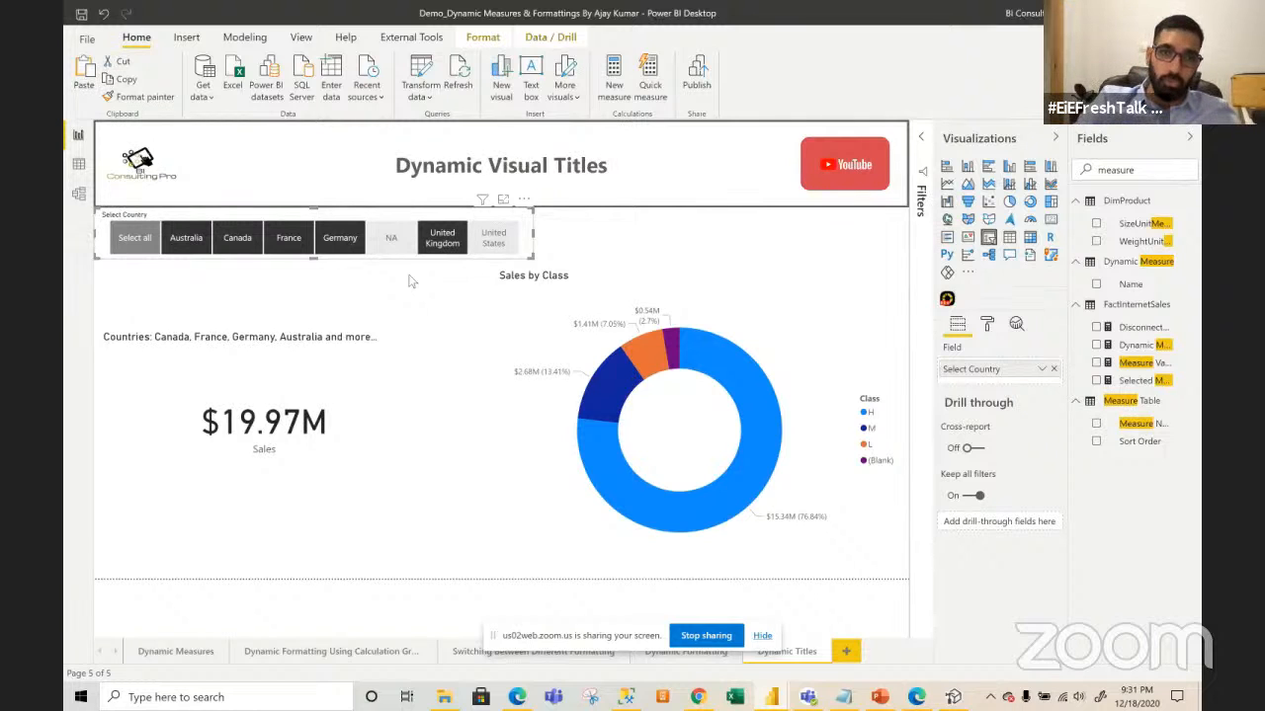
- Look over the formatting options of the Sales card and deselect the card
left_click(352, 380)
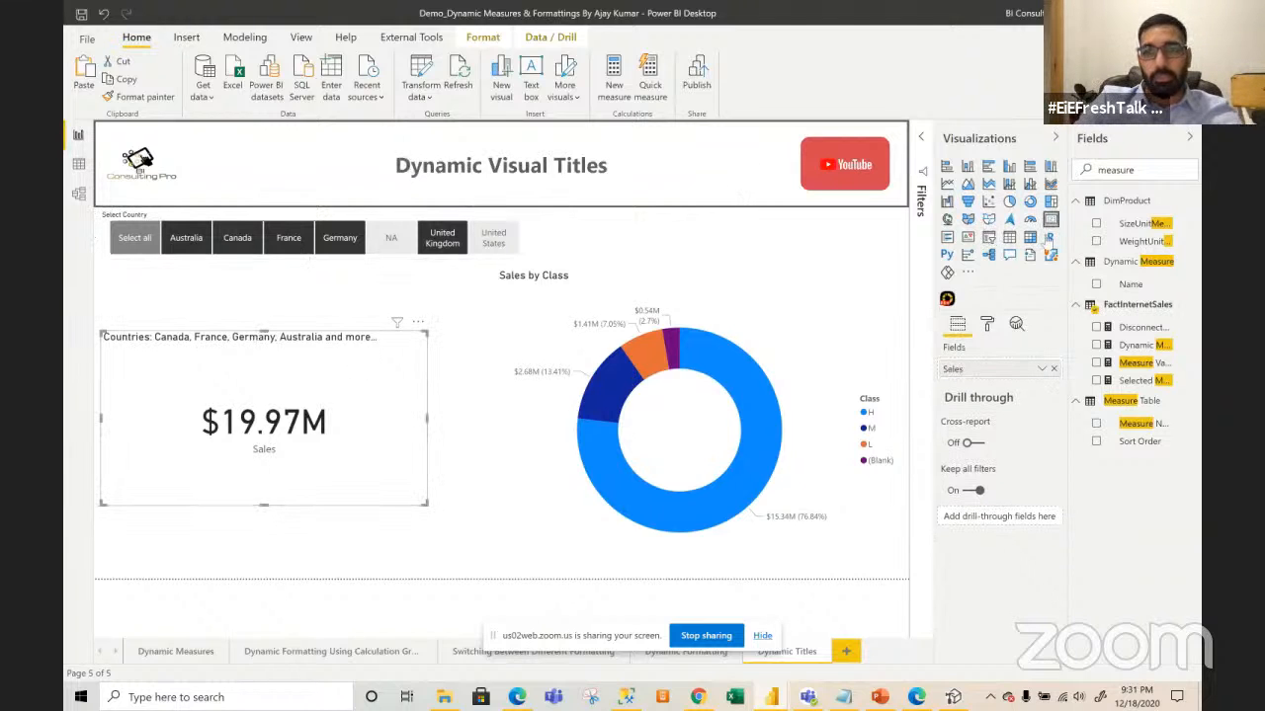
left_click(988, 327)
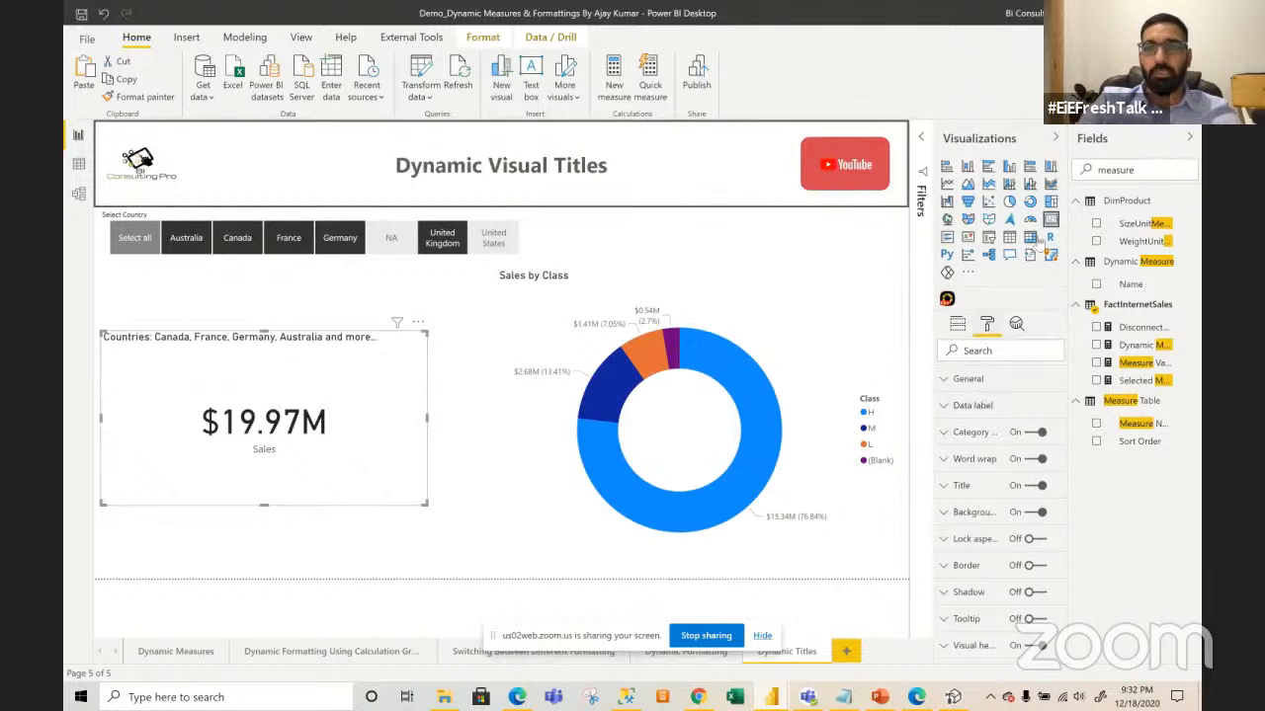
double_click(1145, 169)
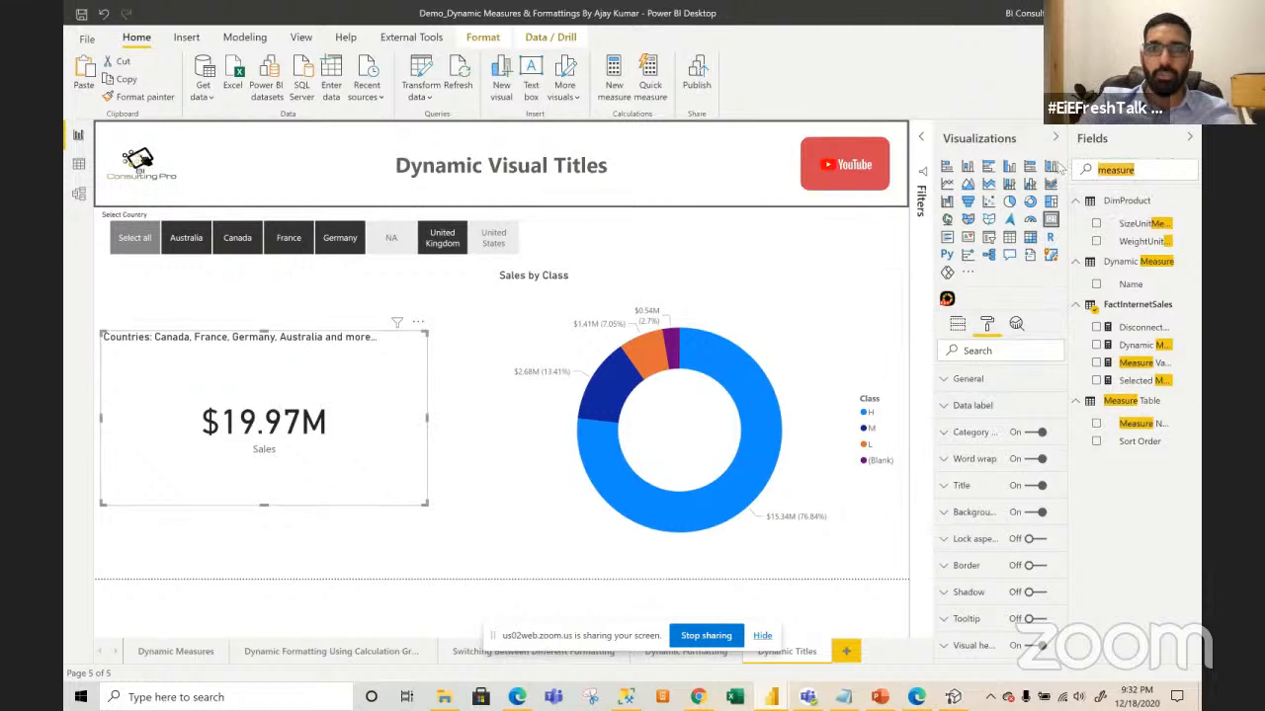
left_click(198, 285)
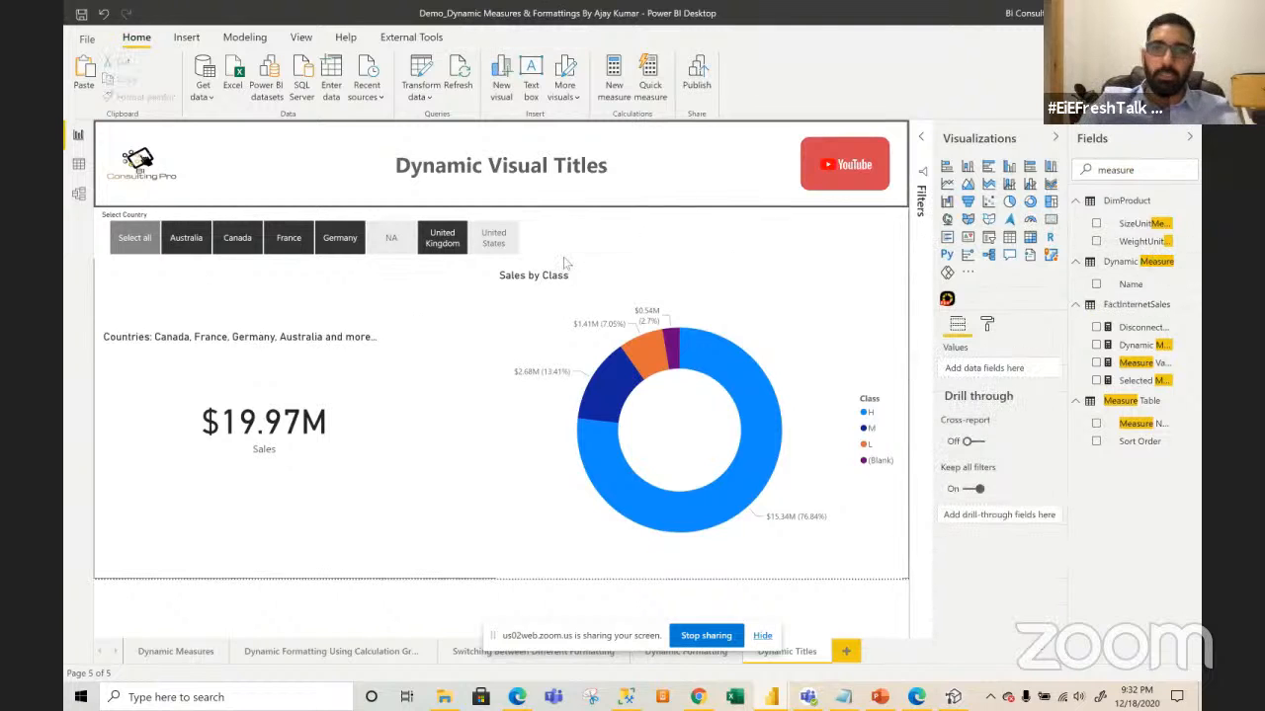
- Select the country slicer, clear the field search and expand the DimSalesTerritory table's fields
left_click(529, 253)
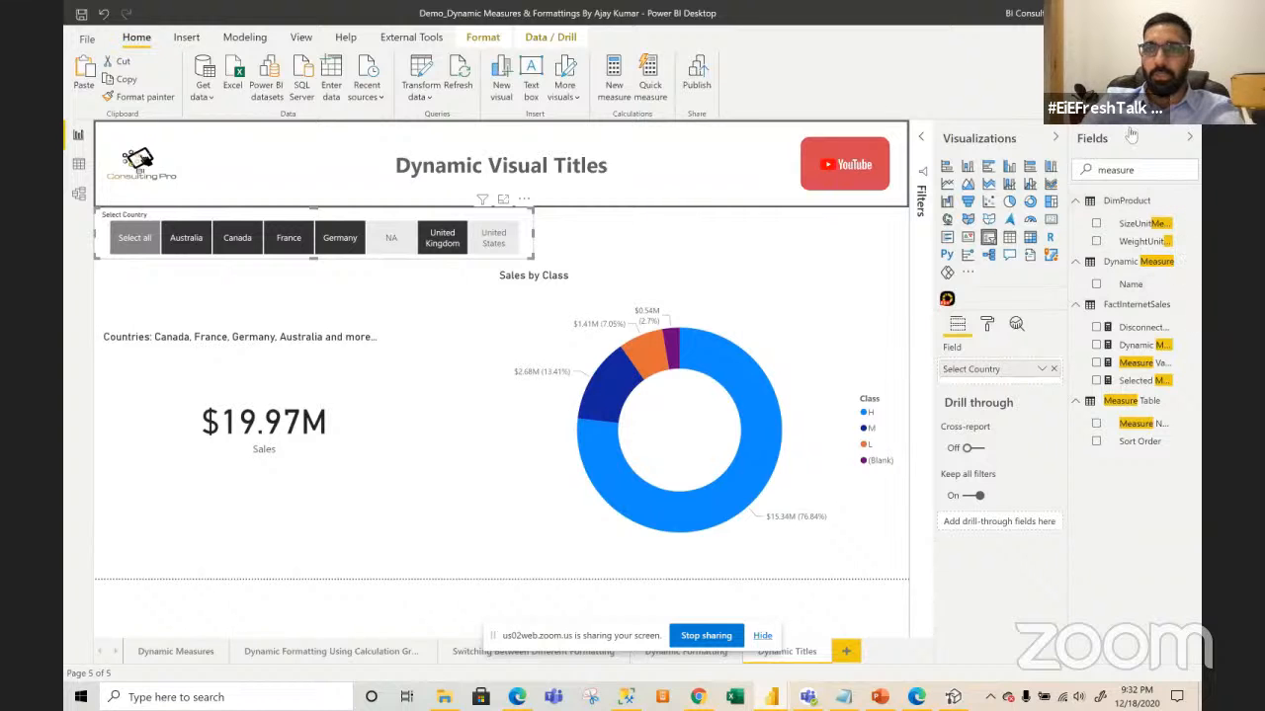
left_click(1190, 137)
left_click(1188, 138)
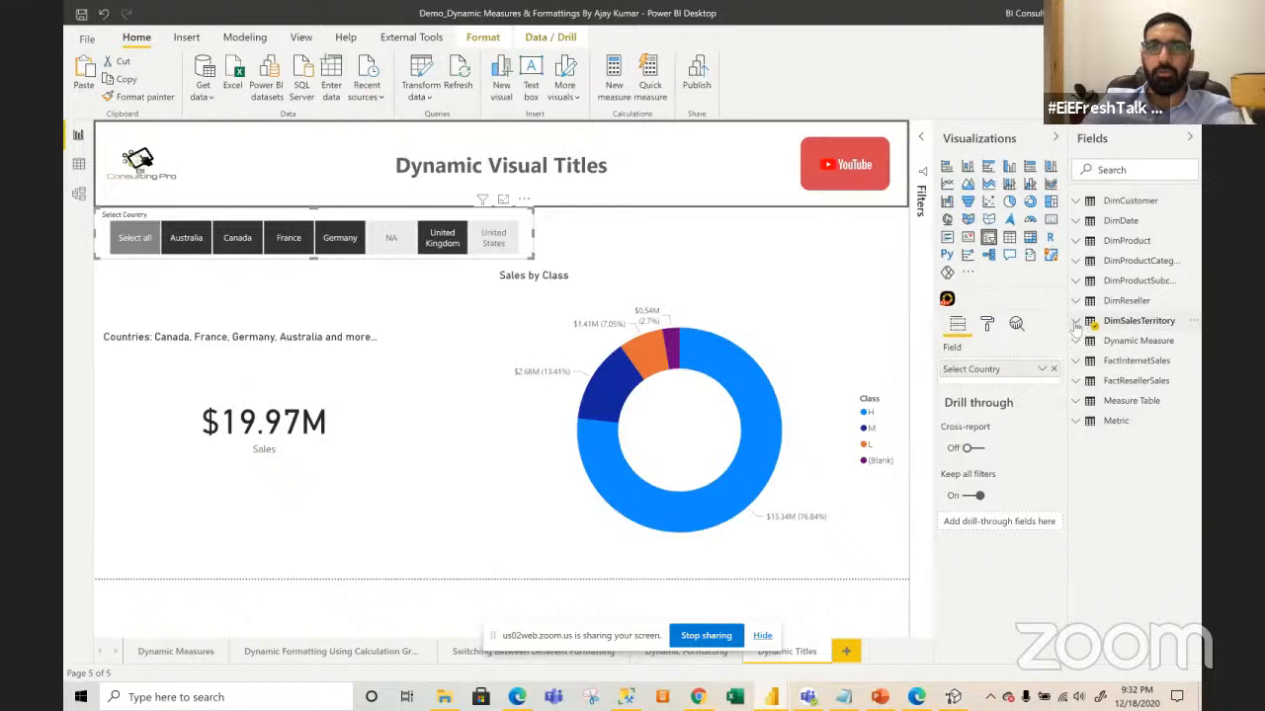
left_click(1077, 322)
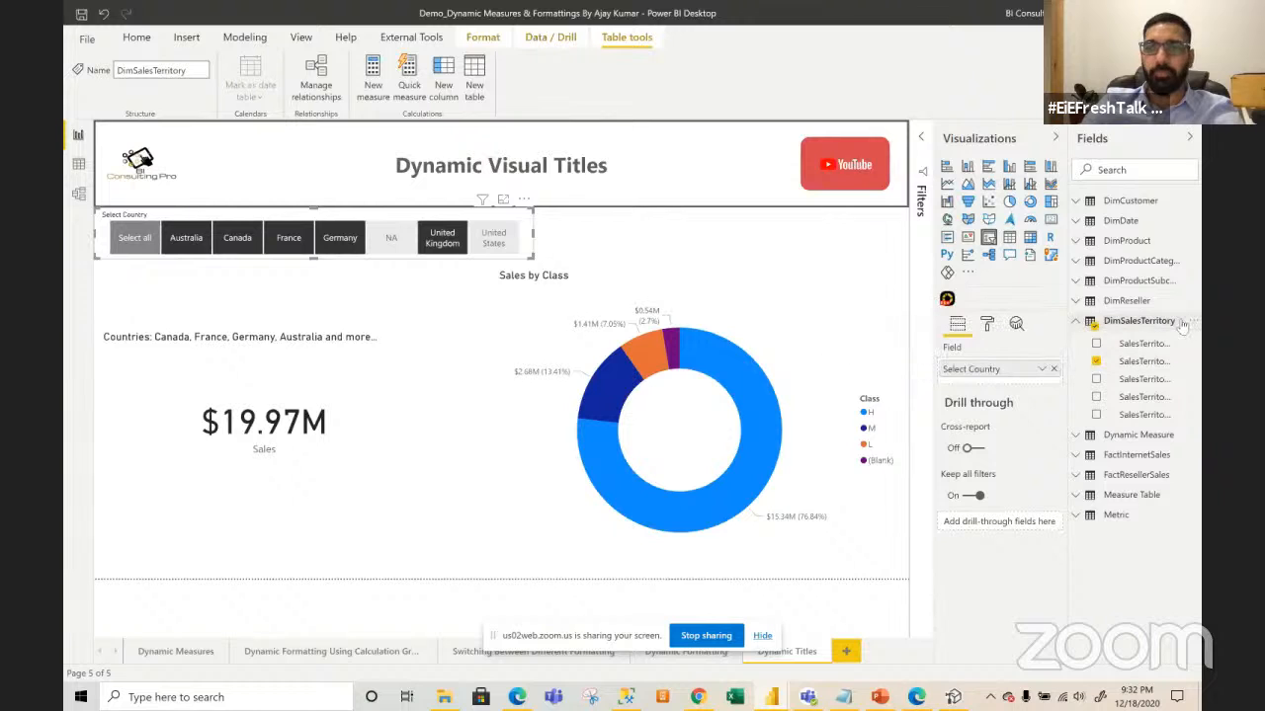
- Add a new measure named Selected Country to the DimSalesTerritory table
right_click(1137, 322)
left_click(1144, 338)
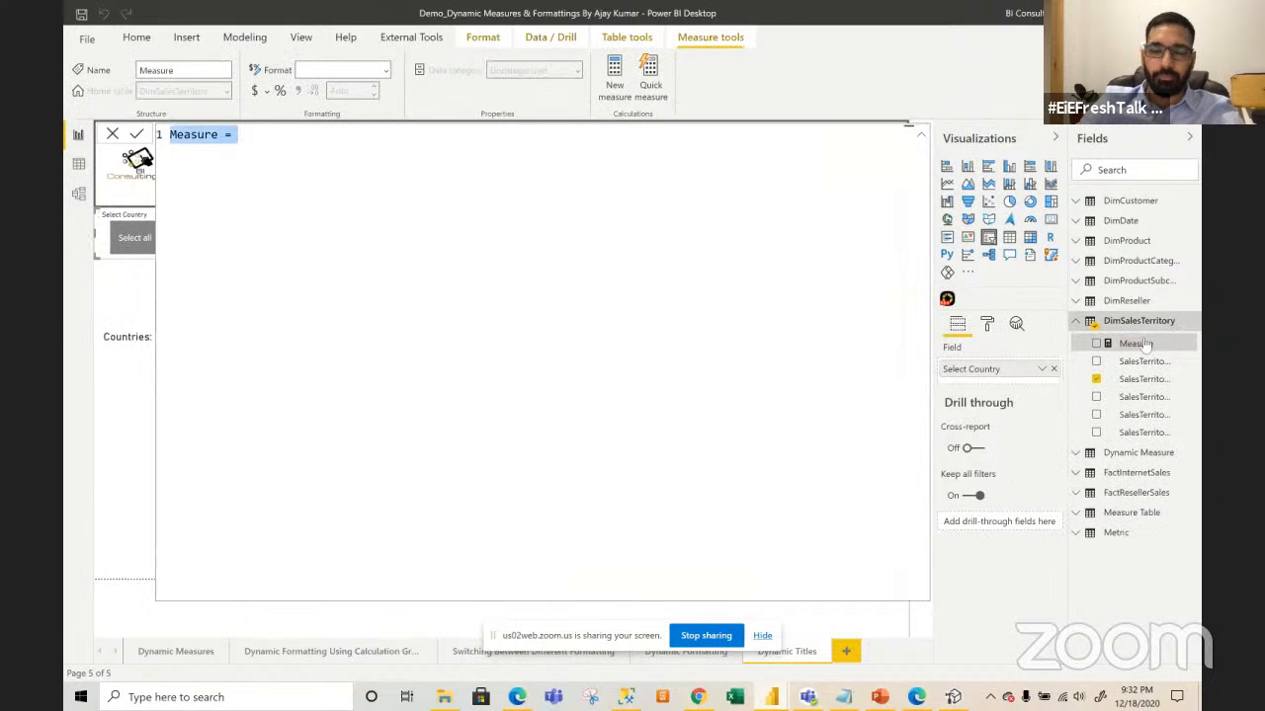
type("S")
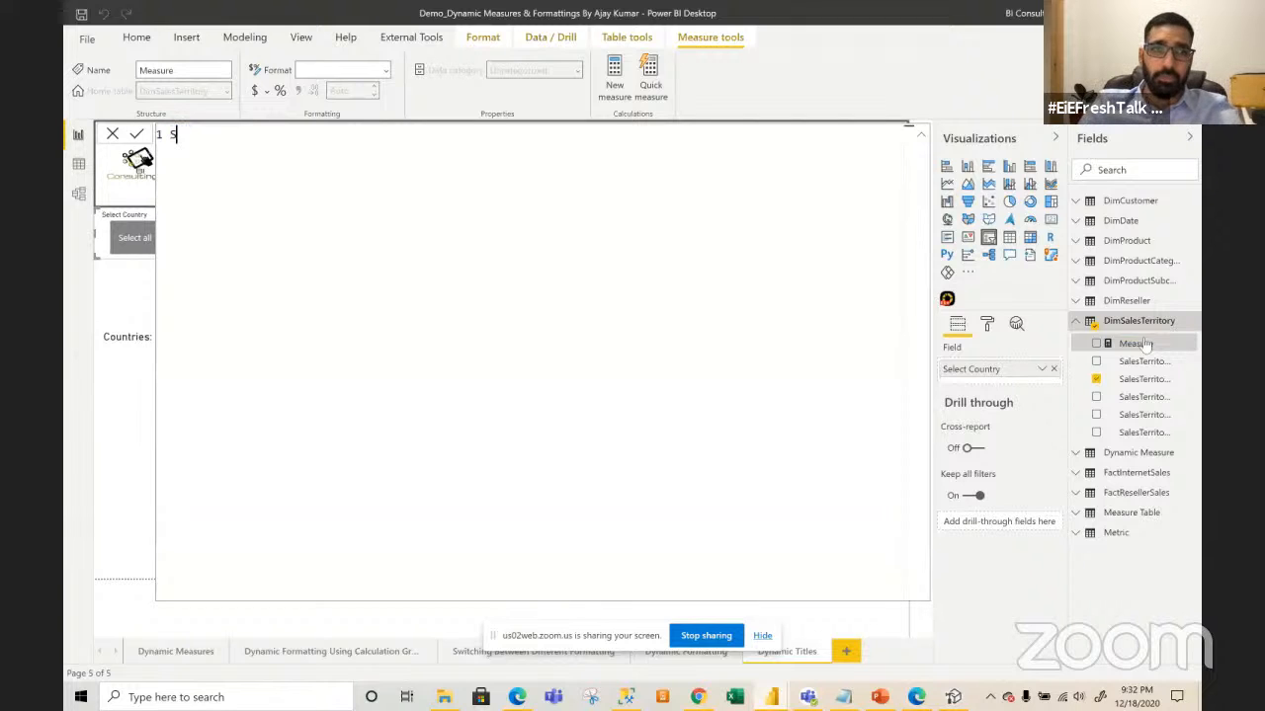
type("ele ccty")
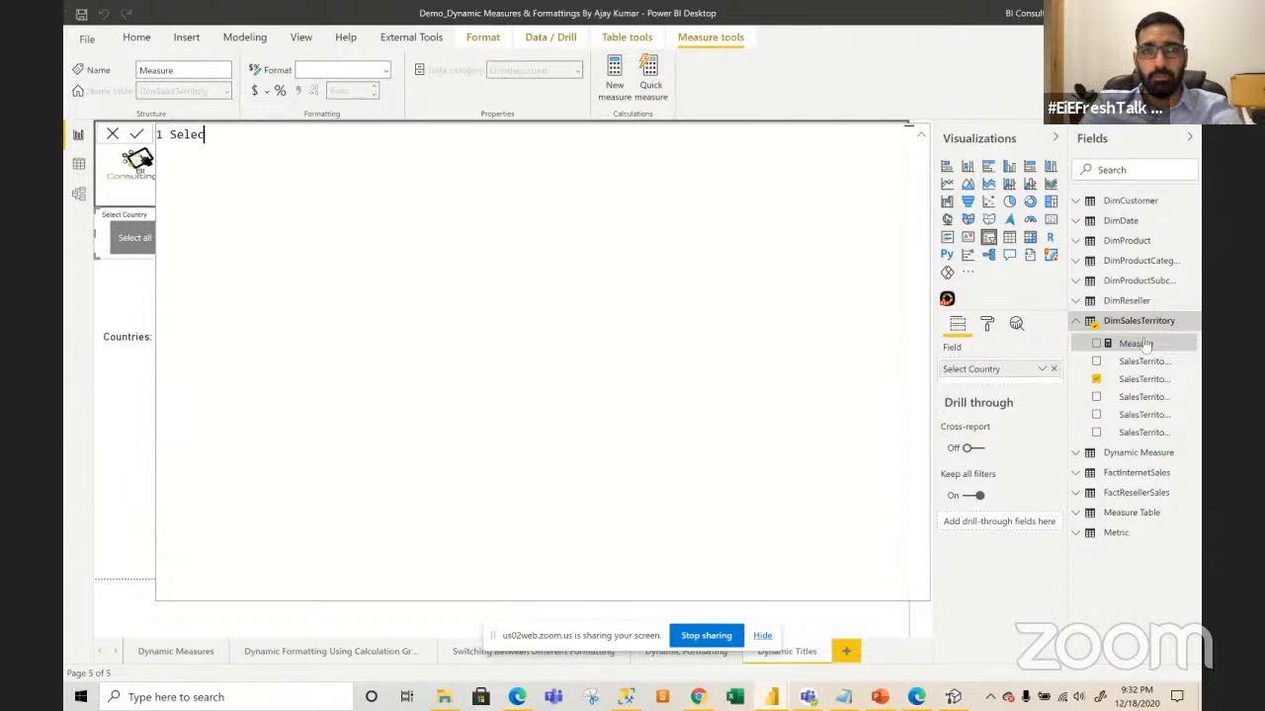
key("BackSpace")
type("ed Country")
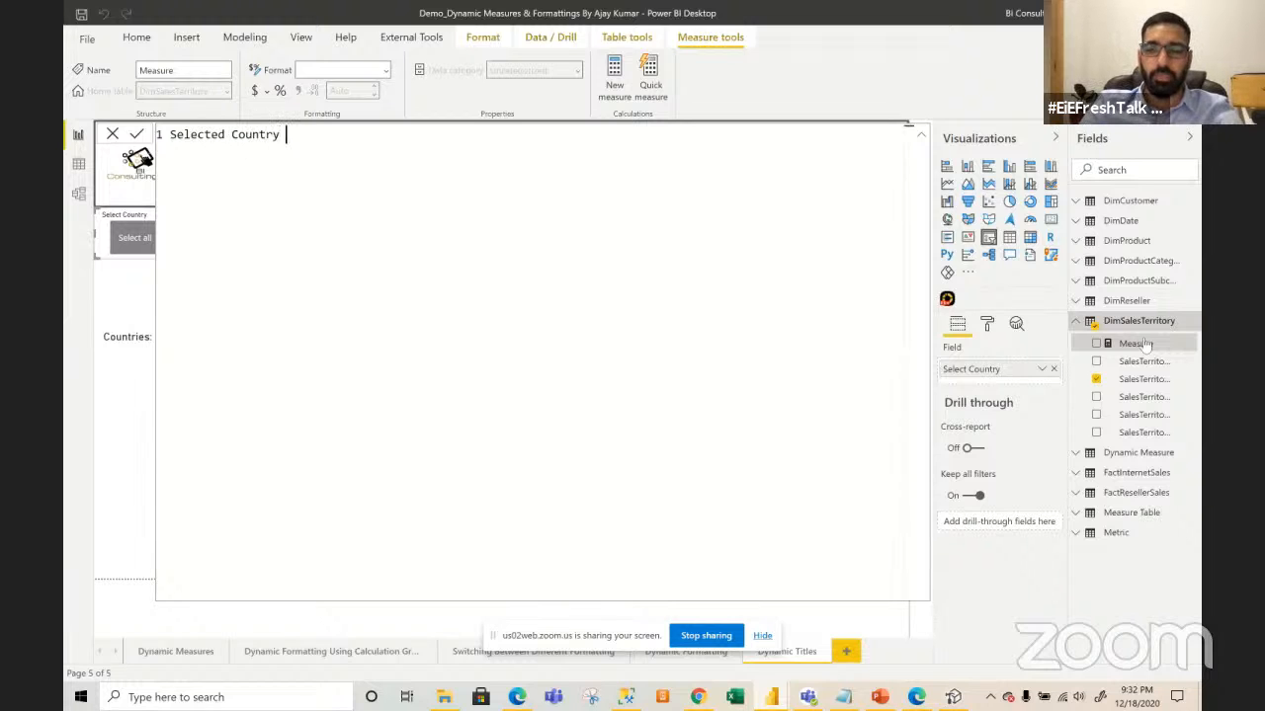
type(" = ")
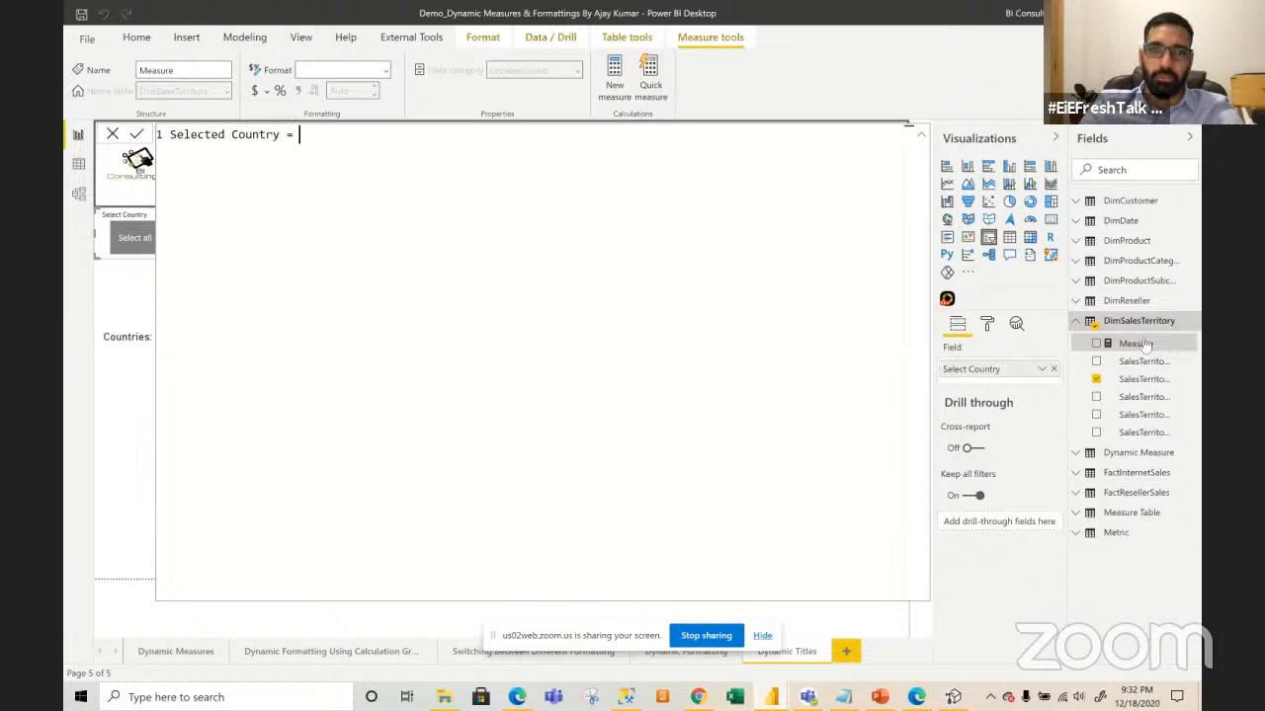
- Define the Selected Country measure as SELECTEDVALUE(DimSalesTerritory[SalesTerritoryCountry]), commit it and close the formula editor
type("SELE")
key("Down")
key("Down")
key("Down")
key("Down")
key("Down")
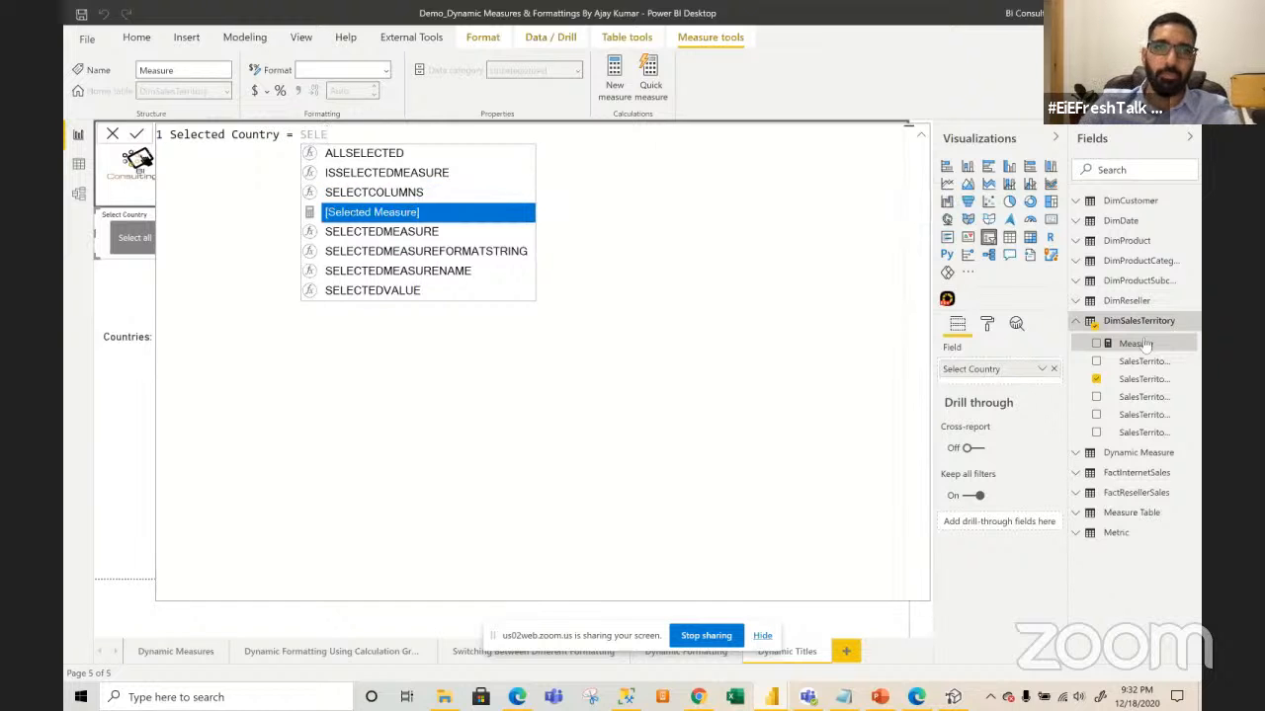
key("Tab")
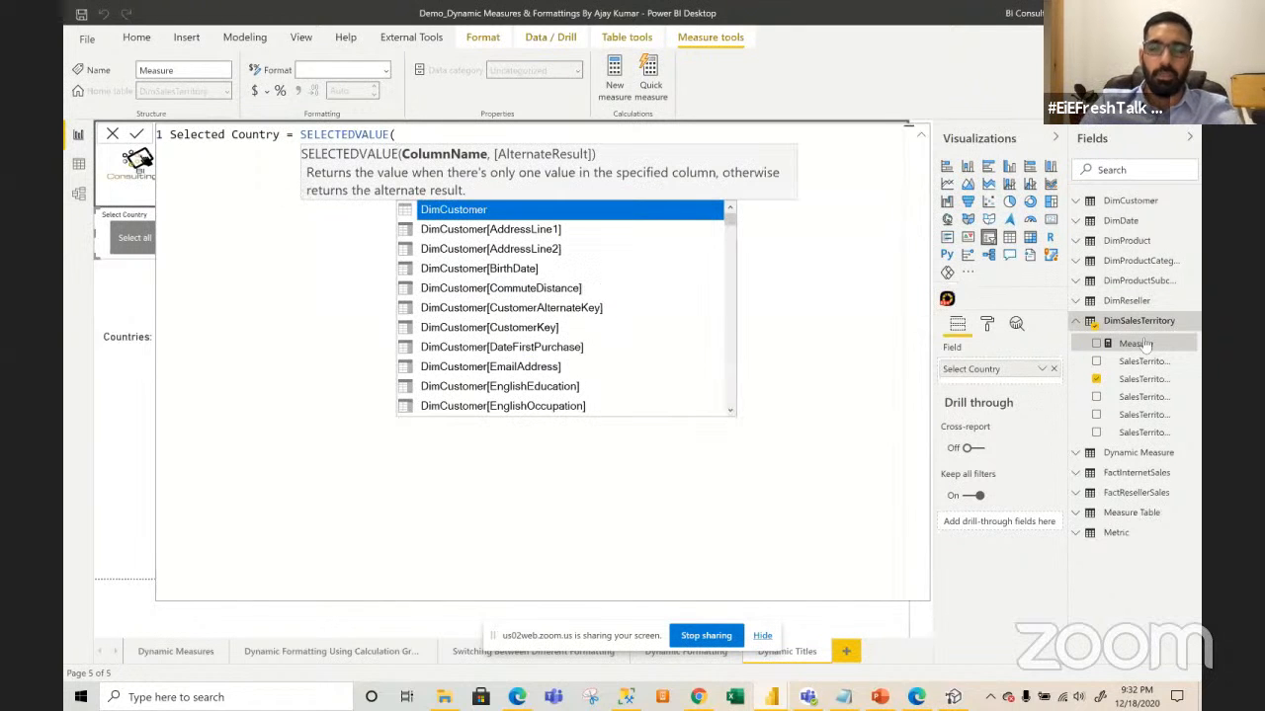
type("country")
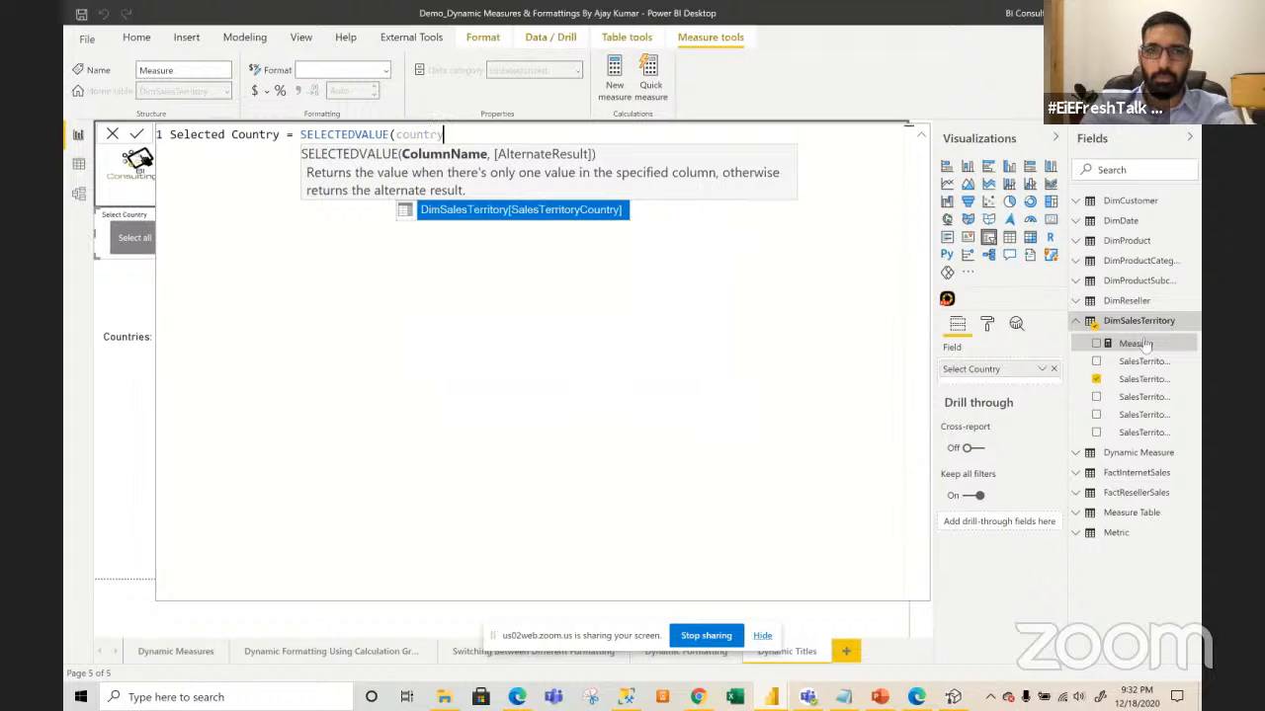
key("Tab")
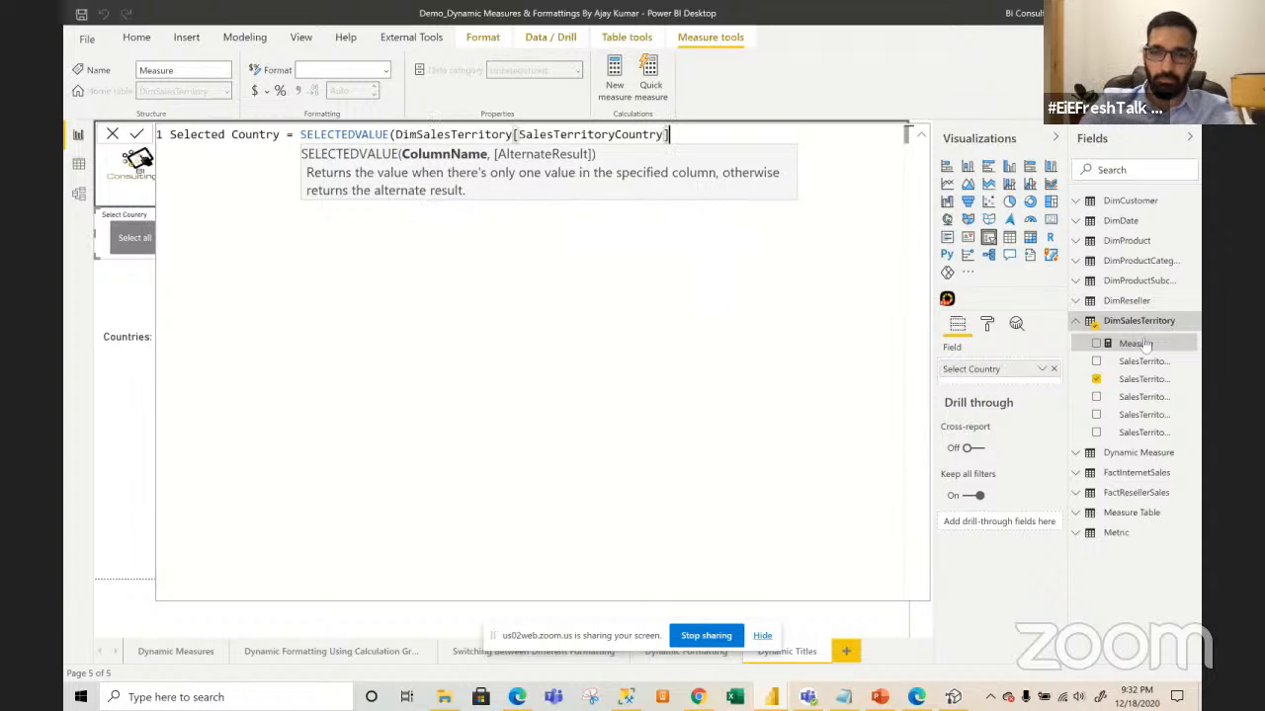
type(")")
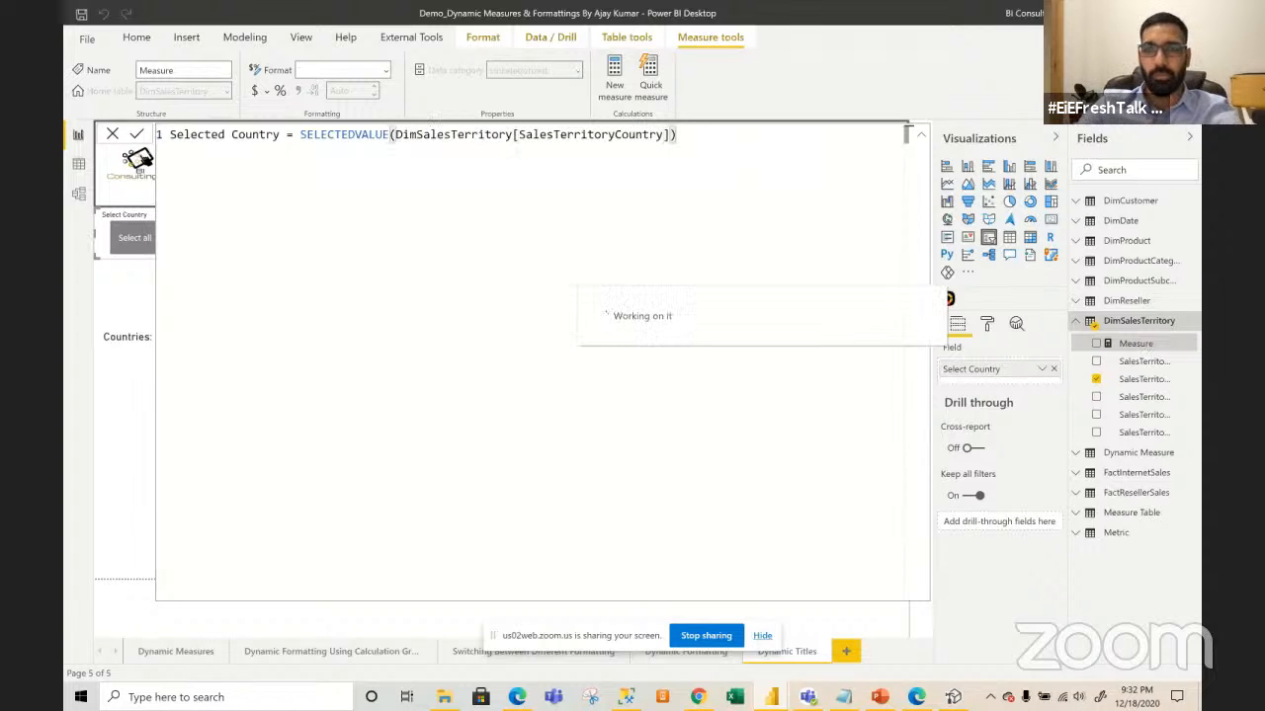
left_click(113, 133)
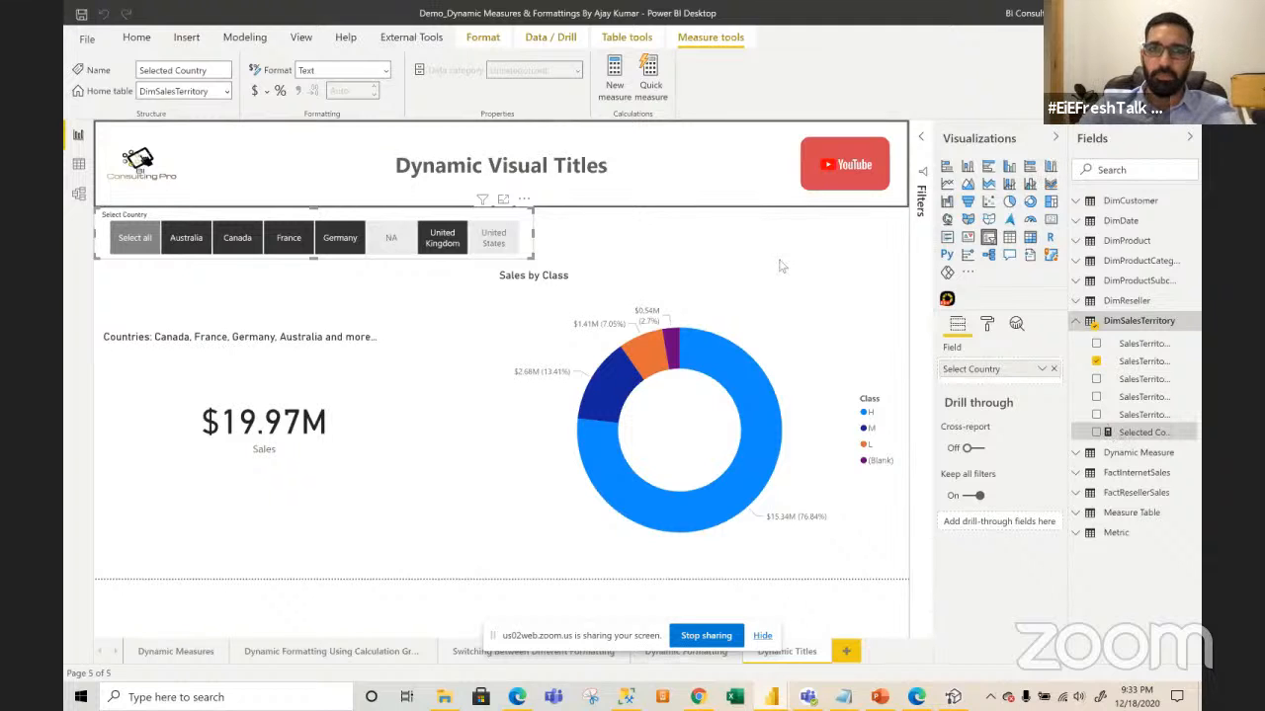
left_click(648, 243)
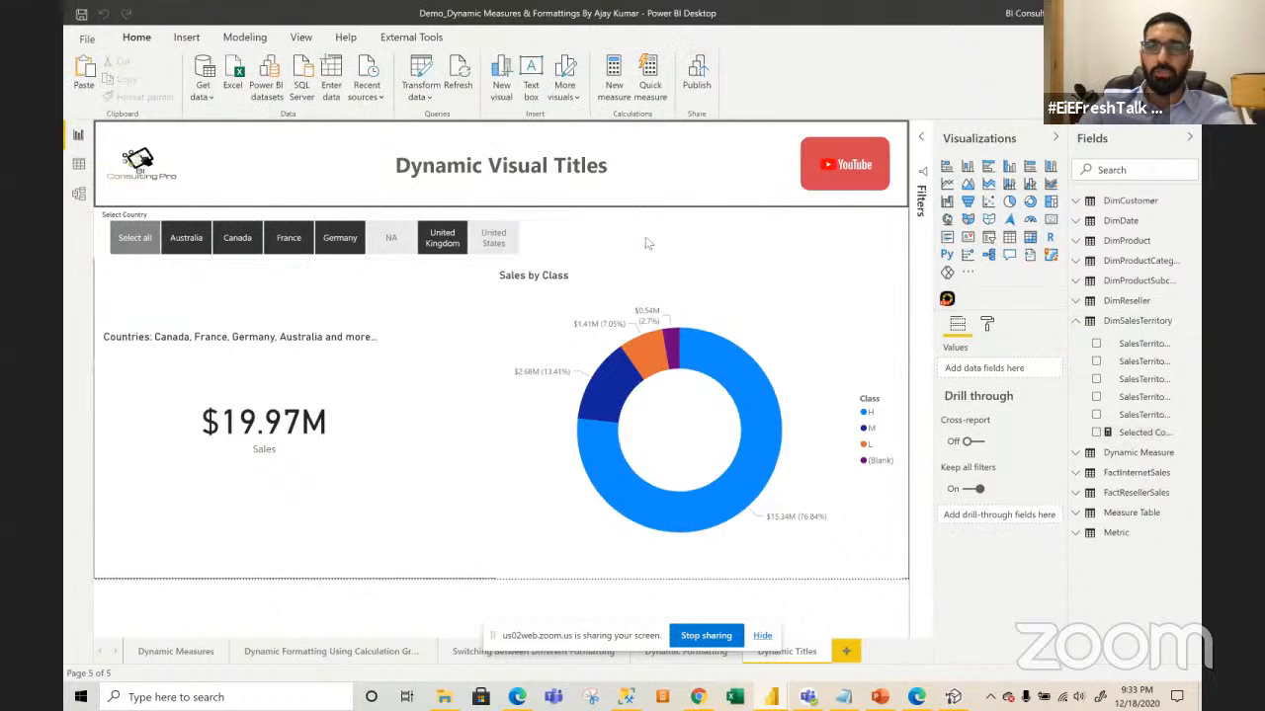
- Review the Selected Country measure's formula and add a card visual showing that measure over the donut chart
left_click(1148, 435)
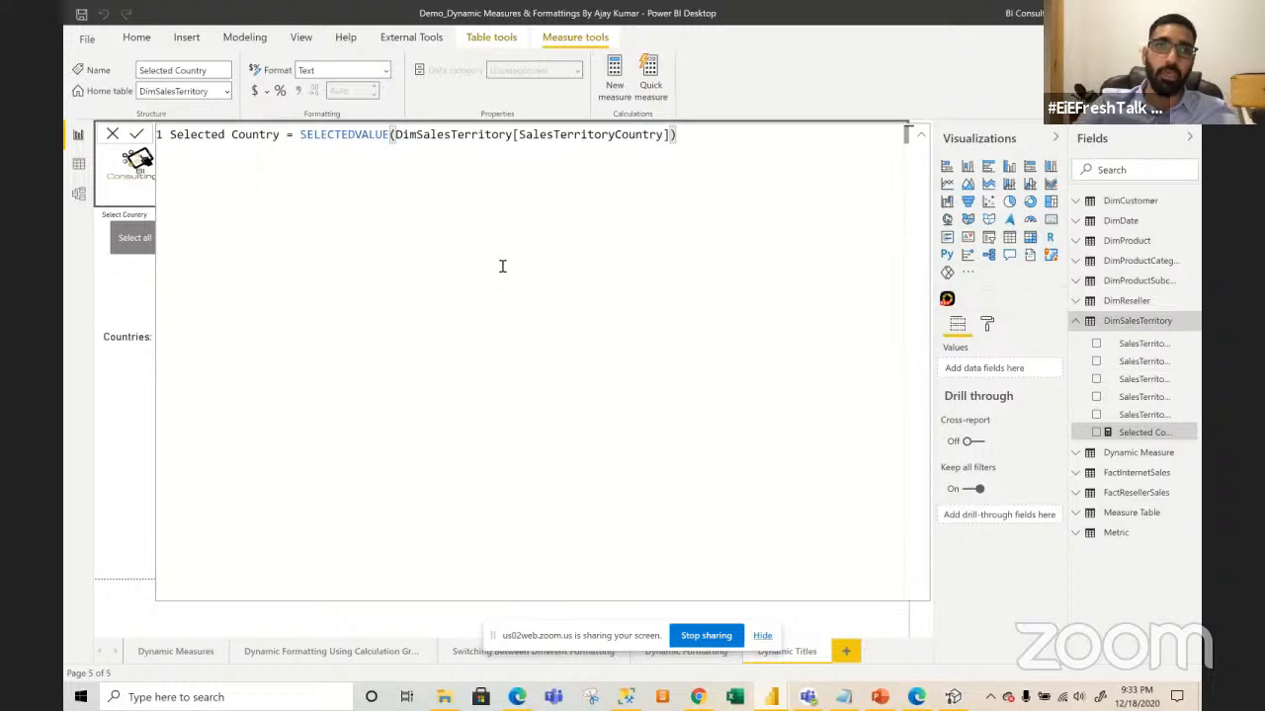
left_click(112, 136)
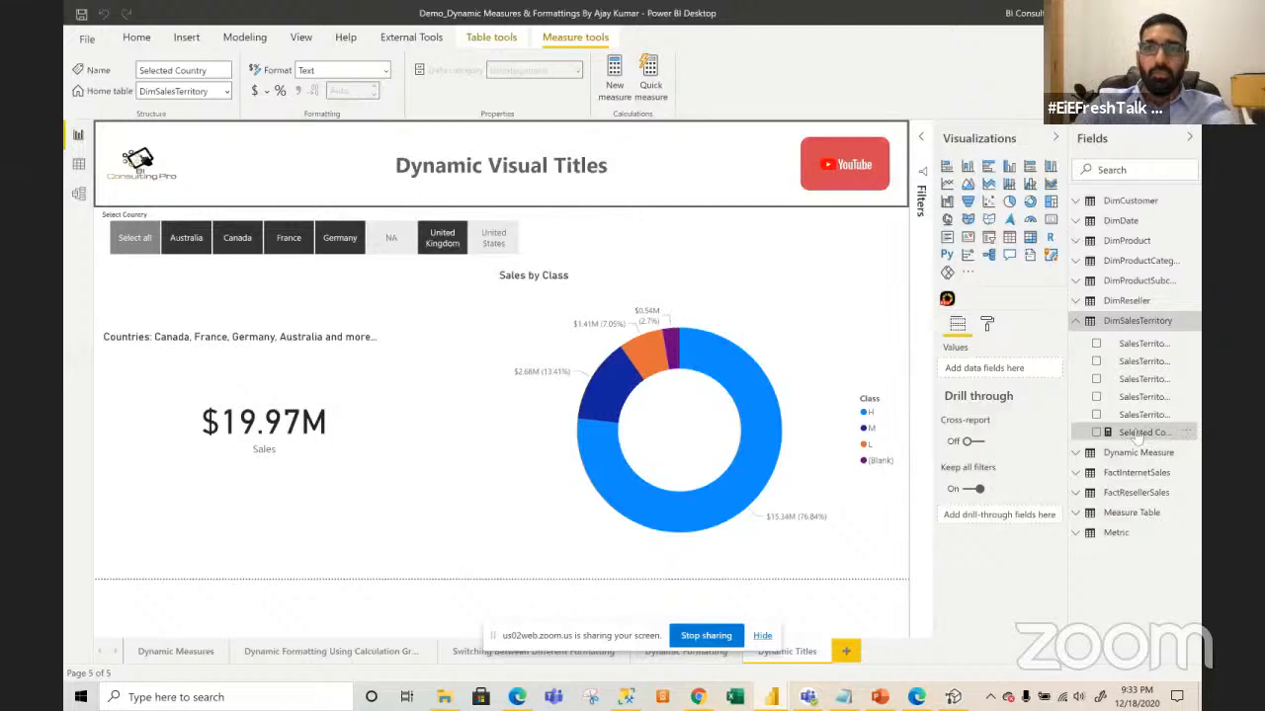
left_click(1051, 220)
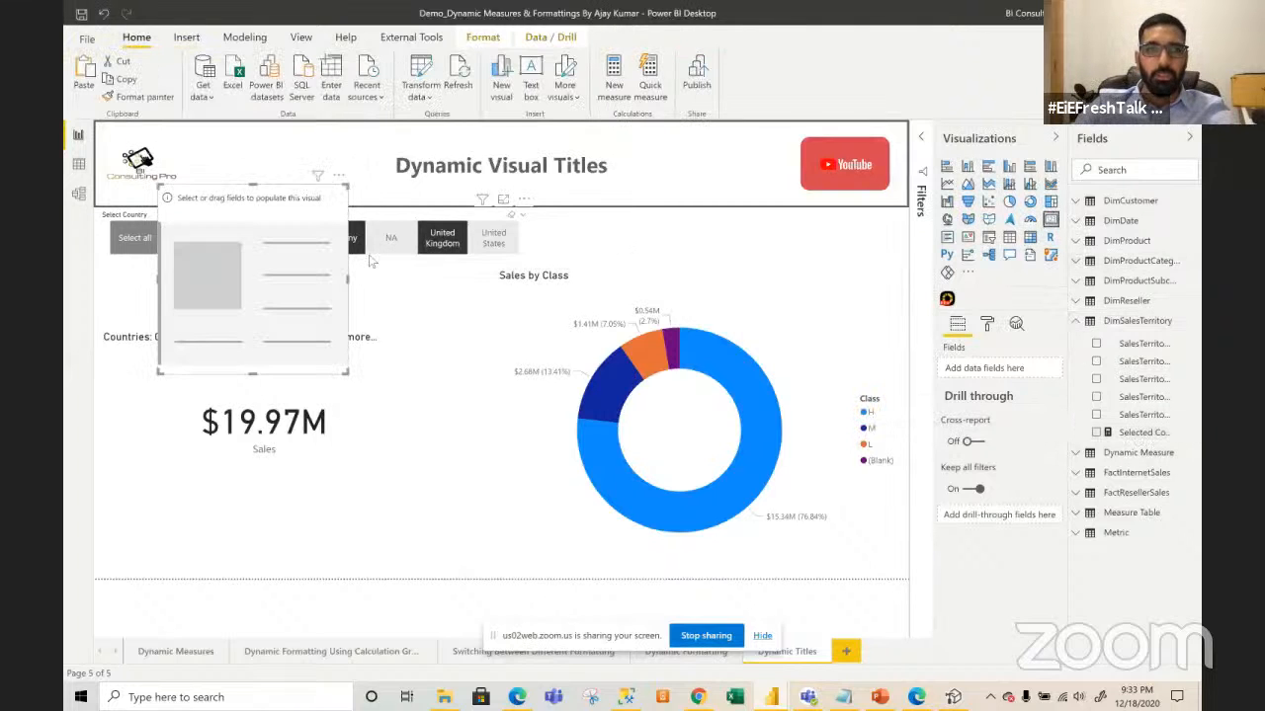
left_click_drag(270, 302, 798, 326)
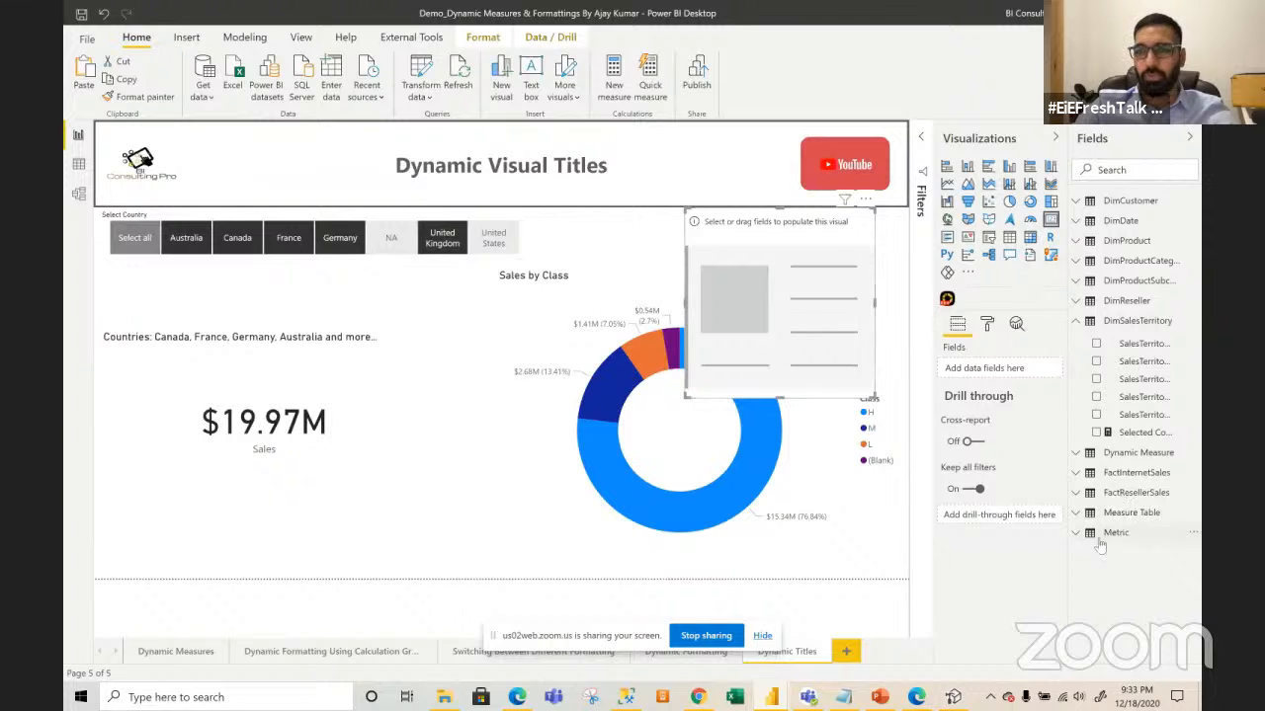
left_click_drag(1144, 432, 786, 308)
left_click(729, 246)
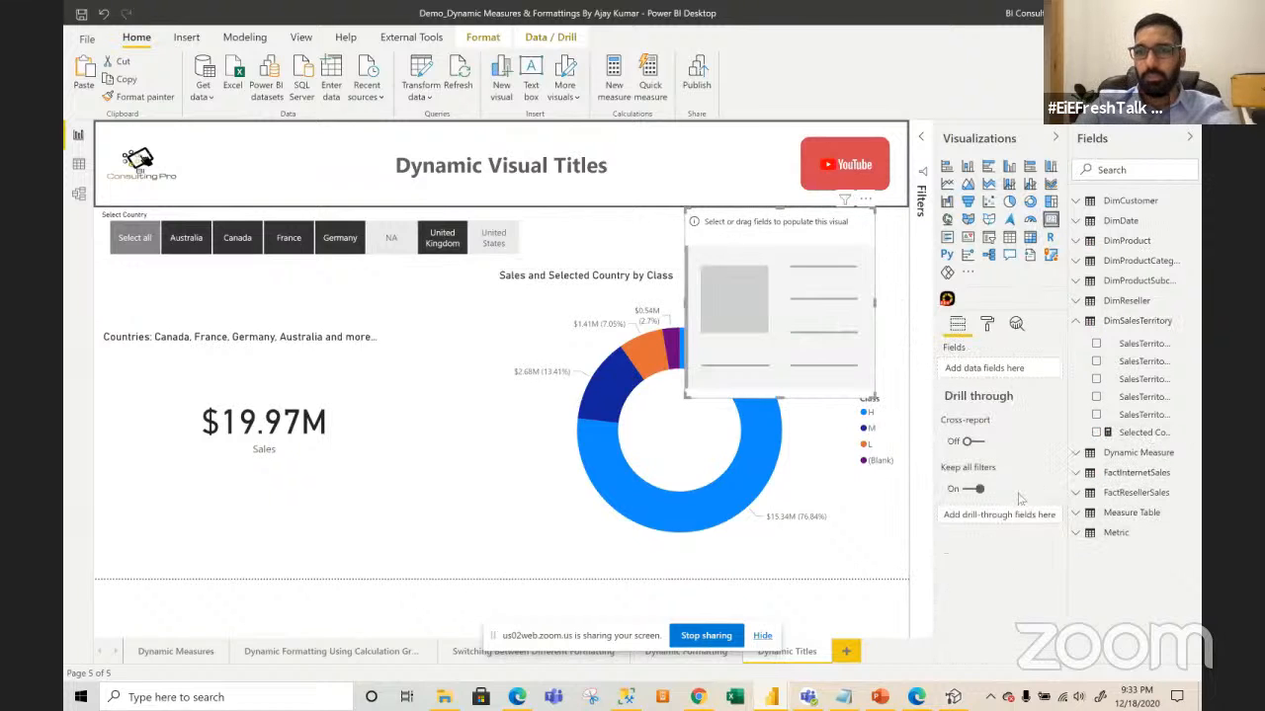
left_click_drag(1136, 433, 1025, 373)
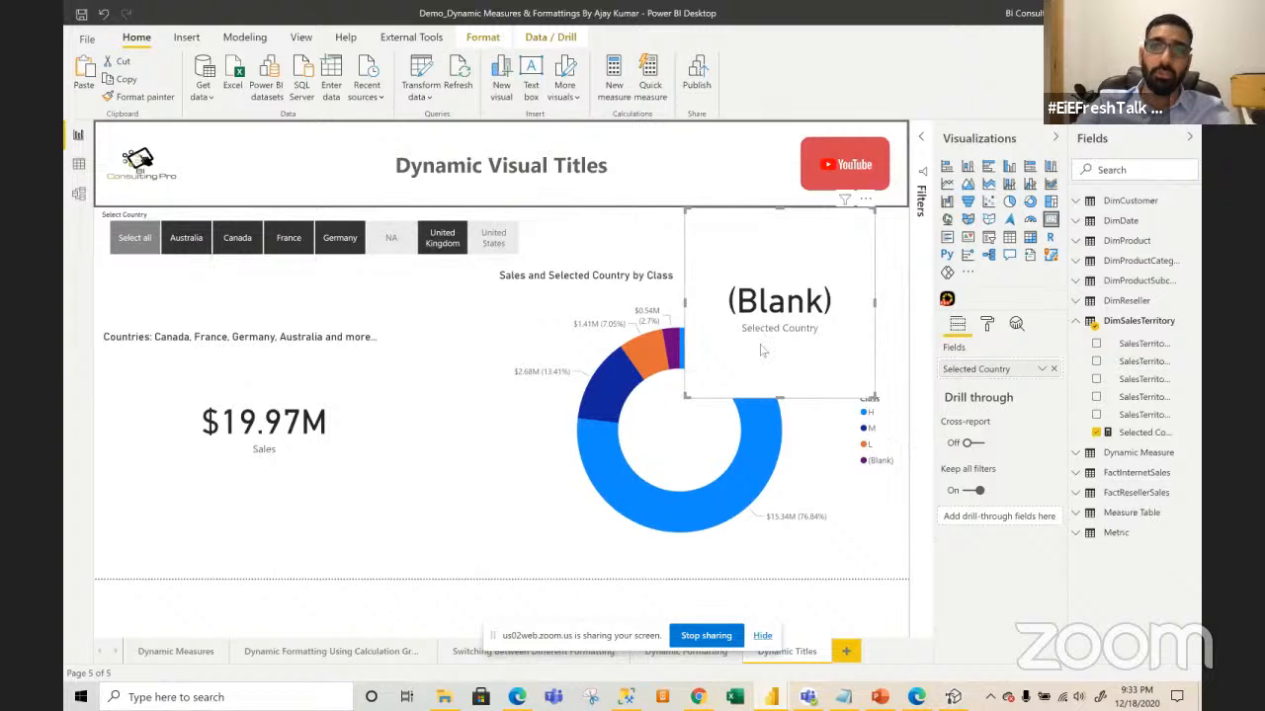
- Clear the country slicer and test the Selected Country card with only Australia and with only Canada selected
left_click(456, 247)
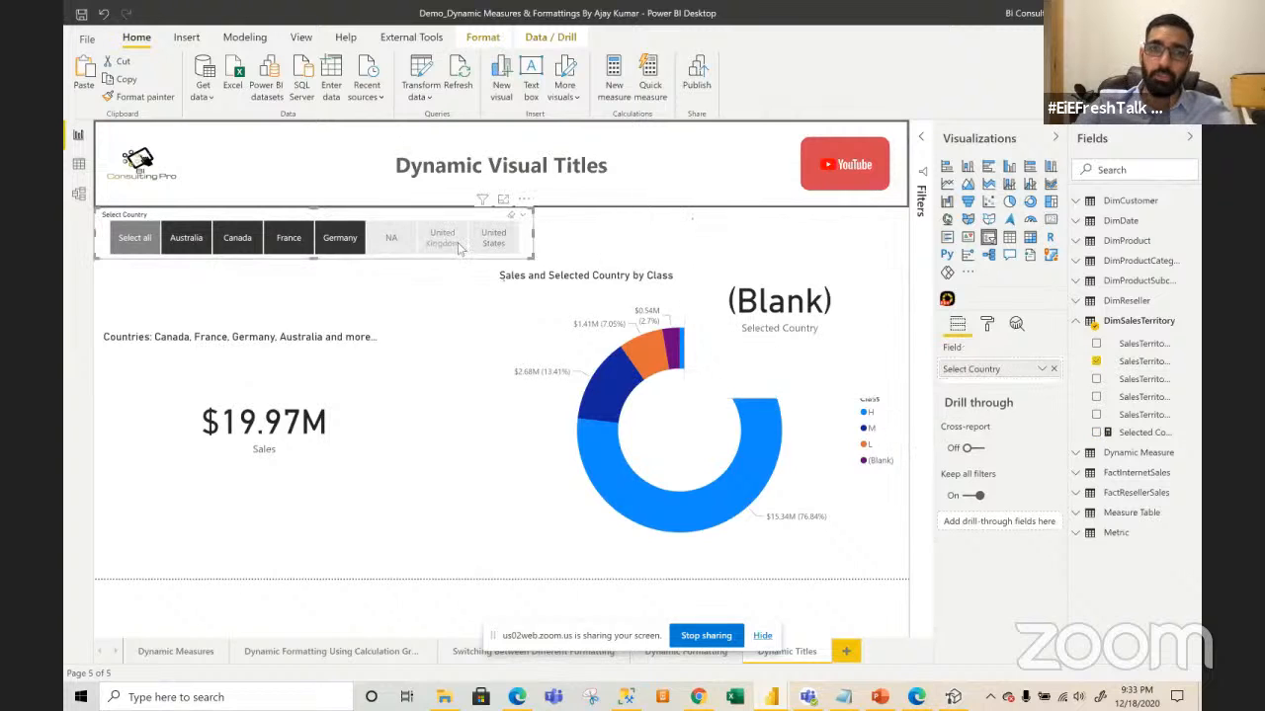
left_click(146, 237)
left_click(145, 237)
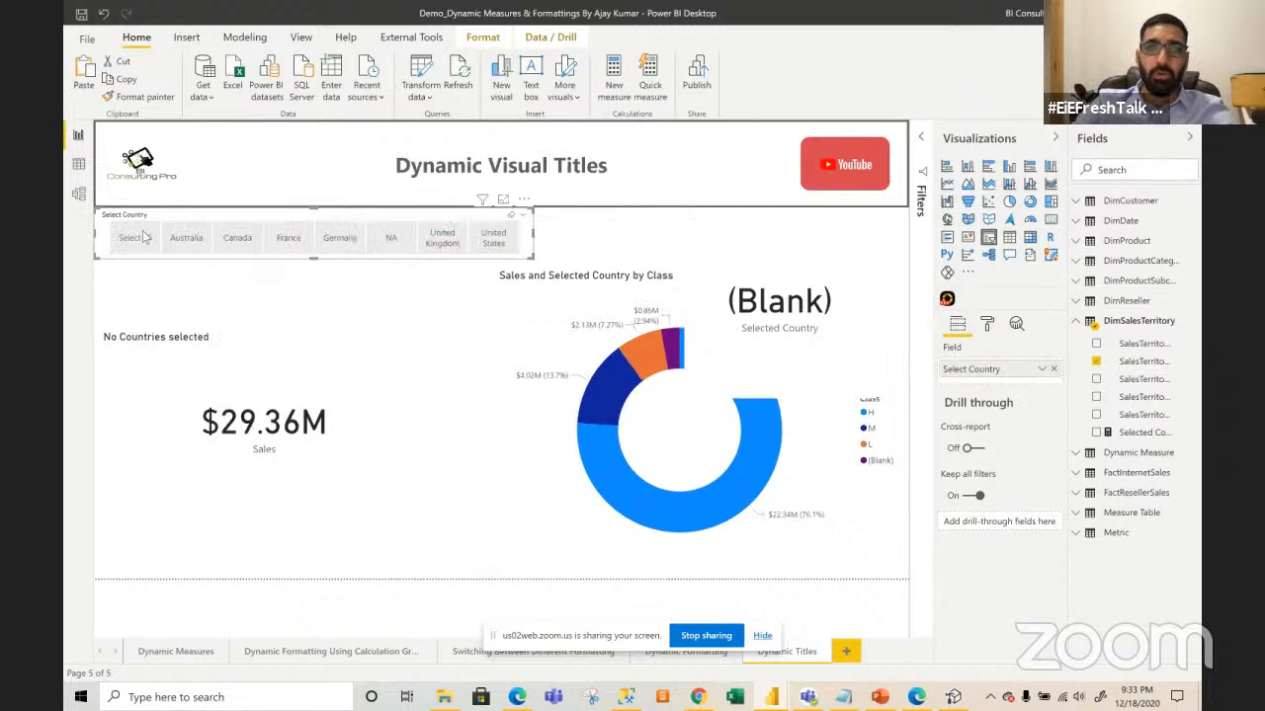
left_click(179, 247)
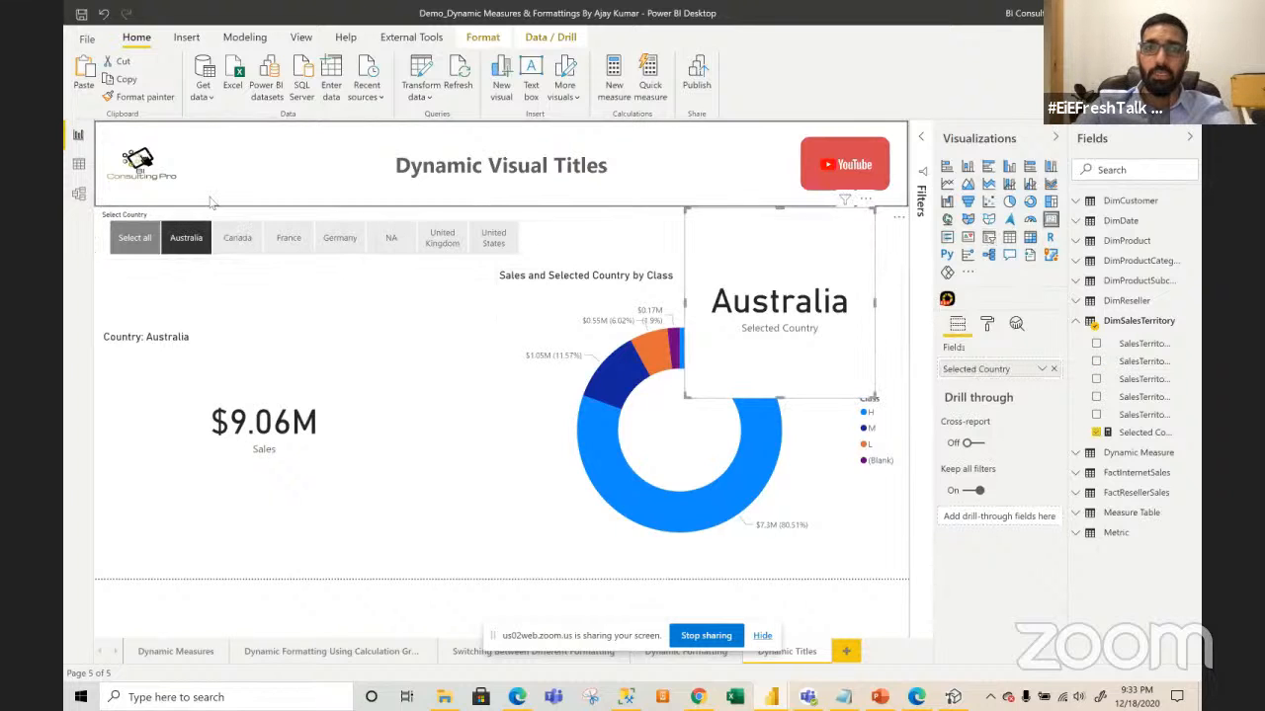
left_click(205, 241)
left_click(225, 243)
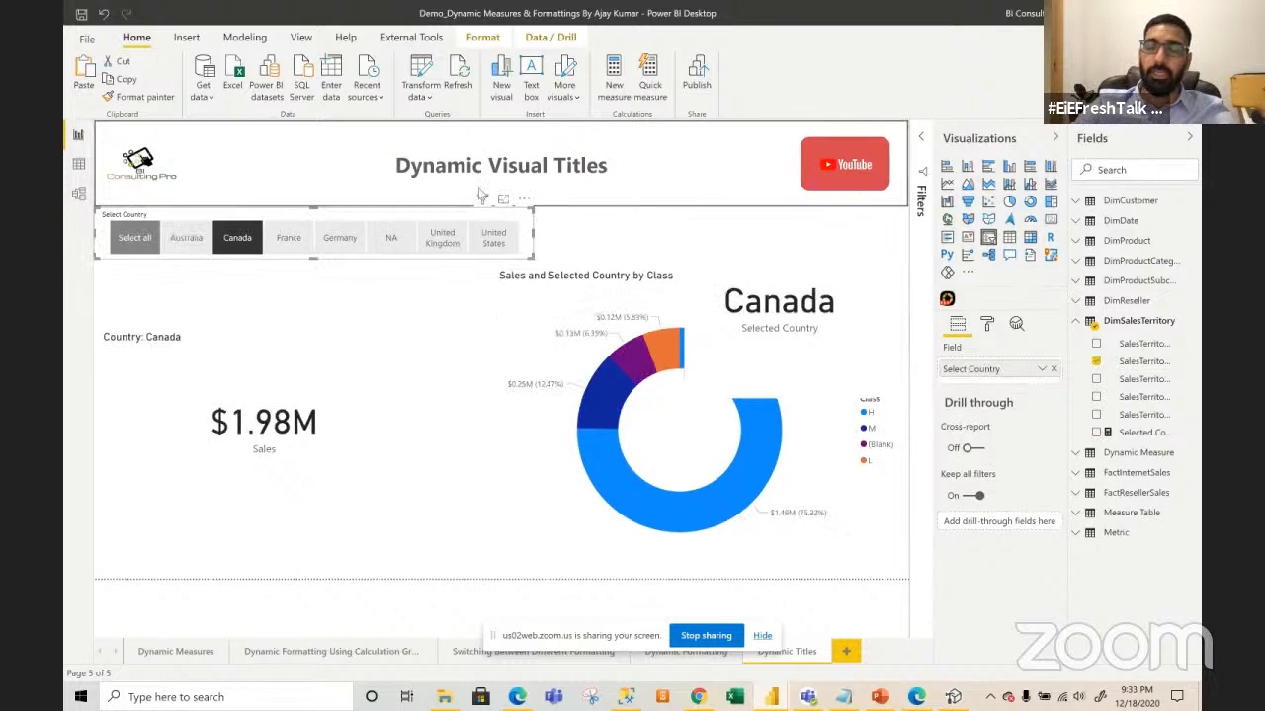
- Test the card with Australia and Canada selected together and with all countries, and clear the slicer
right_click(245, 243)
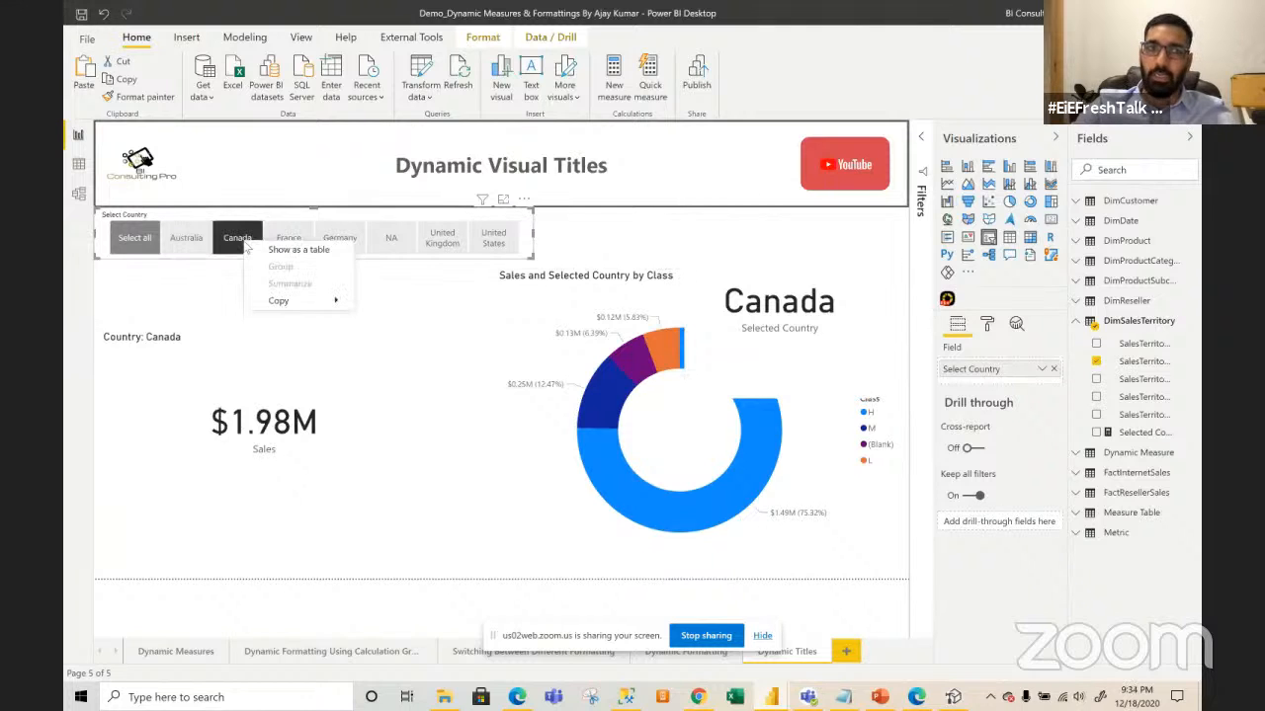
left_click(183, 241, "ctrl")
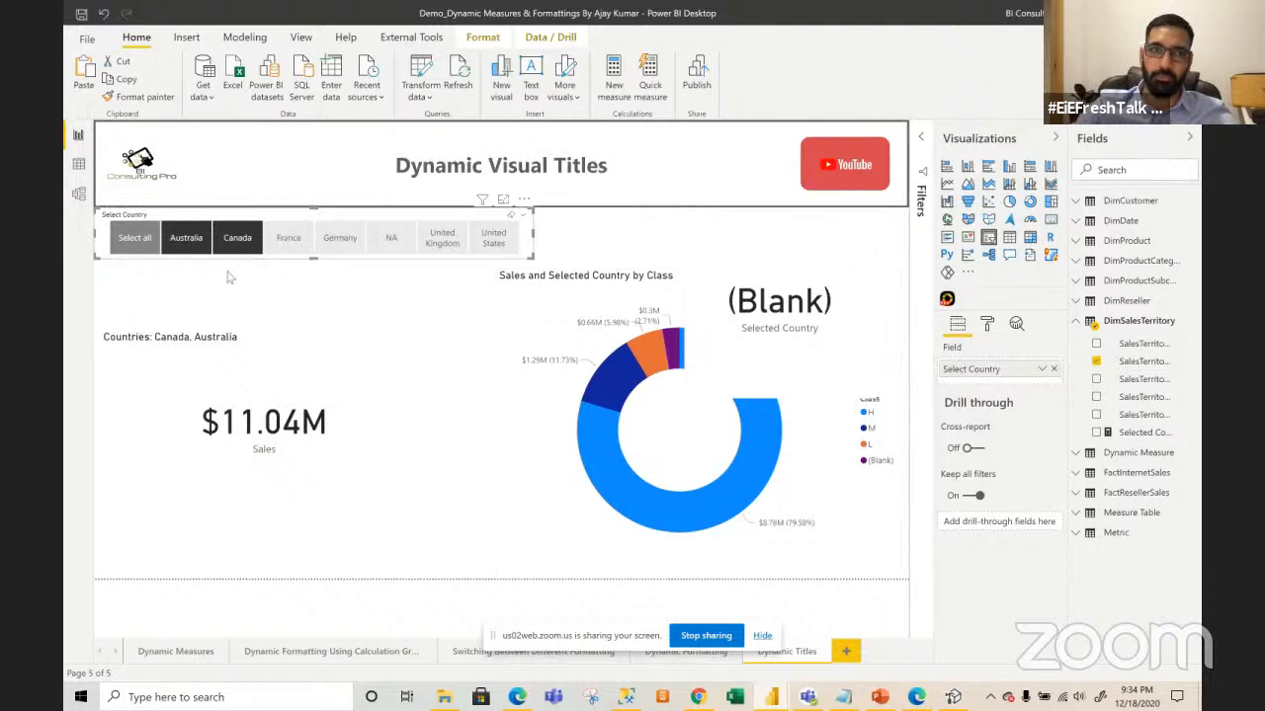
left_click(136, 252)
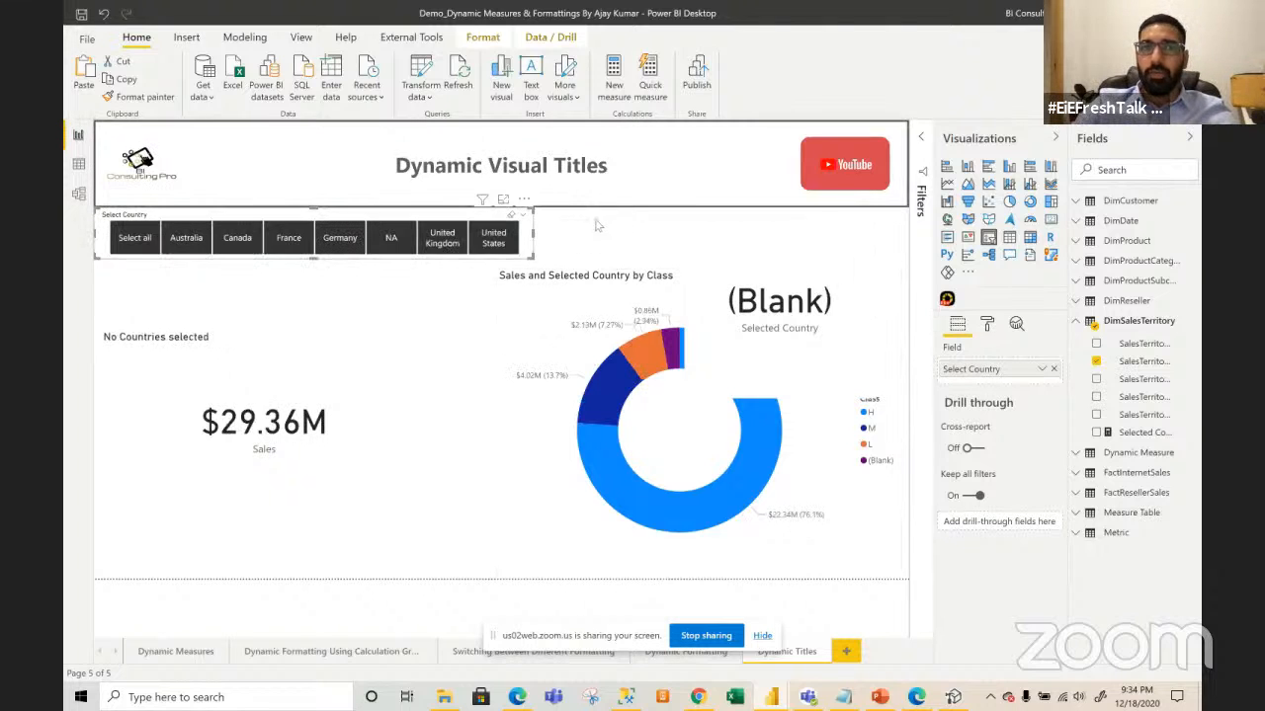
left_click(142, 238)
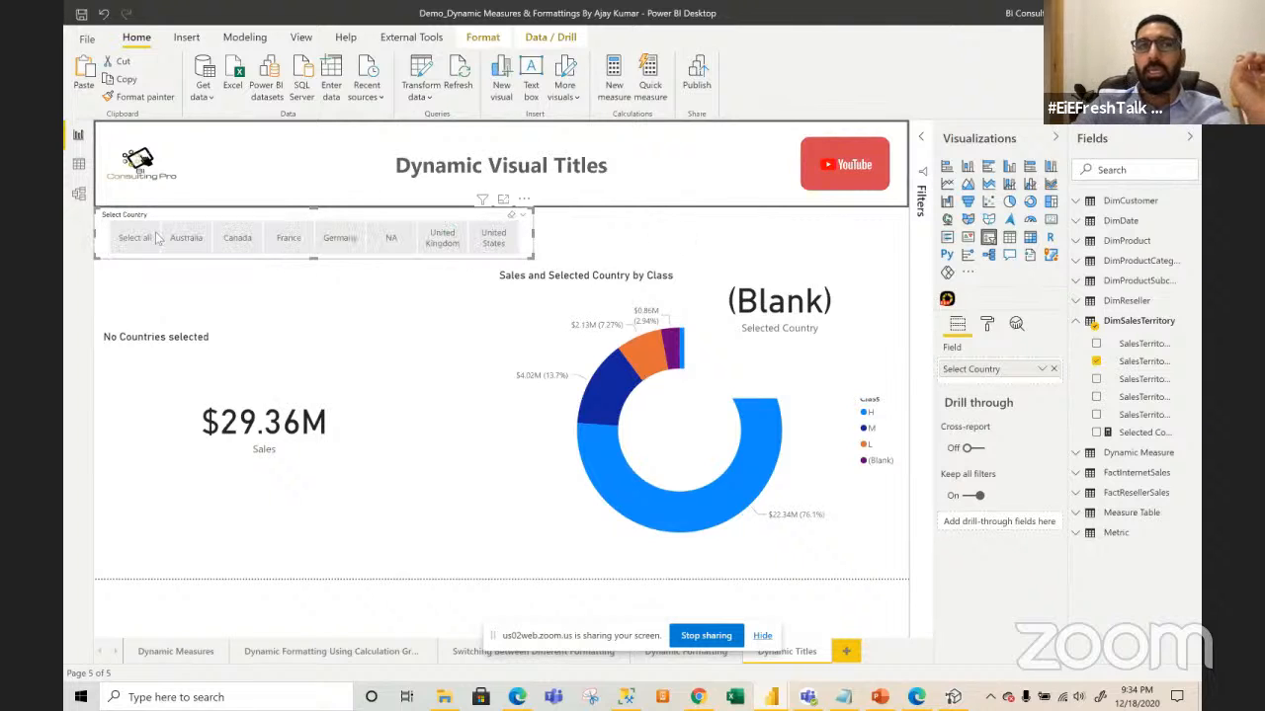
- Remove the Selected Country card from the report page
left_click(853, 314)
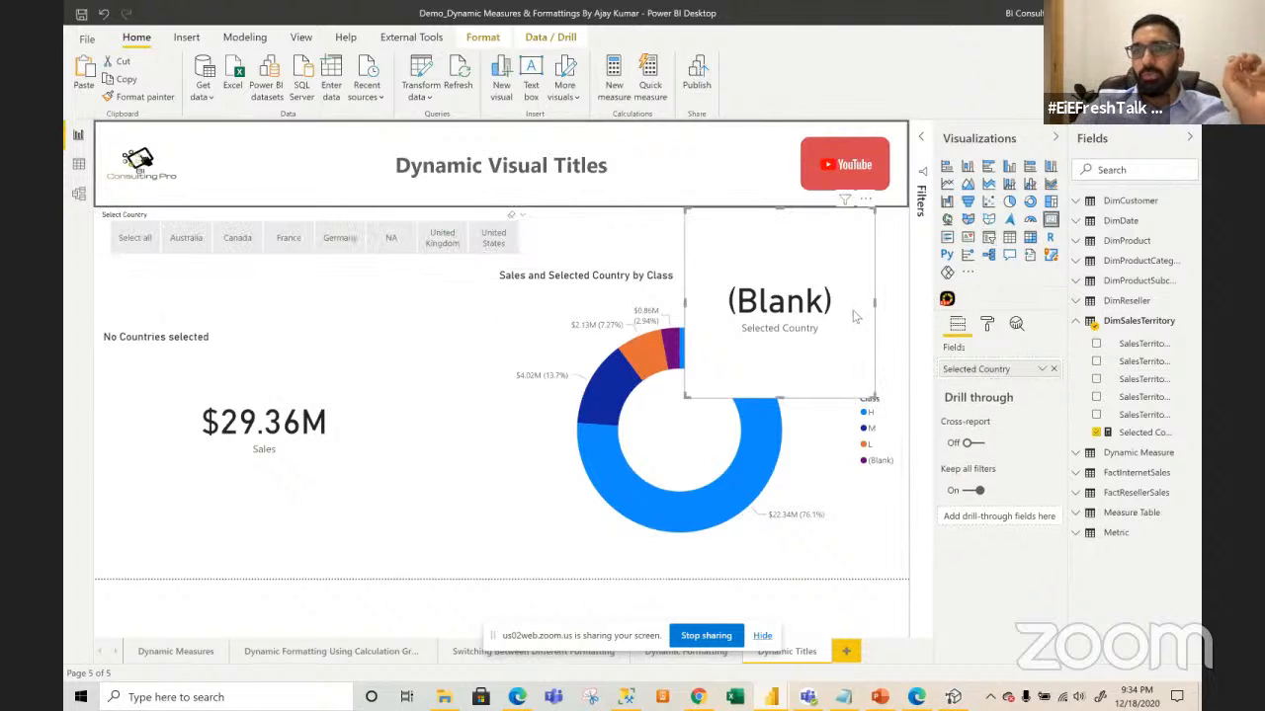
left_click(865, 200)
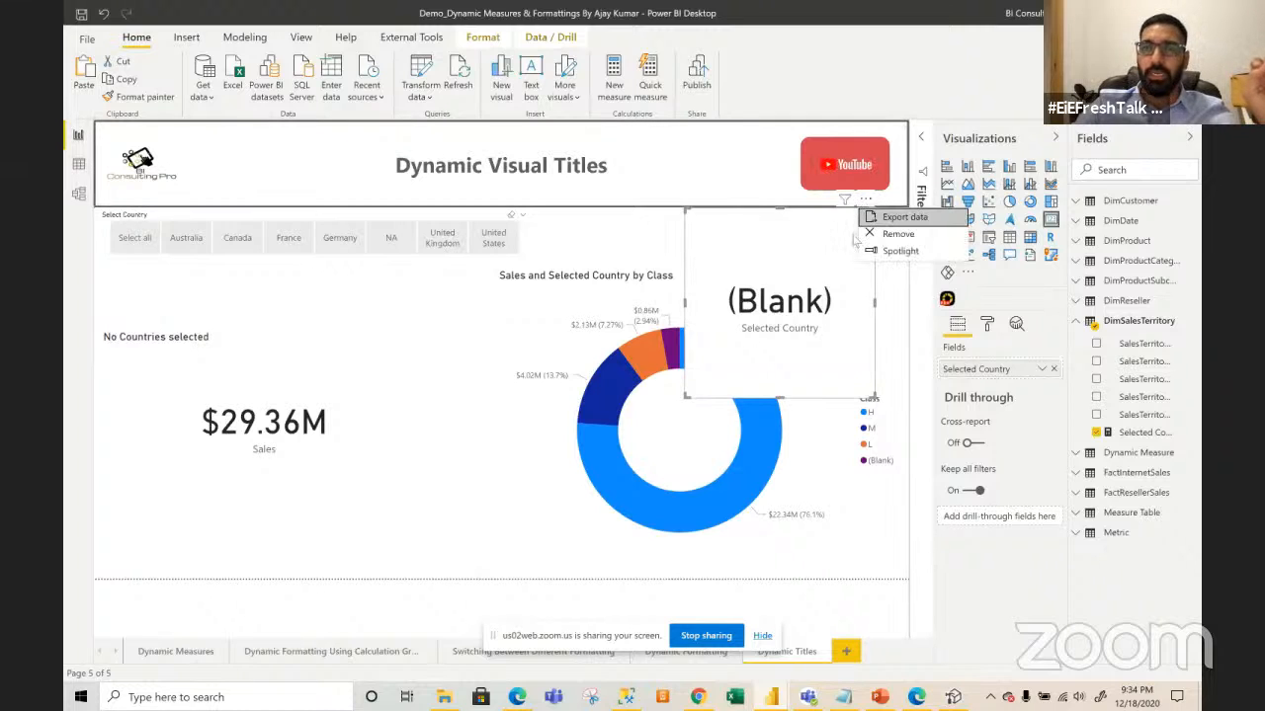
left_click(875, 237)
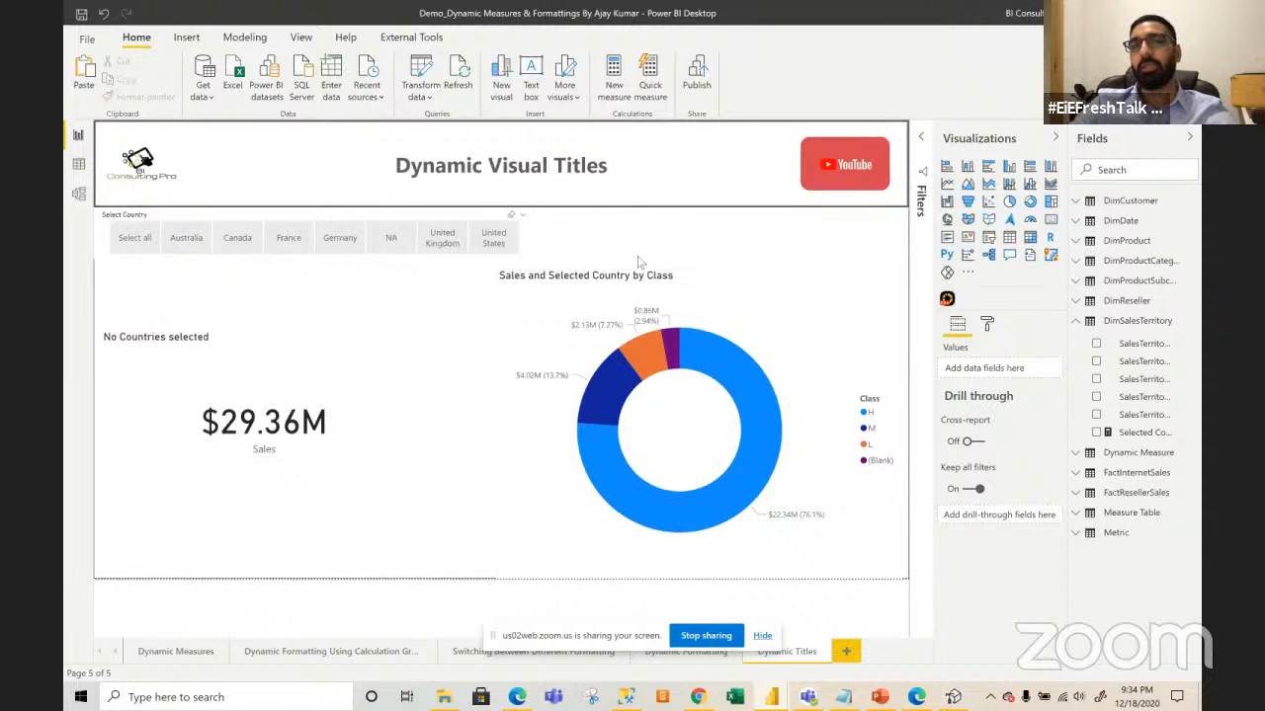
- Search the fields for title and open the formula of the Sales KPI Title measure in FactInternetSales
left_click(1119, 169)
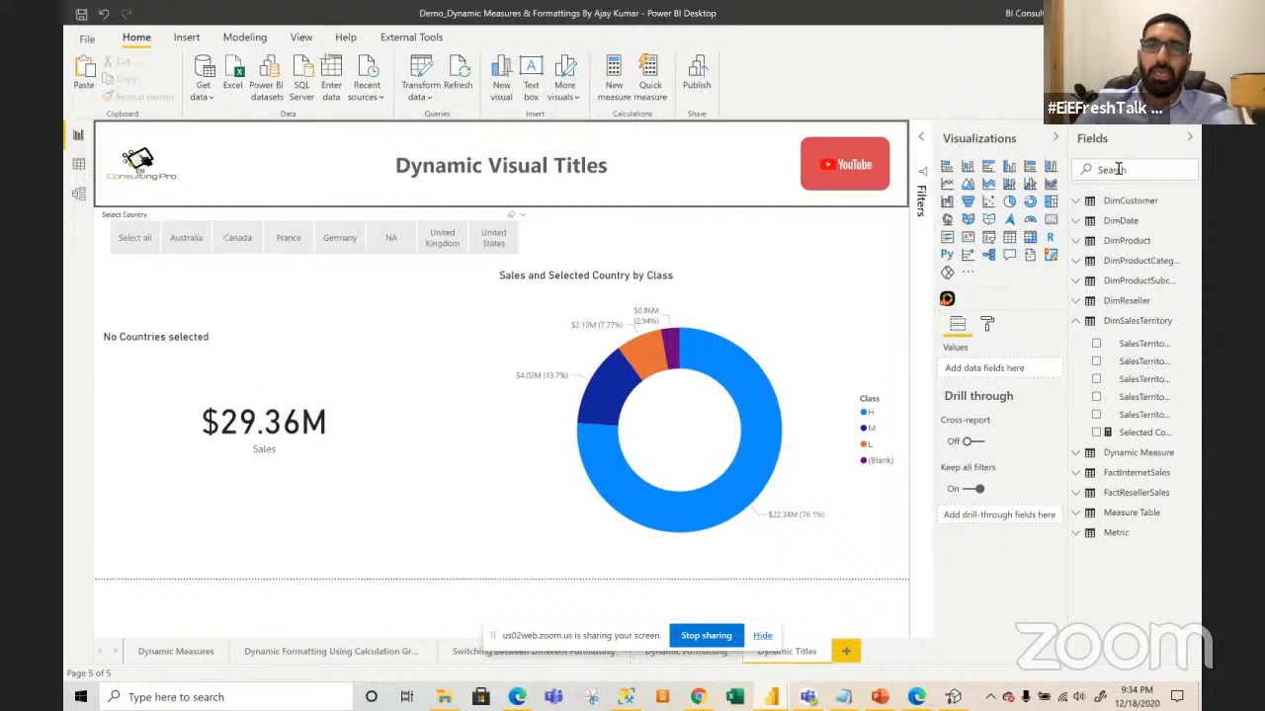
type("title")
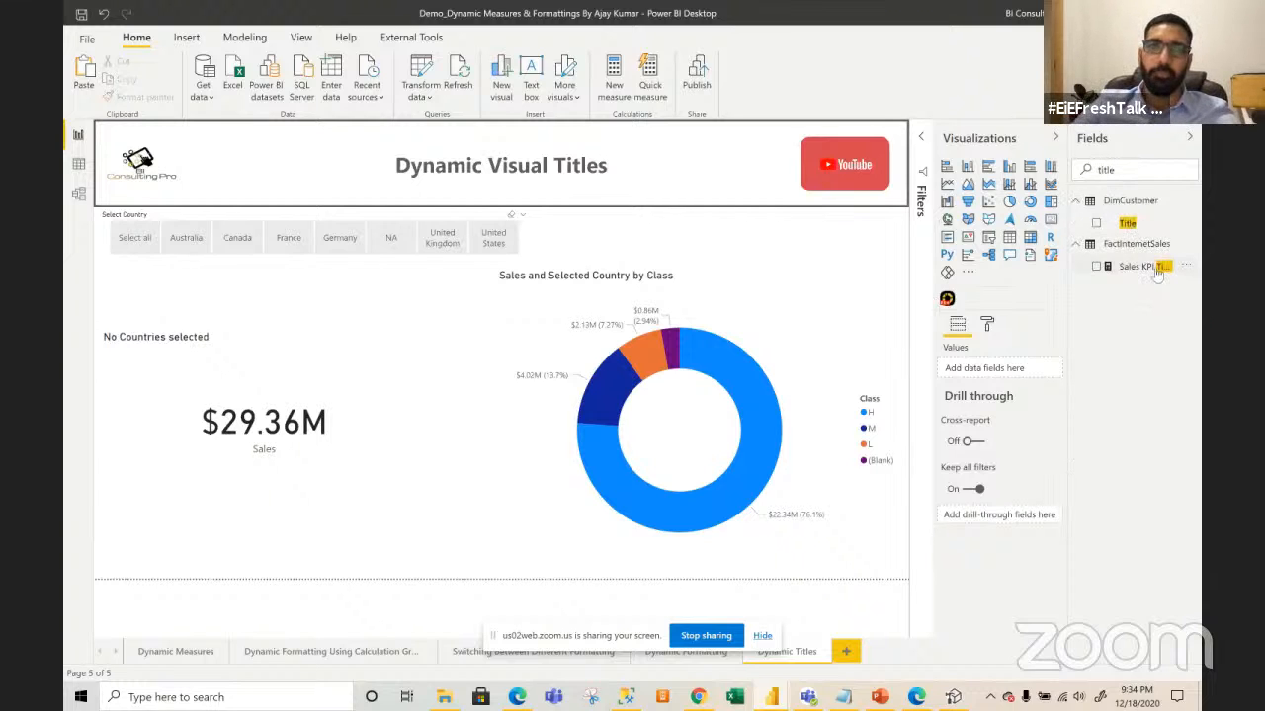
left_click(1154, 269)
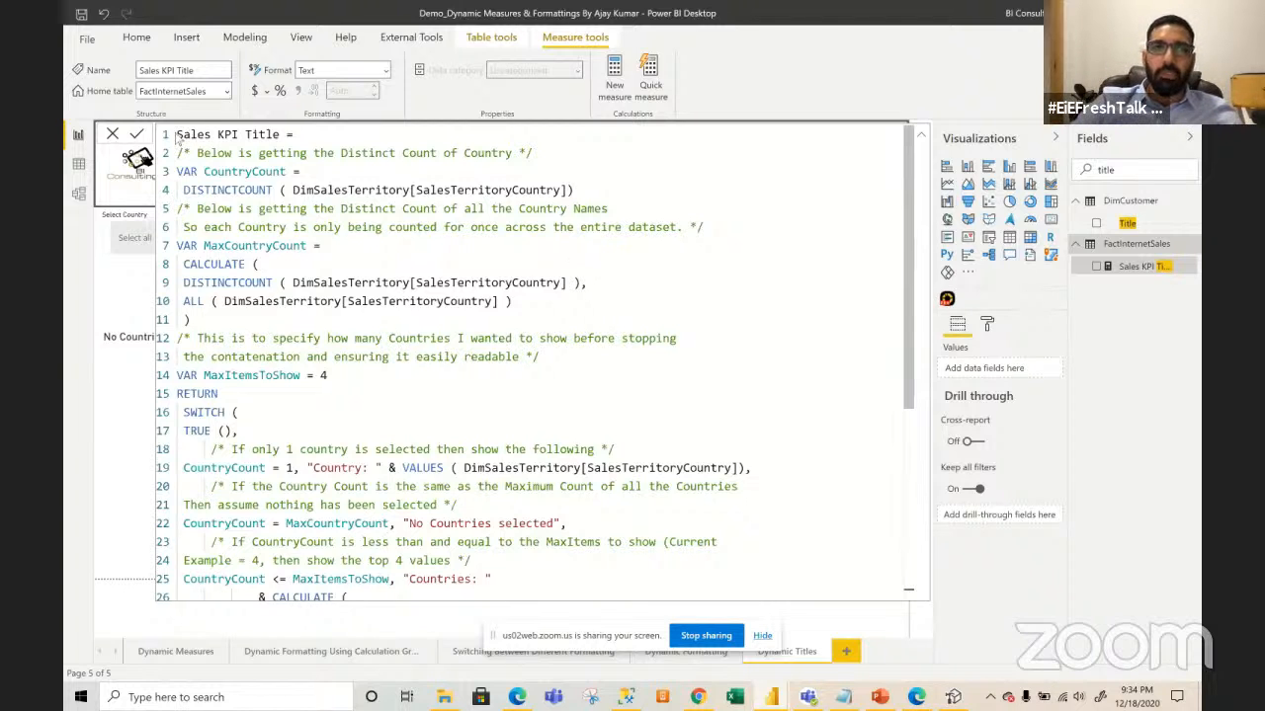
- Examine the measure's name and the CountryCount variable with its DISTINCTCOUNT over the SalesTerritoryCountry column
left_click_drag(296, 136, 178, 135)
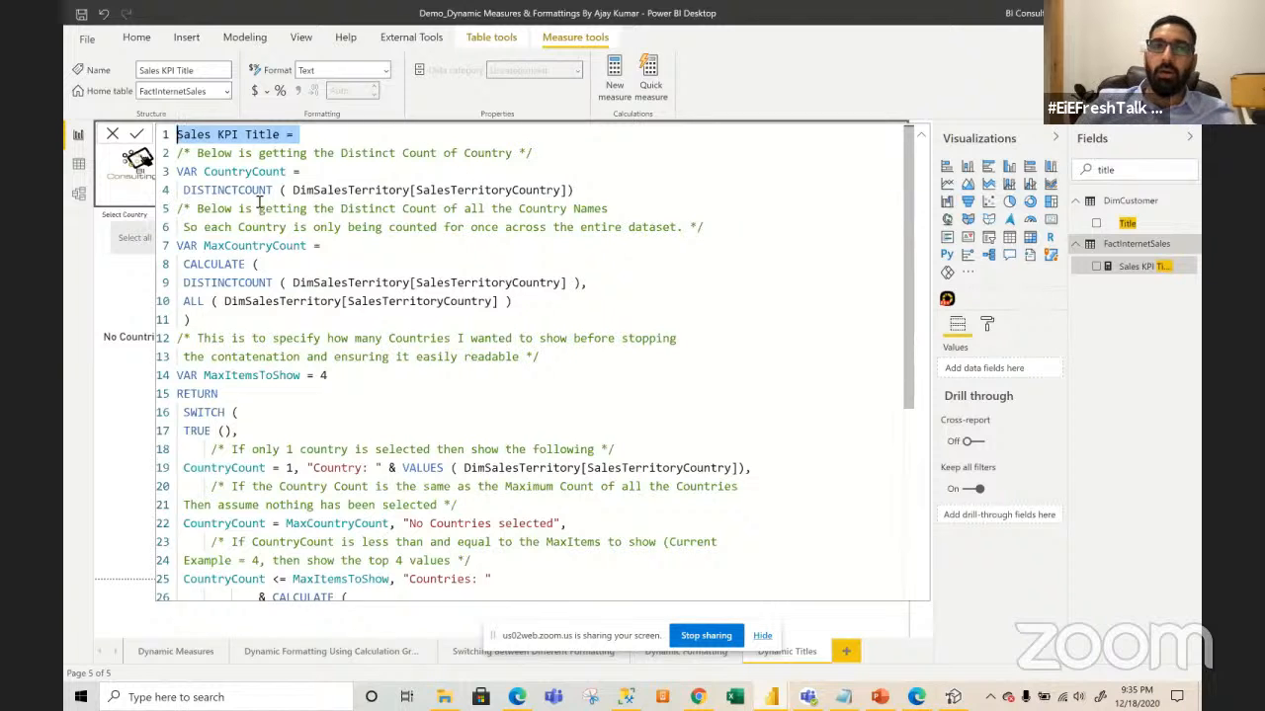
double_click(248, 190)
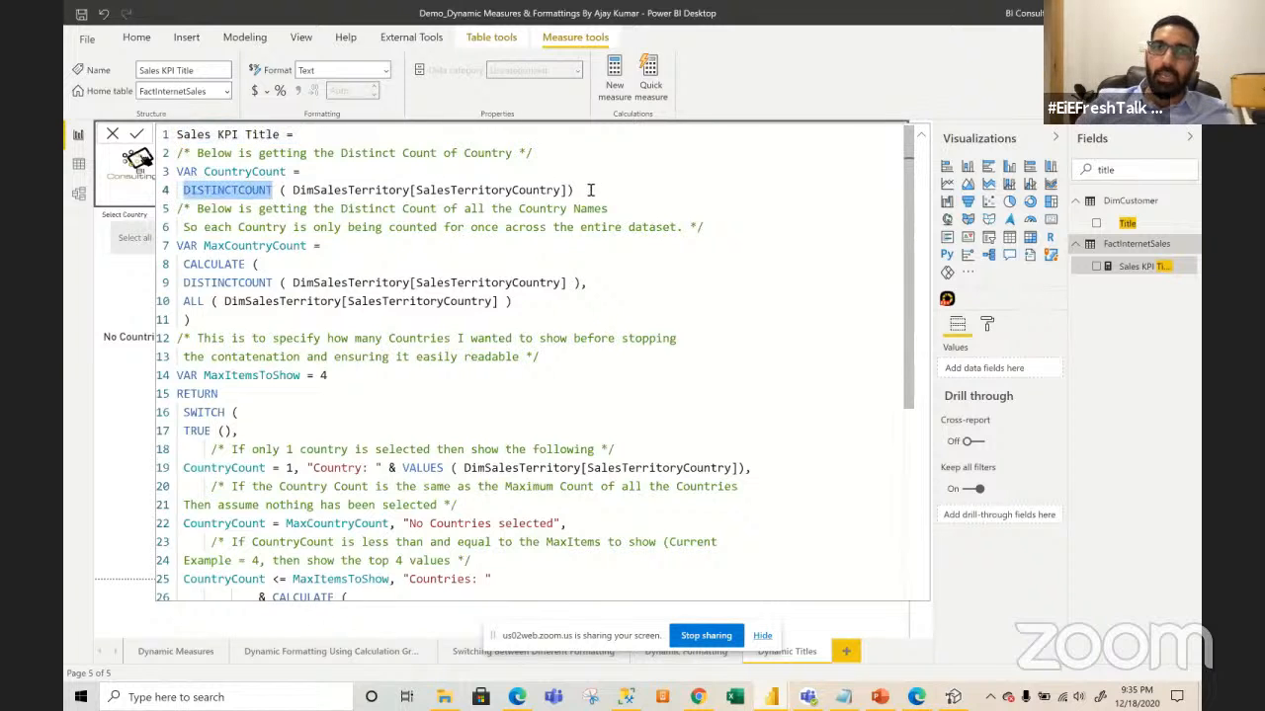
left_click_drag(585, 190, 280, 189)
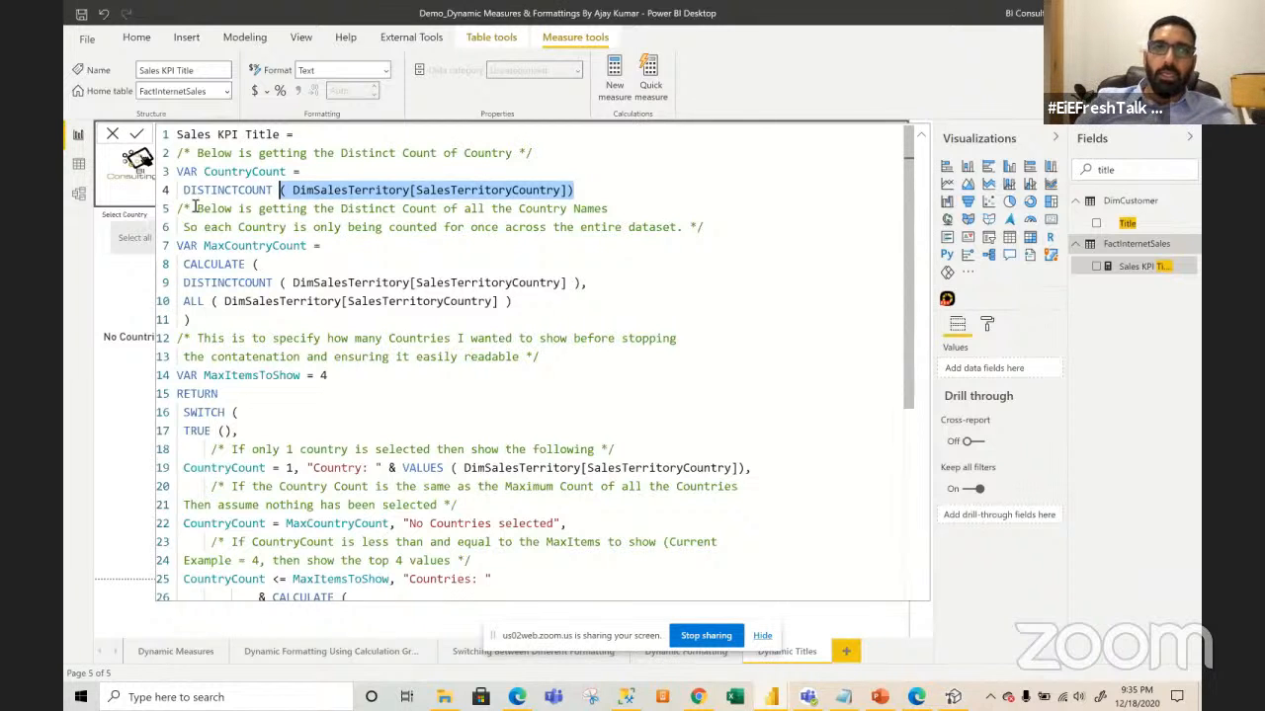
- Examine the MaxCountryCount variable, including its comment and how CALCULATE combines DISTINCTCOUNT with ALL over SalesTerritoryCountry
left_click_drag(197, 210, 689, 227)
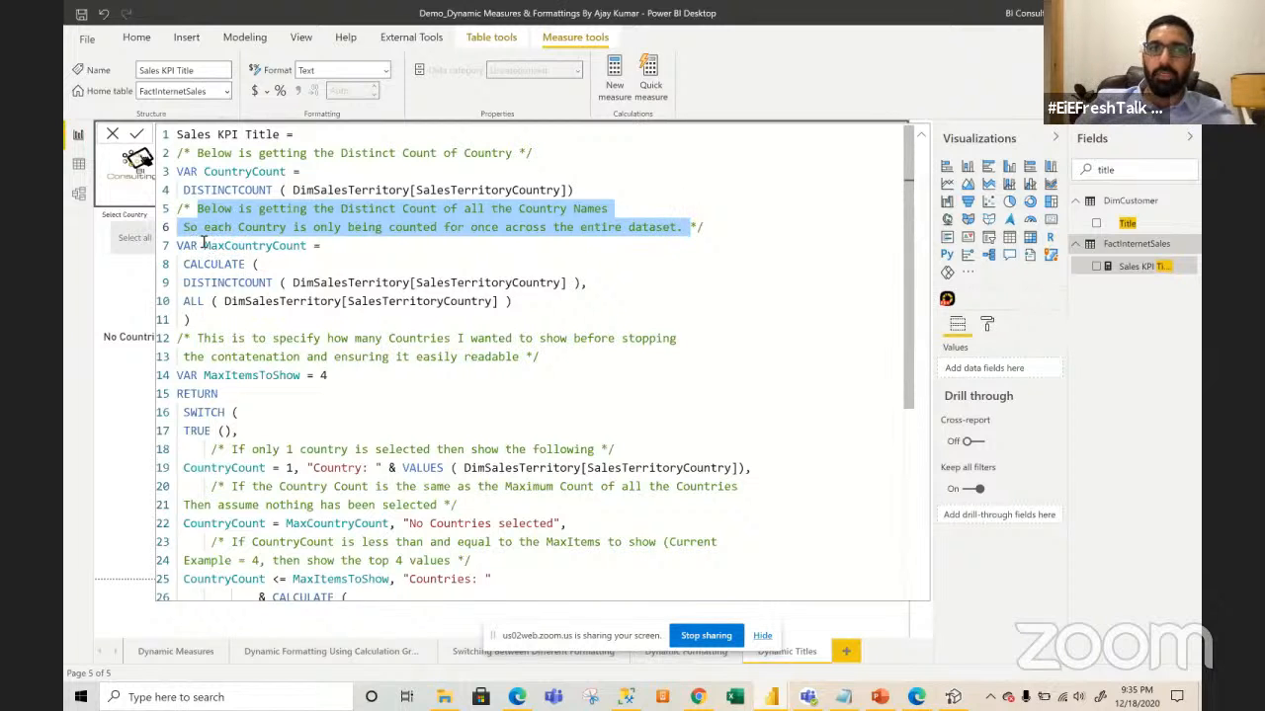
left_click_drag(203, 245, 316, 245)
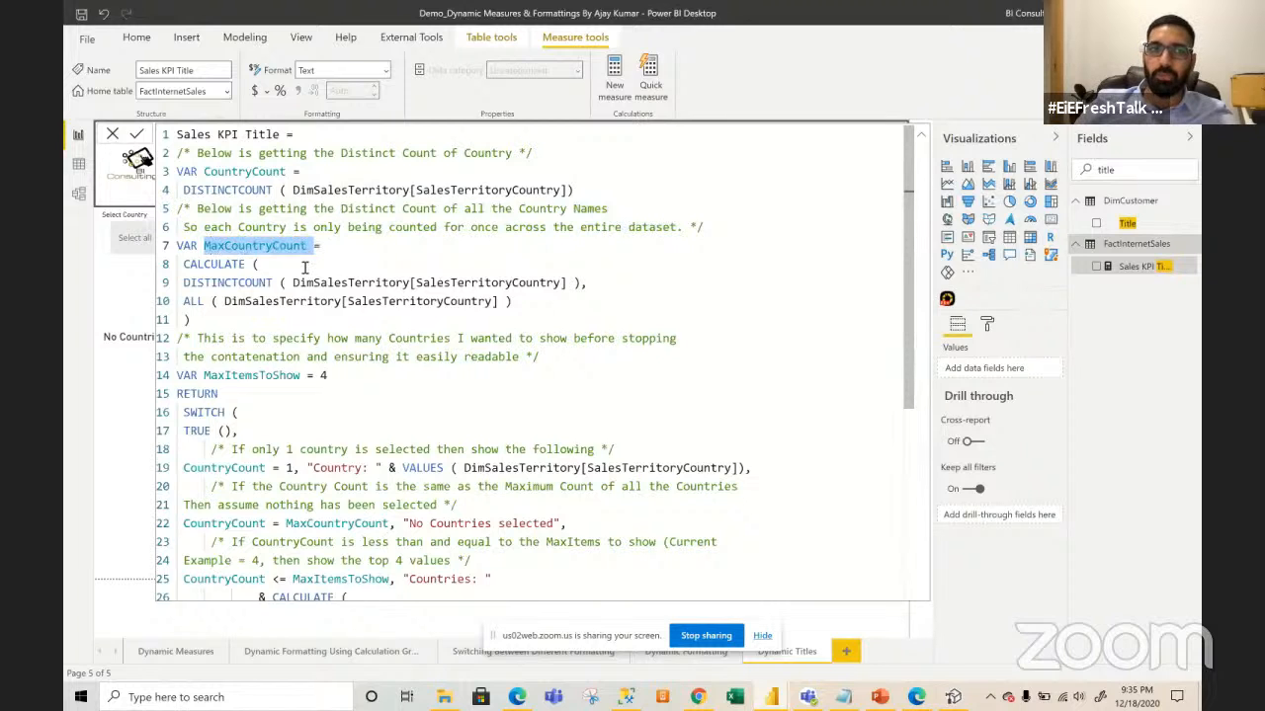
double_click(192, 265)
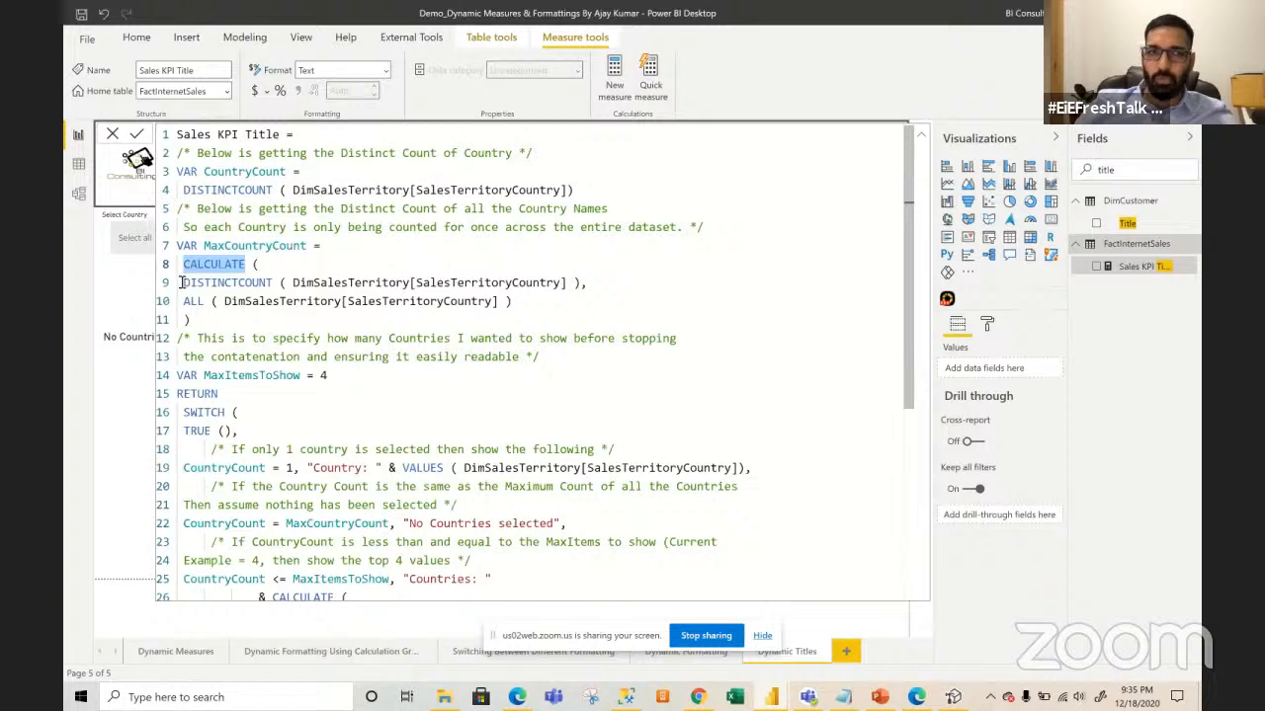
left_click_drag(182, 283, 347, 302)
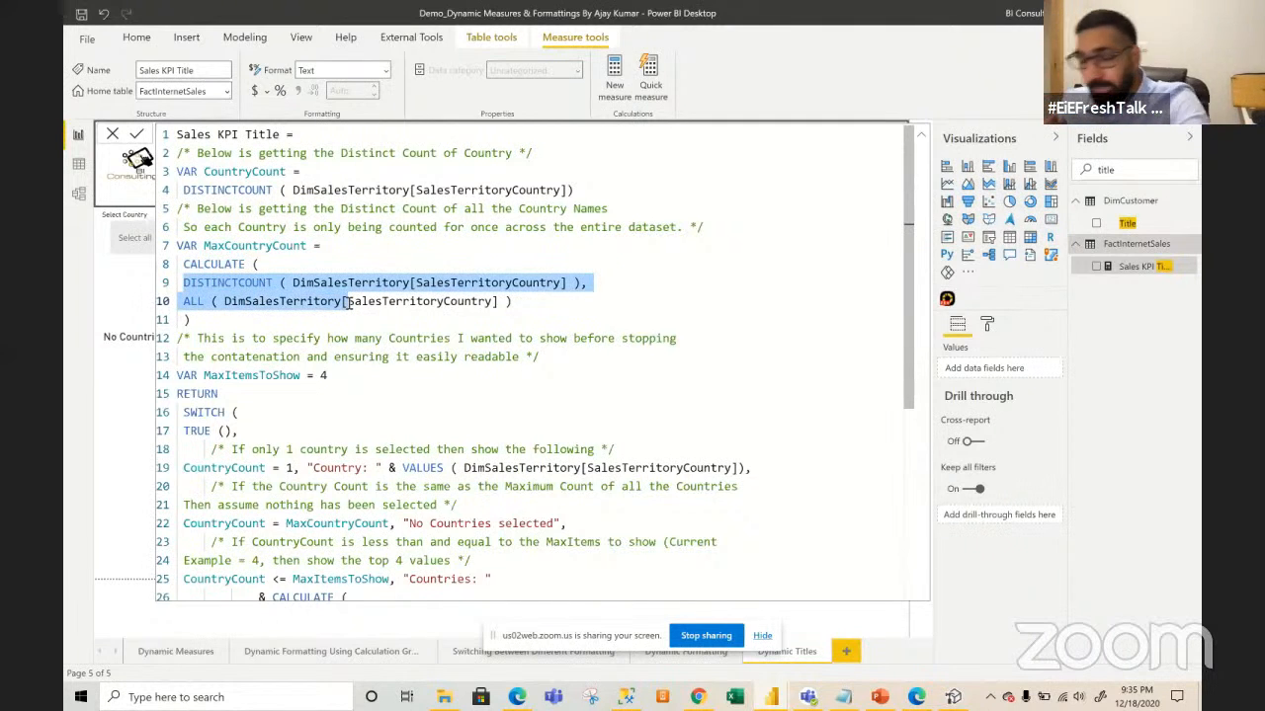
left_click(519, 301)
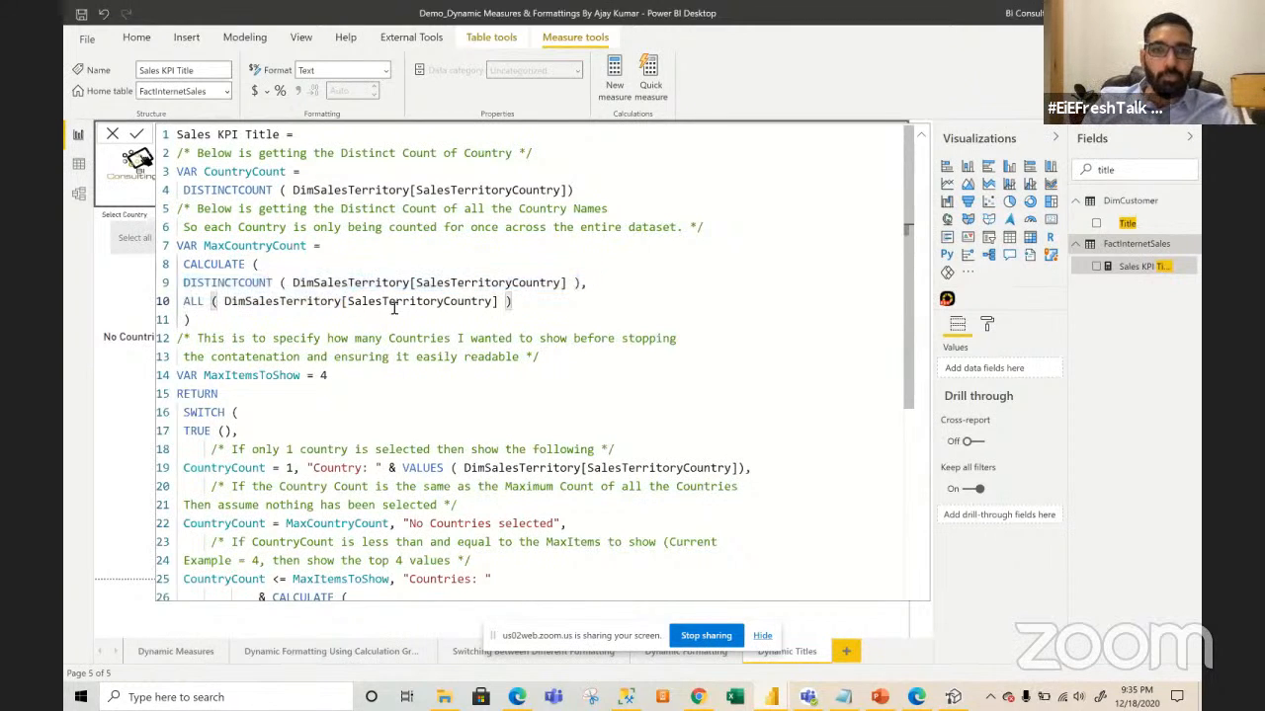
double_click(197, 265)
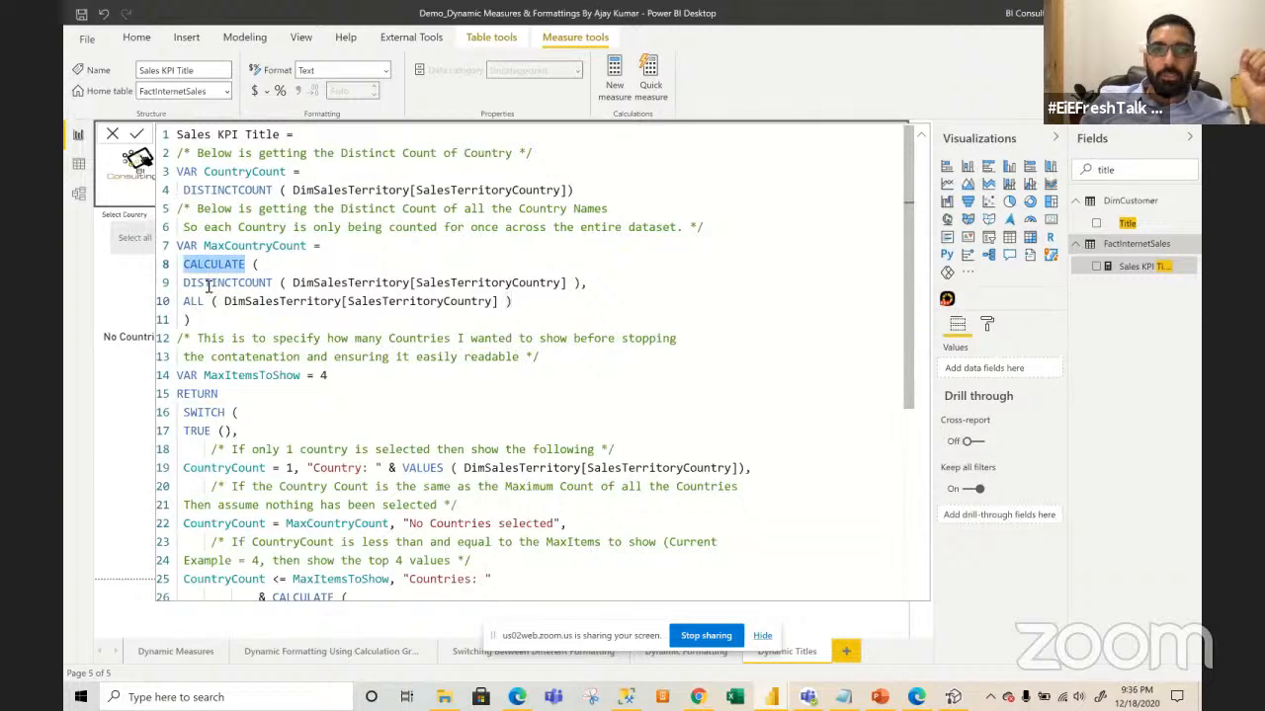
left_click(259, 283)
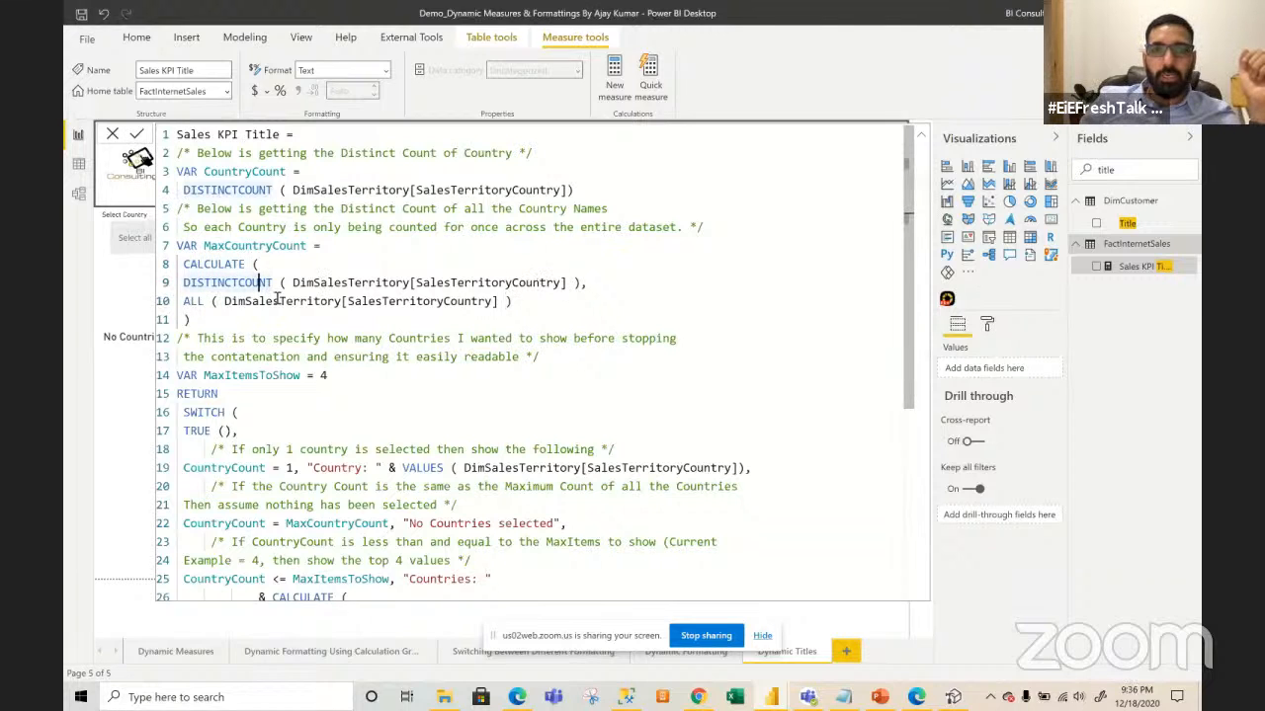
left_click(216, 301)
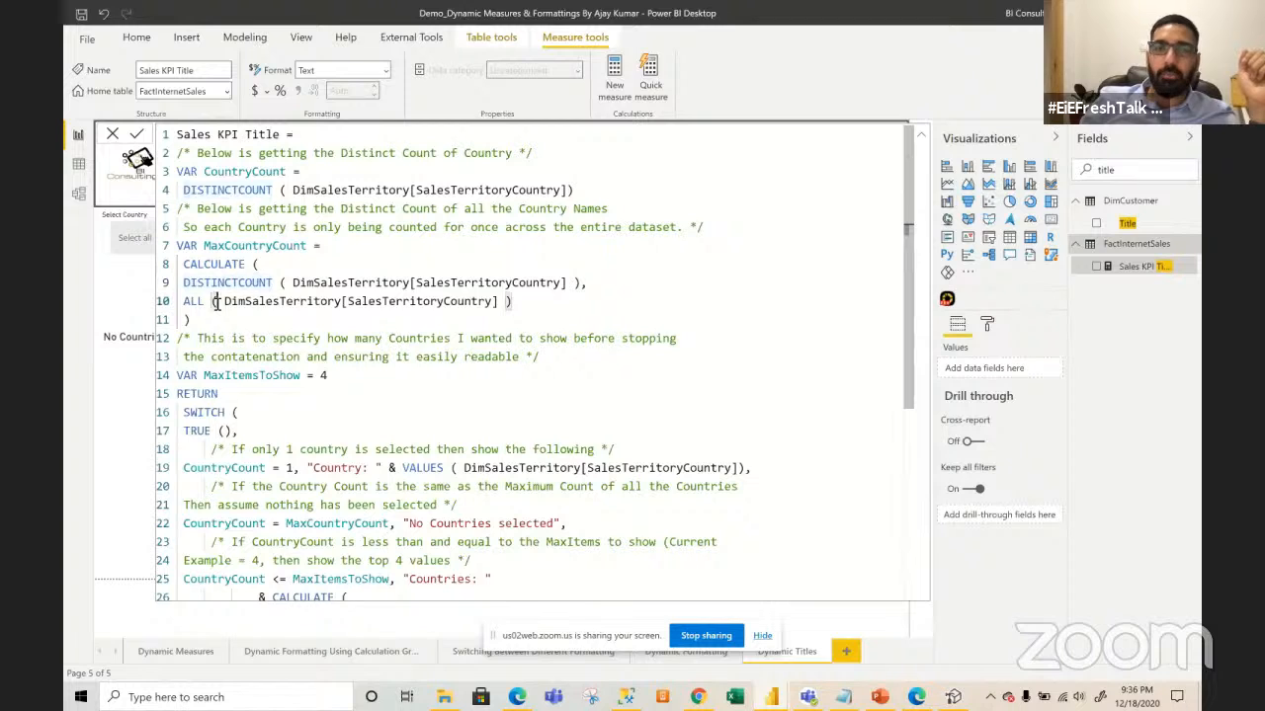
left_click_drag(216, 301, 507, 302)
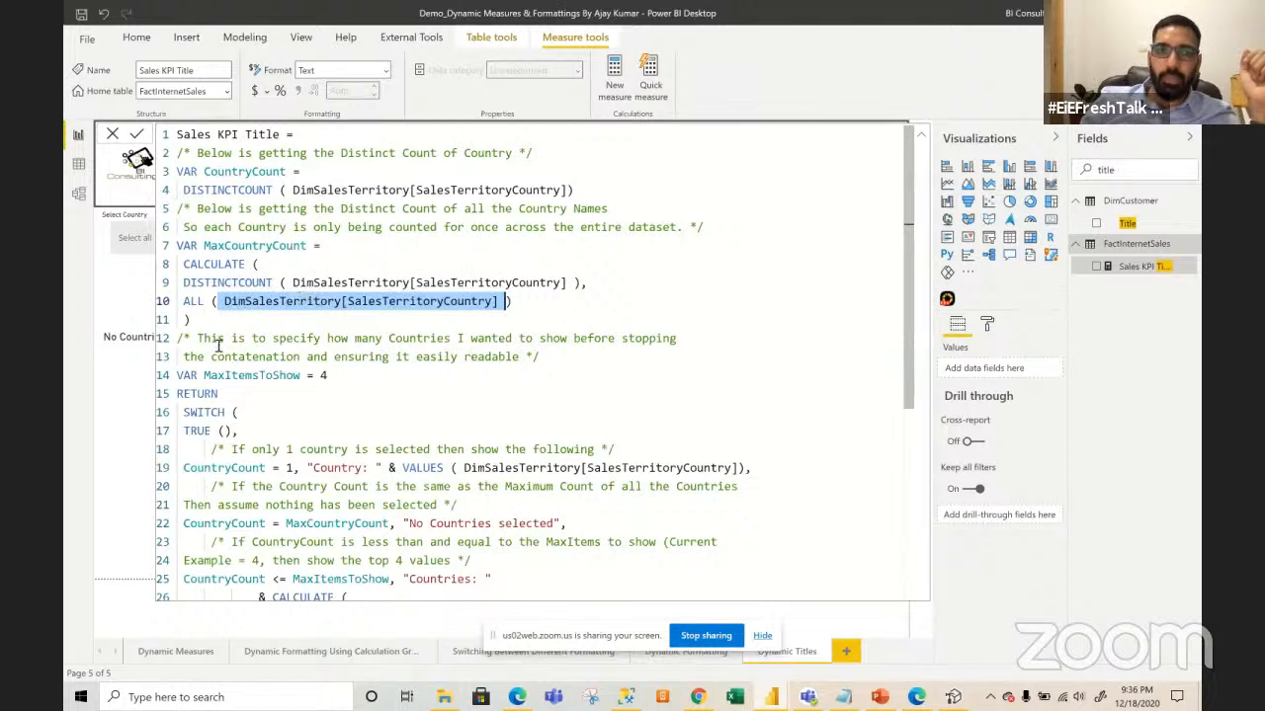
- Examine the MaxItemsToShow variable's comment and the limit it assigns for how many countries to show
scroll(248, 381, "down", 1)
scroll(248, 380, "down", 1)
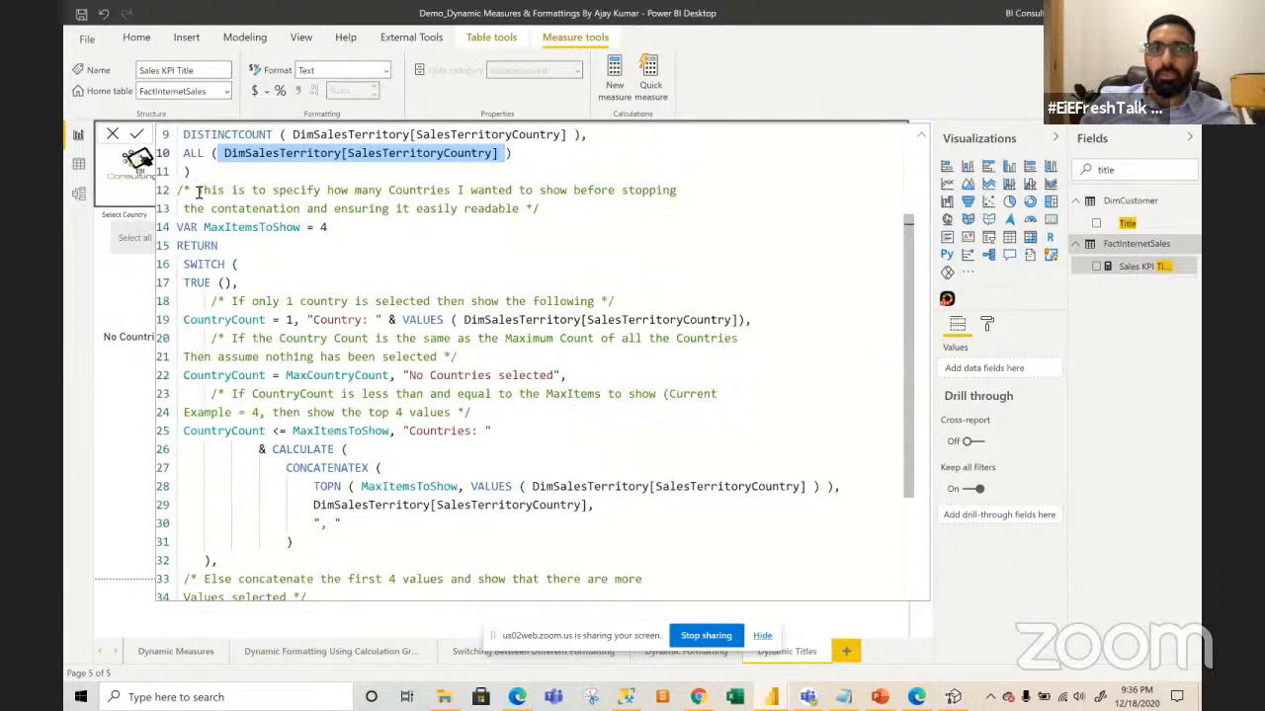
left_click_drag(196, 191, 526, 202)
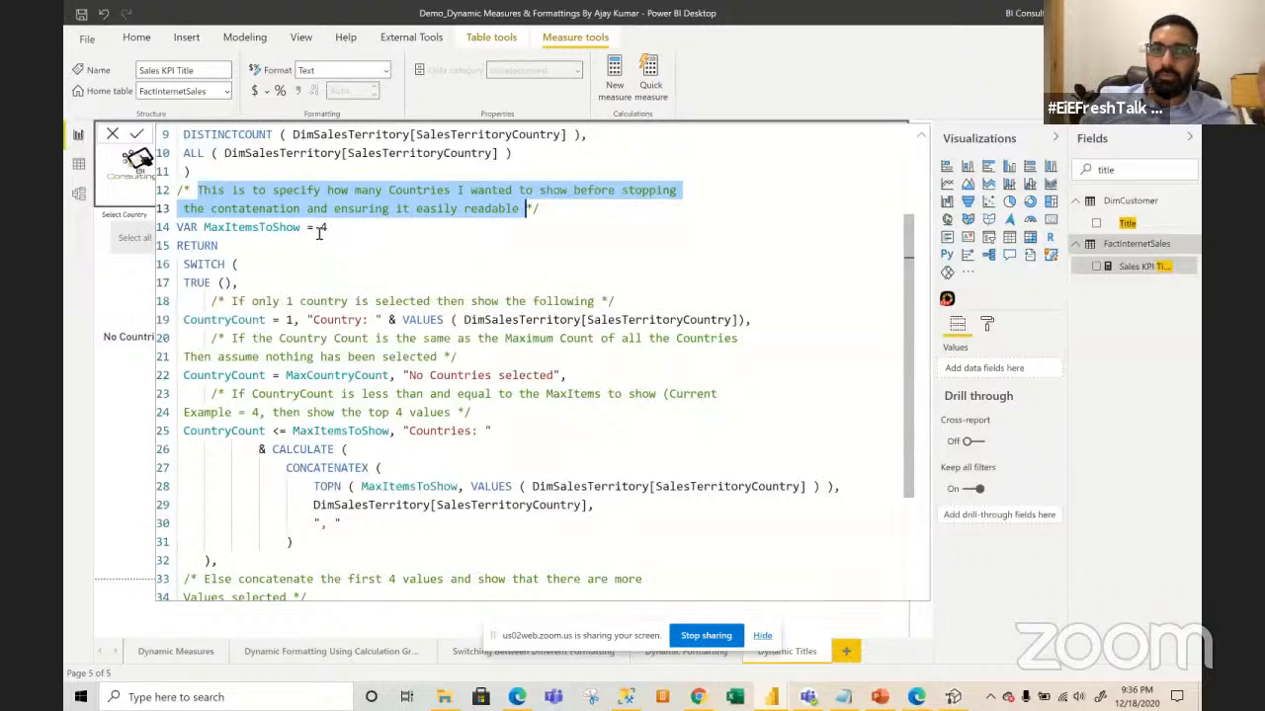
left_click_drag(318, 233, 341, 233)
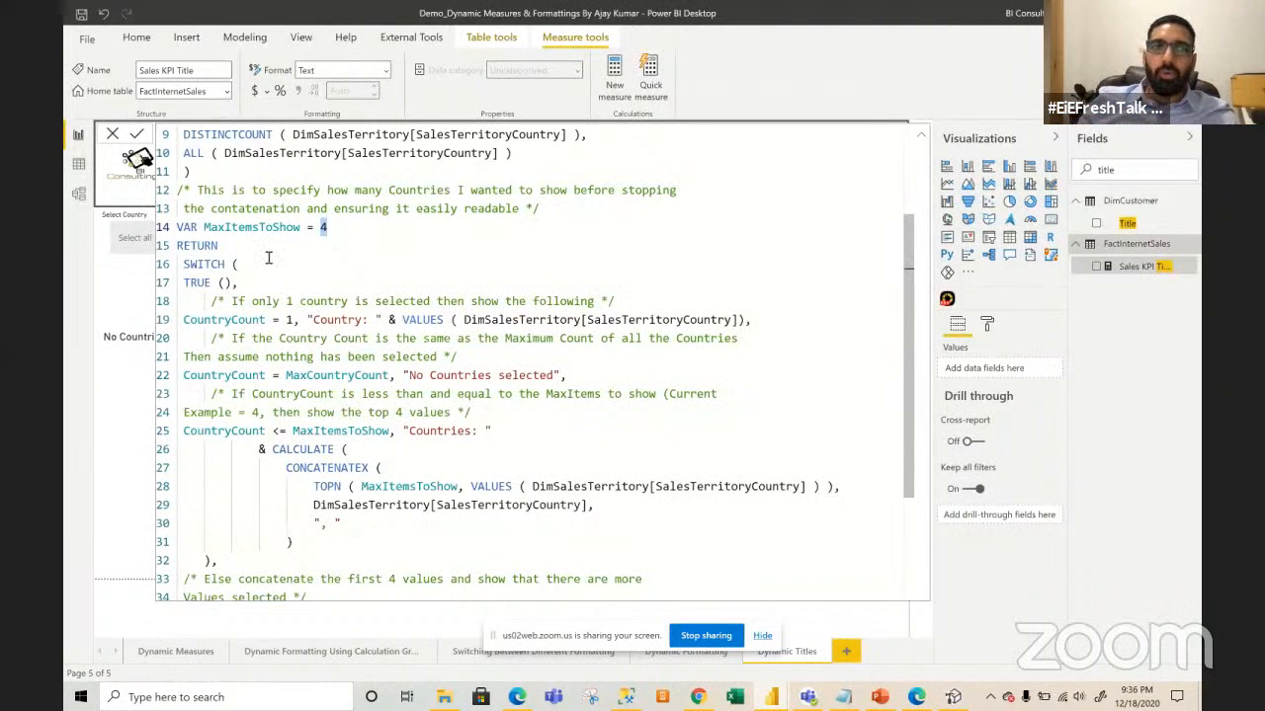
- Examine the MaxItemsToShow variable's name and the RETURN keyword that introduces the measure's result
left_click(204, 227)
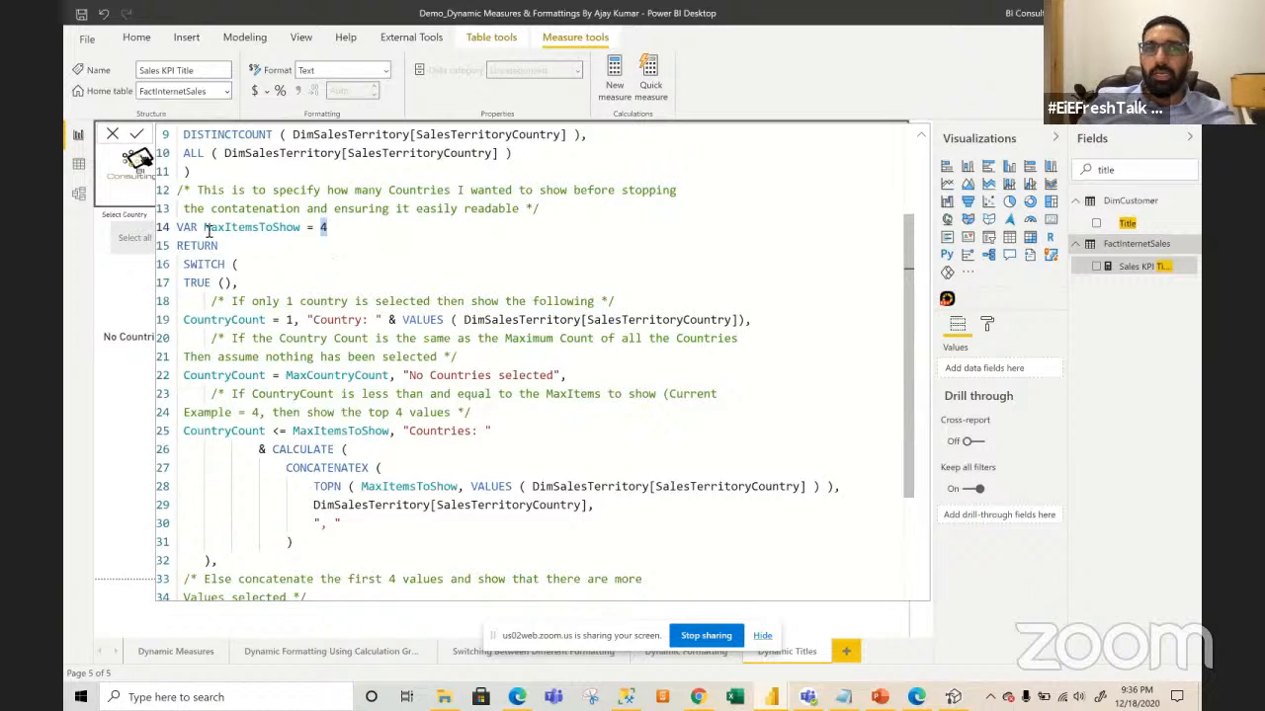
left_click_drag(204, 227, 300, 227)
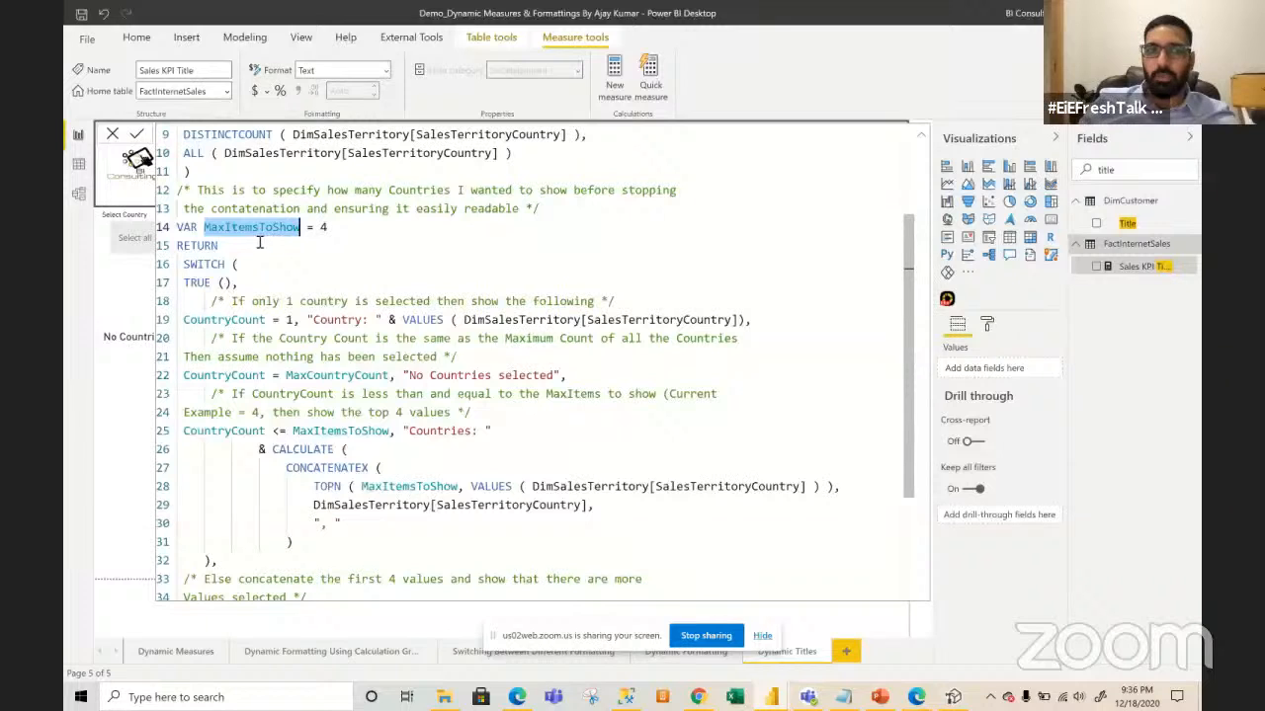
left_click(326, 228)
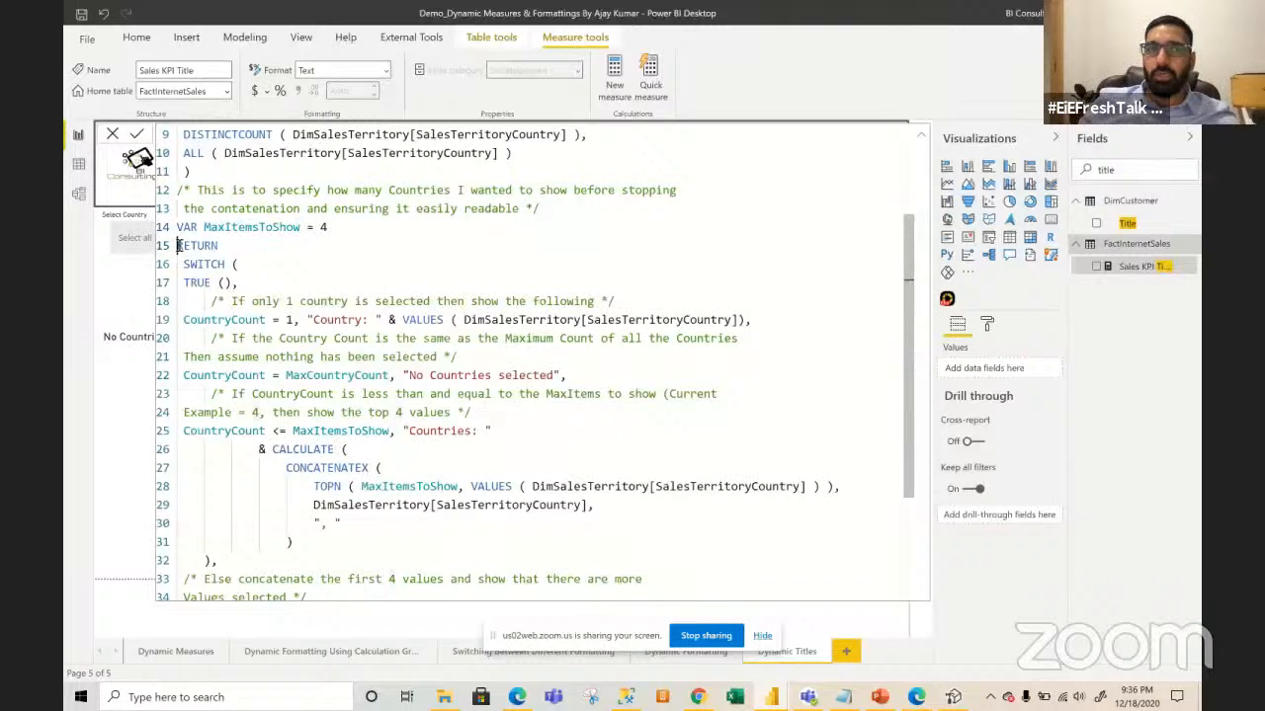
left_click_drag(177, 247, 269, 247)
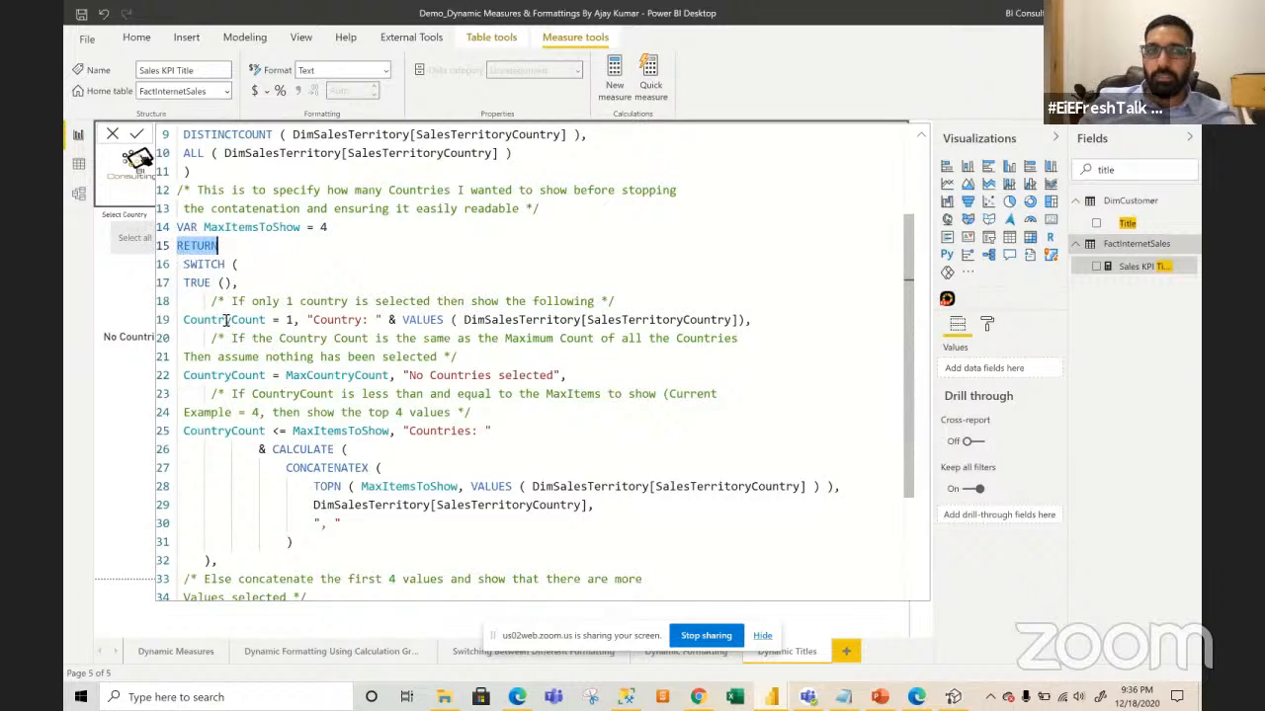
- Examine the single-country branch that joins the "Country: " text with VALUES over the SalesTerritoryCountry column
left_click(307, 320)
left_click_drag(307, 320, 768, 317)
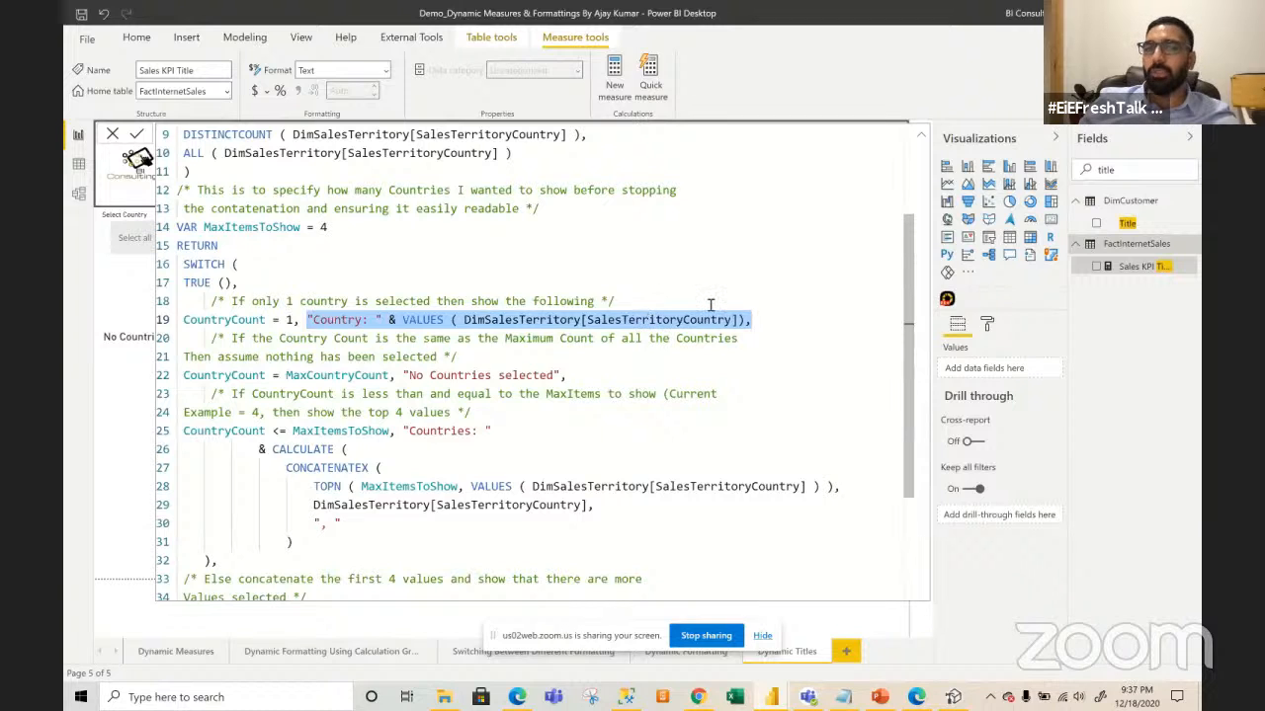
left_click(419, 319)
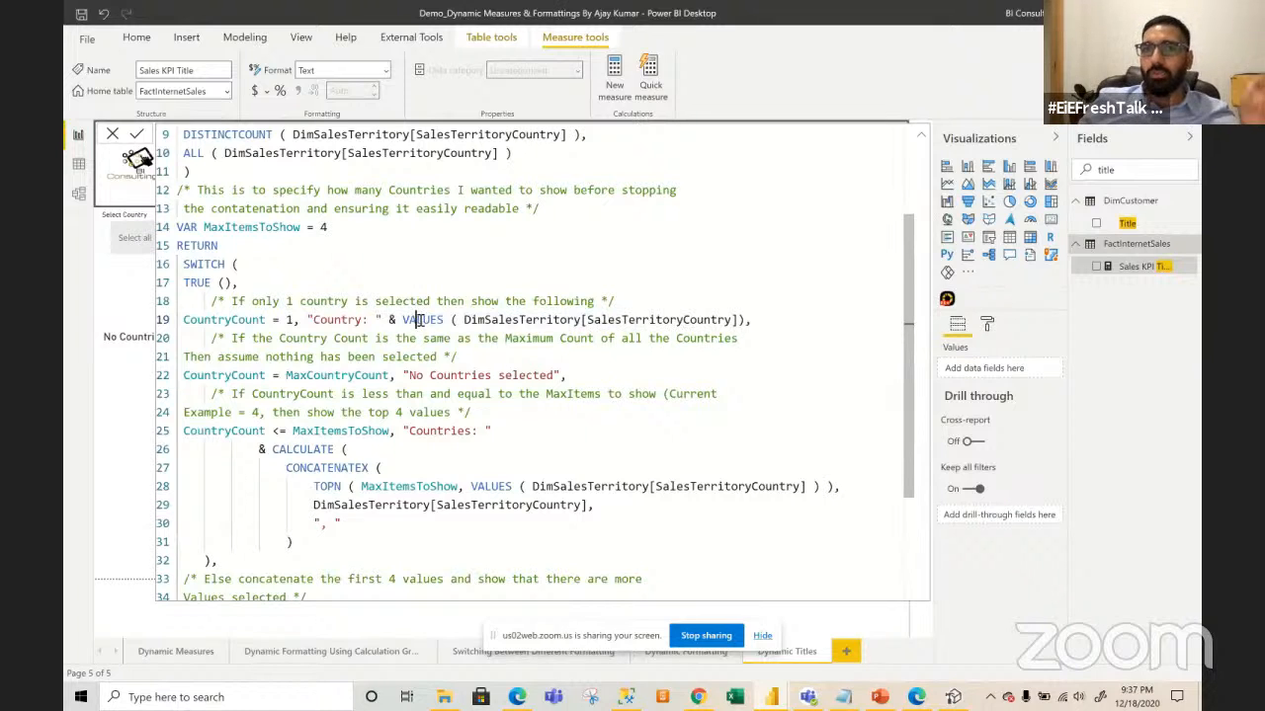
- Close the Sales KPI Title formula and switch from the report page to the data view of the tables
left_click(113, 135)
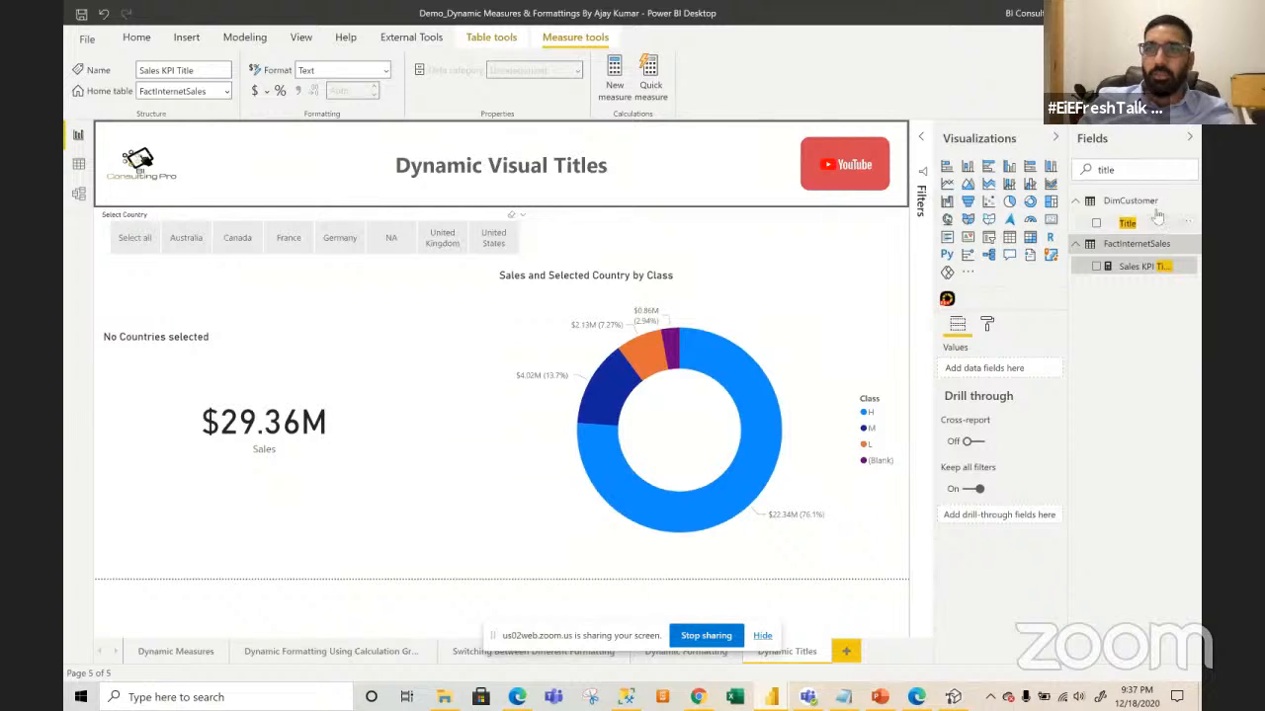
left_click(1121, 204)
left_click(1119, 147)
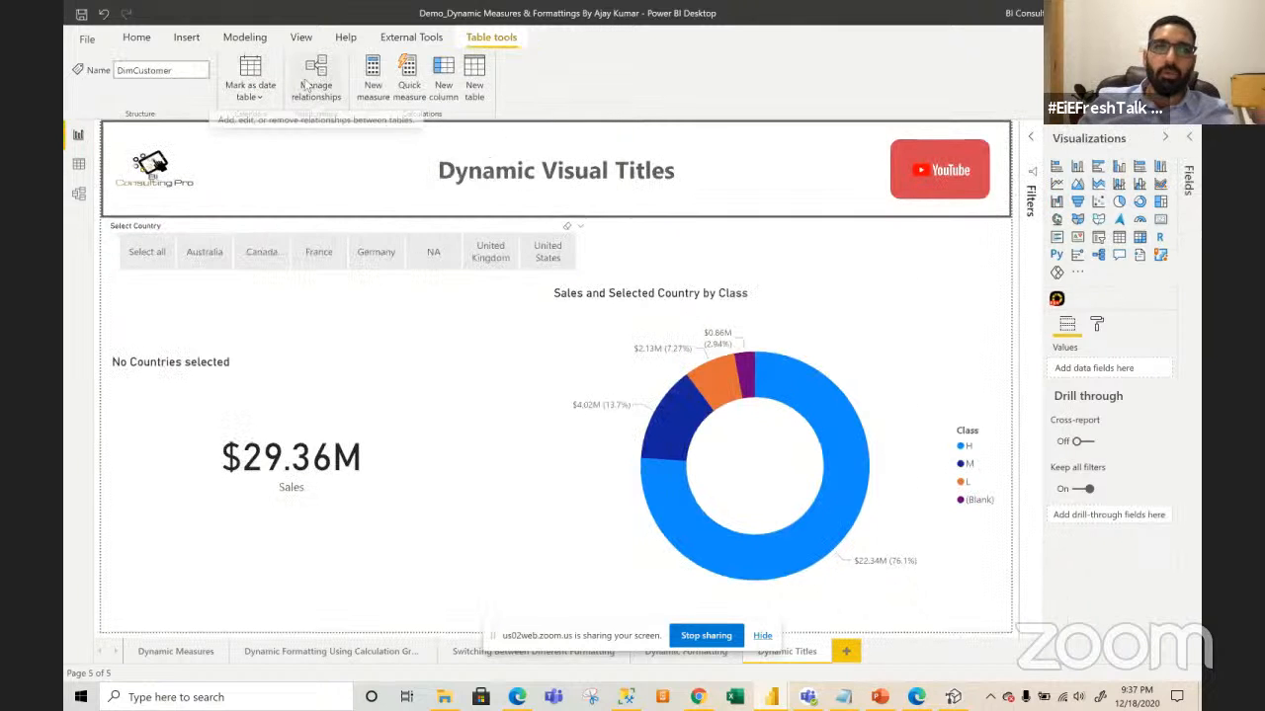
left_click(137, 36)
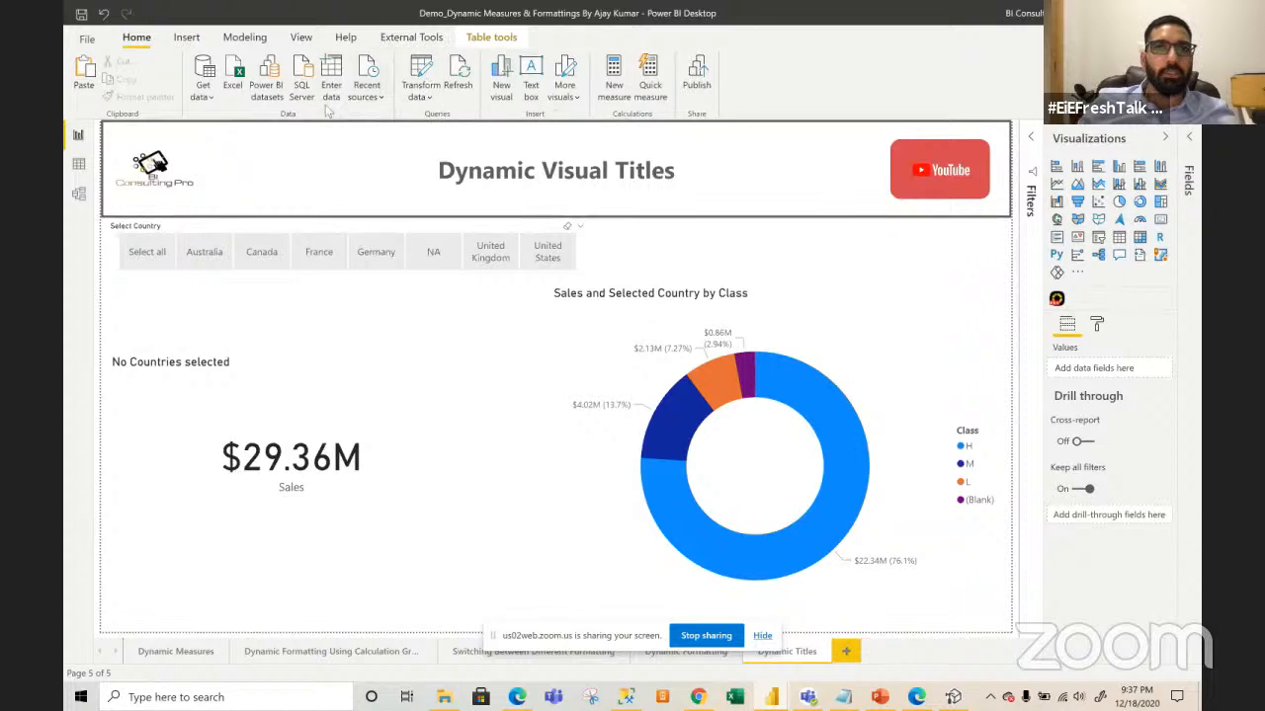
left_click(243, 45)
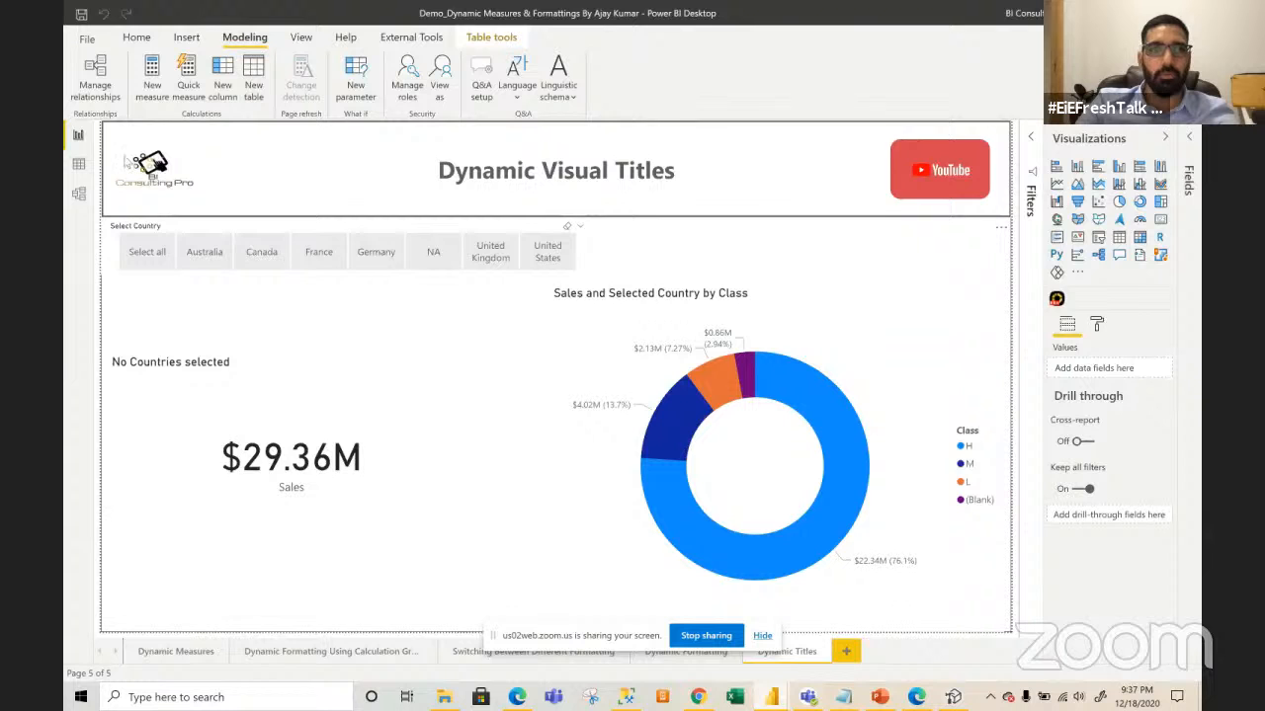
left_click(78, 164)
left_click(78, 135)
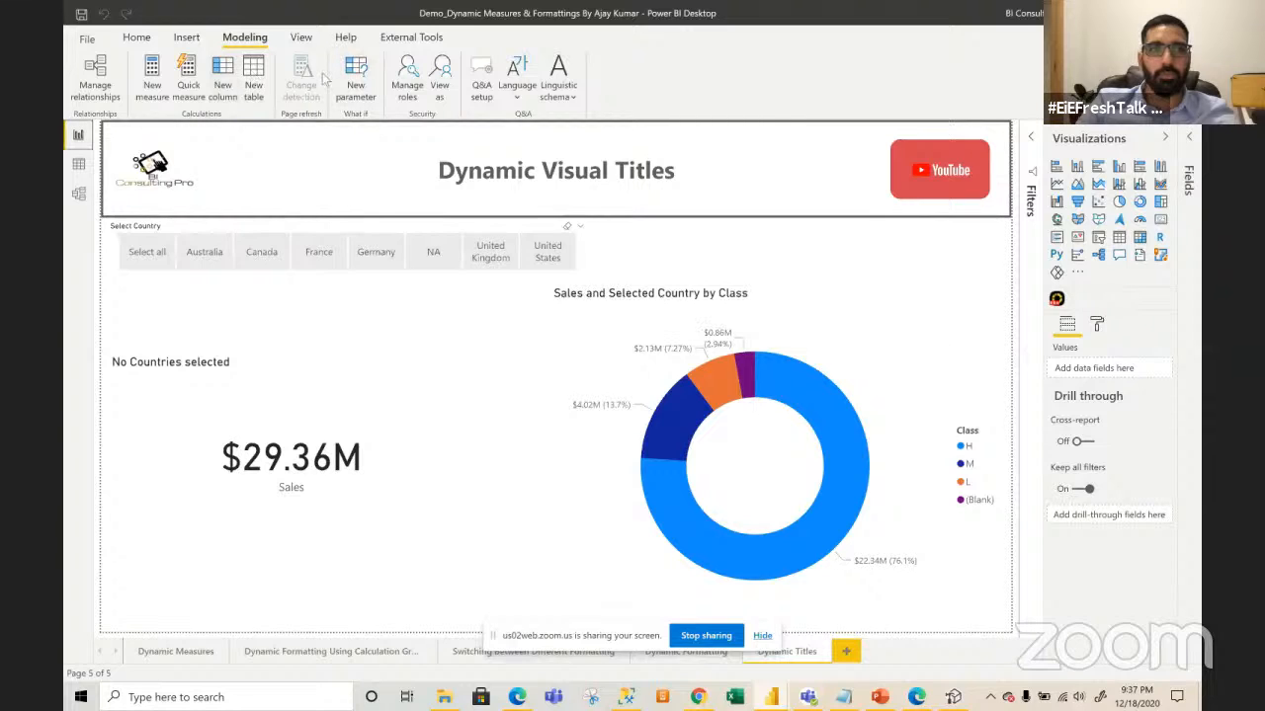
left_click(79, 164)
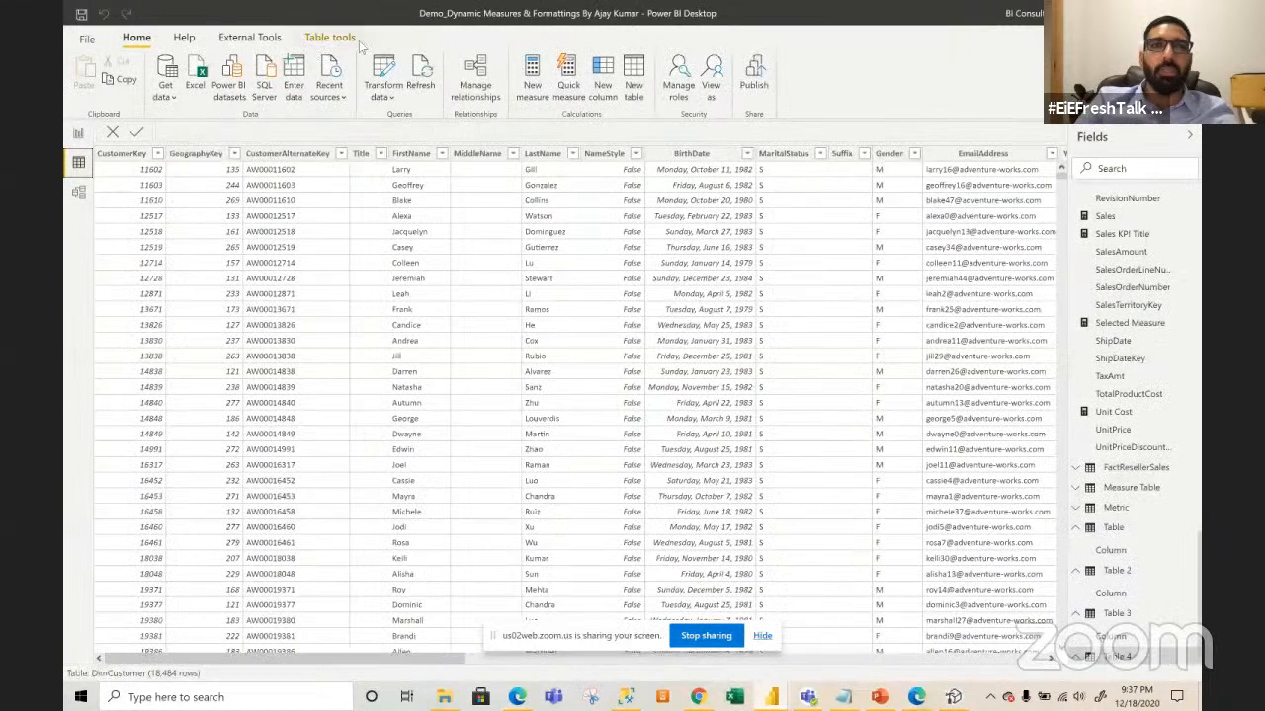
- Start a new calculated table and name it Distinct Countries
left_click(254, 42)
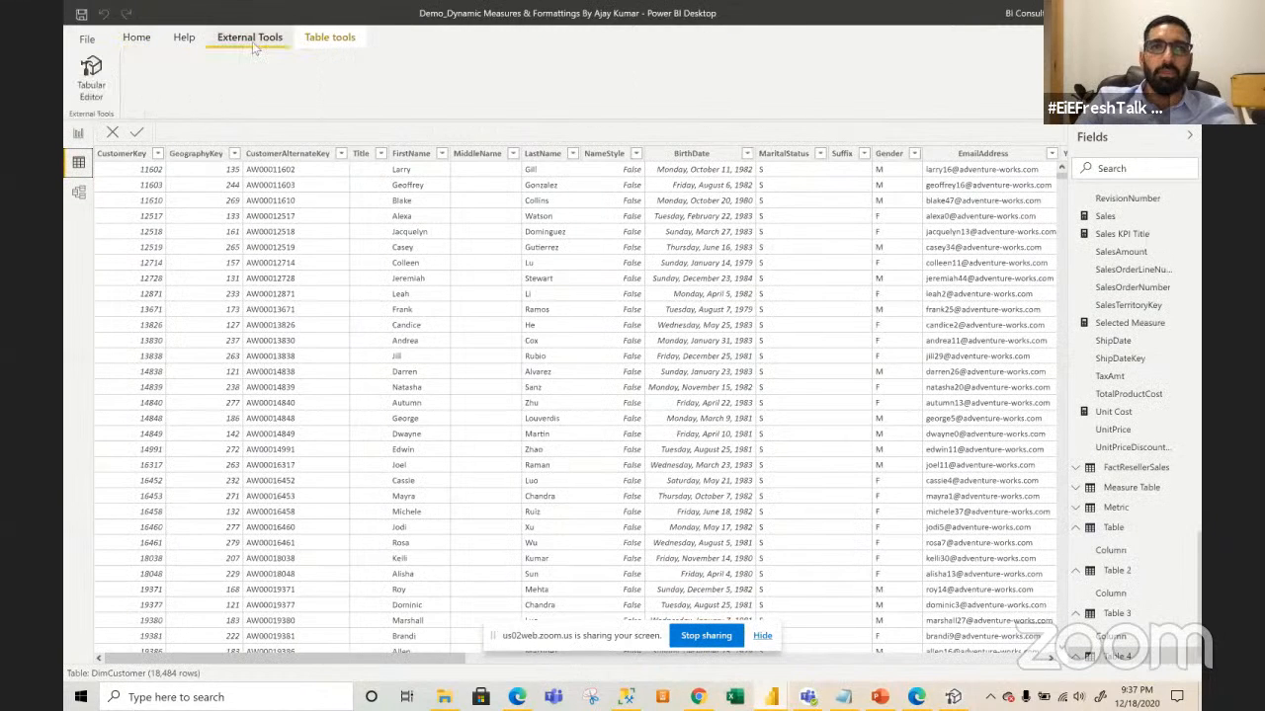
left_click(182, 41)
left_click(136, 38)
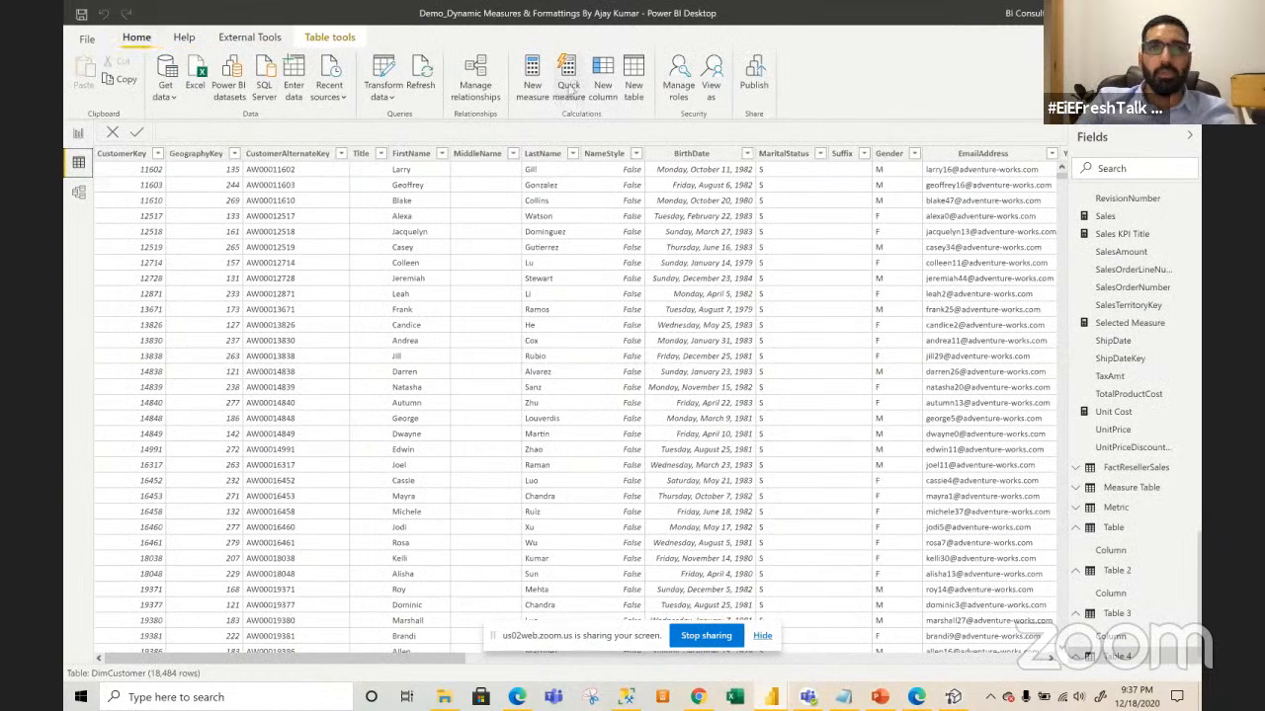
left_click(644, 83)
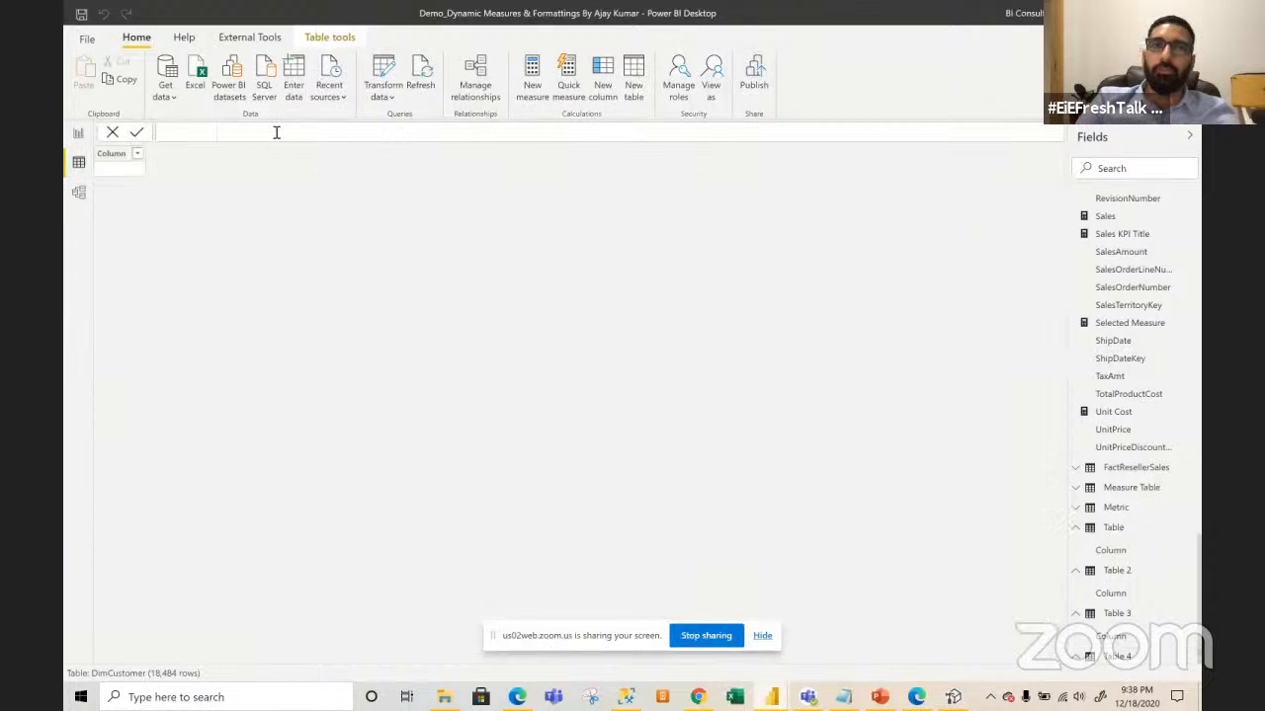
left_click_drag(215, 131, 168, 129)
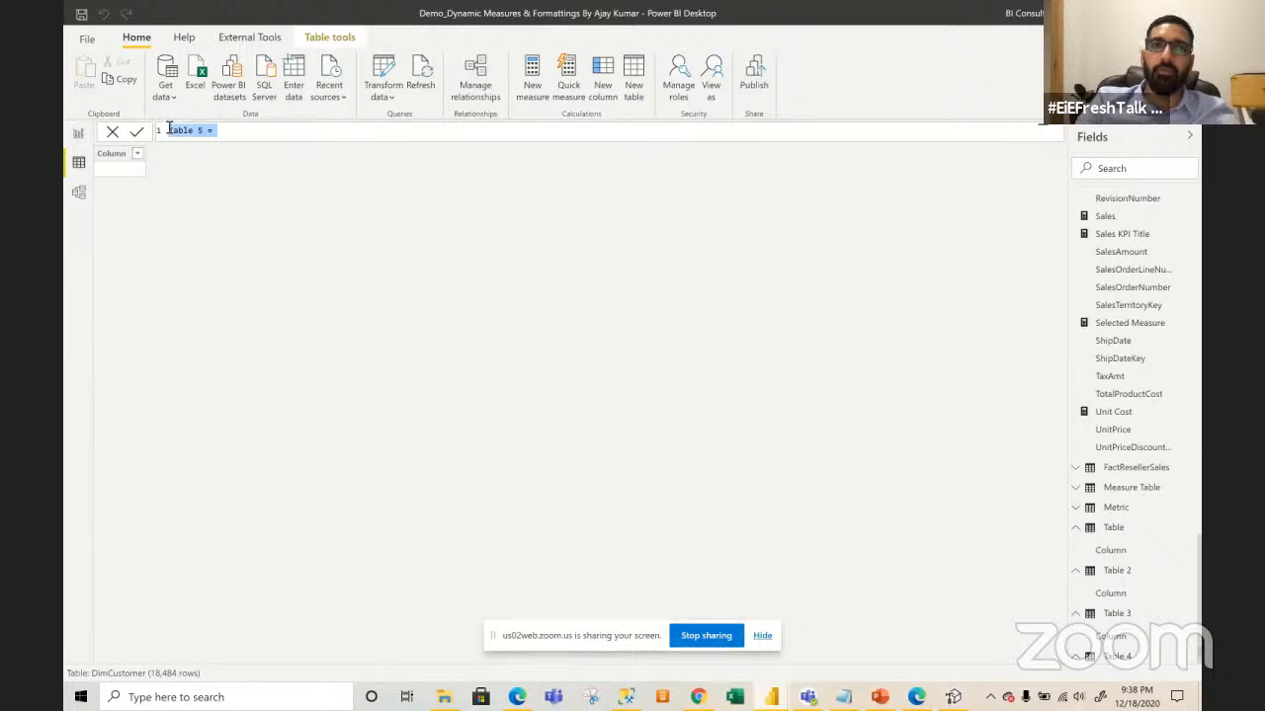
type("Distinct Countri")
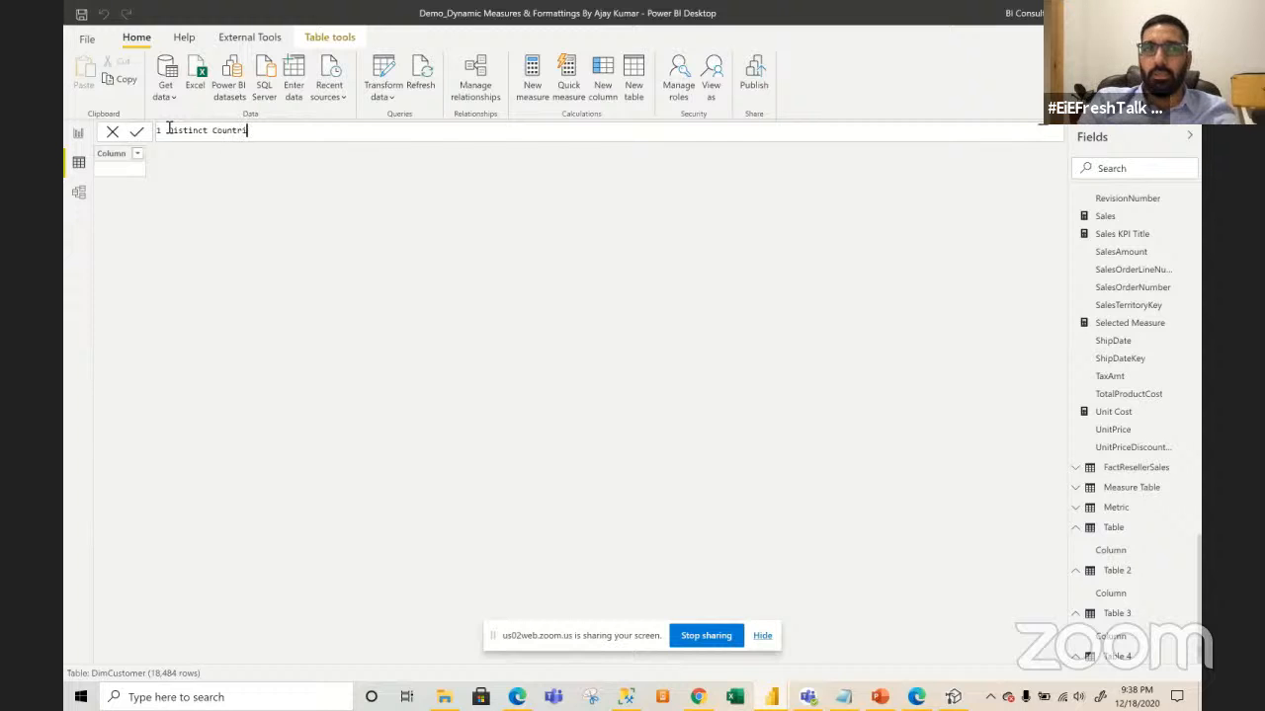
type("es = ")
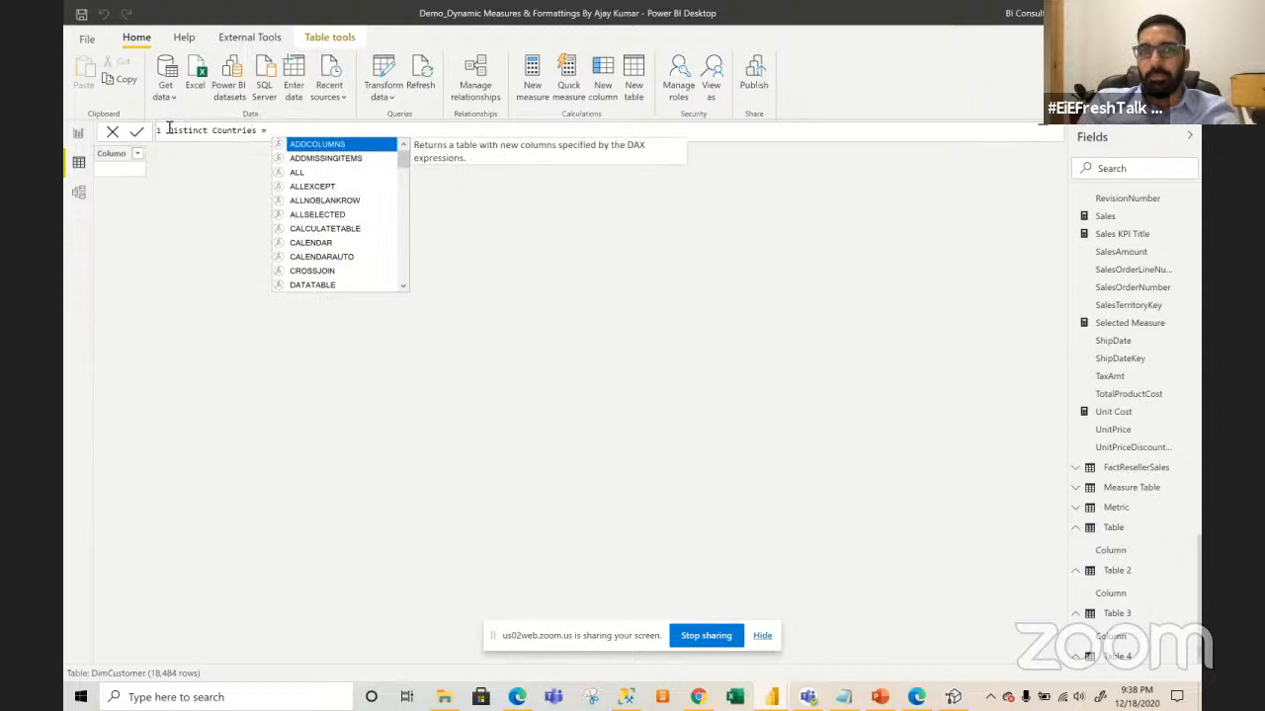
- Define the Distinct Countries table as VALUES(DimSalesTerritory[SalesTerritoryCountry]) and commit the formula
type("val")
key("Tab")
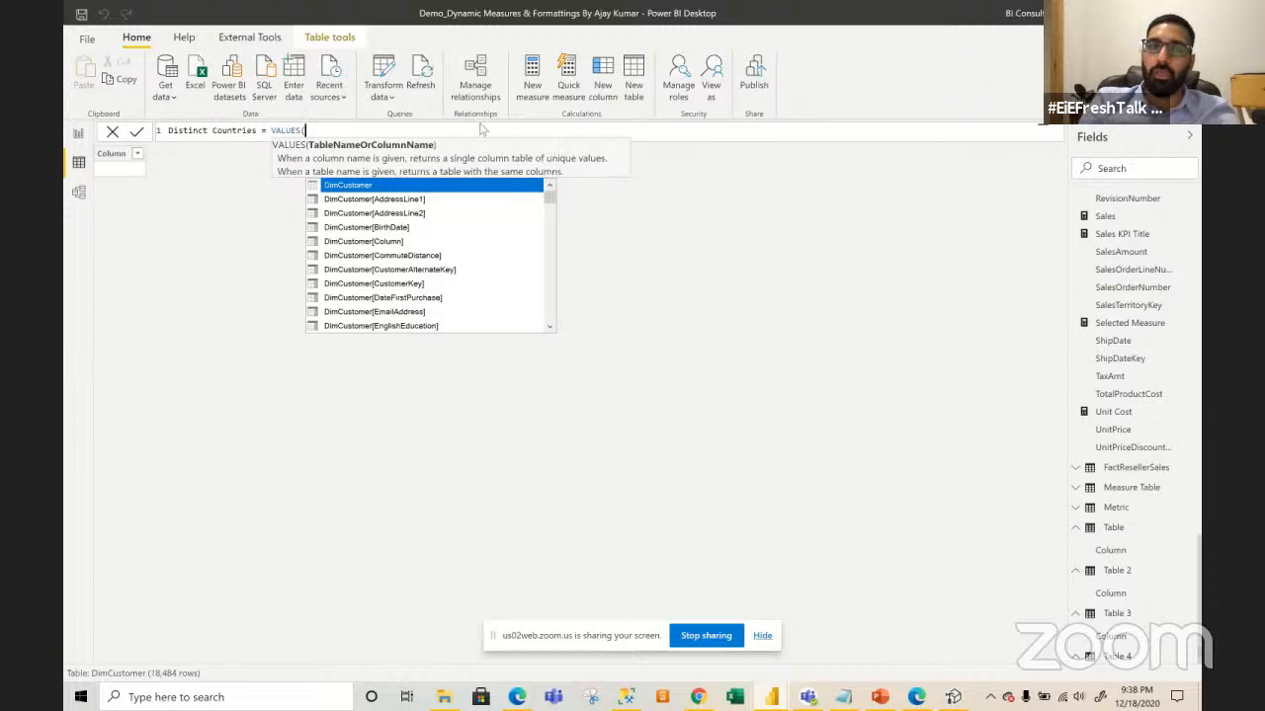
type("countr")
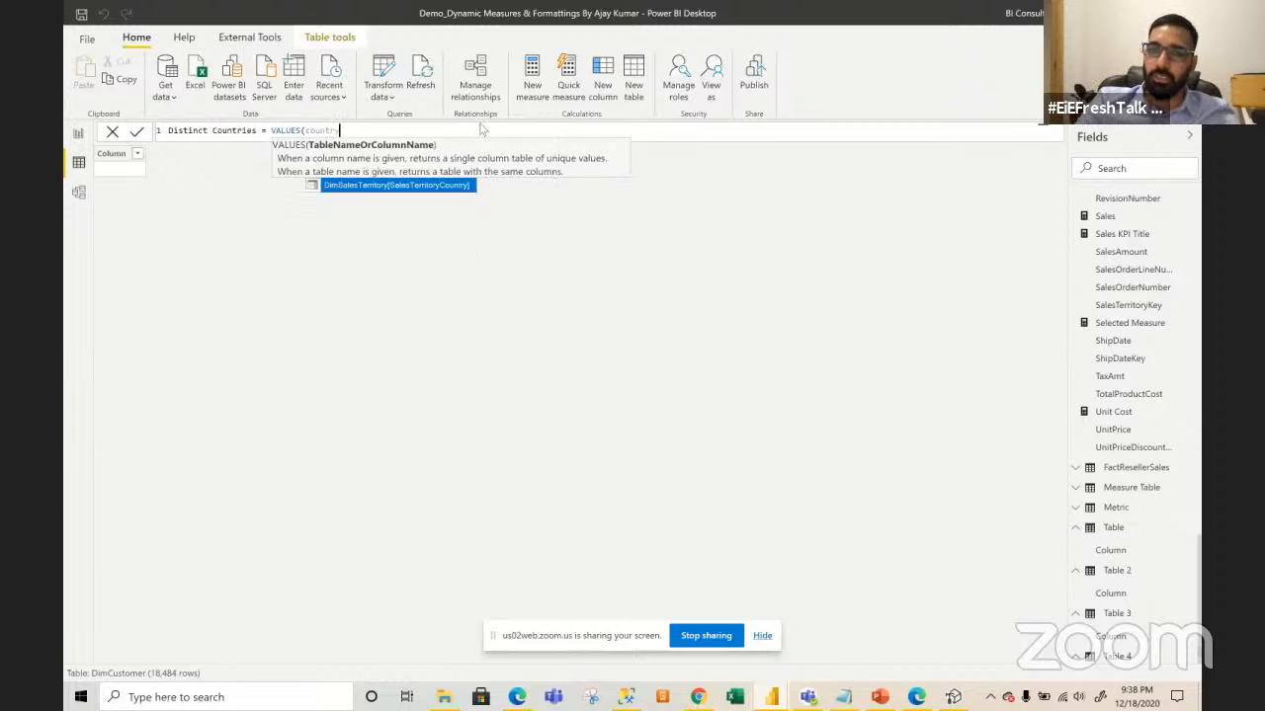
key("Tab")
type("))")
key("Return")
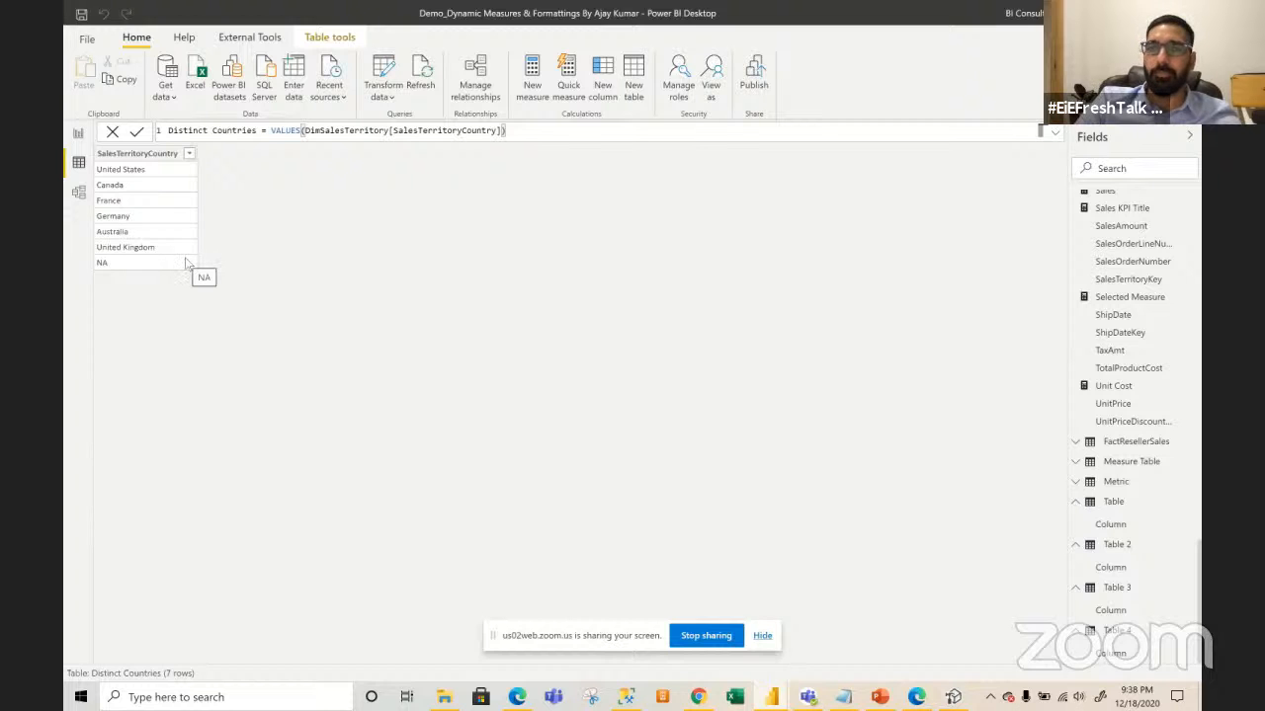
- Return to the report view, search the fields for title and reopen the Sales KPI Title measure's formula
left_click(78, 132)
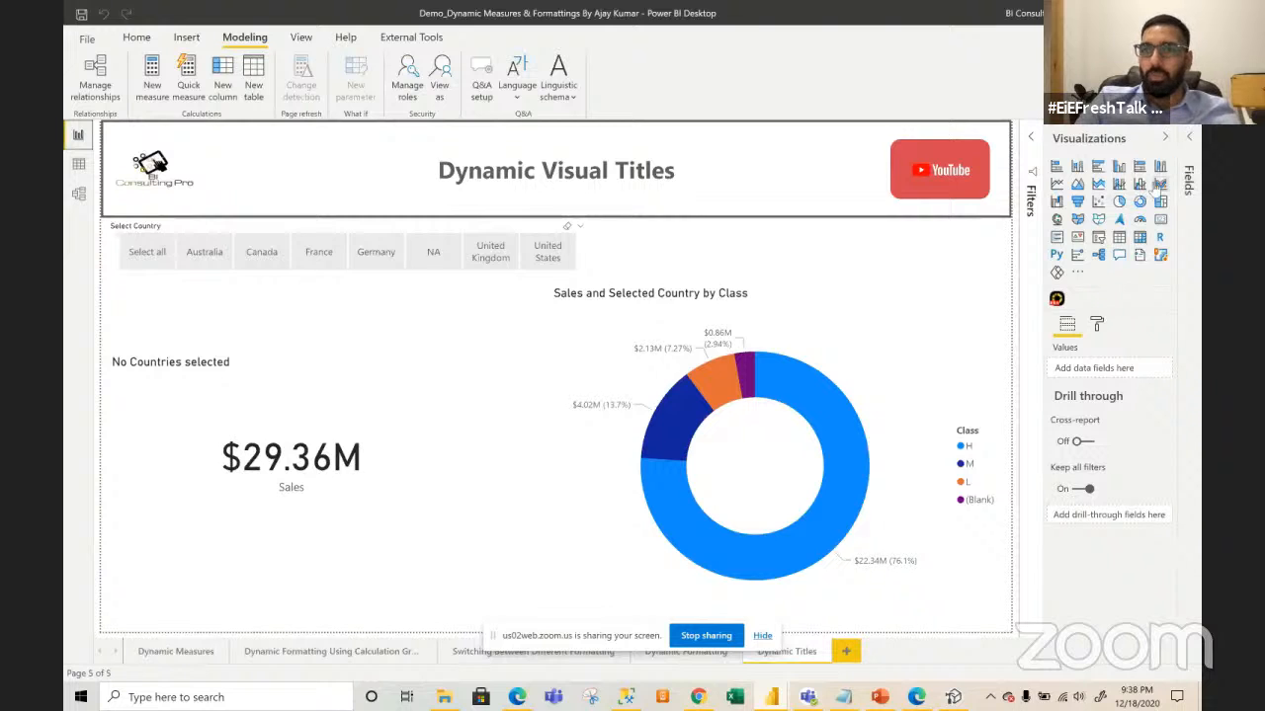
left_click(1187, 148)
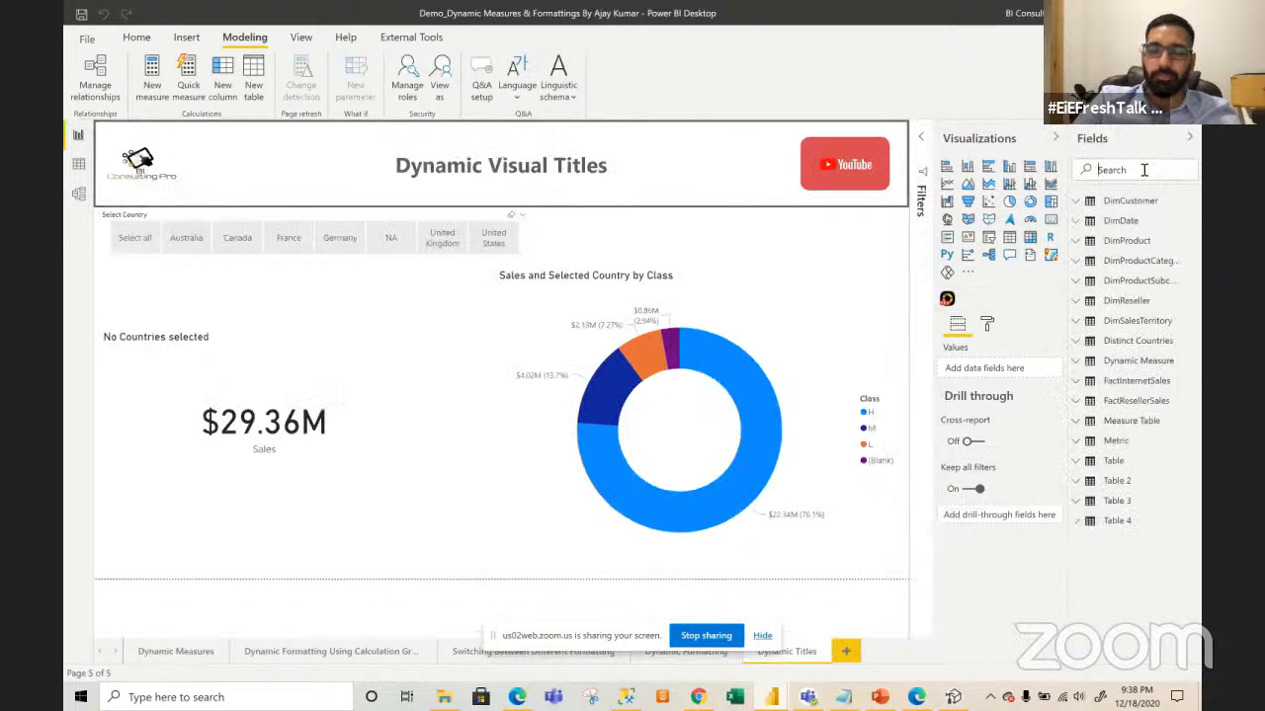
left_click(1143, 170)
type("title")
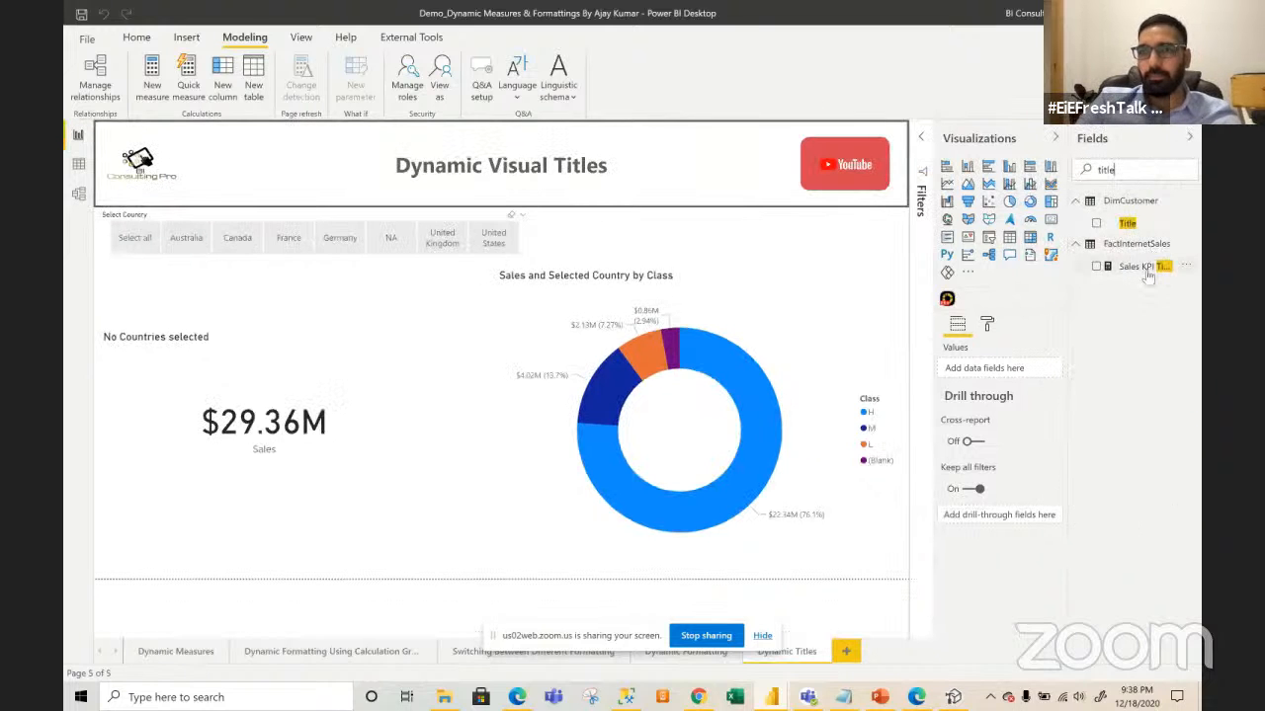
left_click(1147, 269)
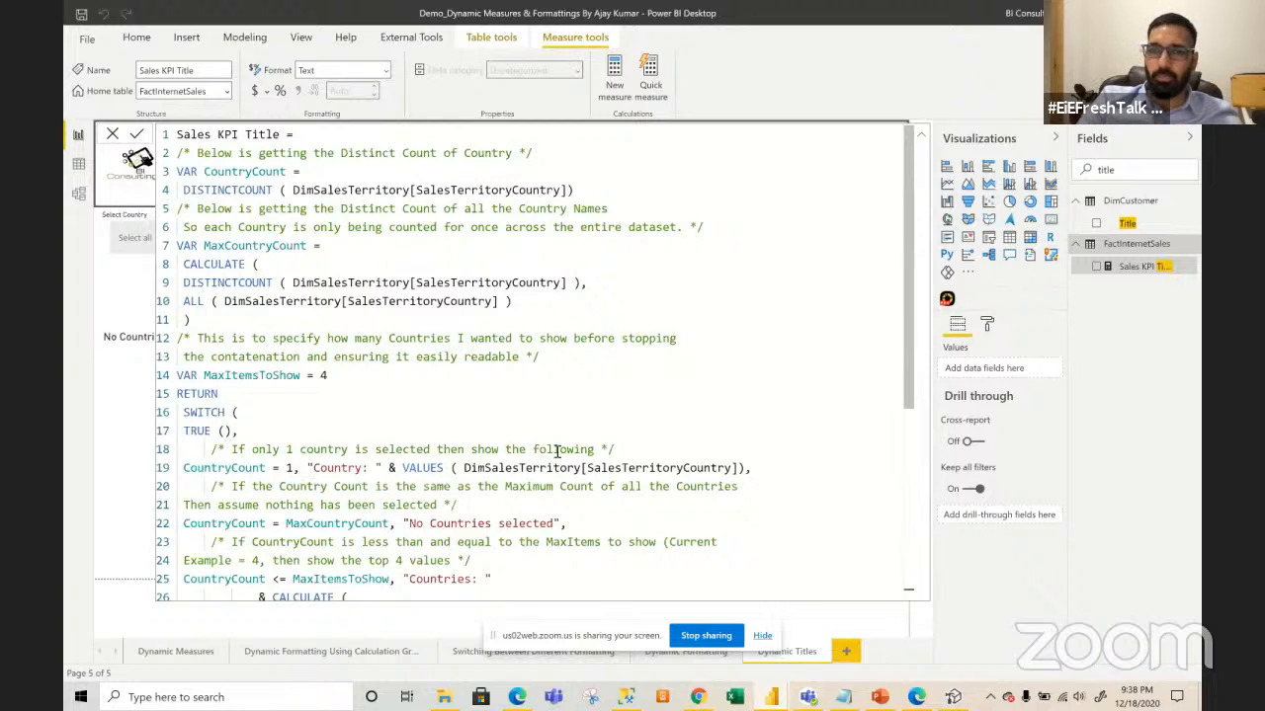
- Examine the branch for CountryCount <= MaxItemsToShow, covering its condition and the "Countries: " expression it returns
left_click_drag(917, 376, 918, 502)
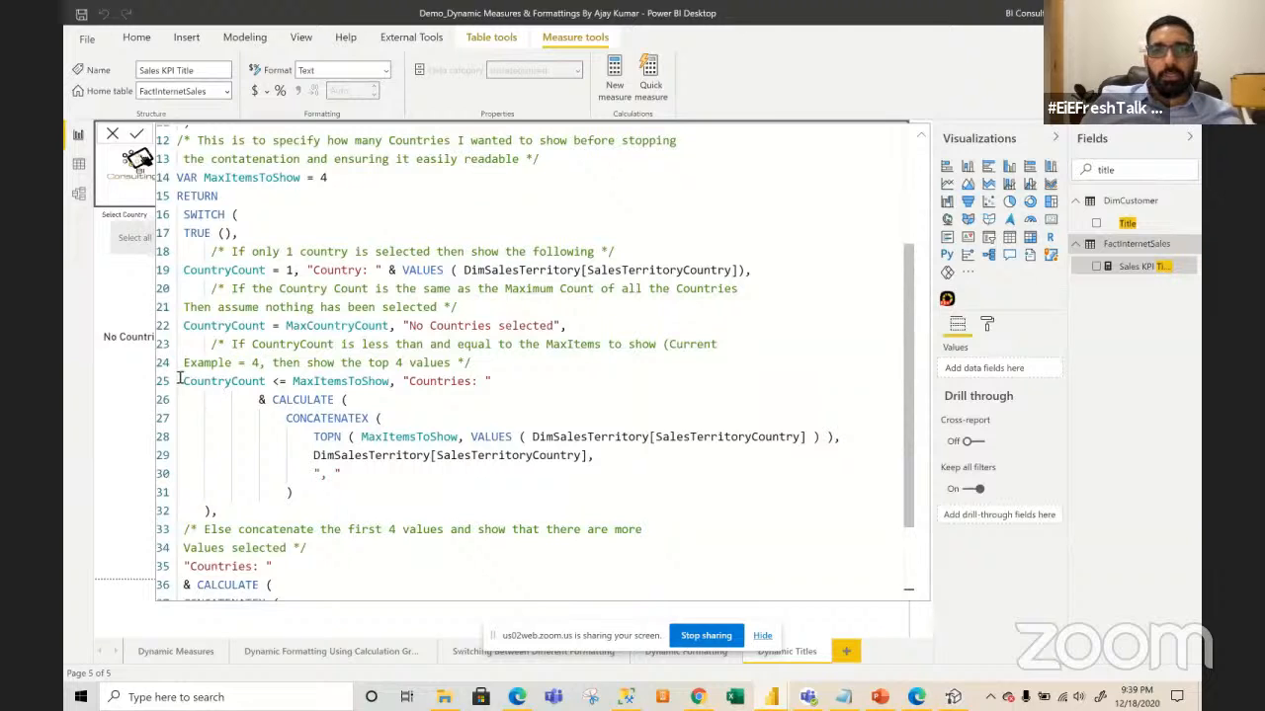
left_click_drag(181, 379, 252, 381)
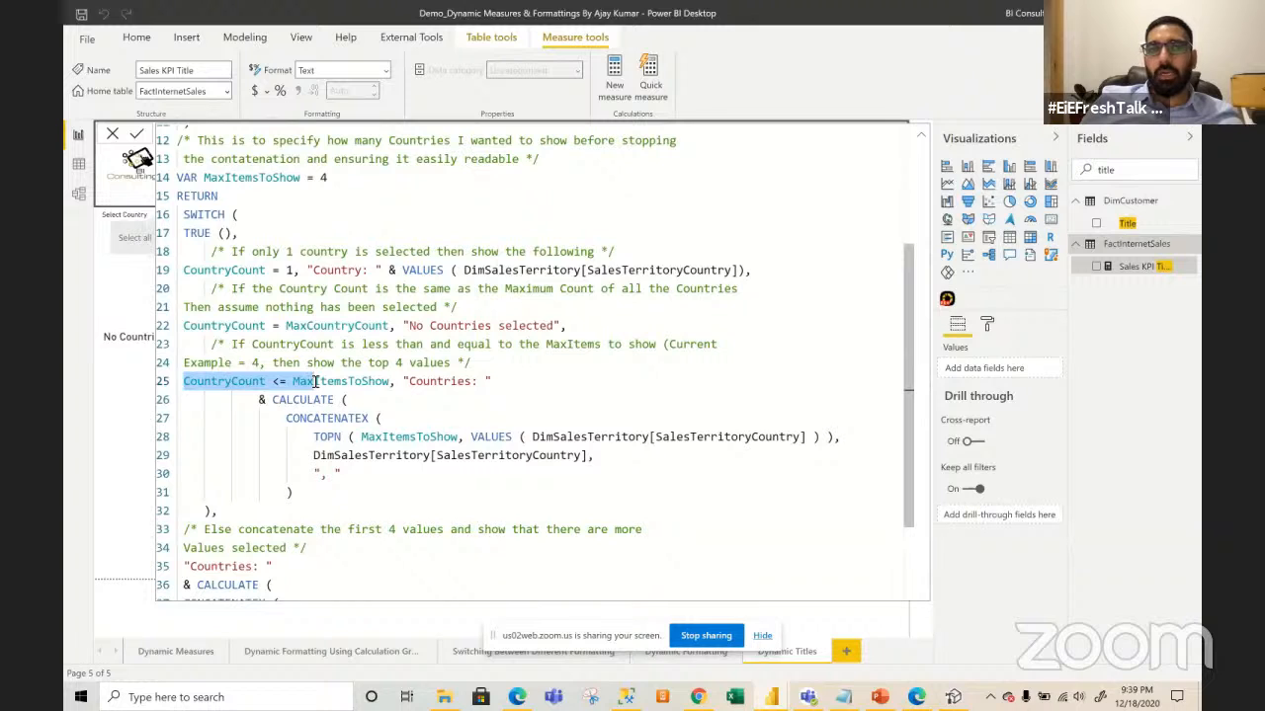
left_click_drag(316, 382, 394, 391)
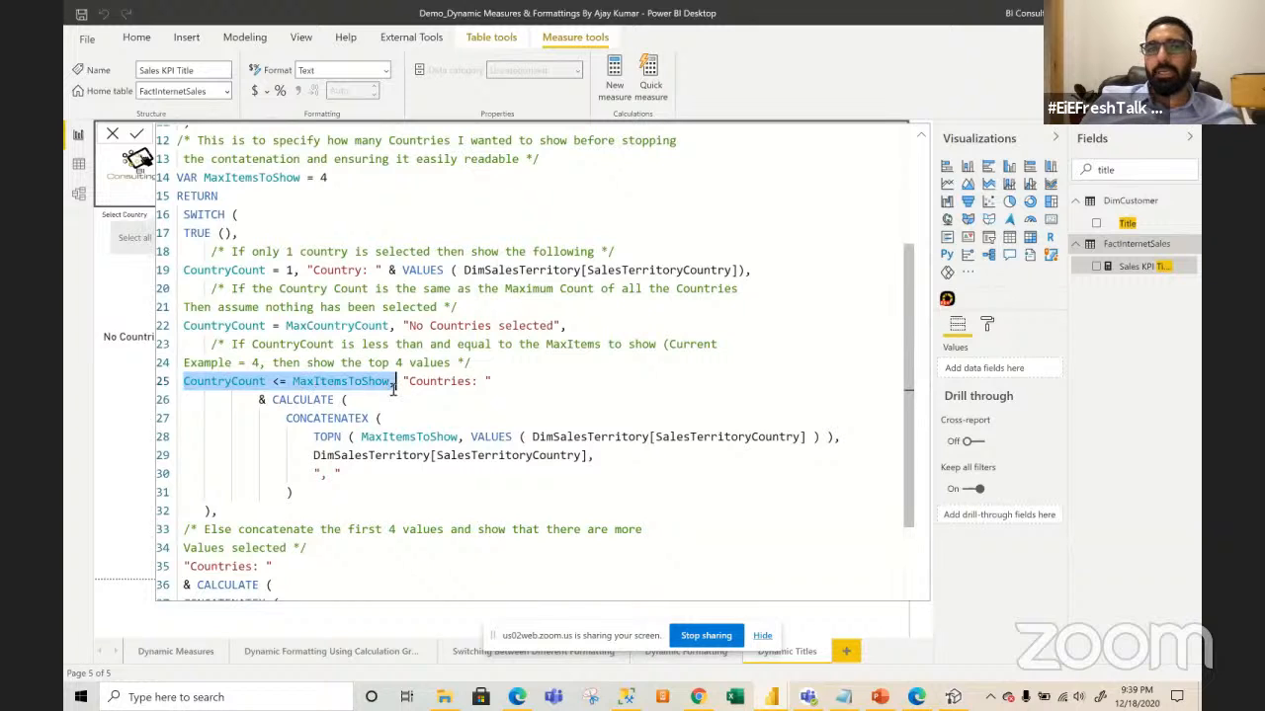
left_click(421, 414)
left_click_drag(403, 382, 501, 489)
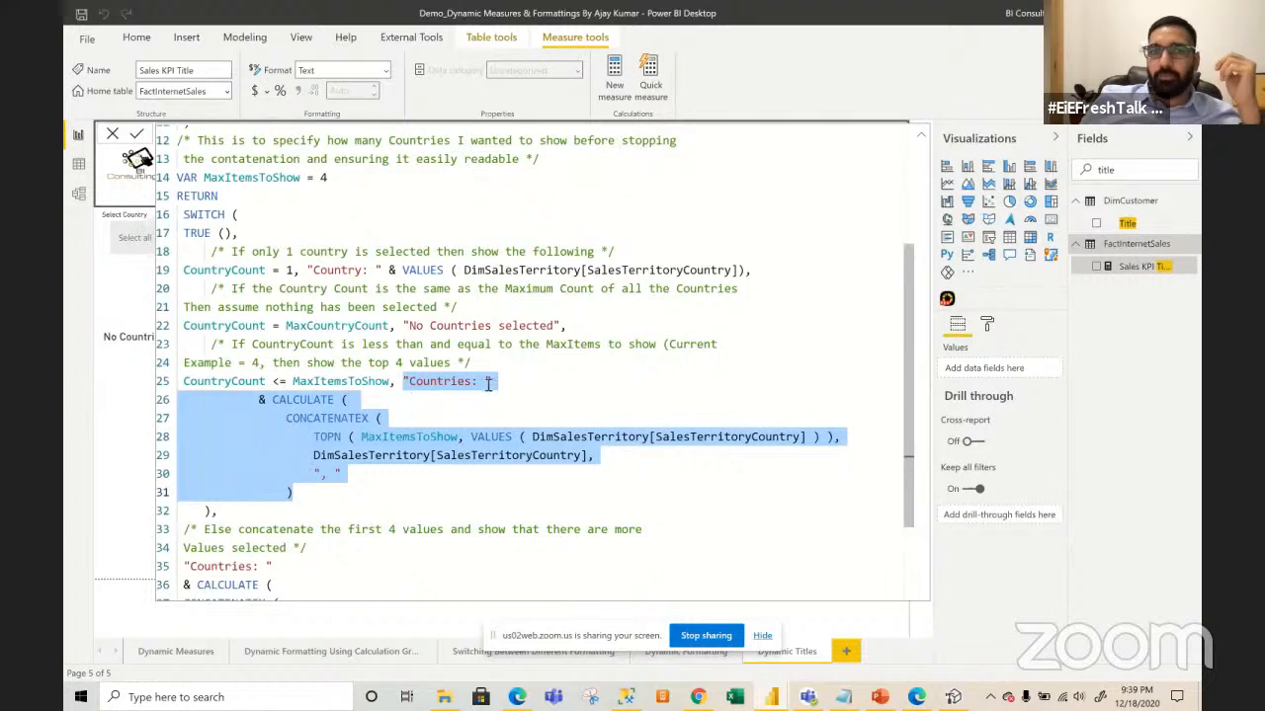
- Examine how CONCATENATEX inside CALCULATE uses TOPN with MaxItemsToShow and VALUES over SalesTerritoryCountry
left_click(273, 401)
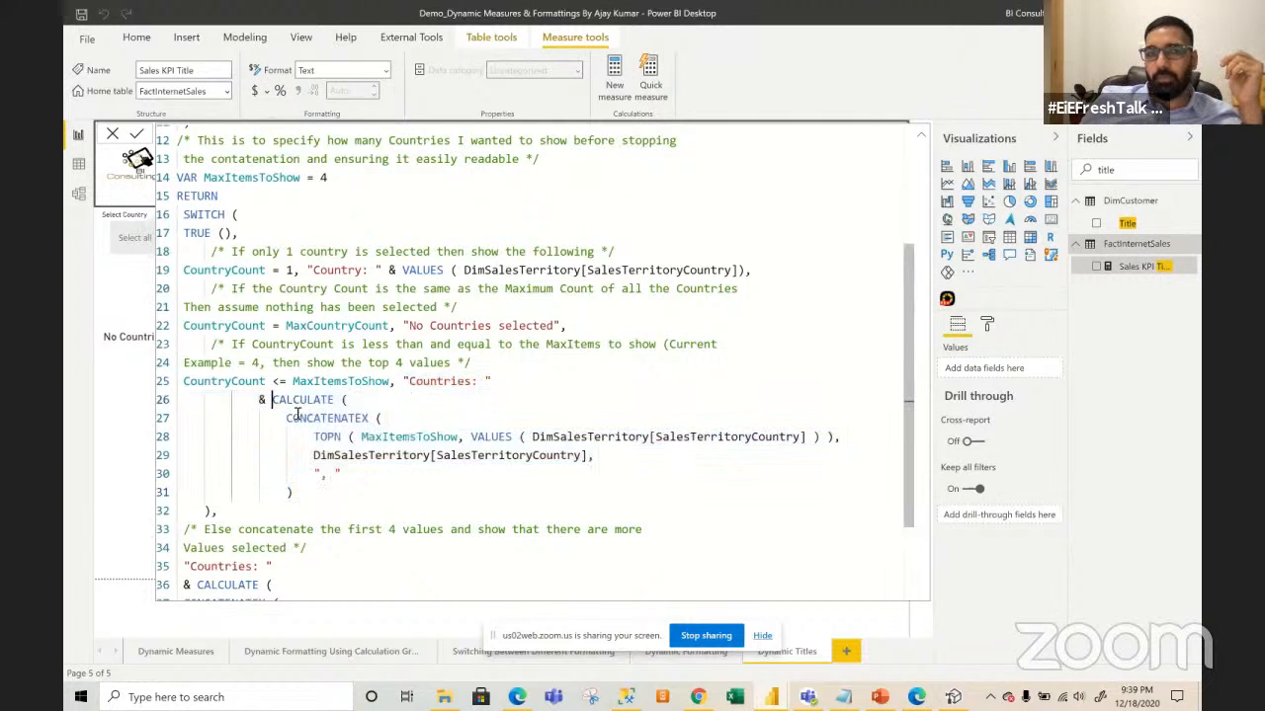
left_click_drag(285, 418, 375, 420)
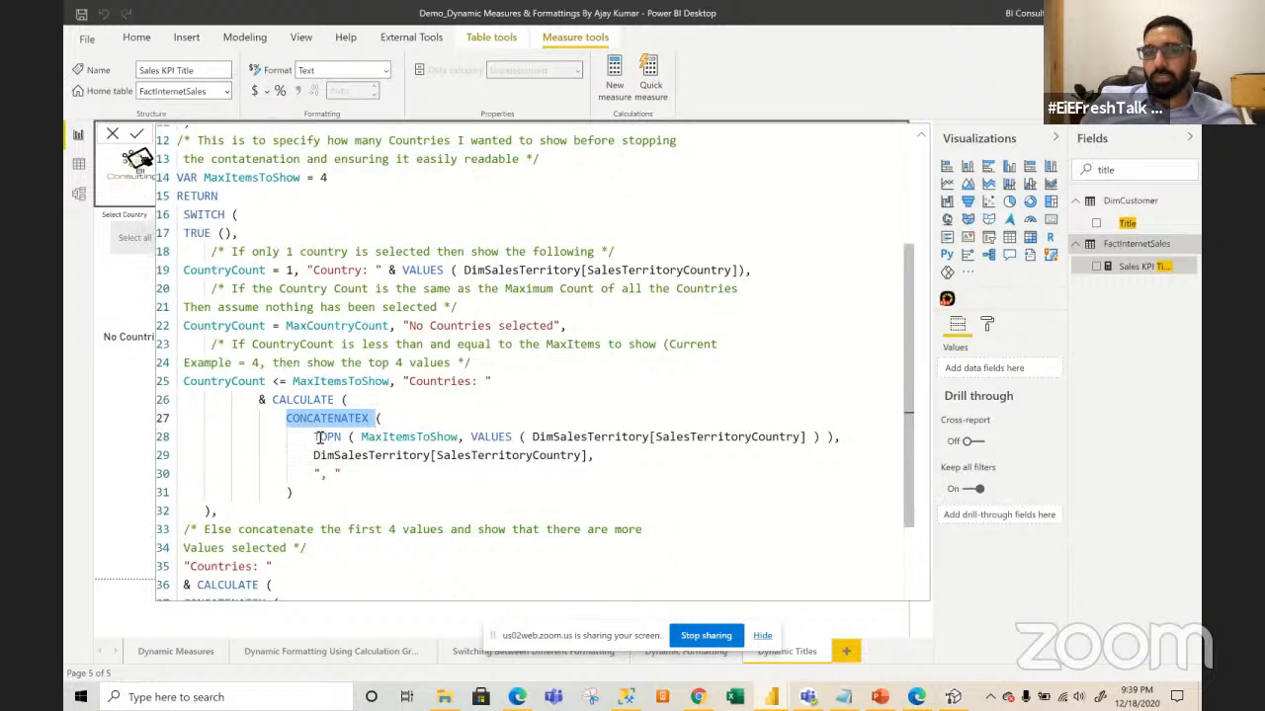
left_click(408, 438)
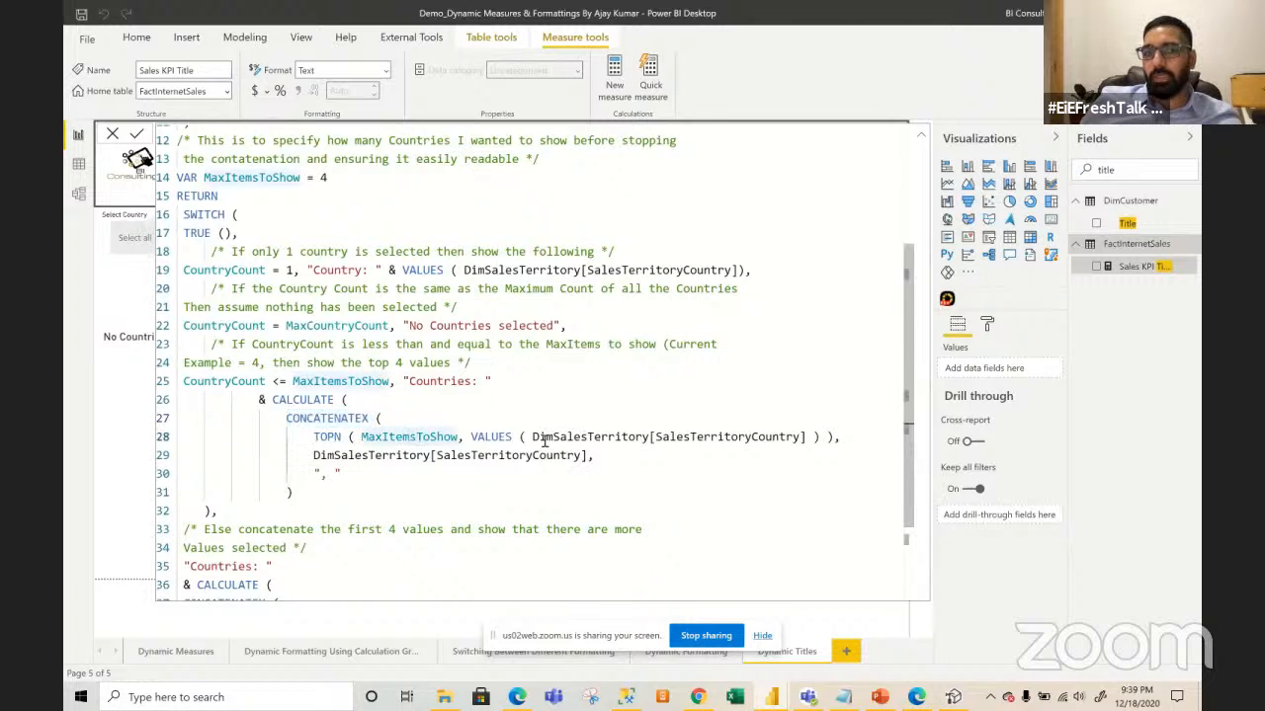
left_click(463, 437)
left_click_drag(463, 437, 806, 439)
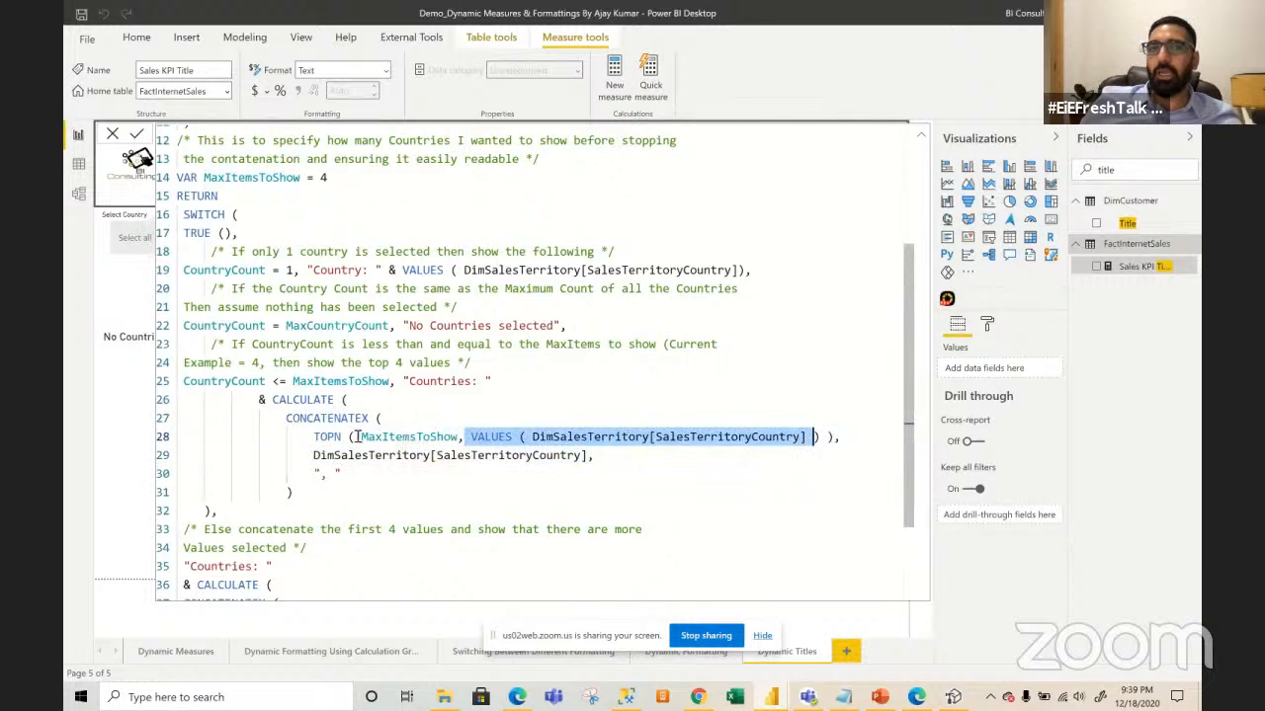
double_click(337, 437)
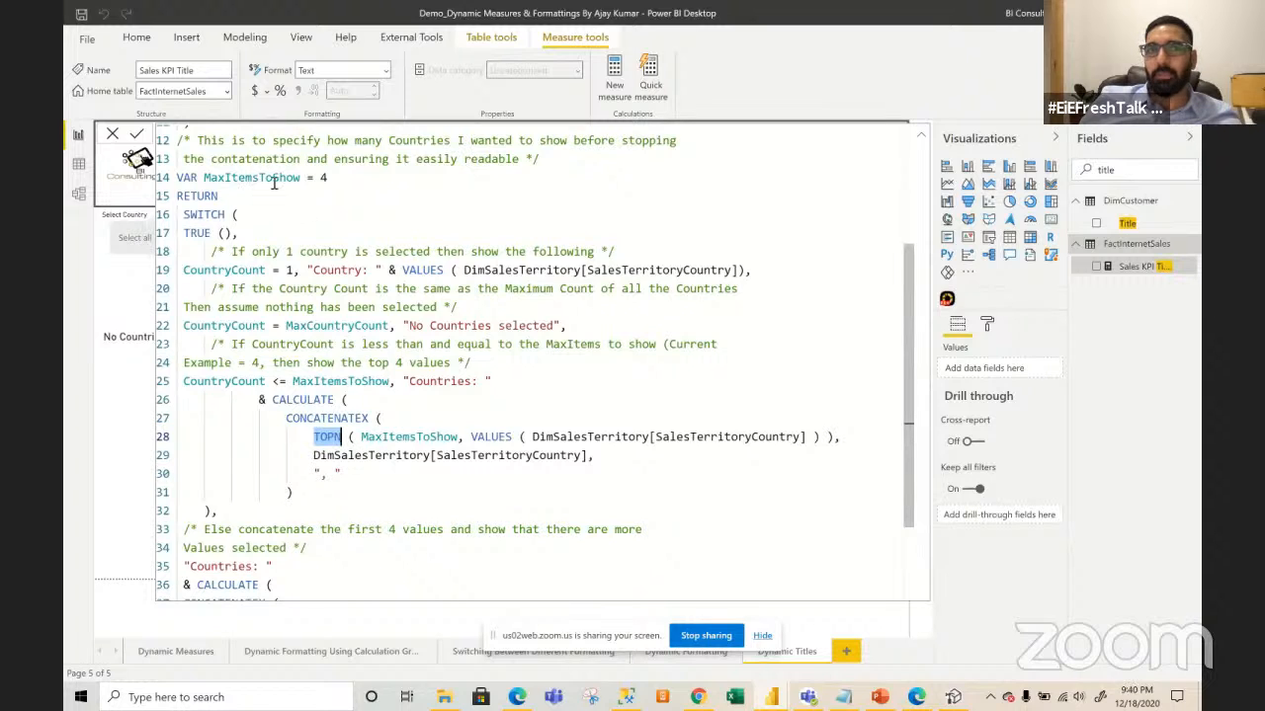
double_click(428, 437)
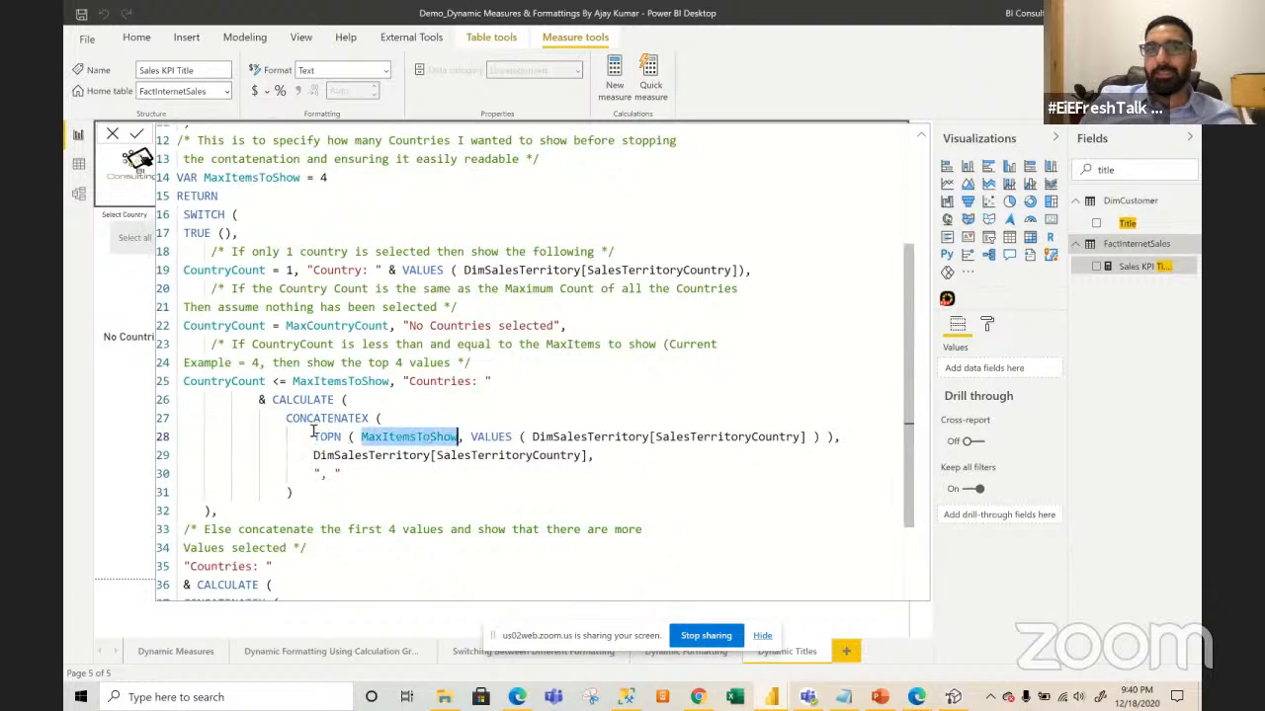
- Examine CONCATENATEX's arguments in the CountryCount <= MaxItemsToShow branch: the whole TOPN table, its VALUES input and the DimSalesTerritory[SalesTerritoryCountry] expression
left_click_drag(311, 436, 835, 437)
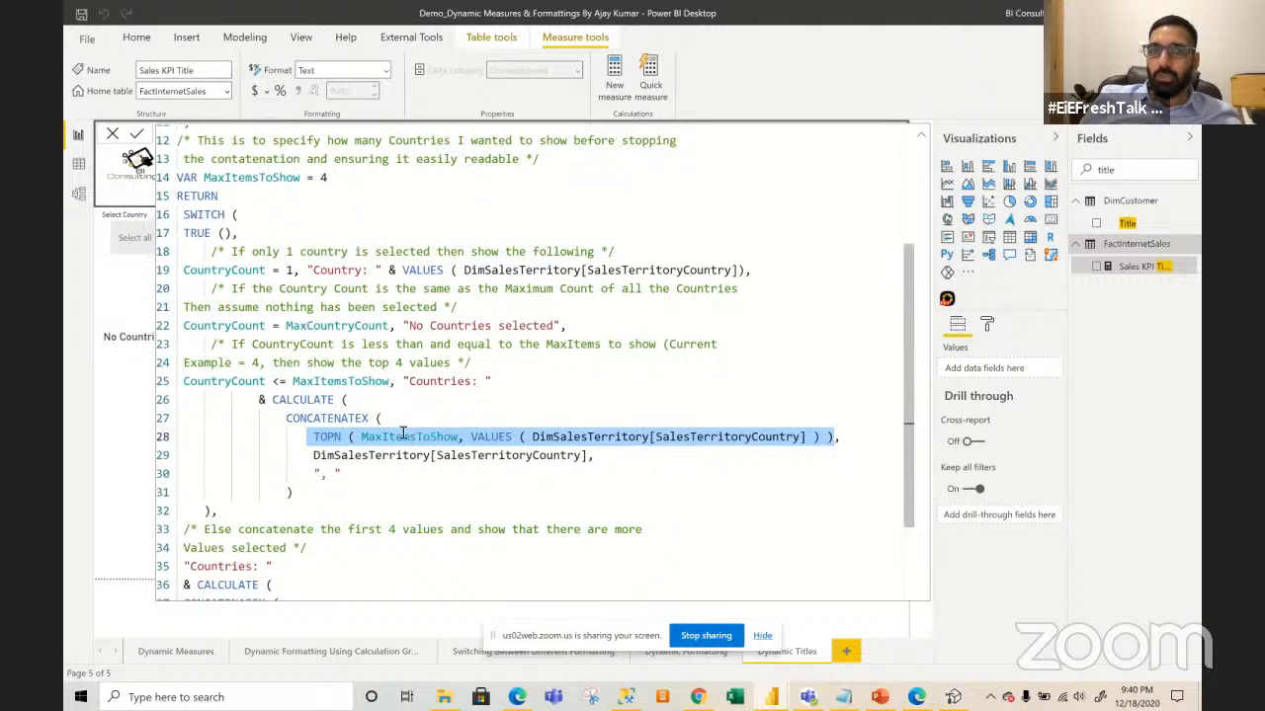
left_click(470, 437)
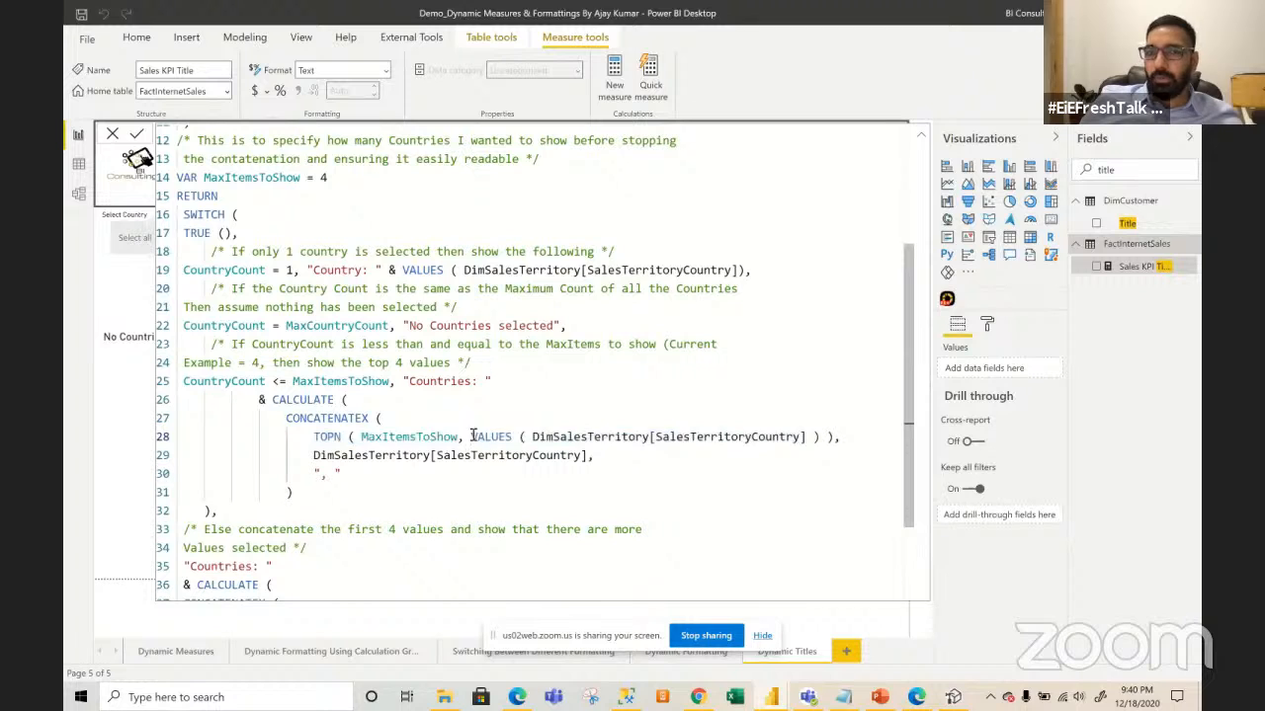
left_click_drag(474, 437, 808, 436)
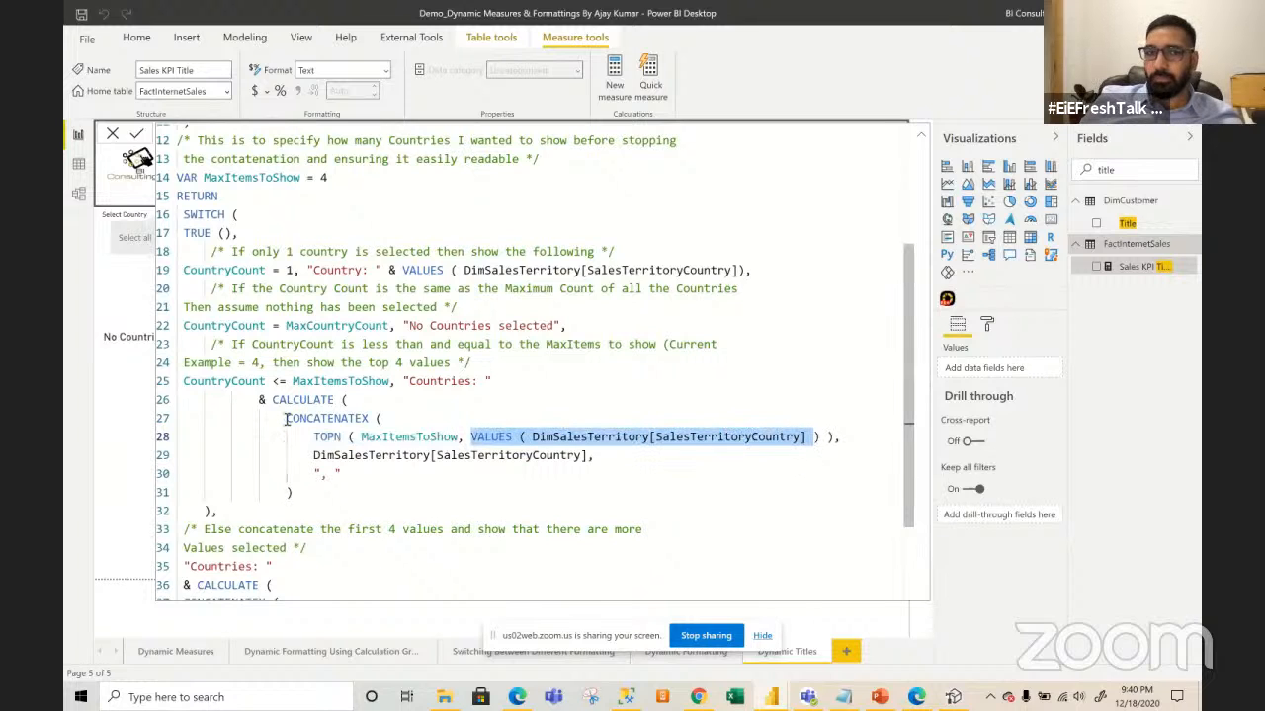
left_click(377, 427)
double_click(364, 437)
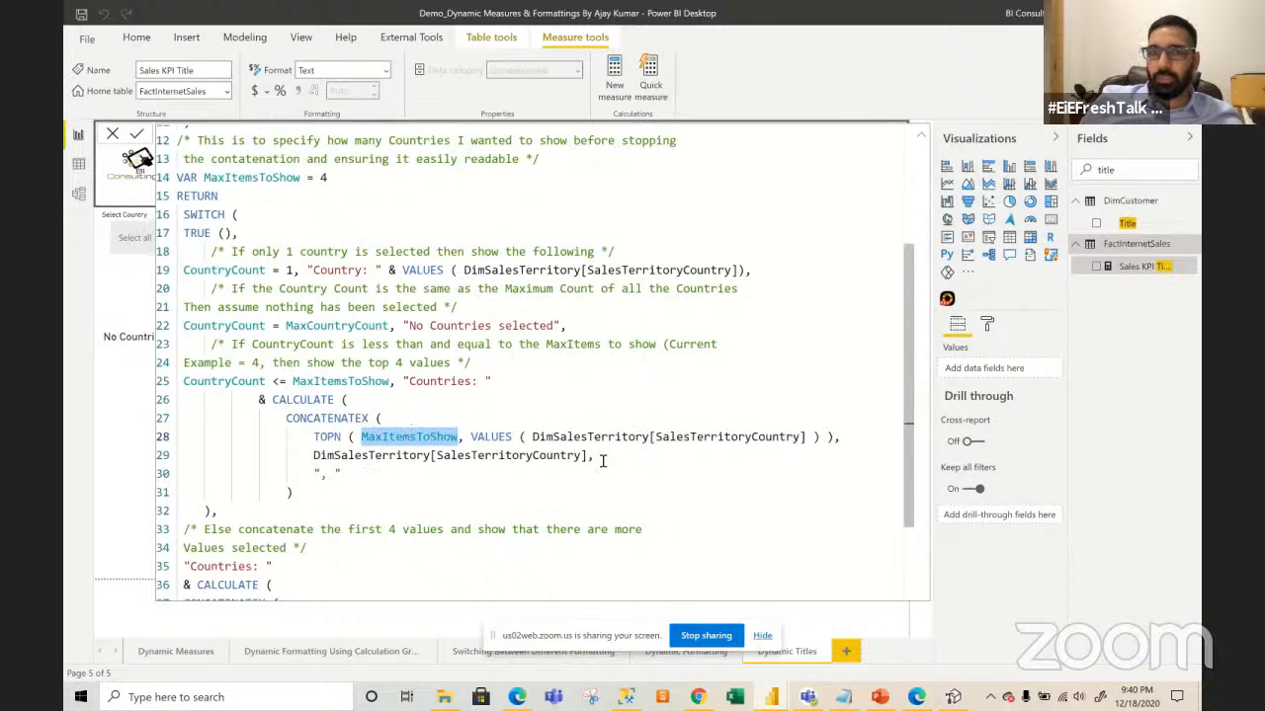
left_click_drag(596, 456, 383, 455)
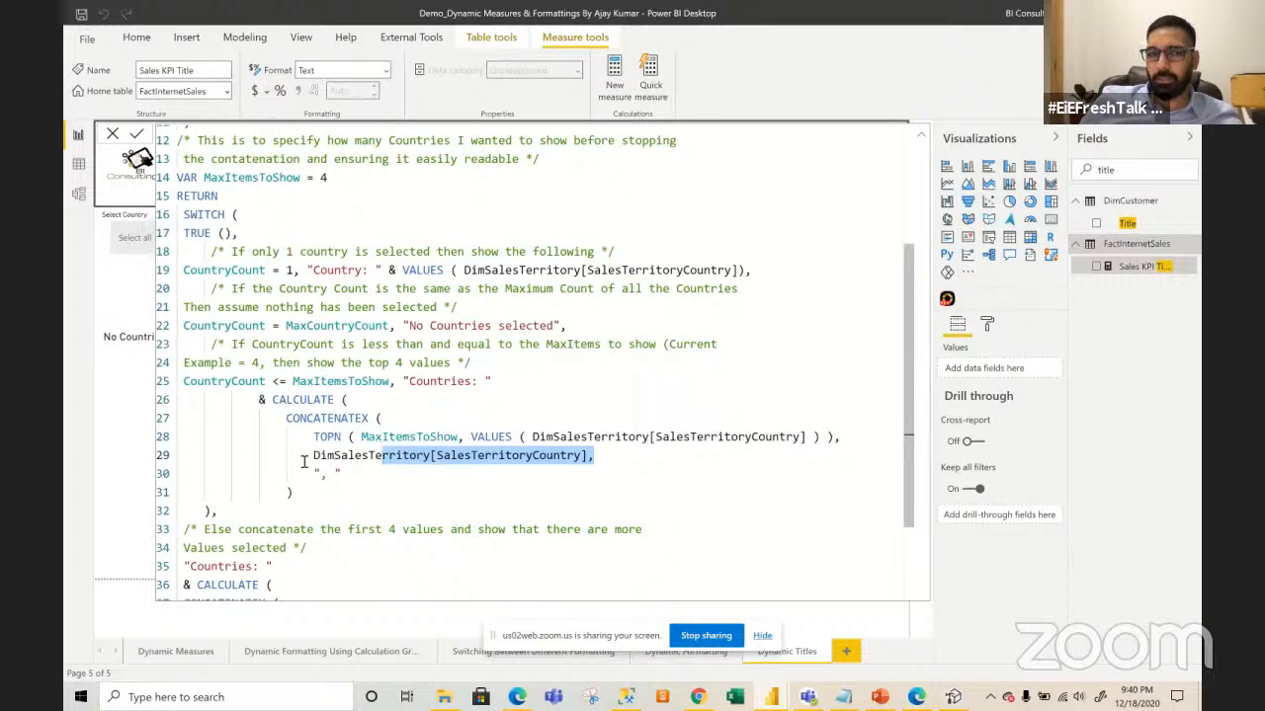
scroll(304, 462, "down", 3)
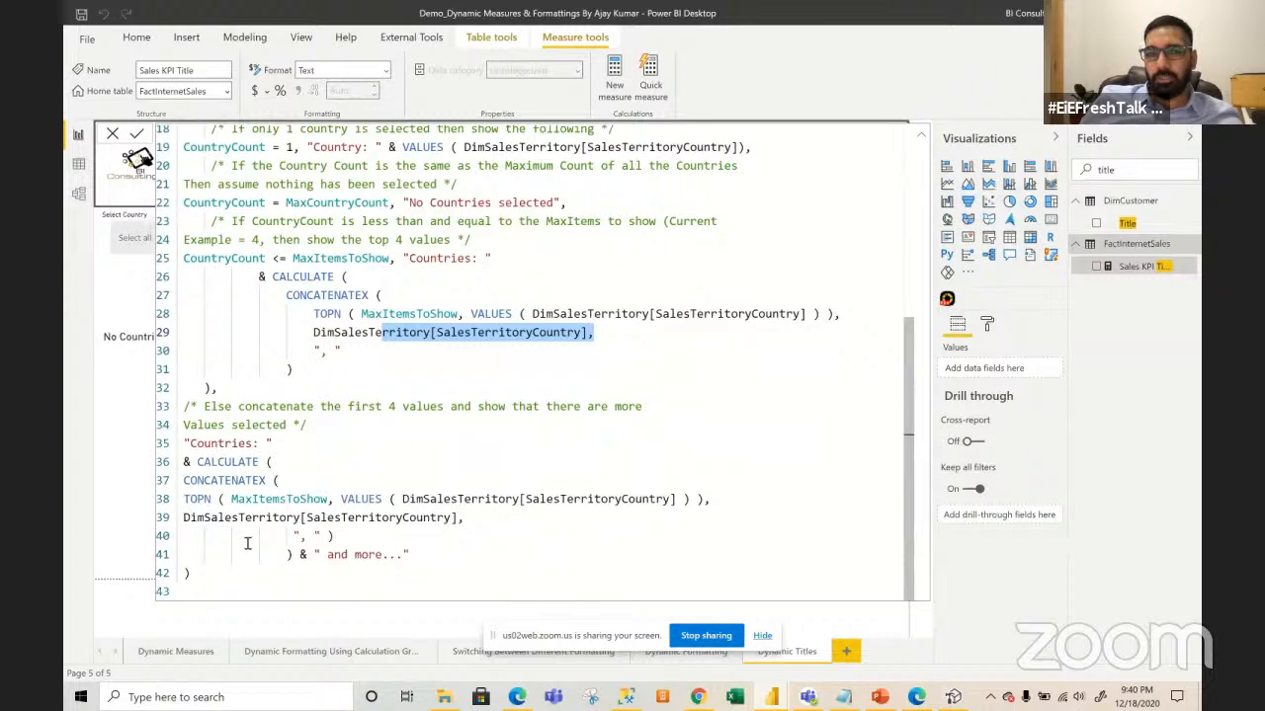
scroll(391, 306, "up", 2)
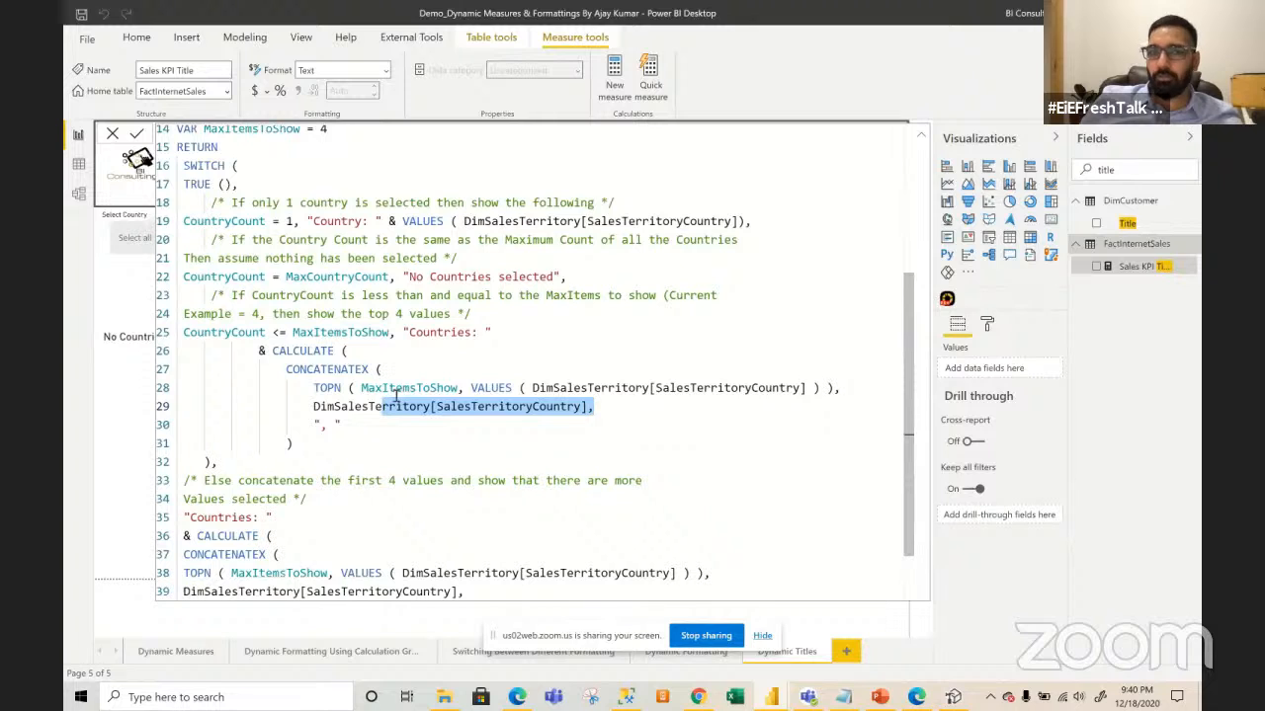
left_click(588, 403)
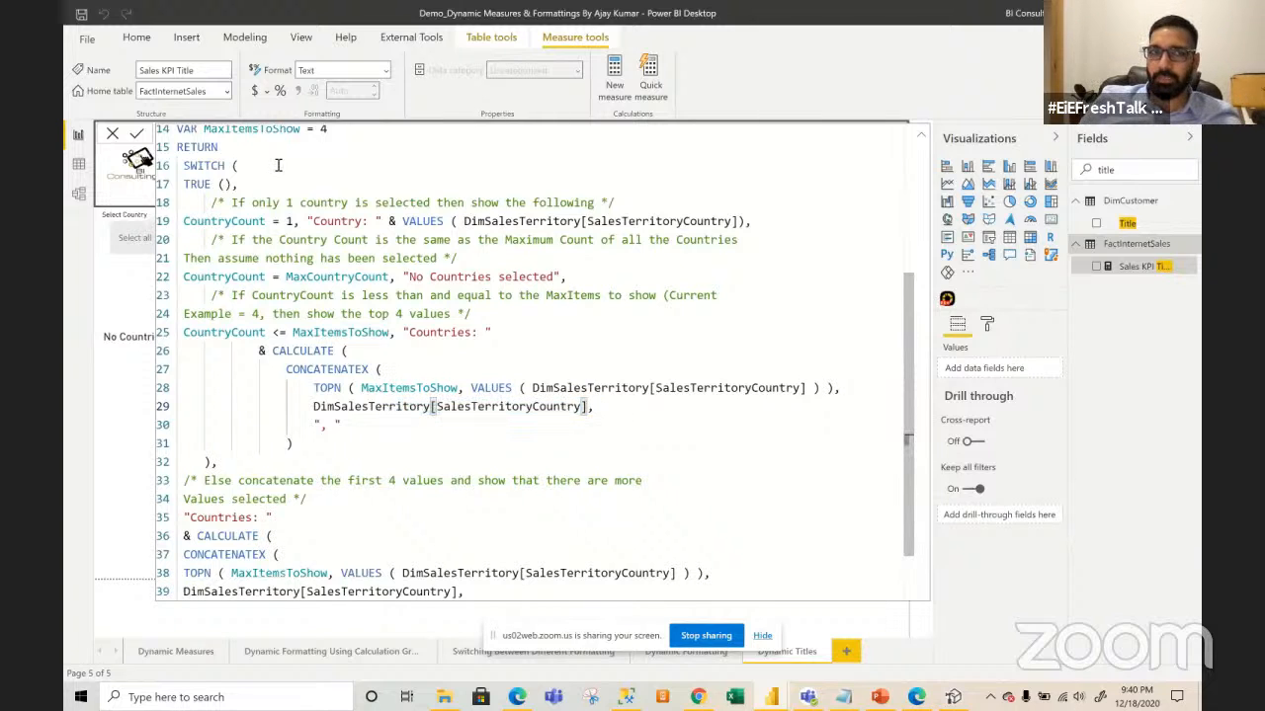
- Examine the SWITCH formula's final else branch, focusing on the " and more..." text appended to the concatenated countries
scroll(282, 173, "up", 1)
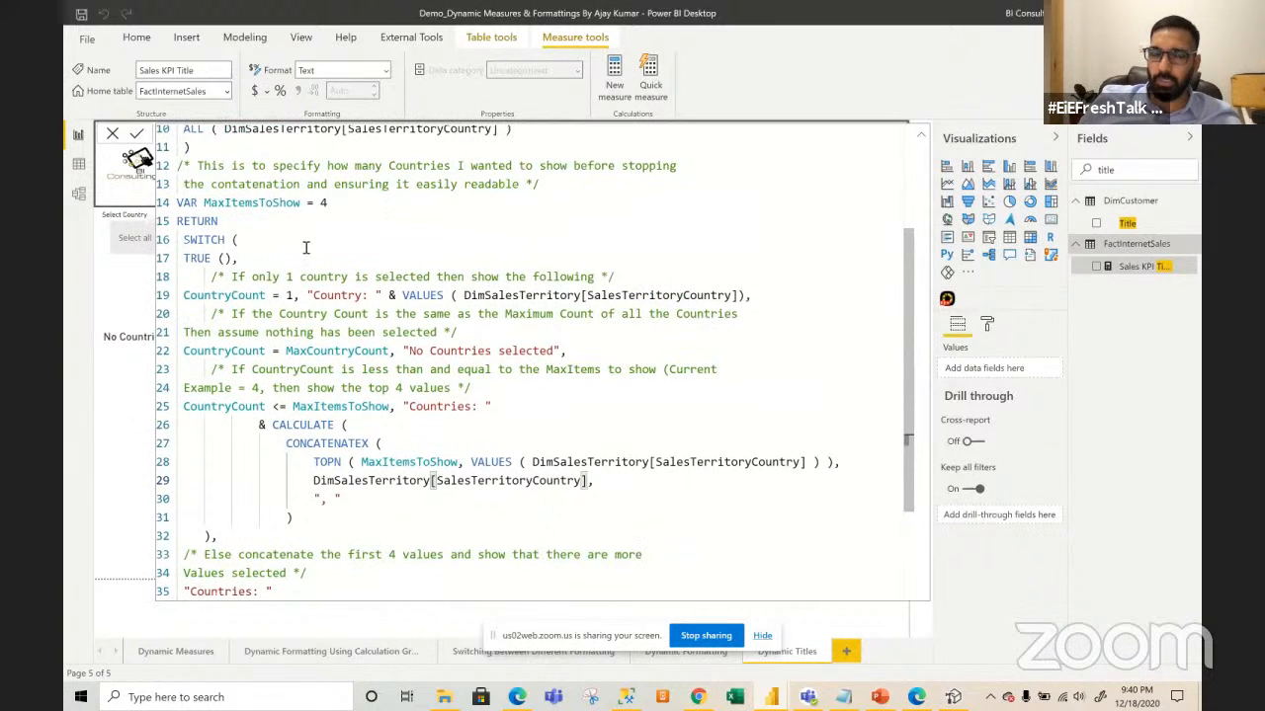
scroll(305, 274, "down", 2)
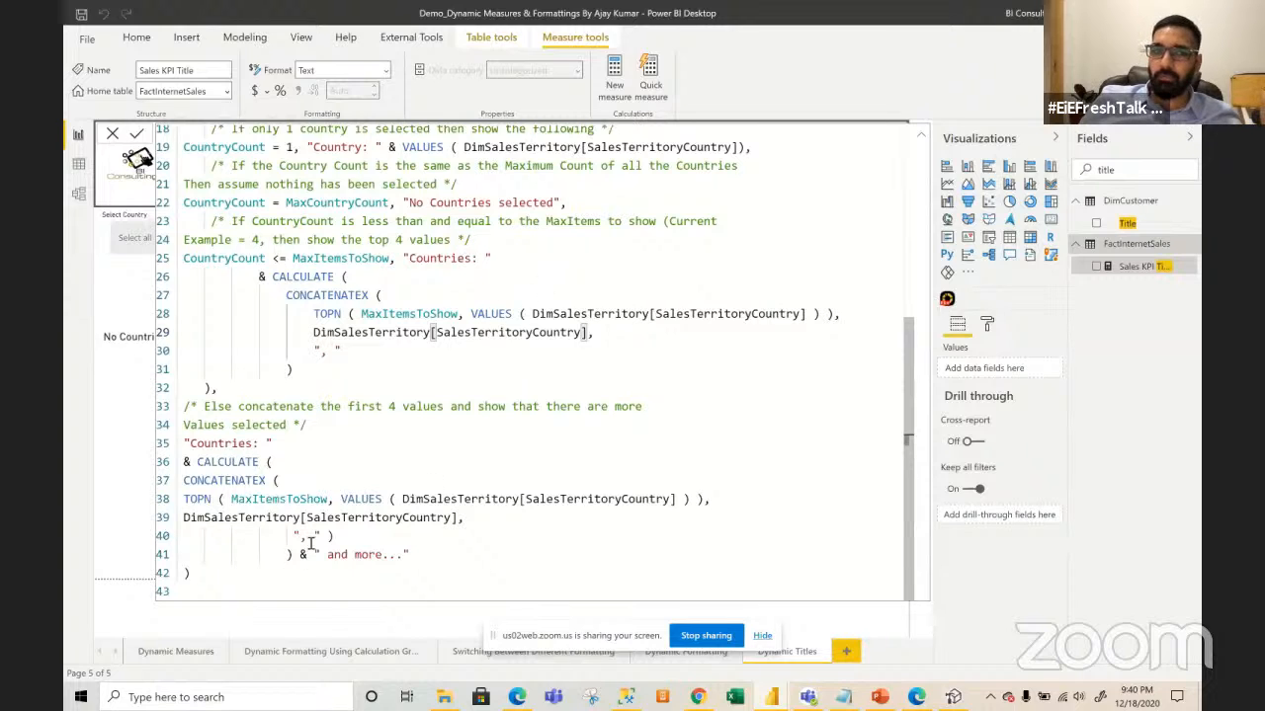
left_click_drag(299, 554, 447, 556)
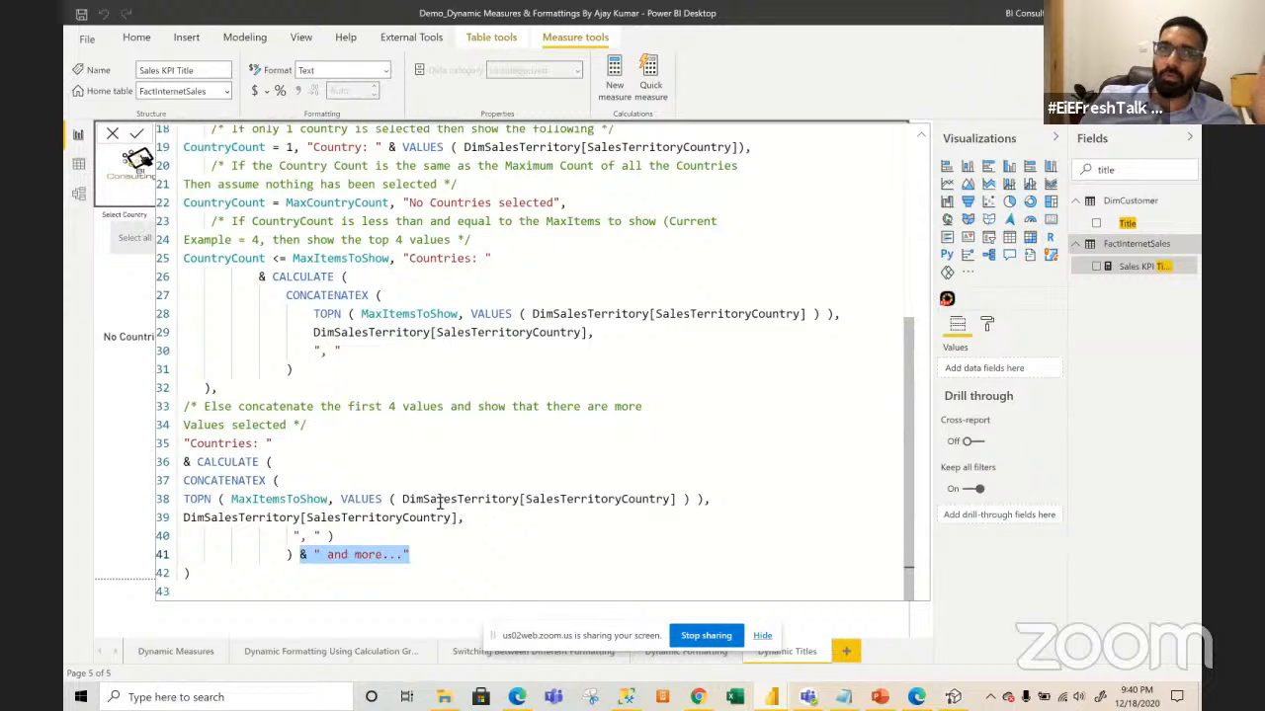
scroll(441, 499, "up", 6)
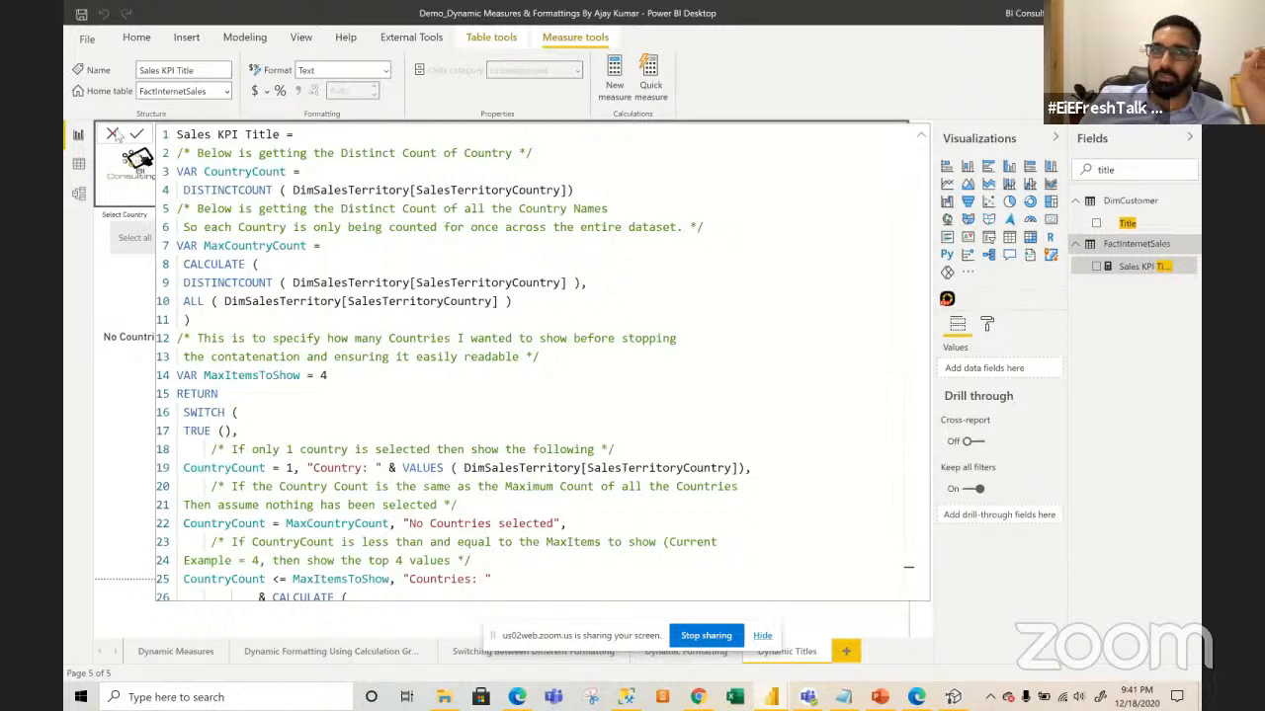
- Close the Sales KPI Title formula without committing changes and filter the report to Australia with the Select Country slicer
left_click(112, 134)
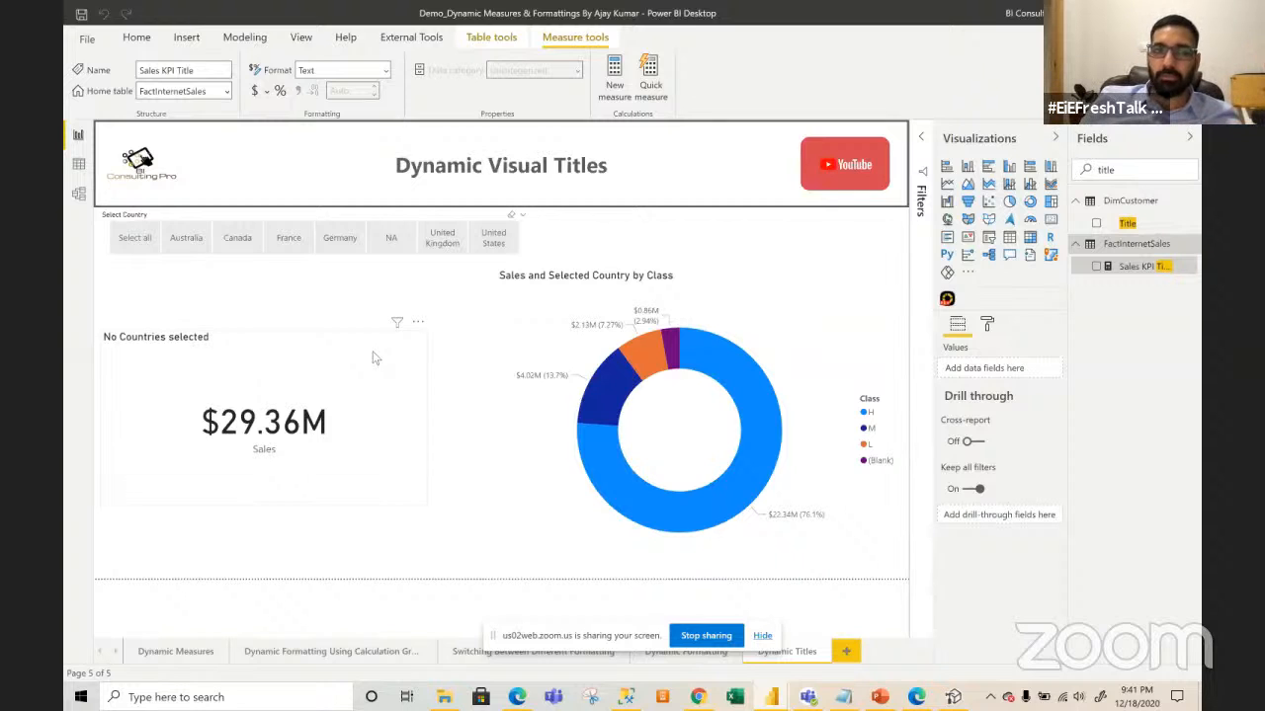
left_click(304, 350)
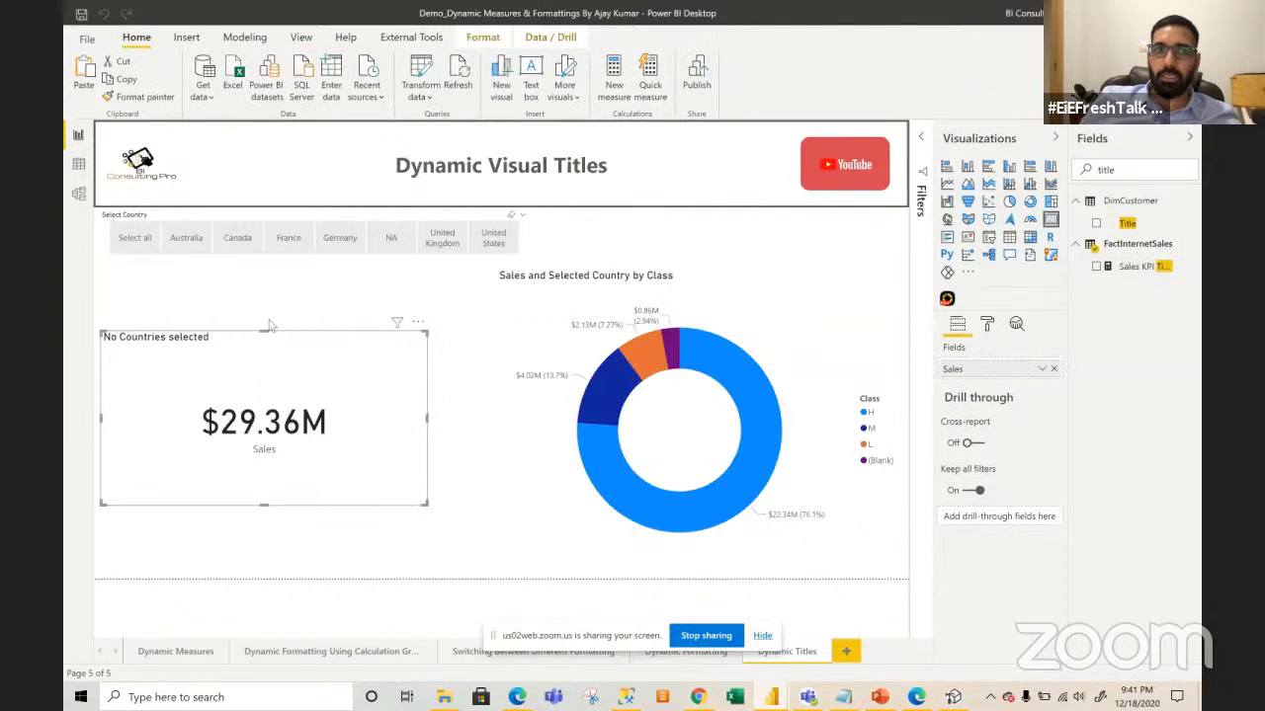
left_click(197, 243)
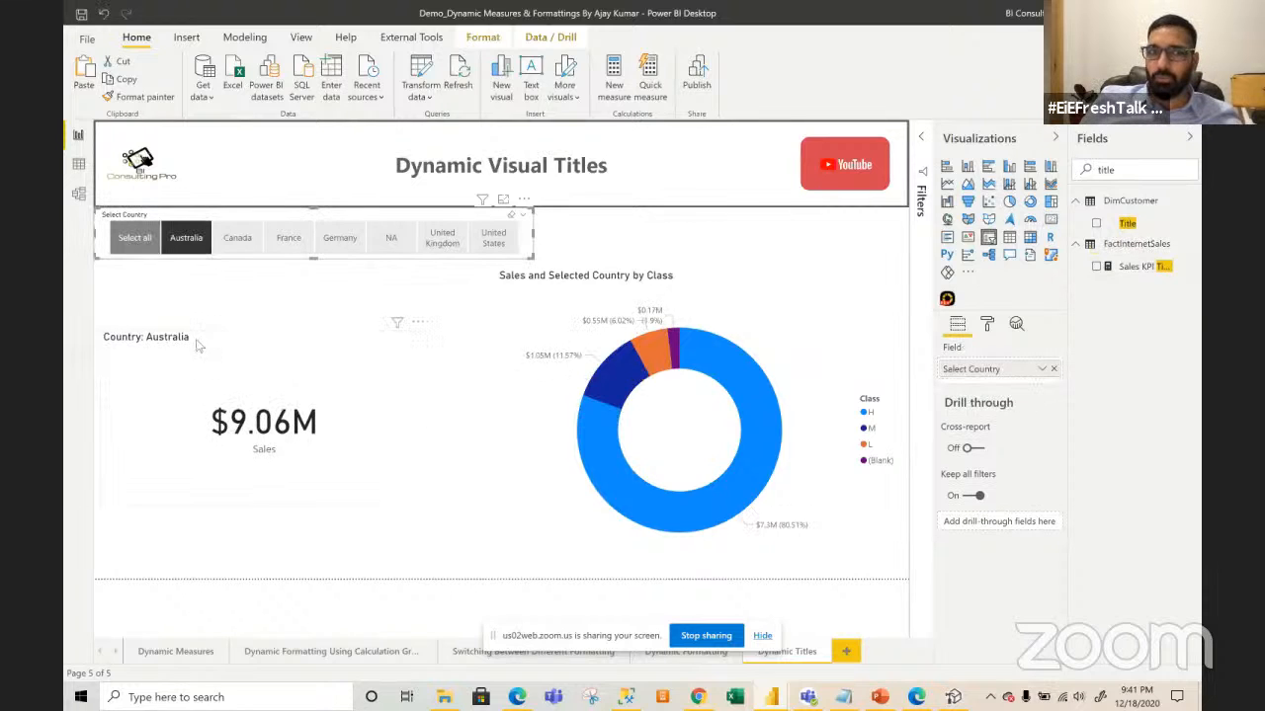